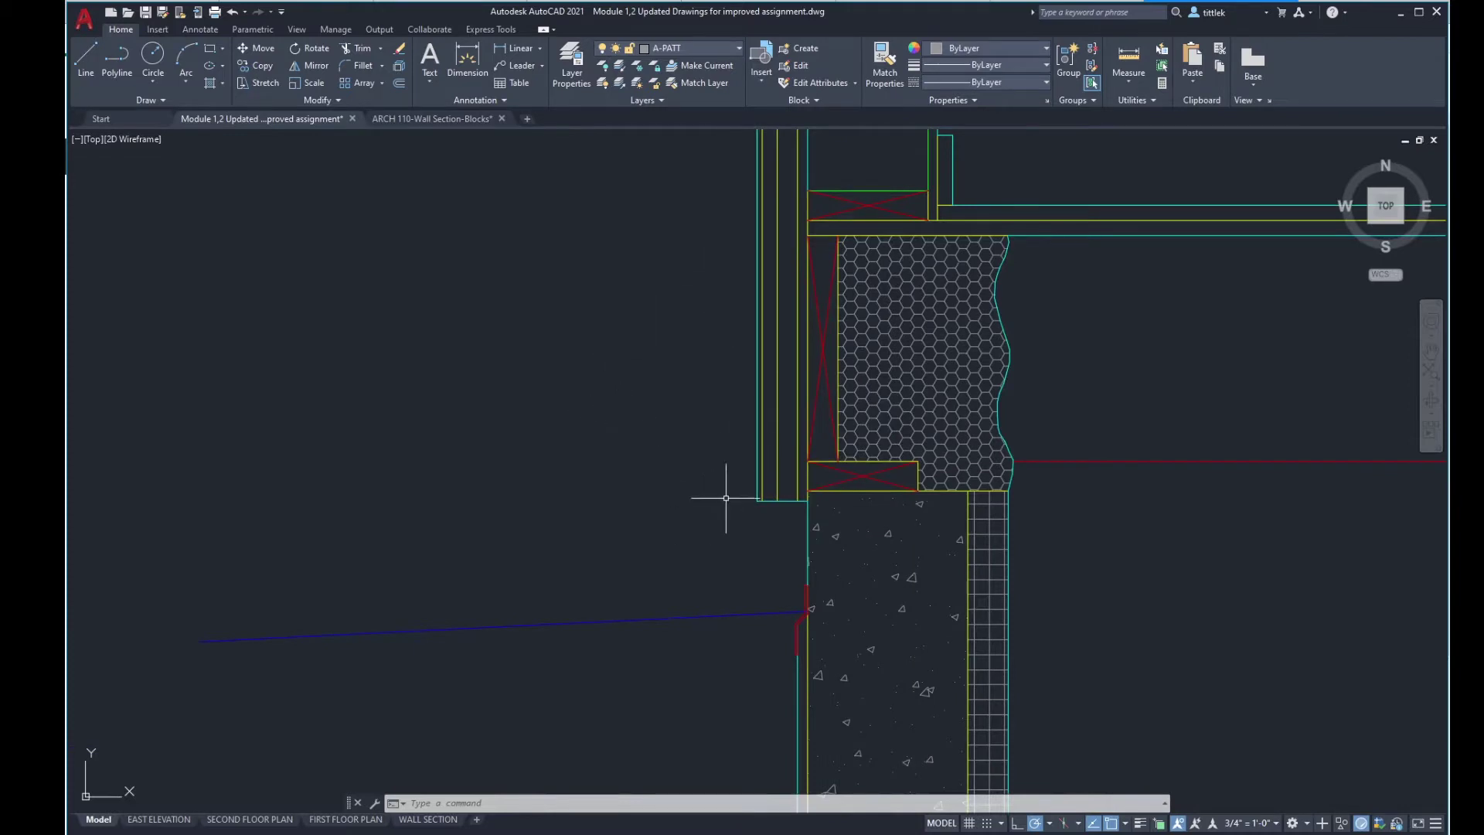
# Step: Delete the cyan outer wall line on layer A-COLR-004
pyautogui.scroll(4, 770, 485)
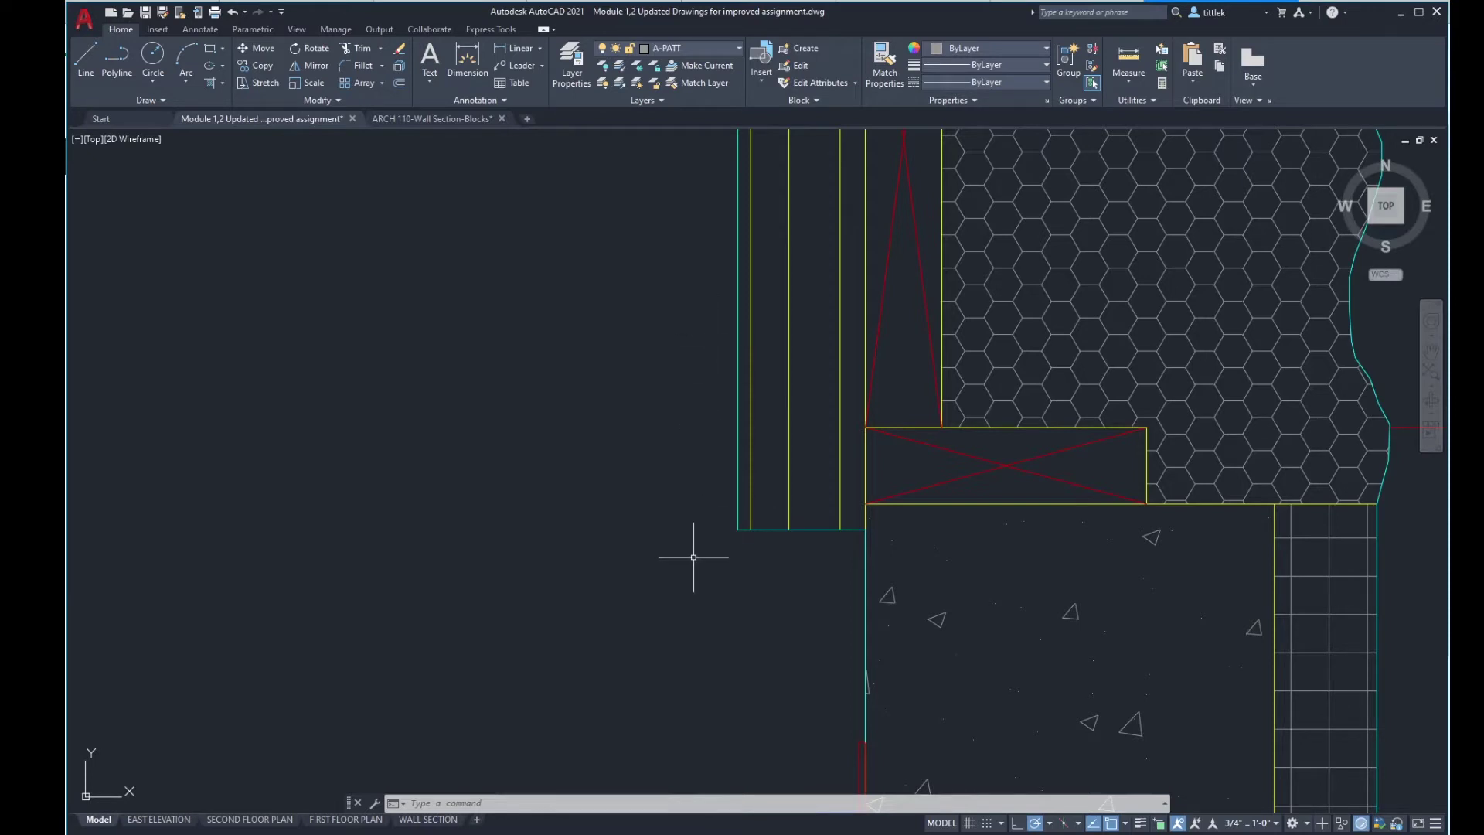
pyautogui.scroll(-4, 694, 556)
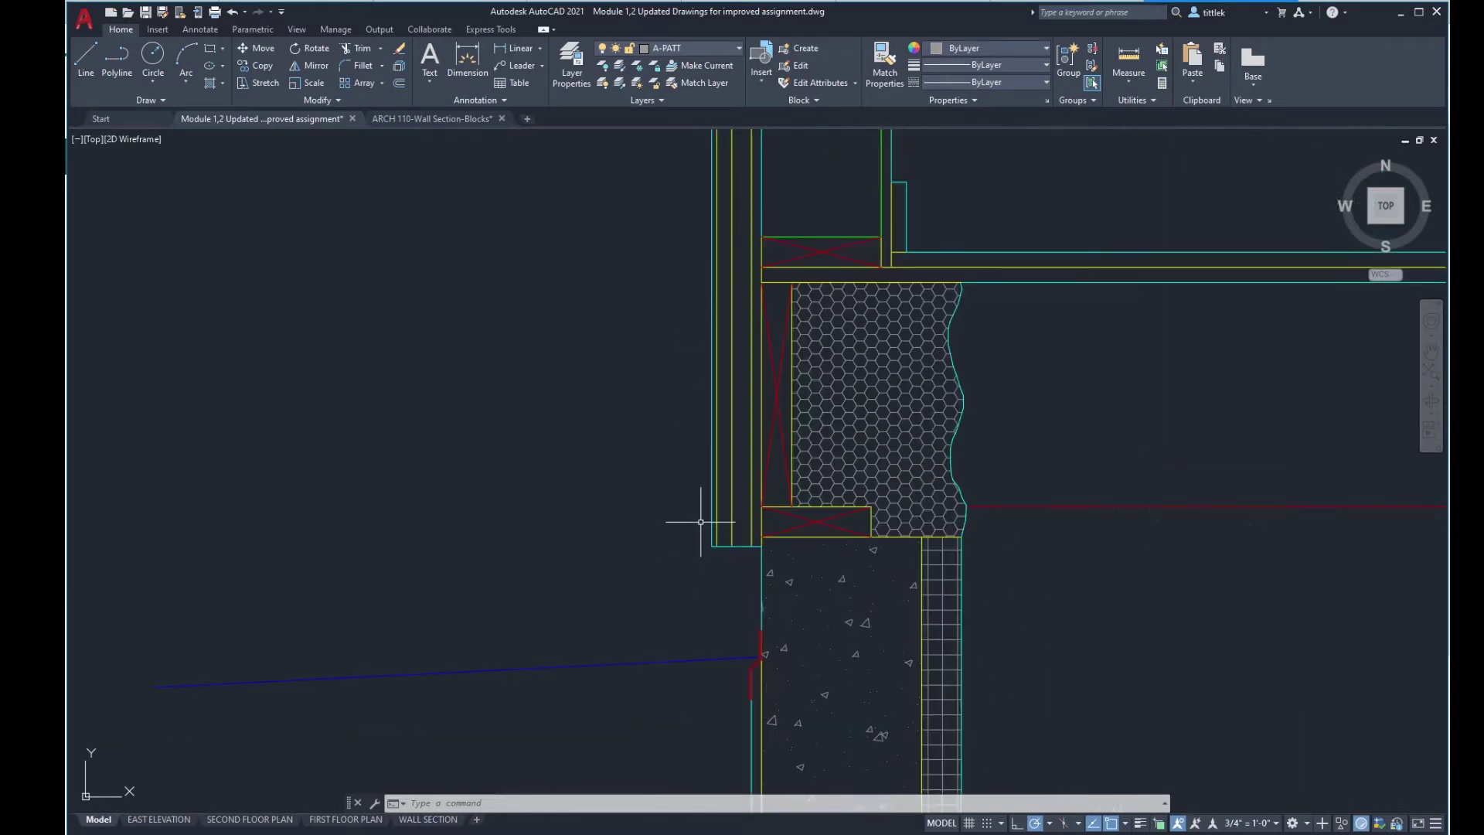
pyautogui.scroll(3, 700, 522)
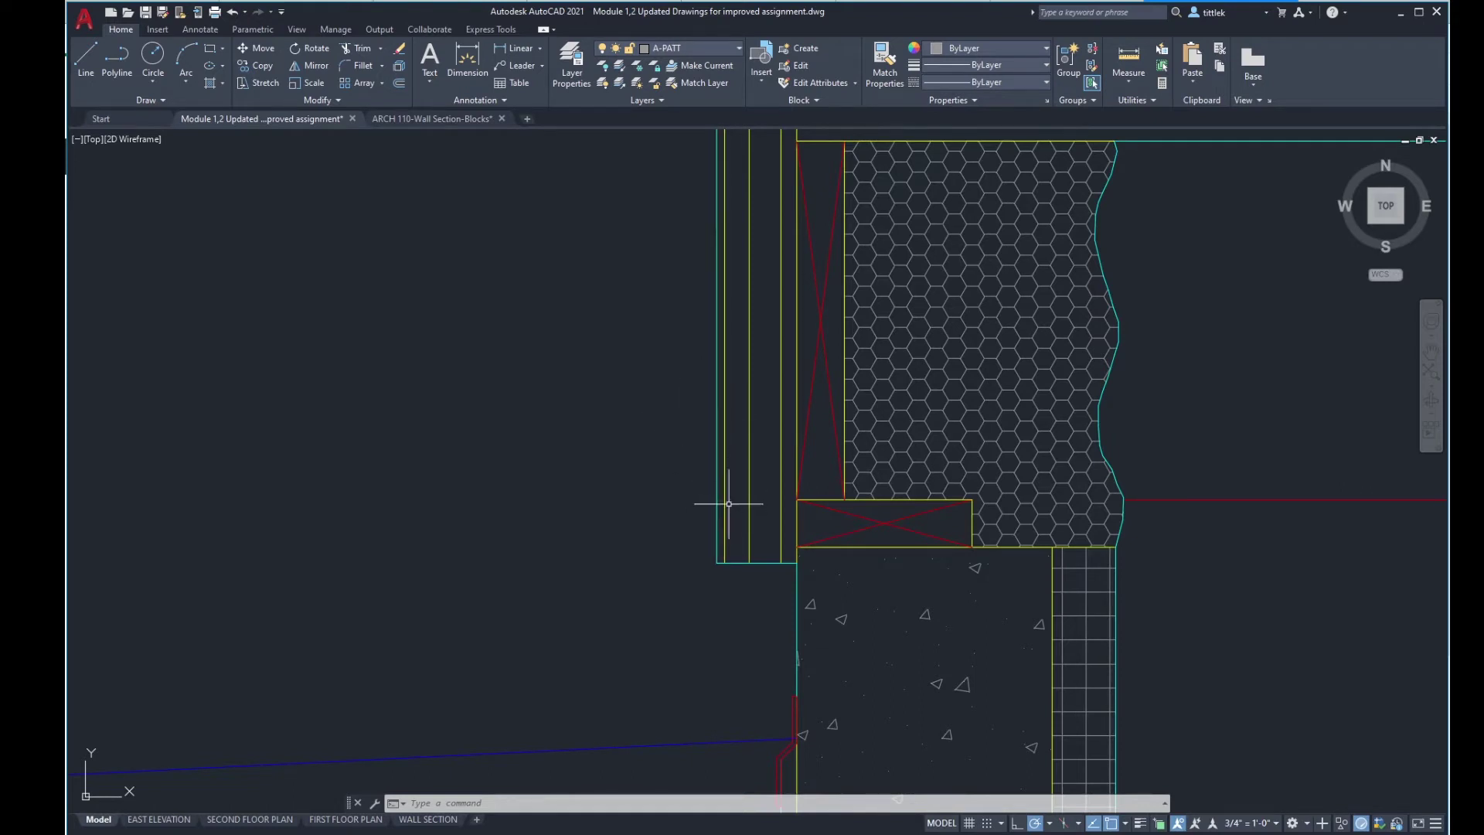
pyautogui.scroll(-3, 676, 532)
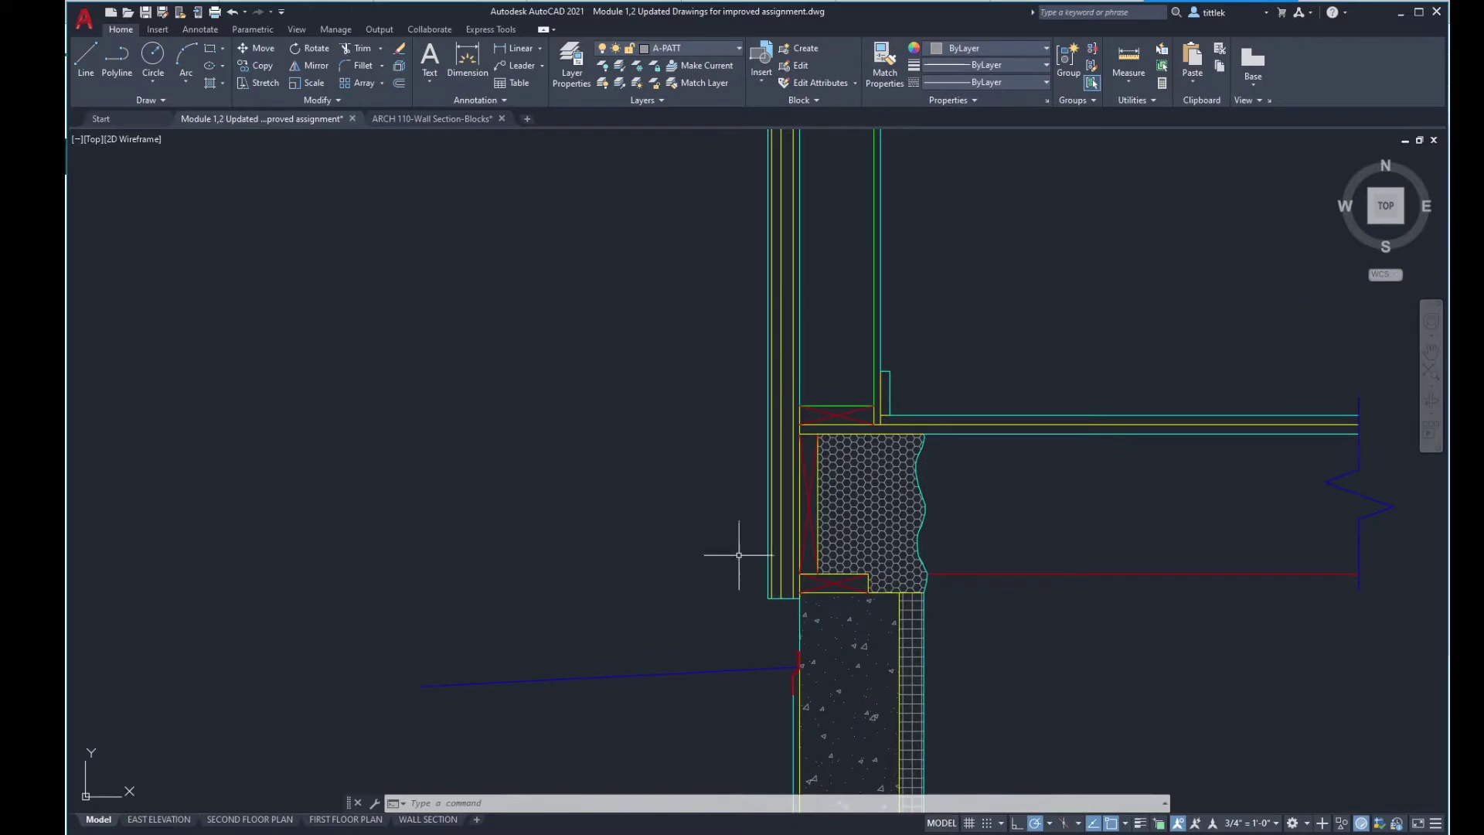
pyautogui.scroll(6, 769, 596)
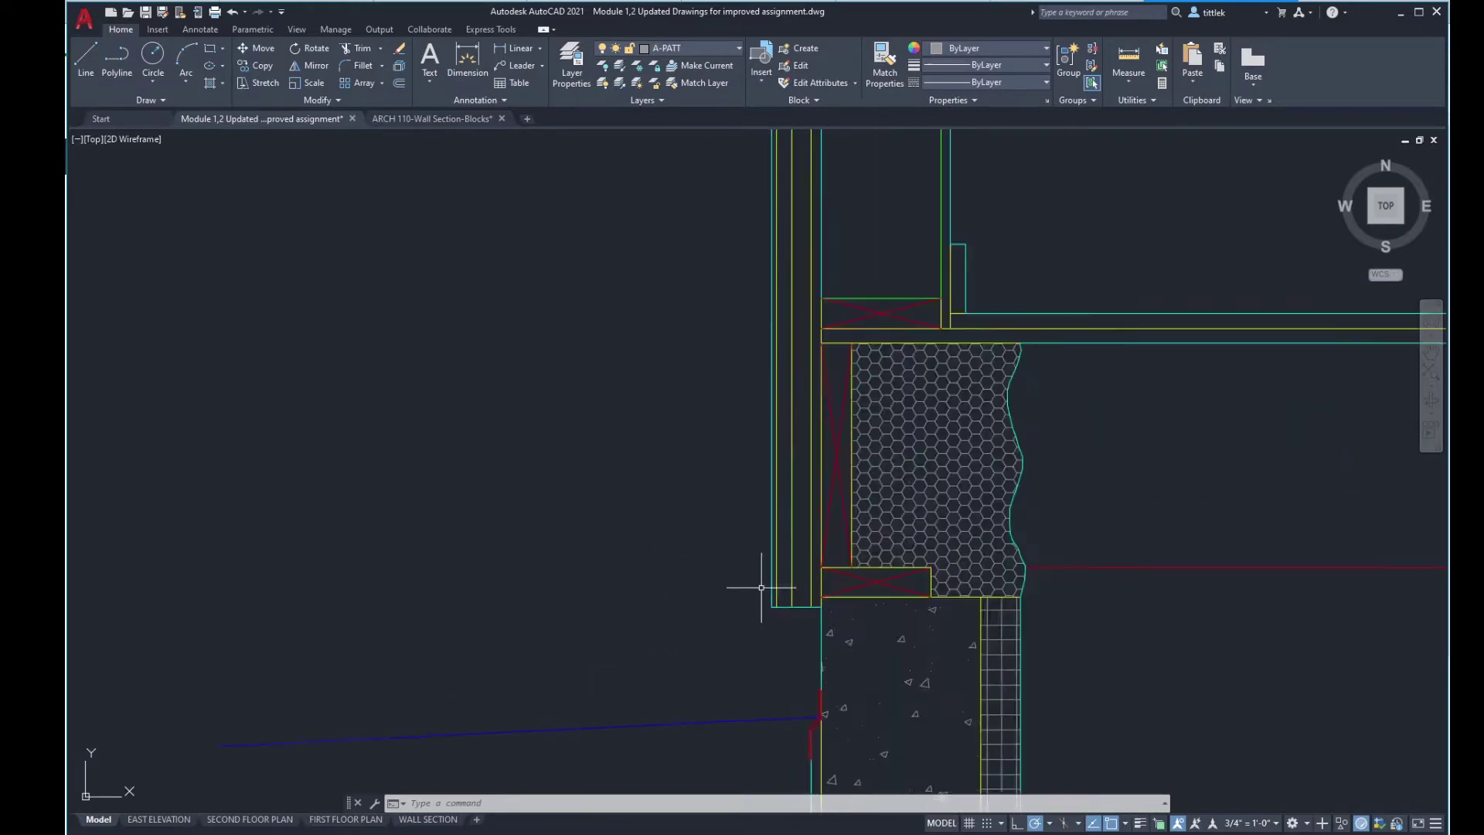
pyautogui.scroll(-4, 932, 582)
pyautogui.moveTo(931, 582); pyautogui.dragTo(783, 689, button='middle')
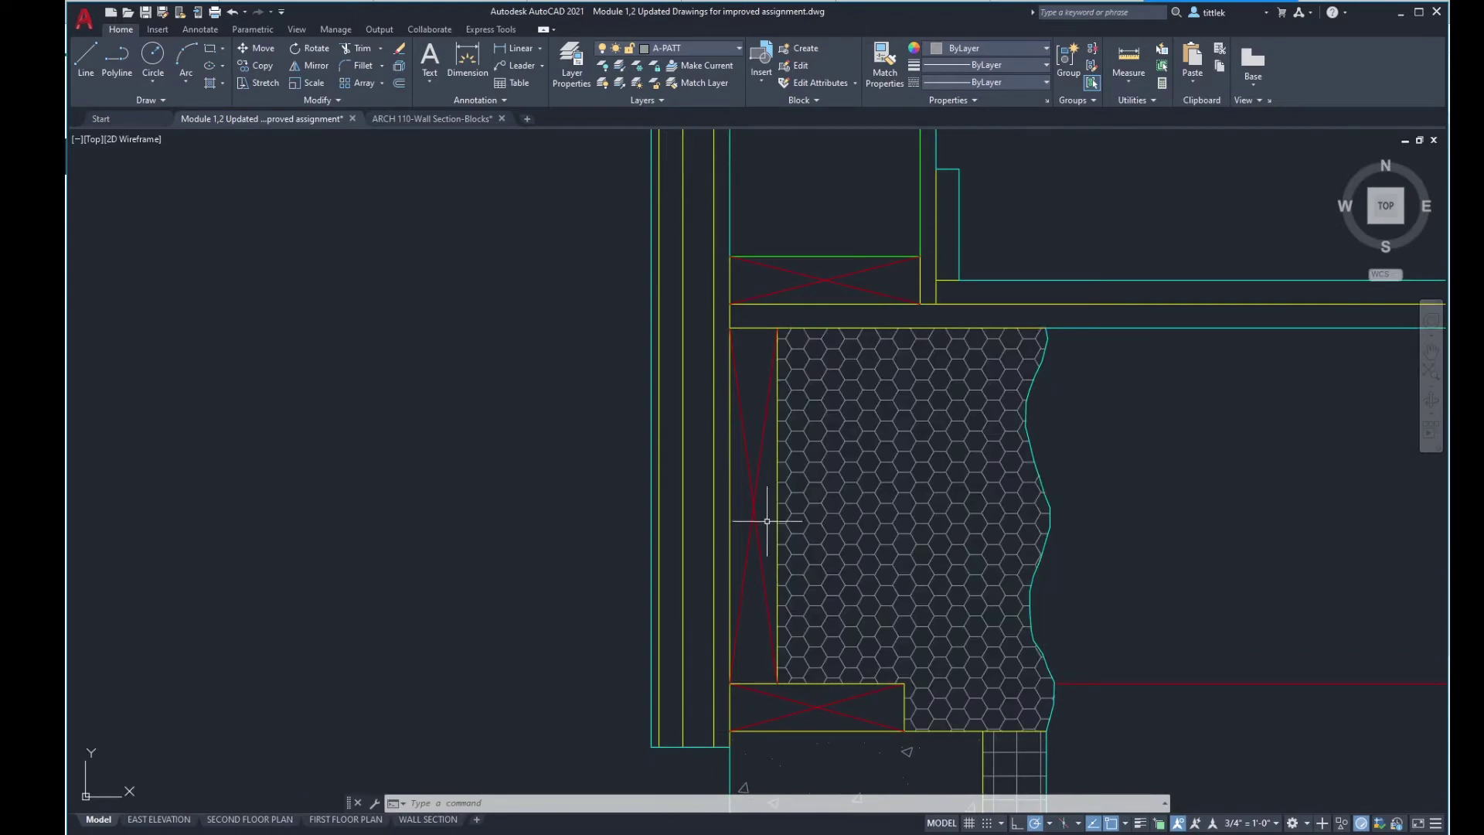
pyautogui.scroll(-5, 650, 613)
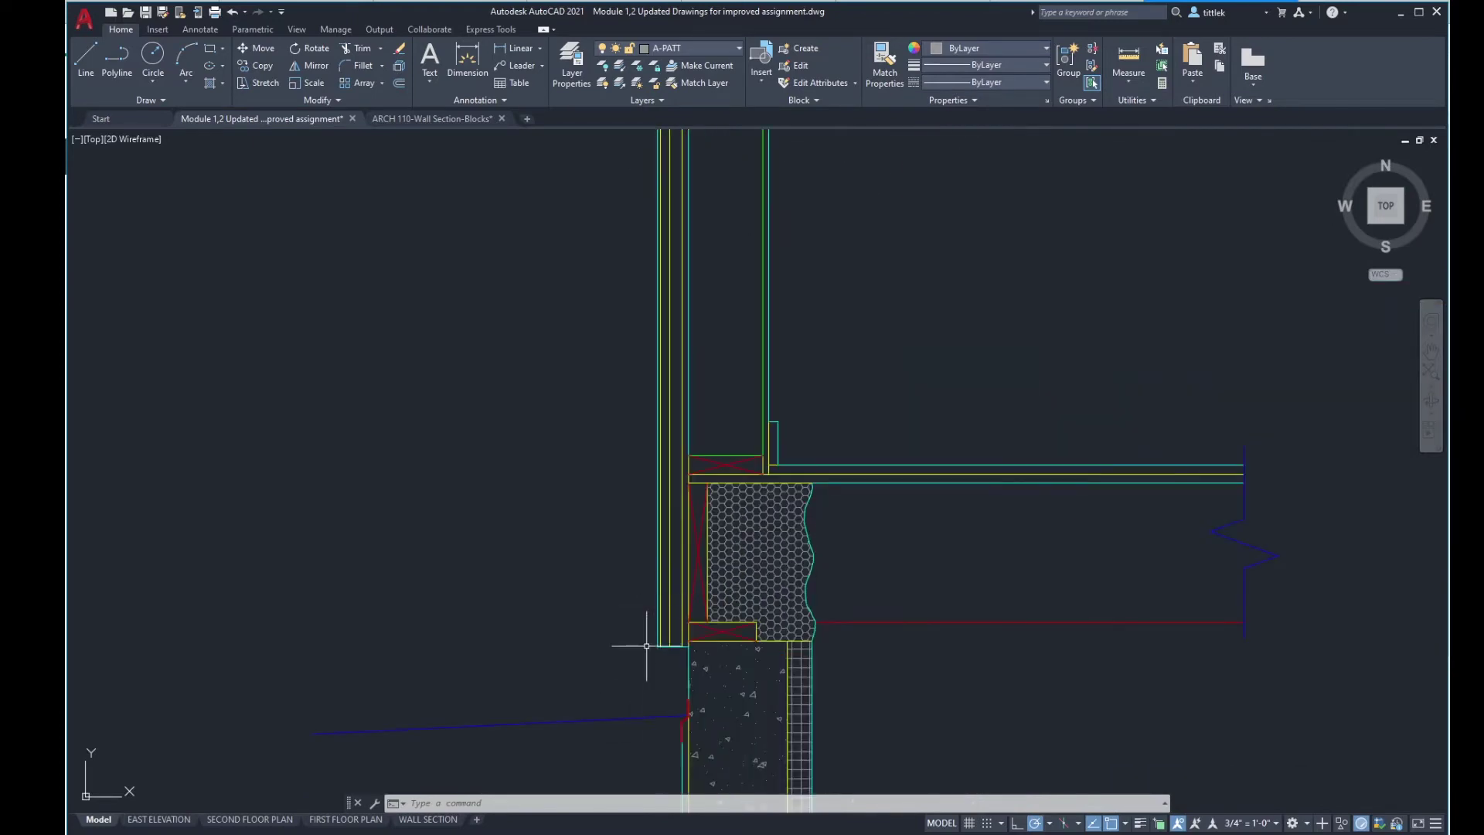
pyautogui.scroll(5, 649, 651)
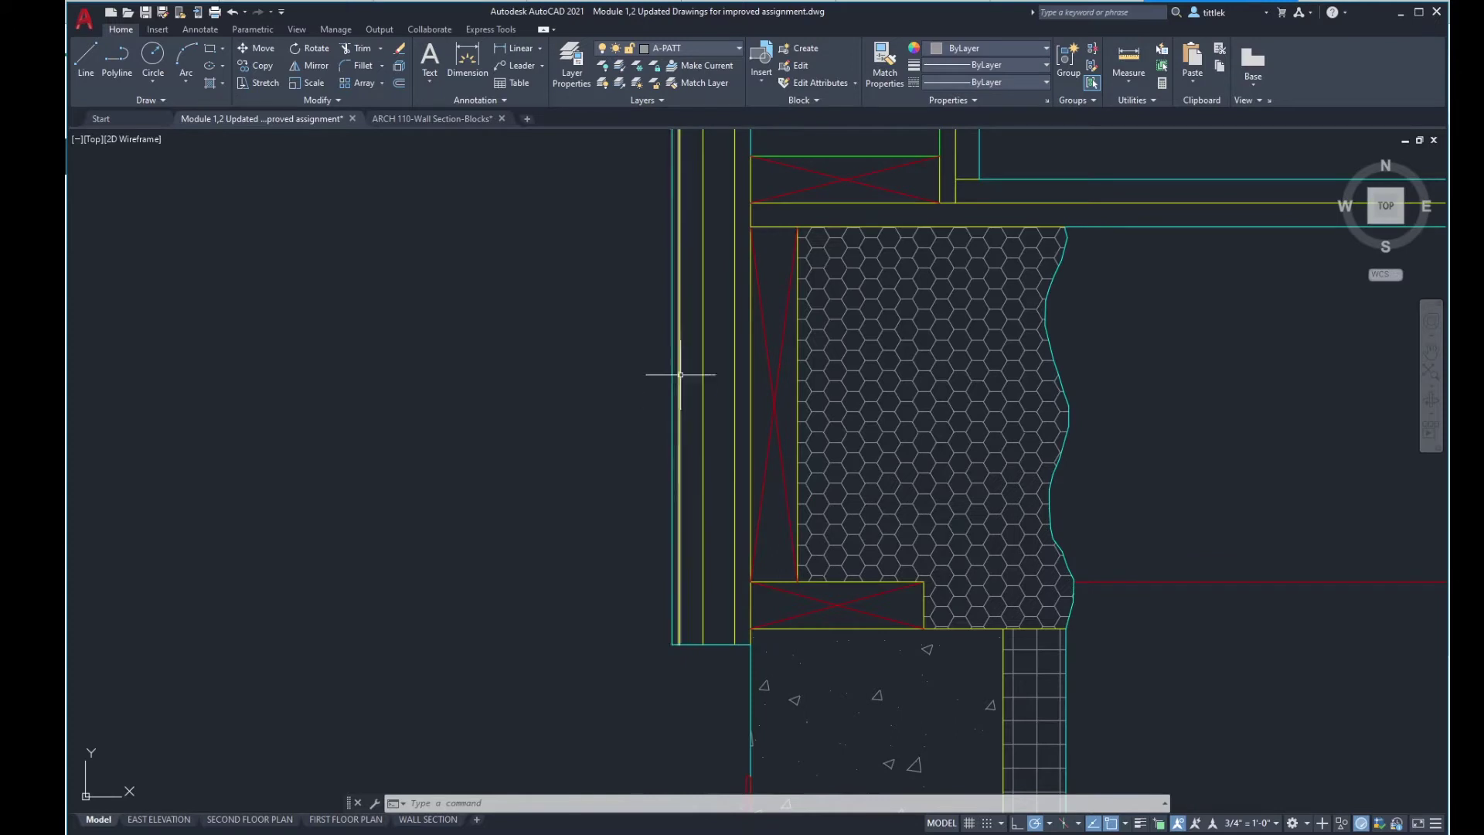
pyautogui.moveTo(673, 184)
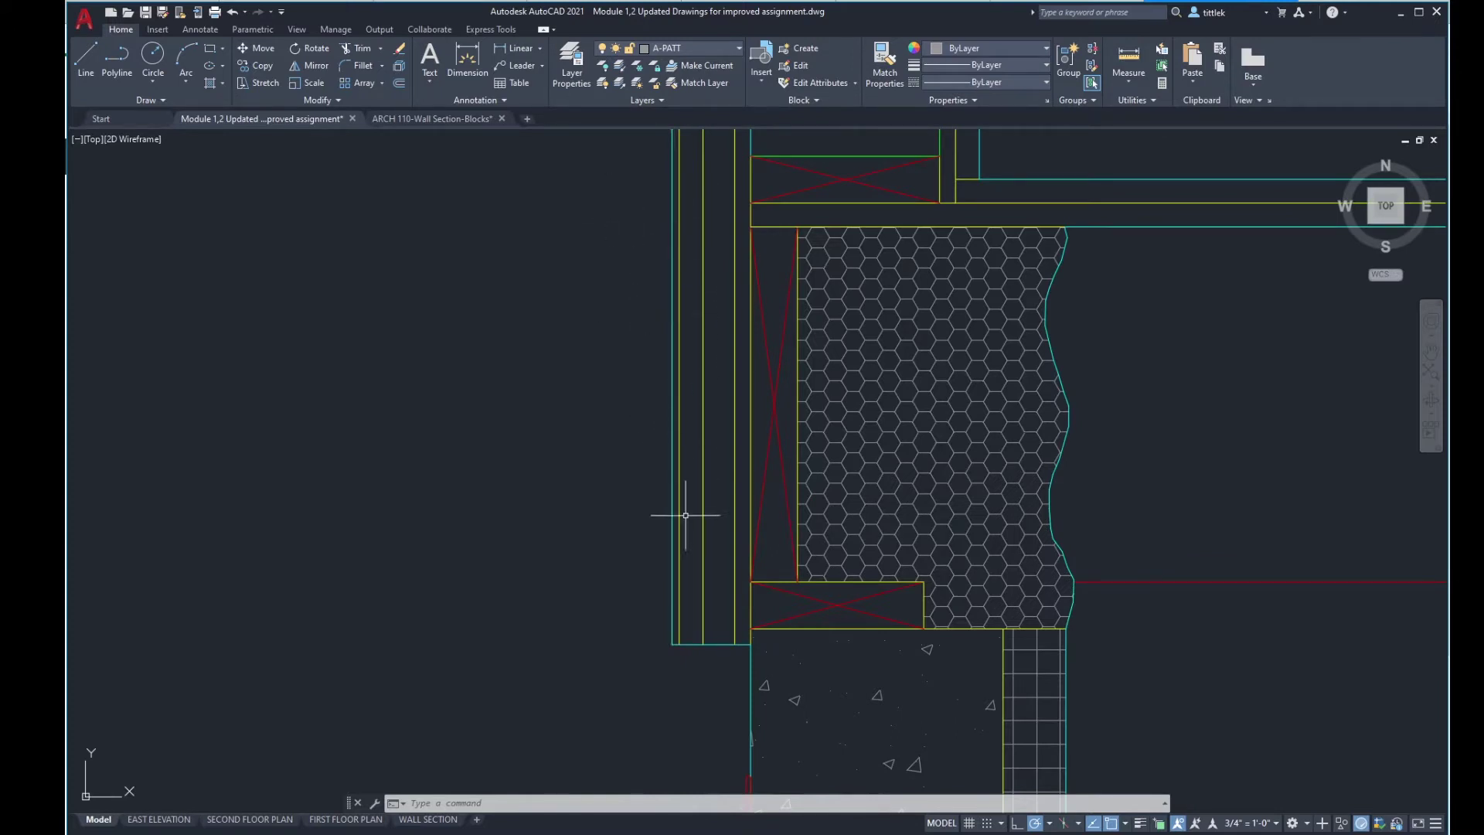
pyautogui.click(673, 606)
pyautogui.press('Delete')
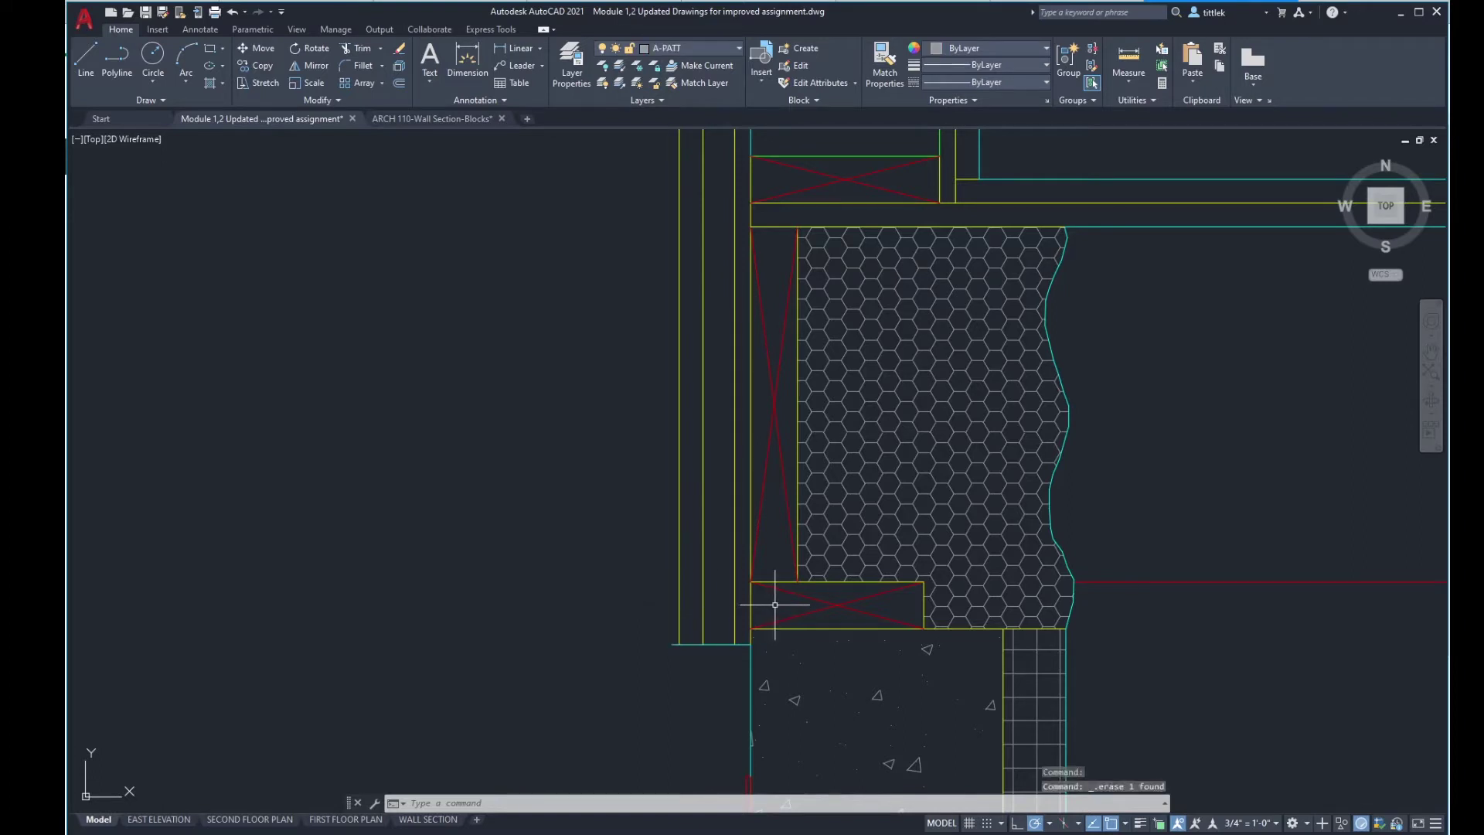
# Step: Start copying the flashing polyline from its bottom end, then cancel the copy
pyautogui.scroll(-5, 775, 606)
pyautogui.scroll(6, 396, 559)
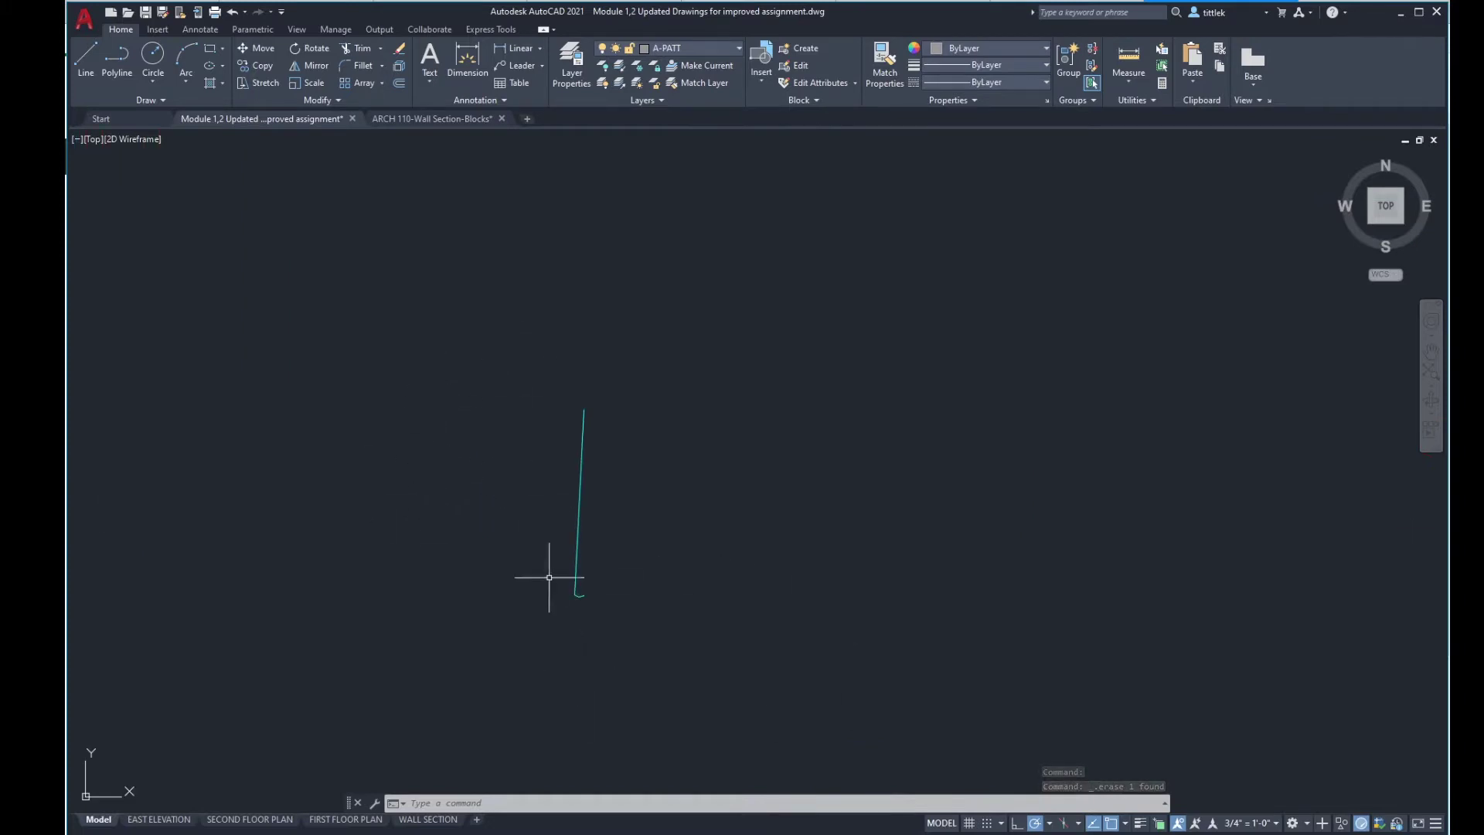
pyautogui.scroll(2, 572, 579)
pyautogui.click(611, 532)
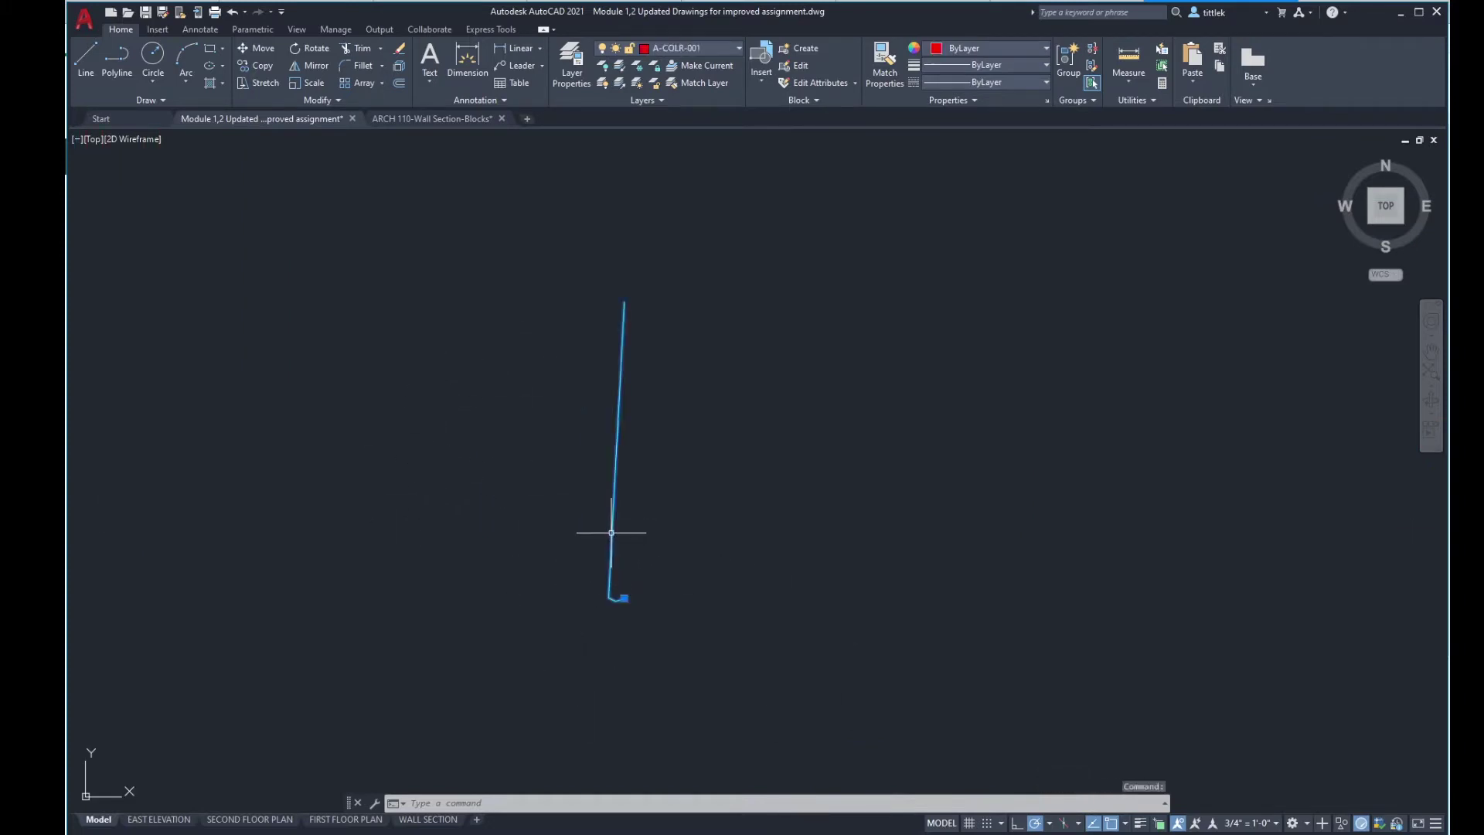
pyautogui.write('o')
pyautogui.press('Return')
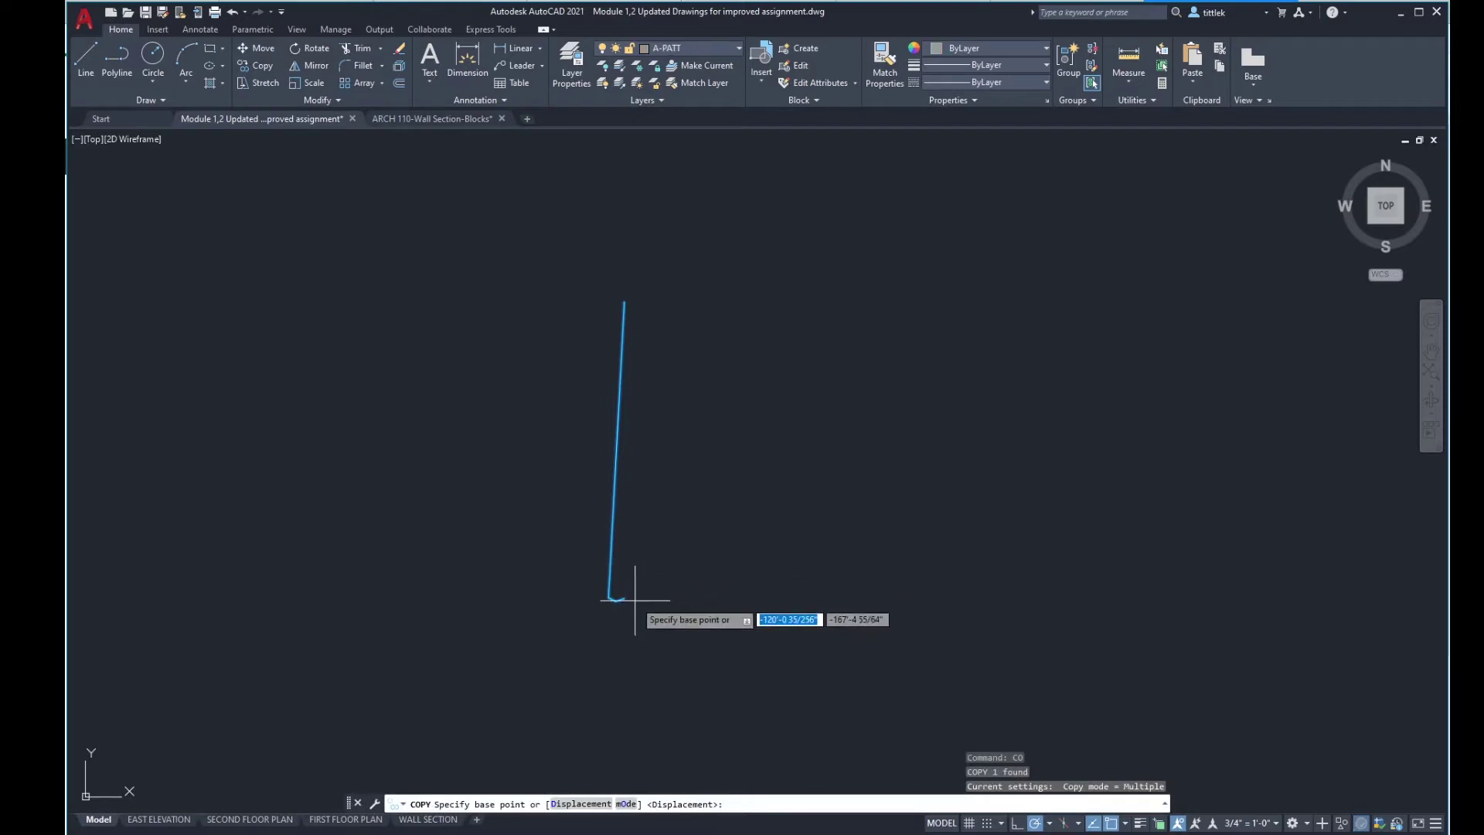
pyautogui.click(625, 597)
pyautogui.scroll(-5, 573, 570)
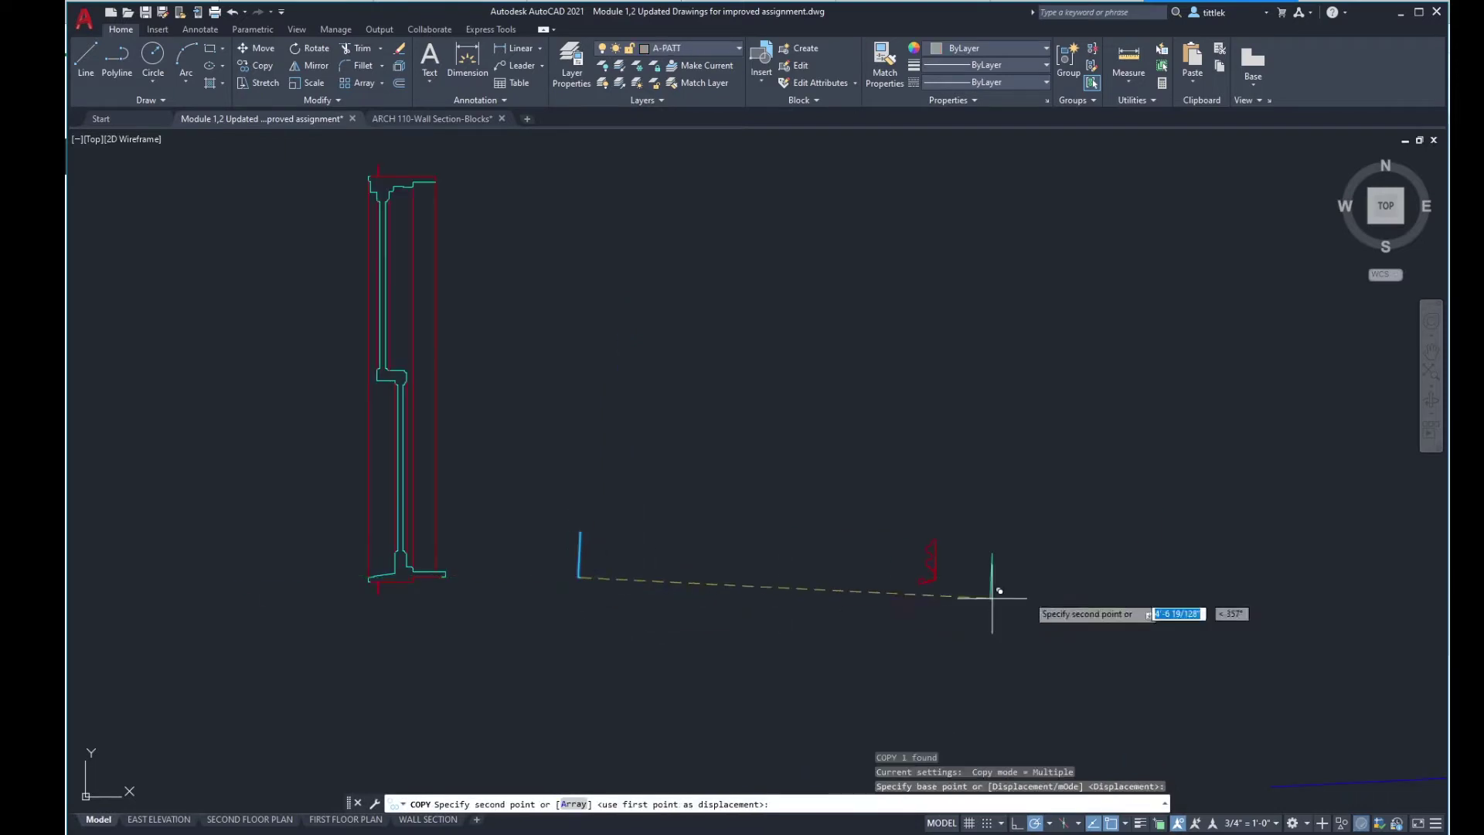
pyautogui.scroll(6, 341, 570)
pyautogui.scroll(6, 620, 704)
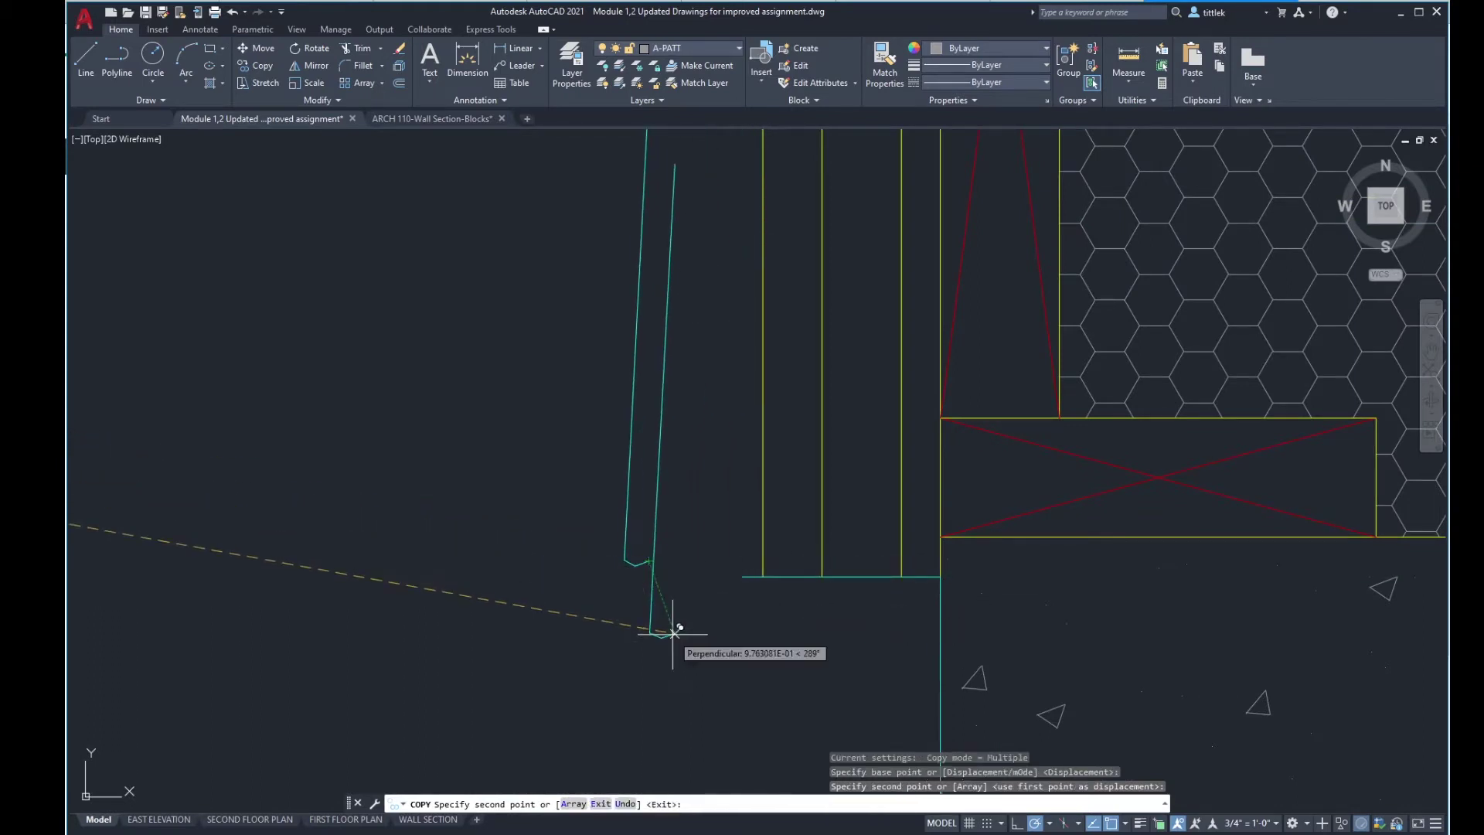
pyautogui.press('Escape')
pyautogui.scroll(4, 733, 553)
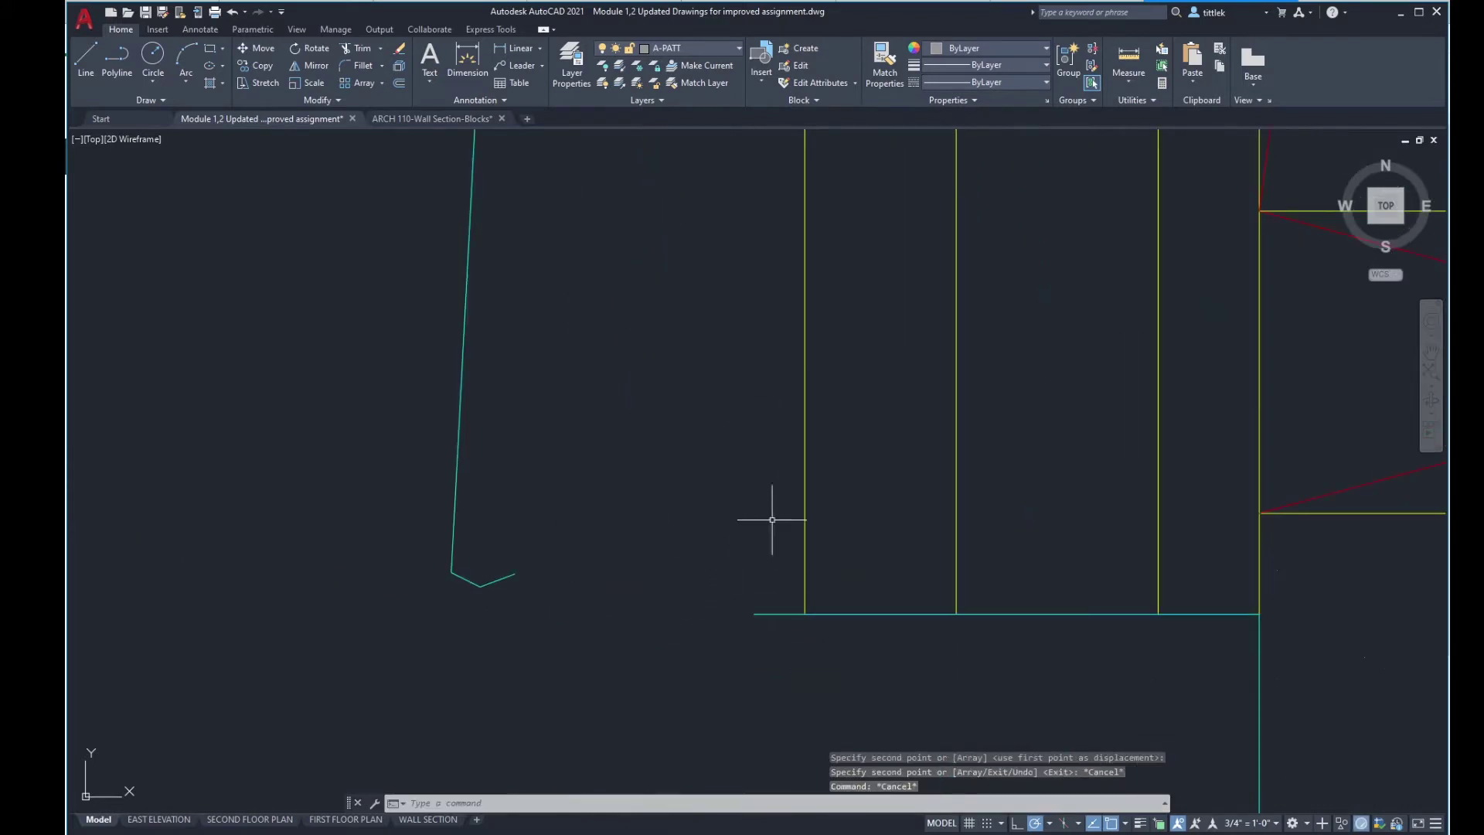
pyautogui.scroll(-2, 581, 596)
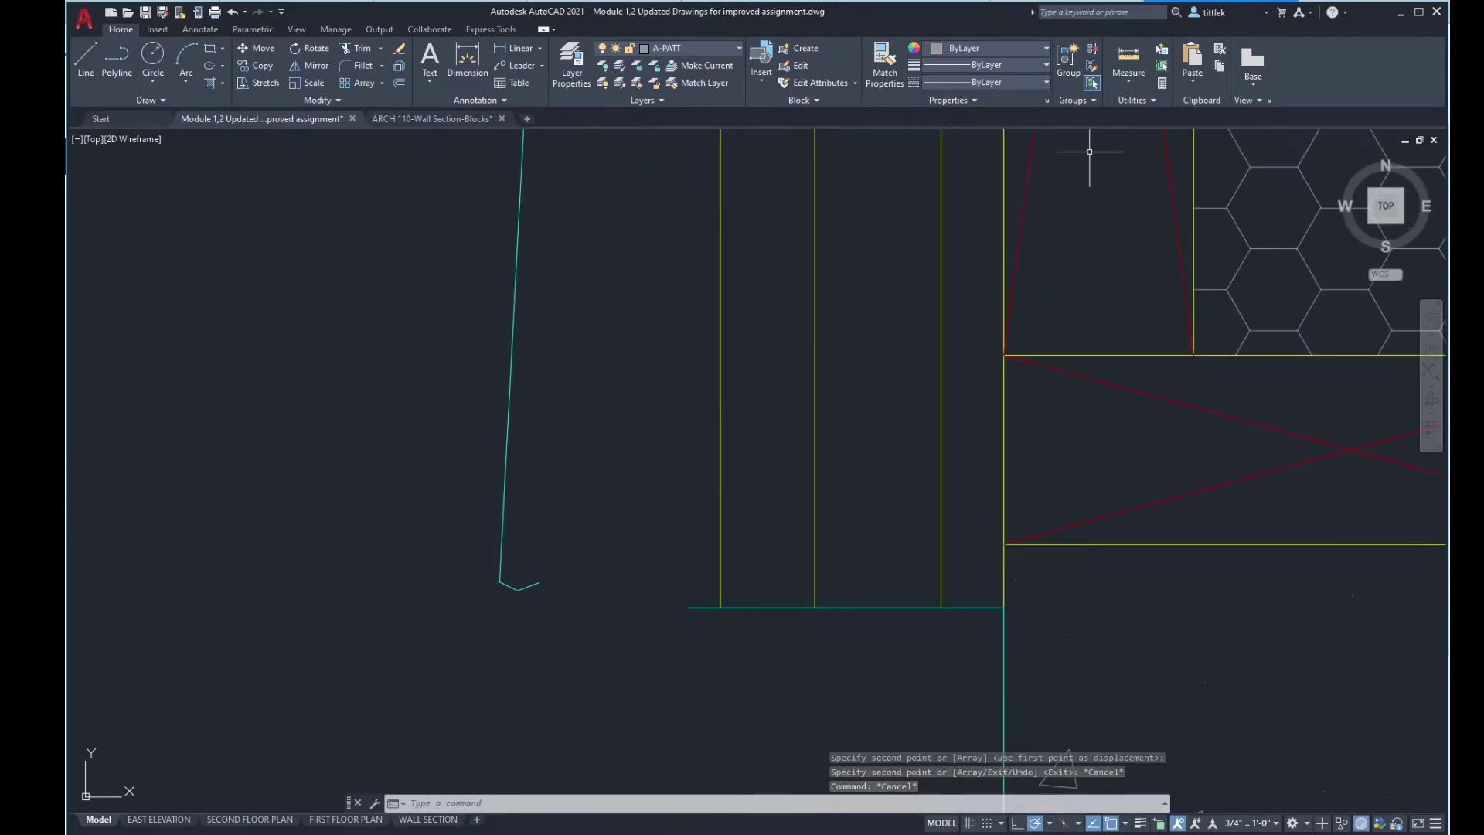
# Step: Begin measuring from the flashing's bottom corner, then cancel the measurement
pyautogui.click(1129, 58)
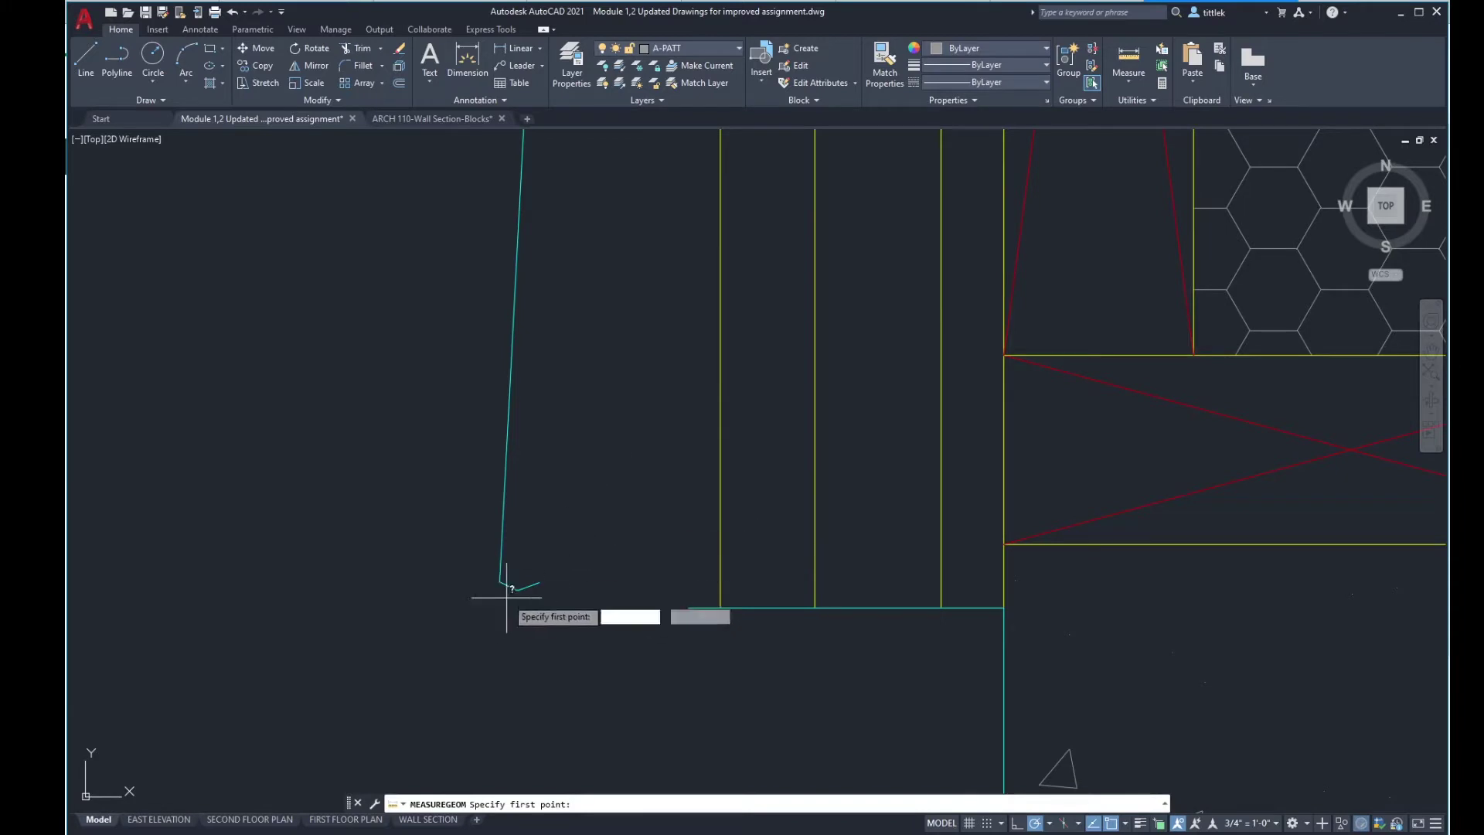
pyautogui.click(539, 581)
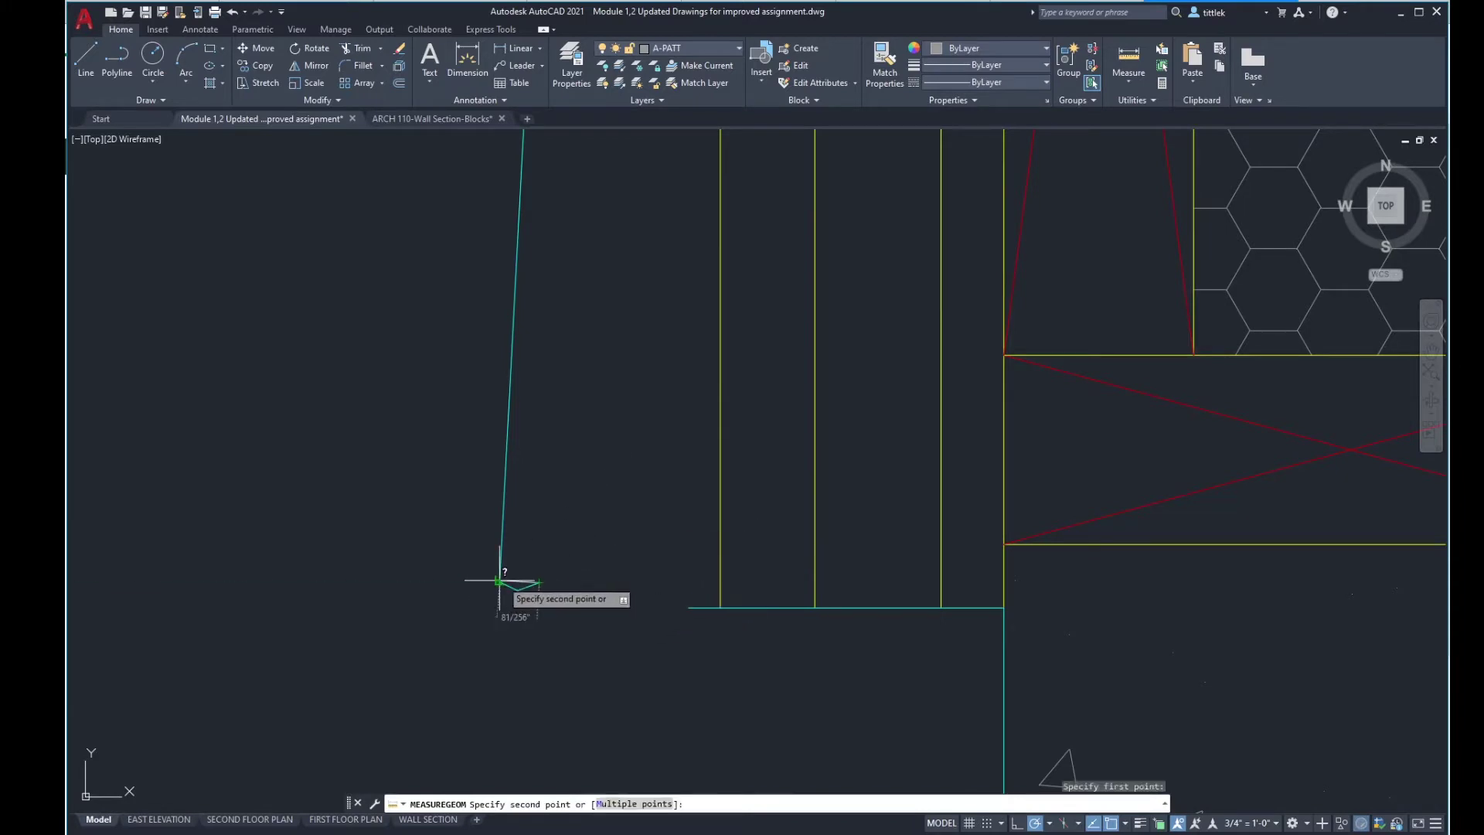
pyautogui.scroll(2, 499, 581)
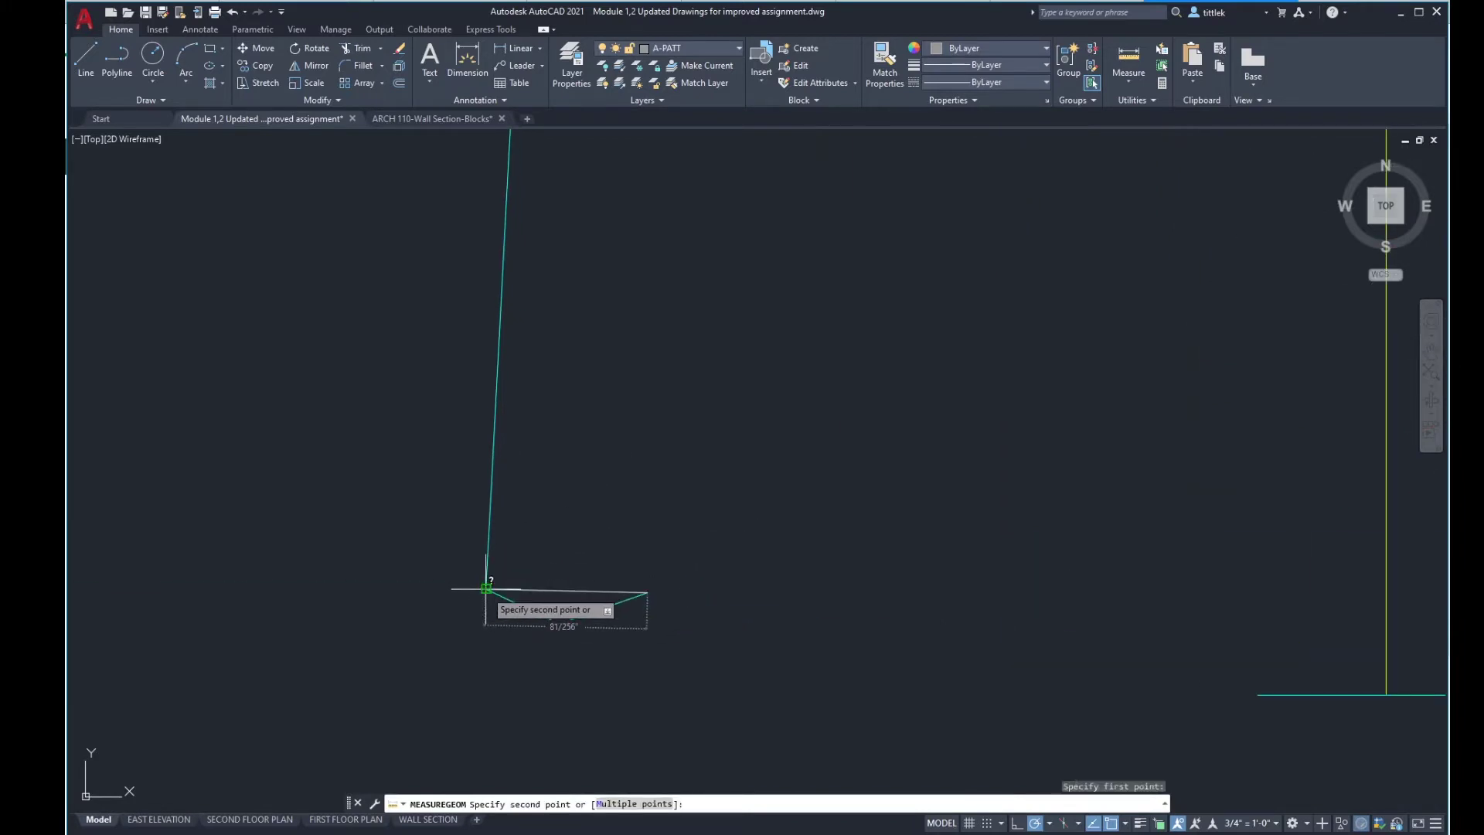
pyautogui.press('Escape')
pyautogui.press('Escape')
pyautogui.press('Escape')
pyautogui.scroll(-5, 561, 583)
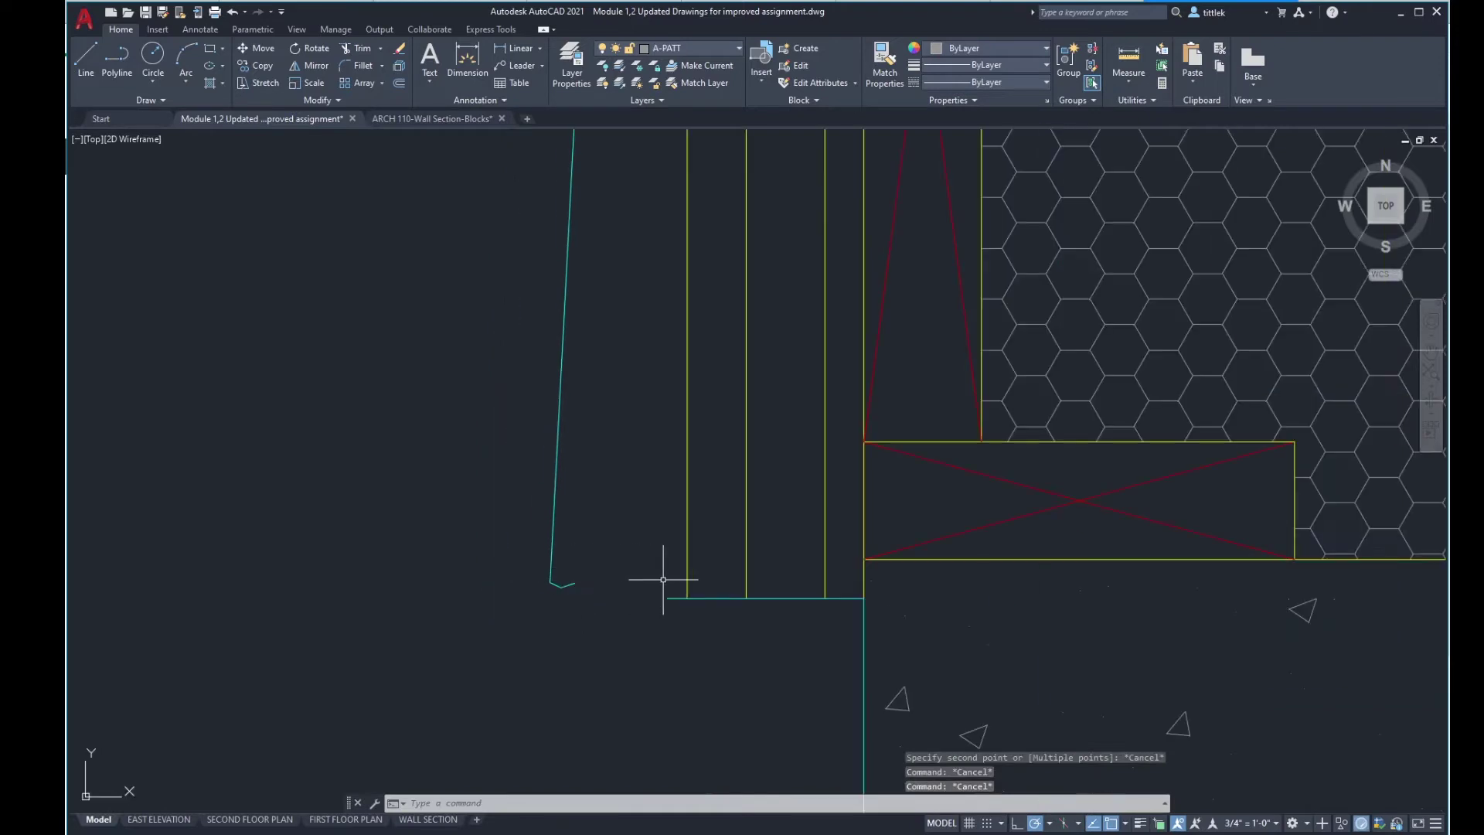
# Step: Start an offset with a 3/8" distance, then cancel it
pyautogui.press('Return')
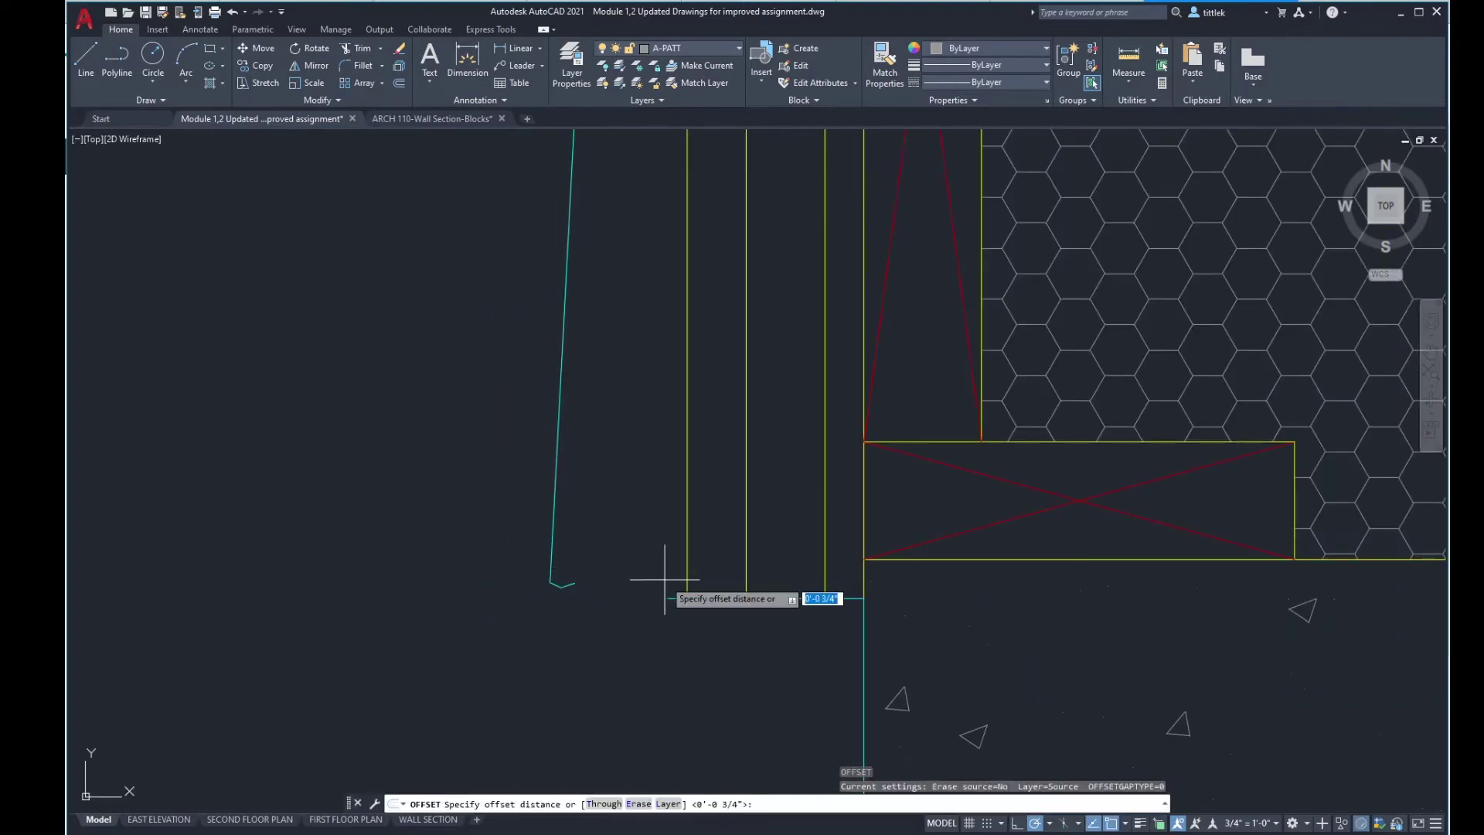
pyautogui.write('3/8"')
pyautogui.press('Return')
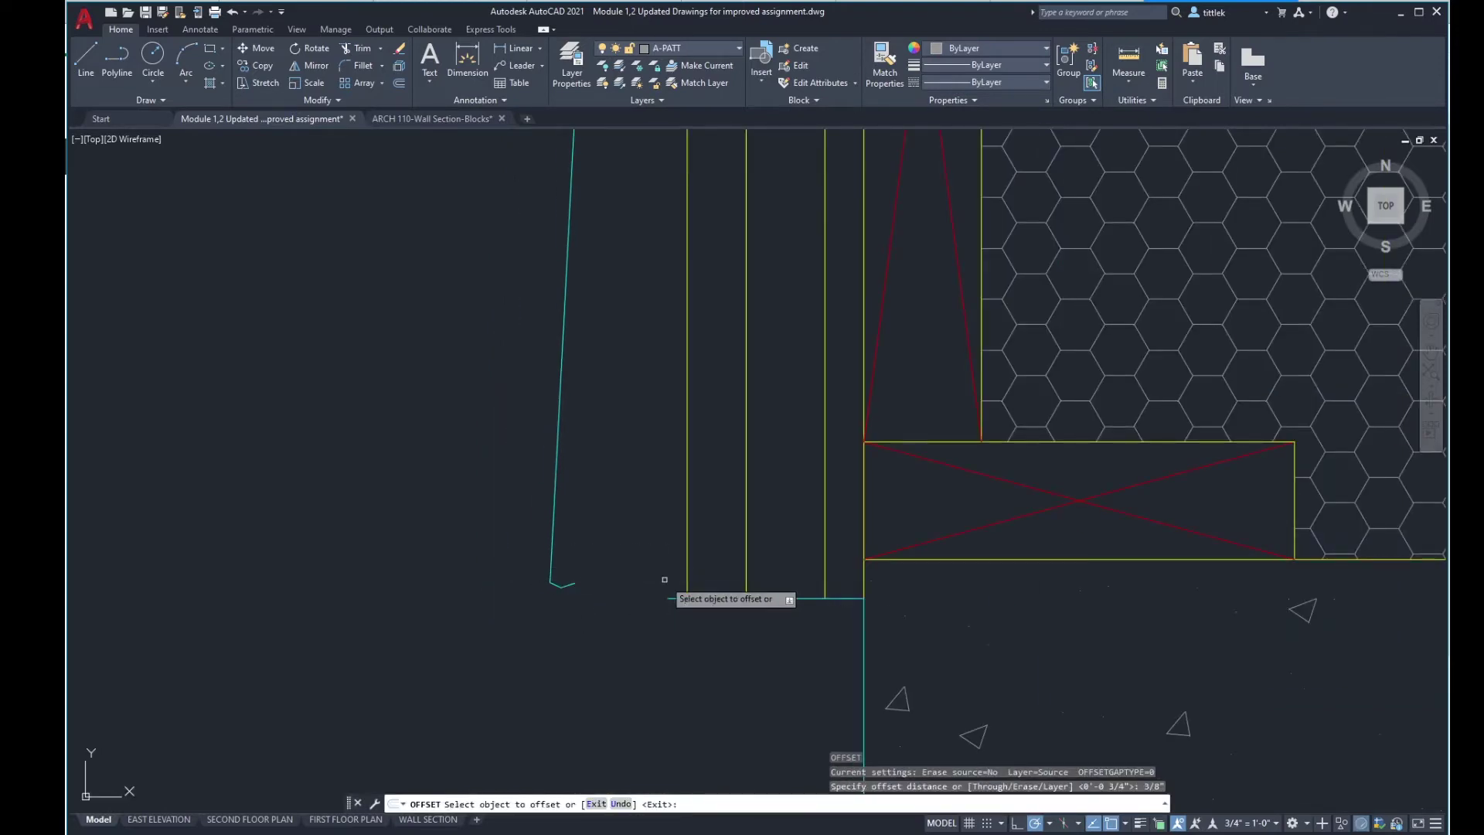
pyautogui.scroll(2, 687, 592)
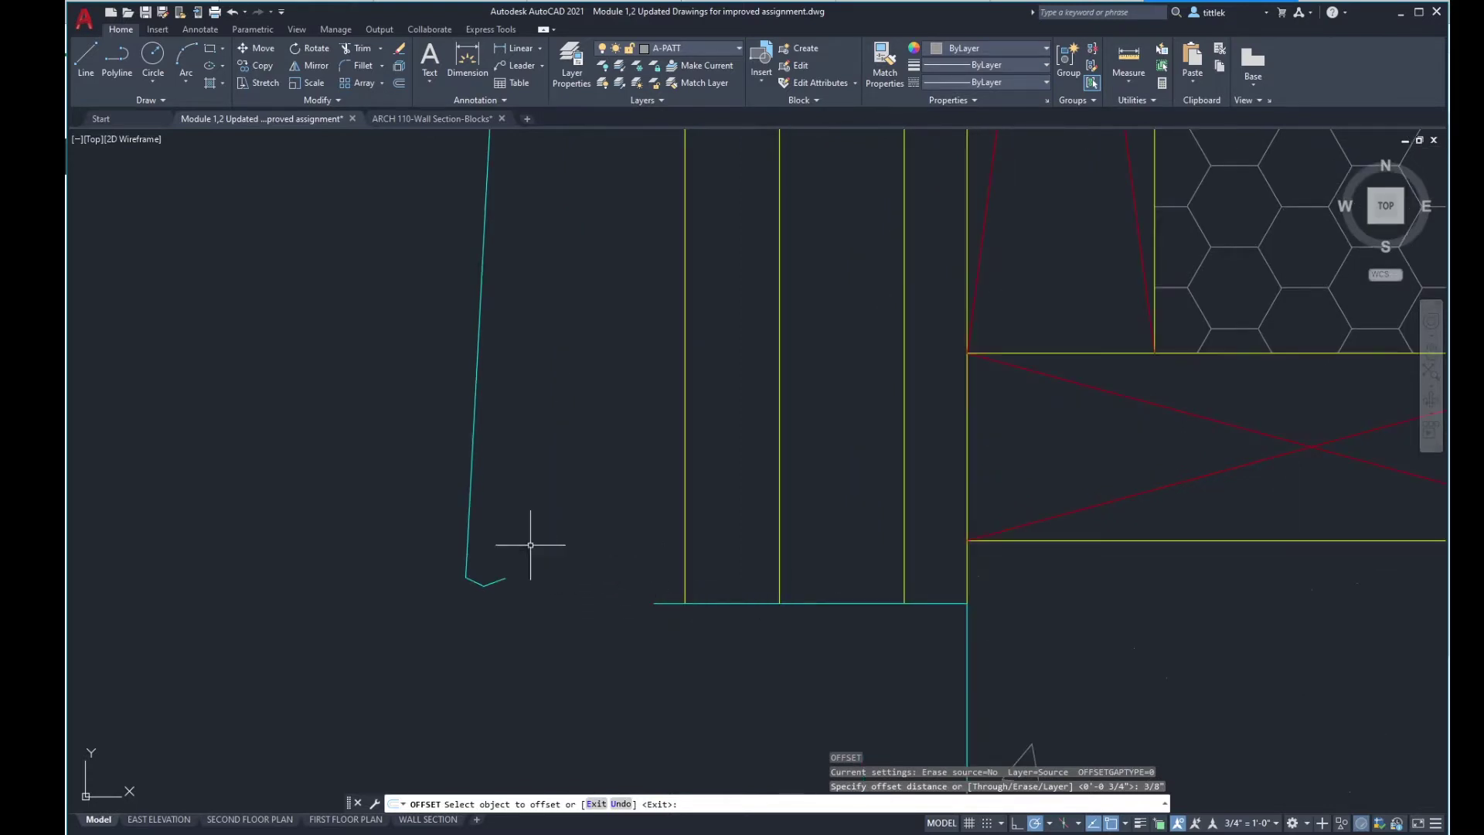
pyautogui.press('Escape')
pyautogui.moveTo(530, 537); pyautogui.dragTo(651, 527, button='middle')
# Step: Offset the leftmost yellow wall line leftward by the distance across the flashing's bottom leg
pyautogui.press('Return')
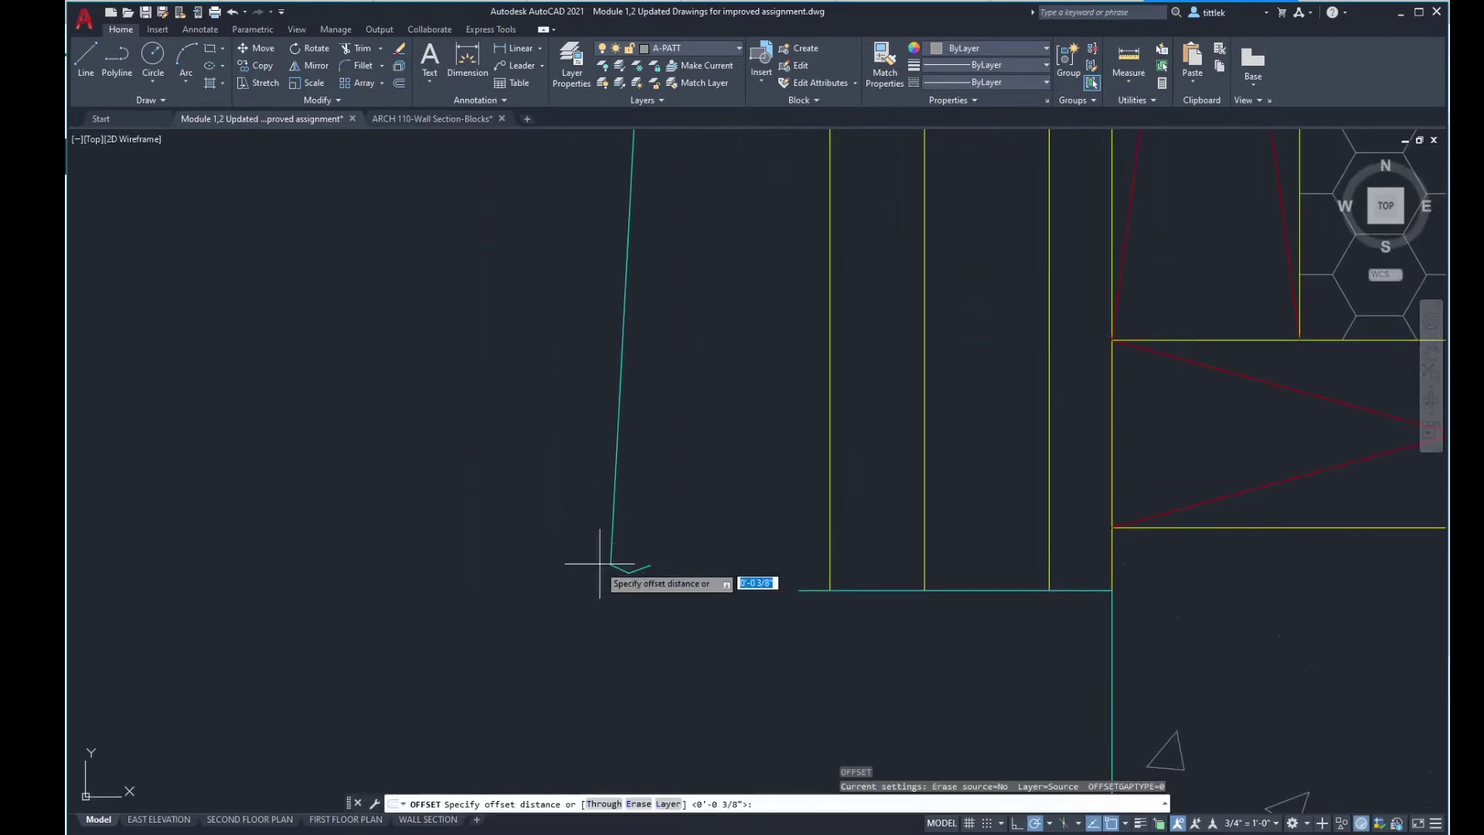
pyautogui.scroll(2, 611, 569)
pyautogui.click(618, 562)
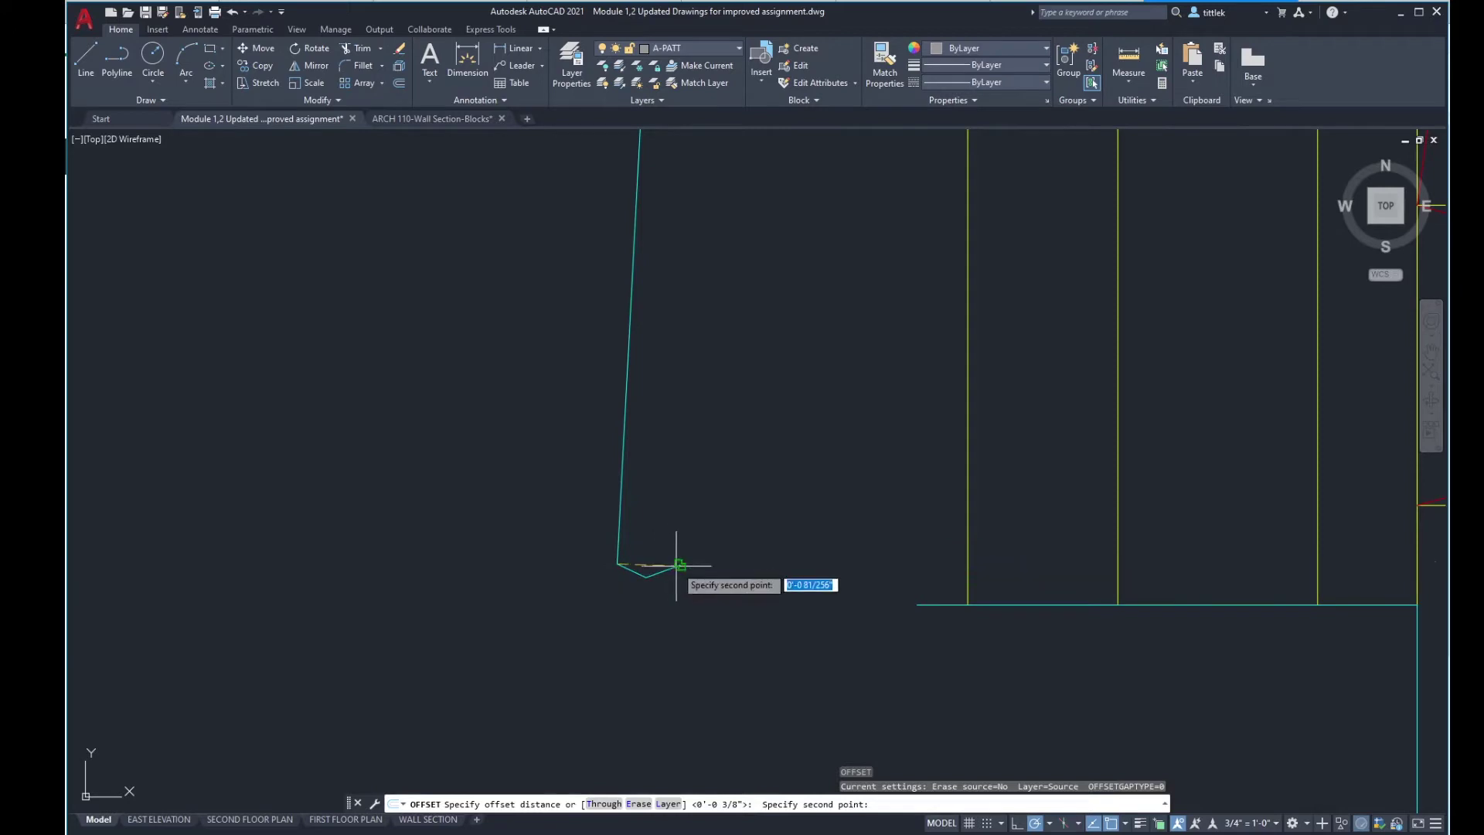
pyautogui.click(679, 565)
pyautogui.click(967, 547)
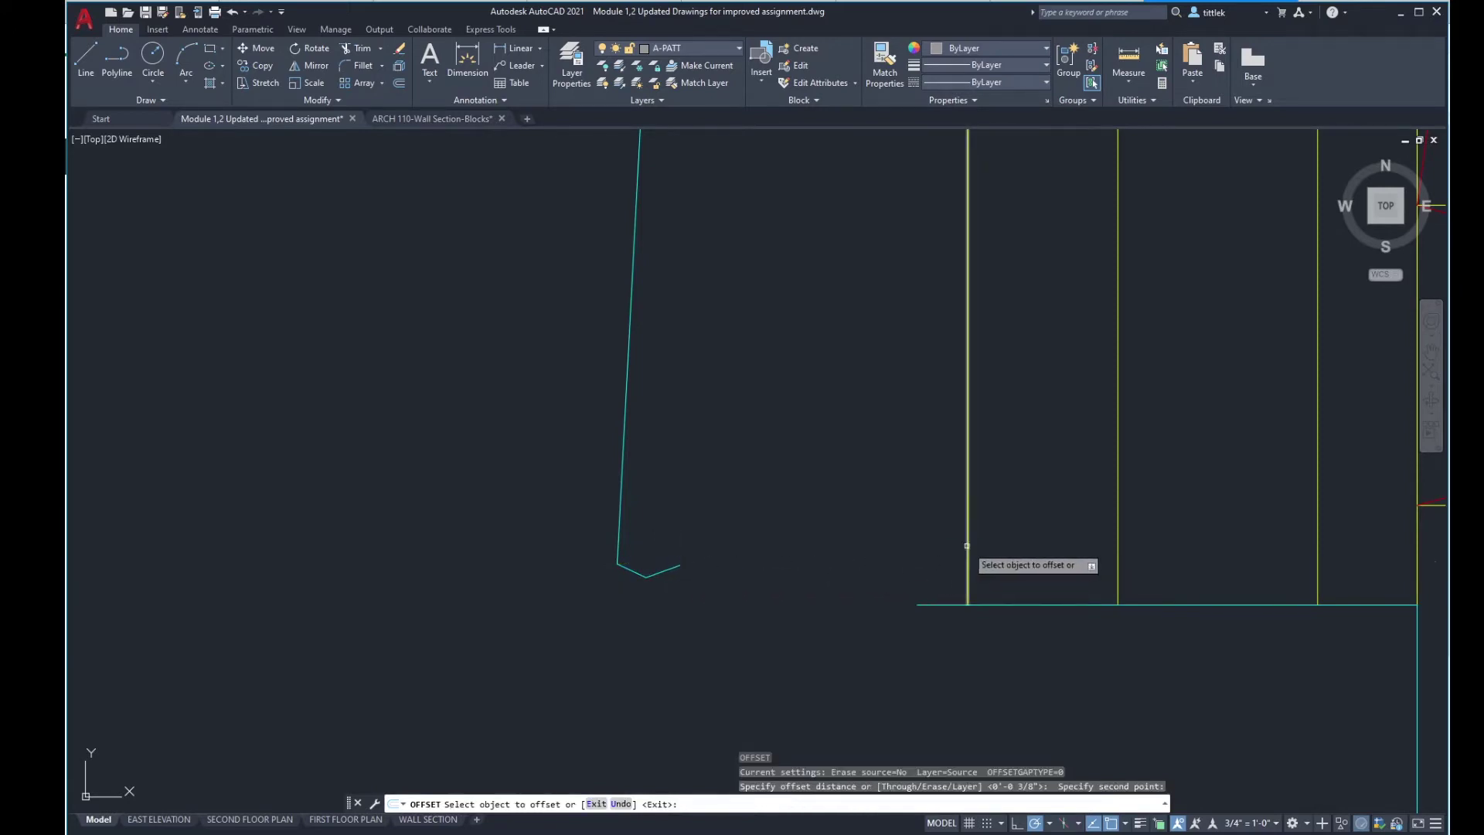
pyautogui.click(876, 546)
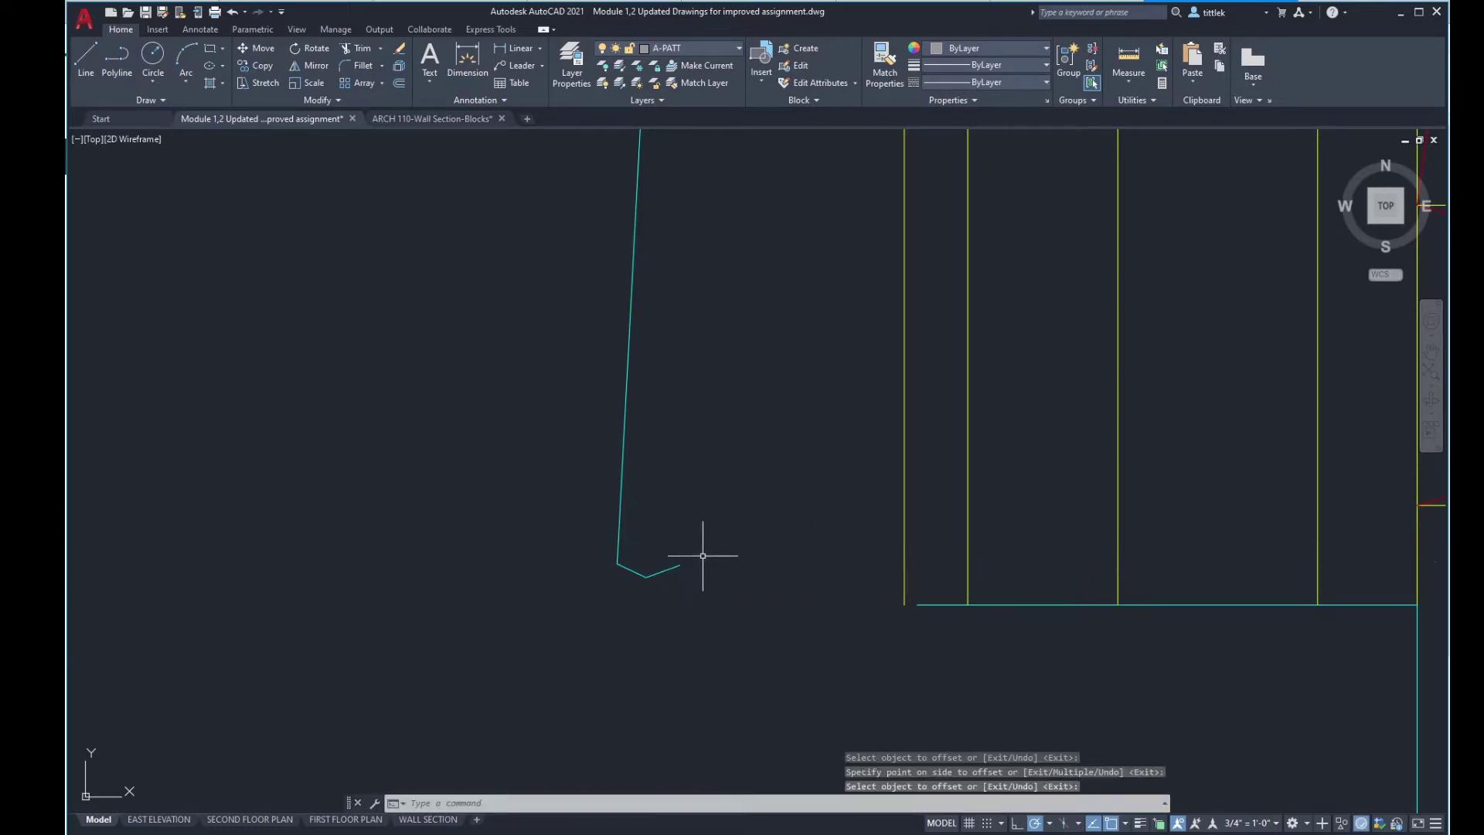
# Step: Move the siding profile polyline from its endpoint to the wall's bottom corner
pyautogui.press('Return')
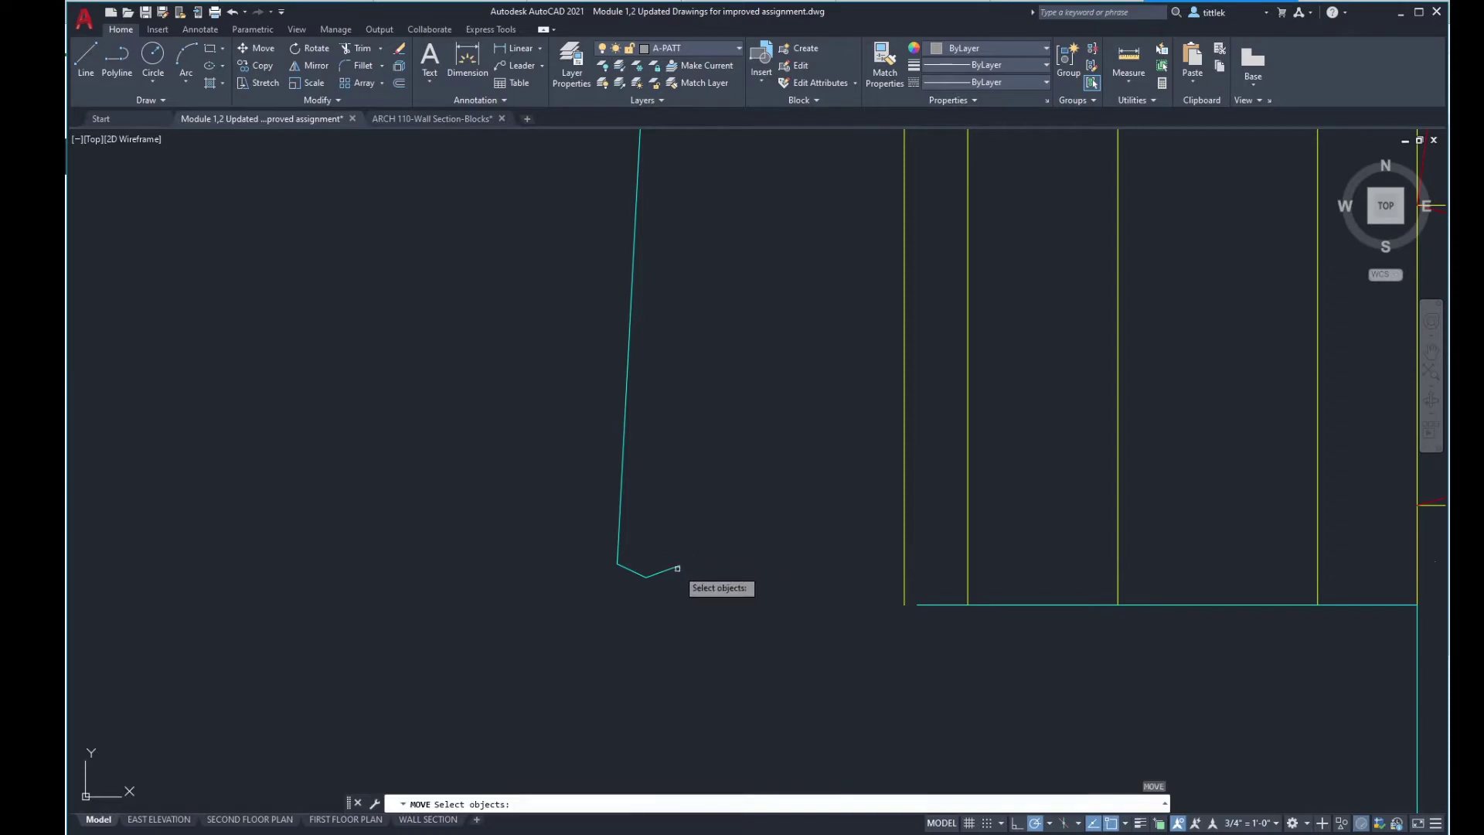
pyautogui.press('Escape')
pyautogui.click(647, 574)
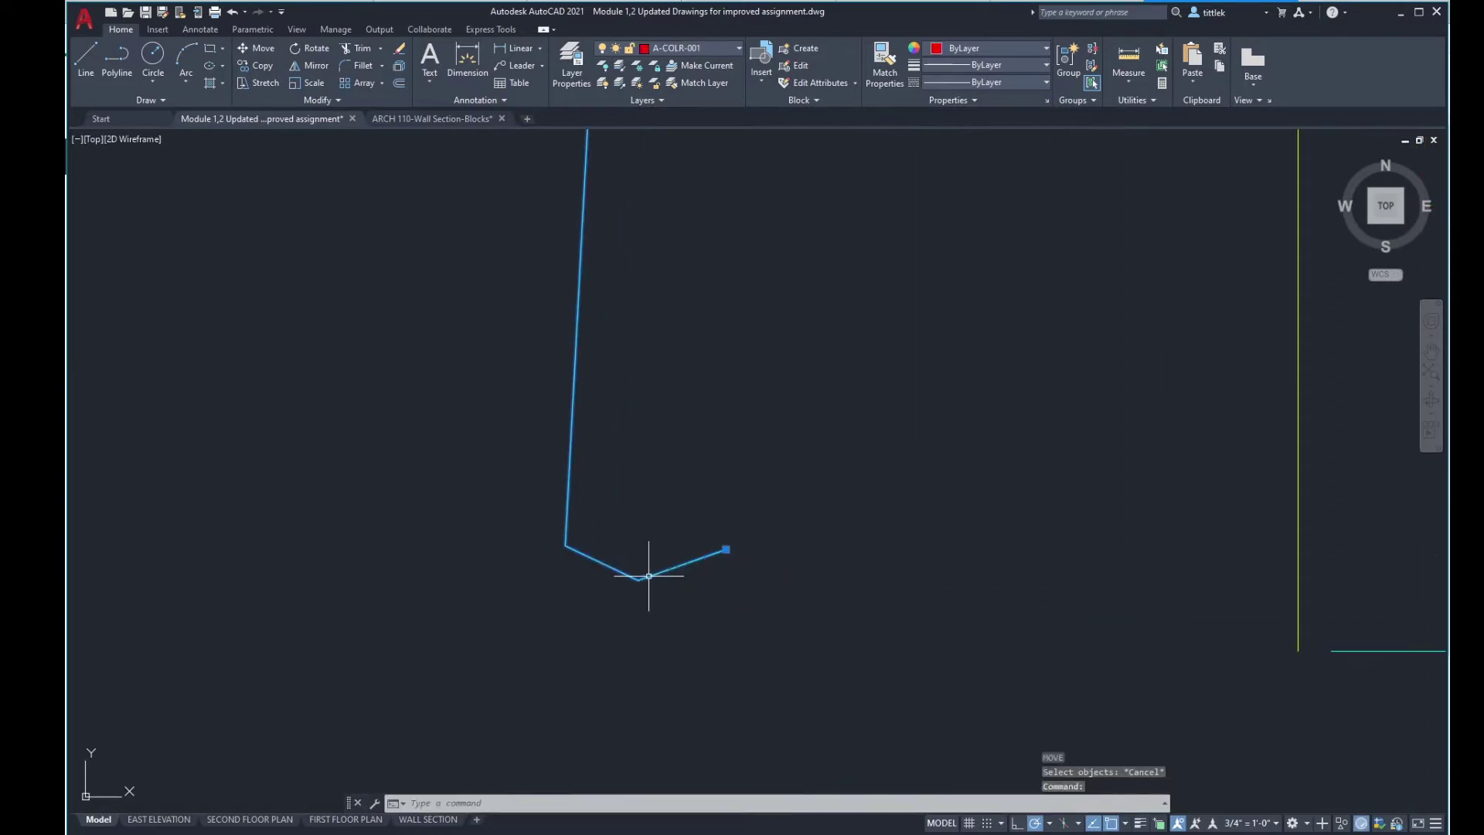
pyautogui.write('m')
pyautogui.press('Return')
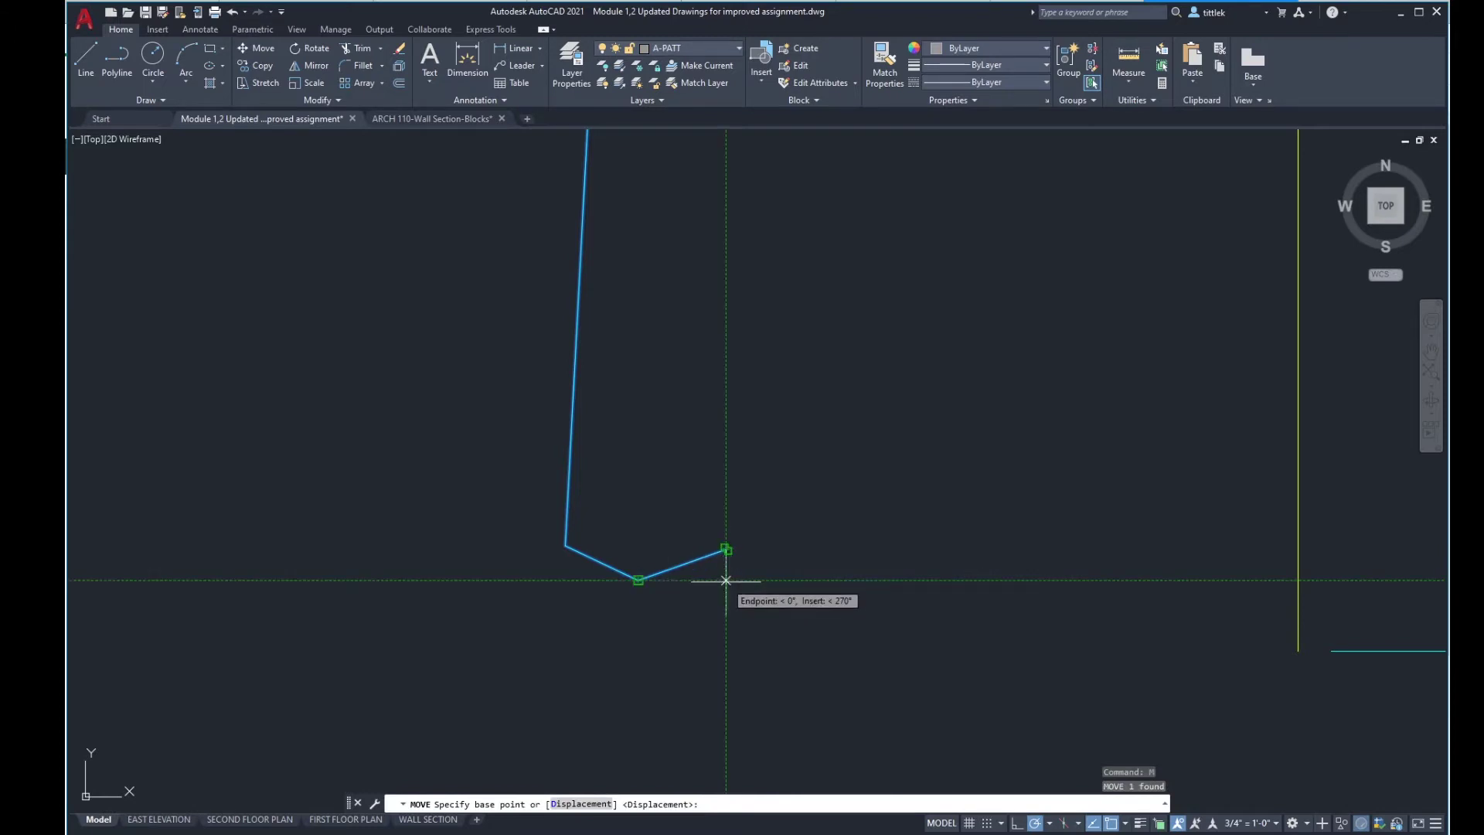
pyautogui.click(725, 580)
pyautogui.scroll(3, 731, 570)
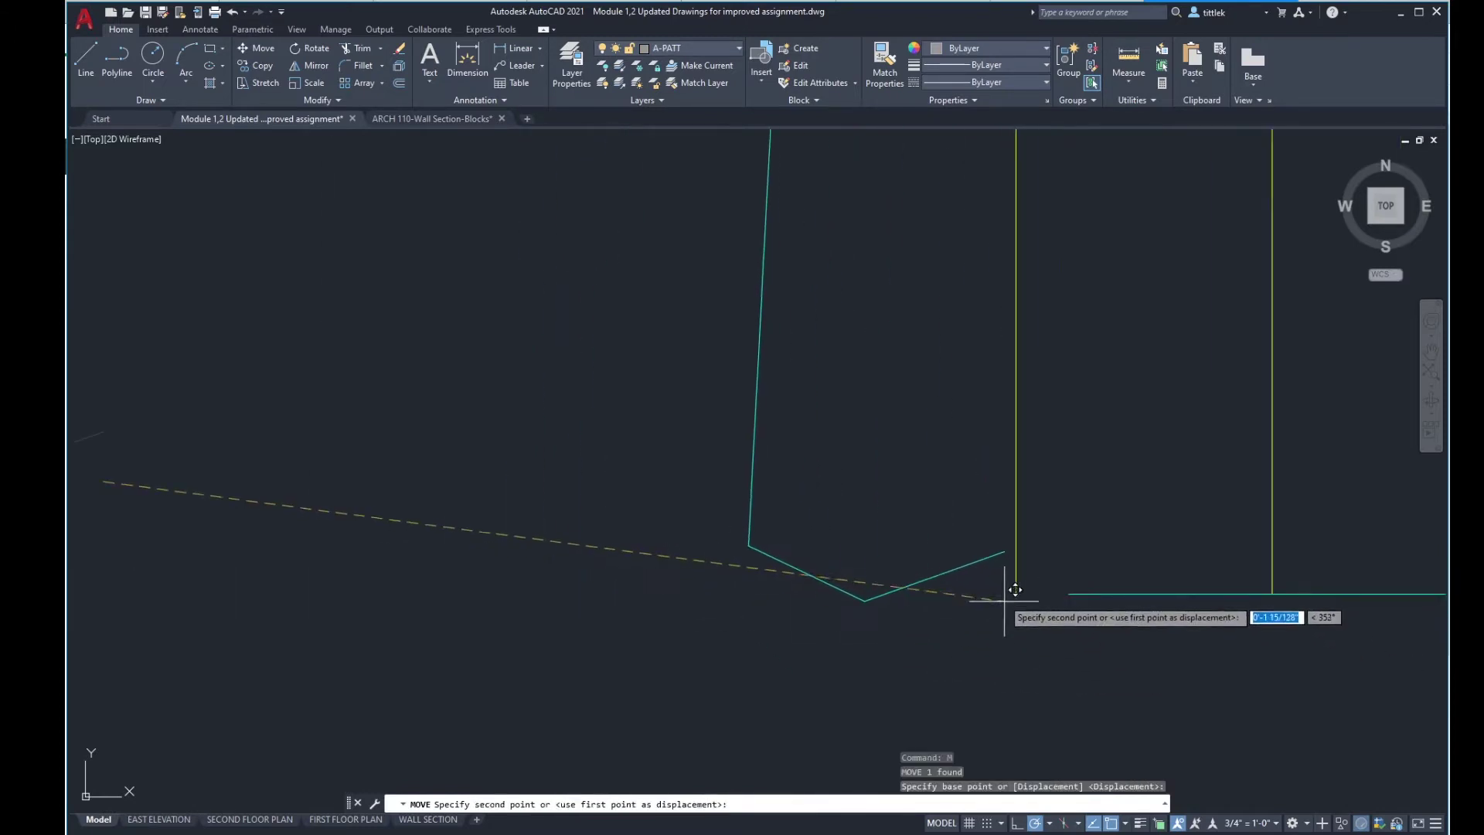
pyautogui.click(1015, 593)
# Step: Window-select the stray yellow vertical line and erase it
pyautogui.scroll(-6, 699, 606)
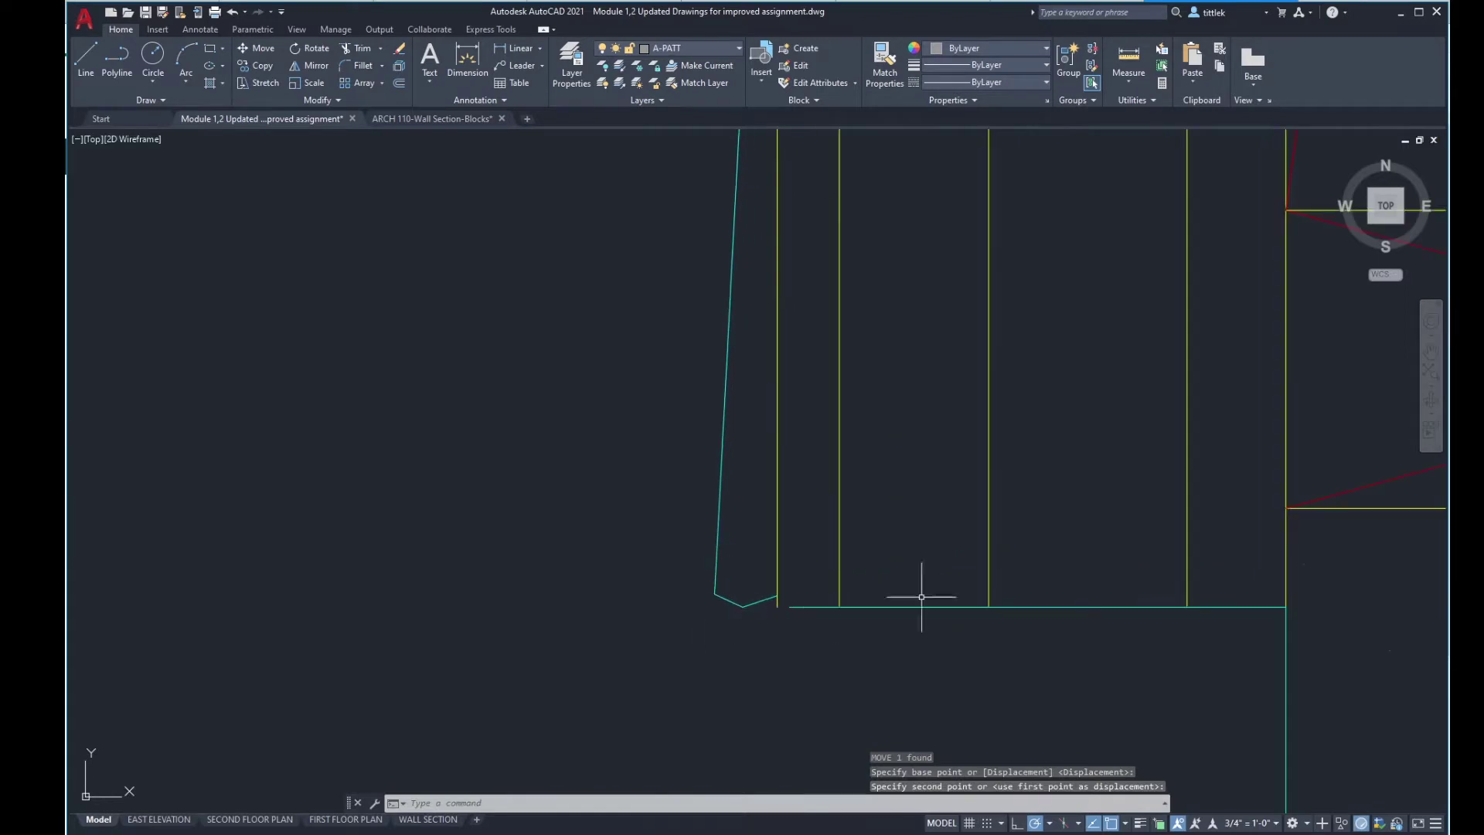
pyautogui.moveTo(923, 582); pyautogui.dragTo(872, 624, button='middle')
pyautogui.scroll(-3, 873, 624)
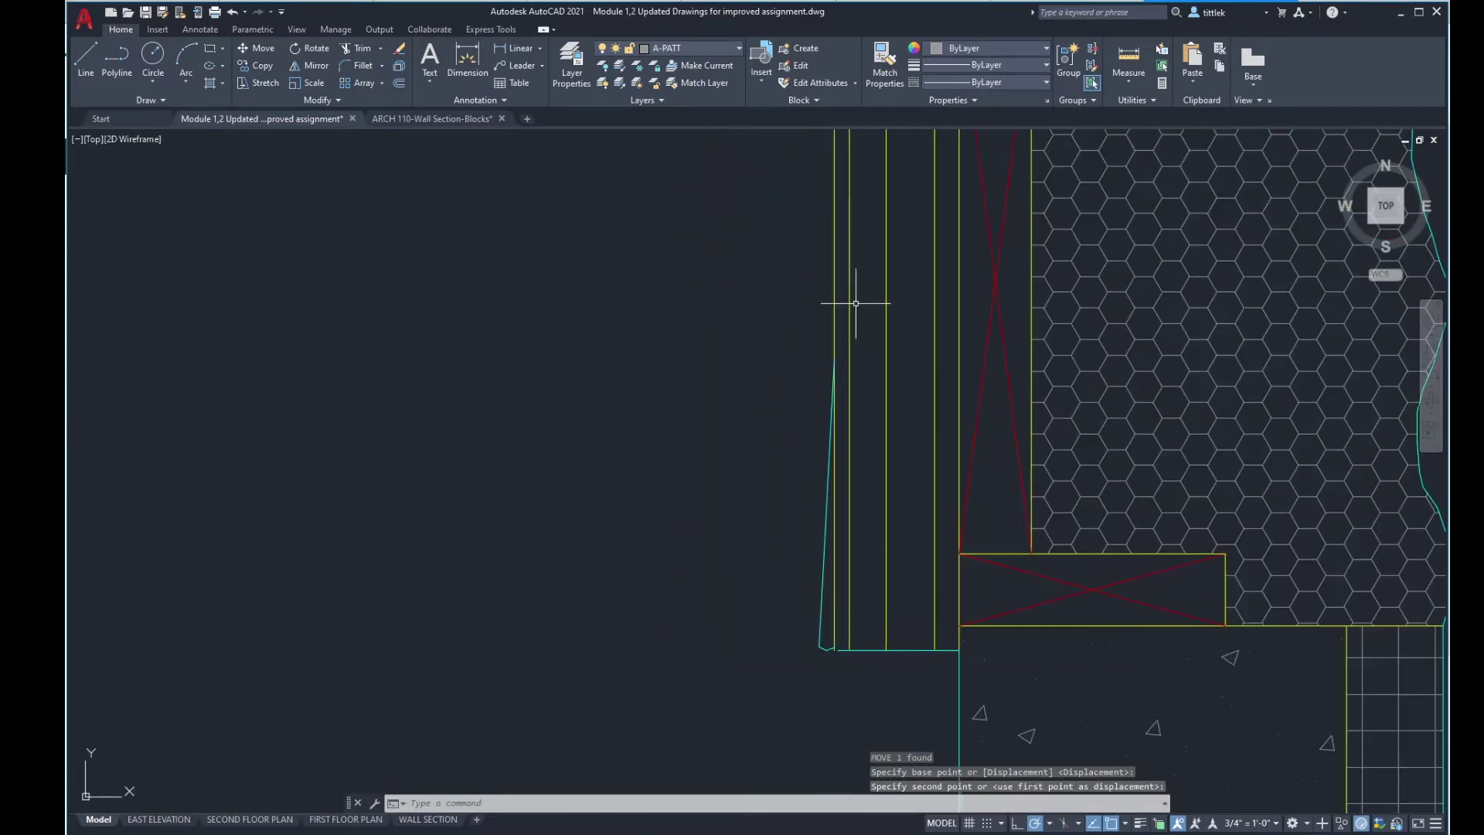
pyautogui.scroll(8, 845, 454)
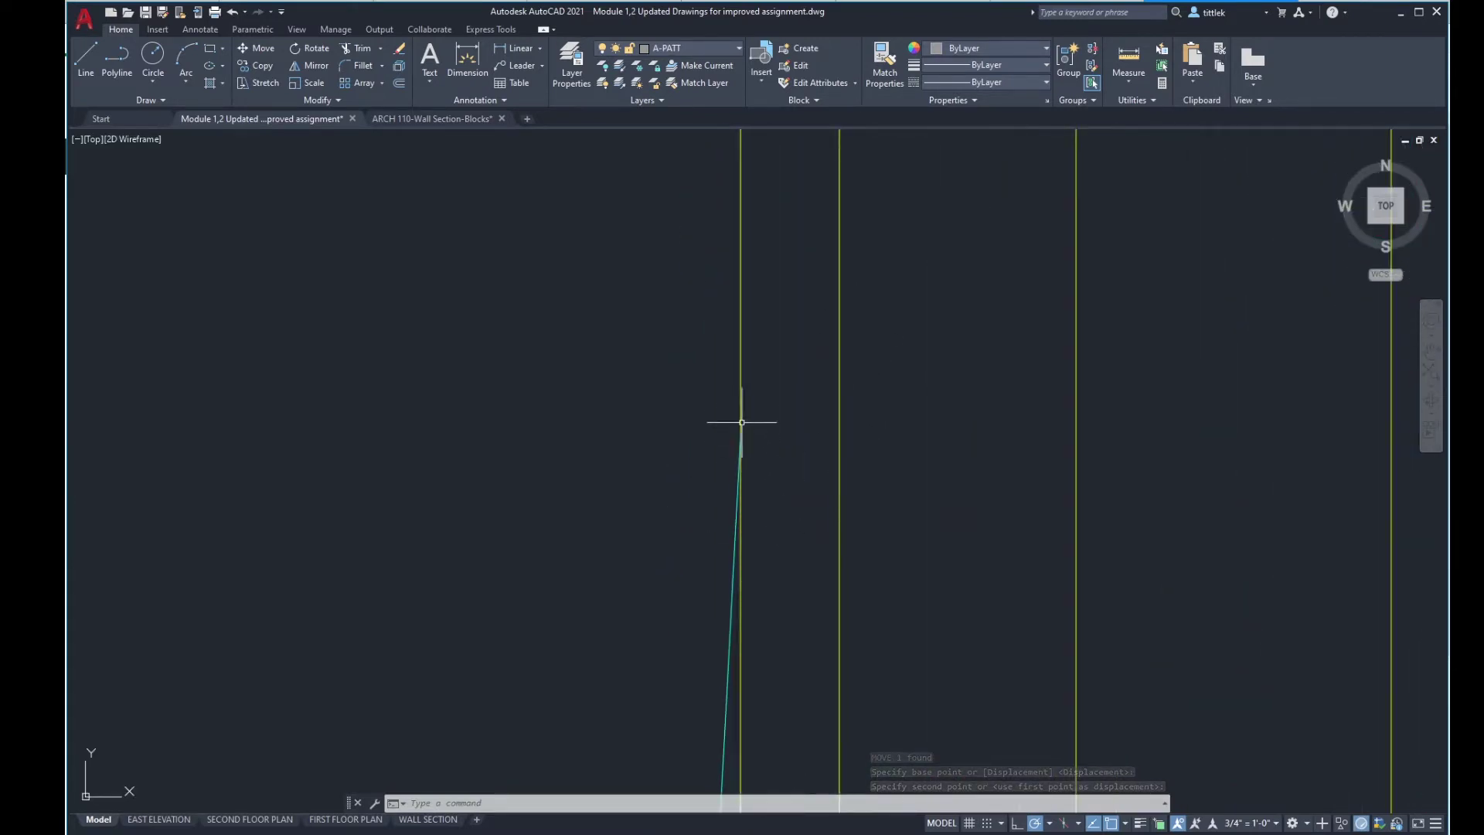
pyautogui.scroll(-4, 777, 641)
pyautogui.scroll(4, 755, 629)
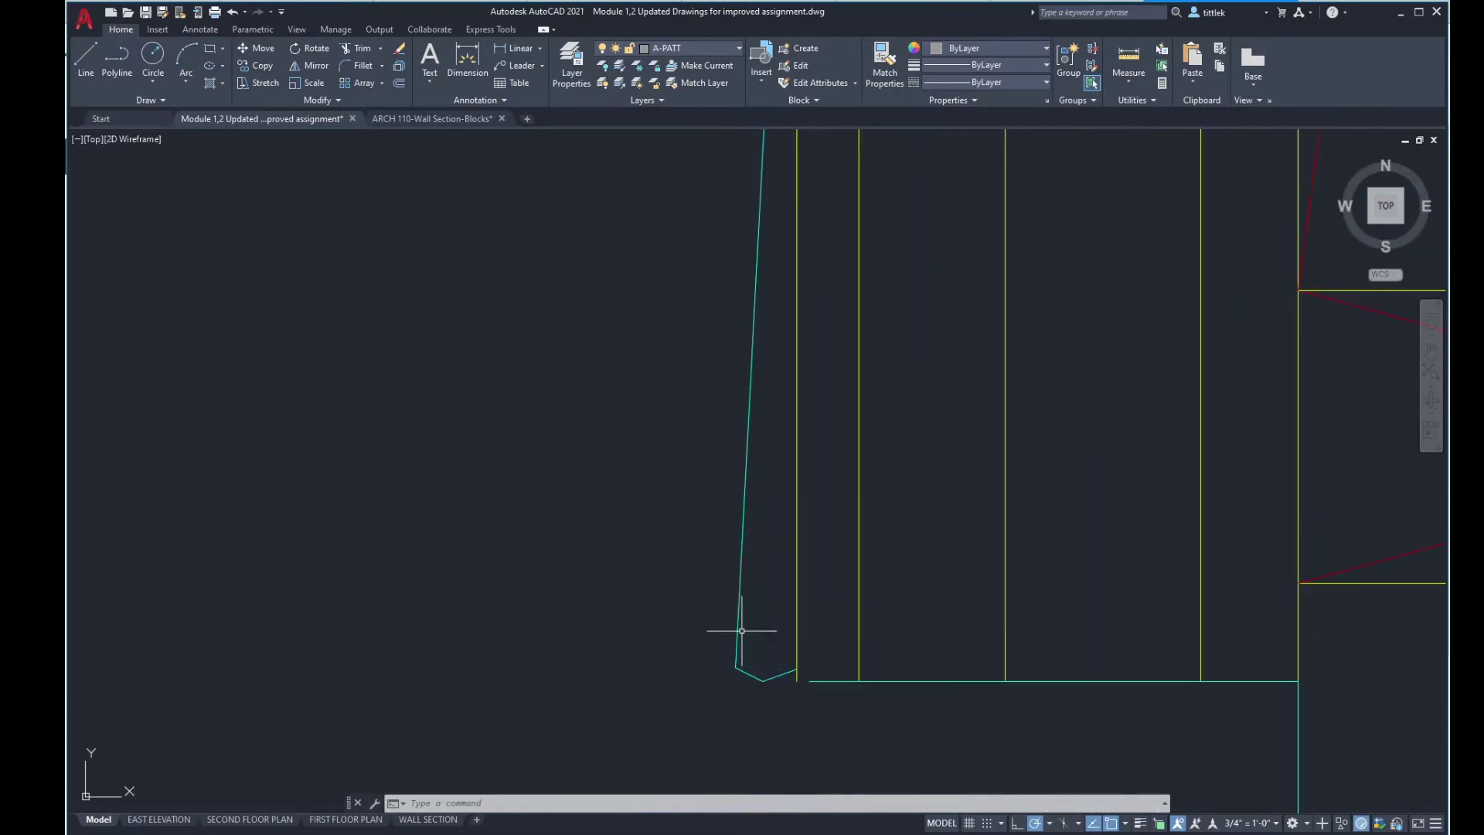
pyautogui.click(804, 675)
pyautogui.click(786, 630)
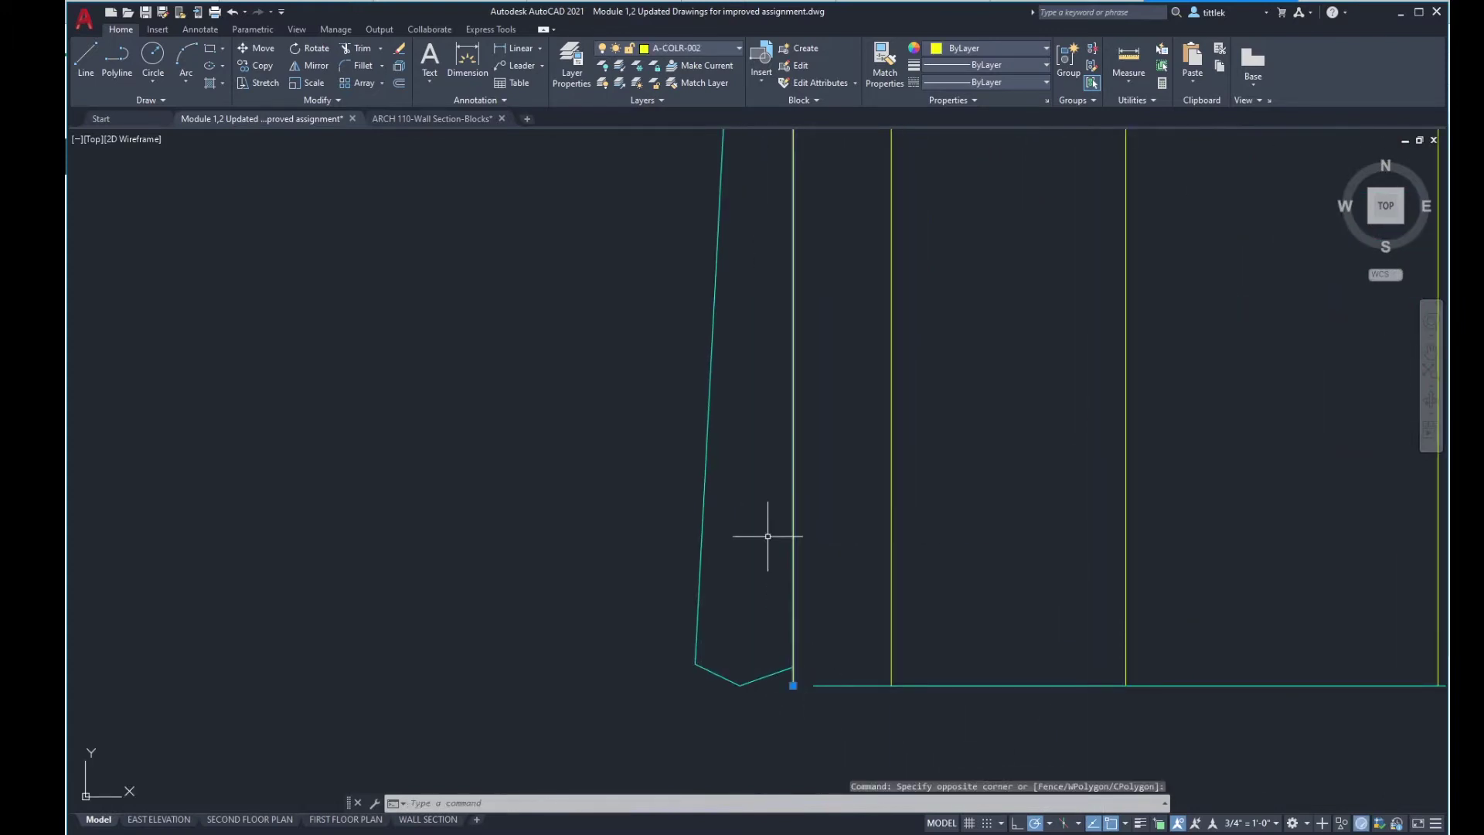
pyautogui.press('Delete')
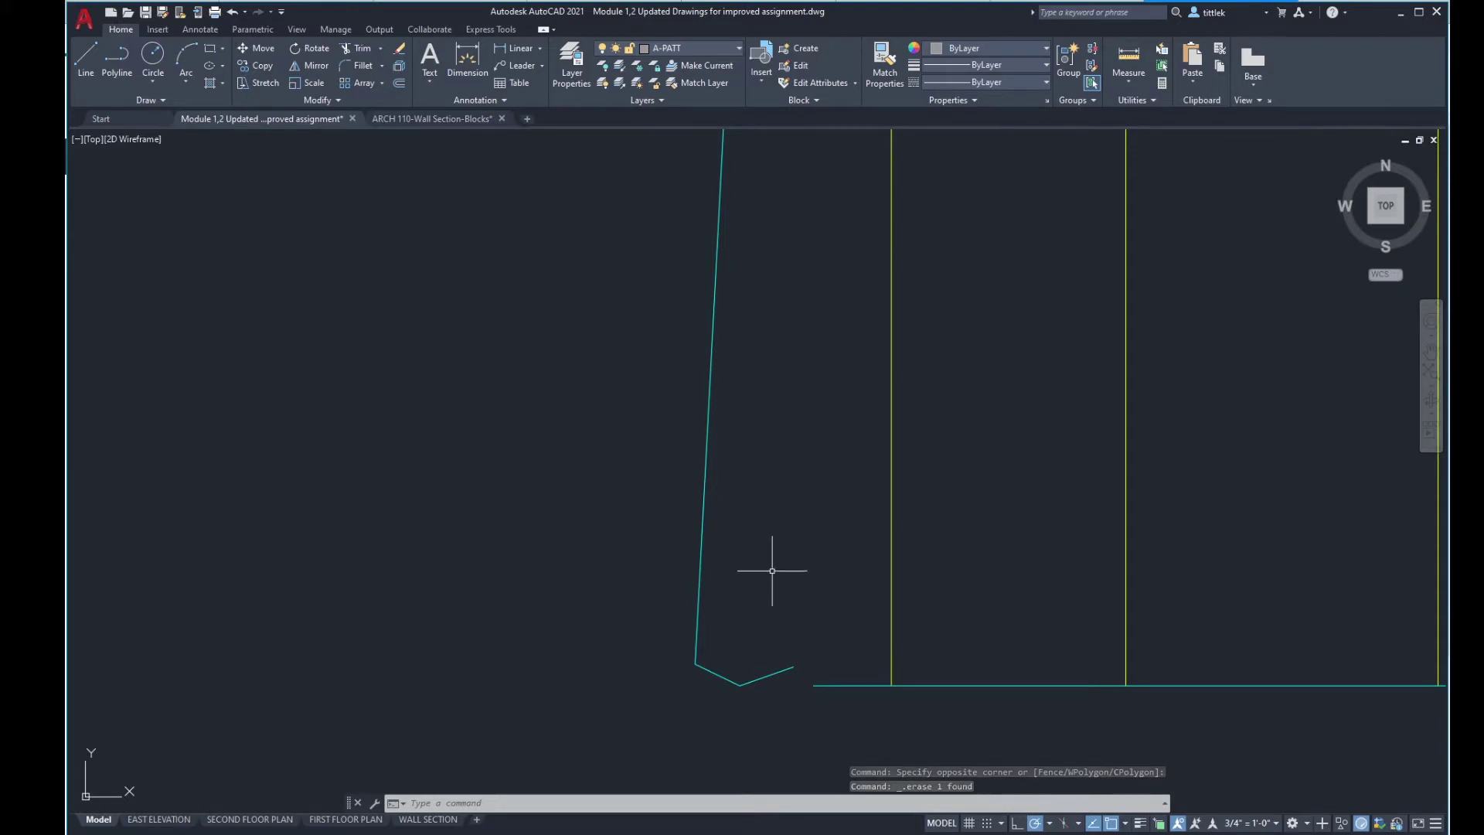
pyautogui.scroll(-2, 740, 618)
pyautogui.scroll(4, 764, 638)
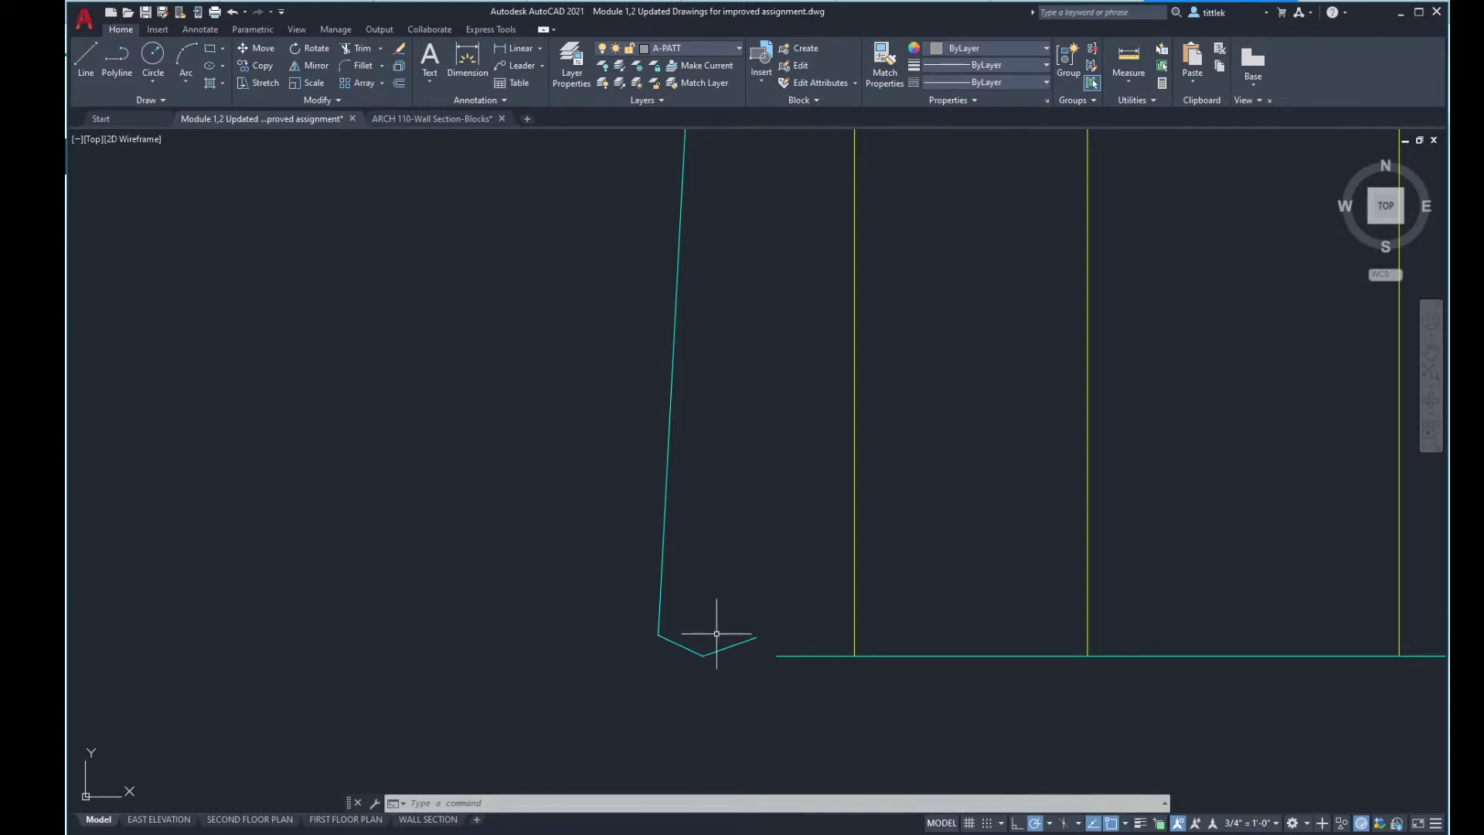
# Step: Draw a line from the siding's lower tip to the cyan base line's left end
pyautogui.click(815, 655)
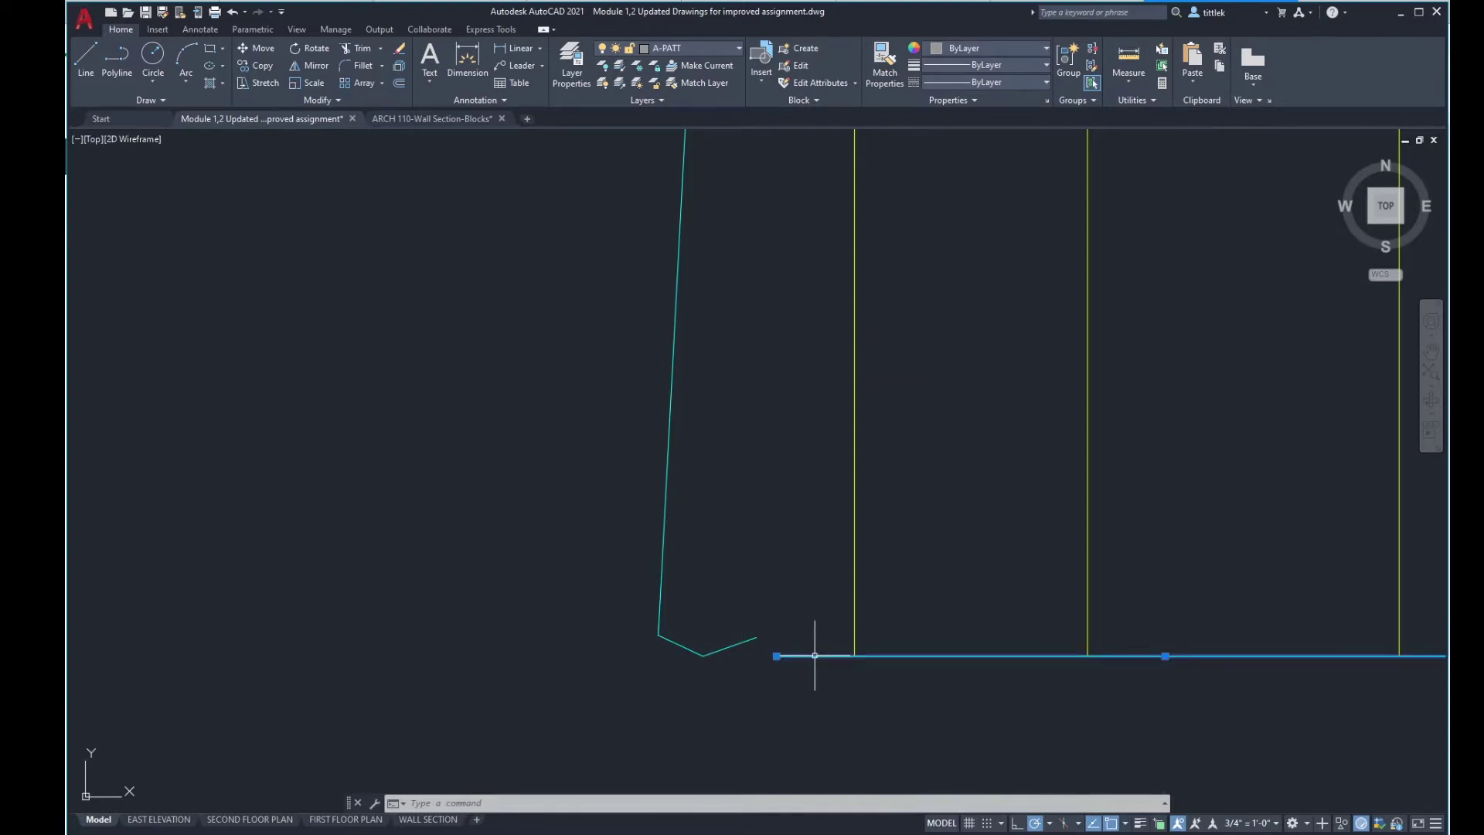
pyautogui.click(777, 657)
pyautogui.press('Escape')
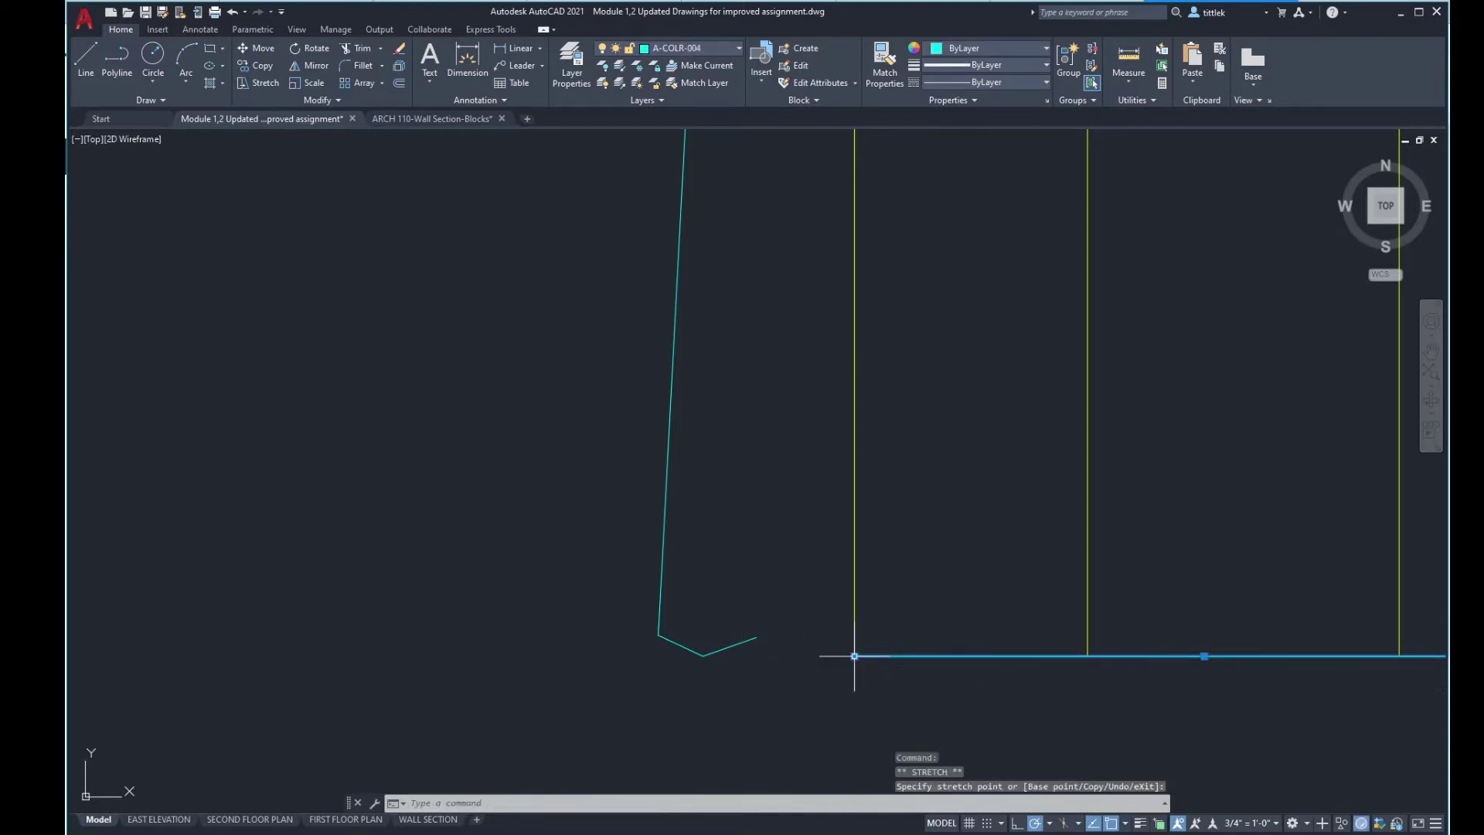
pyautogui.write('l')
pyautogui.press('Return')
pyautogui.click(854, 656)
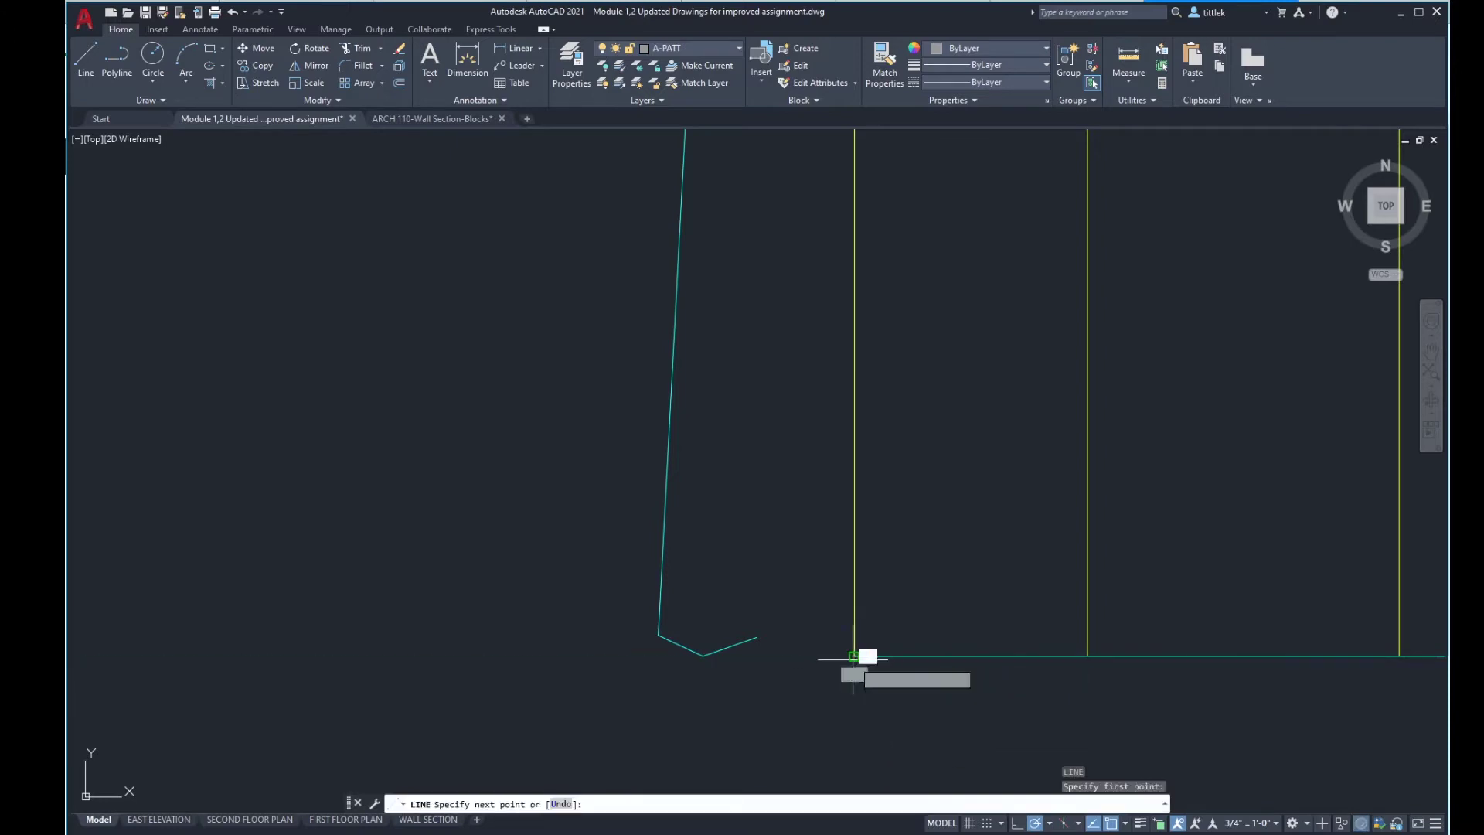
pyautogui.click(757, 638)
pyautogui.press('Return')
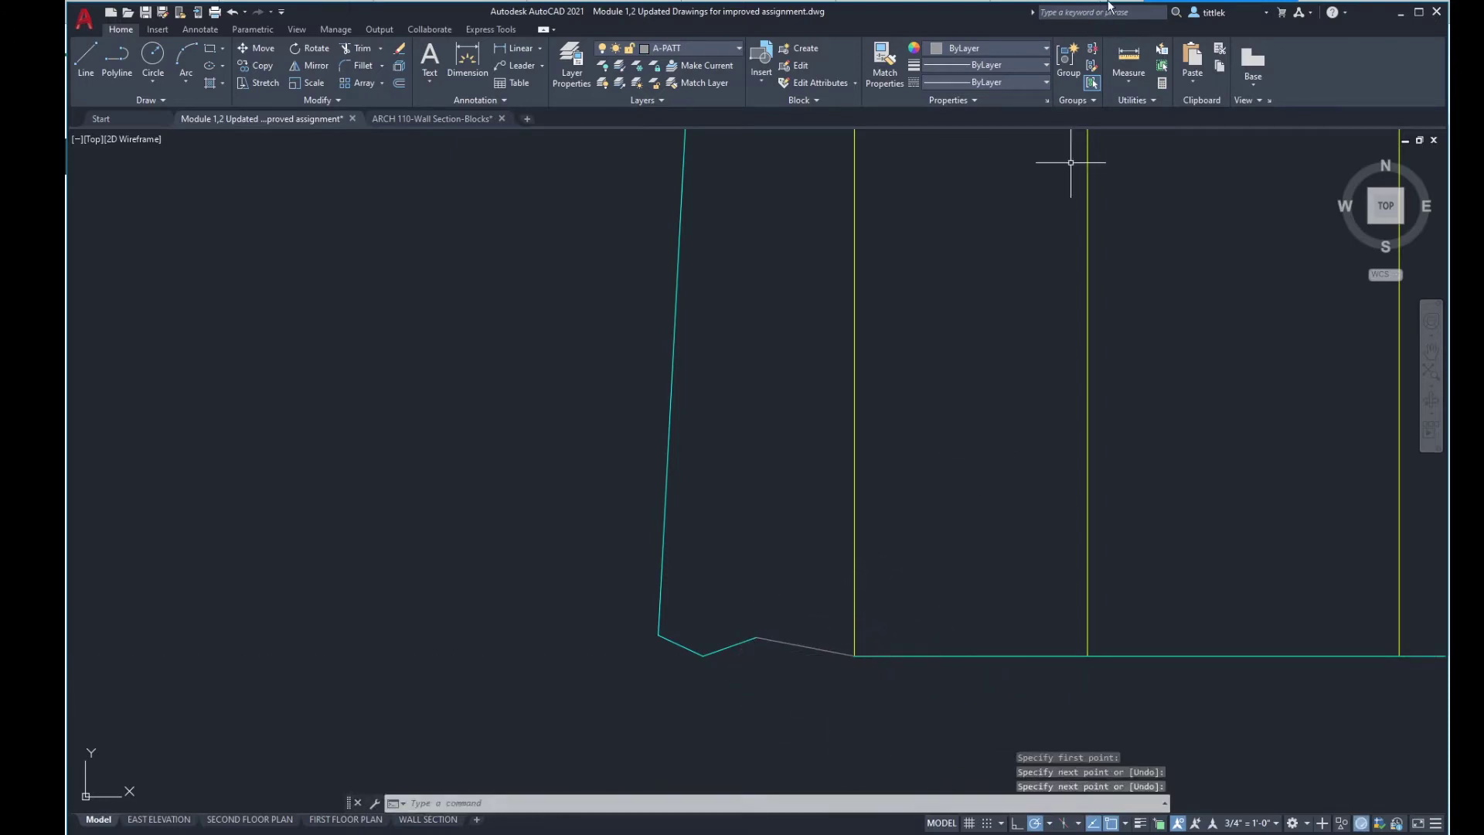
# Step: Give the new sloped line the cyan base line's properties with Match Properties
pyautogui.click(878, 66)
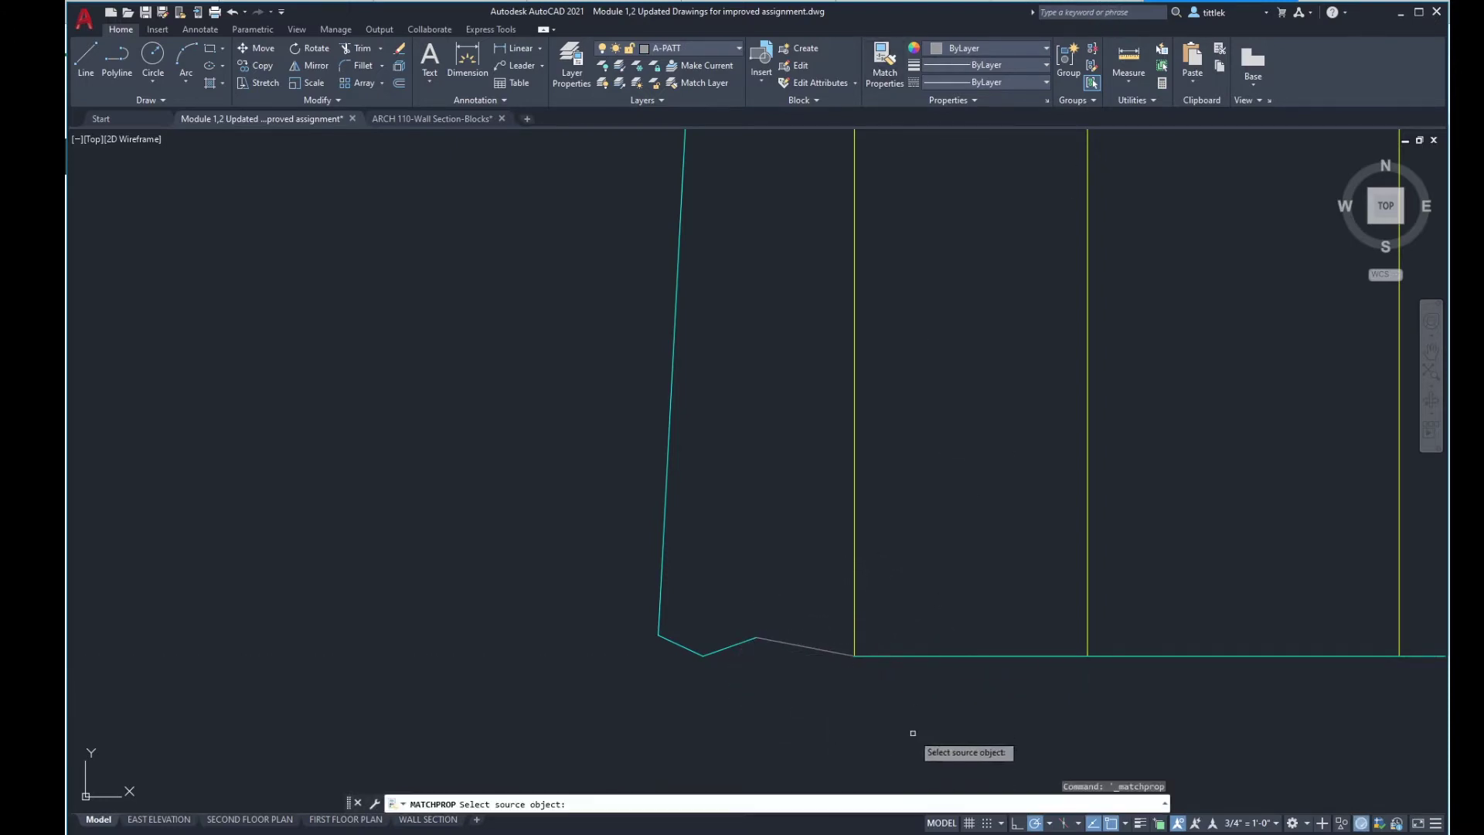
pyautogui.click(889, 656)
pyautogui.click(828, 651)
pyautogui.press('Return')
pyautogui.scroll(-5, 754, 689)
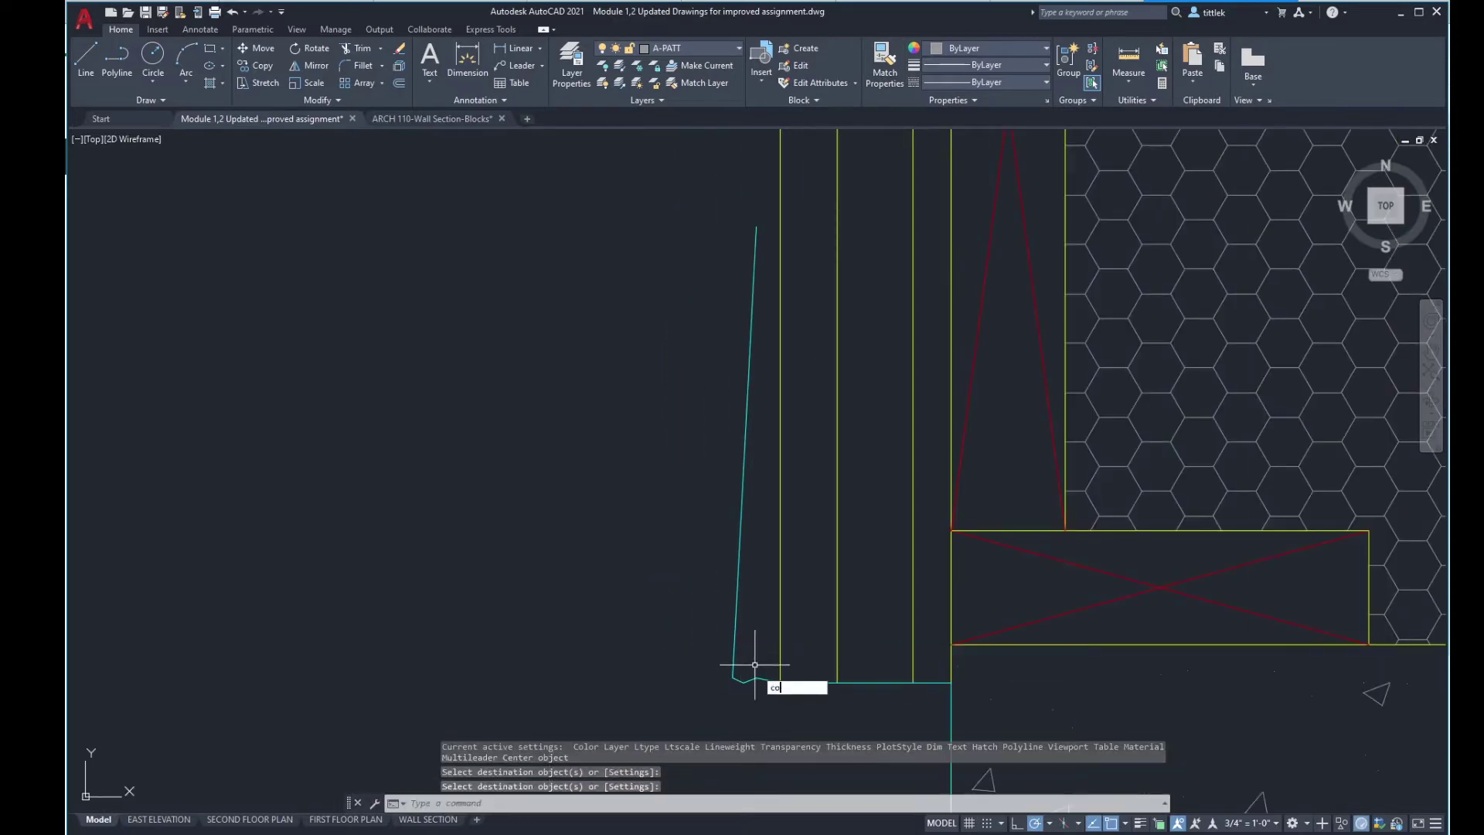
# Step: Copy the window-selected siding profile, using its endpoint as base point
pyautogui.write('co')
pyautogui.press('Return')
pyautogui.click(765, 699)
pyautogui.click(722, 667)
pyautogui.scroll(3, 750, 696)
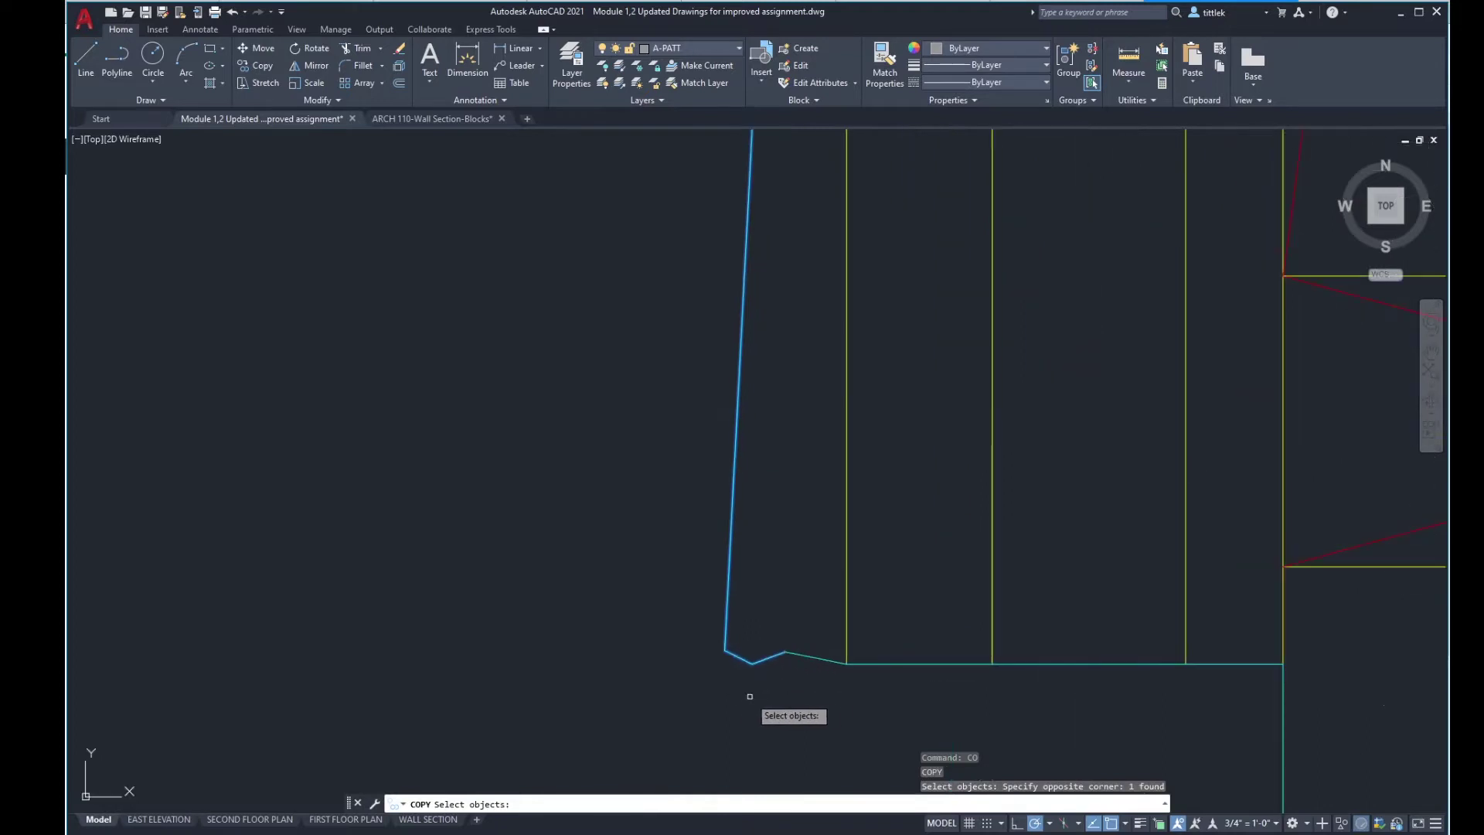
pyautogui.press('Return')
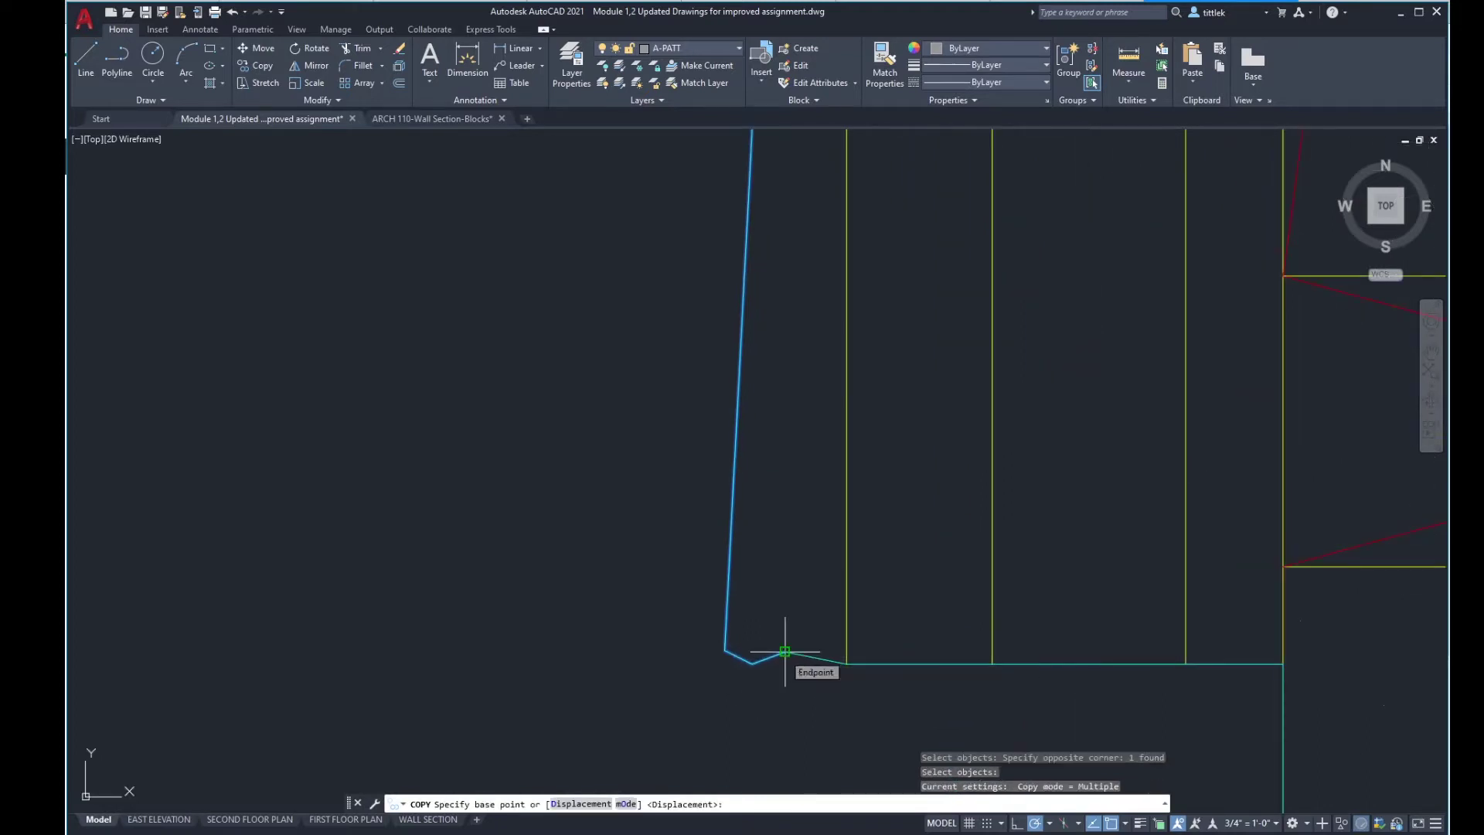
pyautogui.click(785, 652)
pyautogui.scroll(4, 786, 666)
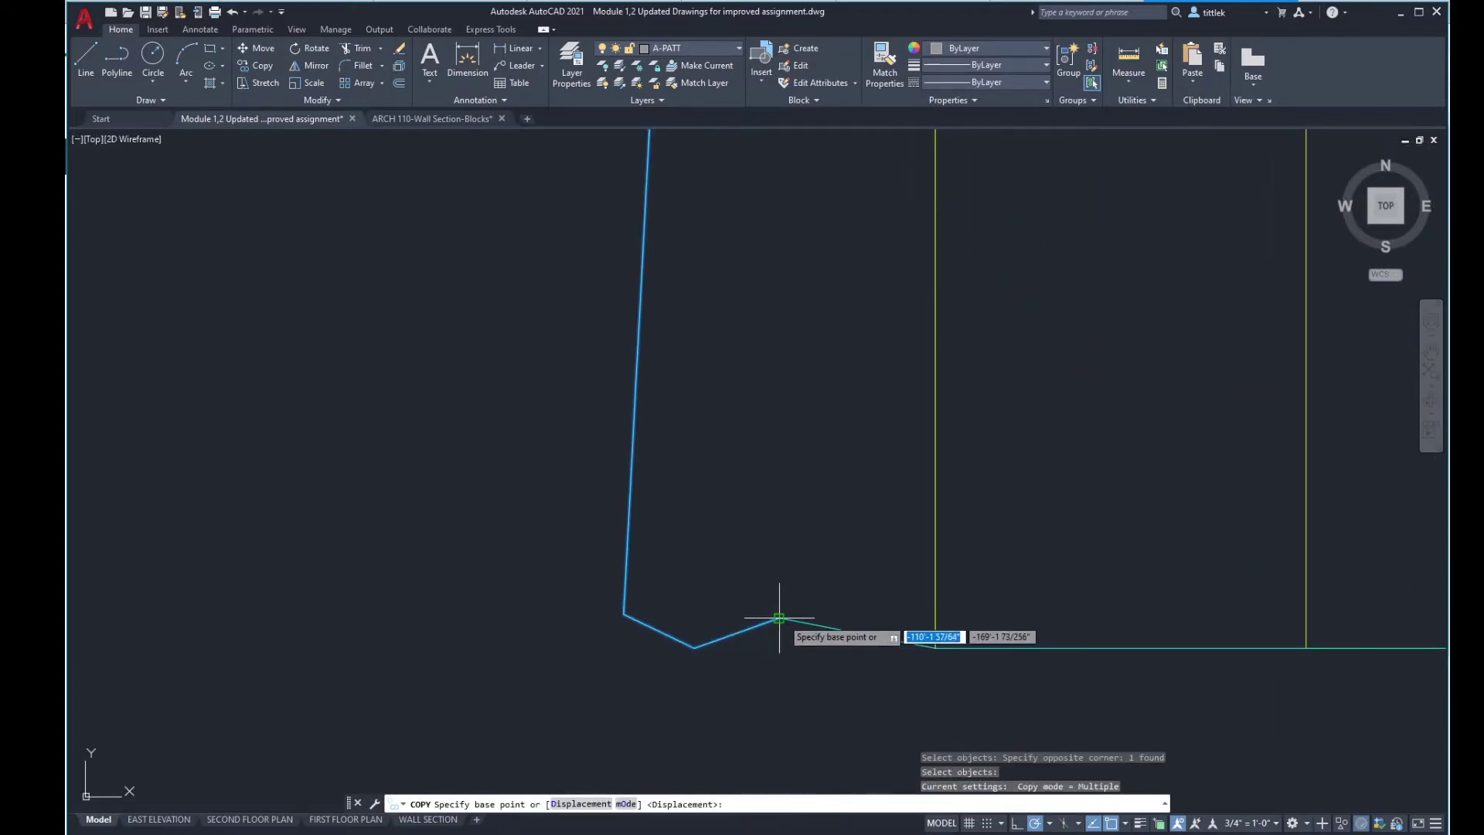
pyautogui.scroll(-4, 705, 701)
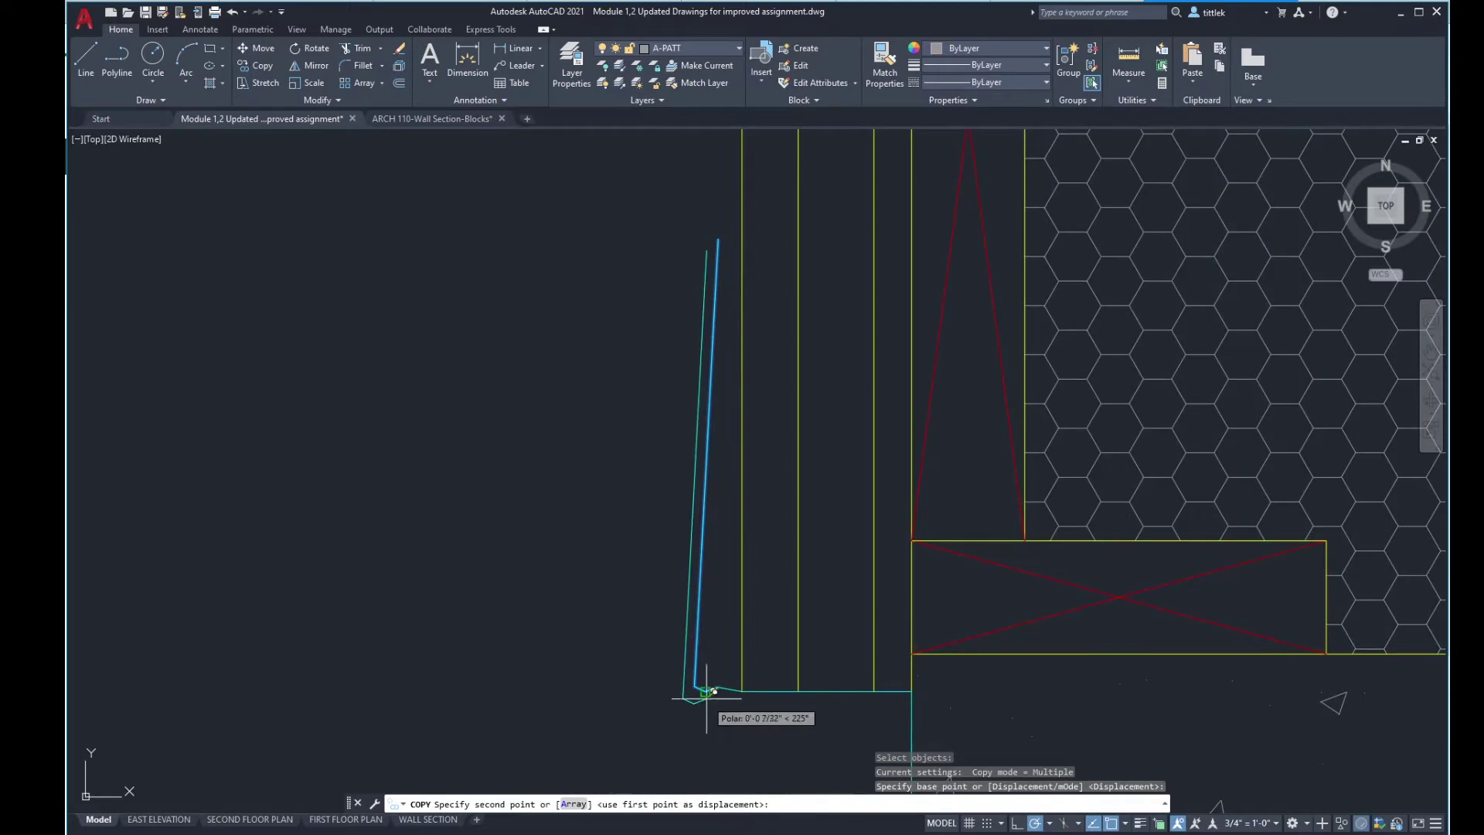
# Step: Place four siding copies stacked up the wall's outer face
pyautogui.click(719, 238)
pyautogui.scroll(-3, 675, 596)
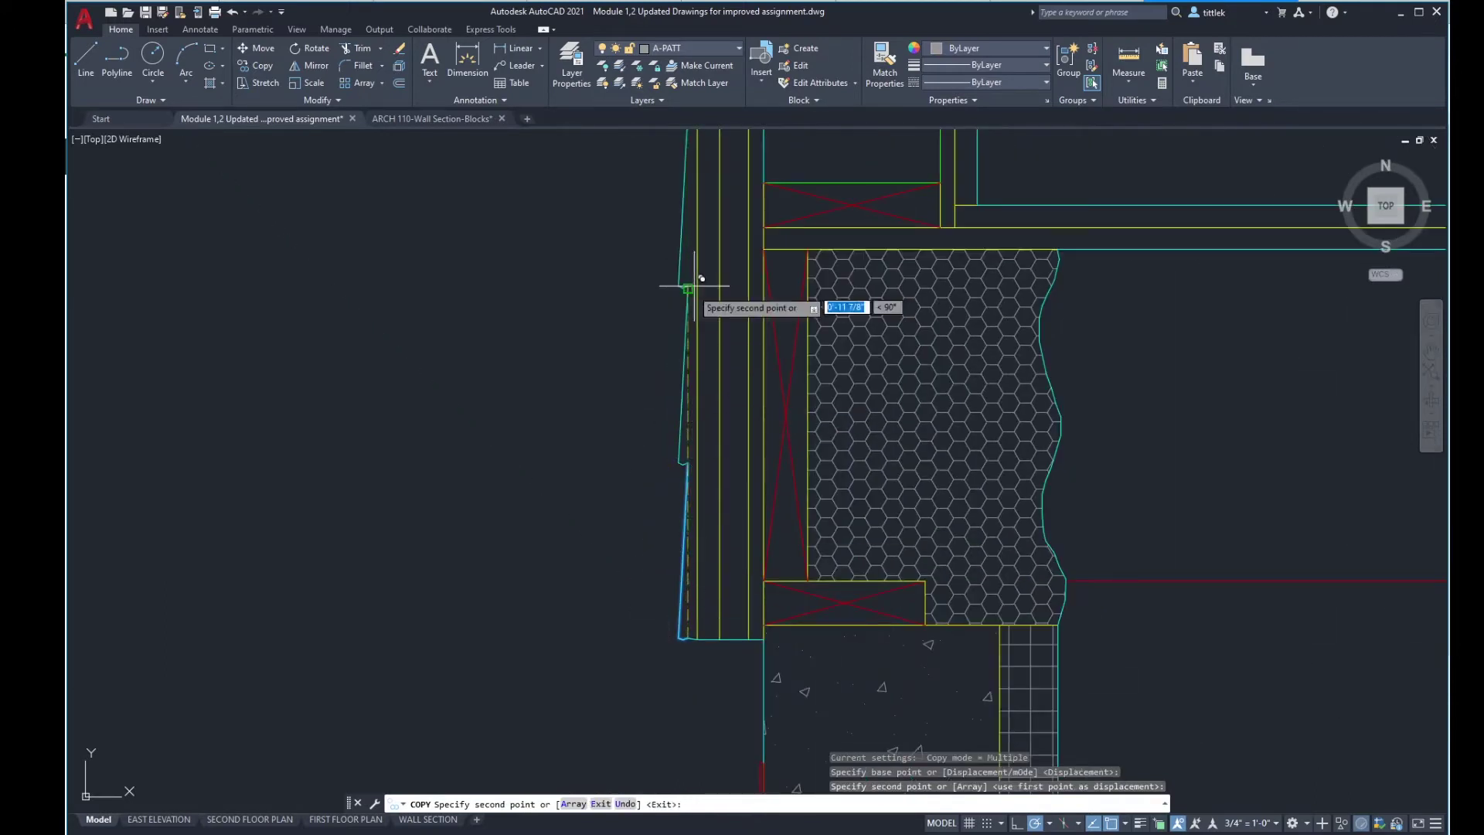
pyautogui.scroll(2, 747, 433)
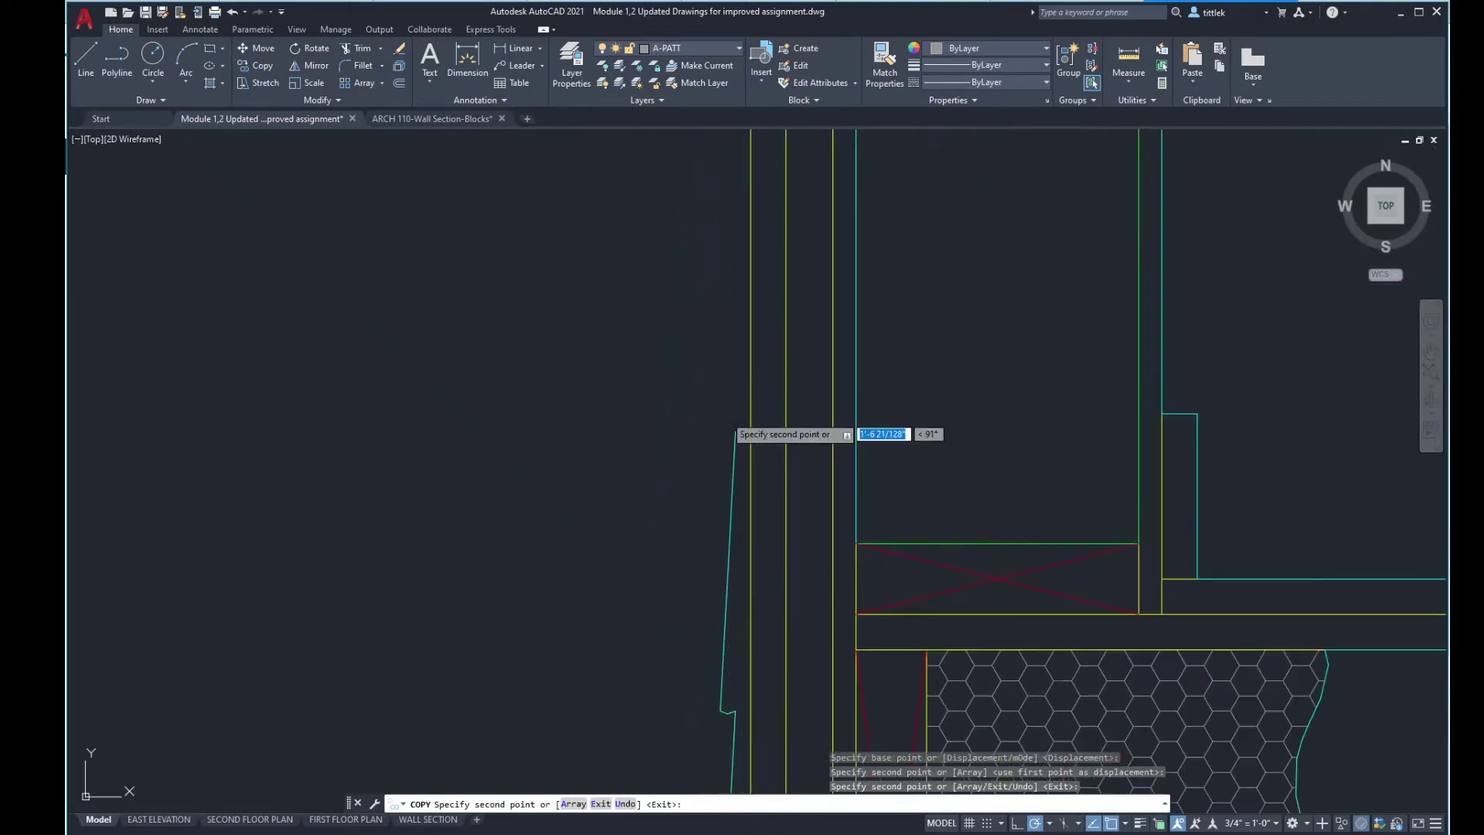
pyautogui.scroll(-4, 702, 694)
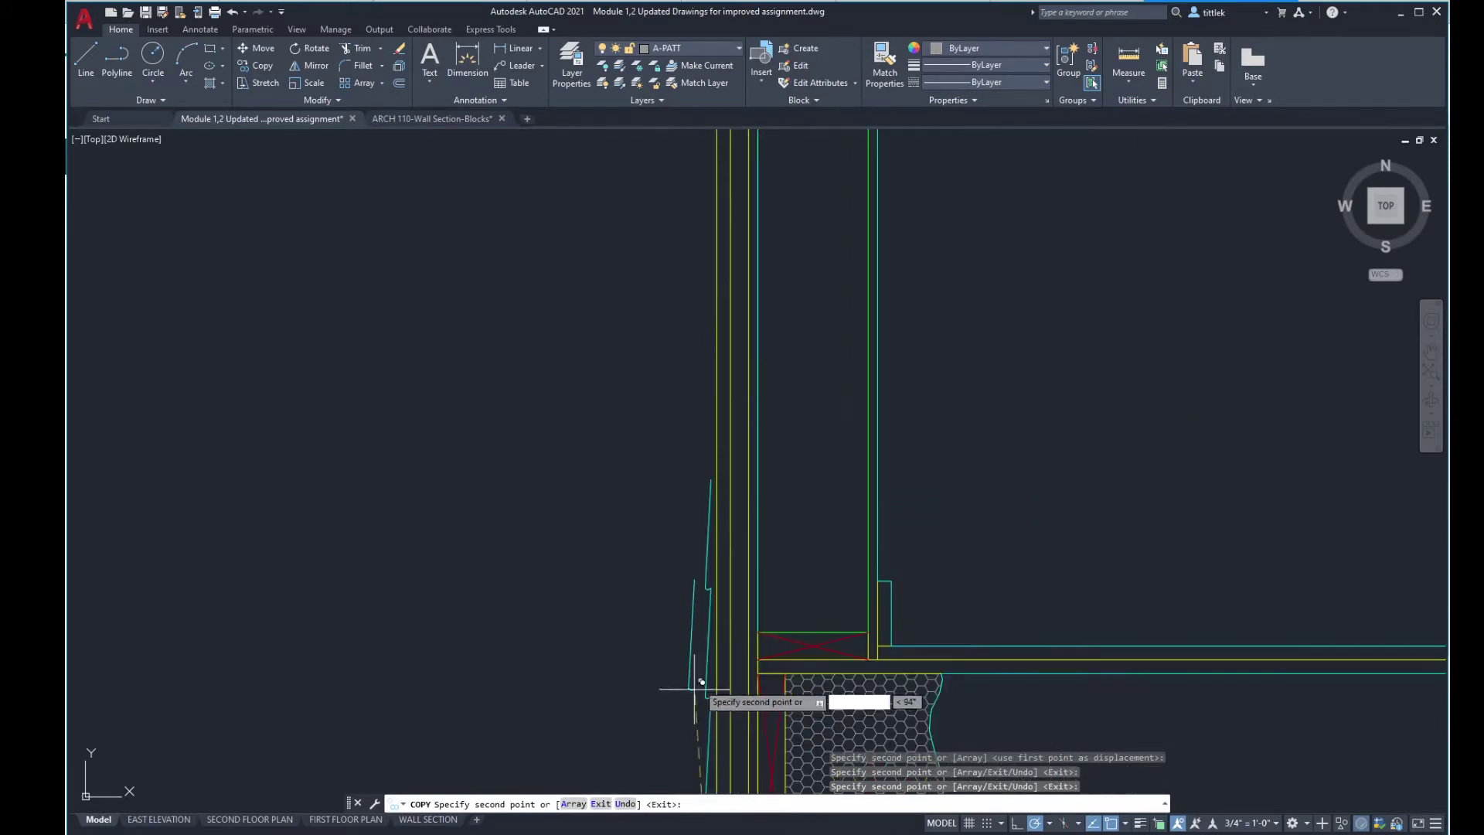
pyautogui.click(707, 476)
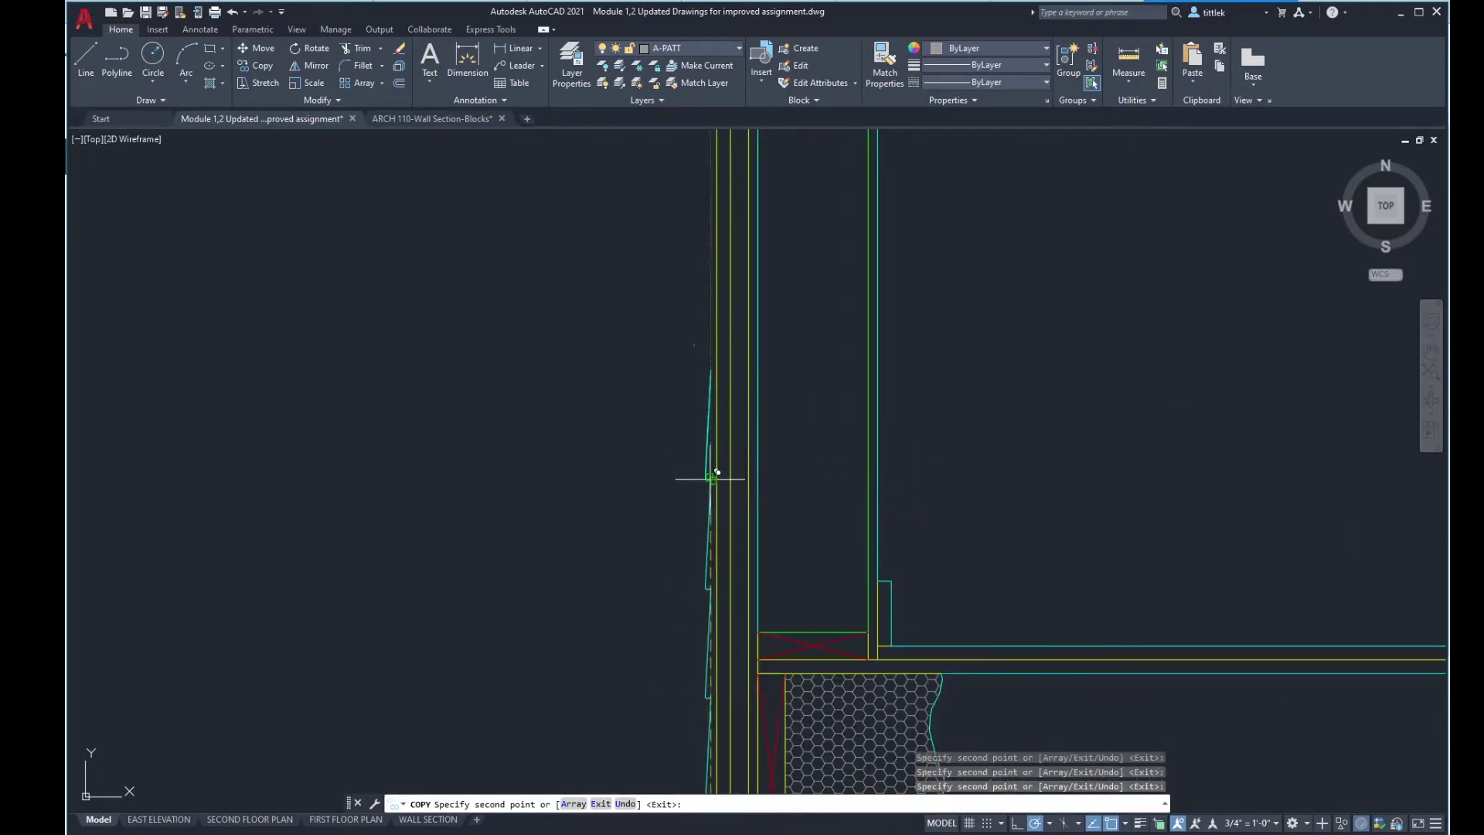
pyautogui.click(708, 371)
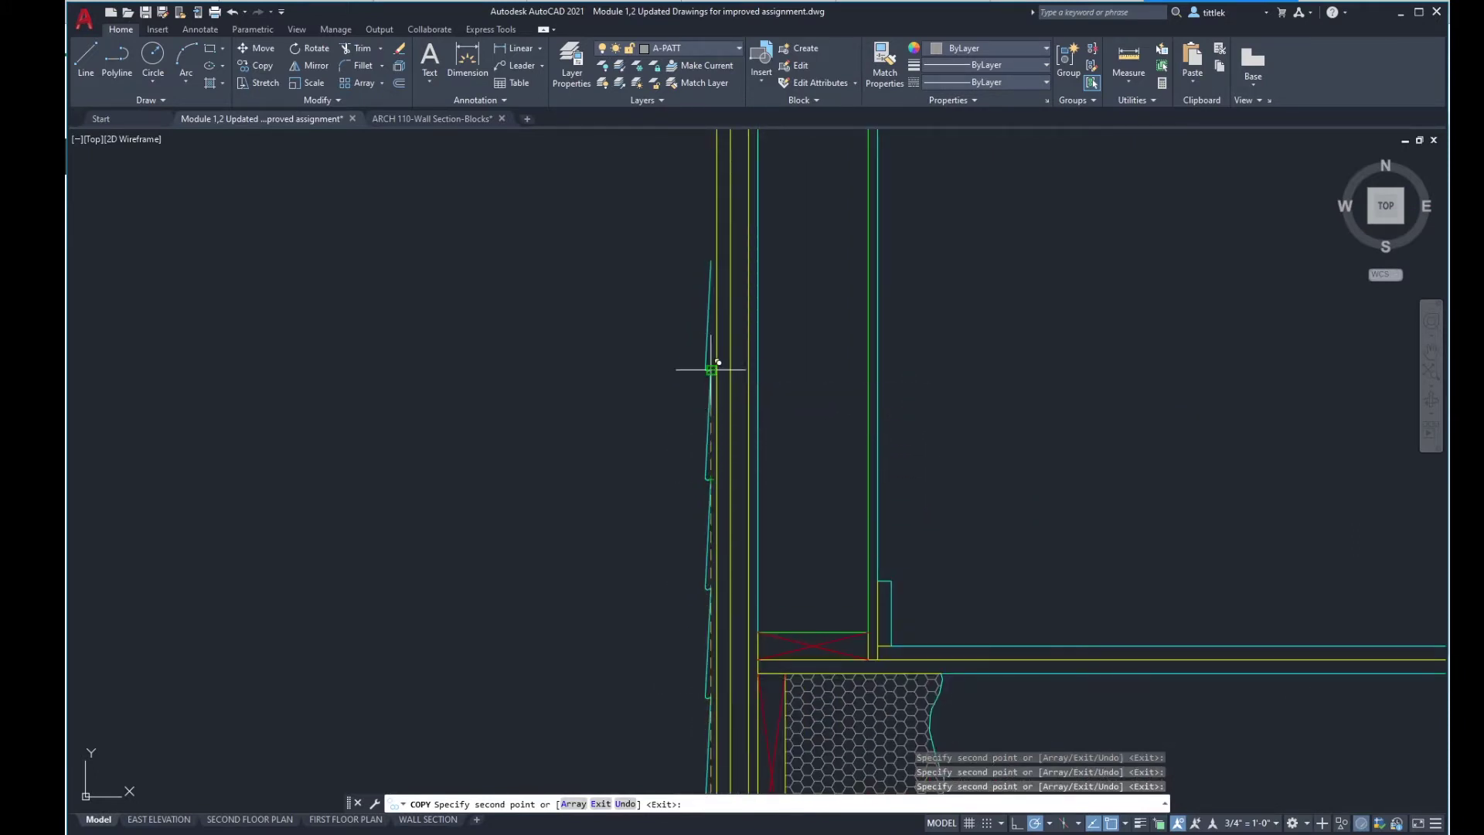
pyautogui.click(705, 262)
pyautogui.moveTo(753, 282); pyautogui.dragTo(796, 613, button='middle')
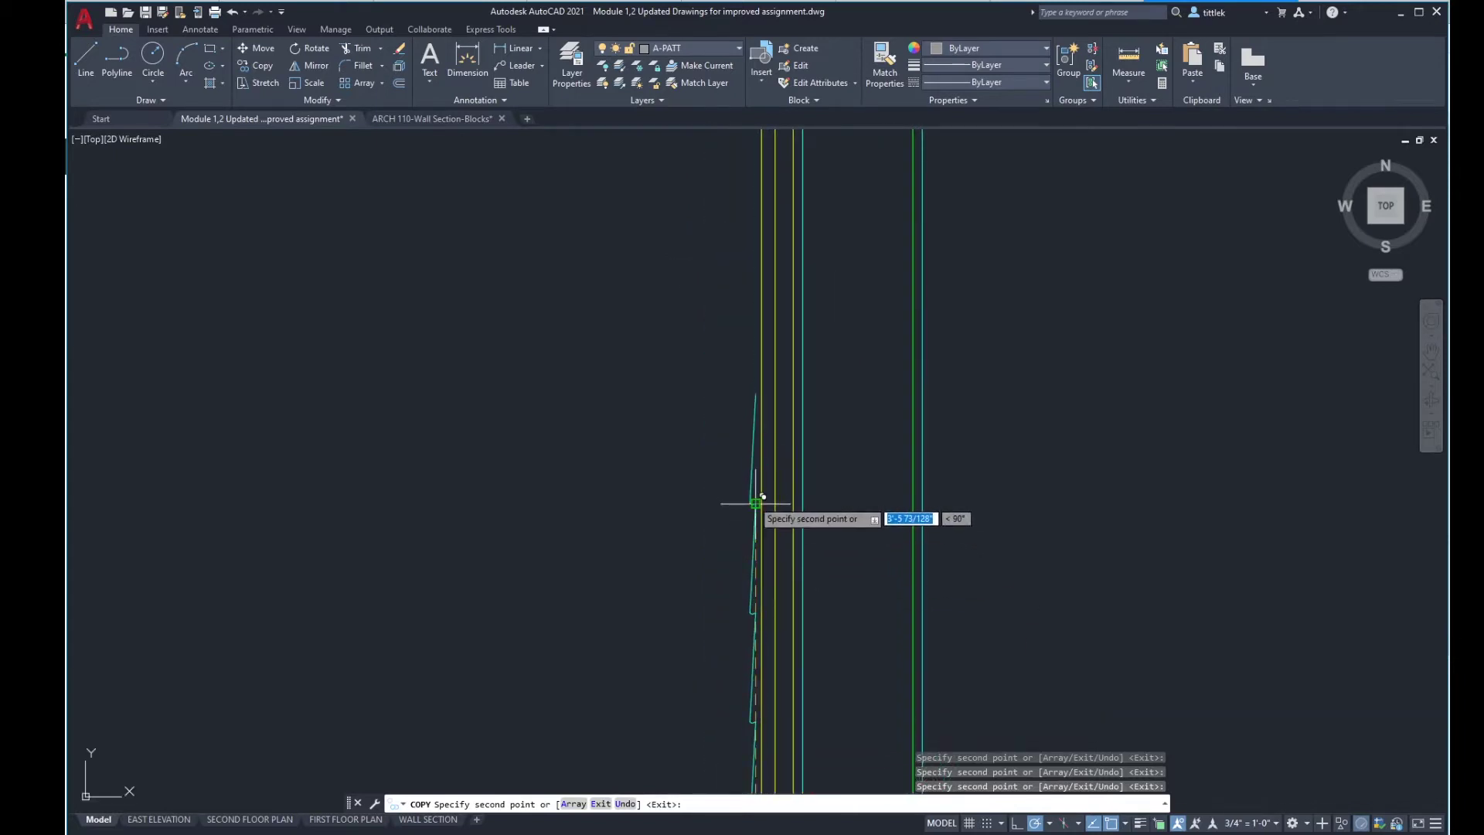
pyautogui.scroll(-6, 739, 470)
pyautogui.press('Escape')
pyautogui.scroll(-5, 805, 500)
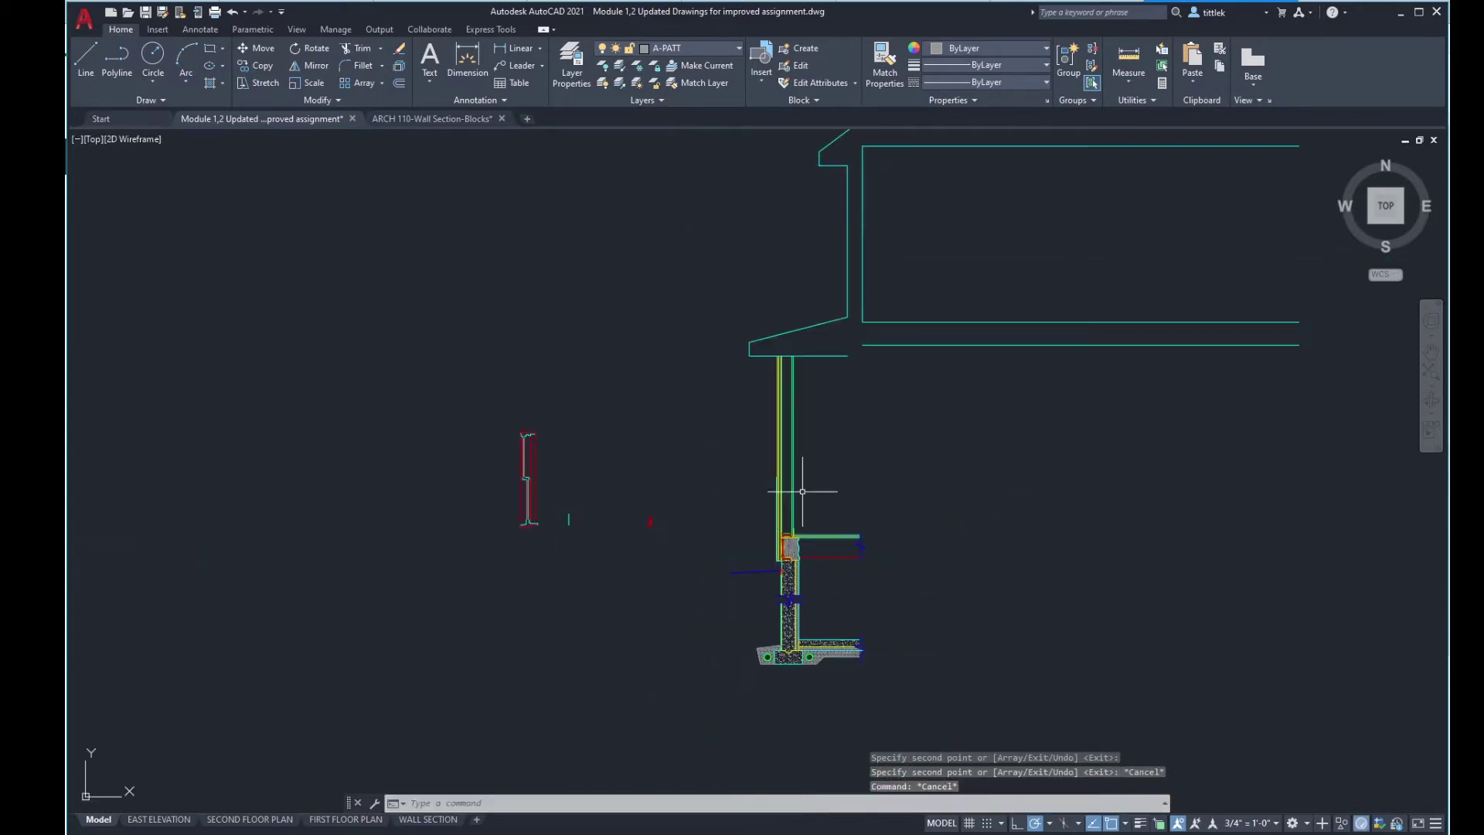
# Step: Pan toward the footing and cancel a selection started at the wall-floor junction
pyautogui.scroll(5, 793, 518)
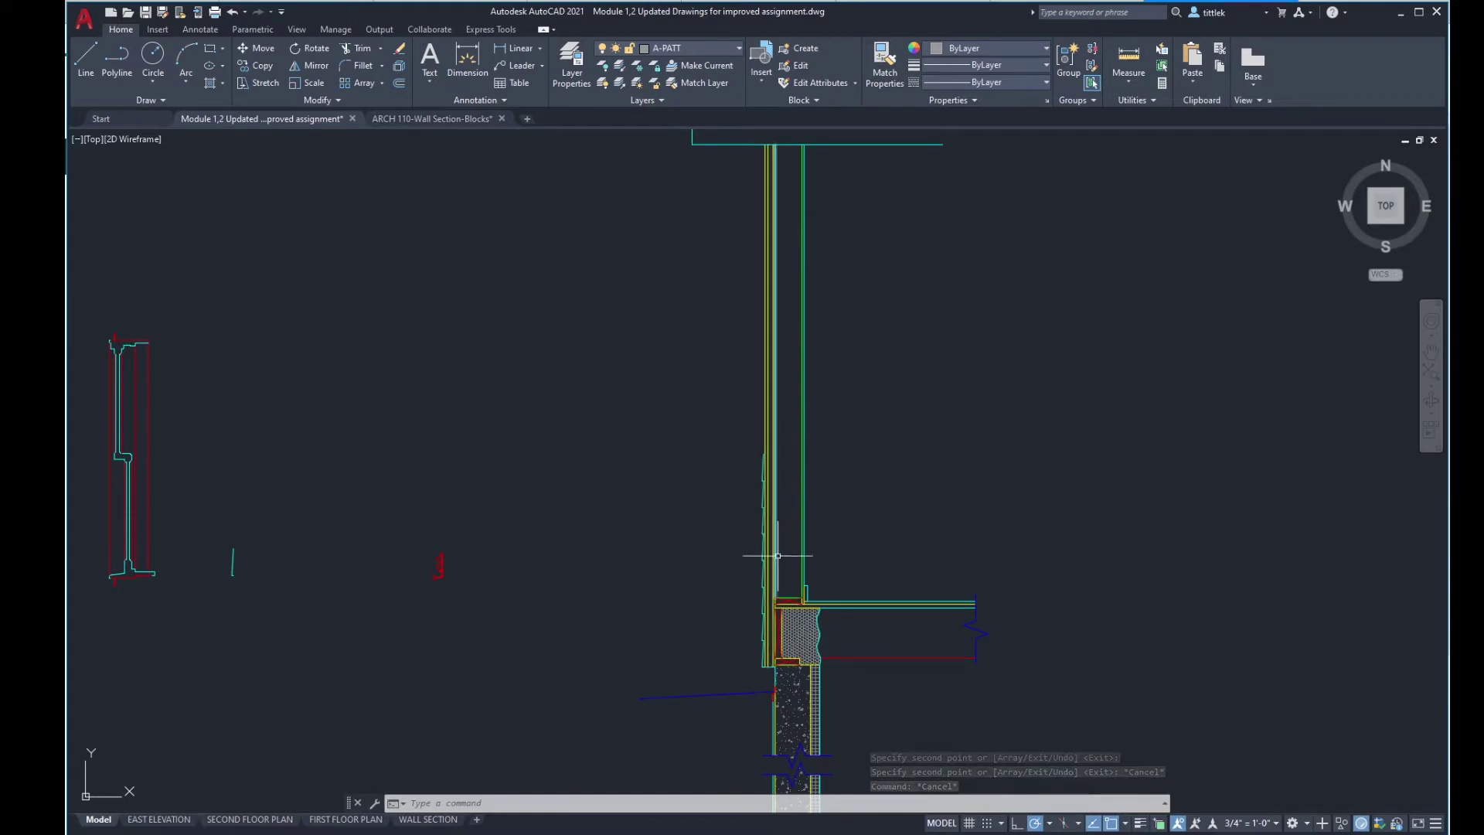
pyautogui.moveTo(805, 562); pyautogui.dragTo(718, 399, button='middle')
pyautogui.scroll(4, 705, 324)
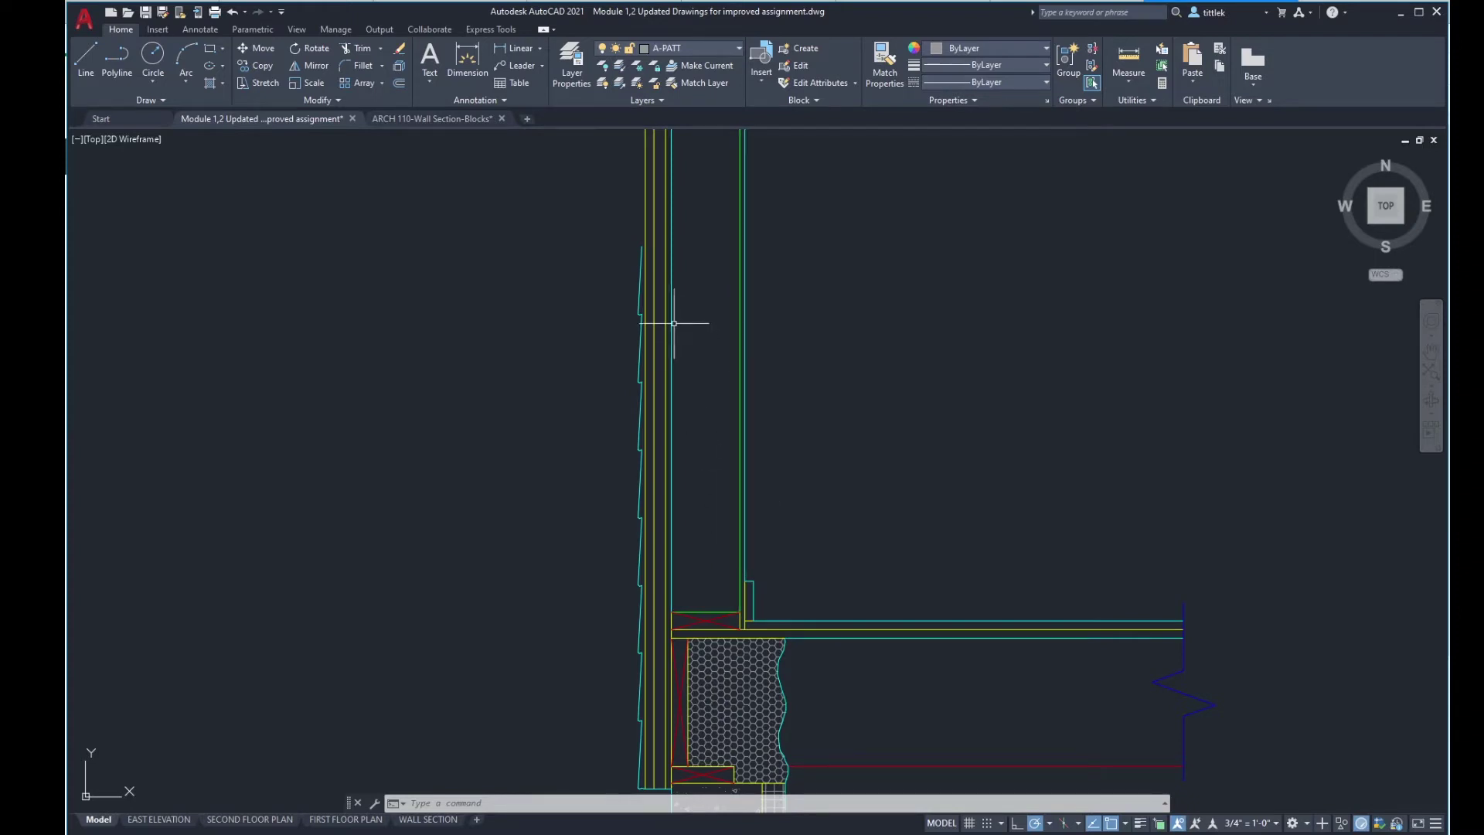
pyautogui.scroll(4, 672, 608)
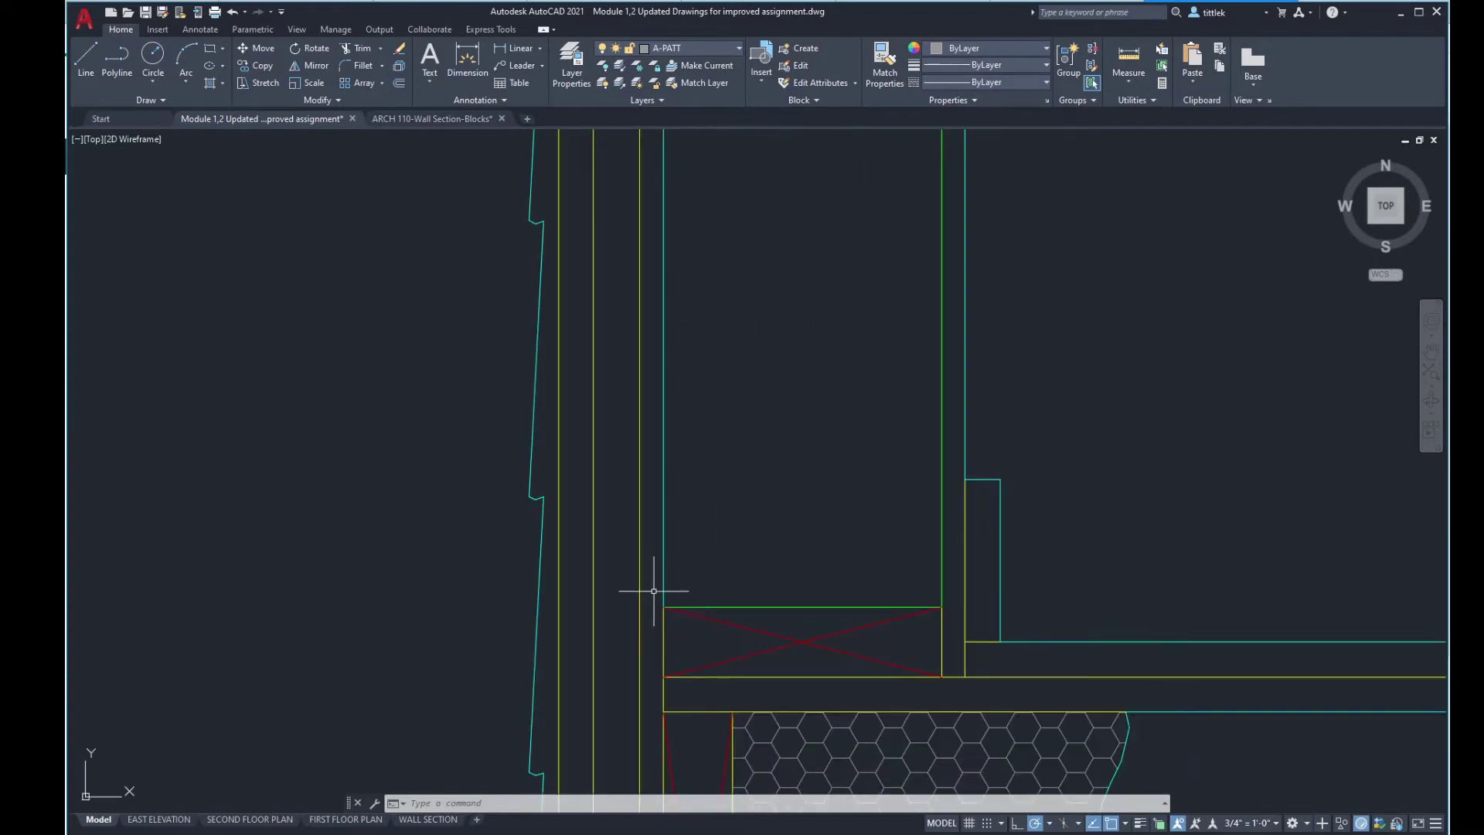
pyautogui.click(653, 590)
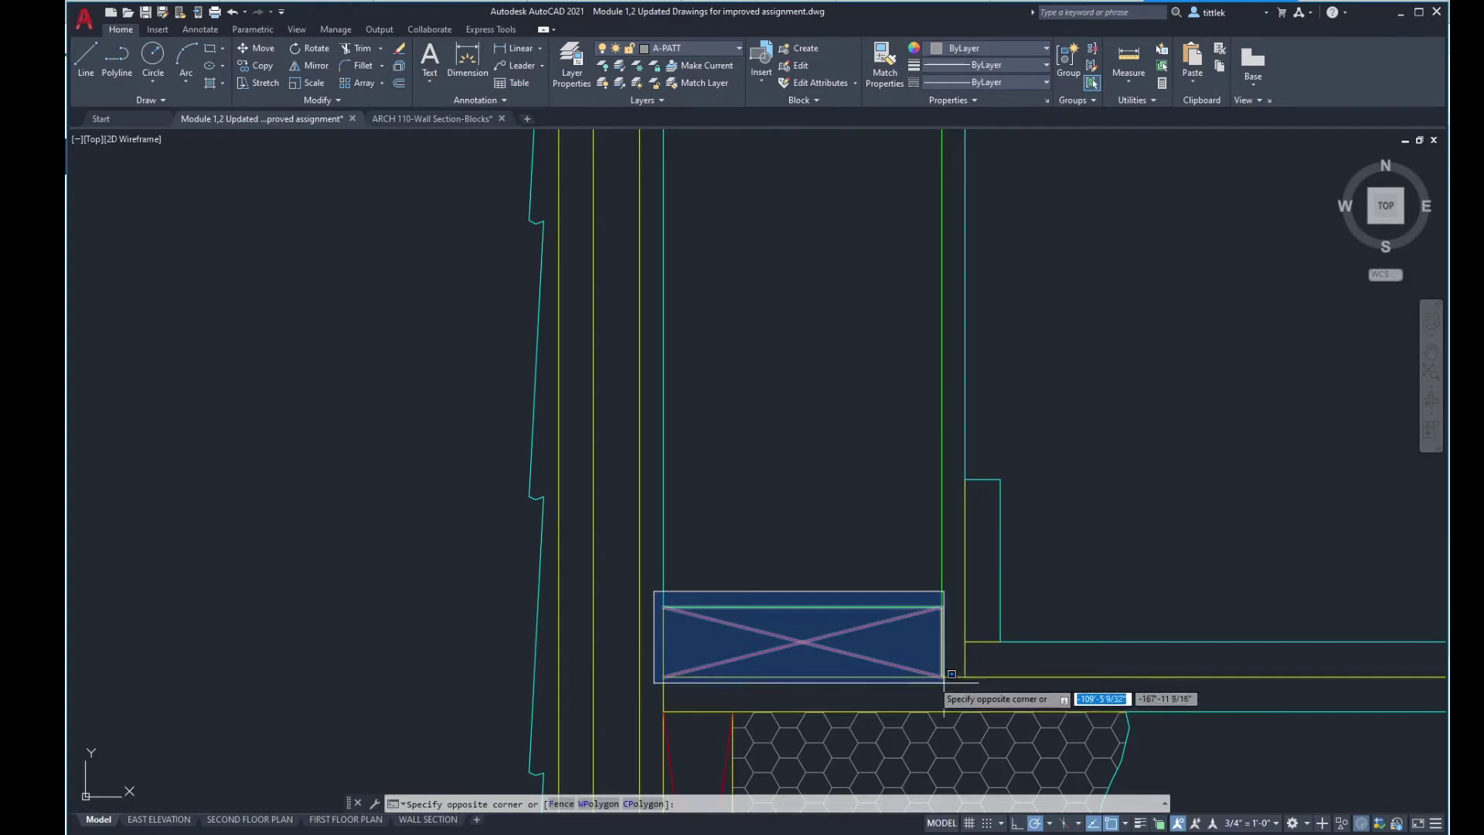
pyautogui.scroll(-4, 820, 654)
pyautogui.press('Escape')
pyautogui.press('Escape')
# Step: Mirror the four header block objects across a horizontal line, then cancel without keeping it
pyautogui.write('mi')
pyautogui.press('Return')
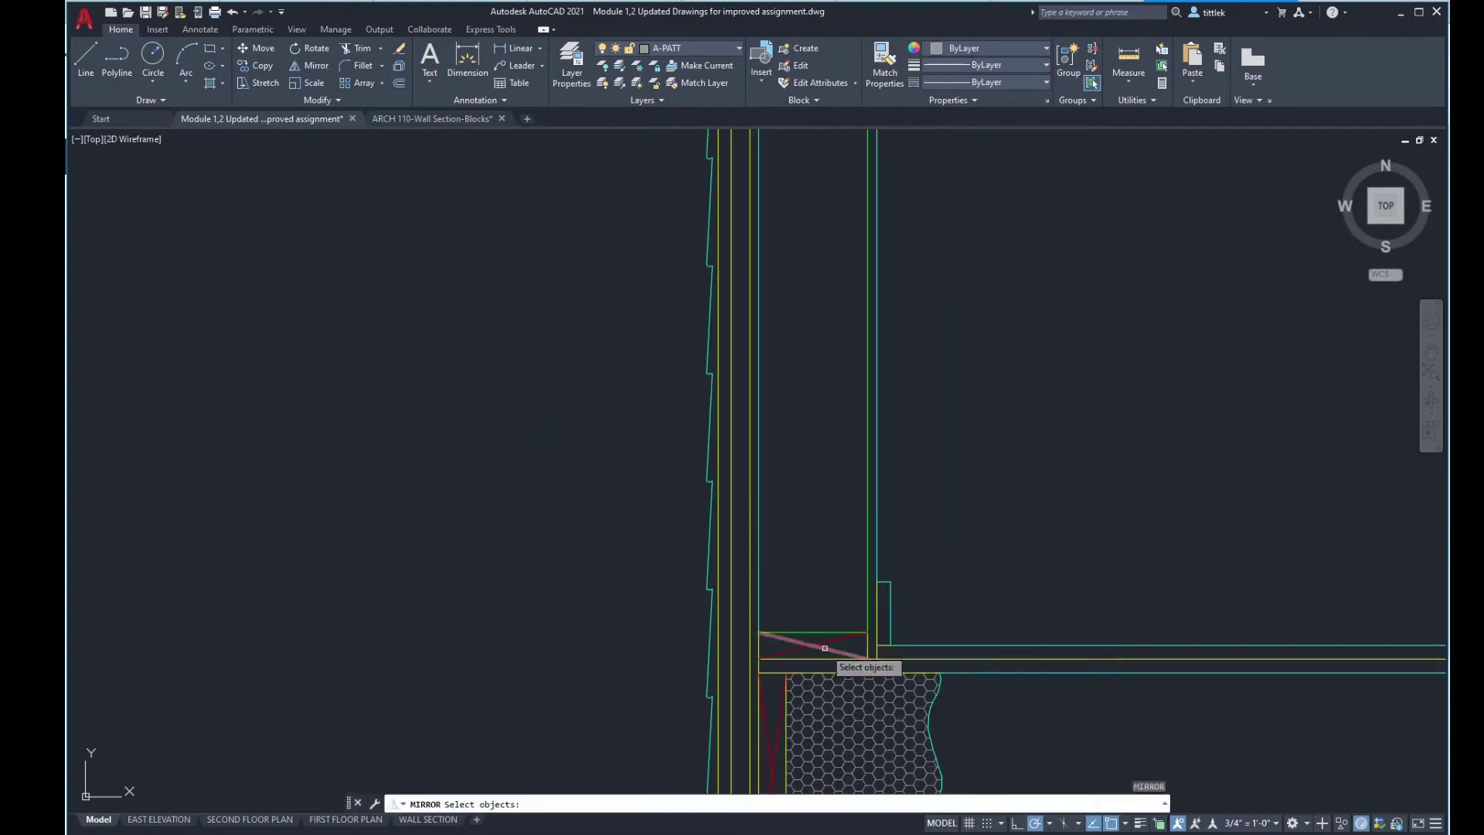
pyautogui.scroll(2, 825, 653)
pyautogui.click(831, 672)
pyautogui.click(773, 593)
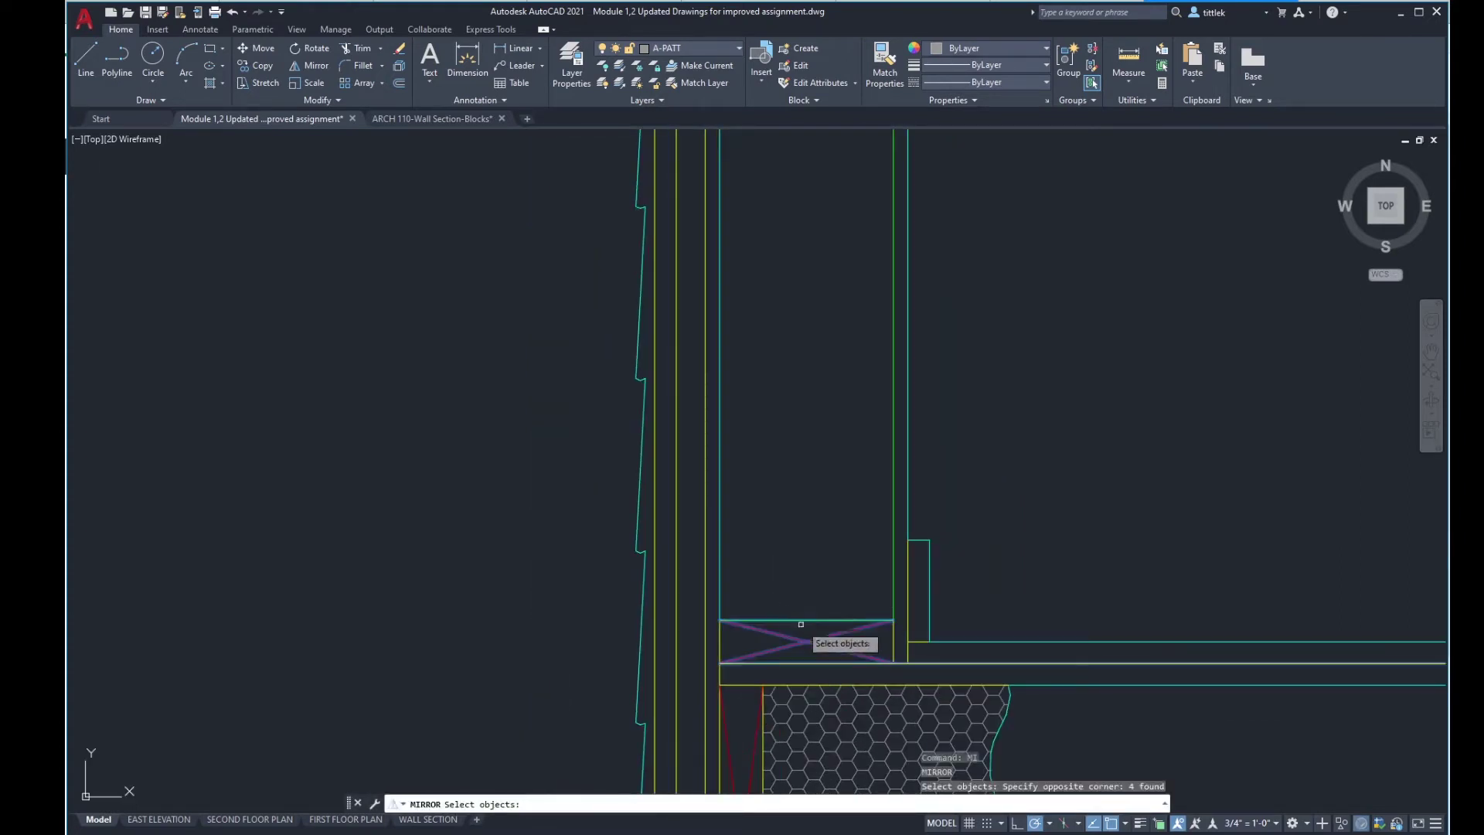
pyautogui.press('Return')
pyautogui.scroll(-2, 779, 654)
pyautogui.click(772, 450)
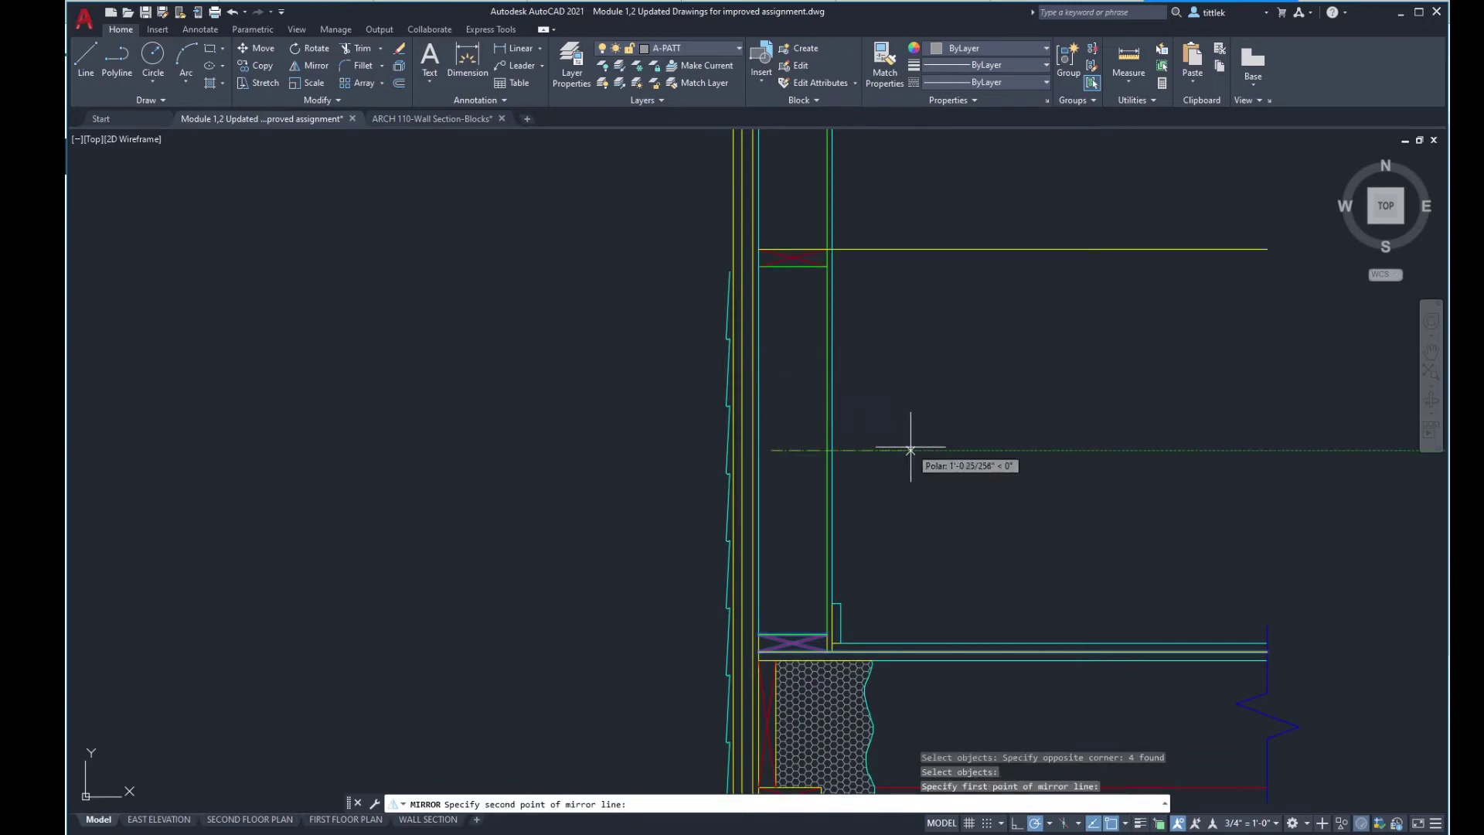
pyautogui.click(910, 450)
pyautogui.press('Escape')
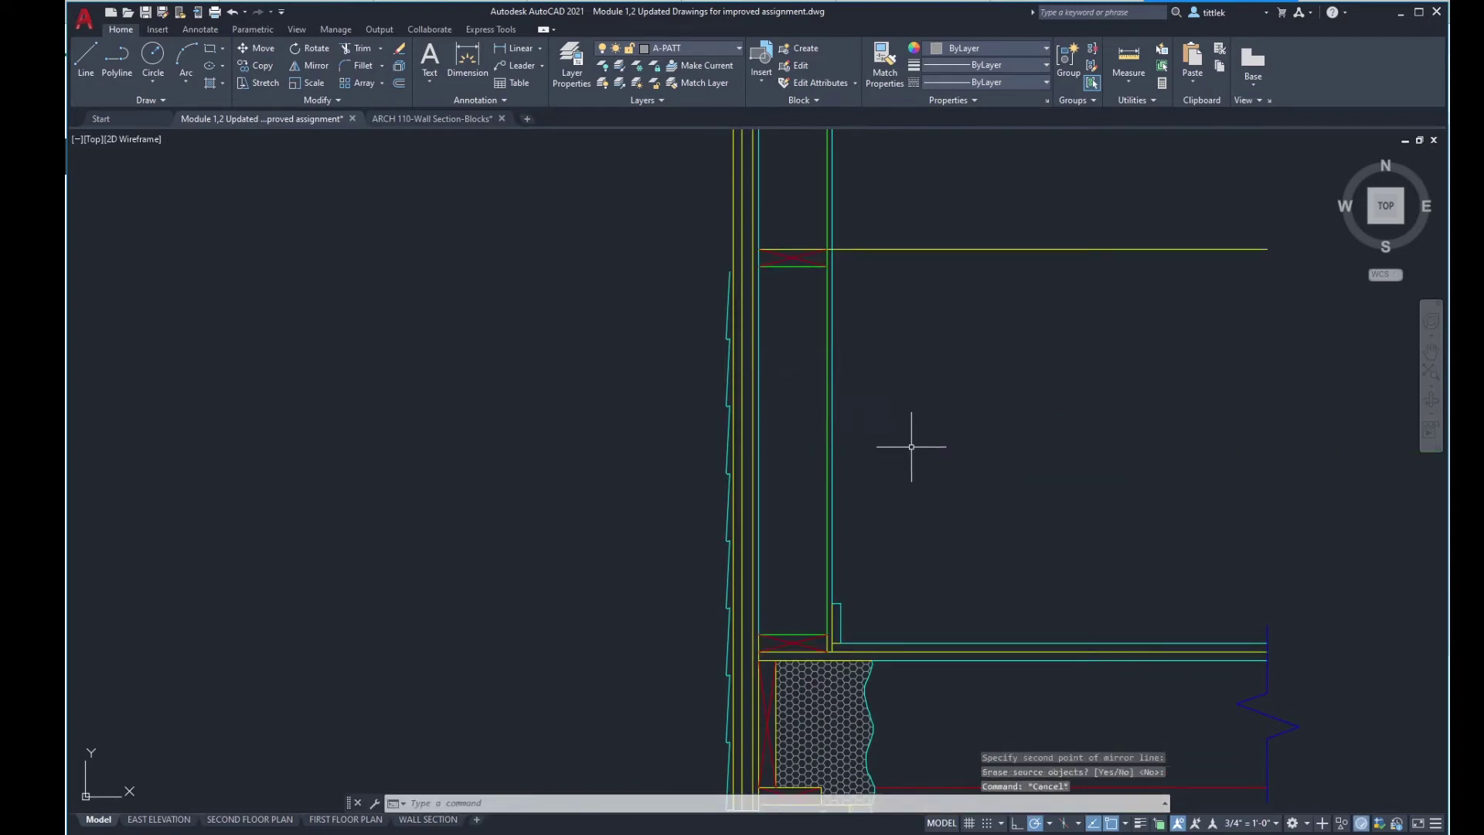
# Step: Trim using the header edge as cutting edge, then zoom out over the wall section
pyautogui.write('tr')
pyautogui.press('Return')
pyautogui.scroll(4, 860, 272)
pyautogui.click(783, 230)
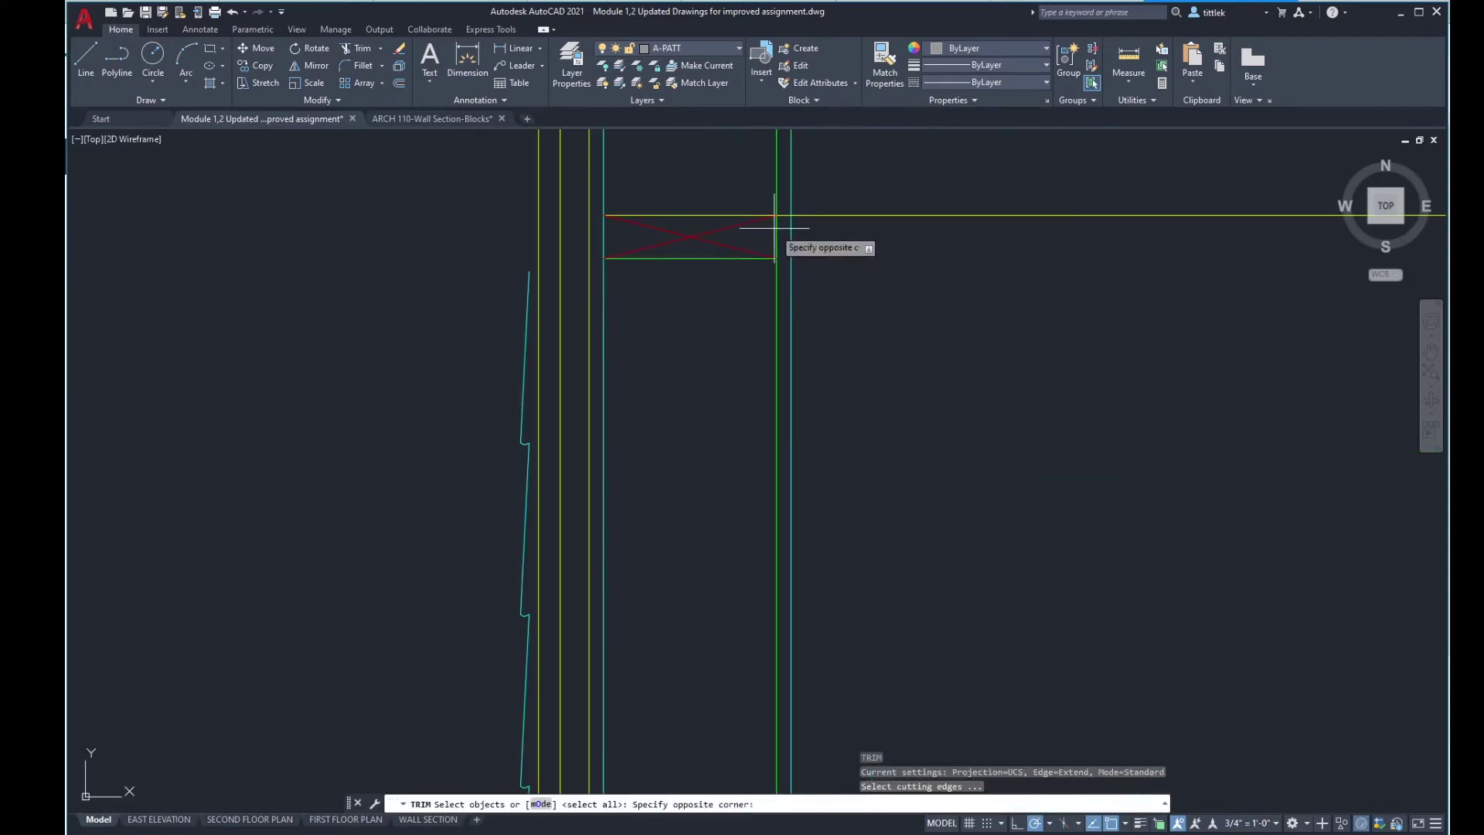
pyautogui.click(778, 230)
pyautogui.press('Return')
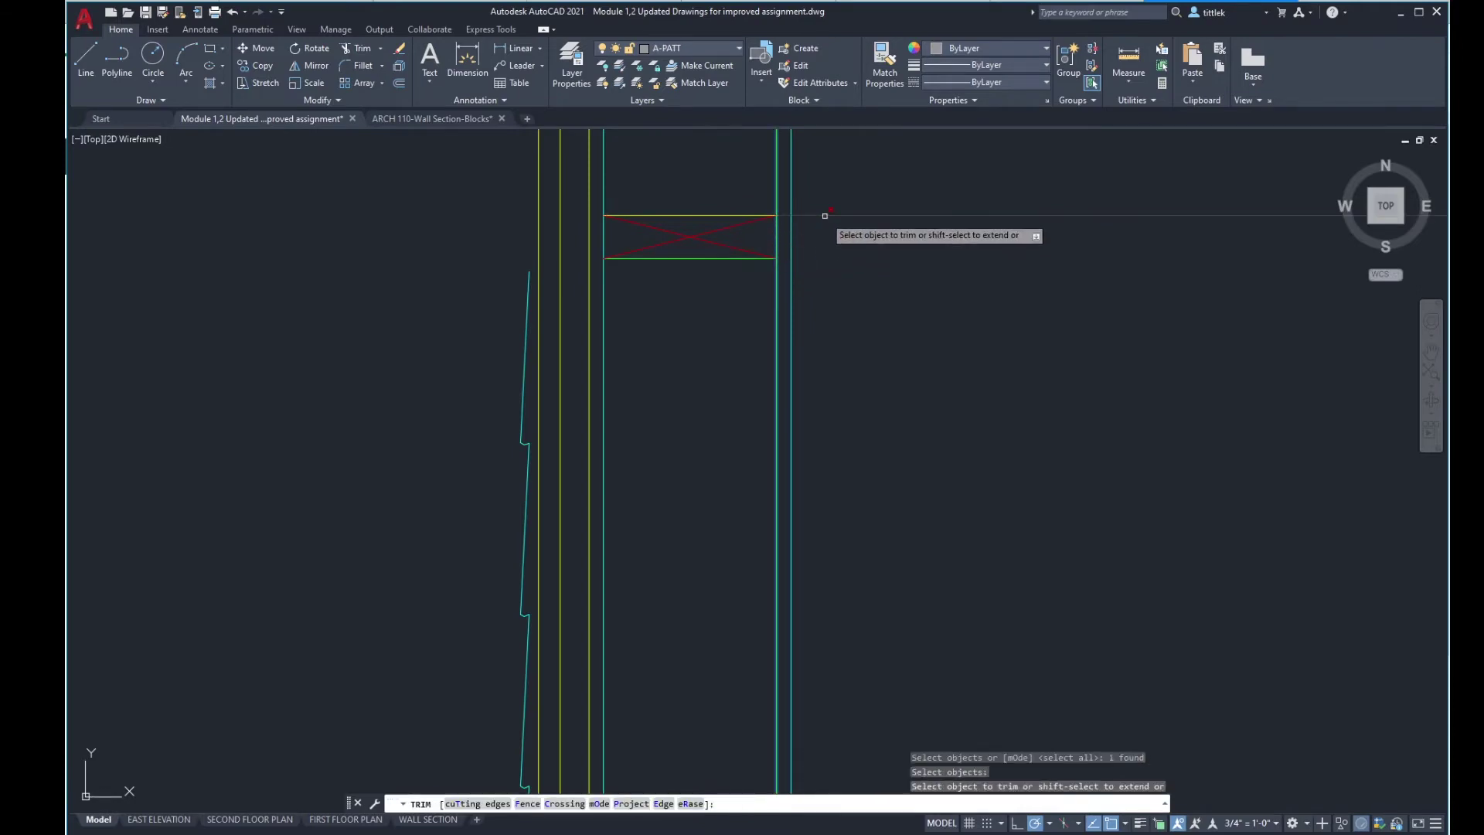
pyautogui.scroll(-5, 781, 286)
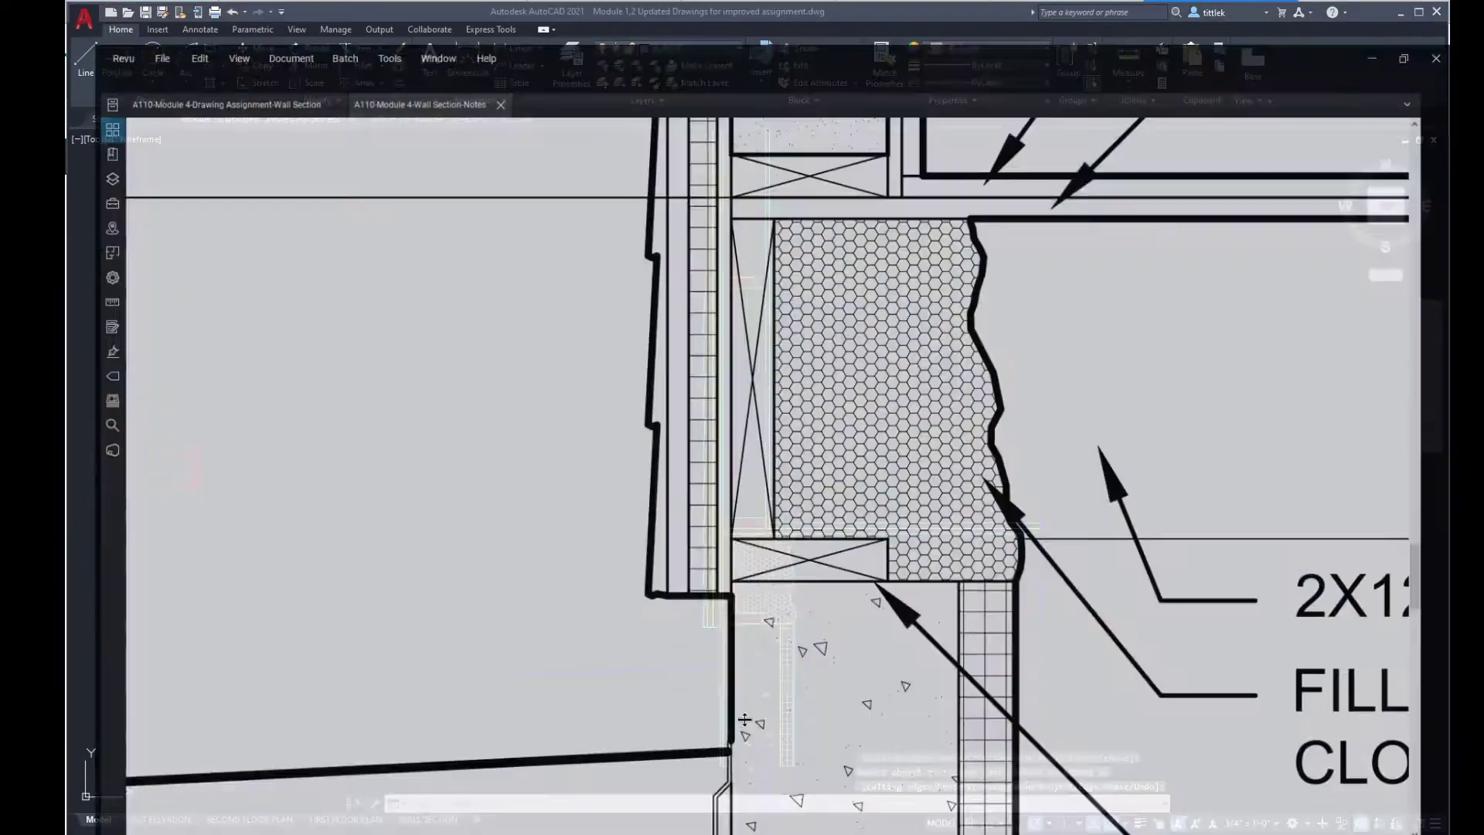
pyautogui.scroll(-5, 966, 263)
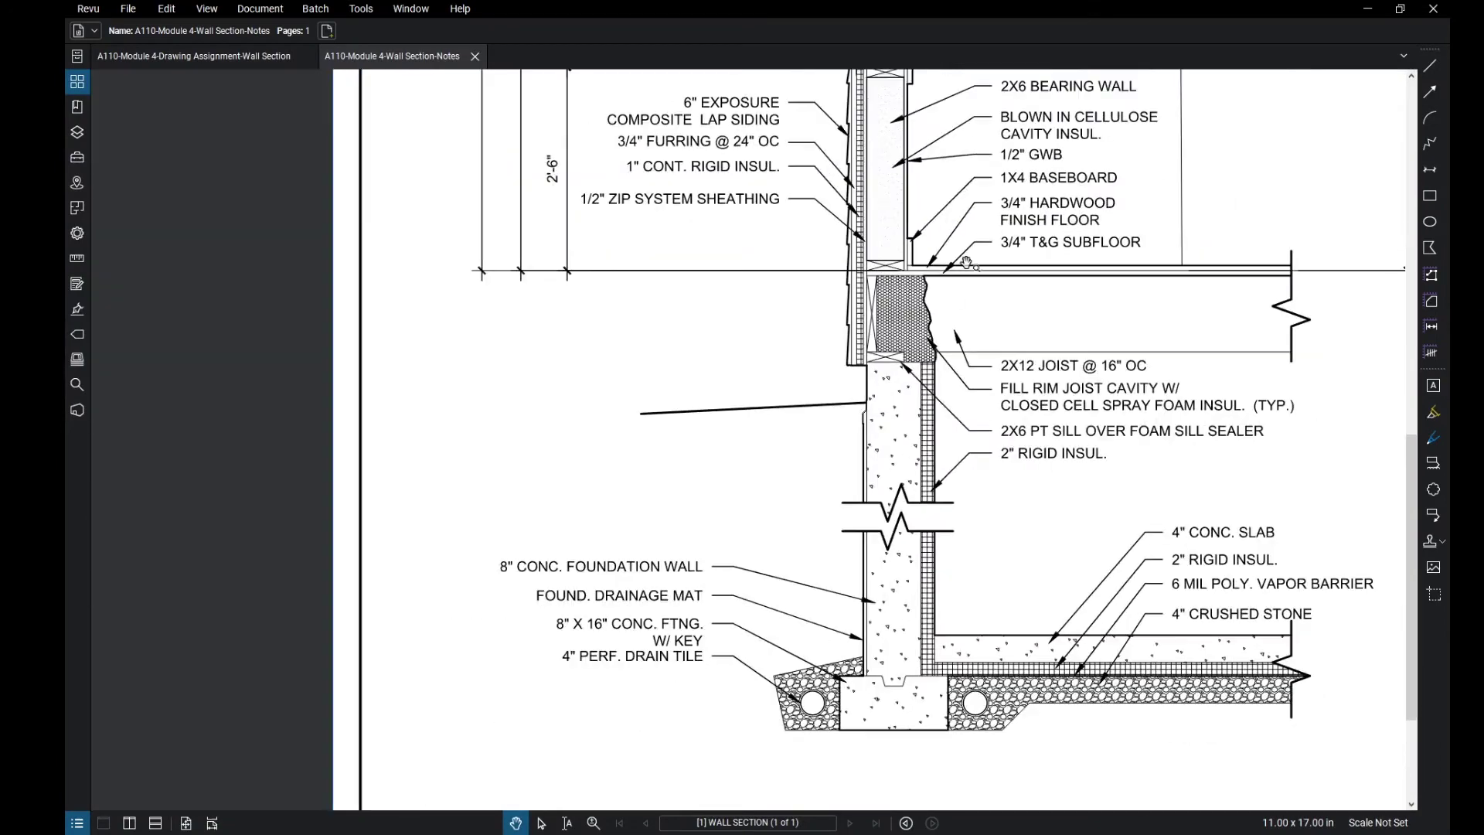
# Step: Pan the Bluebeam sheet to the window and 2X6 header, then return to the AutoCAD wall header
pyautogui.moveTo(967, 263)
pyautogui.mouseDown()
pyautogui.moveTo(882, 618)
pyautogui.moveTo(796, 657)
pyautogui.mouseUp()
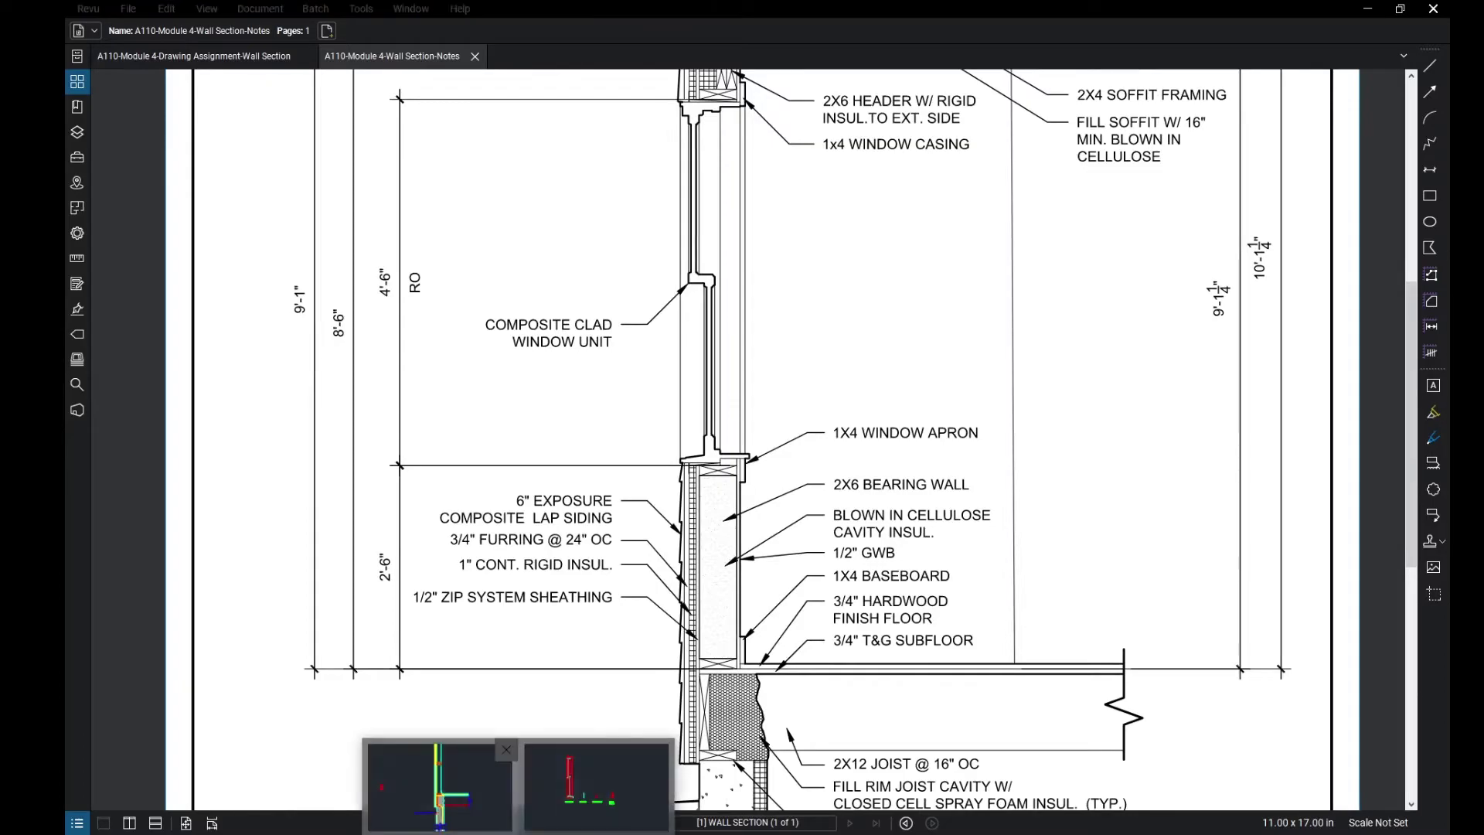
pyautogui.click(514, 785)
pyautogui.moveTo(812, 295); pyautogui.dragTo(795, 322, button='middle')
pyautogui.scroll(2, 795, 322)
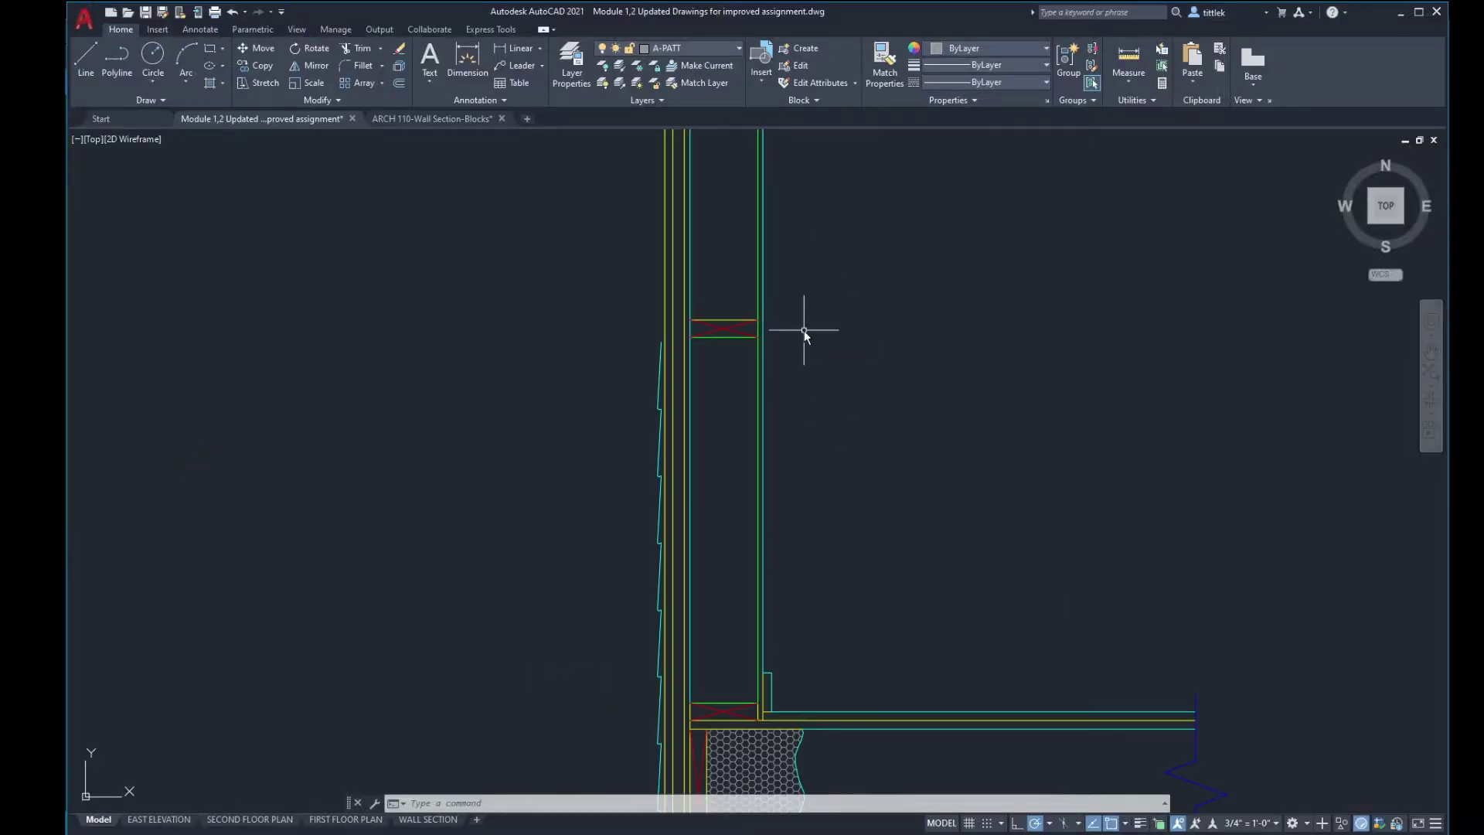
pyautogui.write('s')
pyautogui.press('Return')
pyautogui.scroll(2, 778, 351)
pyautogui.click(781, 347)
pyautogui.click(630, 277)
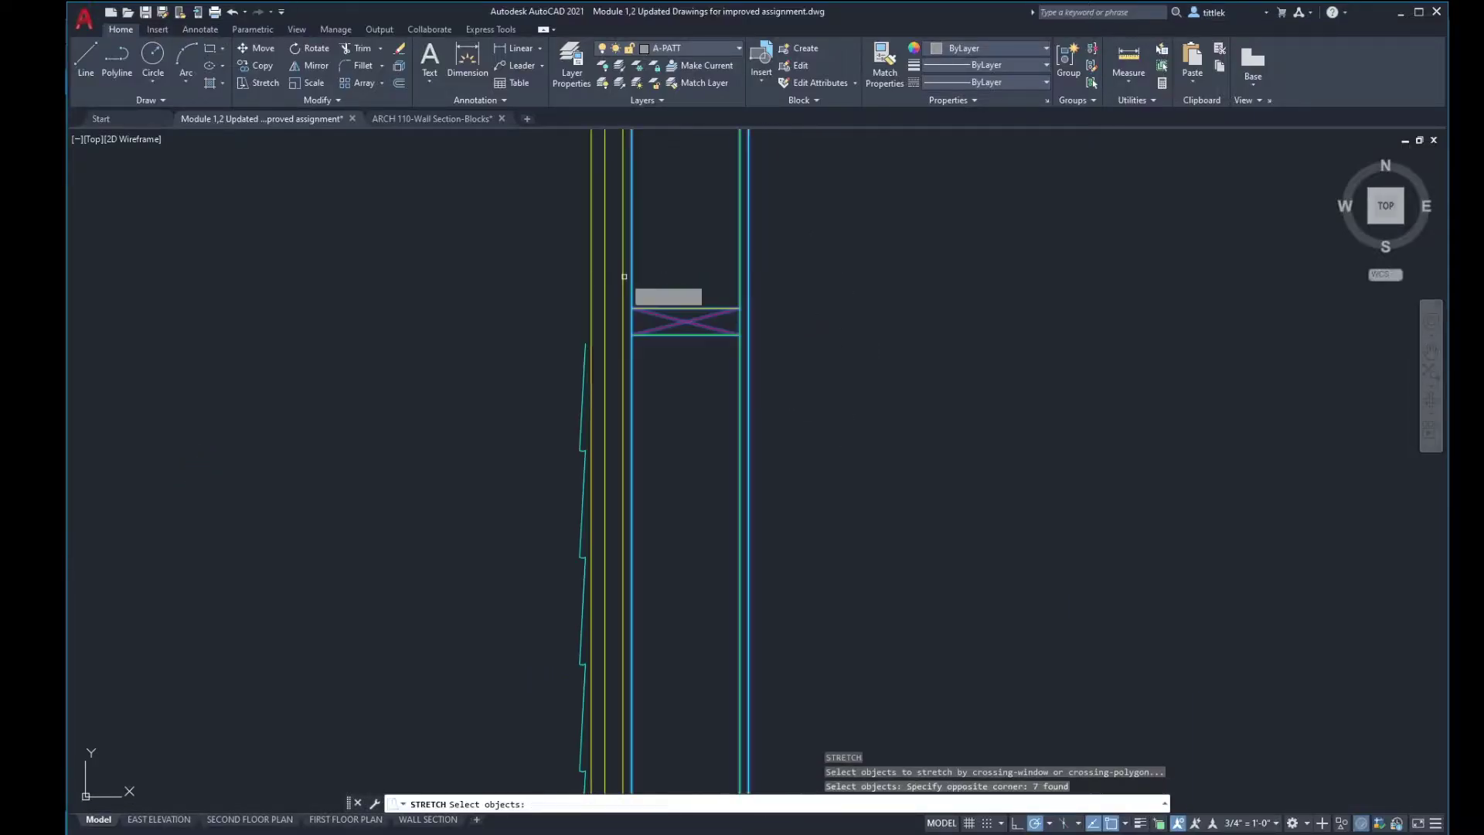
pyautogui.press('Return')
pyautogui.click(745, 305)
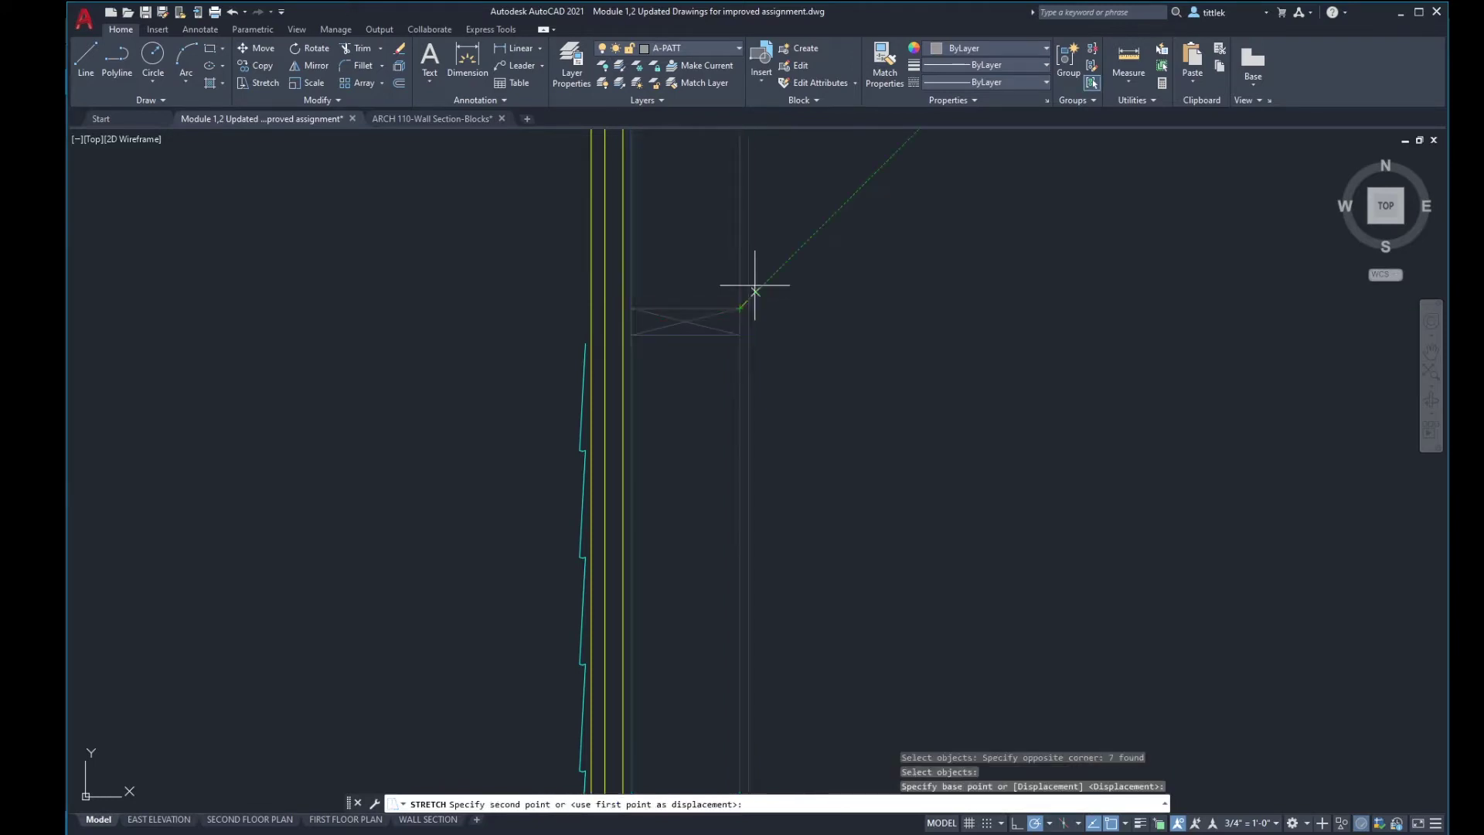
pyautogui.keyDown('shift'); pyautogui.rightClick(756, 286); pyautogui.keyUp('shift')
pyautogui.click(789, 315)
pyautogui.moveTo(790, 314); pyautogui.dragTo(755, 248, button='middle')
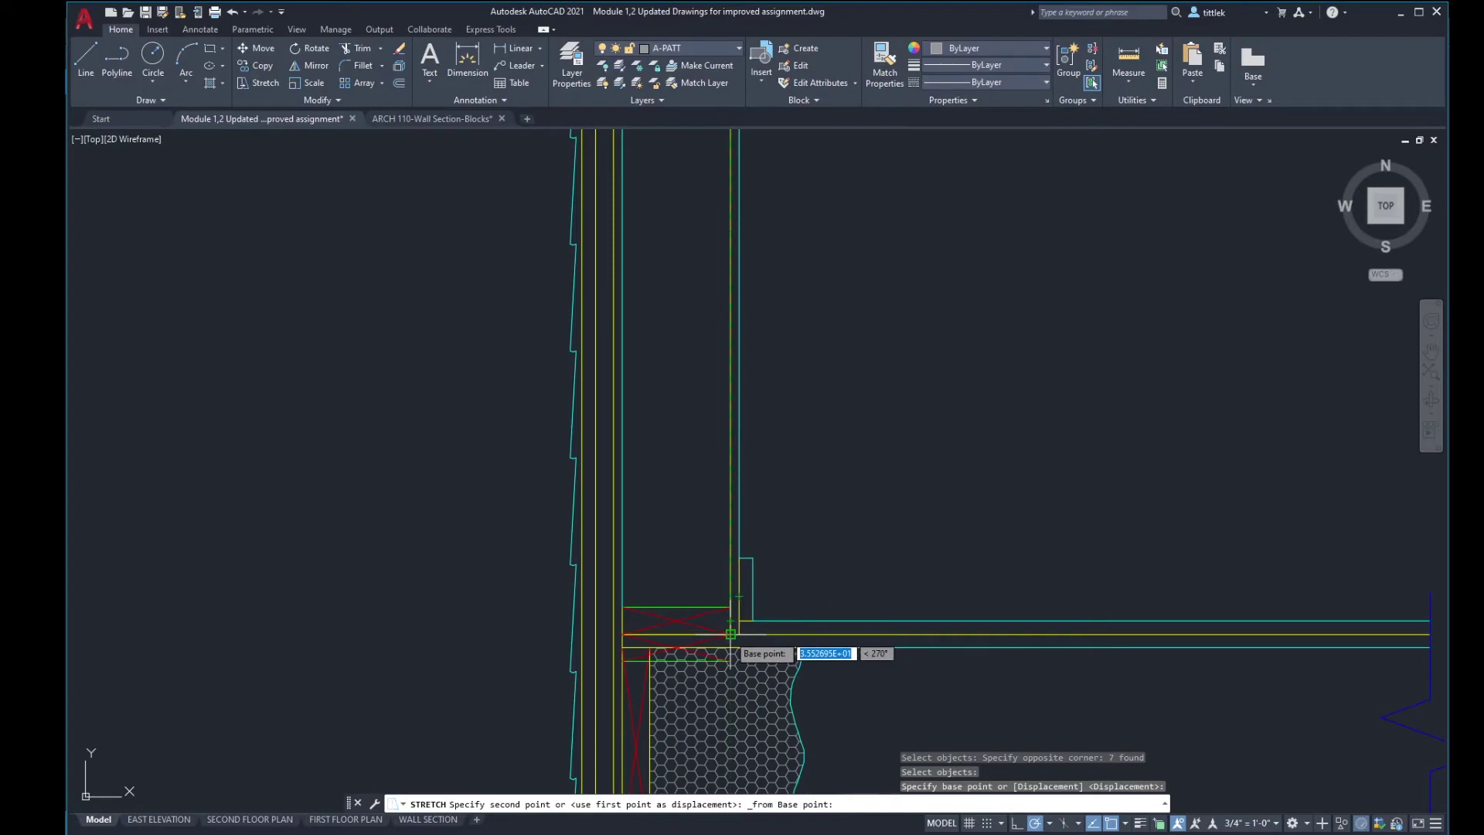
pyautogui.click(730, 634)
pyautogui.hotkey('alt', 'Tab')
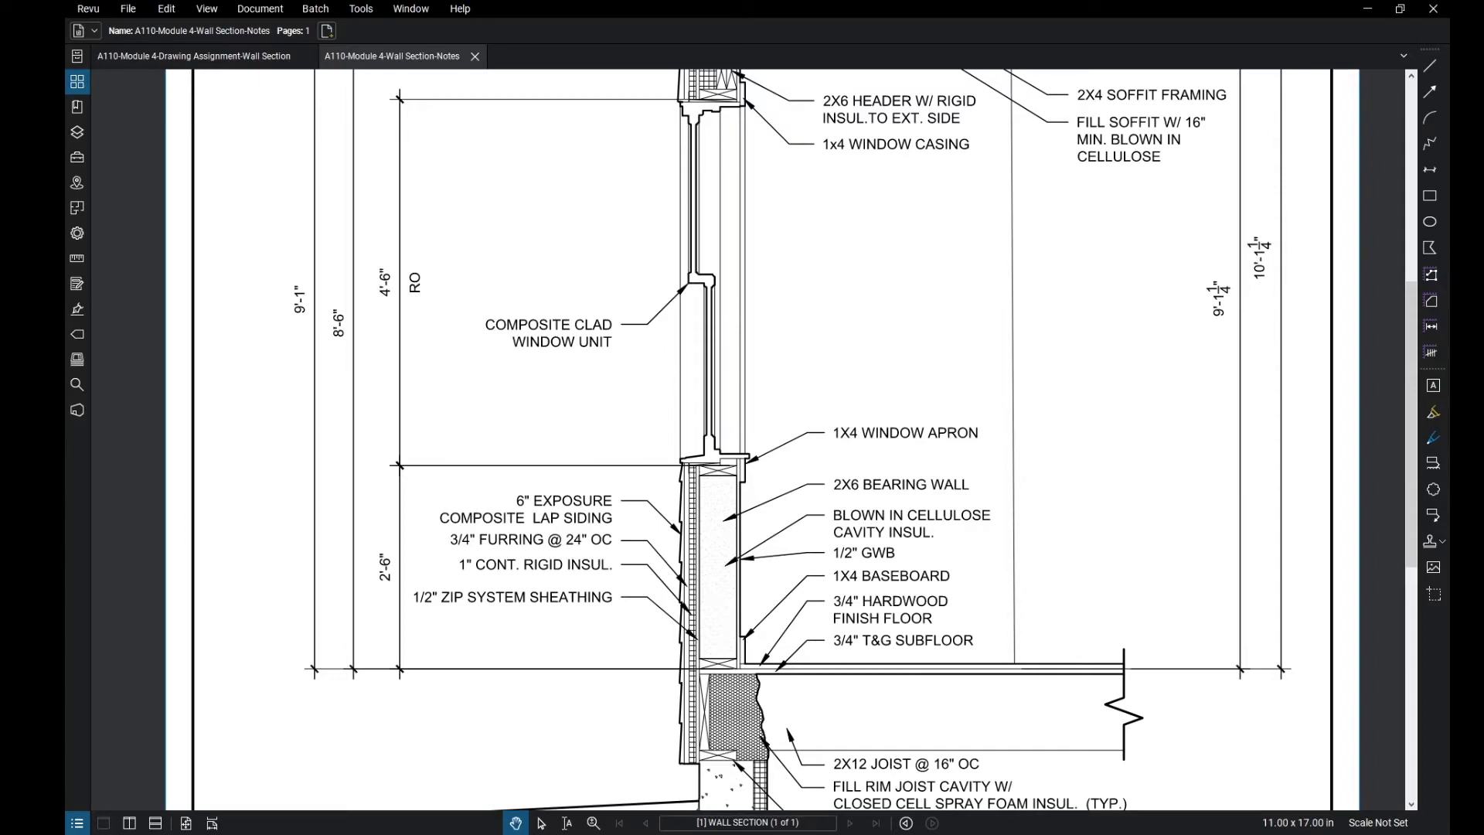
pyautogui.hotkey('alt', 'Tab')
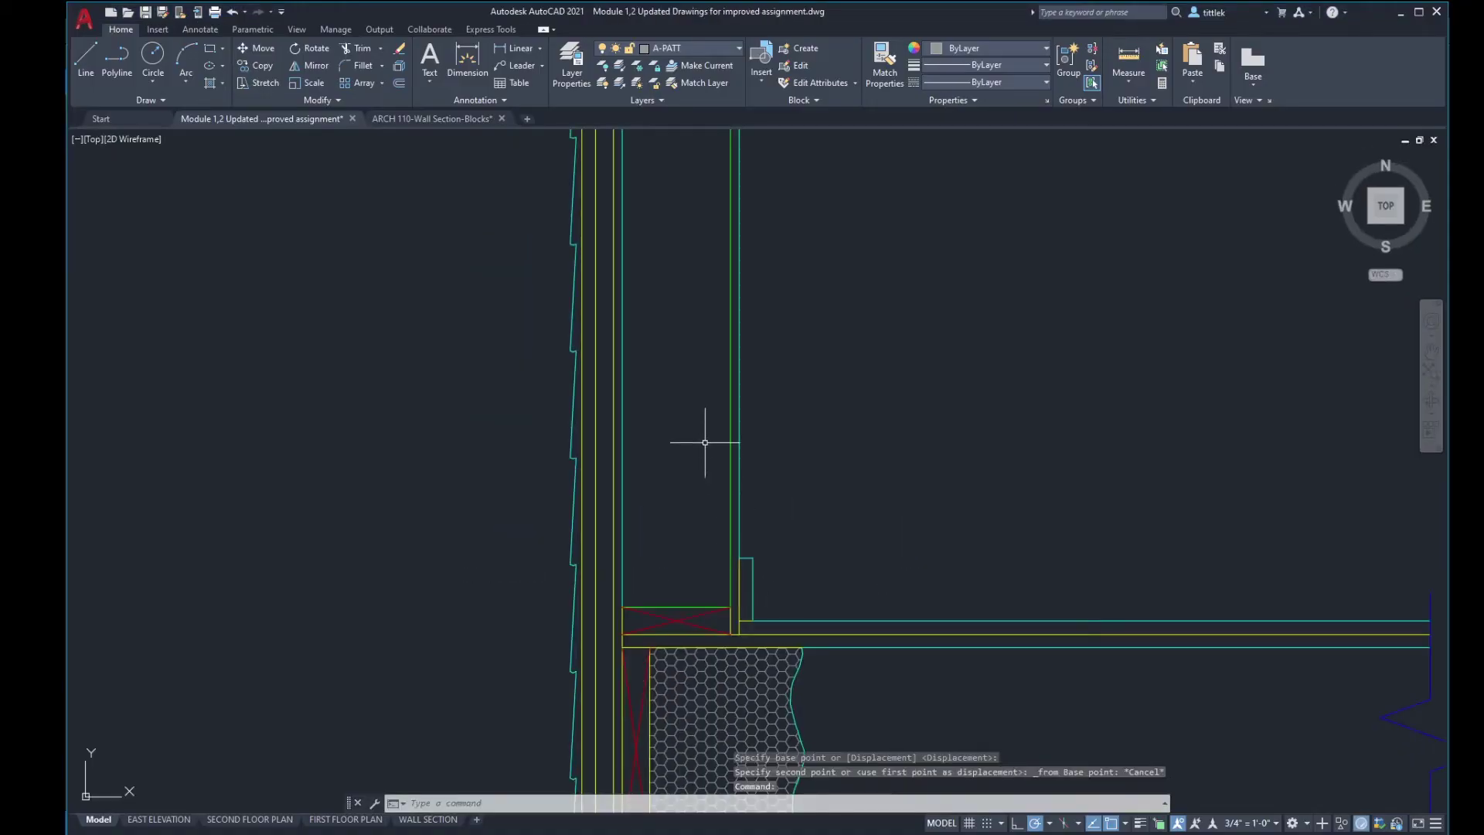
pyautogui.scroll(-4, 686, 609)
pyautogui.scroll(2, 712, 401)
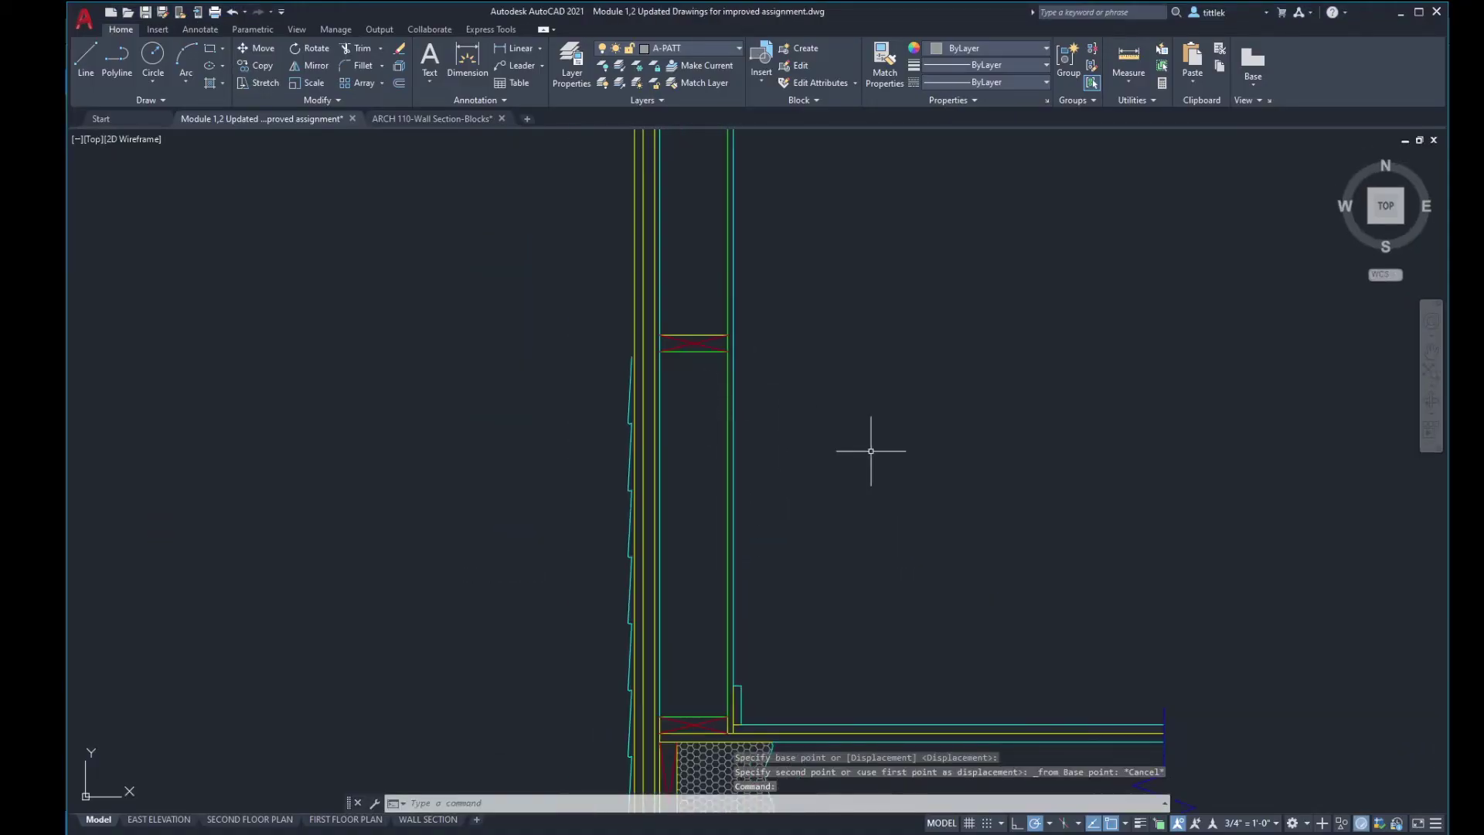
# Step: Offset the yellow floor framing line 2'6 upward as a temporary guide line
pyautogui.write('o')
pyautogui.press('Return')
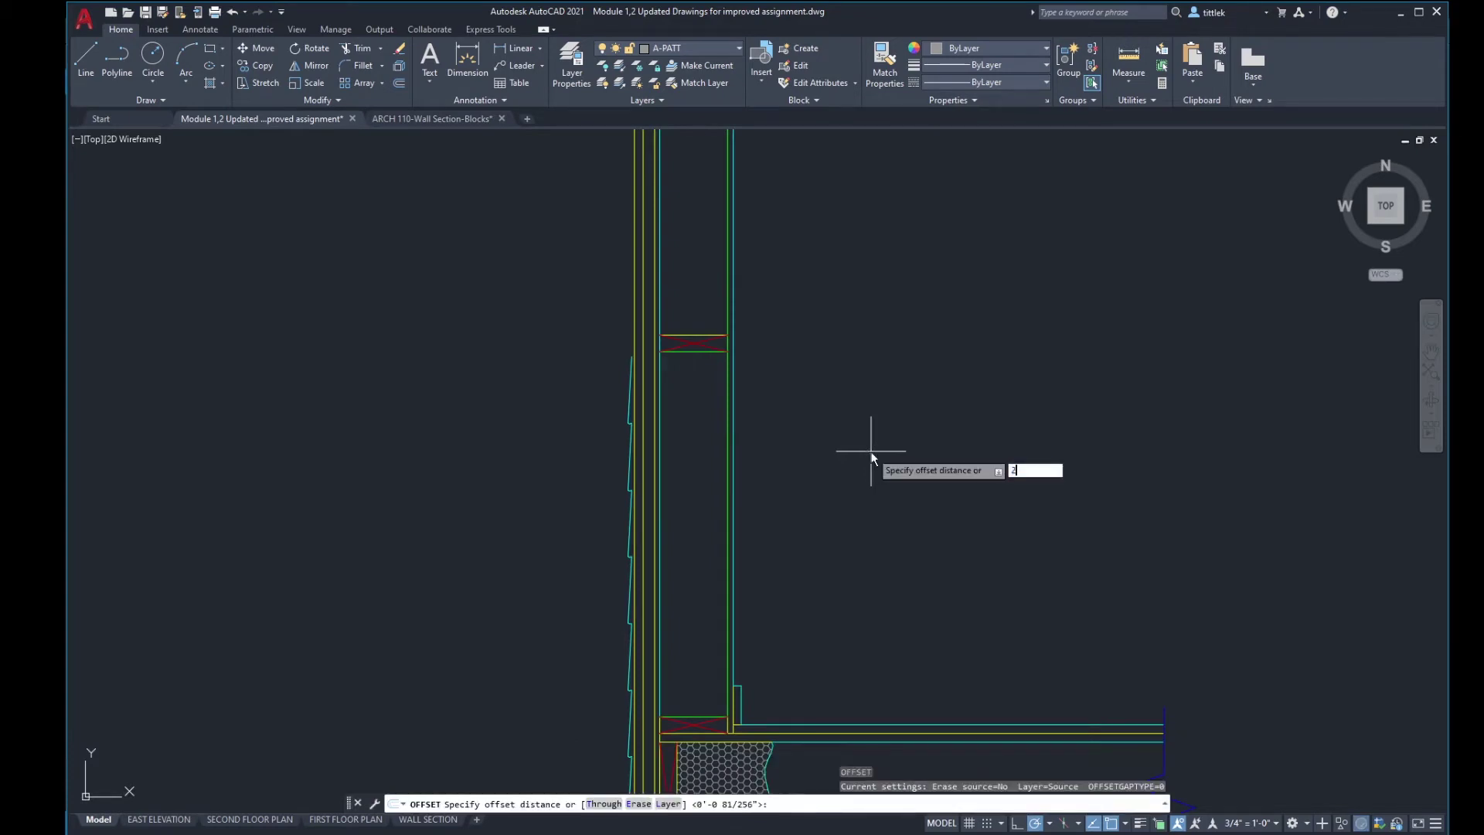
pyautogui.write("2'6")
pyautogui.press('Return')
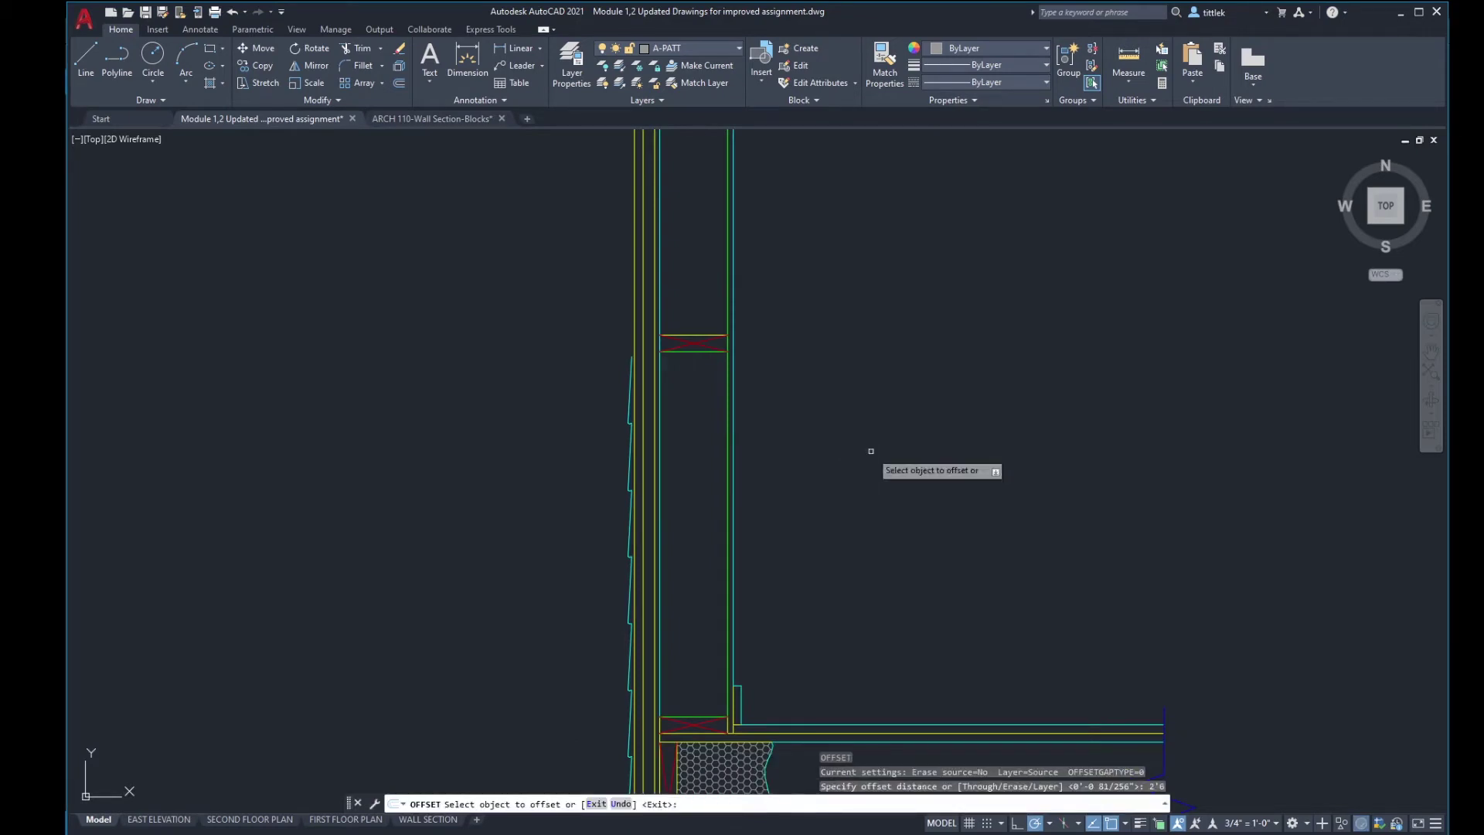
pyautogui.click(767, 733)
pyautogui.click(791, 448)
pyautogui.press('Return')
pyautogui.scroll(4, 739, 336)
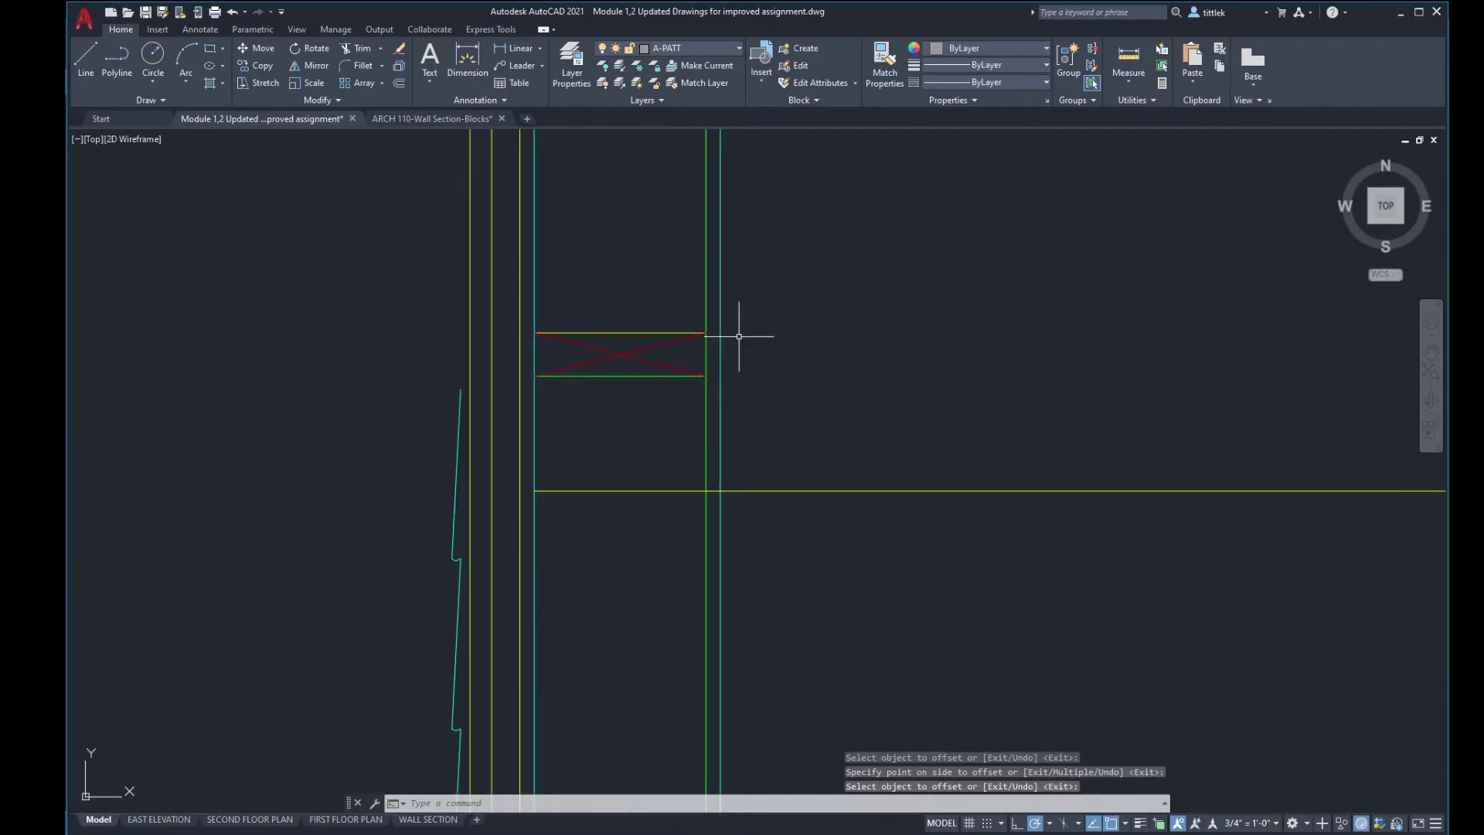
# Step: Move the crossed framing block by its corner onto the new 2'6 guide line
pyautogui.write('m')
pyautogui.press('Return')
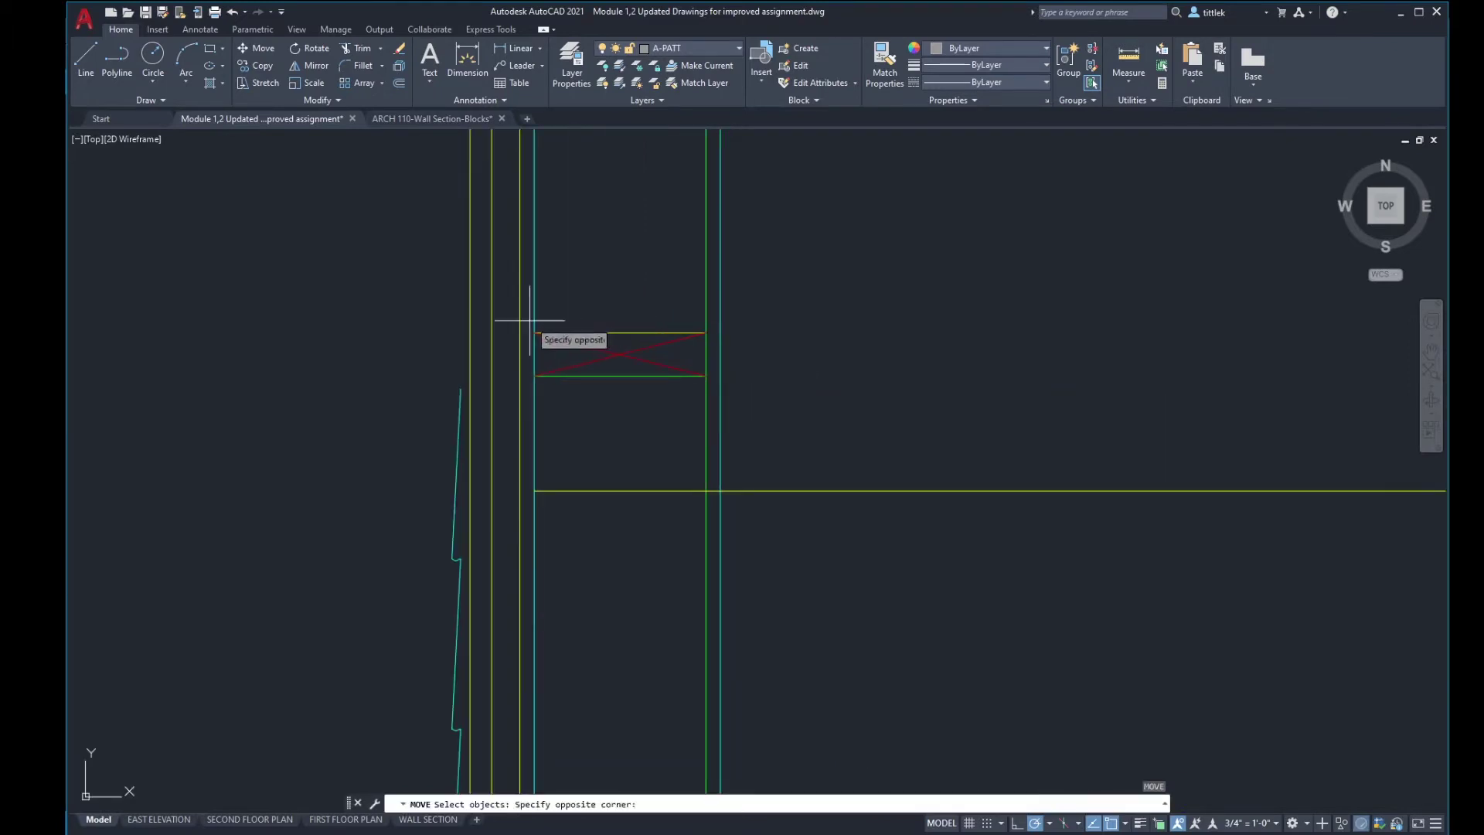
pyautogui.click(529, 319)
pyautogui.click(775, 428)
pyautogui.press('Return')
pyautogui.click(706, 332)
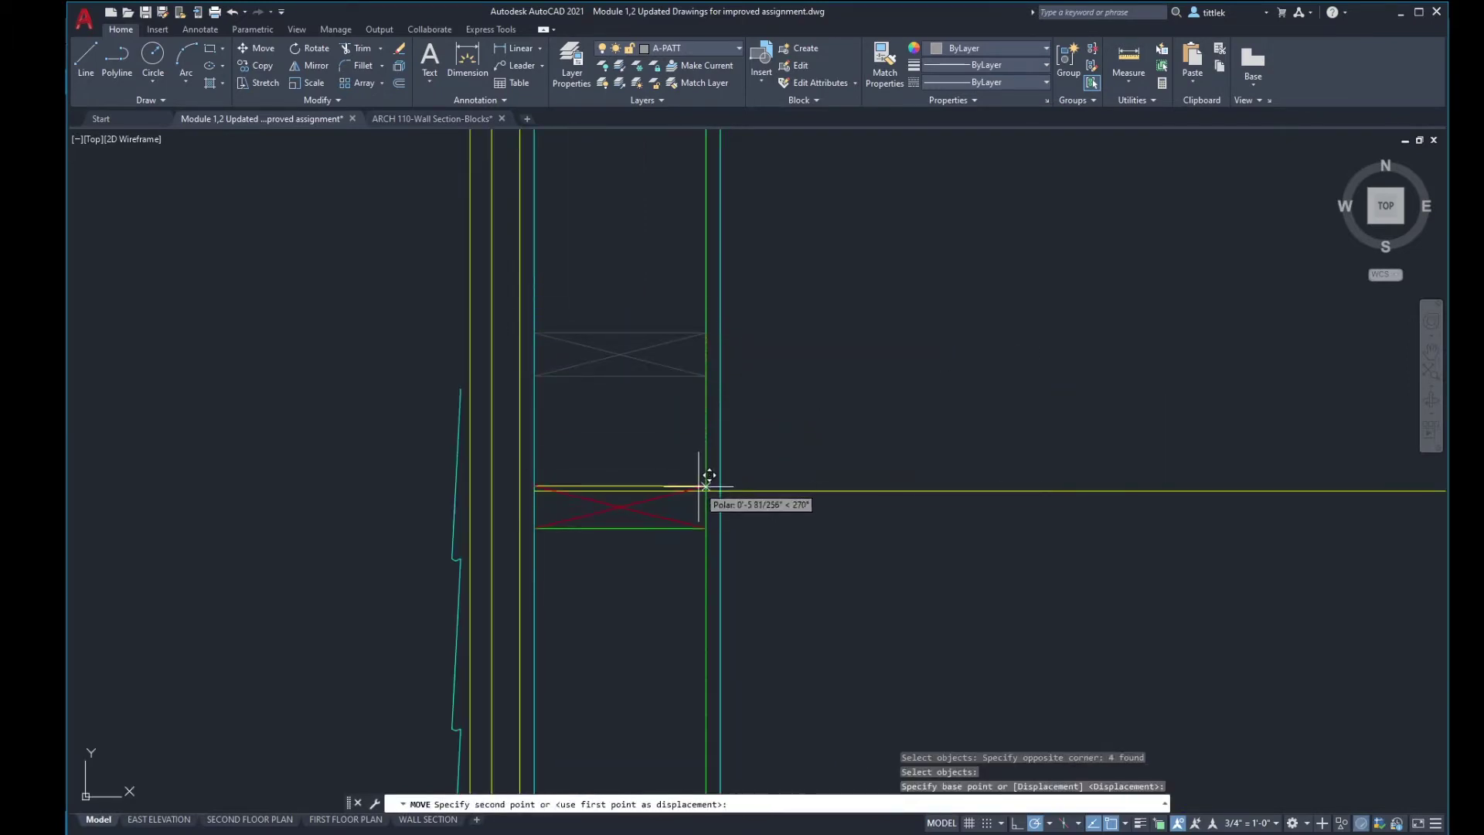
pyautogui.click(706, 490)
pyautogui.scroll(-4, 678, 544)
pyautogui.scroll(-2, 678, 544)
# Step: Delete the temporary 2'6 guide line, leaving the blocking clean in the stud cavity
pyautogui.press('Escape')
pyautogui.press('Escape')
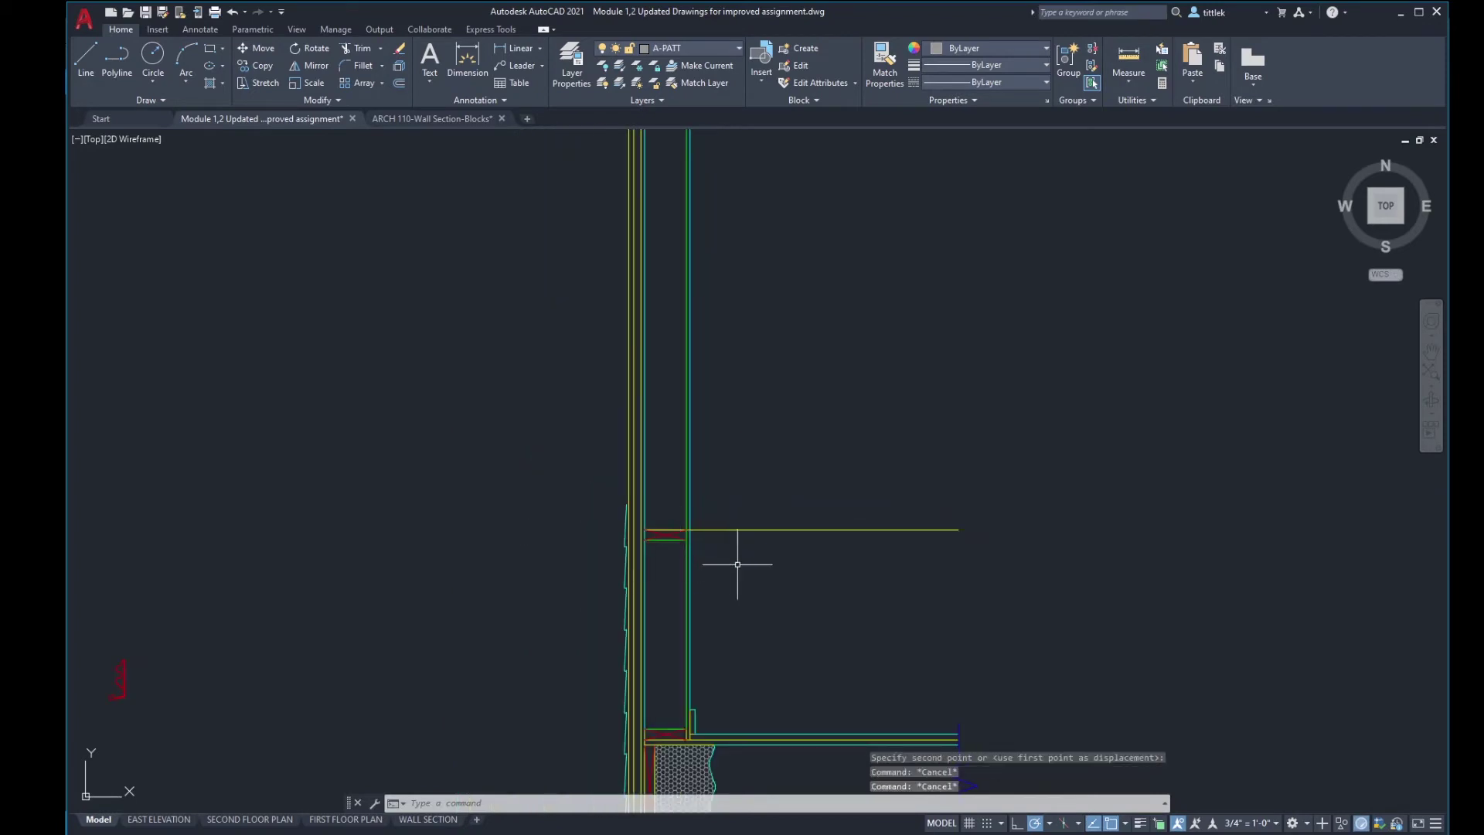
pyautogui.moveTo(736, 570); pyautogui.dragTo(763, 469, button='middle')
pyautogui.click(772, 447)
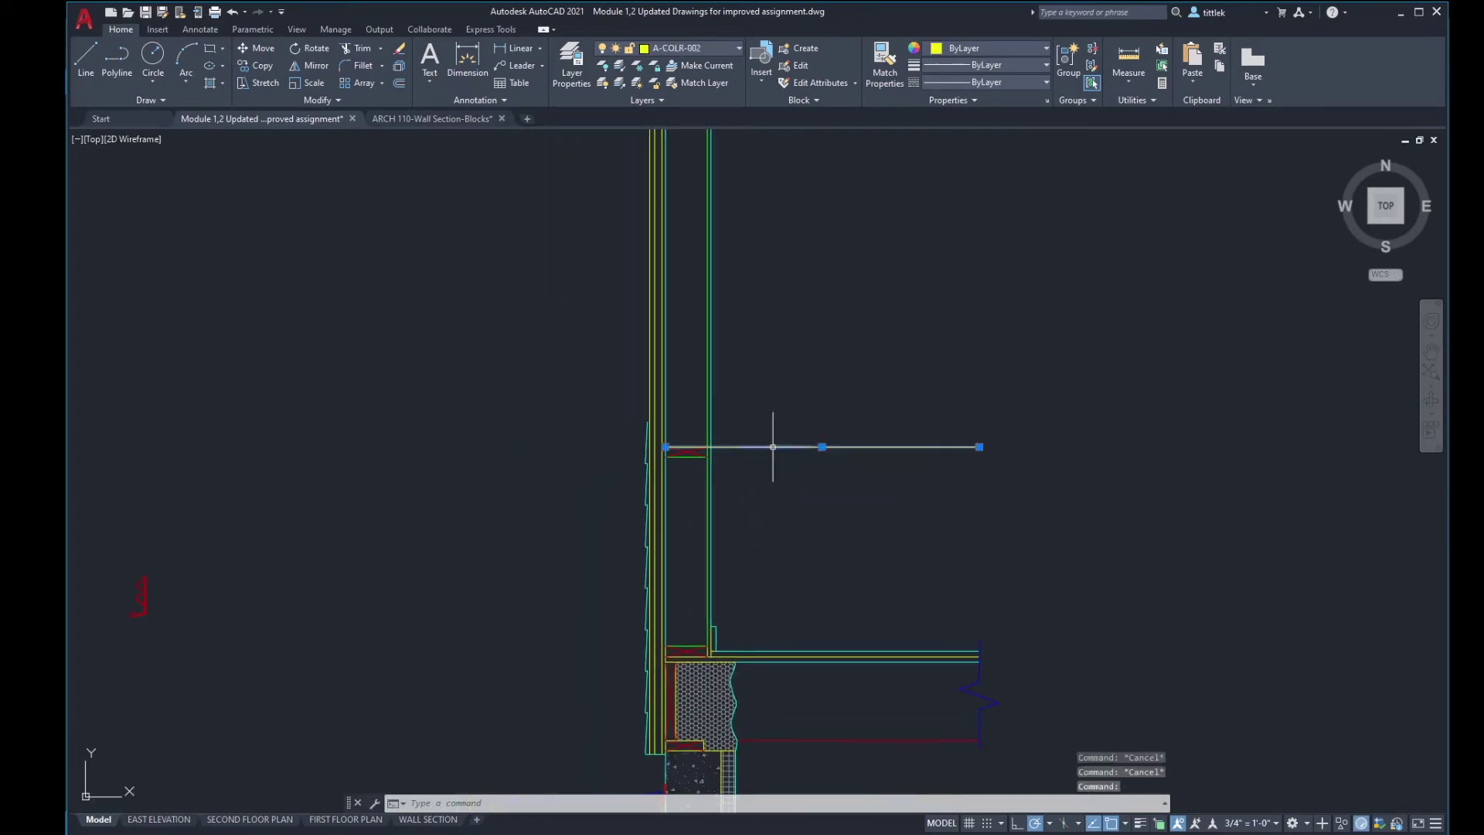
pyautogui.press('Delete')
pyautogui.moveTo(706, 415)
pyautogui.mouseDown(button='middle')
pyautogui.moveTo(726, 490)
pyautogui.moveTo(693, 583)
pyautogui.moveTo(712, 582)
pyautogui.mouseUp(button='middle')
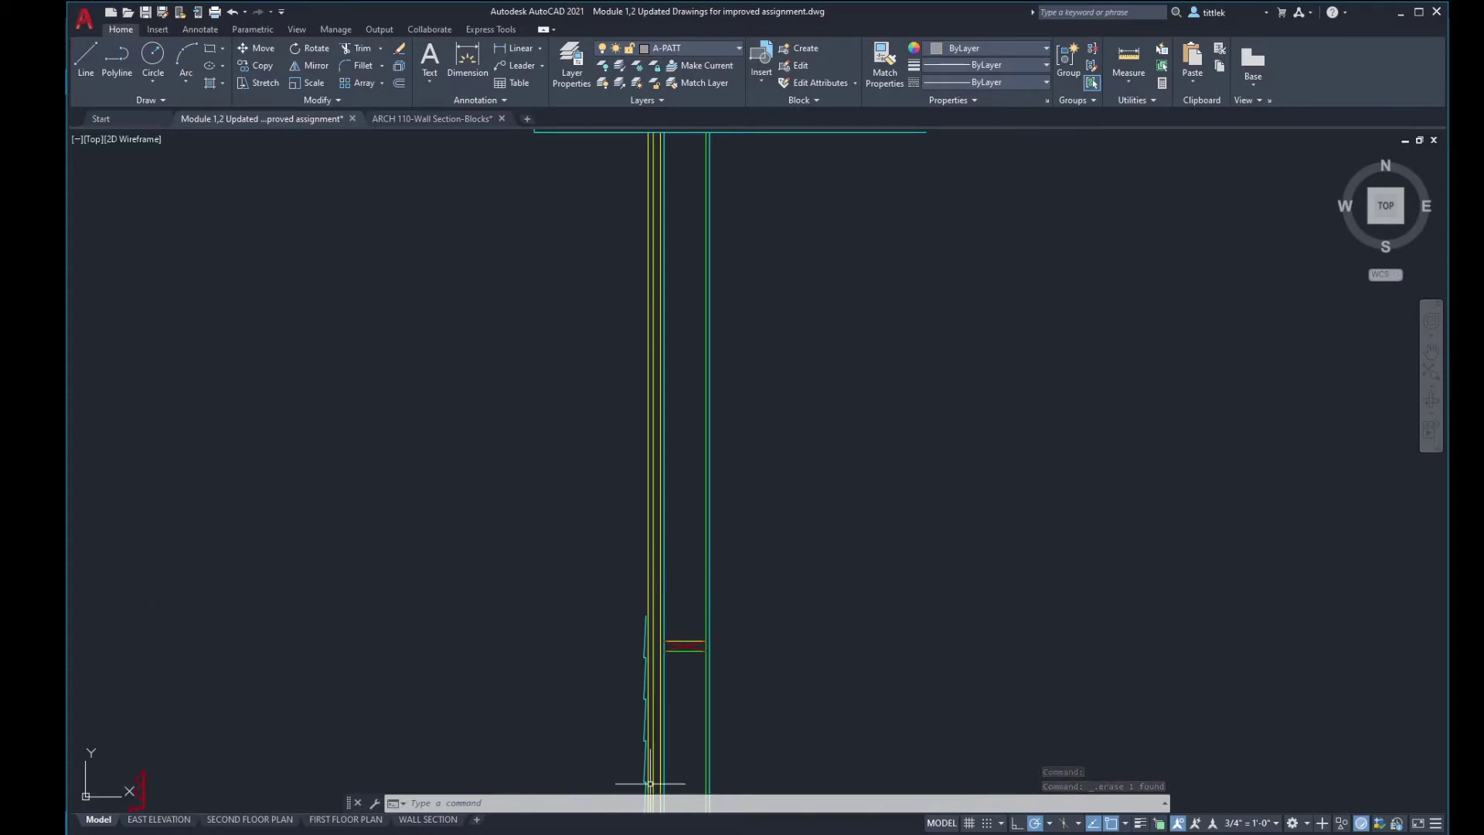
# Step: Compare the drawing with the reference PDF in Revu, then start the MIRROR command
pyautogui.hotkey('alt', 'Tab')
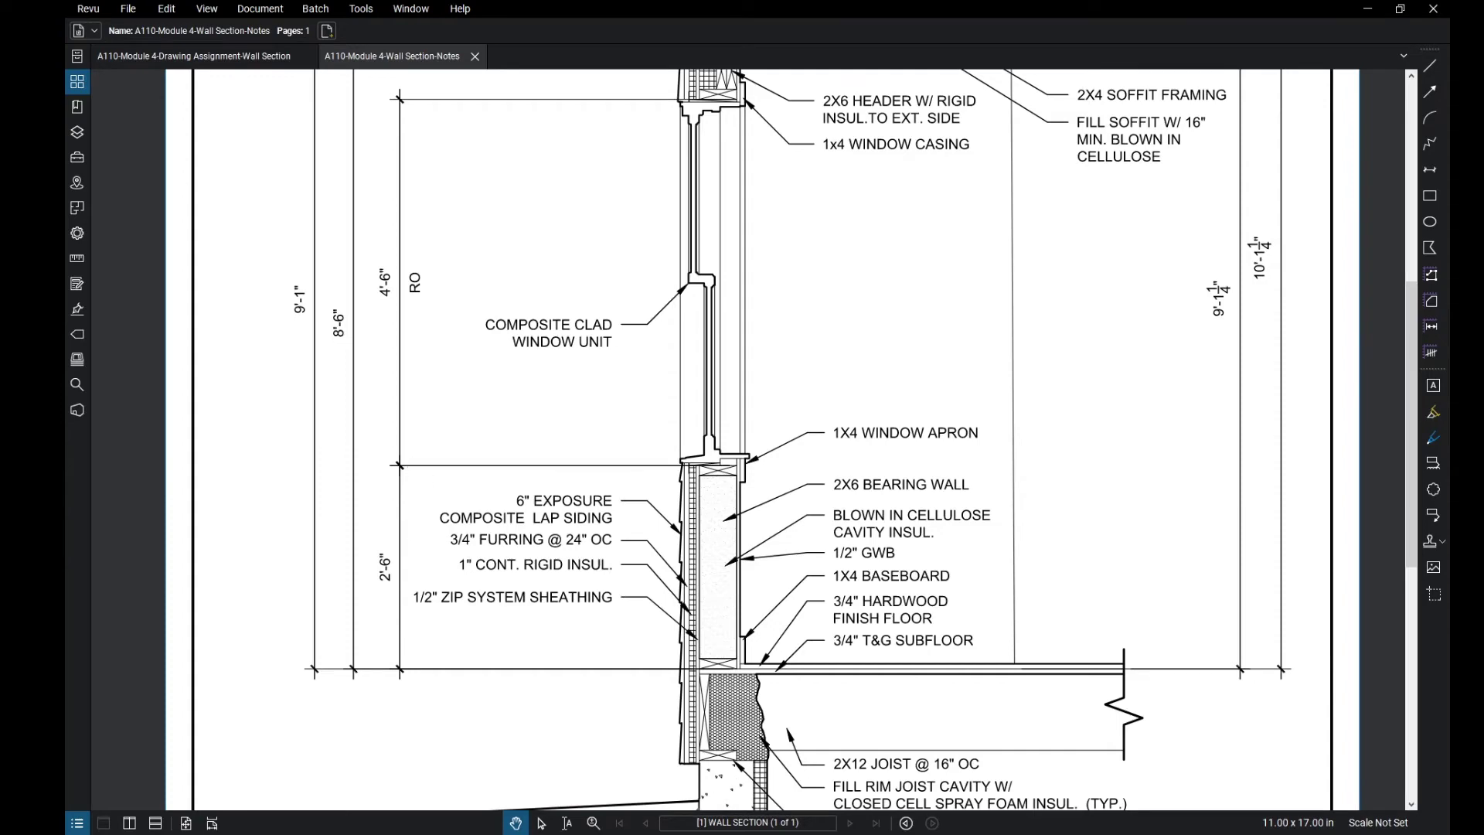
pyautogui.hotkey('alt', 'Tab')
pyautogui.write('mi')
pyautogui.press('Return')
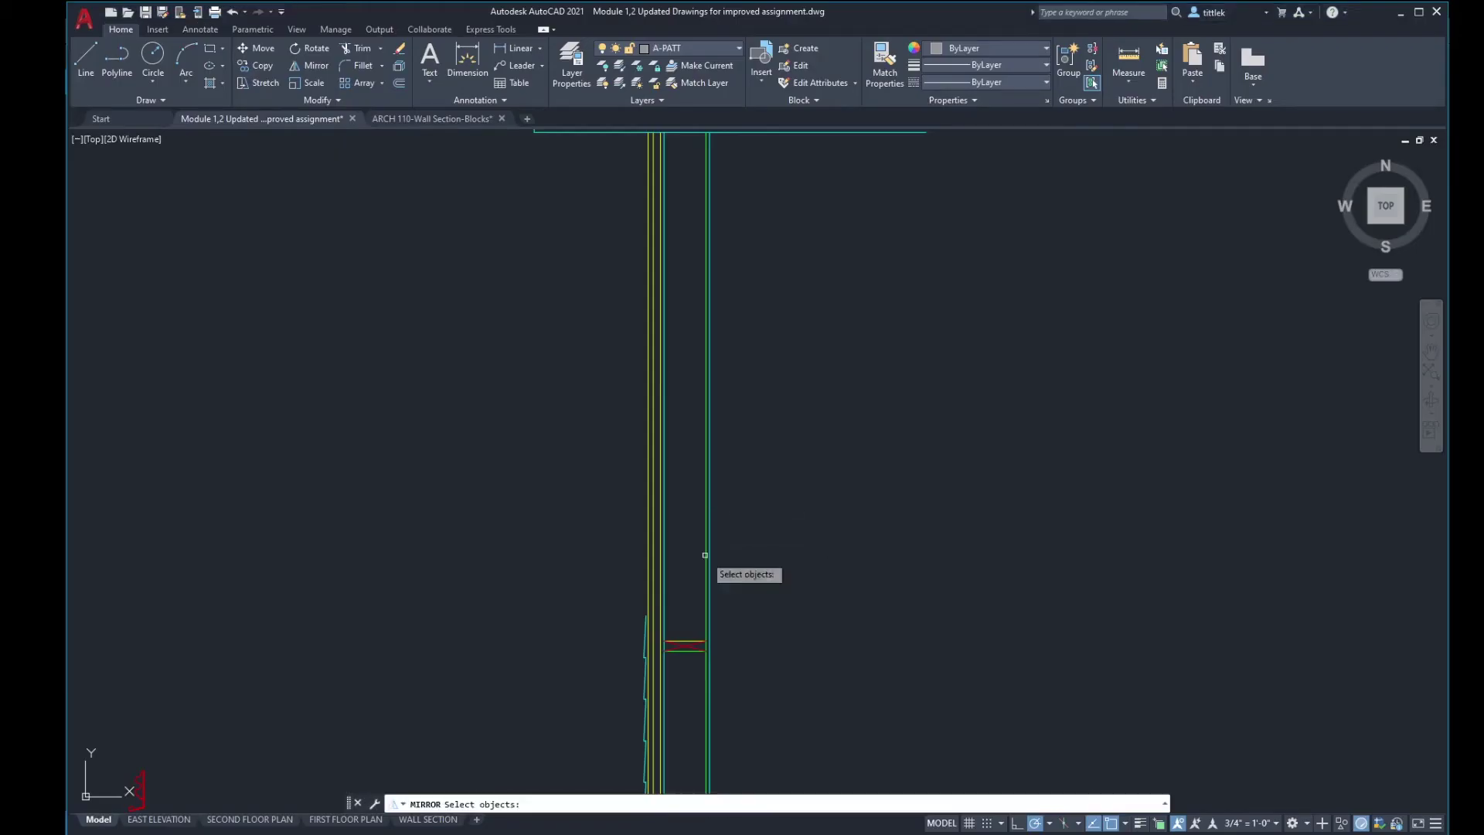
# Step: Mirror the red blocking about a 2'3 line near the wall top, keeping the original
pyautogui.scroll(3, 657, 630)
pyautogui.click(654, 627)
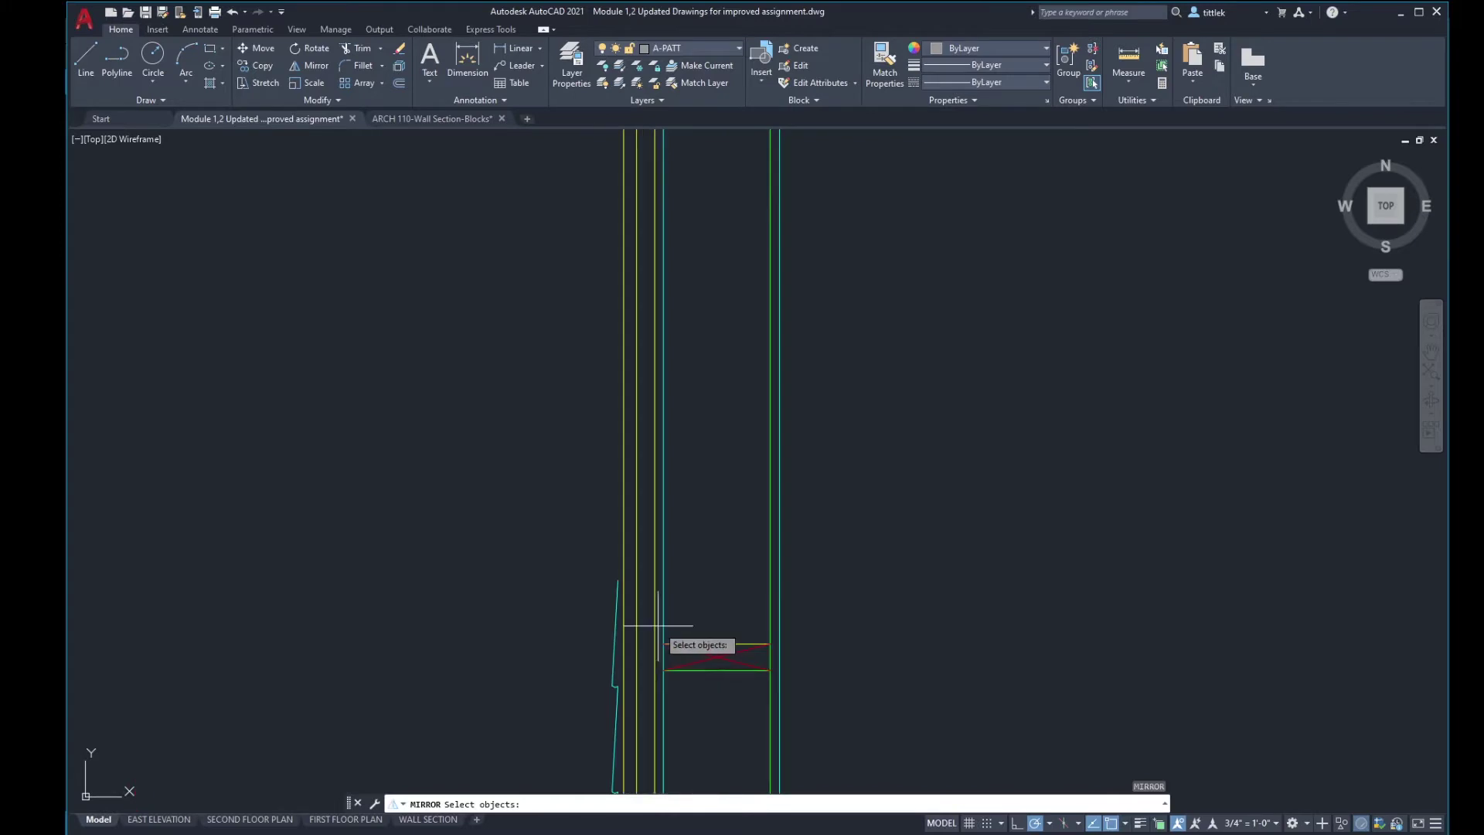
pyautogui.click(812, 688)
pyautogui.press('Return')
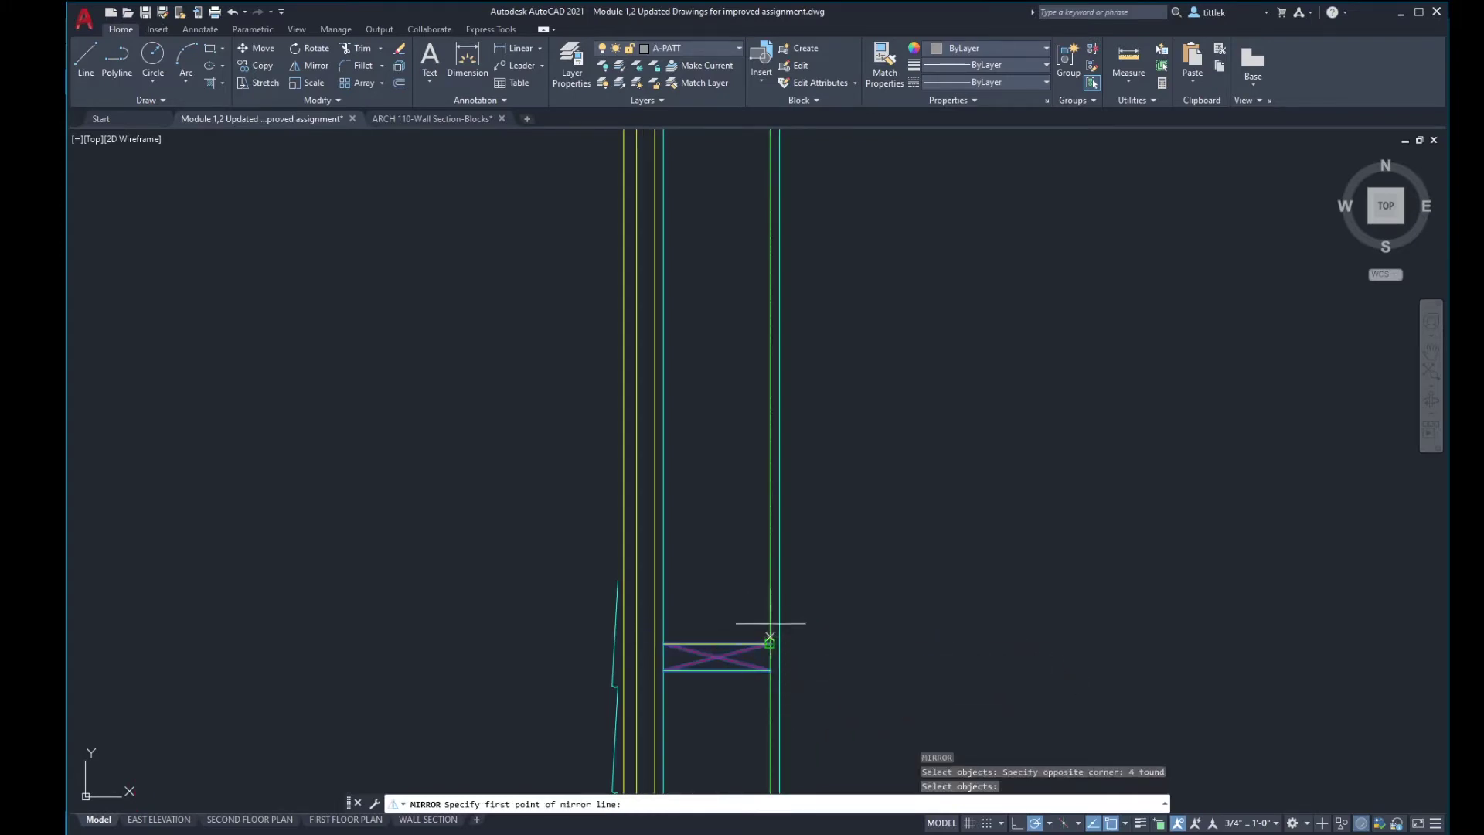
pyautogui.write('2')
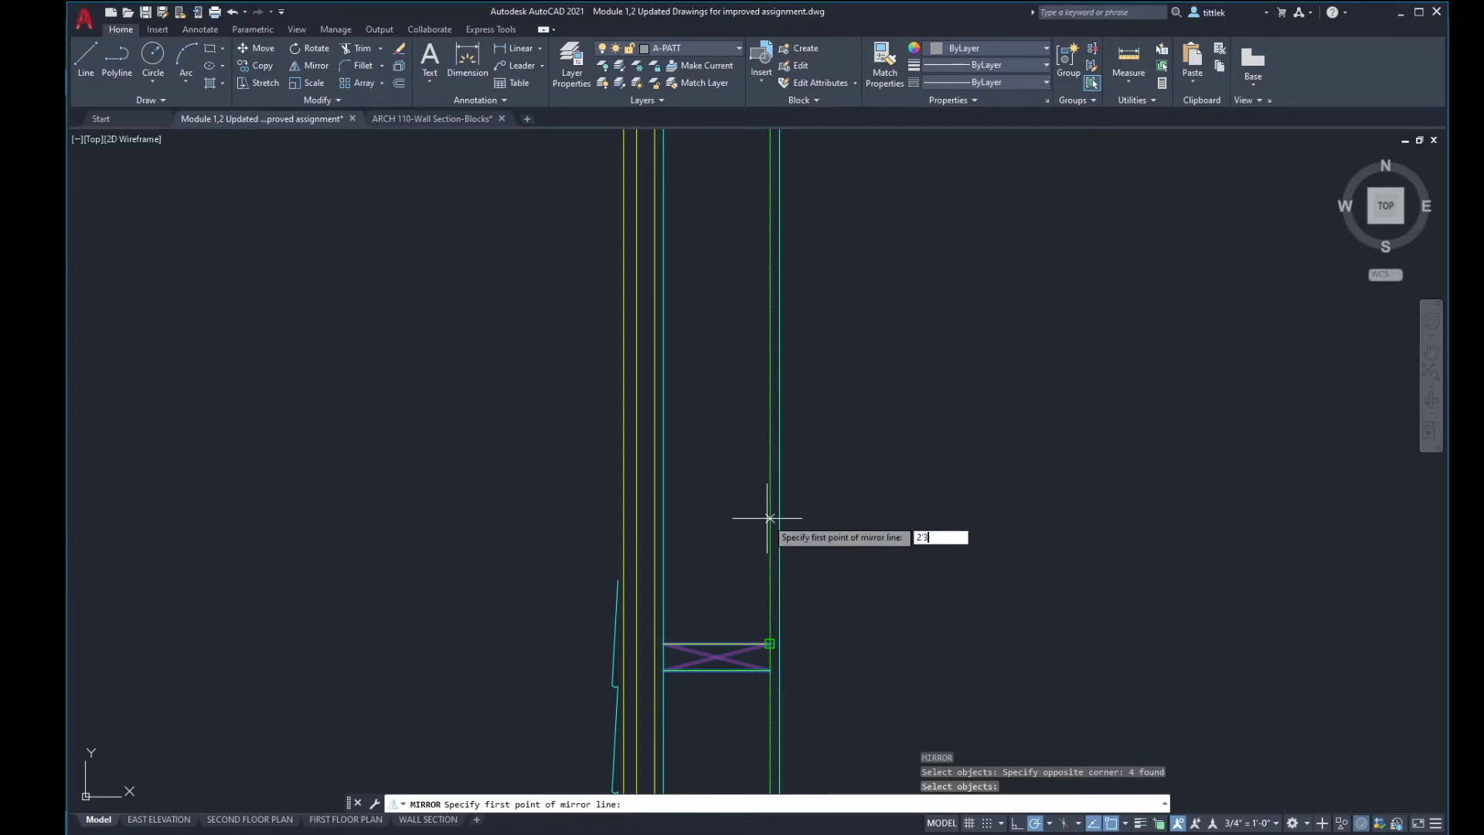
pyautogui.write("'3")
pyautogui.press('Return')
pyautogui.scroll(-5, 769, 516)
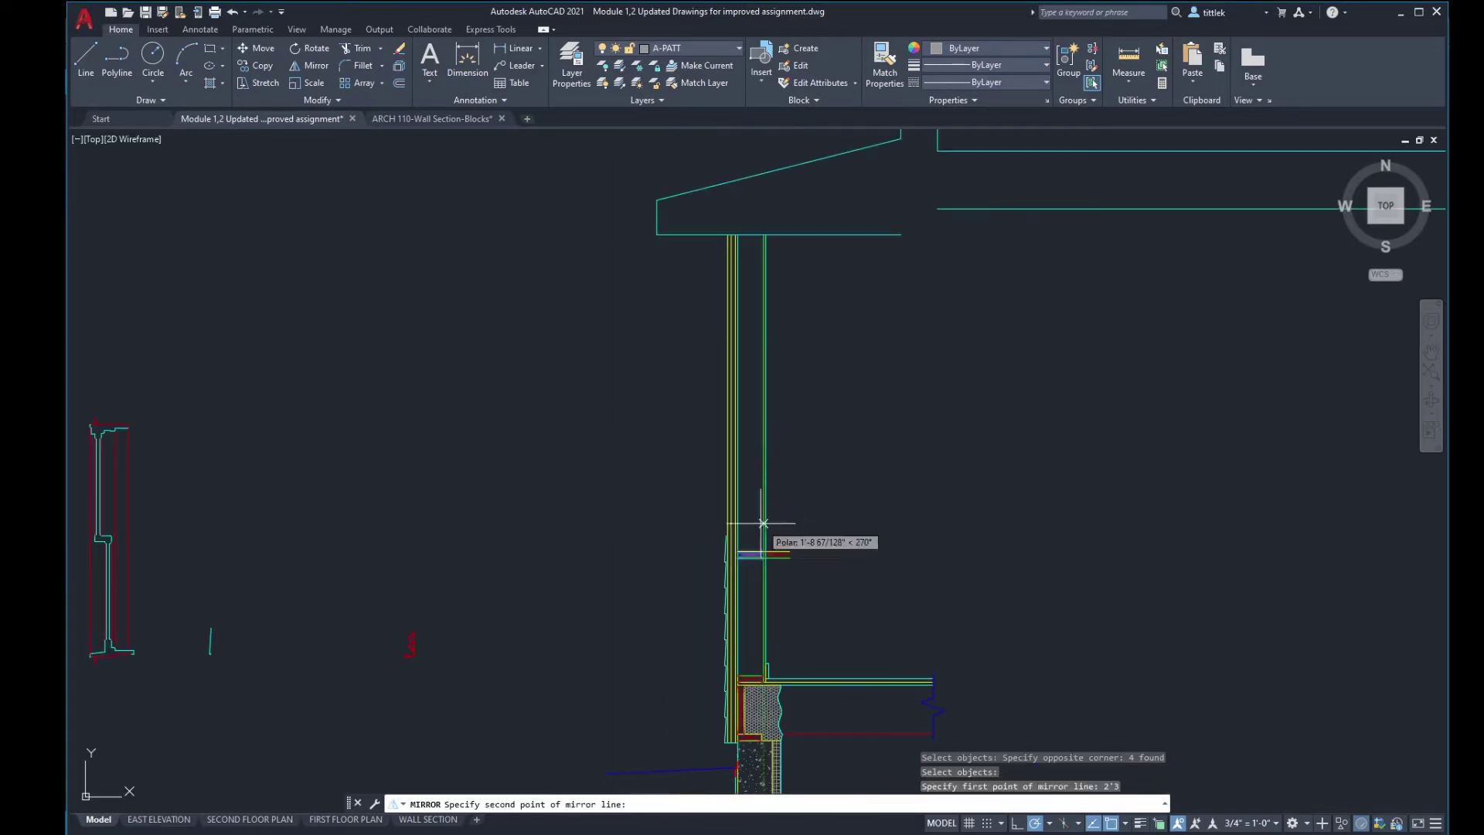
pyautogui.click(886, 434)
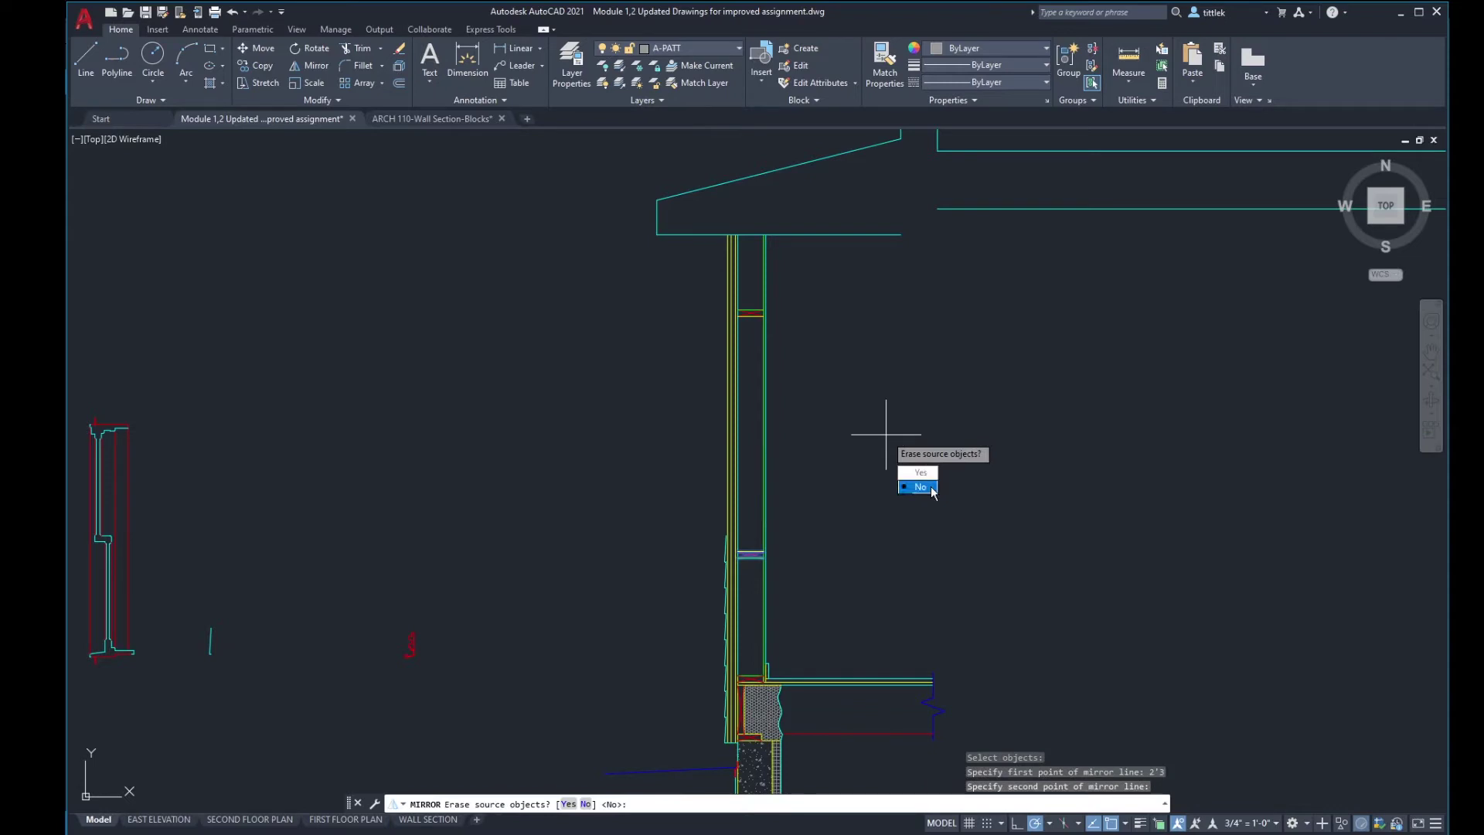
pyautogui.click(932, 490)
# Step: Measure the distance between the lower and upper blocking pieces to confirm 4'-6"
pyautogui.click(1128, 65)
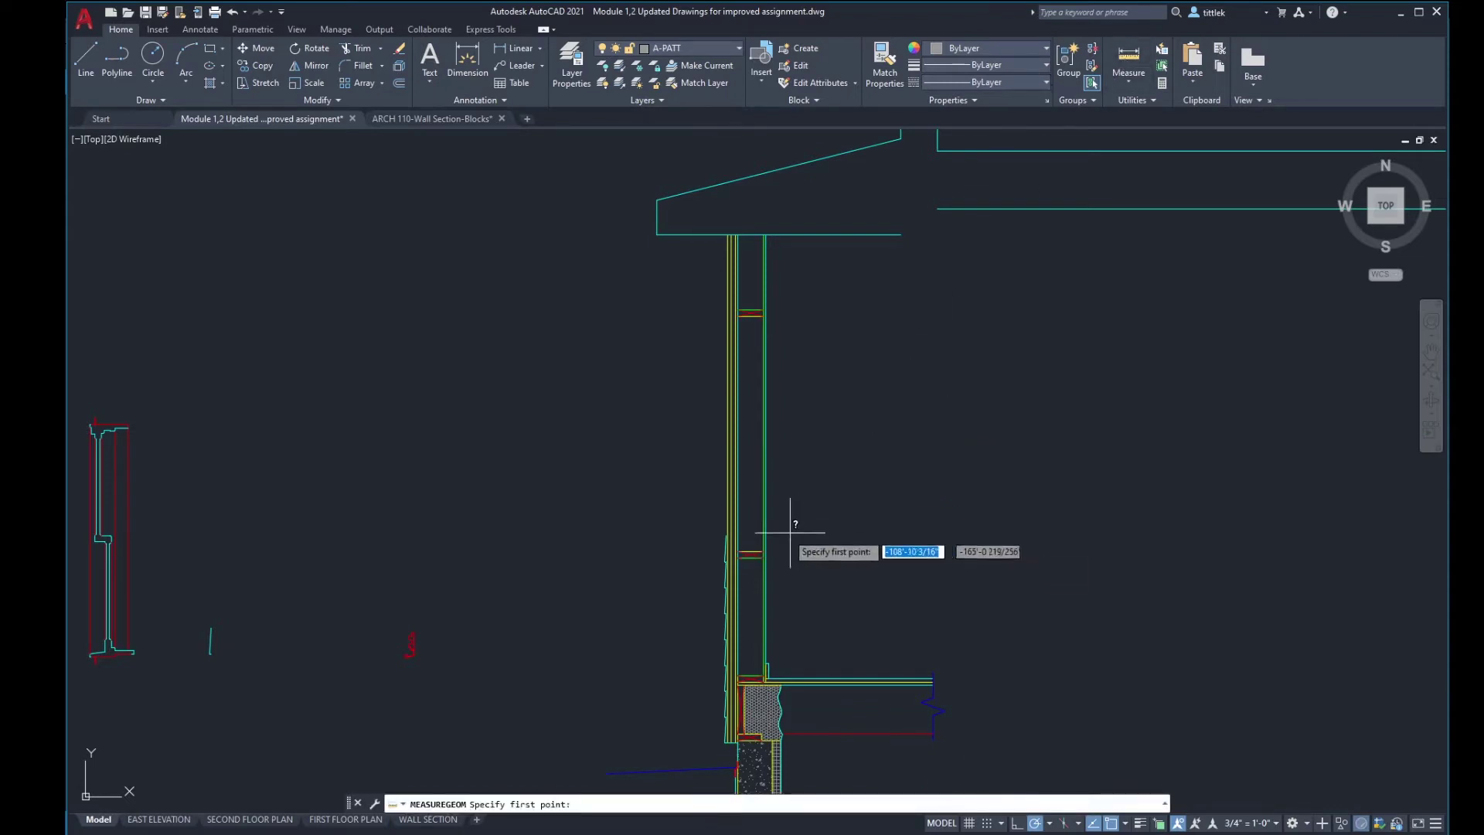
pyautogui.click(763, 572)
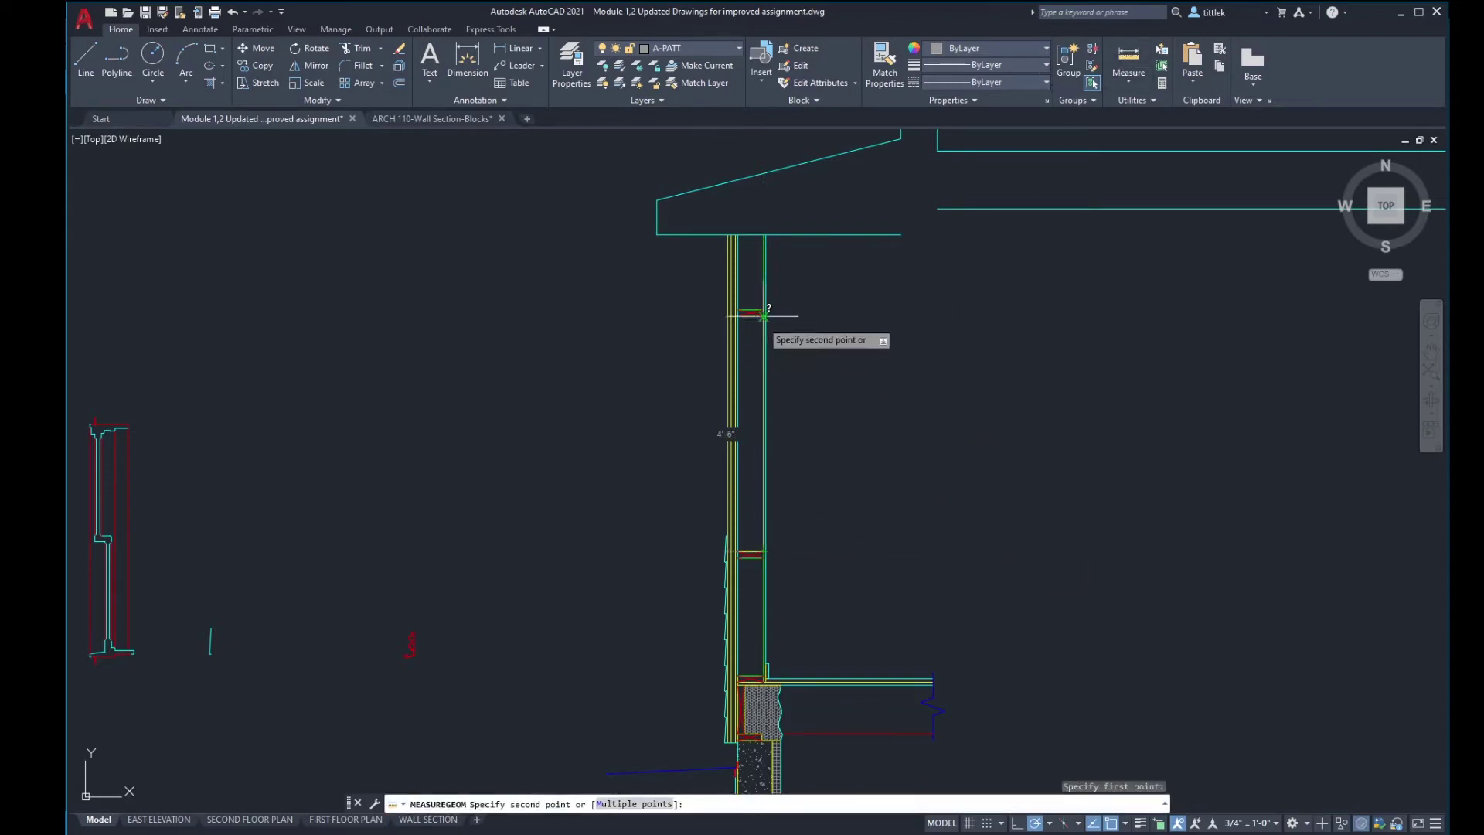
pyautogui.press('Escape')
pyautogui.press('Escape')
pyautogui.scroll(3, 785, 341)
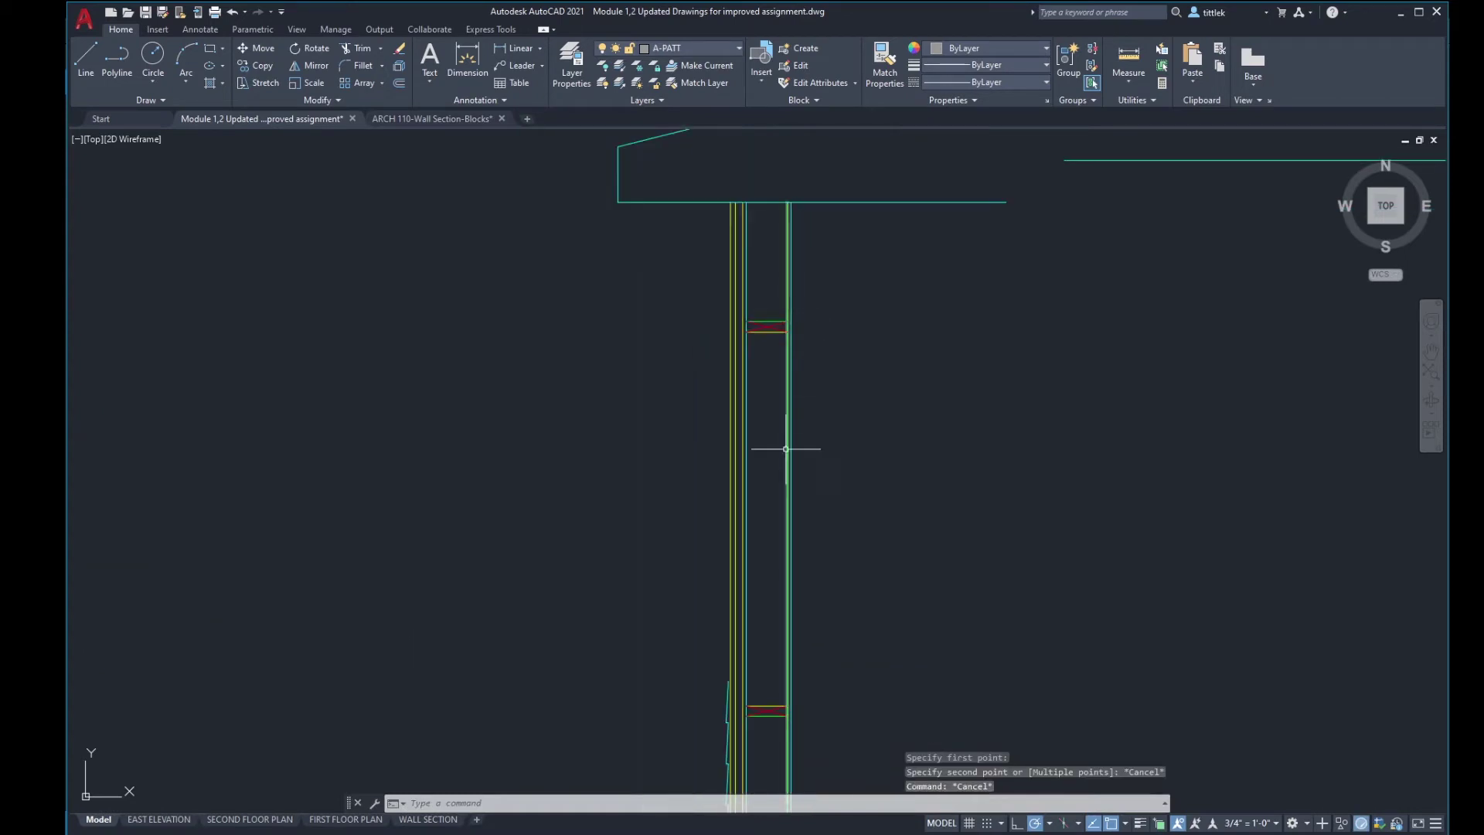
pyautogui.scroll(-2, 668, 389)
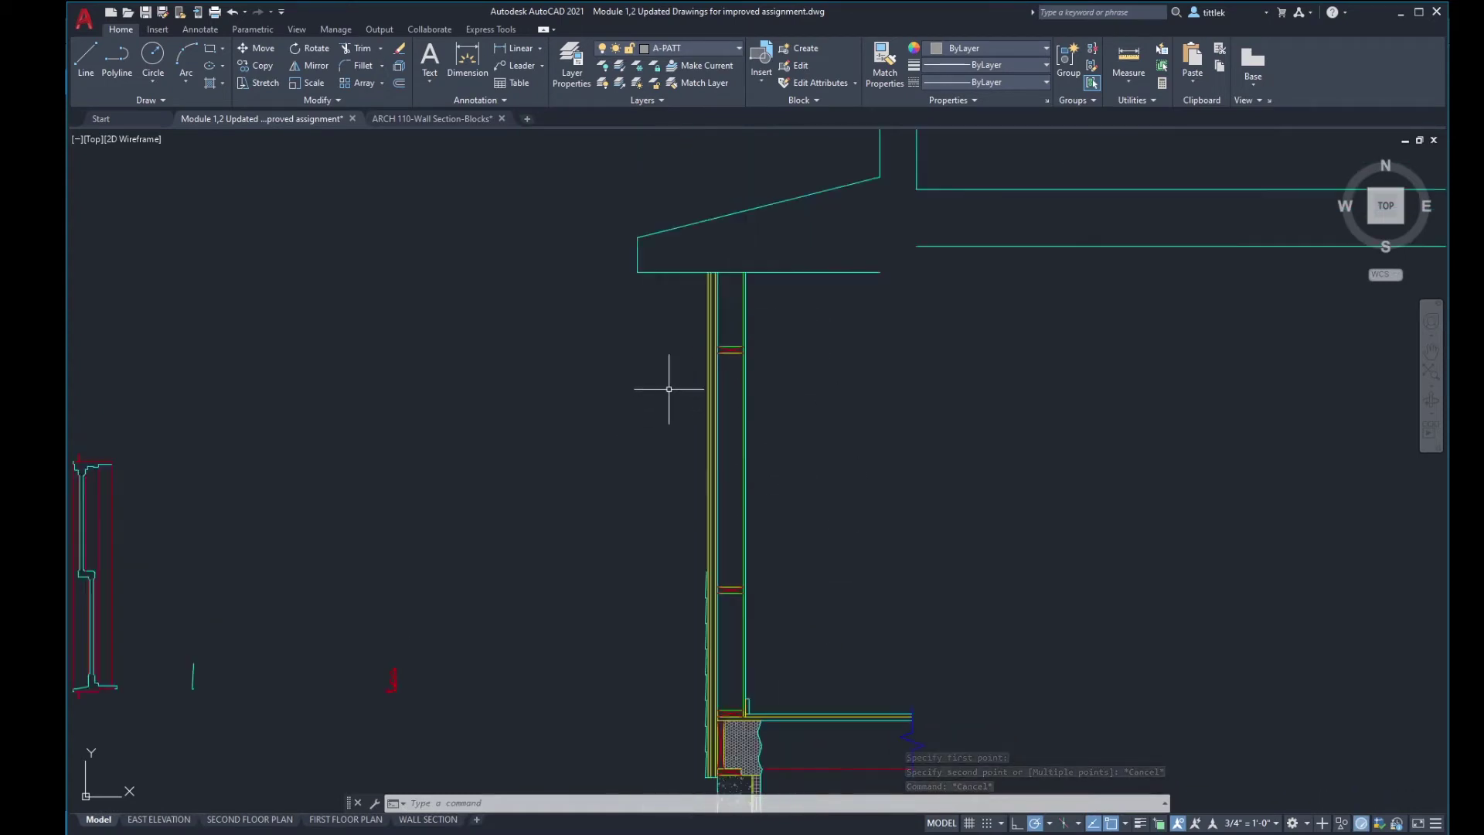
pyautogui.scroll(4, 745, 533)
# Step: Trim wall lines against the red blocking, undoing the first attempt and trimming at the upper blocking
pyautogui.write('tr')
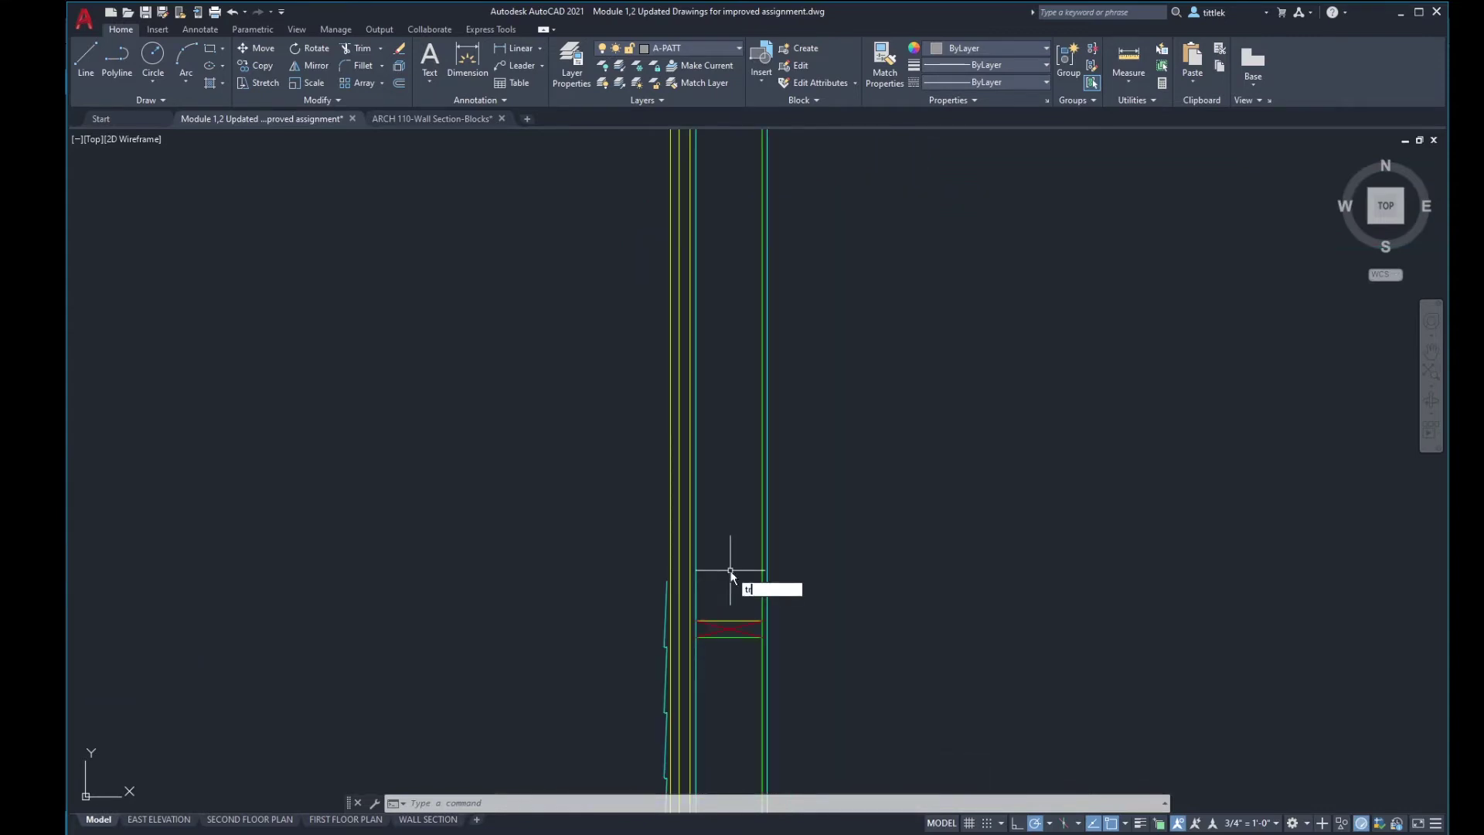
pyautogui.press('Return')
pyautogui.scroll(3, 735, 616)
pyautogui.click(738, 628)
pyautogui.press('Return')
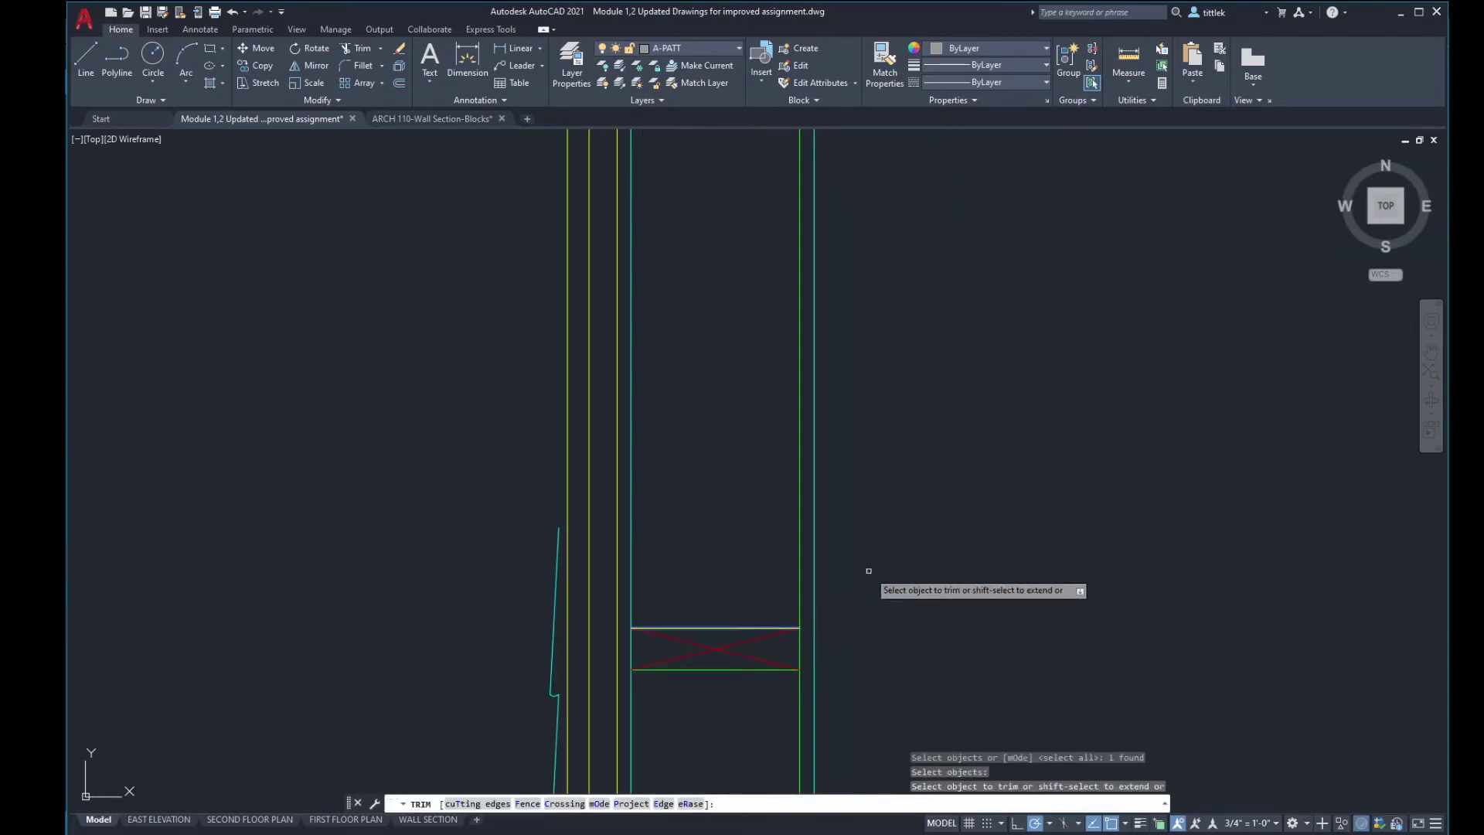
pyautogui.click(868, 570)
pyautogui.click(471, 431)
pyautogui.scroll(-5, 719, 608)
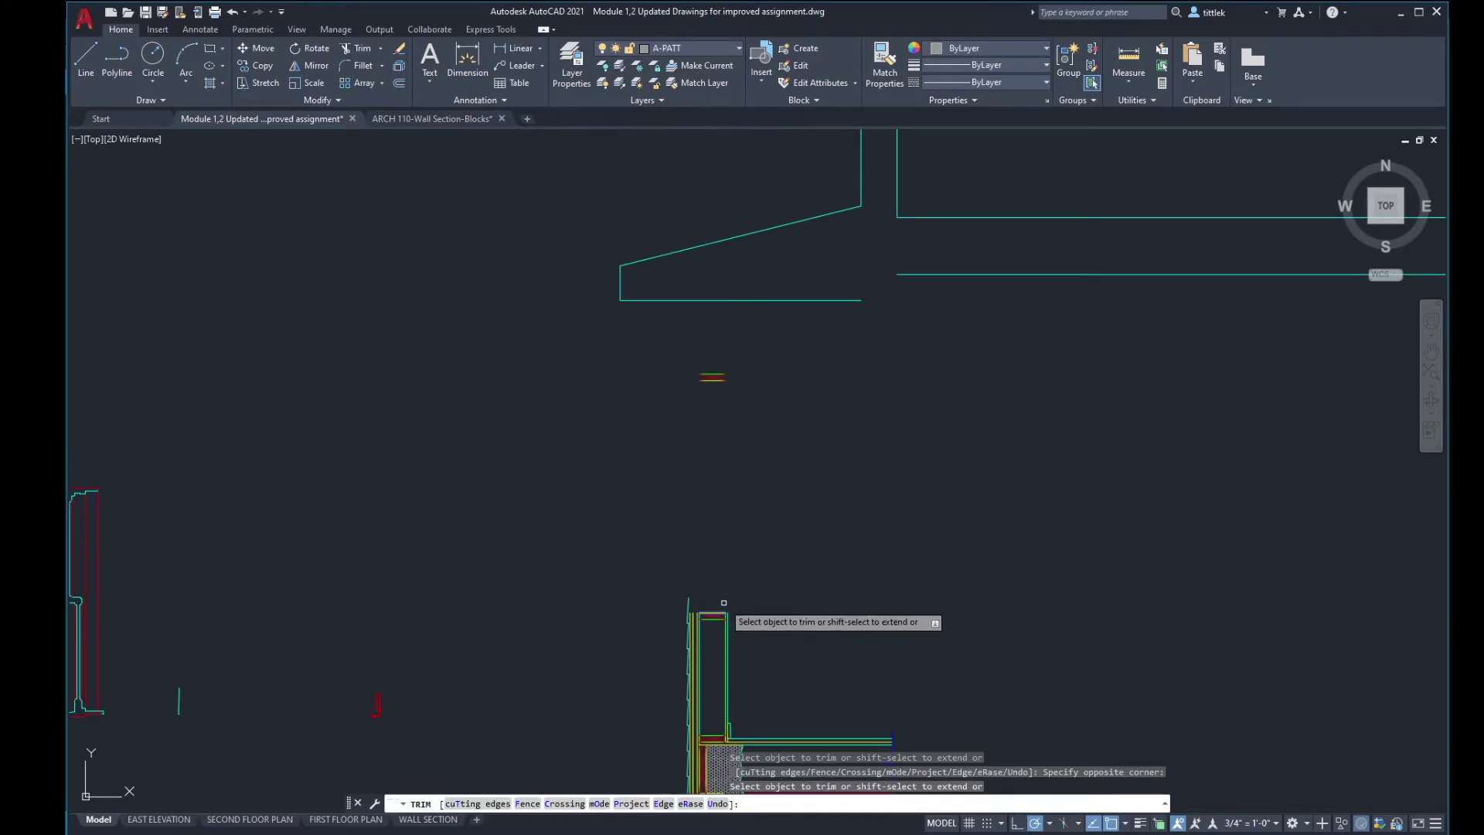
pyautogui.hotkey('ctrl', 'z')
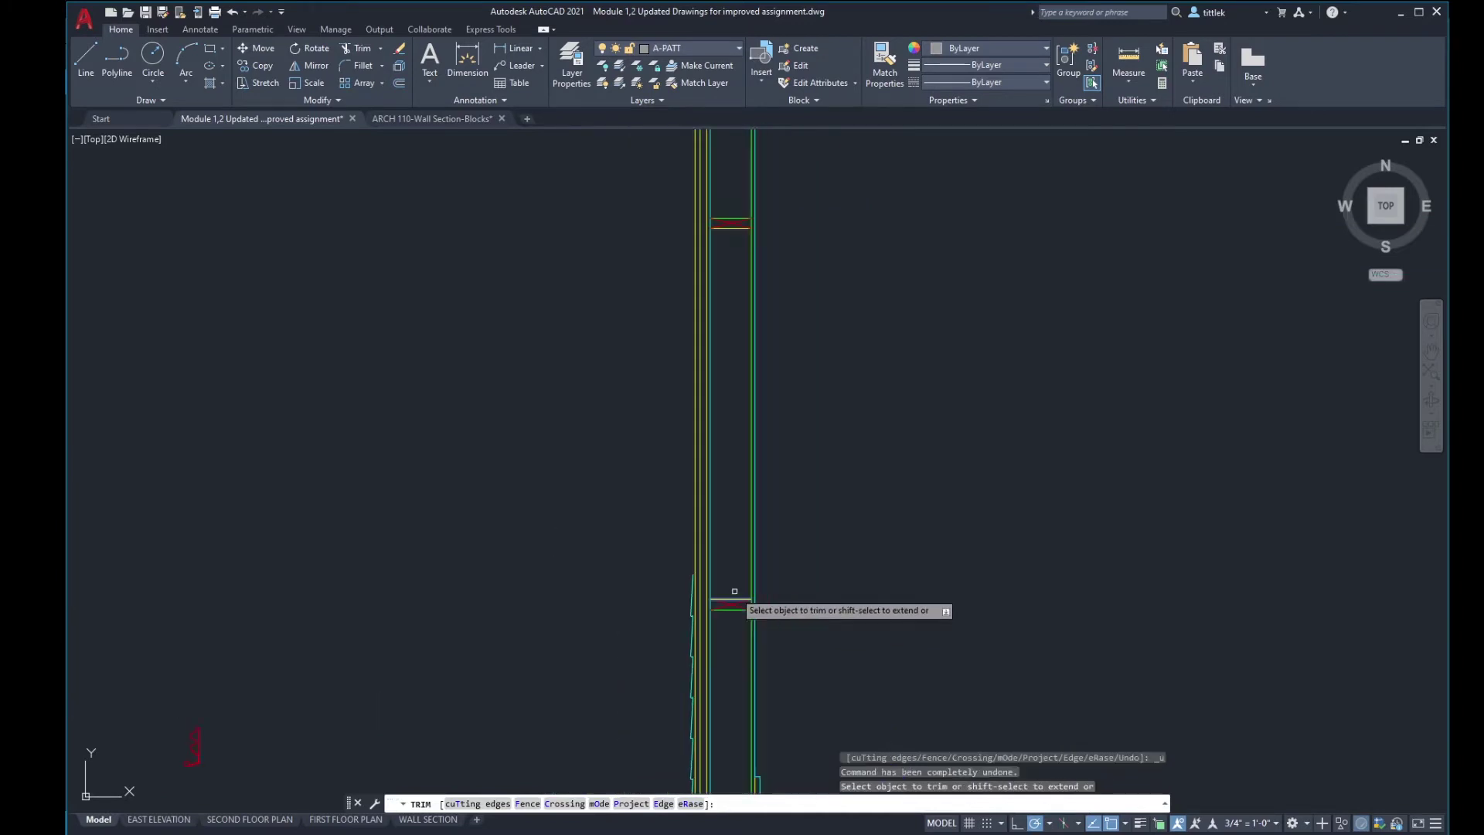
pyautogui.click(727, 228)
pyautogui.press('Escape')
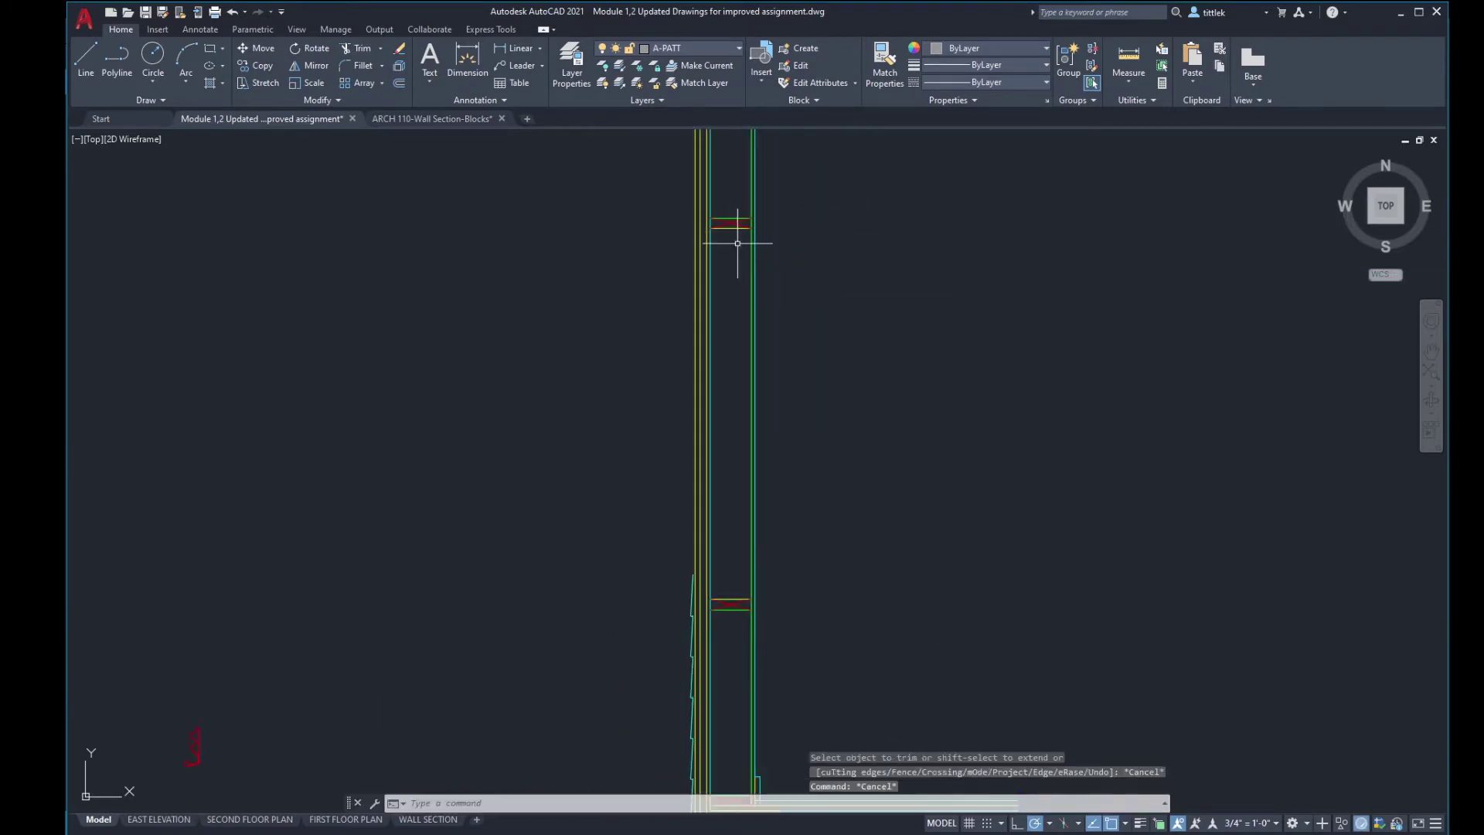
# Step: Trim away the wall lines between the red bands, using the lower band as cutting edge
pyautogui.write('tr')
pyautogui.press('Return')
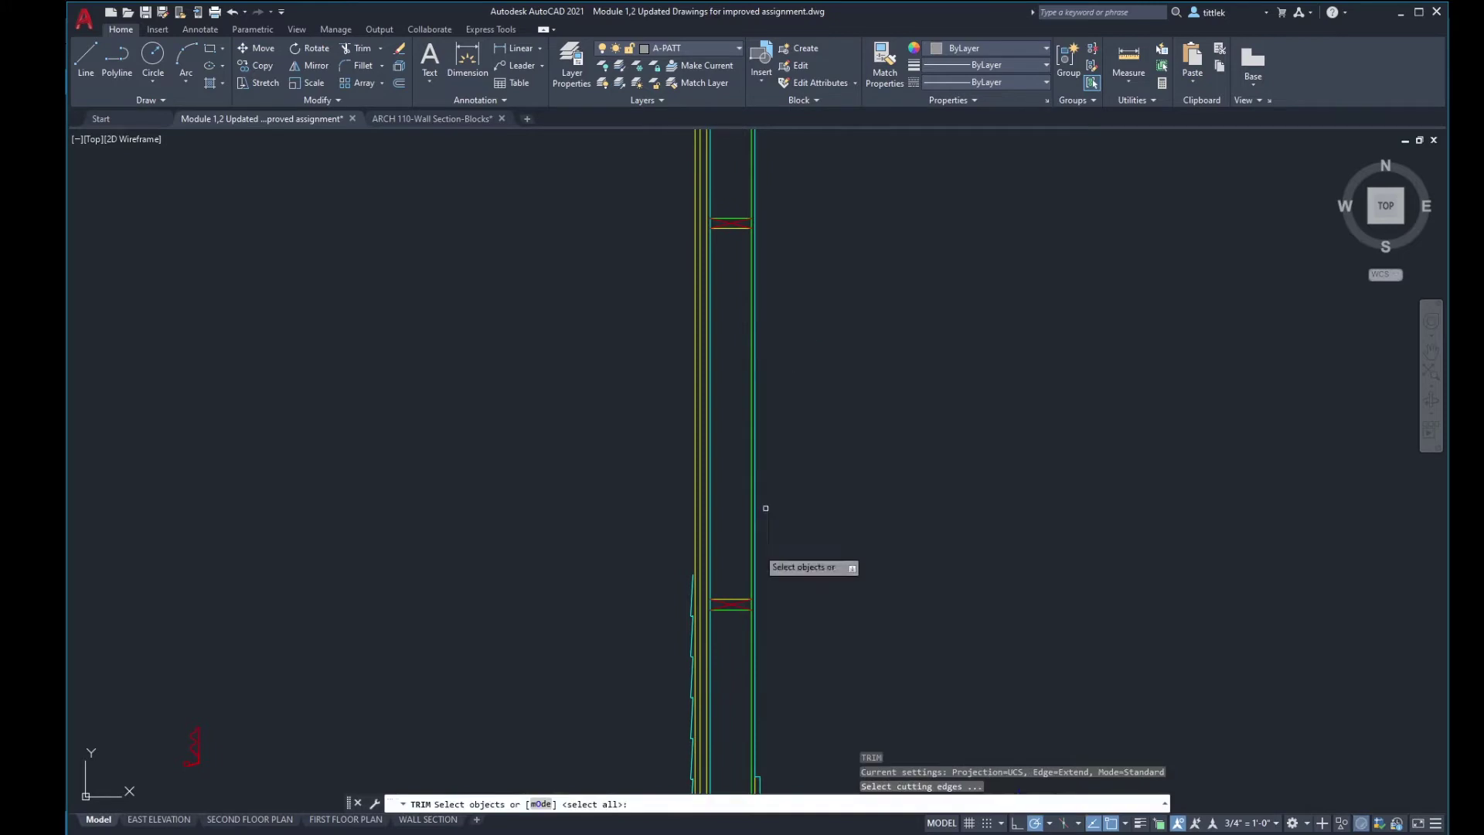
pyautogui.click(730, 600)
pyautogui.press('Return')
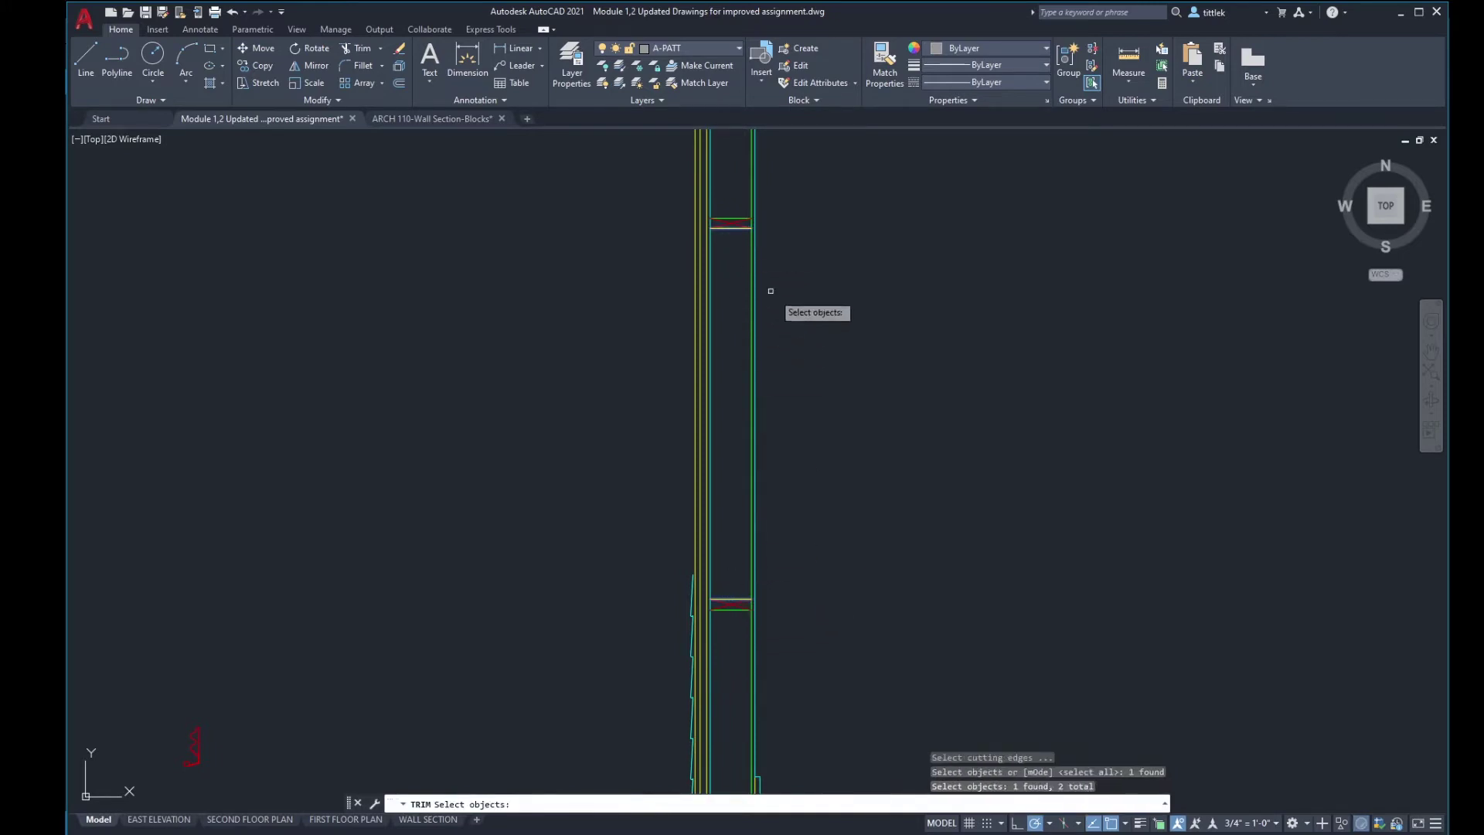
pyautogui.click(818, 323)
pyautogui.click(646, 299)
pyautogui.scroll(-3, 696, 441)
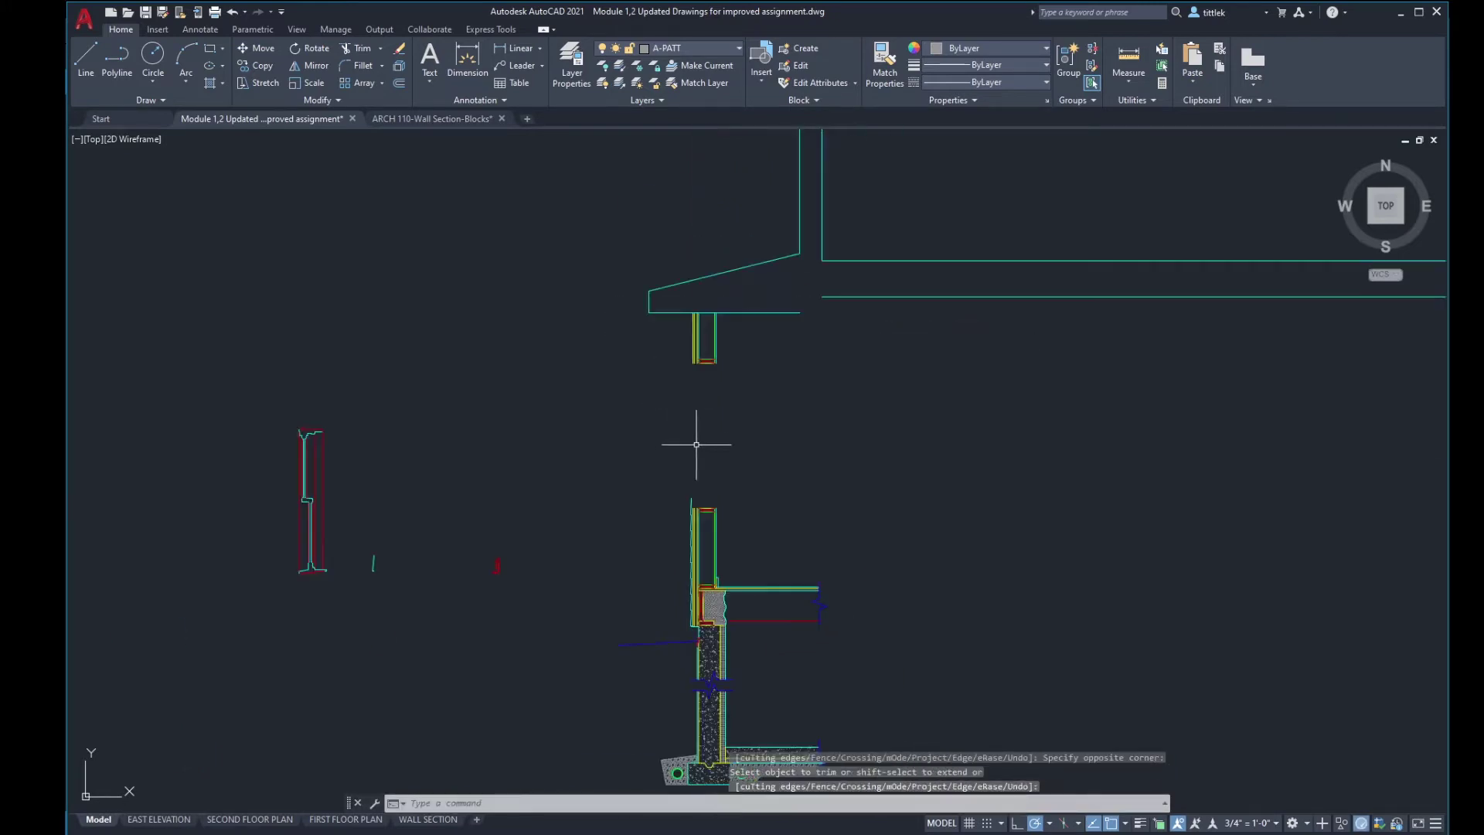
pyautogui.scroll(2, 700, 387)
pyautogui.moveTo(693, 563); pyautogui.dragTo(696, 396, button='middle')
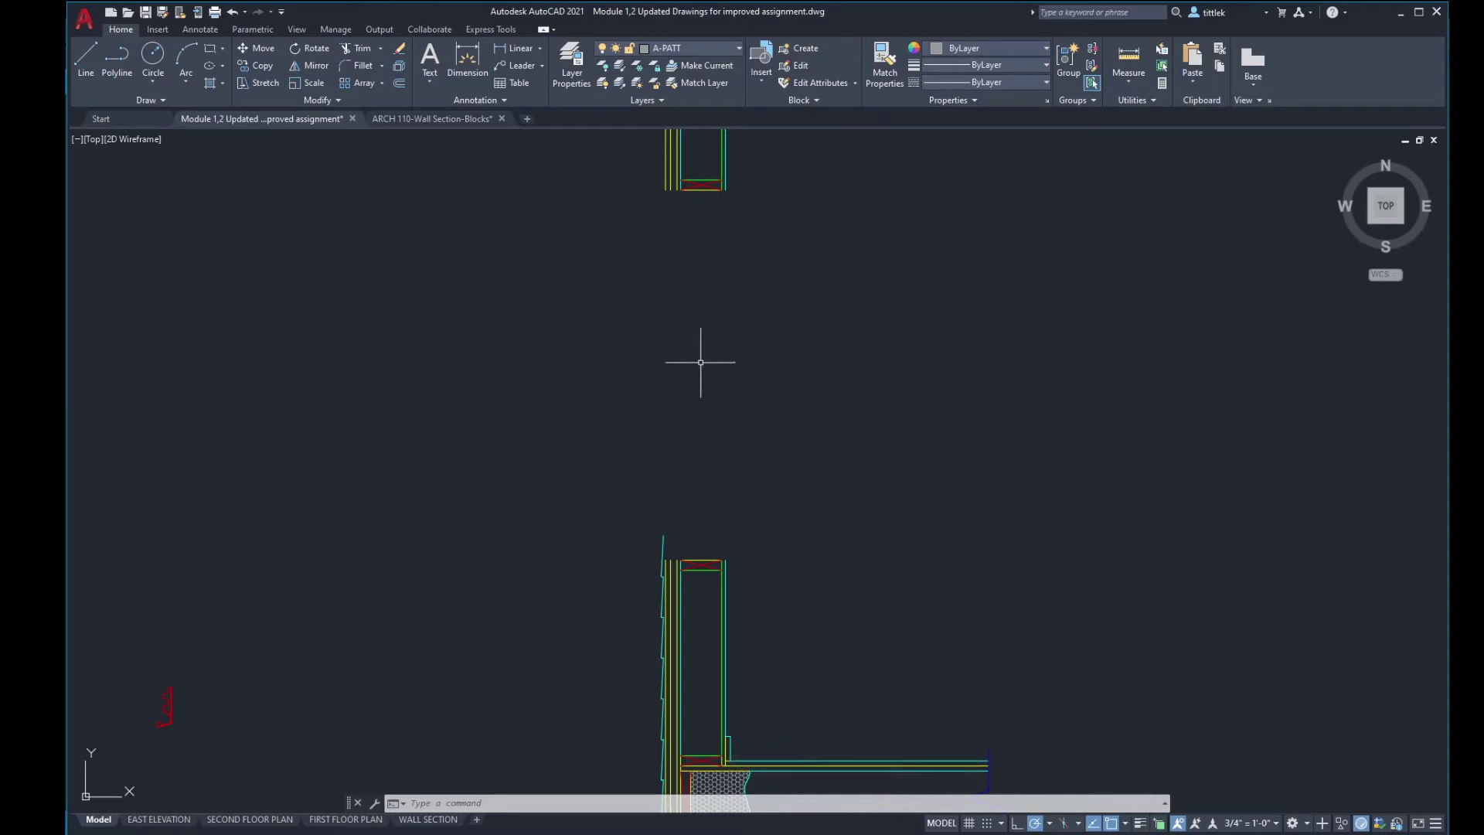
# Step: Restart the trim to look at the trim mode options, then cancel it
pyautogui.press('Return')
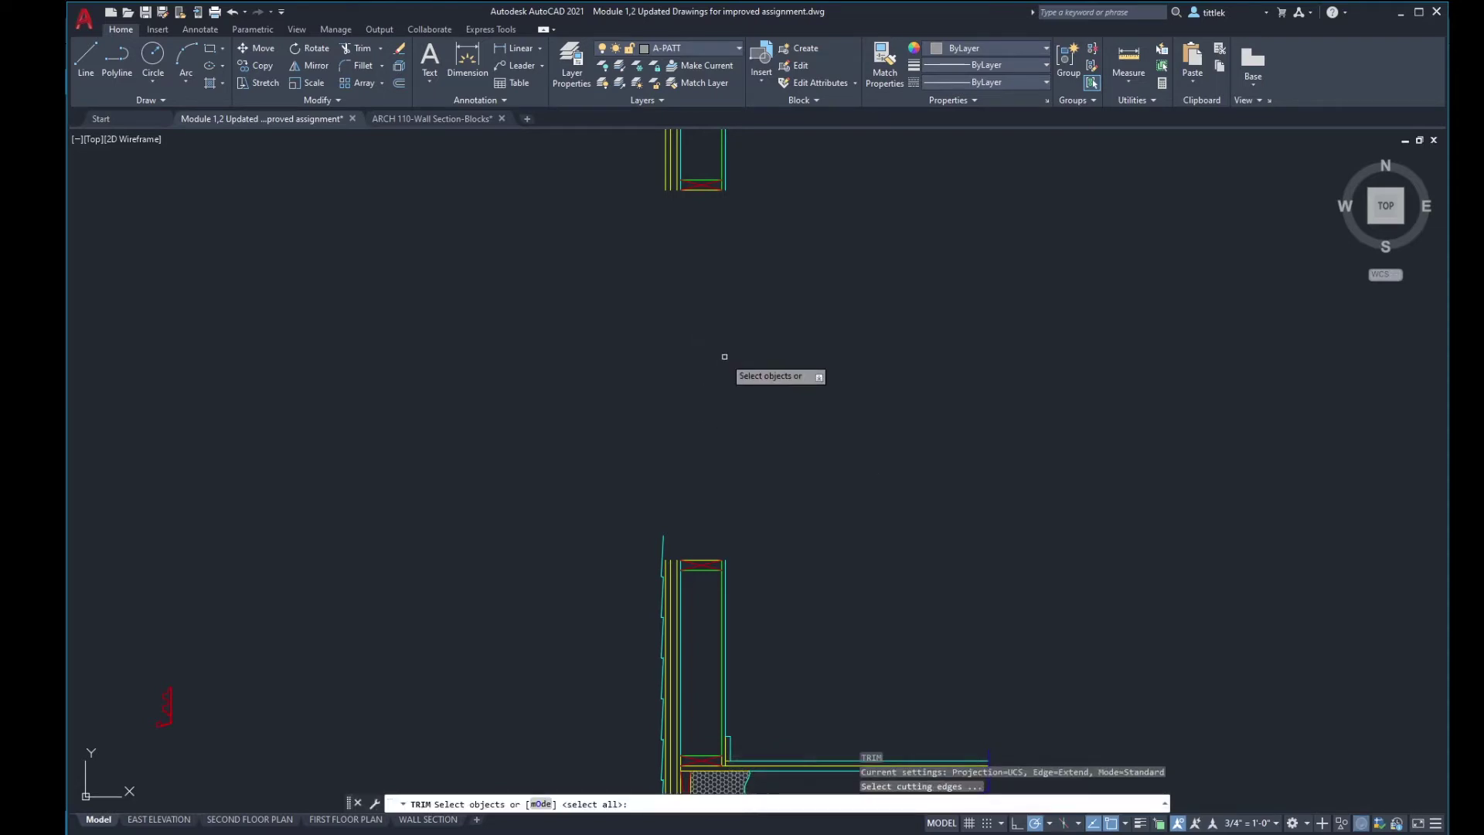
pyautogui.click(541, 804)
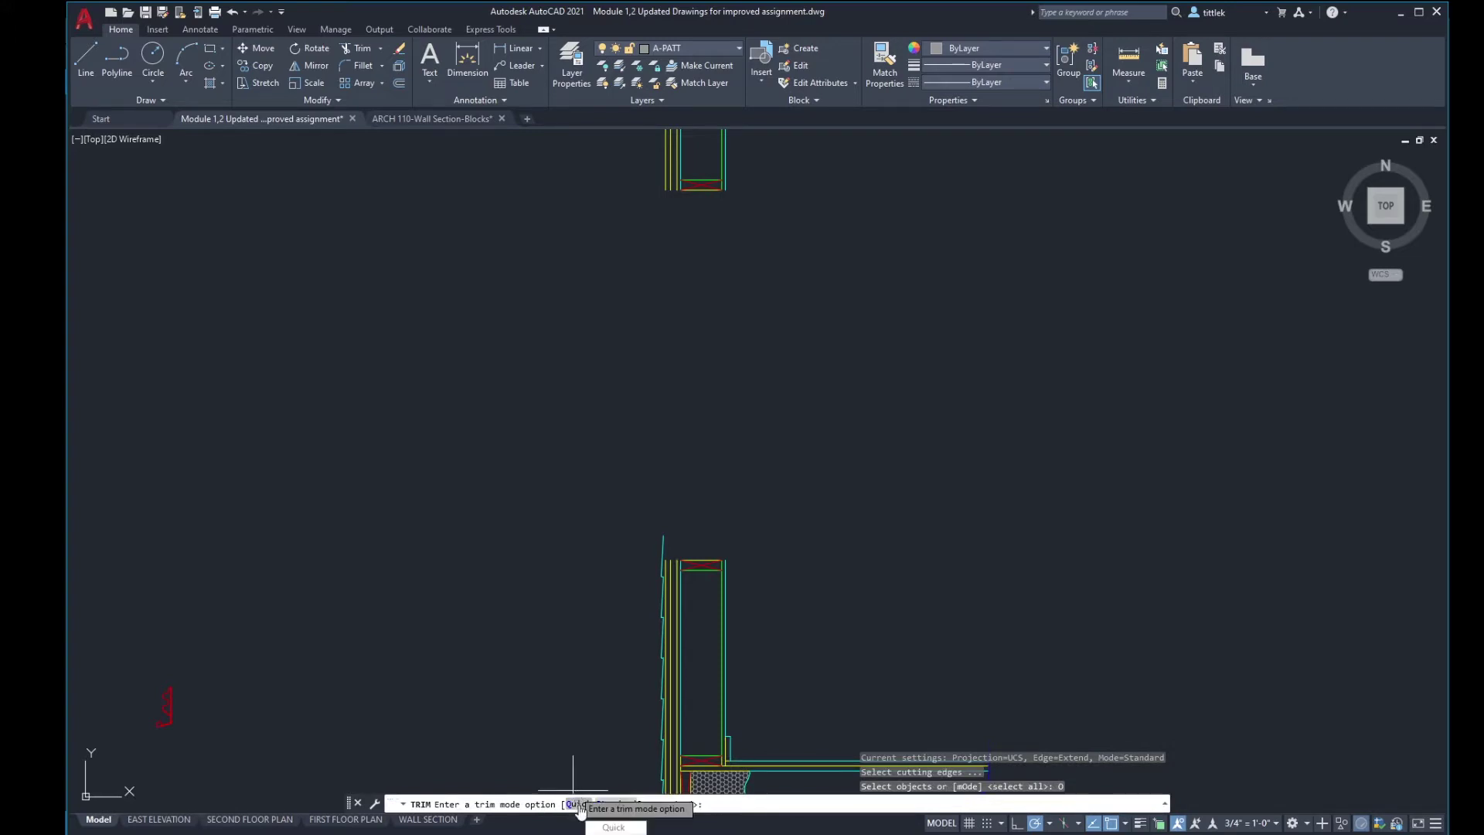
pyautogui.press('Escape')
pyautogui.press('Escape')
pyautogui.press('Escape')
pyautogui.scroll(2, 686, 572)
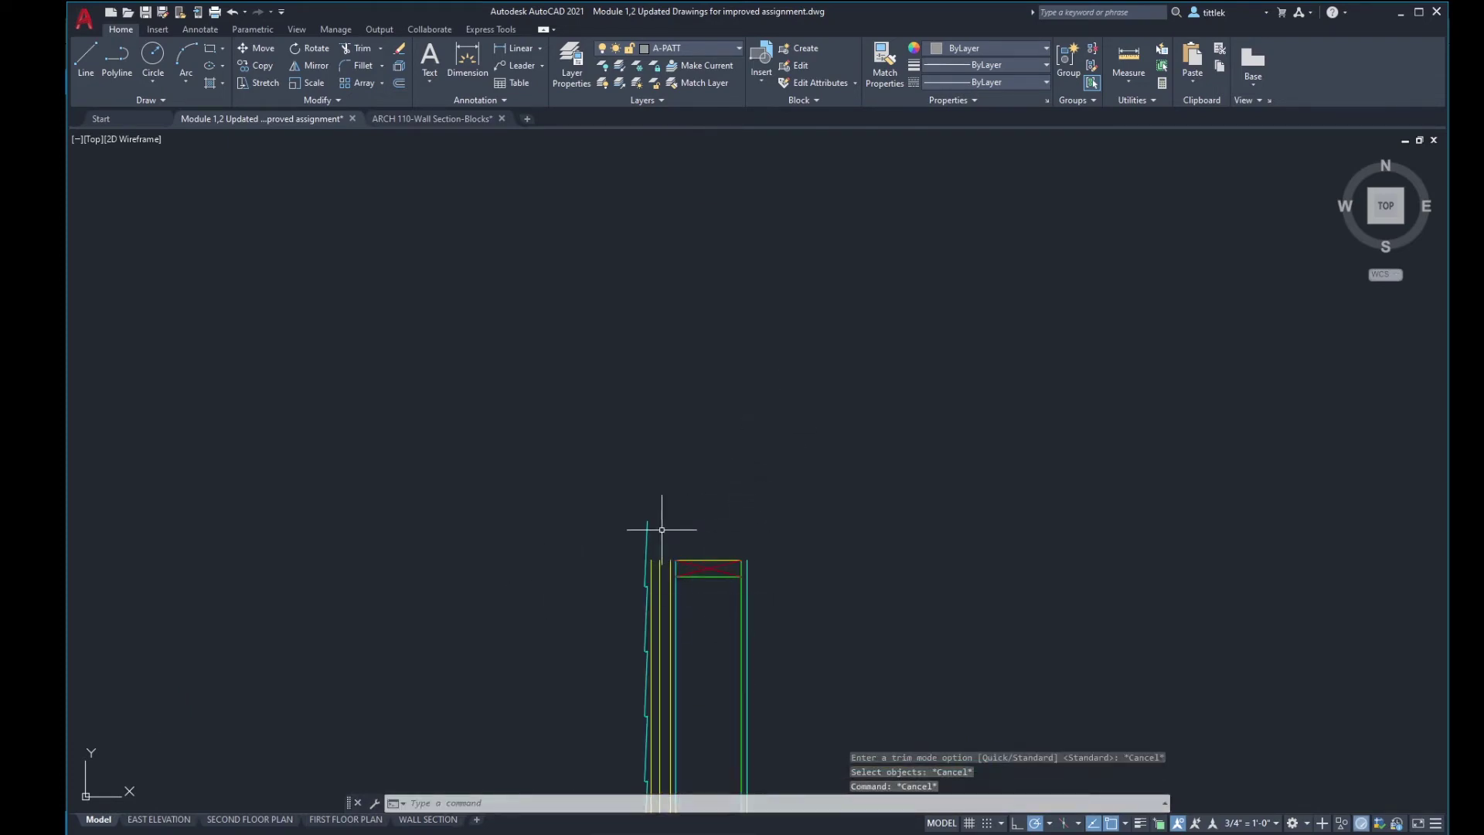
pyautogui.scroll(-3, 680, 530)
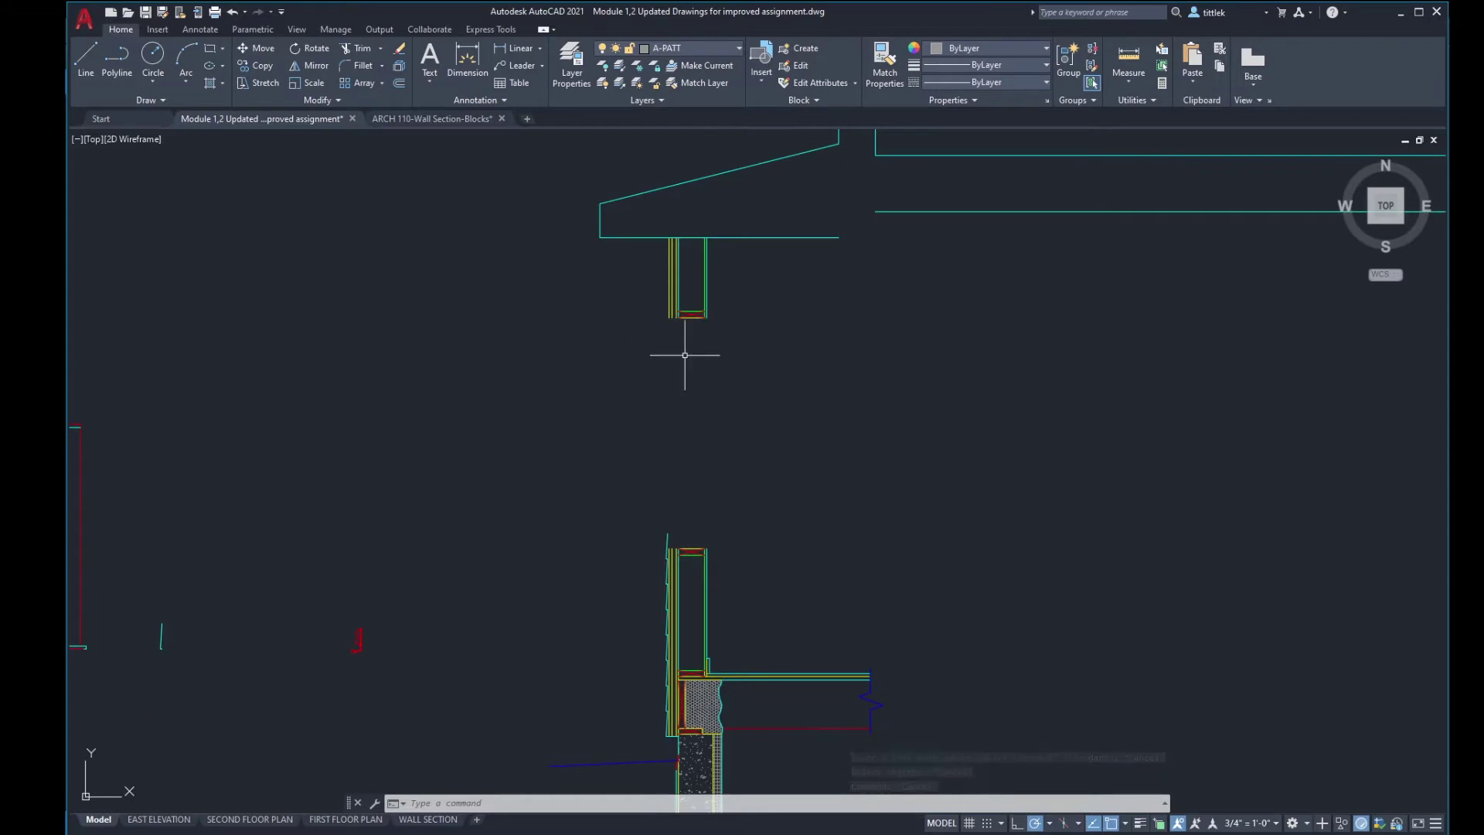
pyautogui.scroll(3, 650, 467)
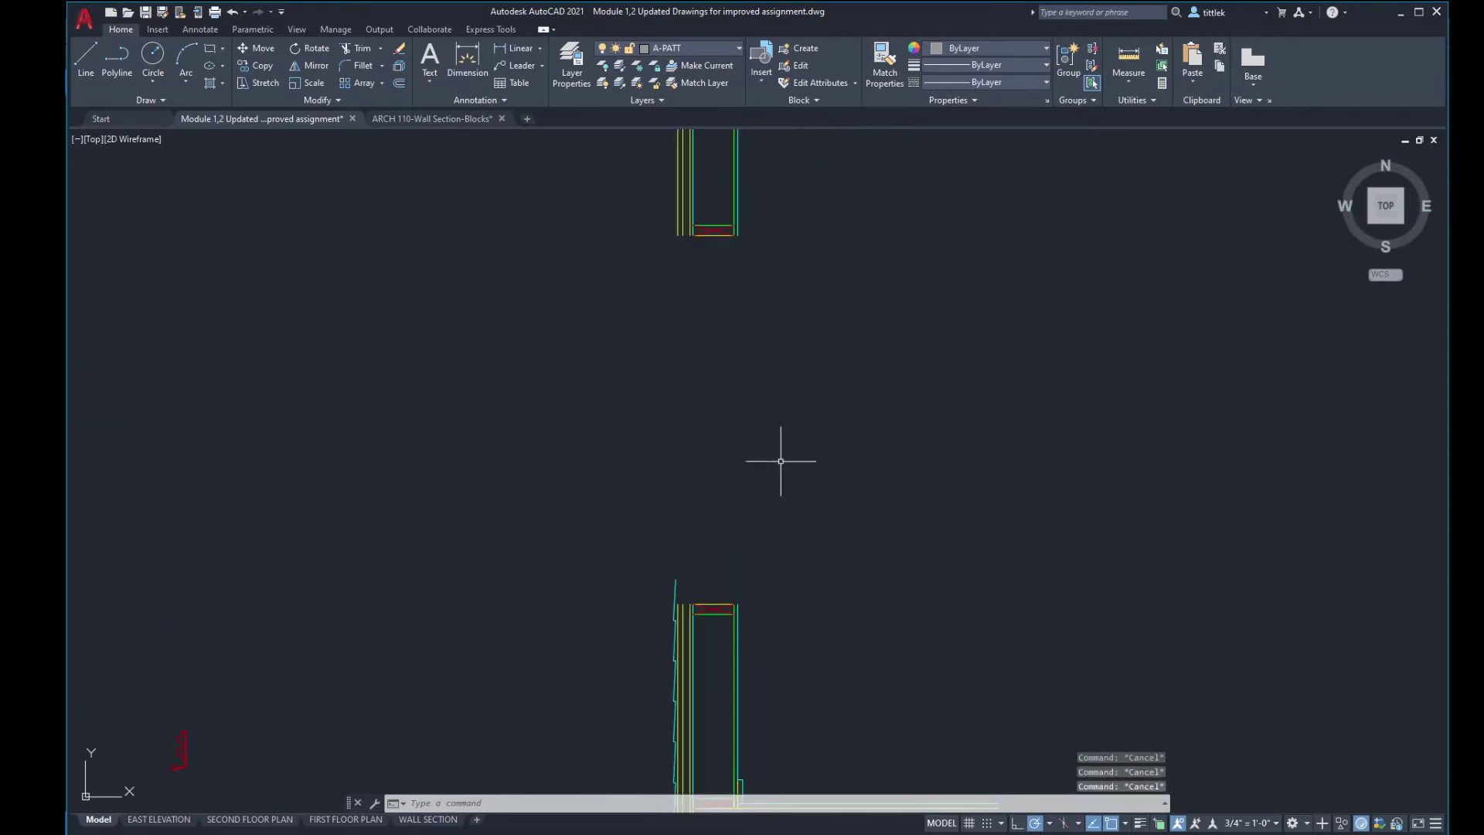
pyautogui.moveTo(715, 277)
pyautogui.mouseDown(button='middle')
pyautogui.moveTo(735, 441)
pyautogui.moveTo(752, 295)
pyautogui.mouseUp(button='middle')
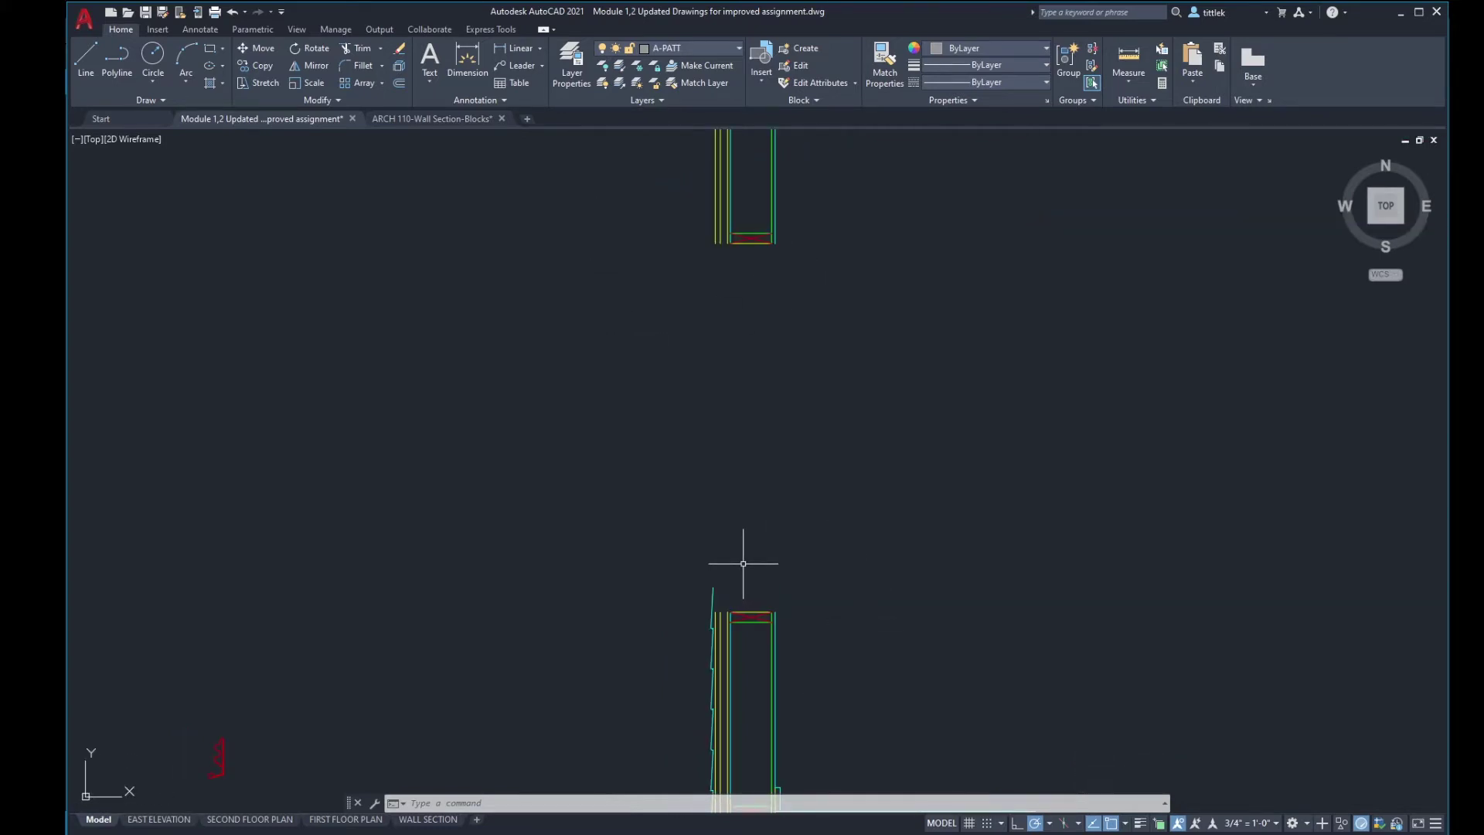
pyautogui.scroll(-2, 767, 501)
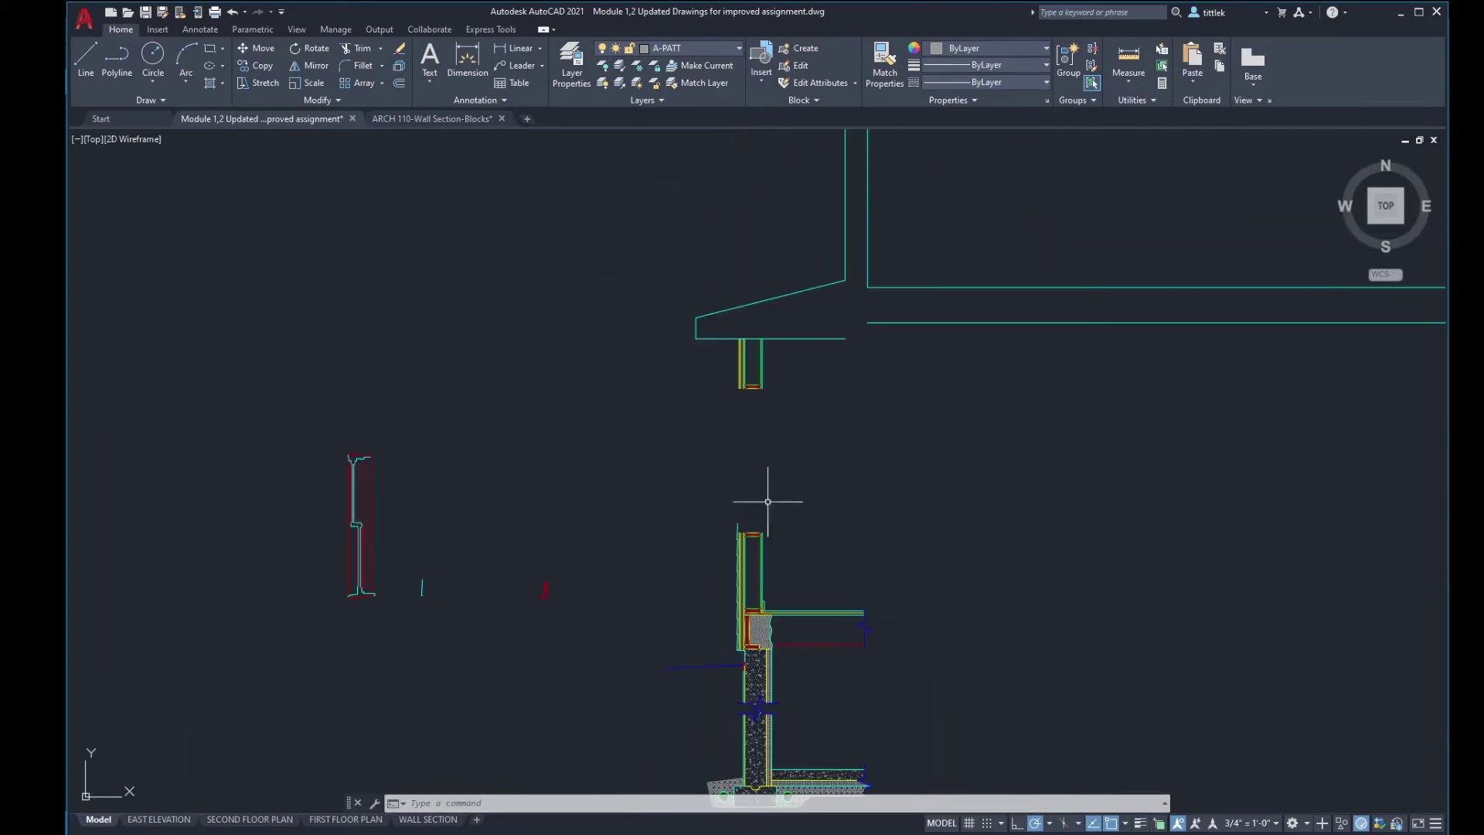
pyautogui.scroll(2, 306, 573)
pyautogui.scroll(2, 345, 606)
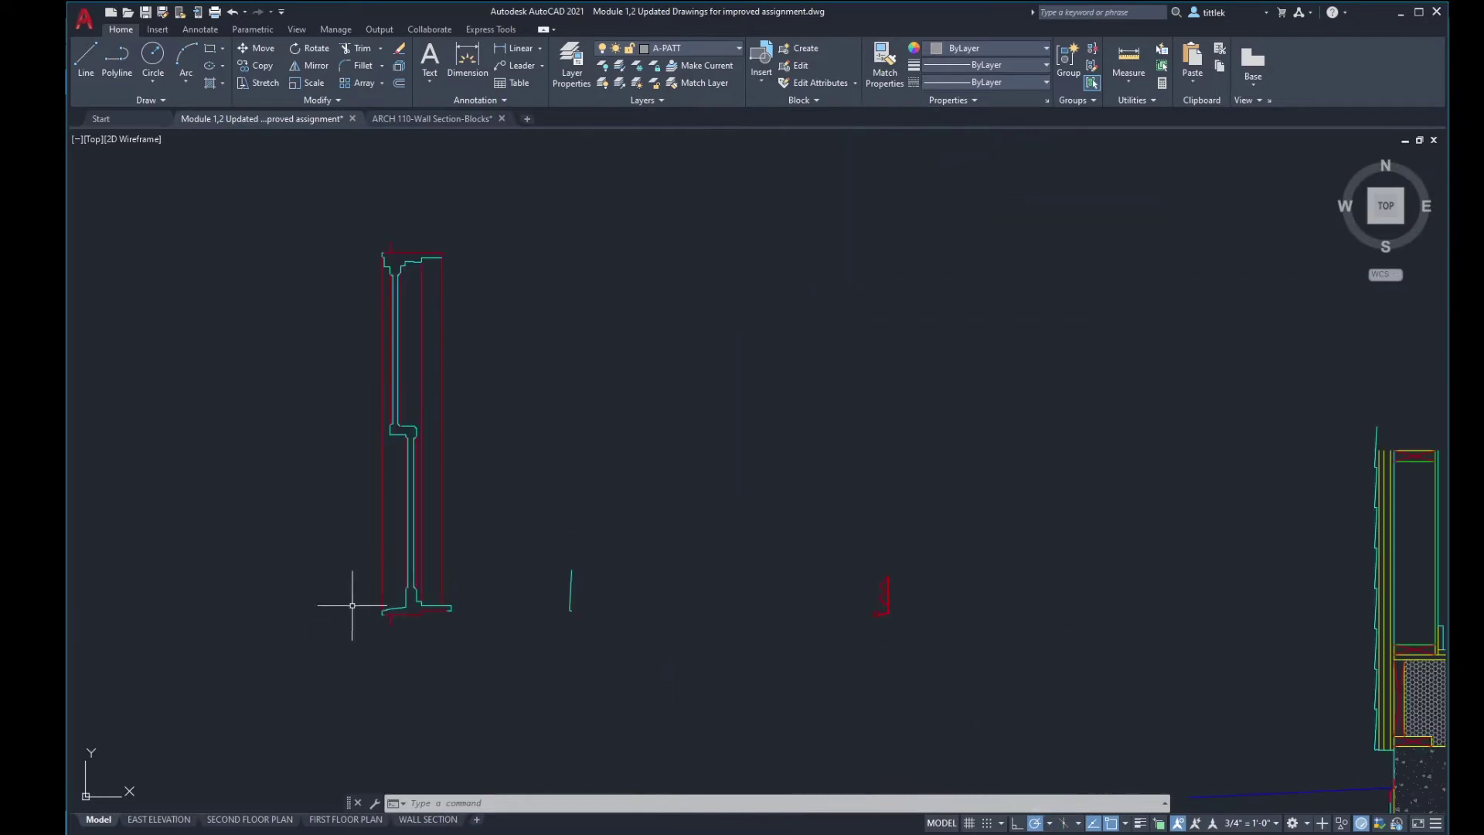
pyautogui.moveTo(393, 532); pyautogui.dragTo(580, 543, button='middle')
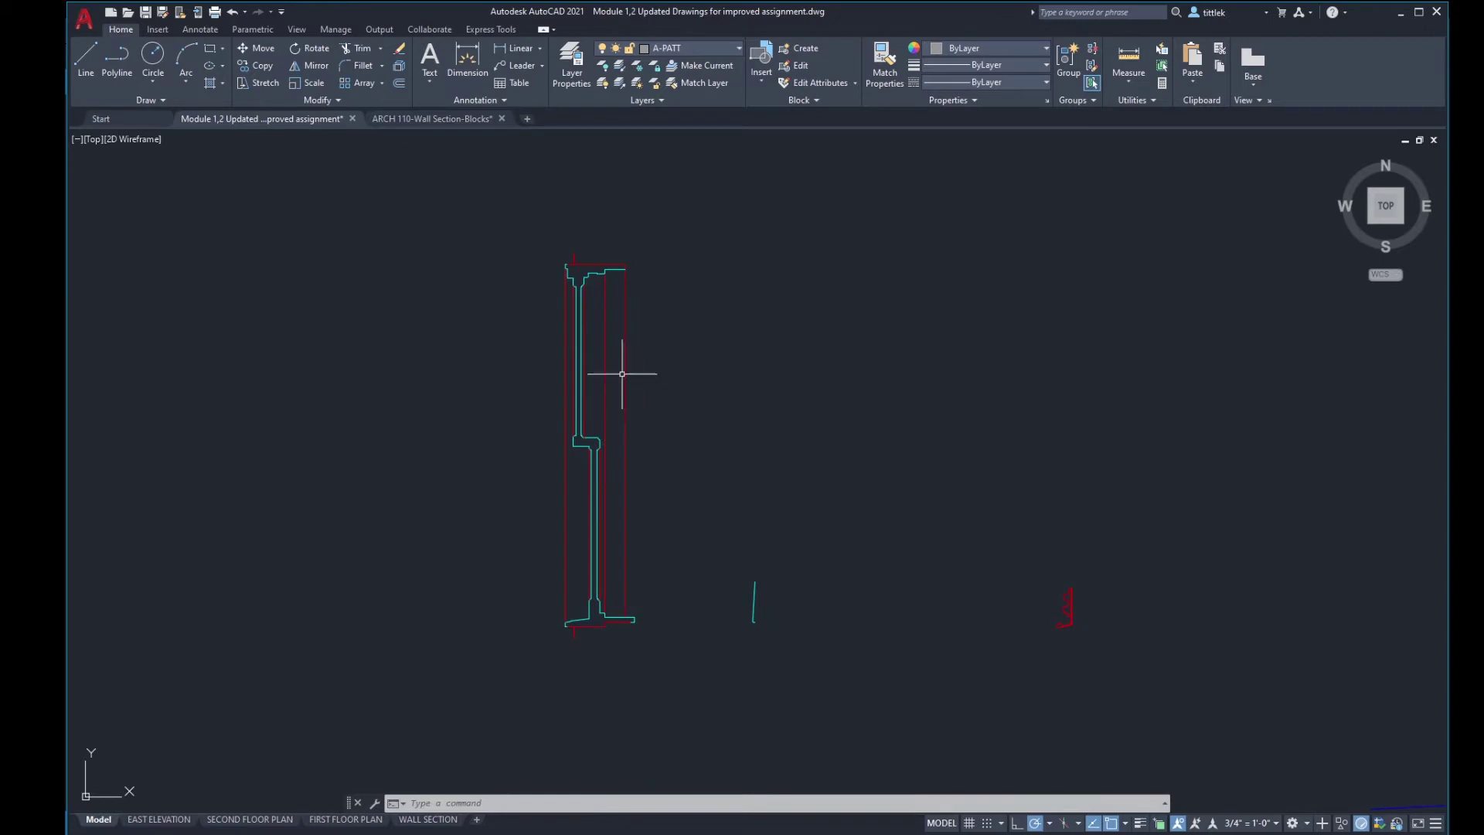
pyautogui.scroll(2, 596, 235)
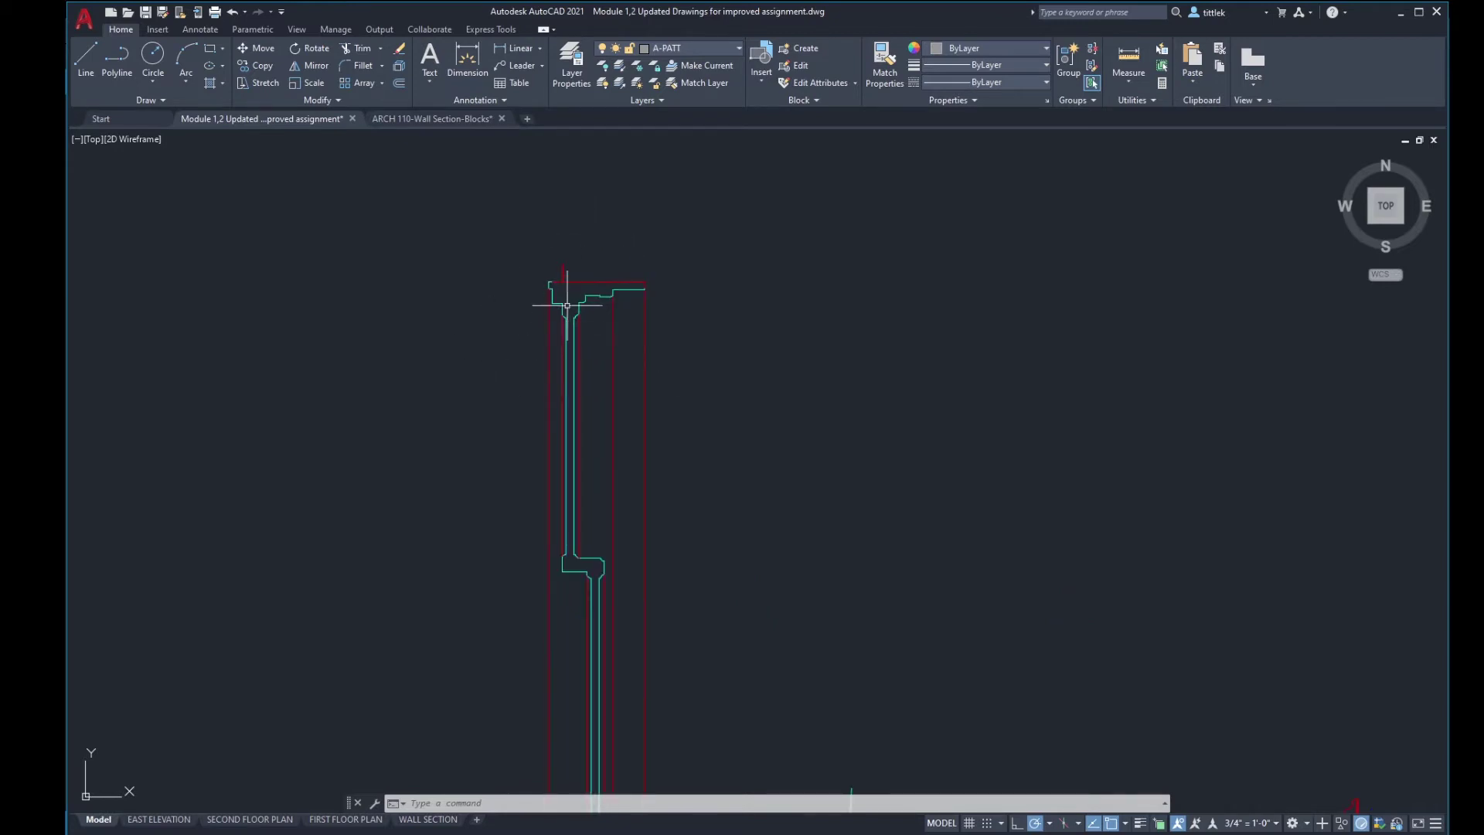
pyautogui.scroll(-2, 582, 288)
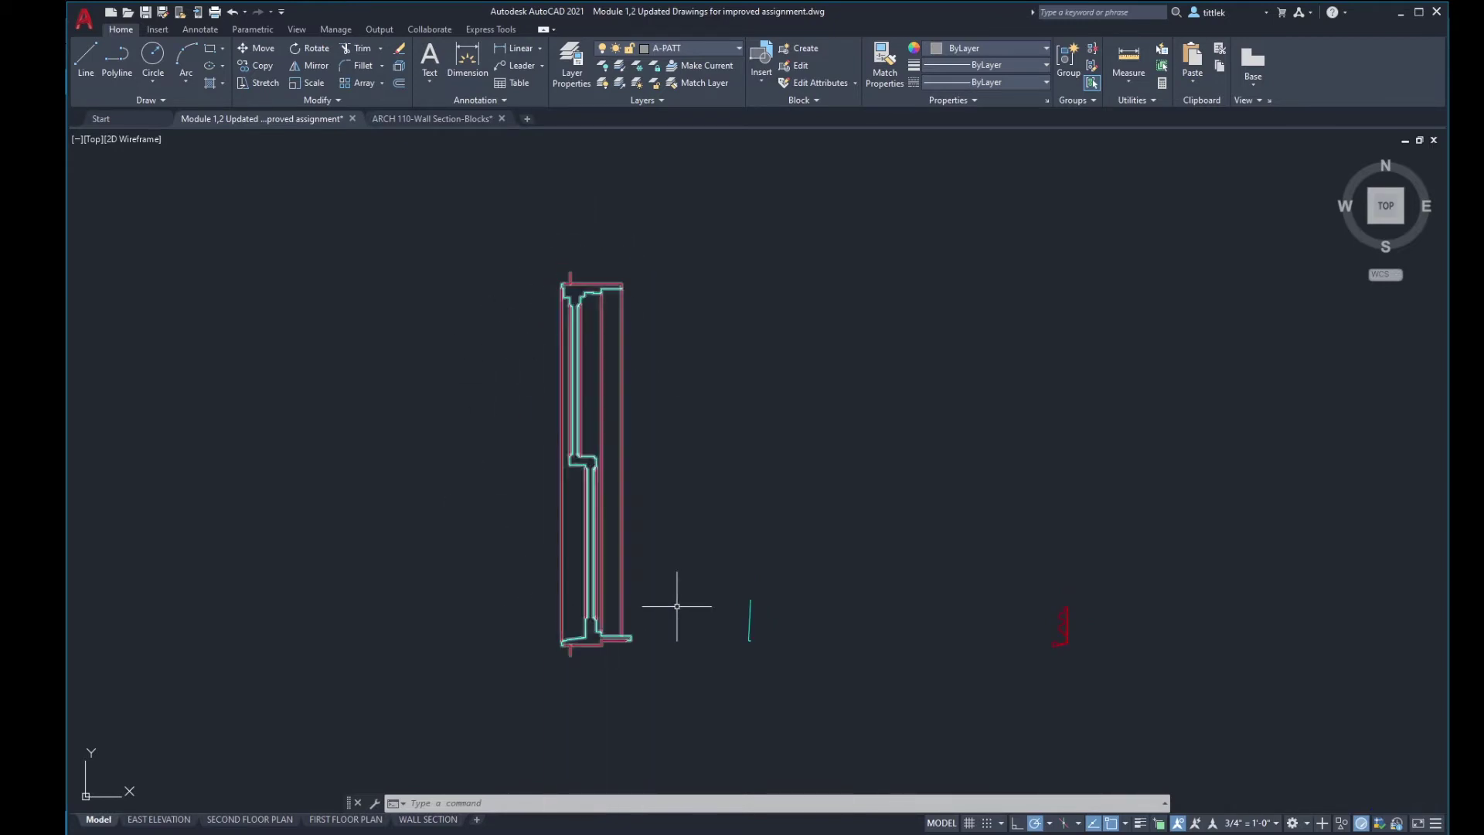
pyautogui.scroll(4, 548, 282)
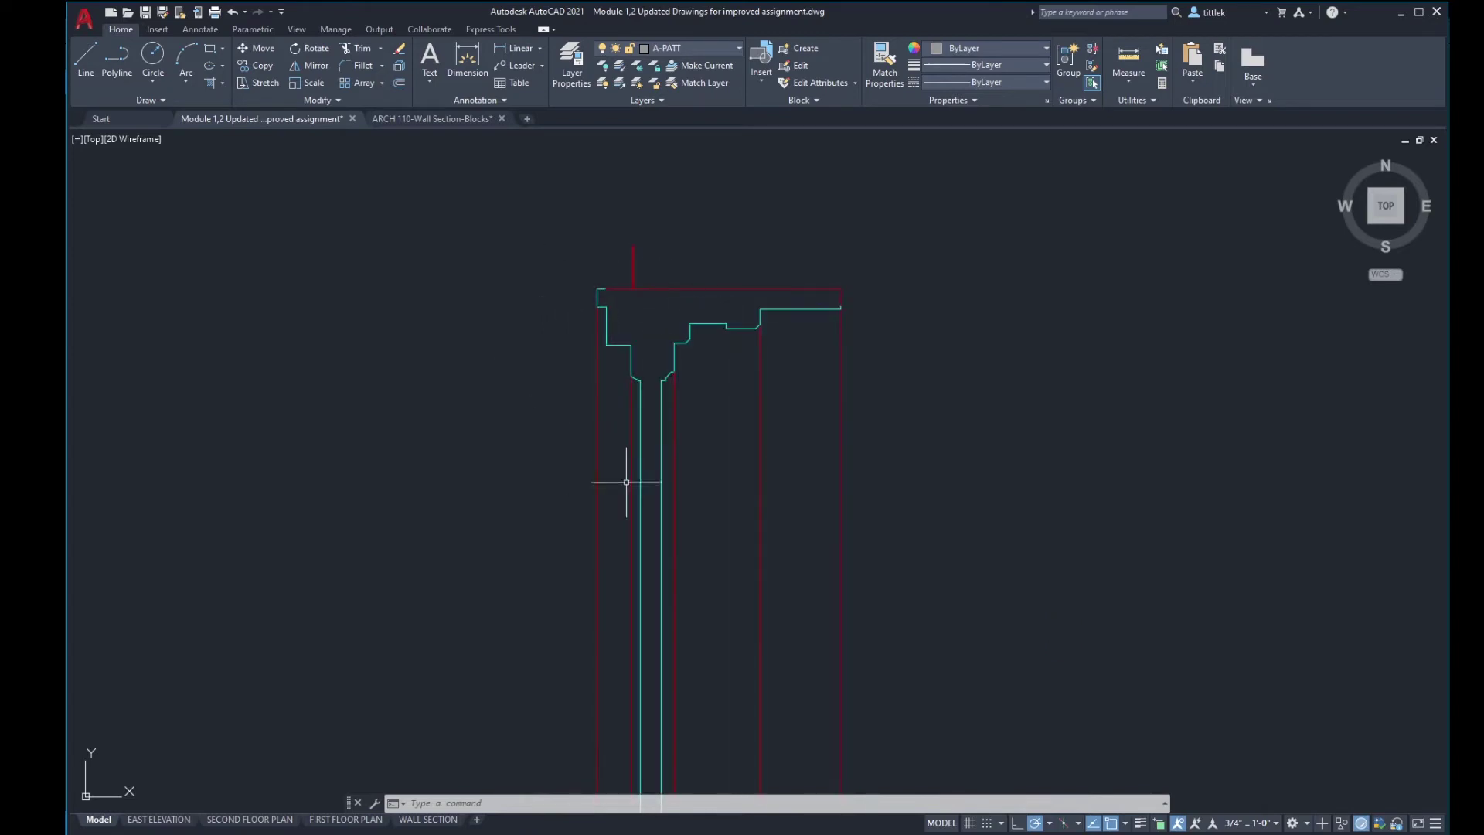
pyautogui.scroll(-4, 647, 372)
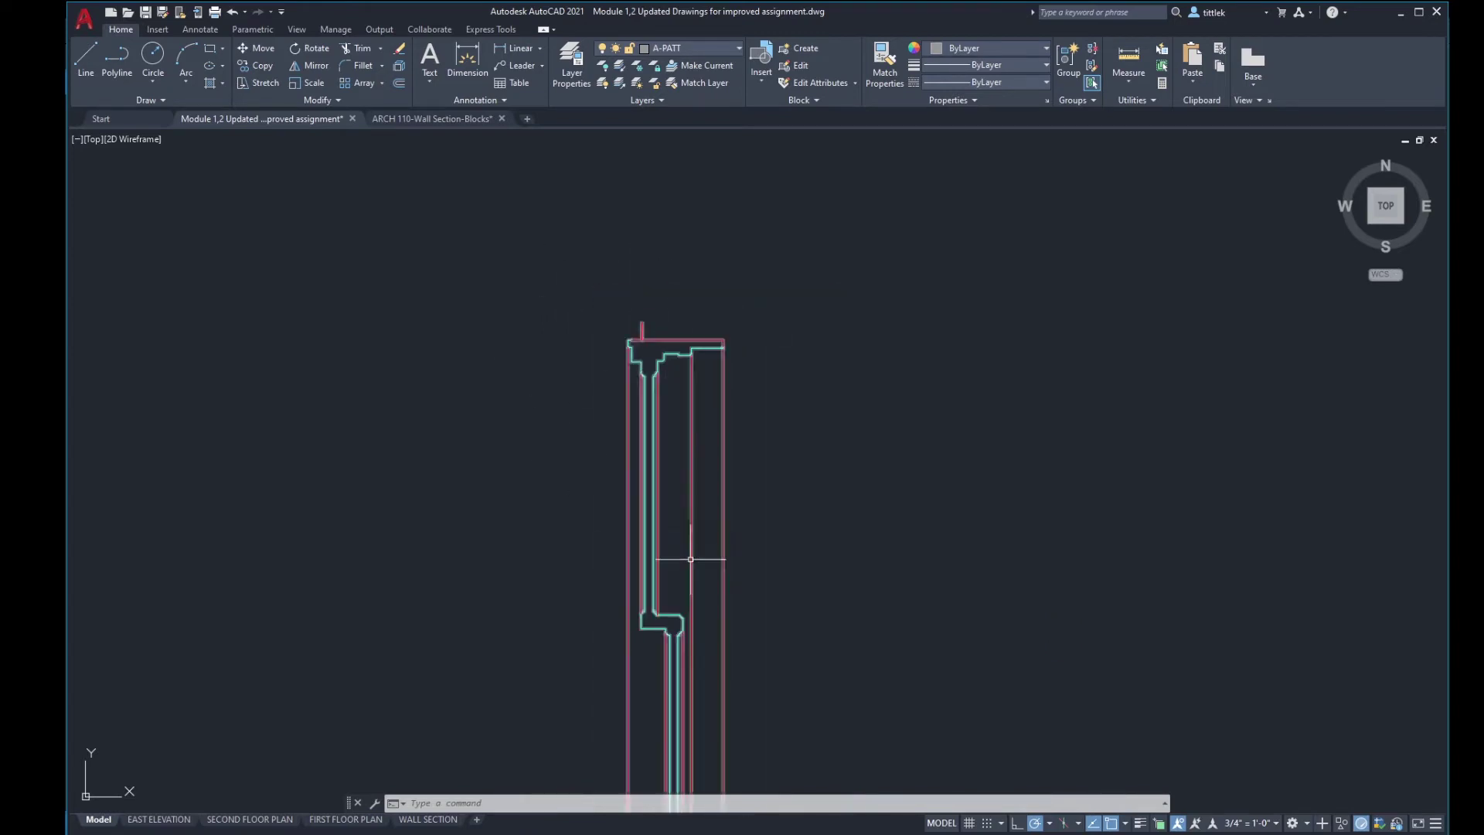
pyautogui.moveTo(671, 582); pyautogui.dragTo(663, 441, button='middle')
pyautogui.scroll(-2, 664, 431)
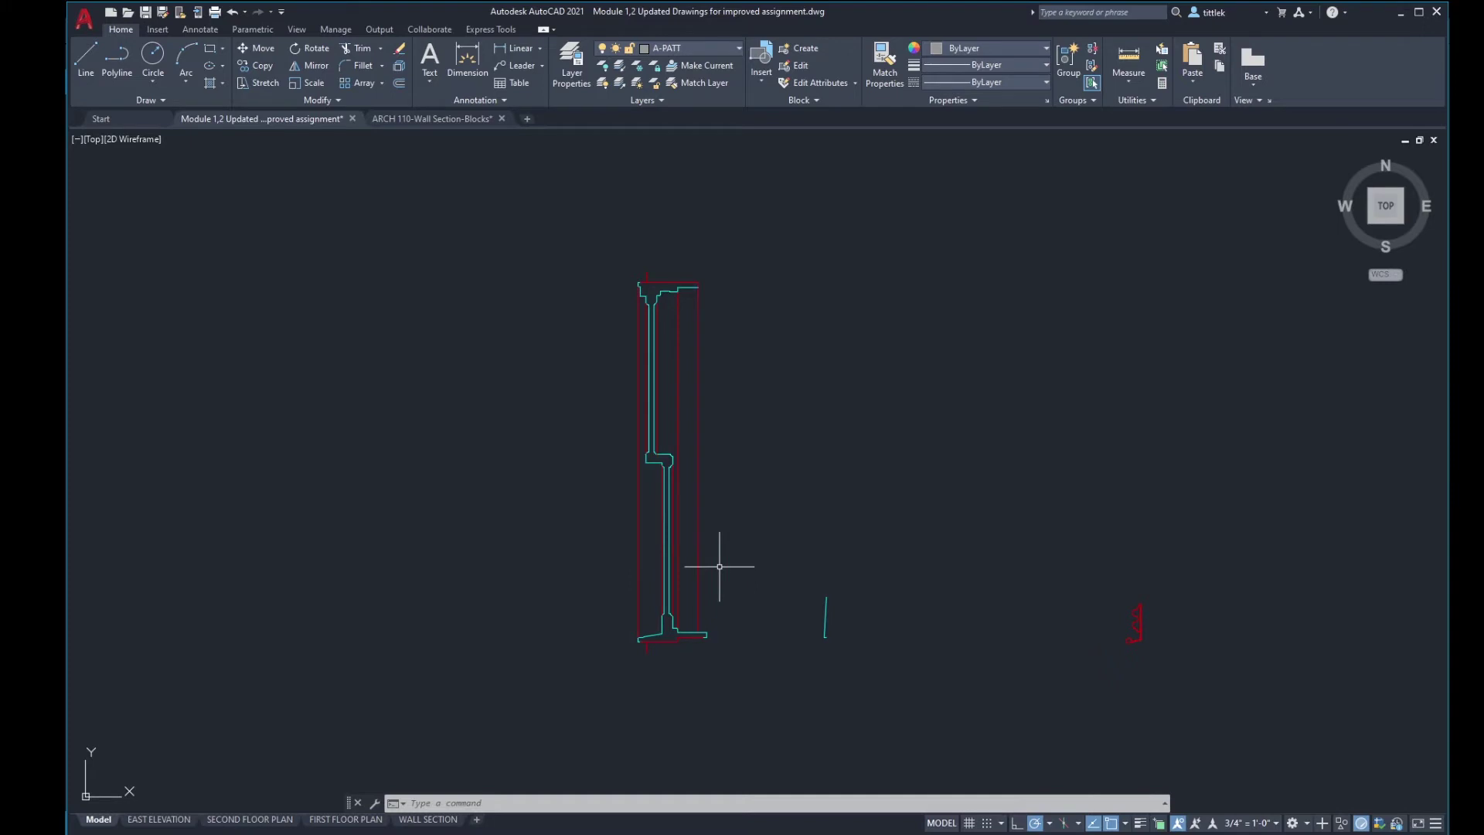
pyautogui.scroll(4, 648, 656)
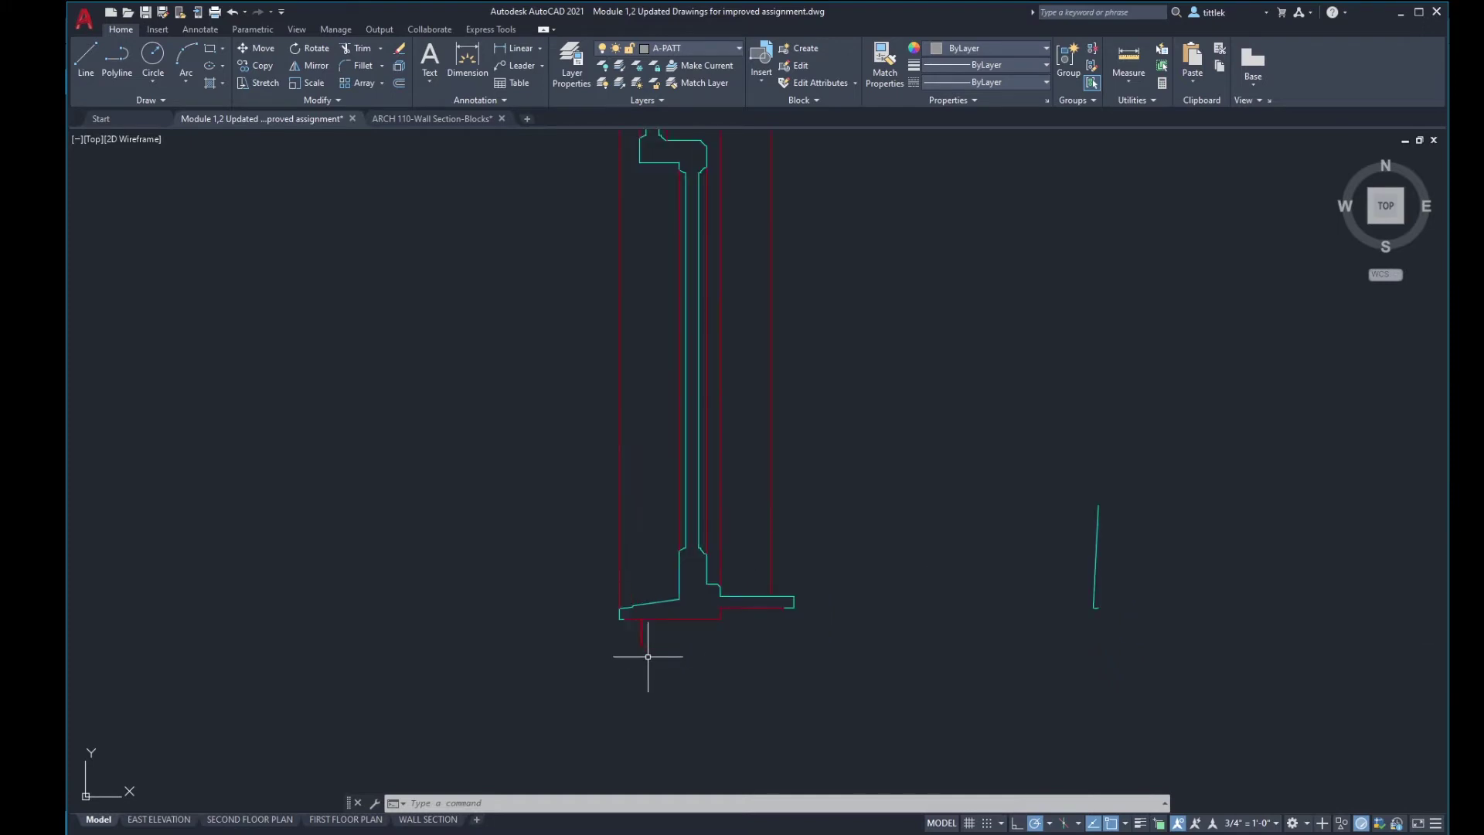
pyautogui.scroll(-2, 648, 649)
pyautogui.moveTo(645, 619); pyautogui.dragTo(686, 795, button='middle')
pyautogui.scroll(6, 706, 448)
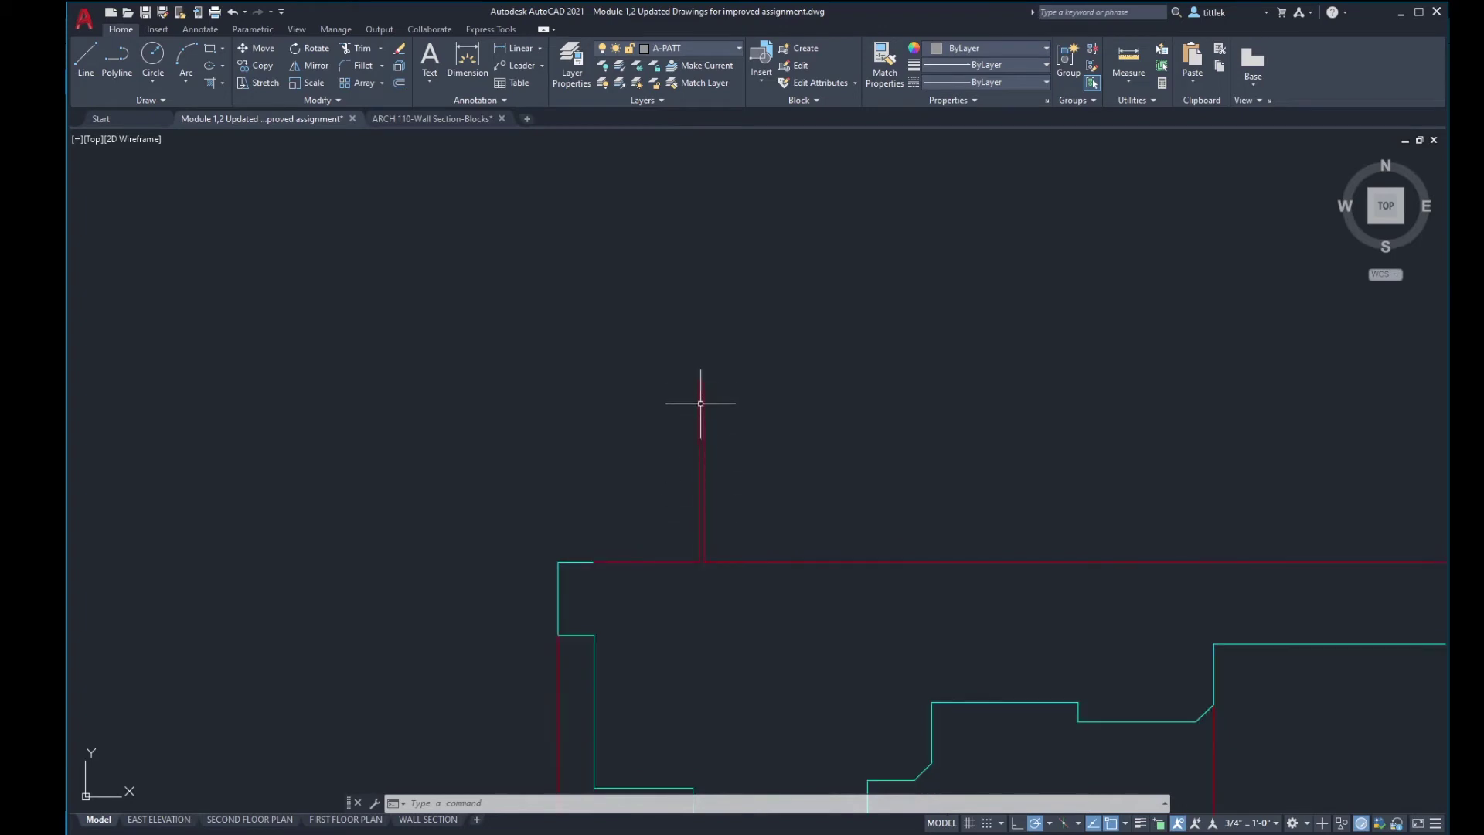
pyautogui.scroll(-5, 692, 442)
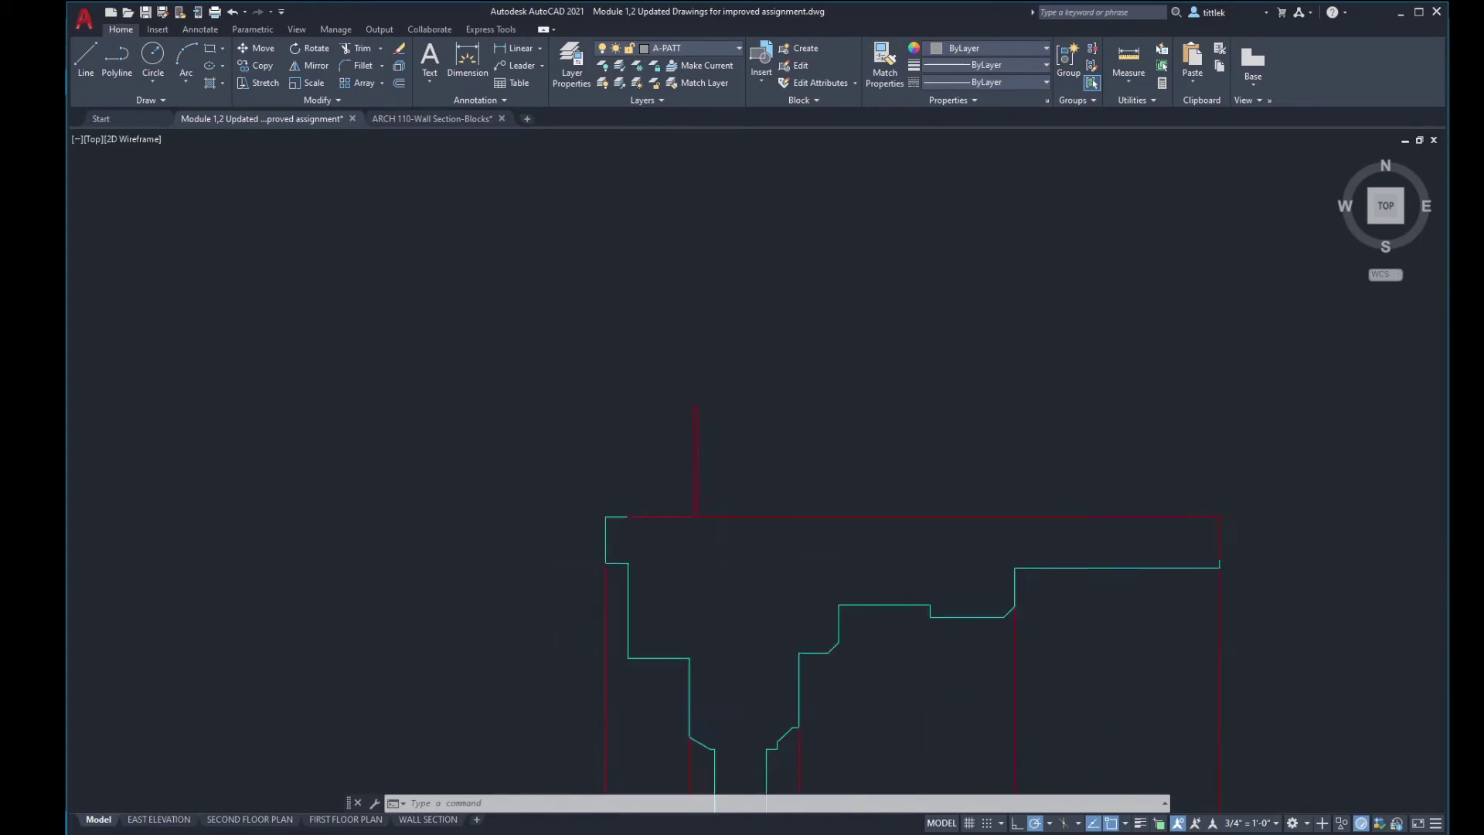
pyautogui.scroll(5, 682, 442)
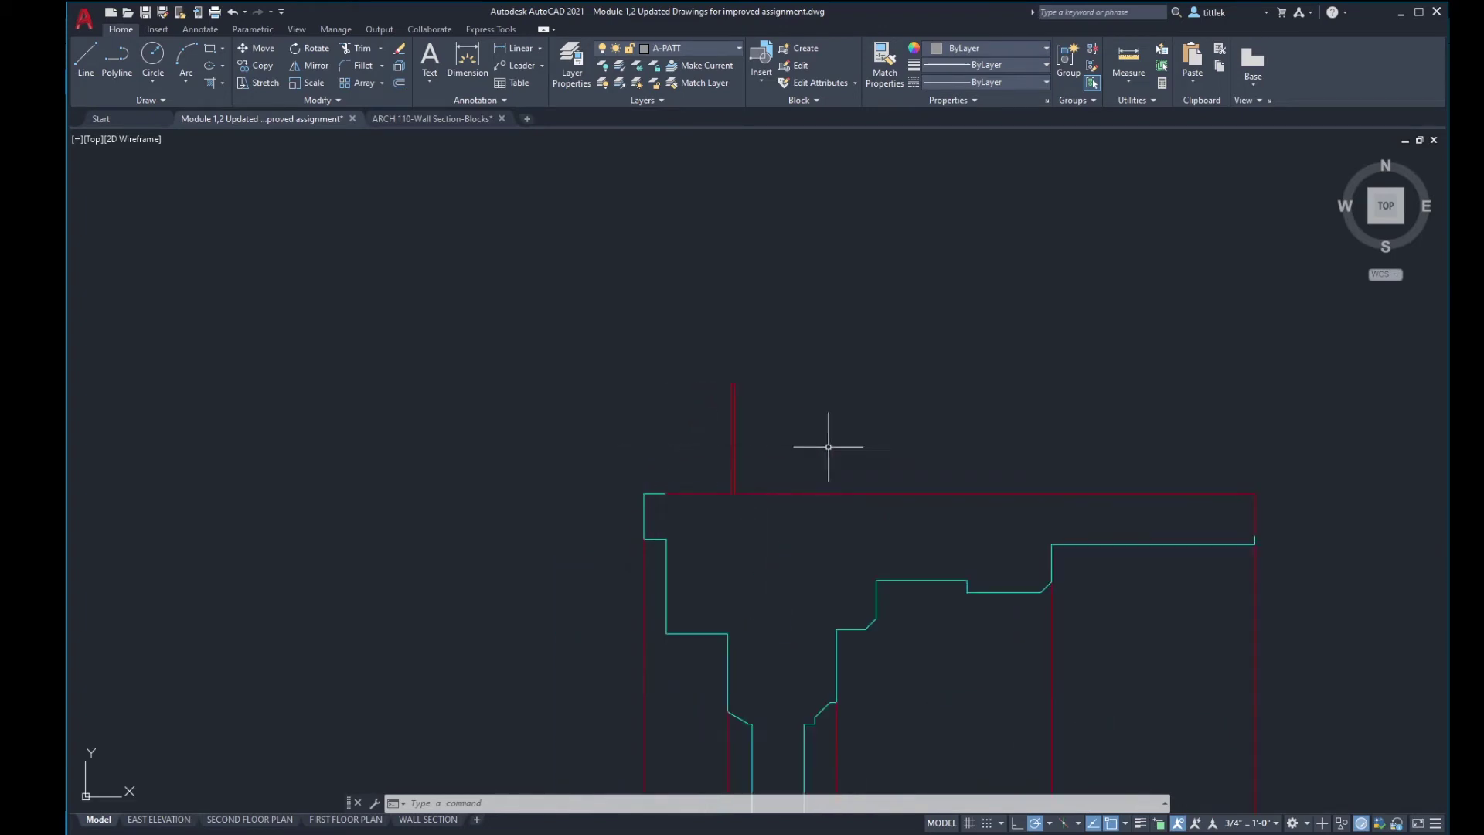
pyautogui.scroll(-5, 620, 391)
pyautogui.scroll(2, 625, 400)
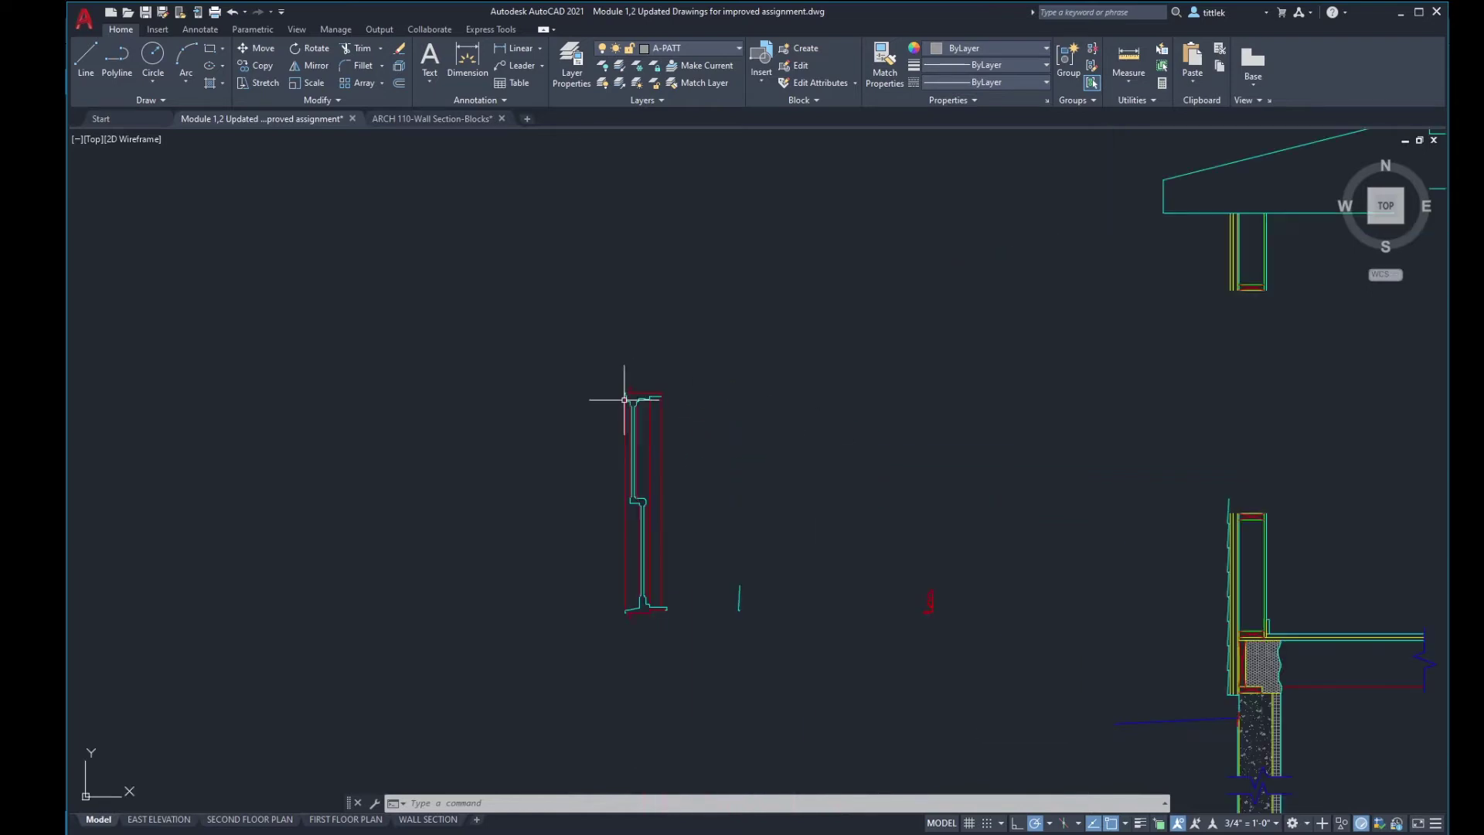
pyautogui.scroll(6, 600, 606)
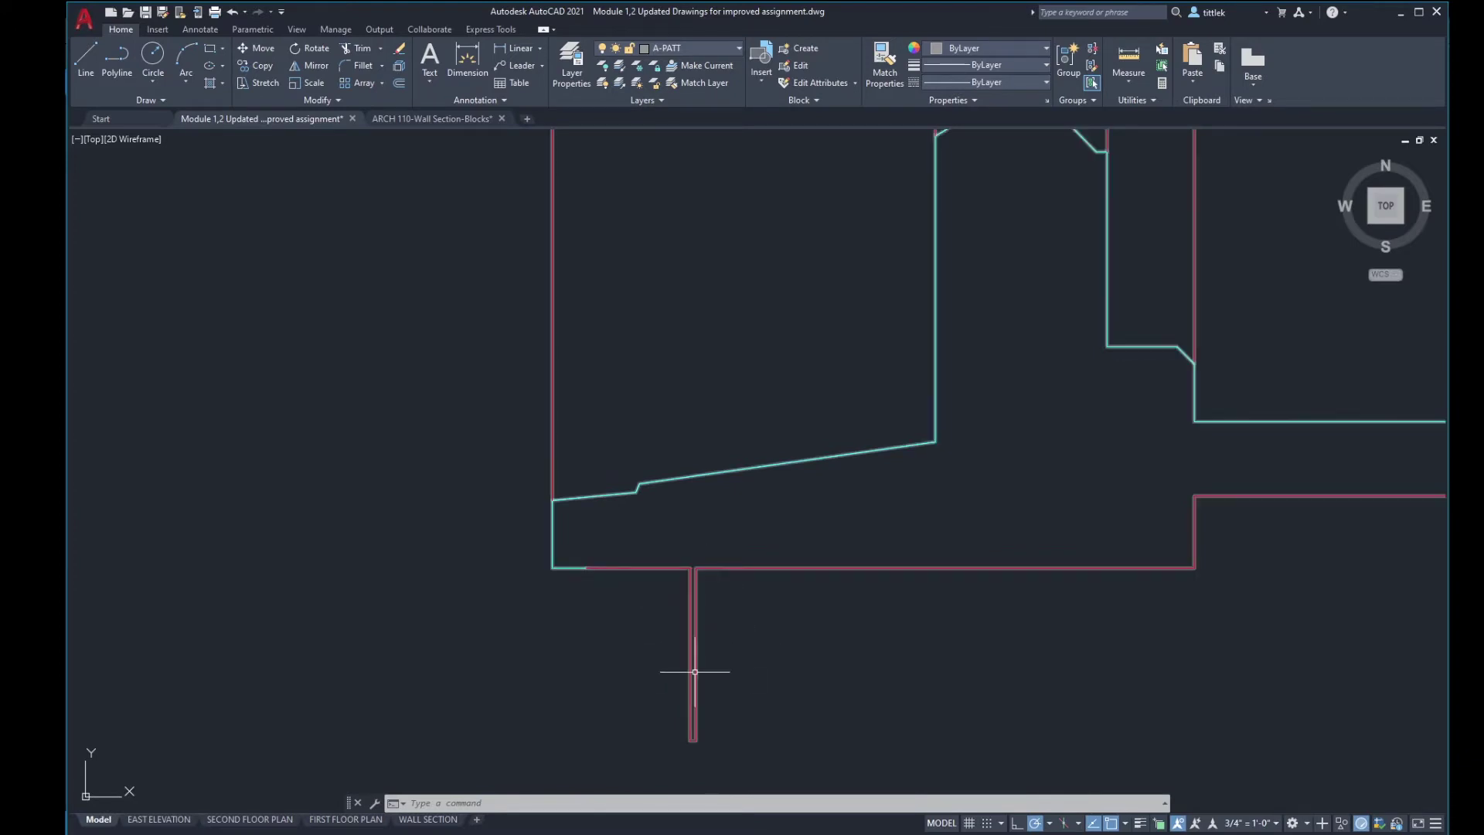
pyautogui.scroll(-3, 775, 645)
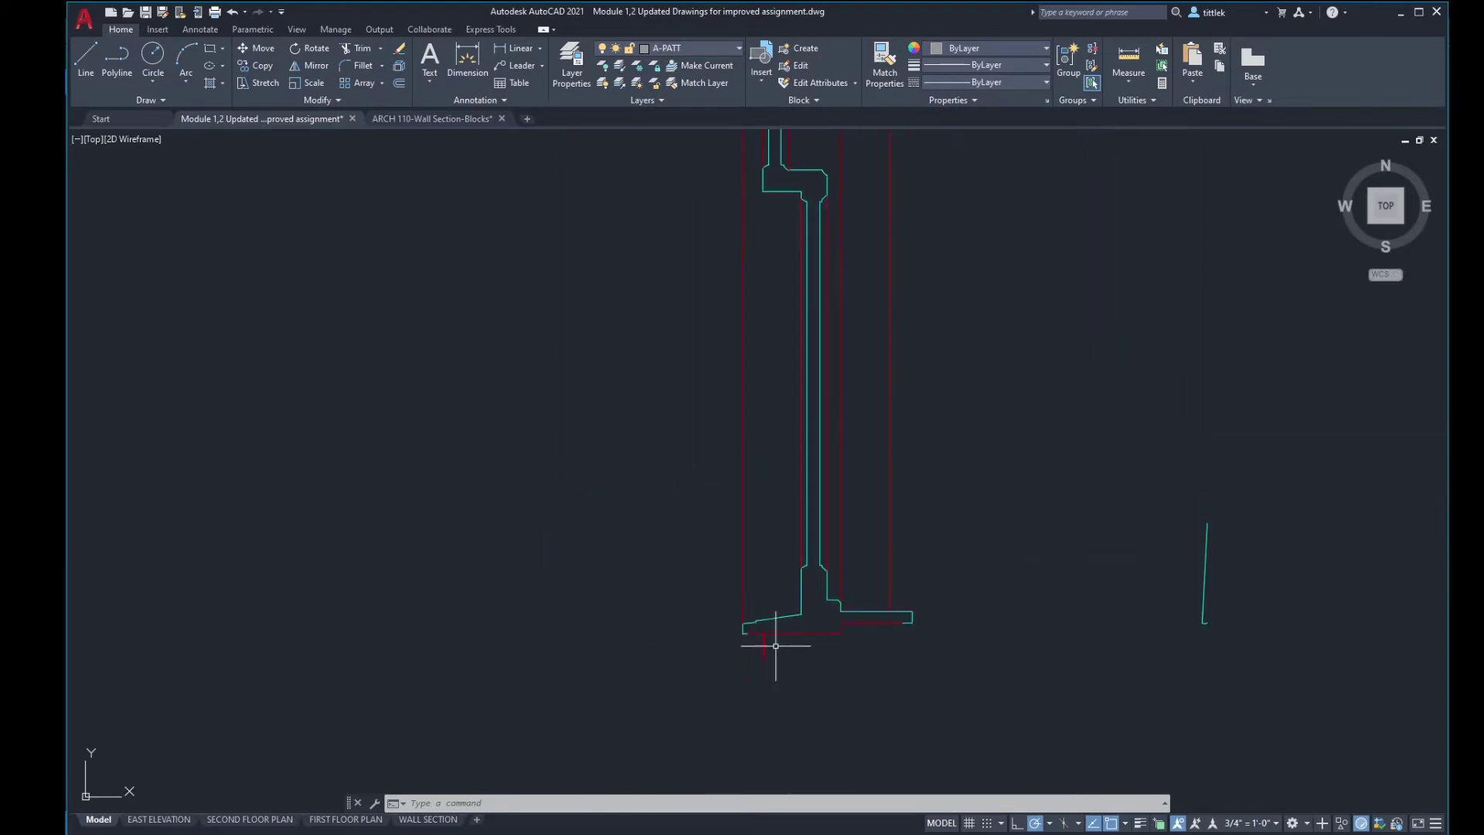
pyautogui.press('Return')
pyautogui.click(896, 679)
pyautogui.click(762, 384)
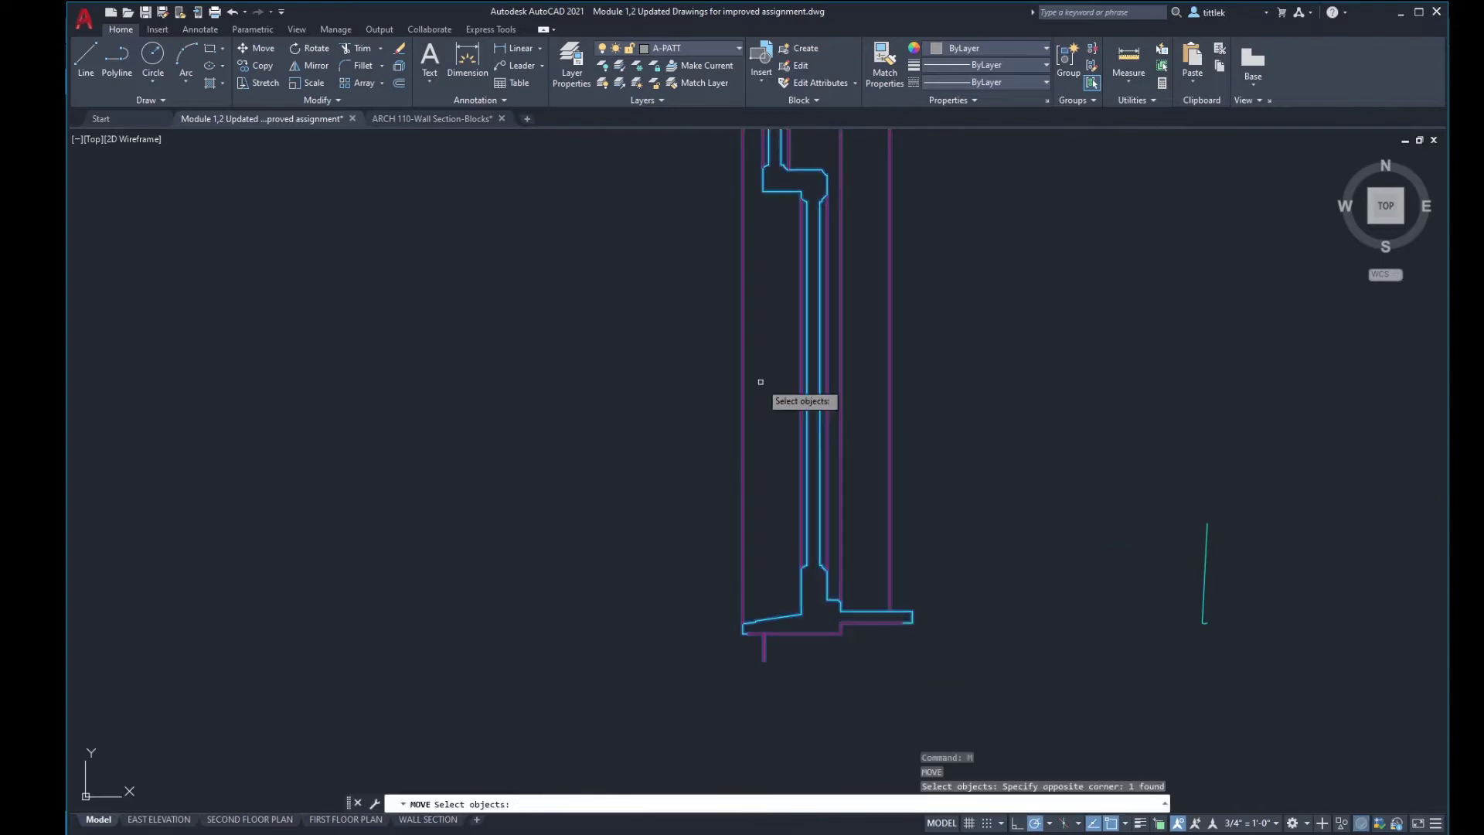
pyautogui.press('Return')
pyautogui.keyDown('shift'); pyautogui.rightClick(962, 267); pyautogui.keyUp('shift')
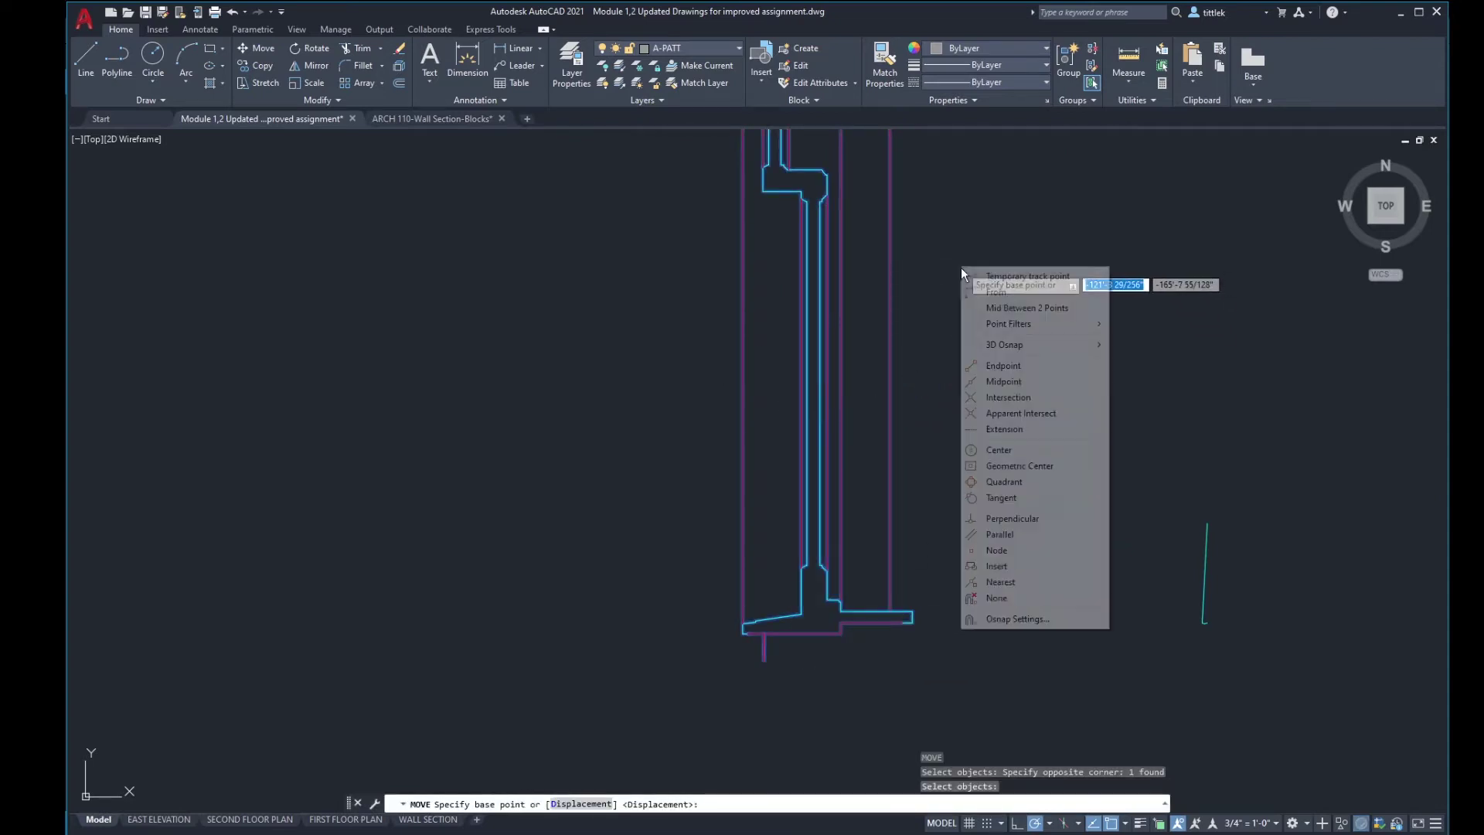
pyautogui.click(1006, 308)
pyautogui.scroll(8, 781, 661)
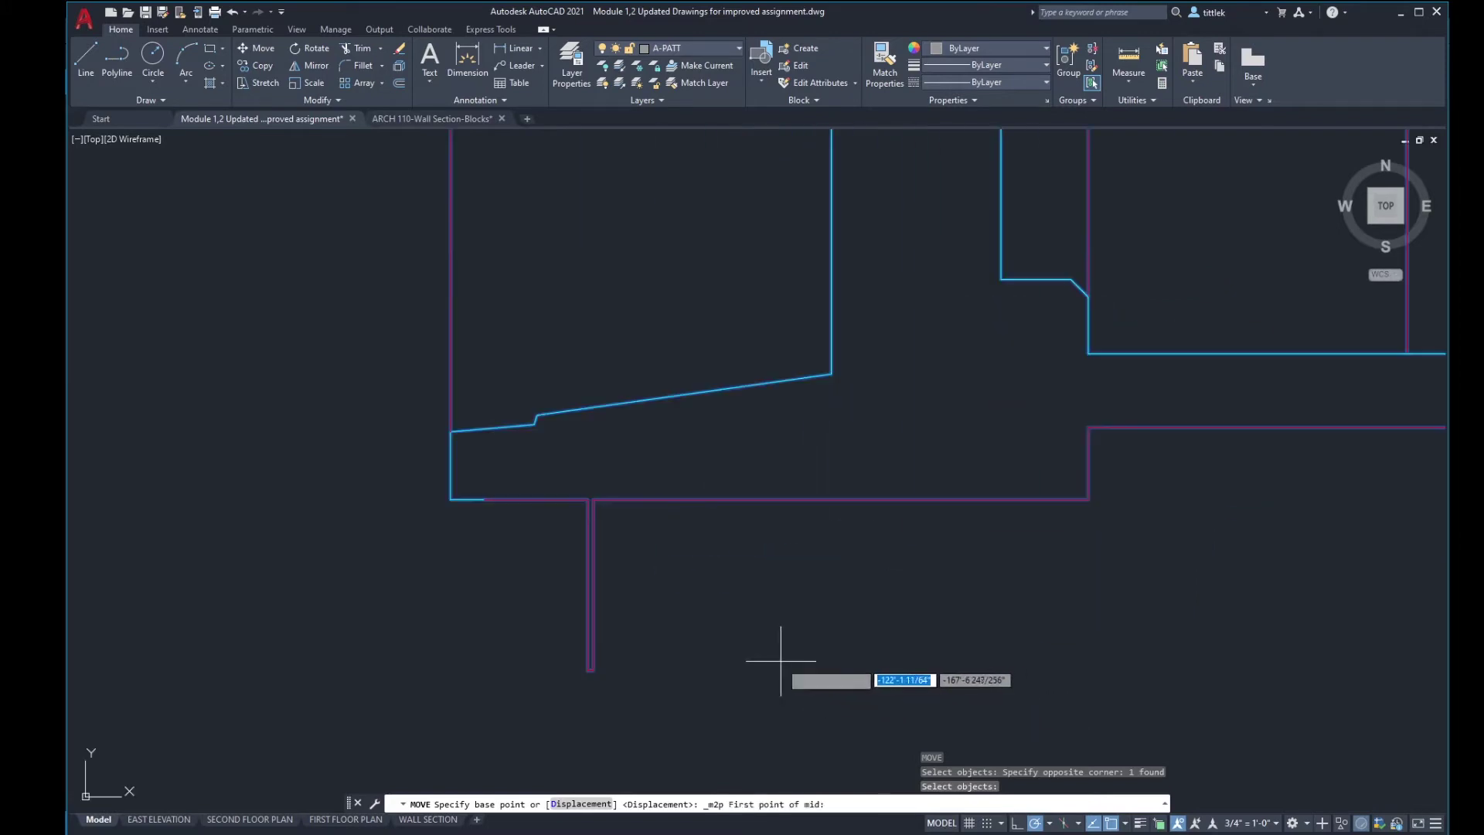
pyautogui.scroll(6, 590, 499)
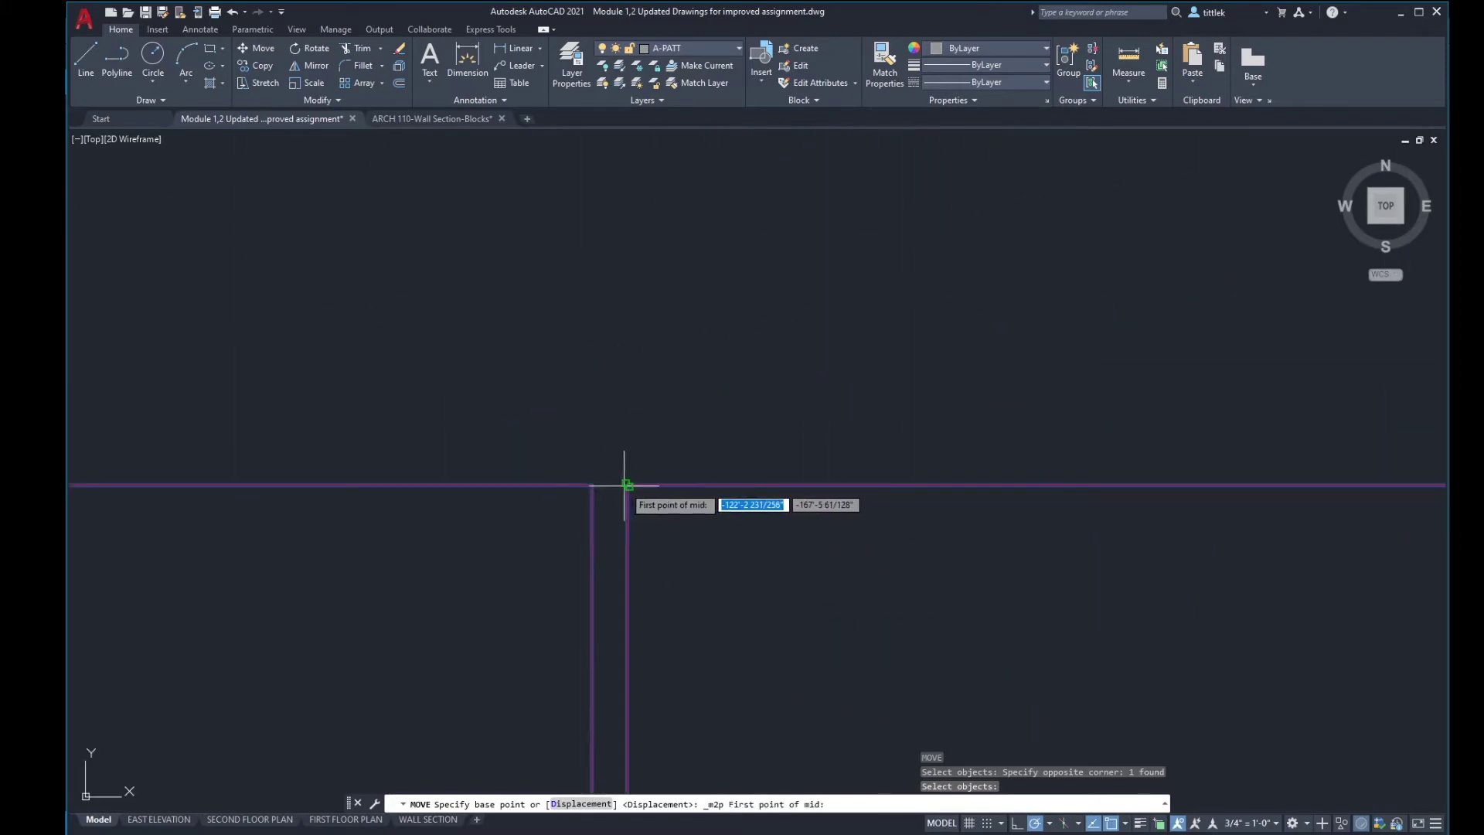
pyautogui.click(627, 486)
pyautogui.scroll(-8, 628, 479)
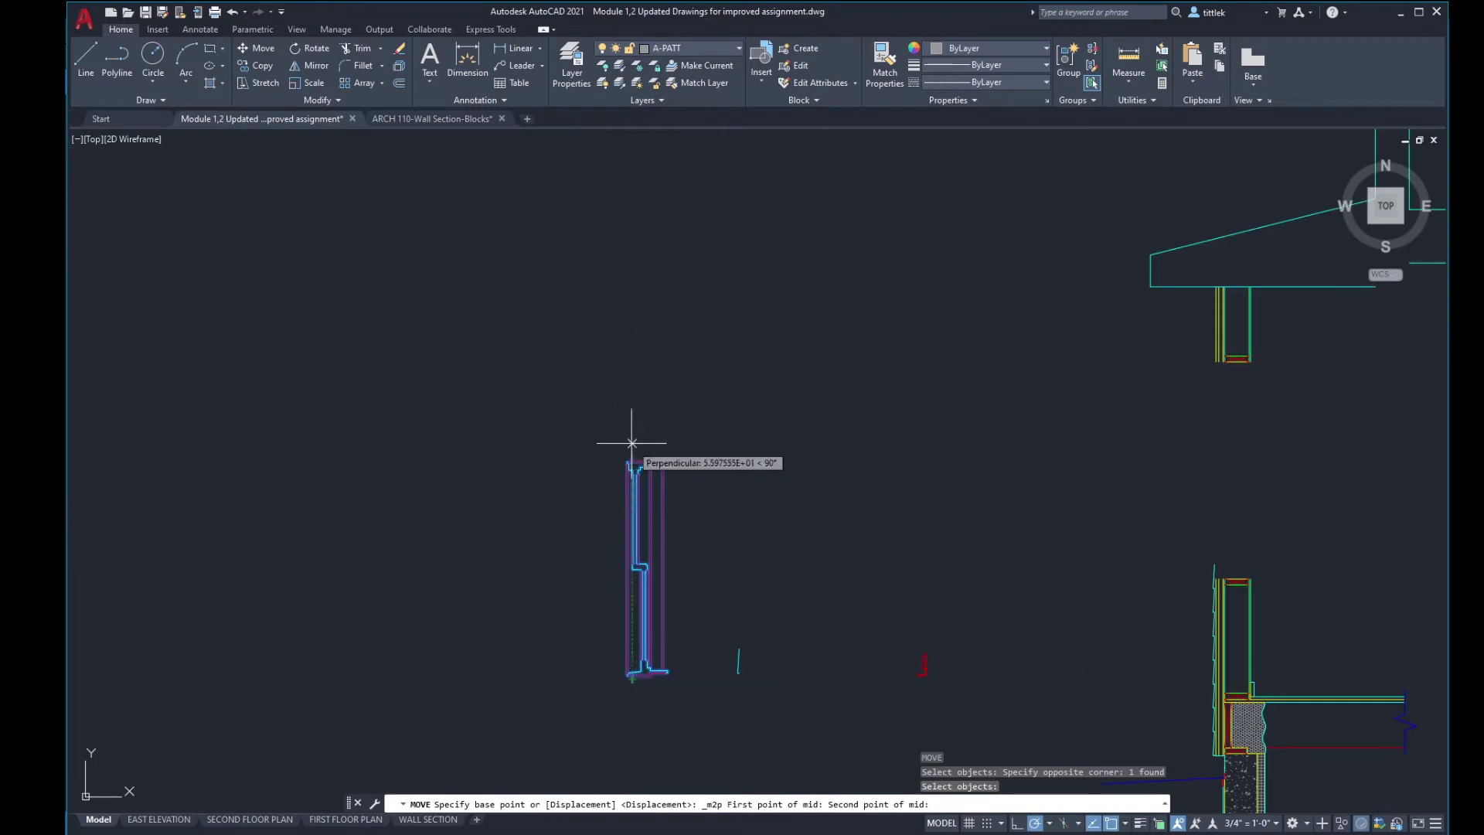
pyautogui.scroll(7, 632, 443)
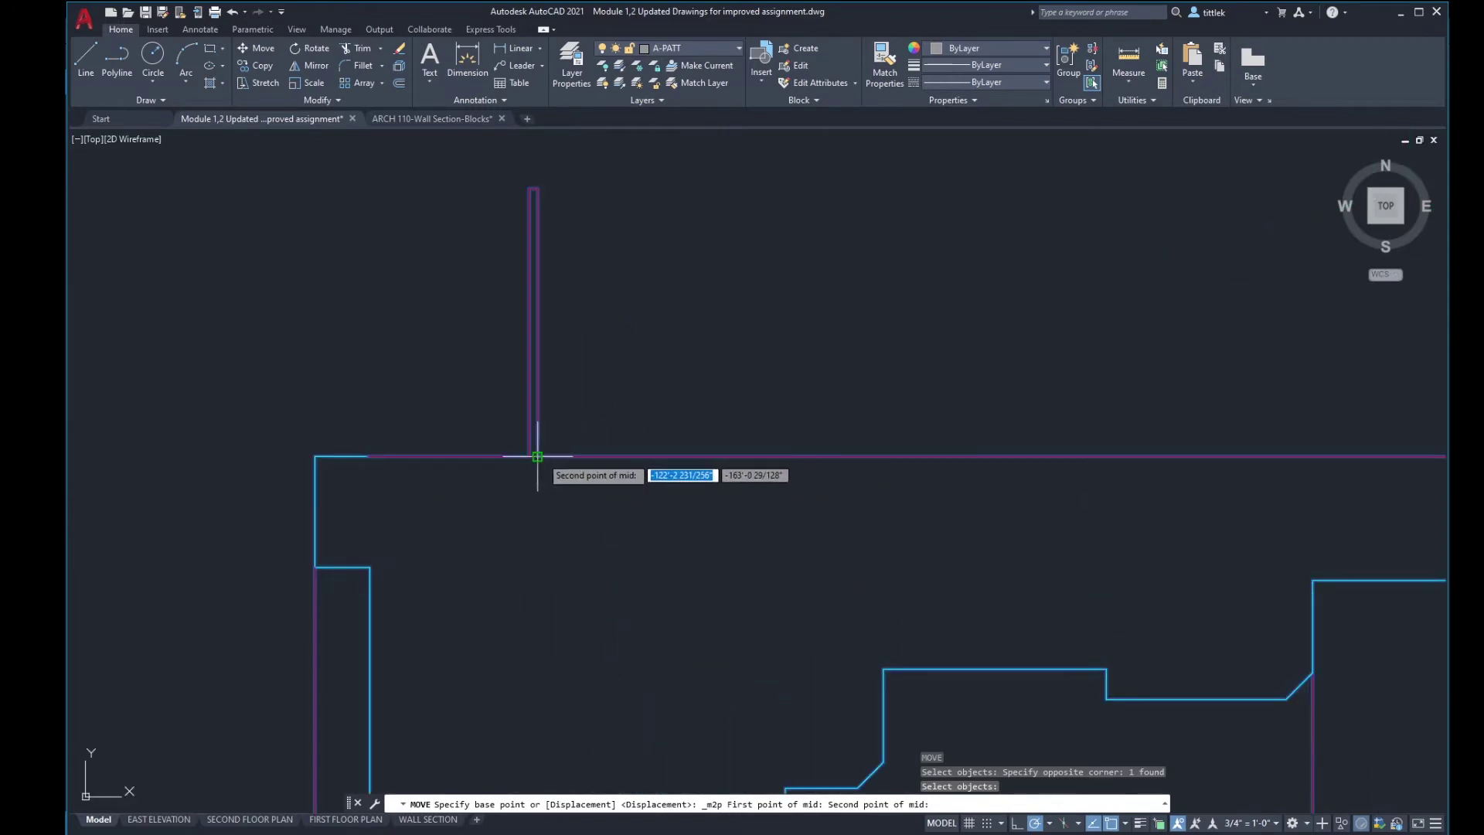
pyautogui.click(538, 456)
pyautogui.scroll(-10, 545, 445)
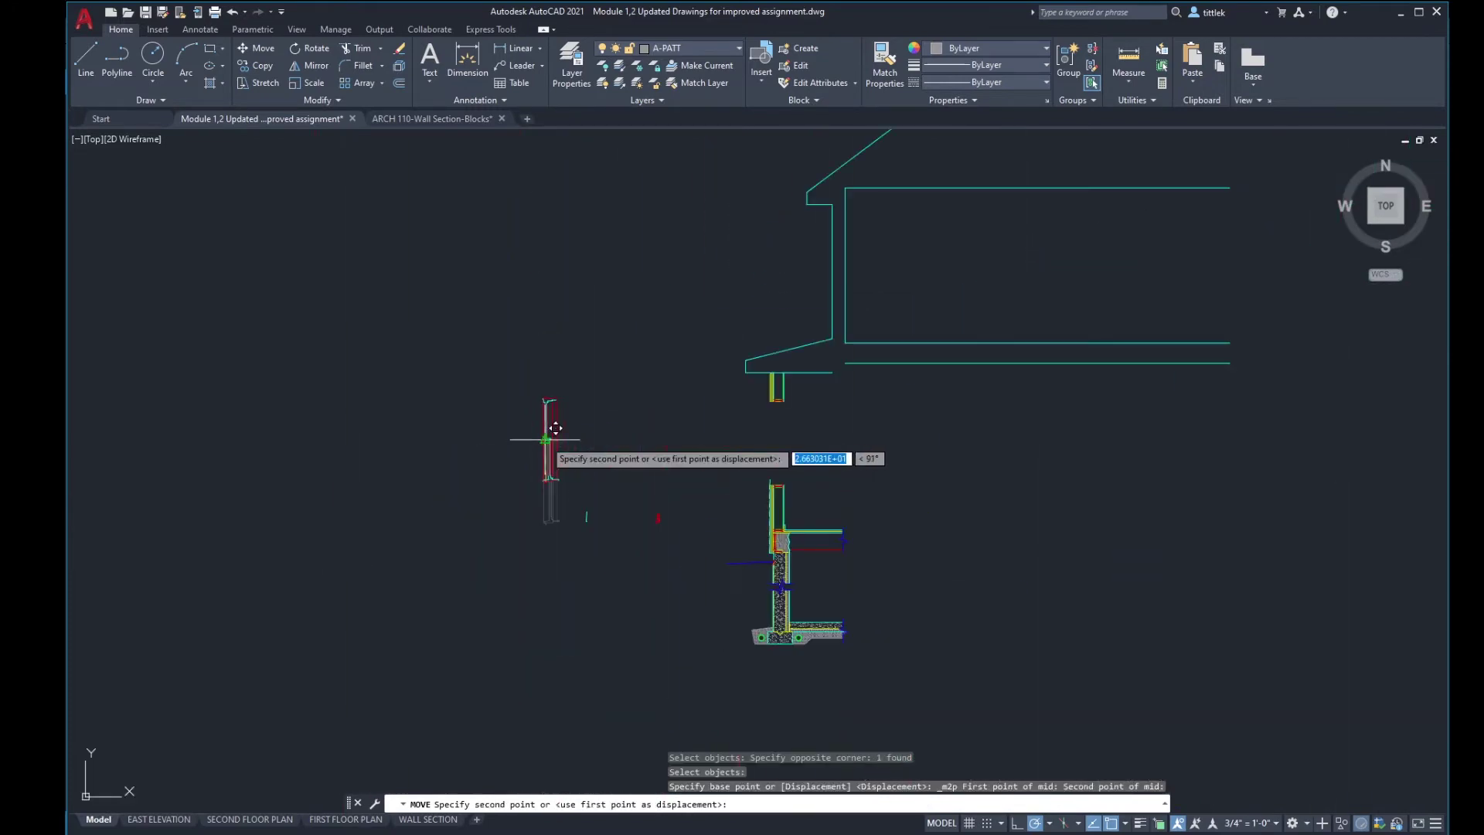
pyautogui.scroll(6, 768, 474)
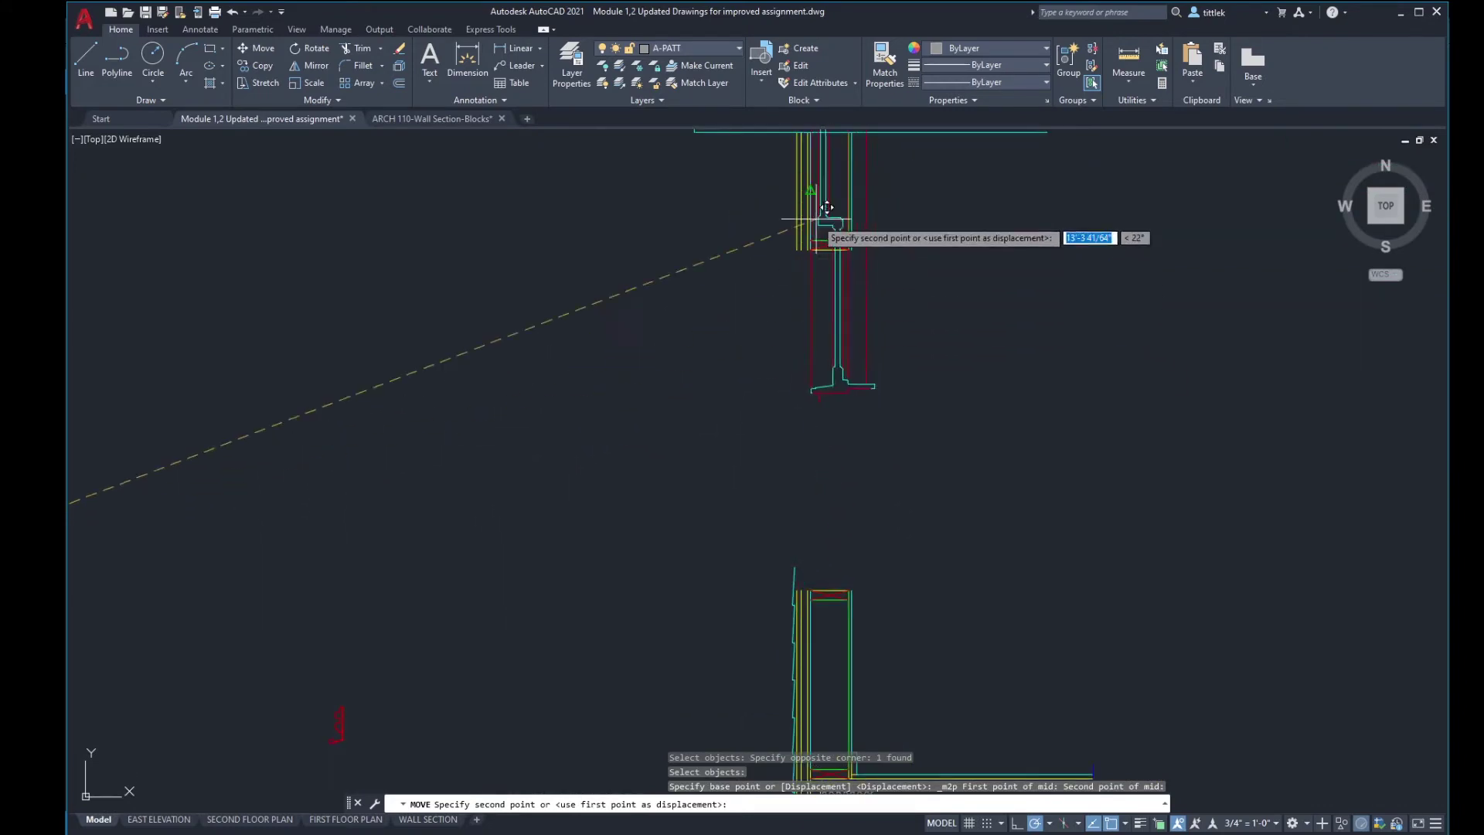
pyautogui.scroll(6, 826, 208)
pyautogui.keyDown('shift'); pyautogui.rightClick(872, 259); pyautogui.keyUp('shift')
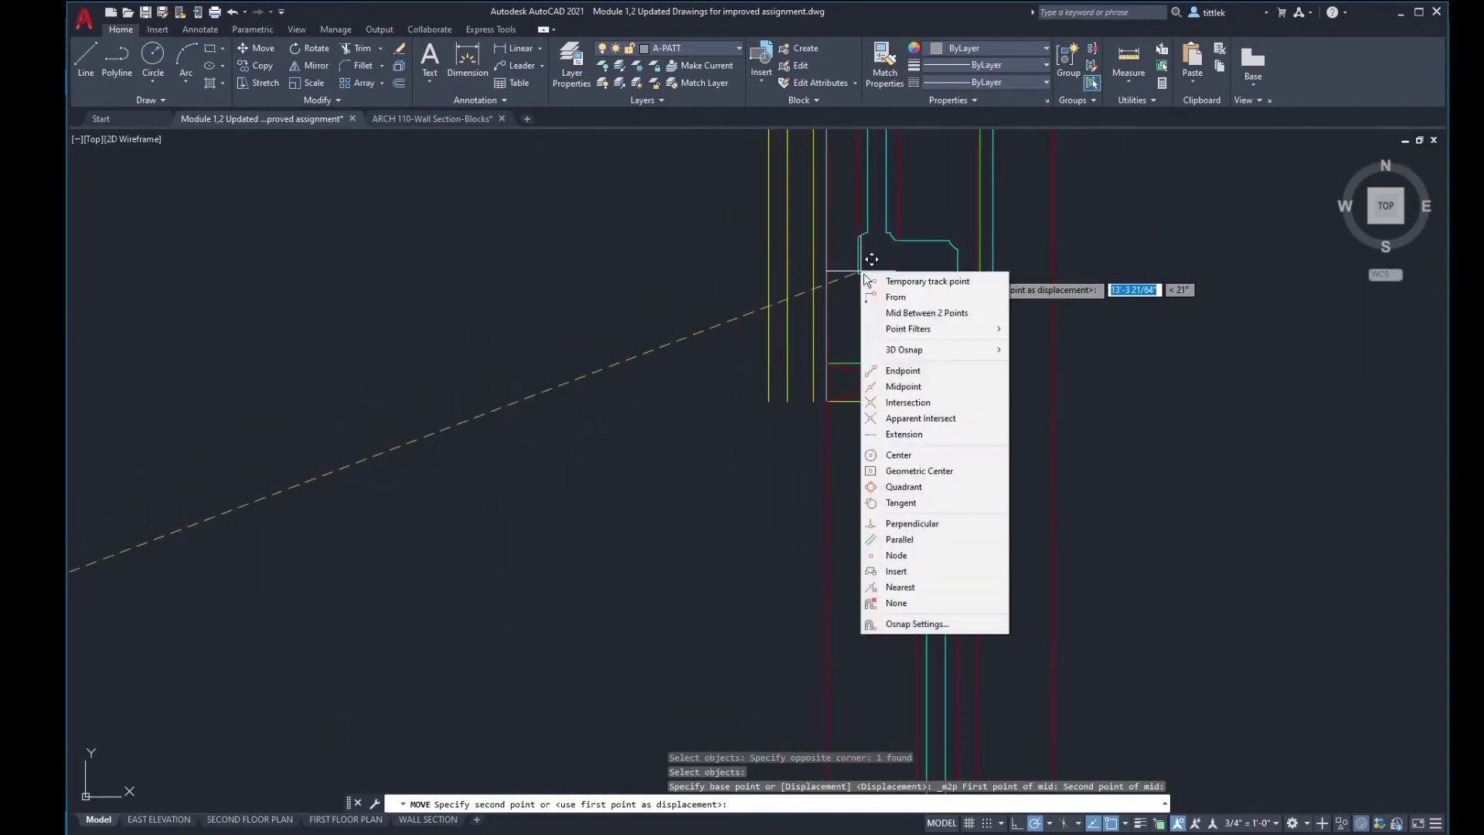
pyautogui.click(940, 314)
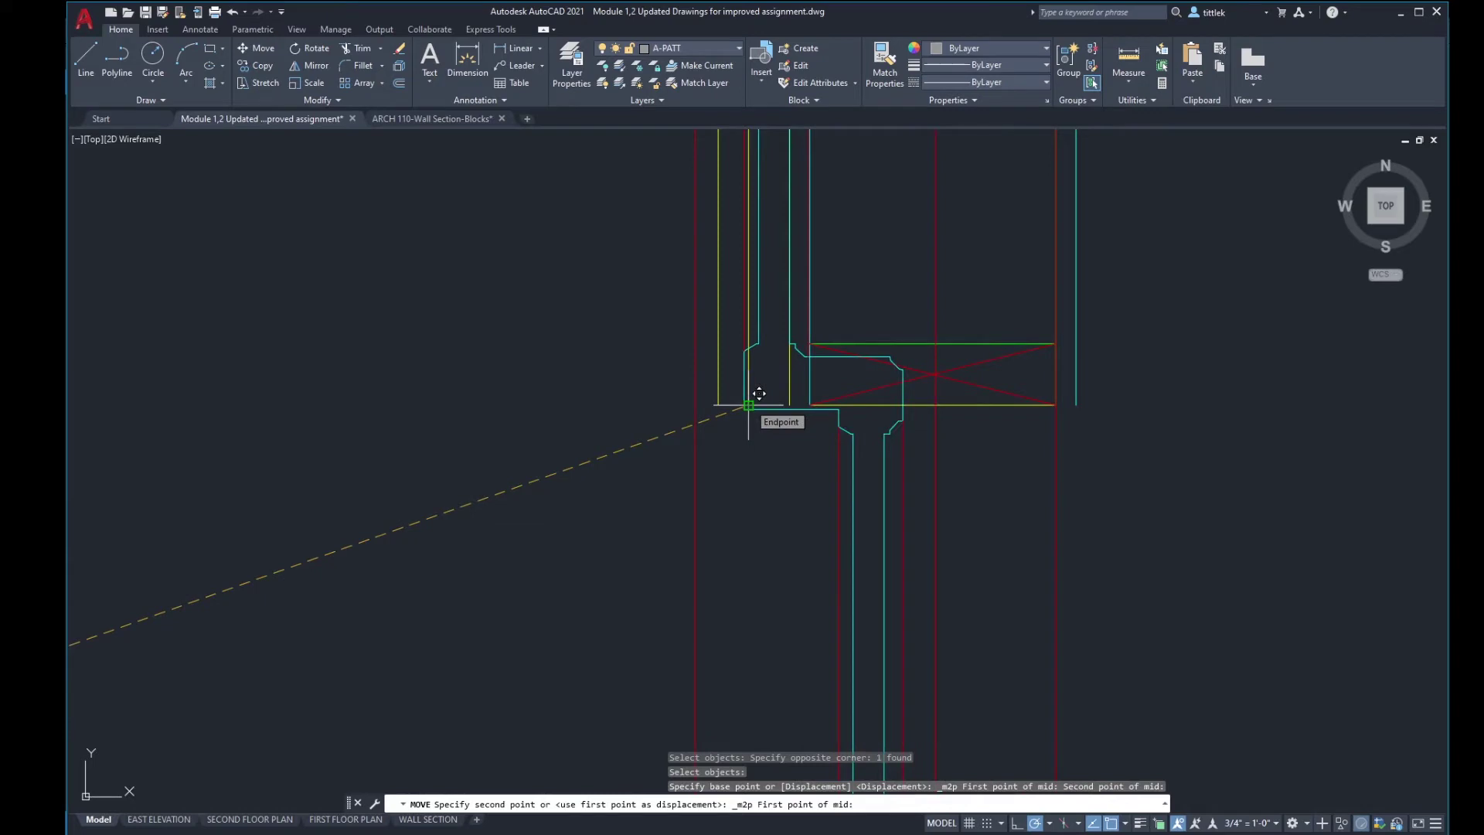
pyautogui.click(748, 405)
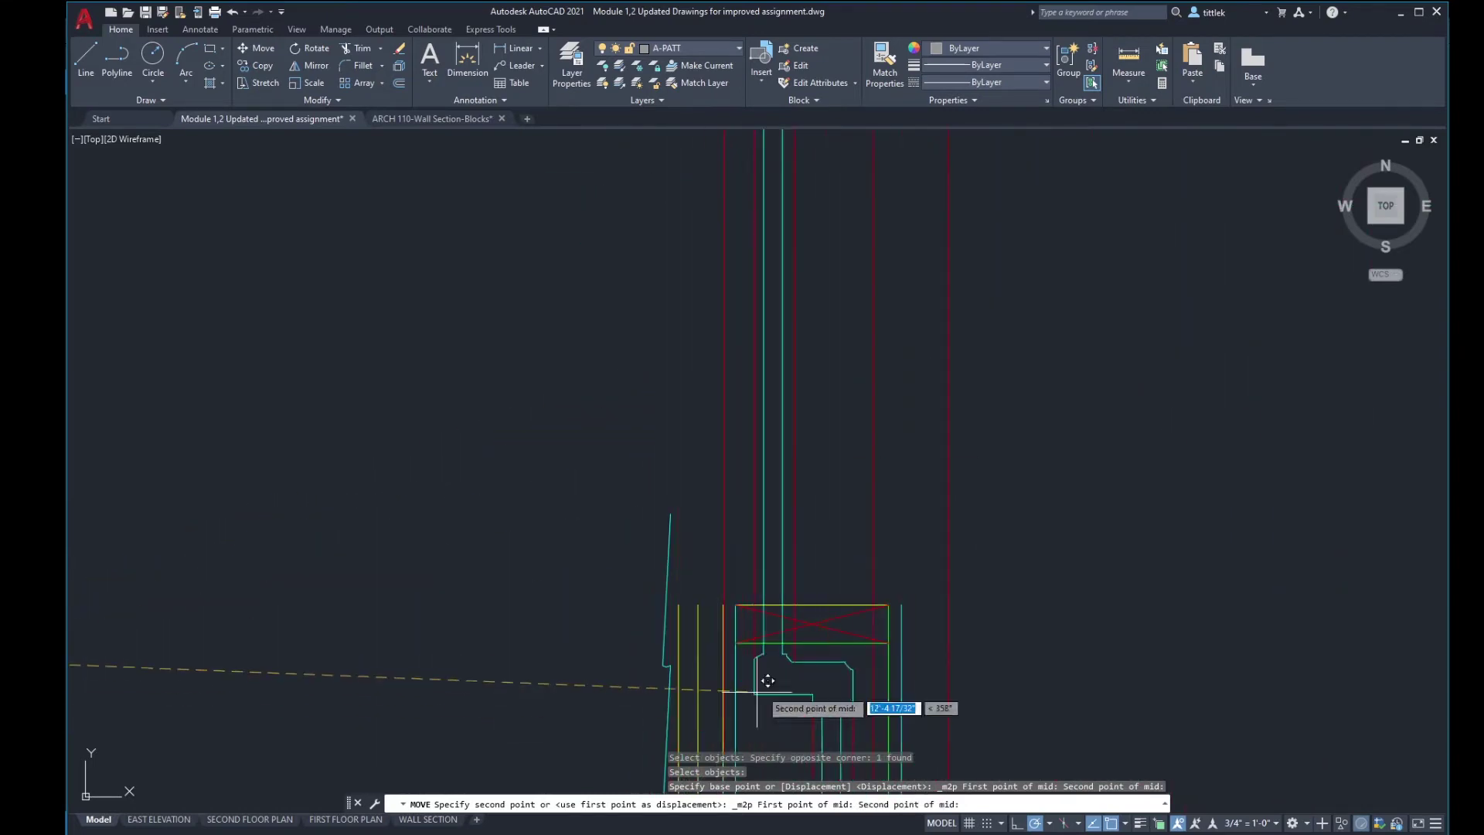
pyautogui.scroll(4, 723, 609)
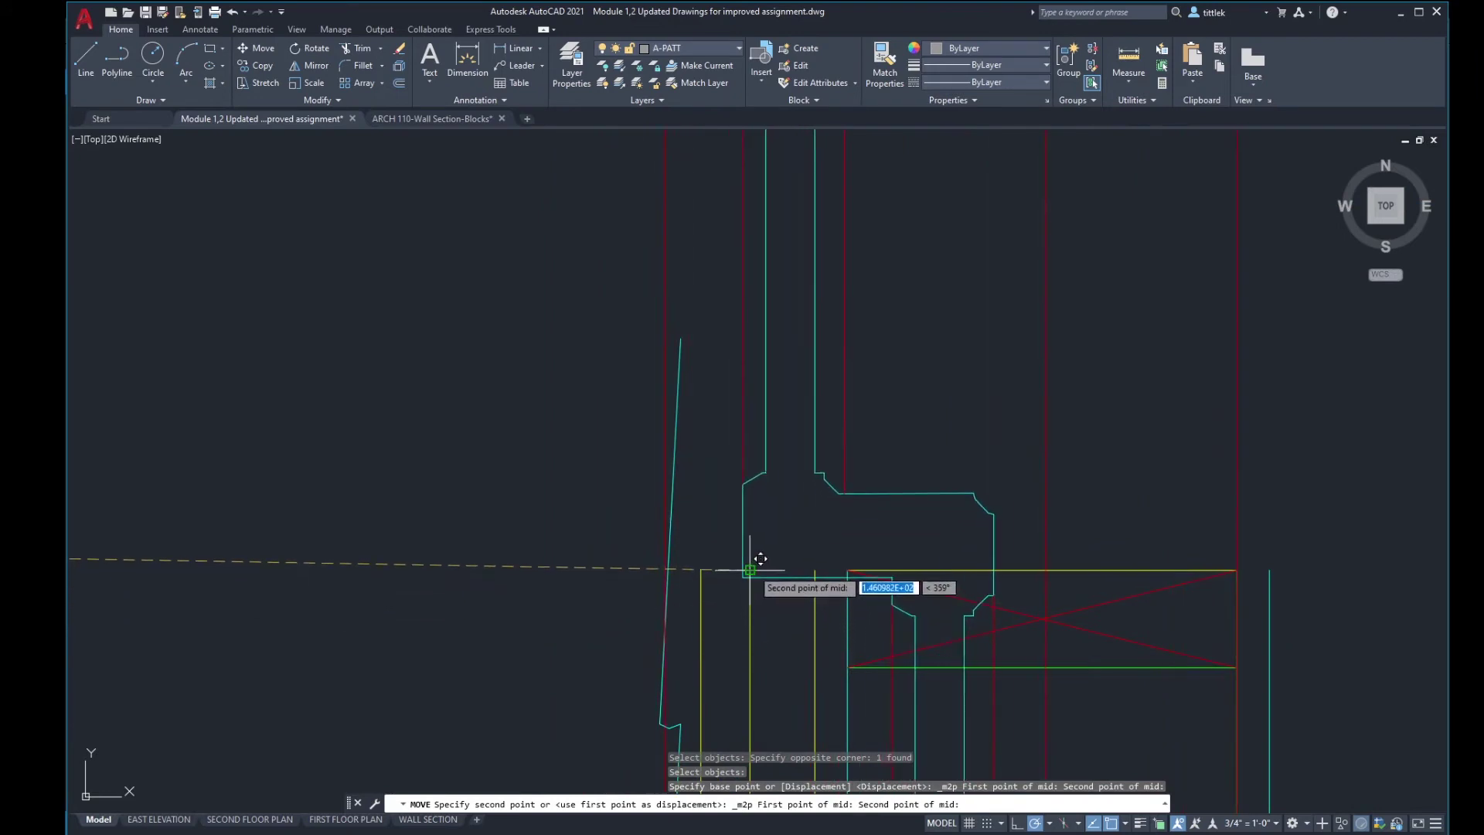
pyautogui.click(759, 560)
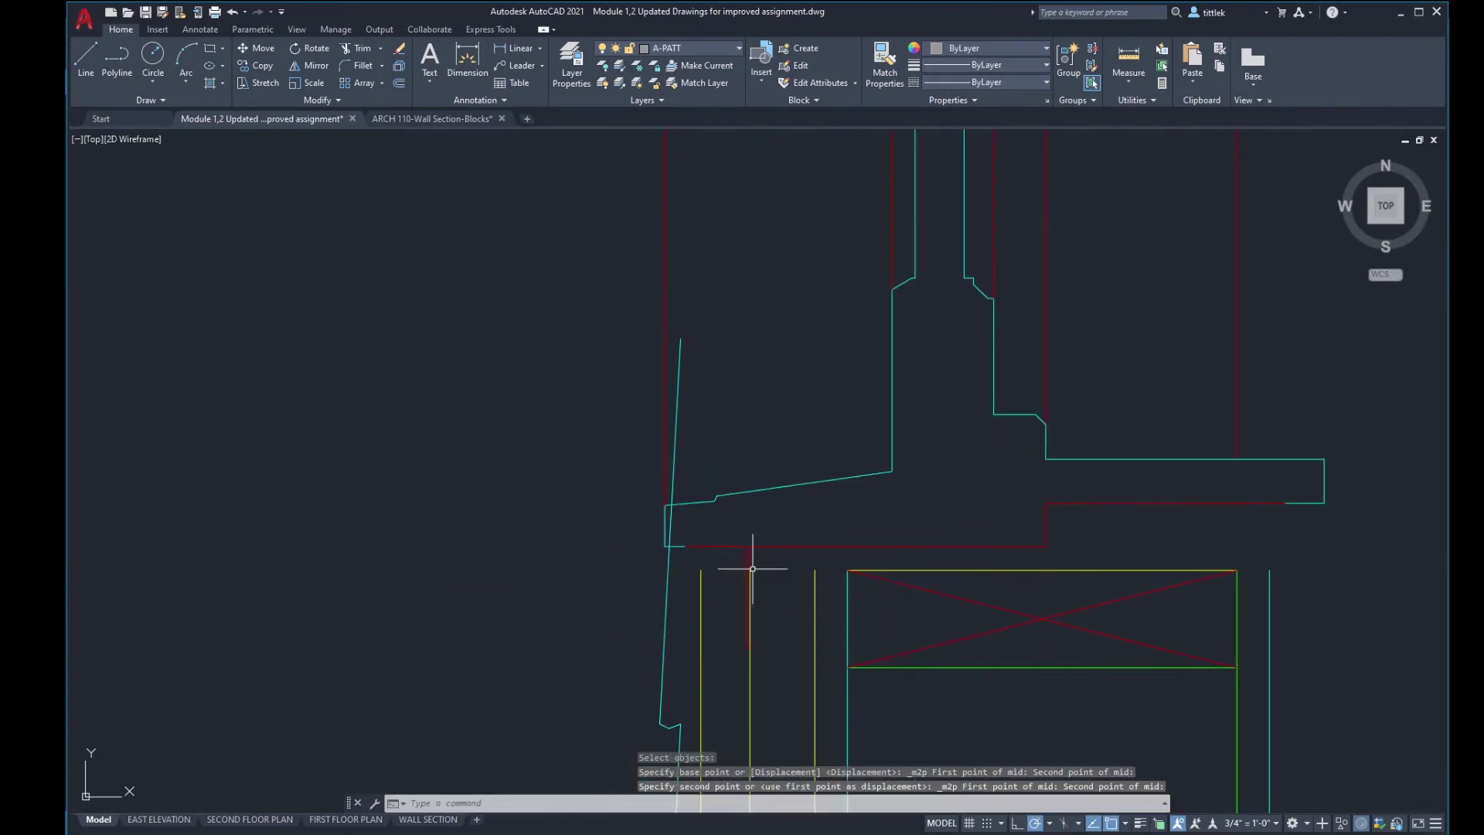
pyautogui.scroll(-5, 689, 596)
pyautogui.scroll(-5, 717, 518)
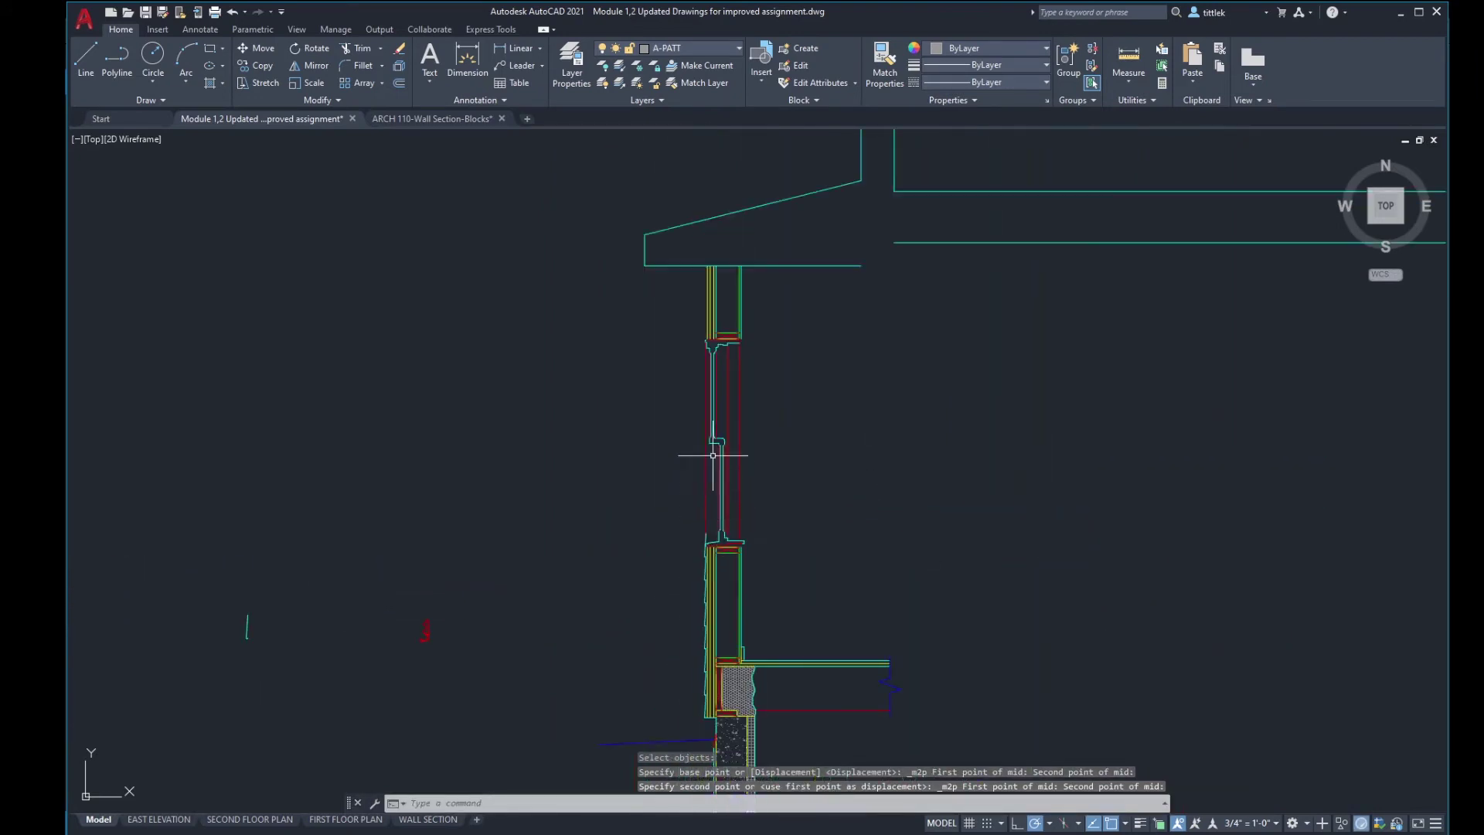
pyautogui.scroll(5, 706, 322)
pyautogui.scroll(-3, 768, 373)
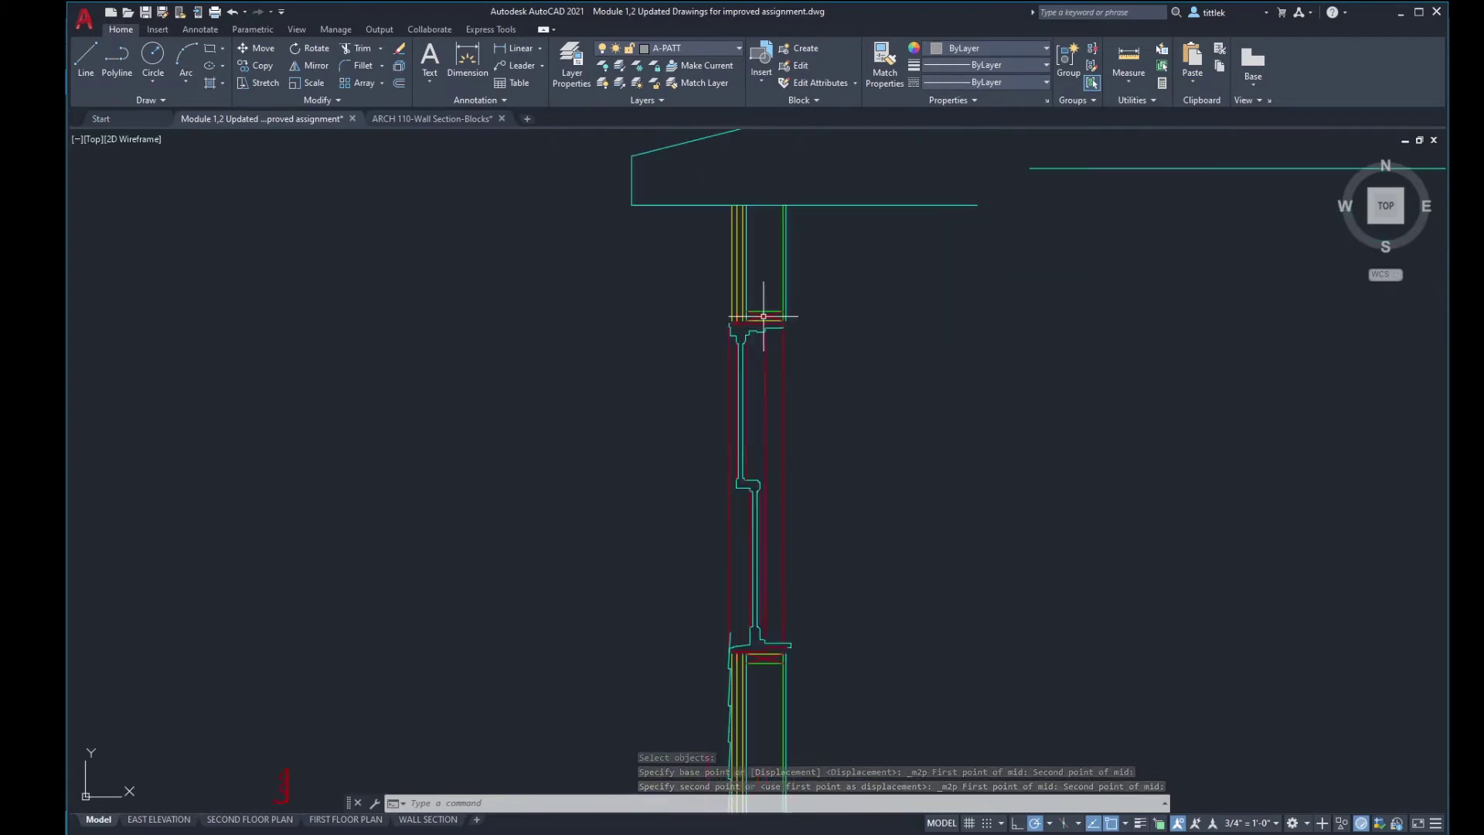
pyautogui.scroll(6, 738, 599)
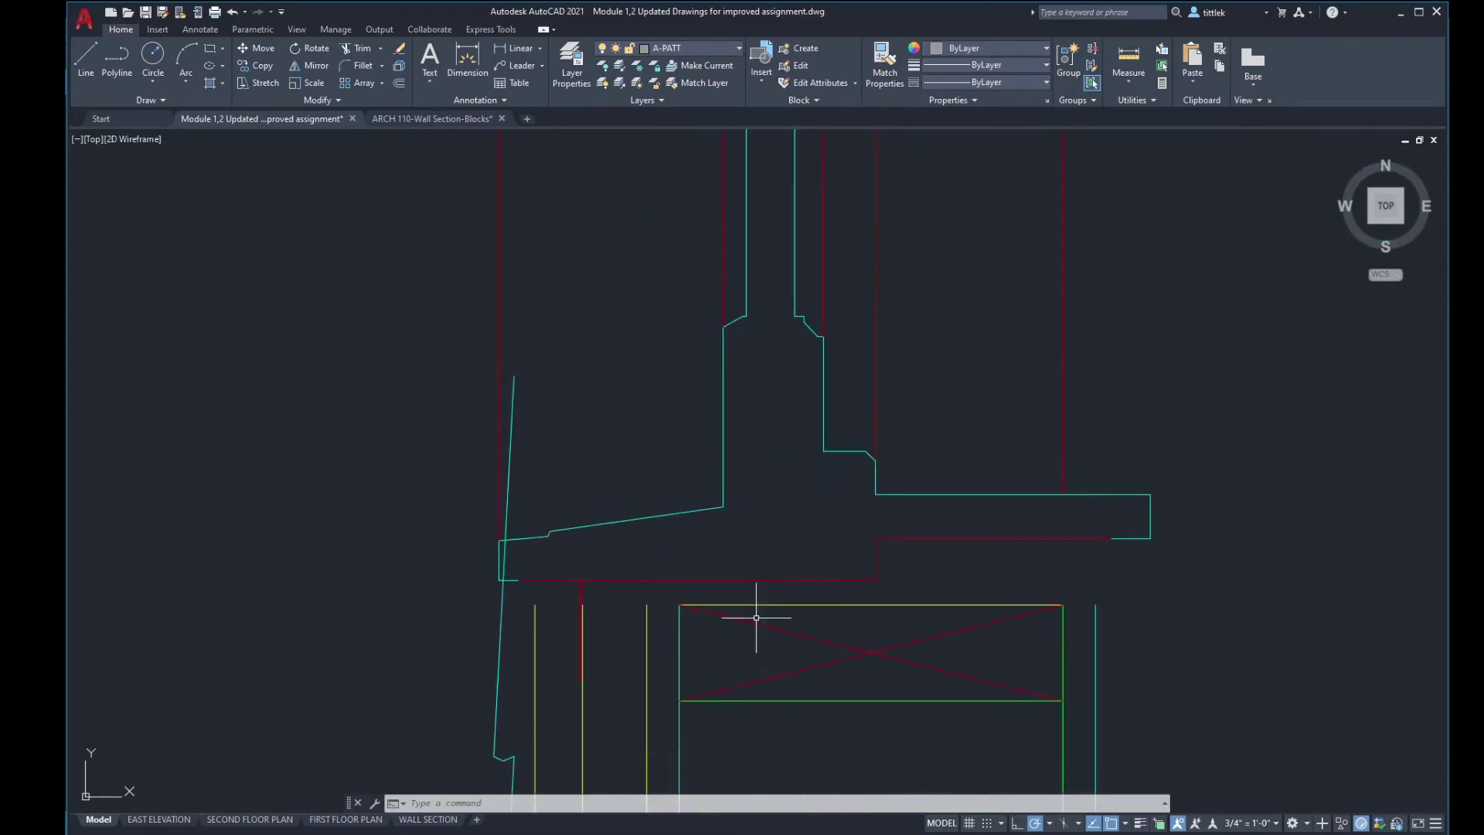
pyautogui.click(766, 606)
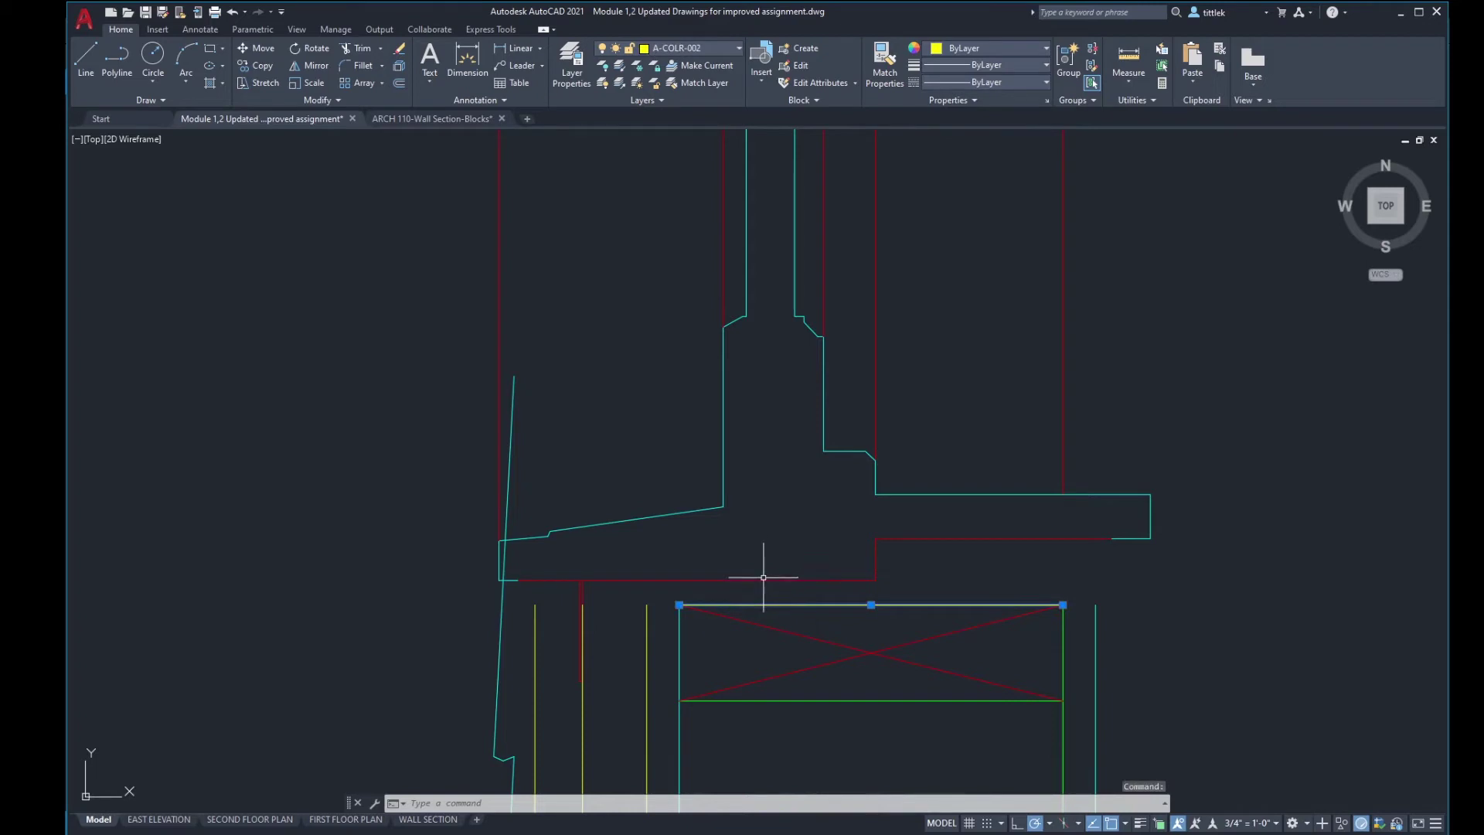
pyautogui.click(763, 580)
pyautogui.press('Escape')
pyautogui.press('Escape')
pyautogui.scroll(-8, 764, 580)
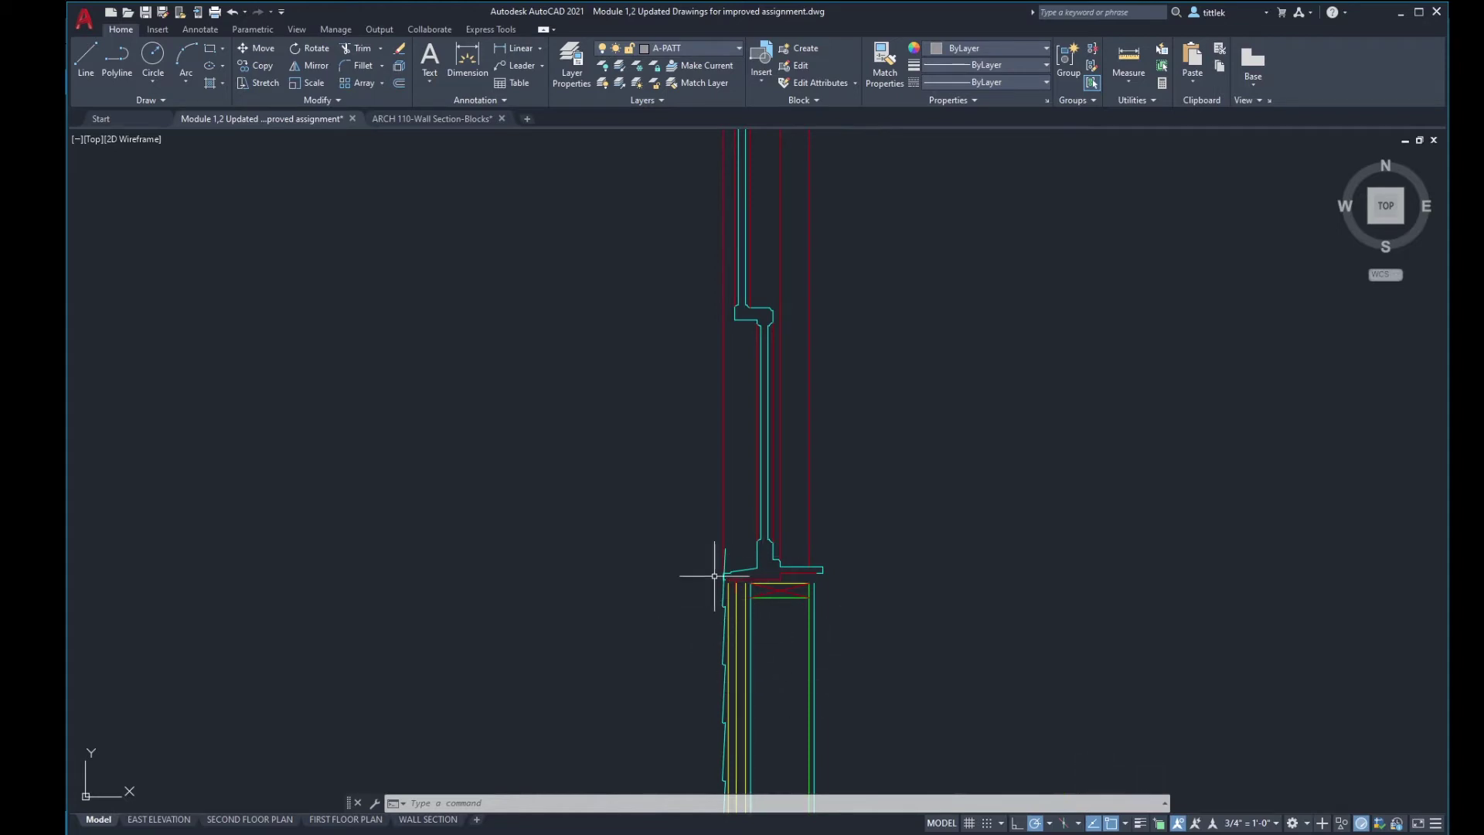
pyautogui.moveTo(741, 349); pyautogui.dragTo(745, 554, button='middle')
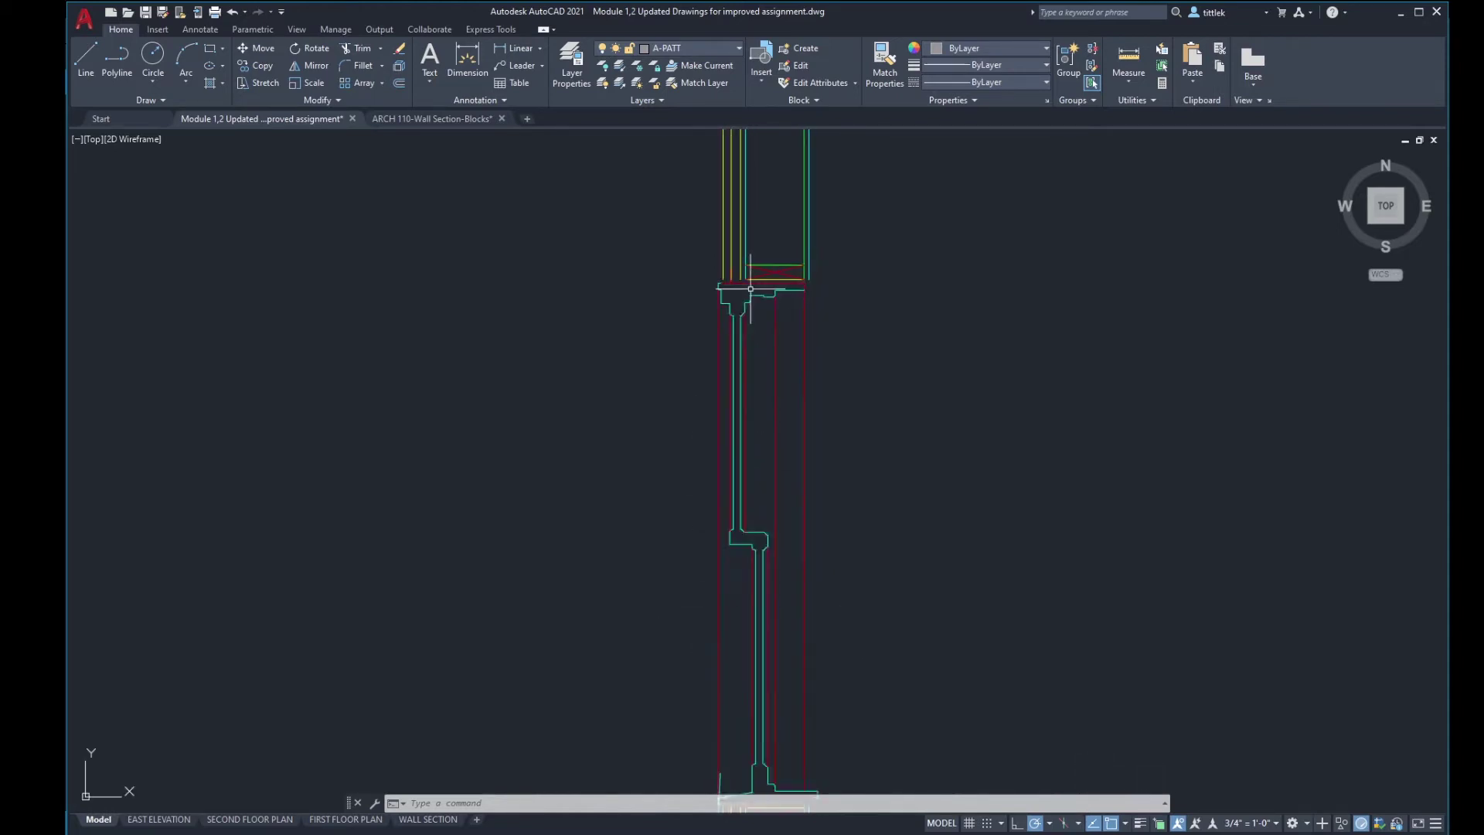
pyautogui.scroll(4, 750, 289)
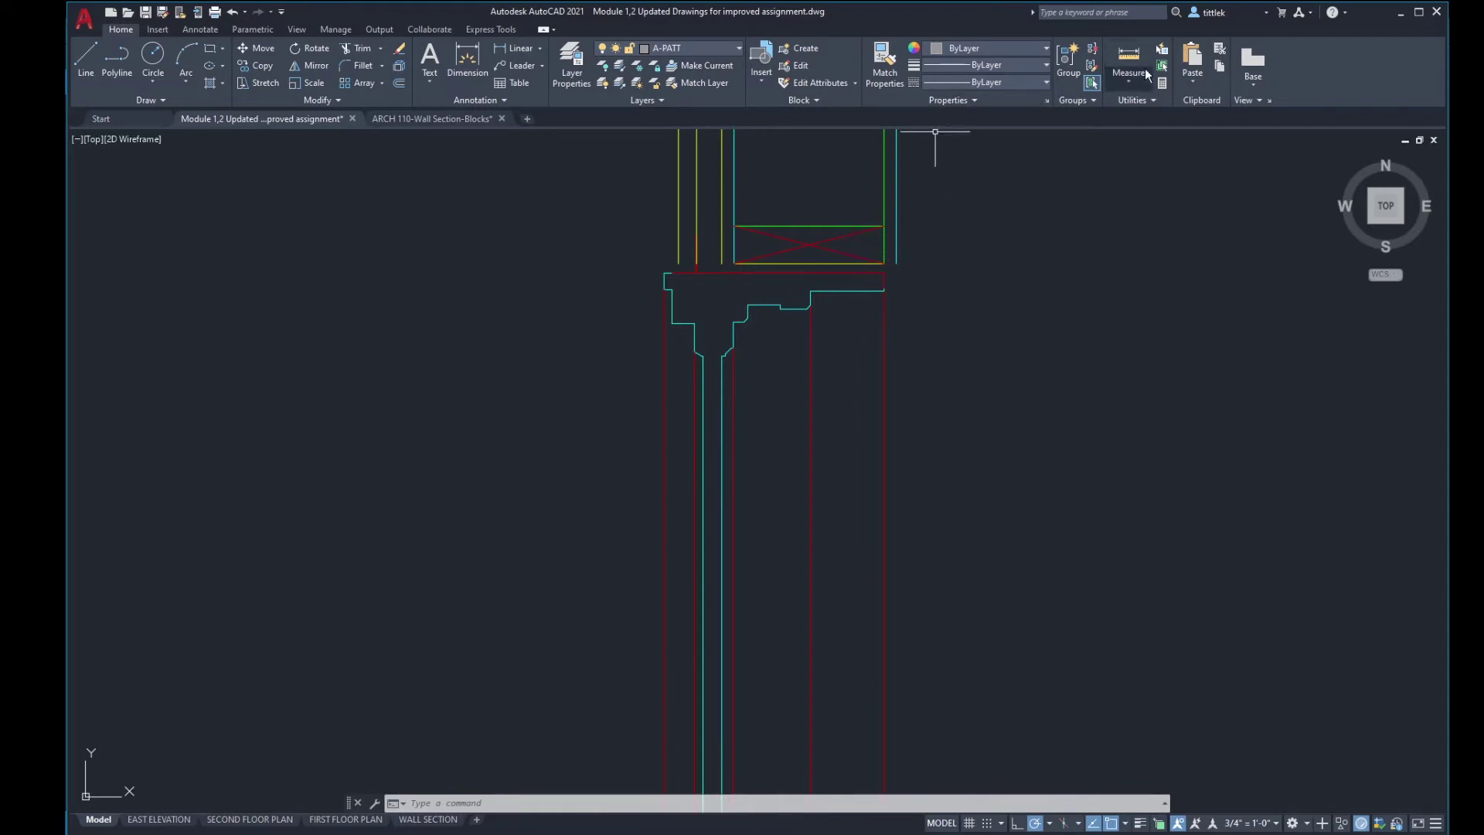
pyautogui.scroll(2, 906, 239)
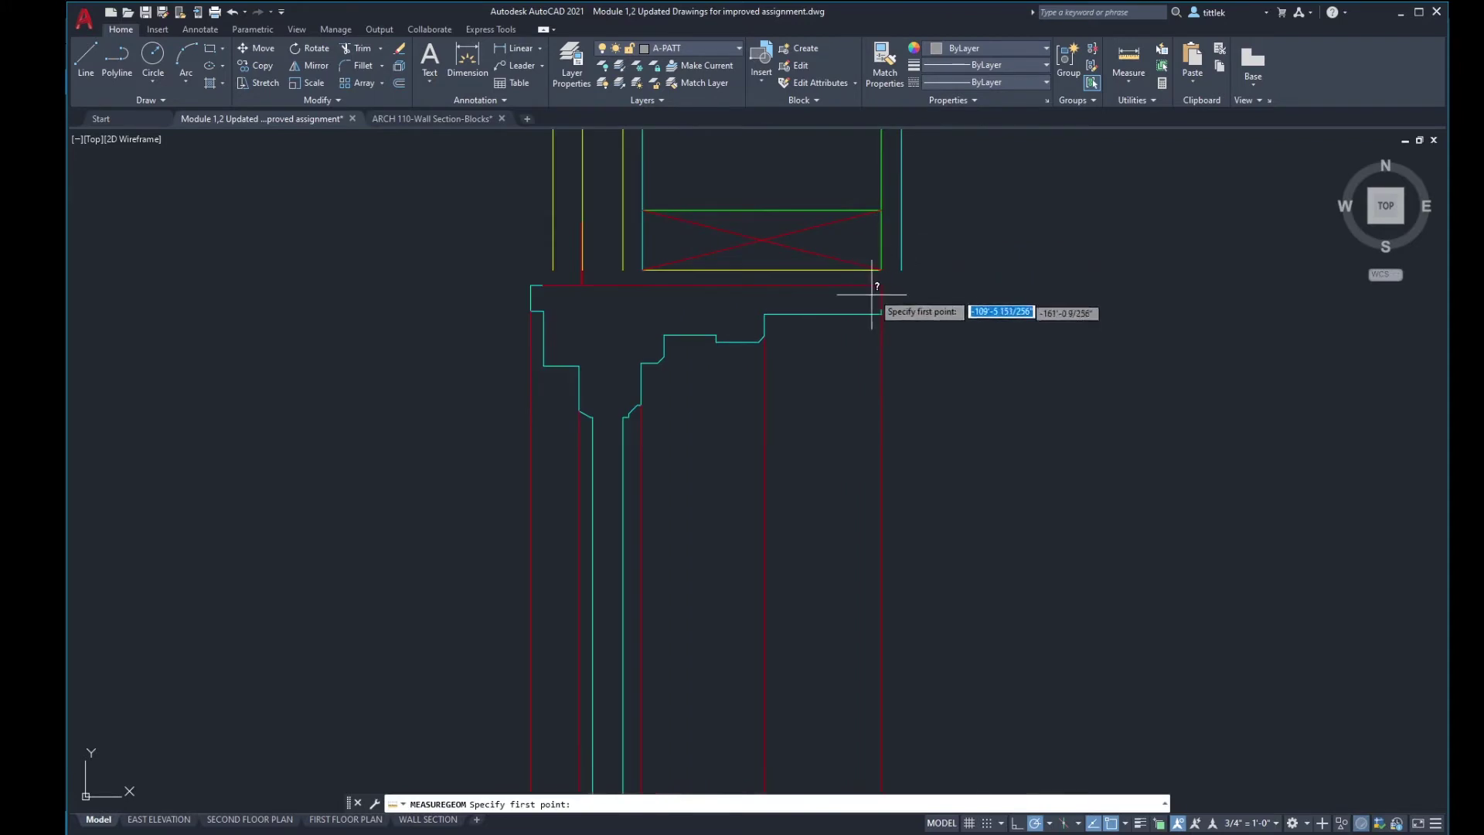
pyautogui.click(881, 285)
pyautogui.rightClick(882, 285)
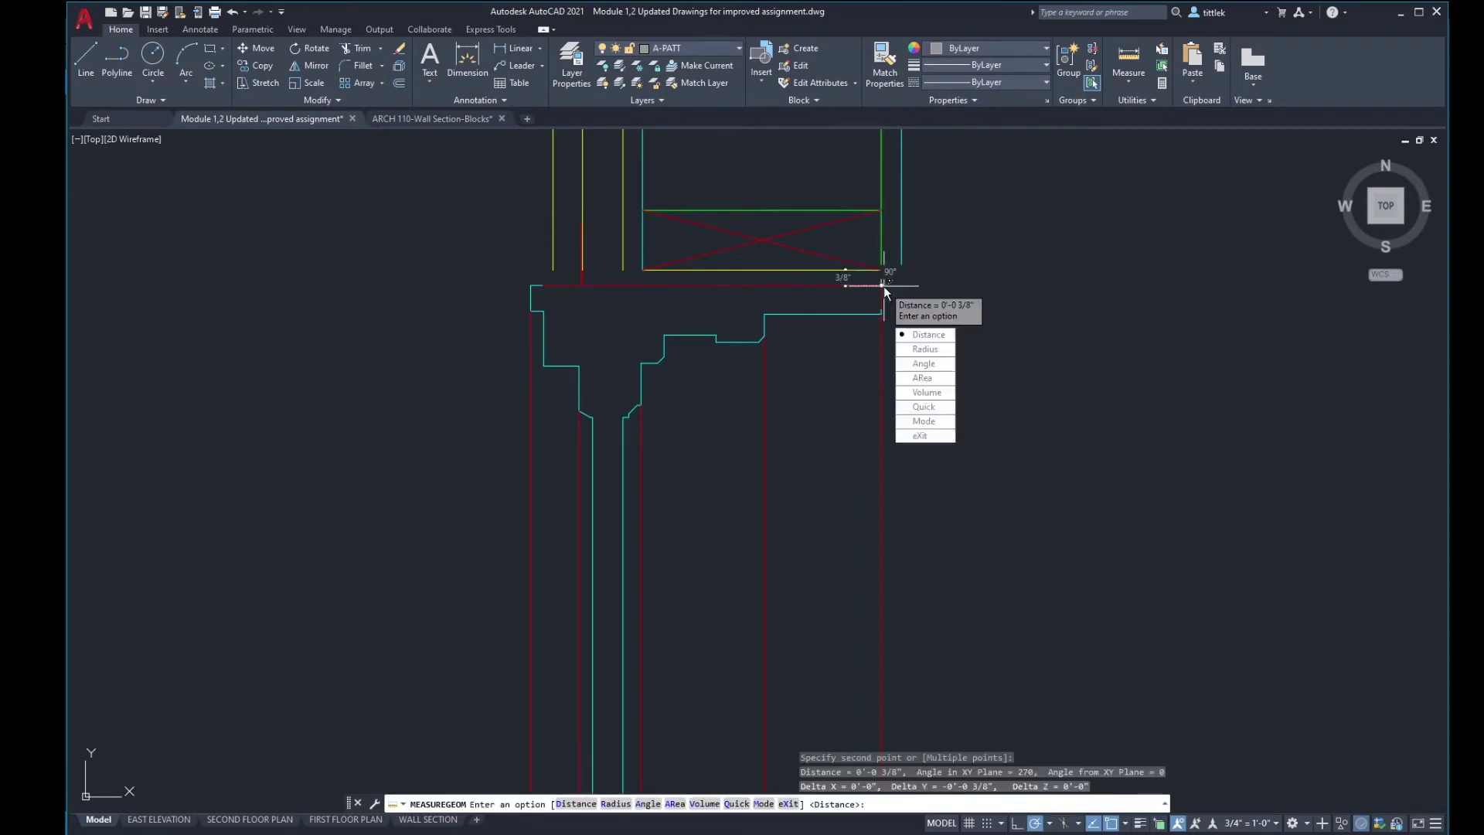
pyautogui.click(916, 324)
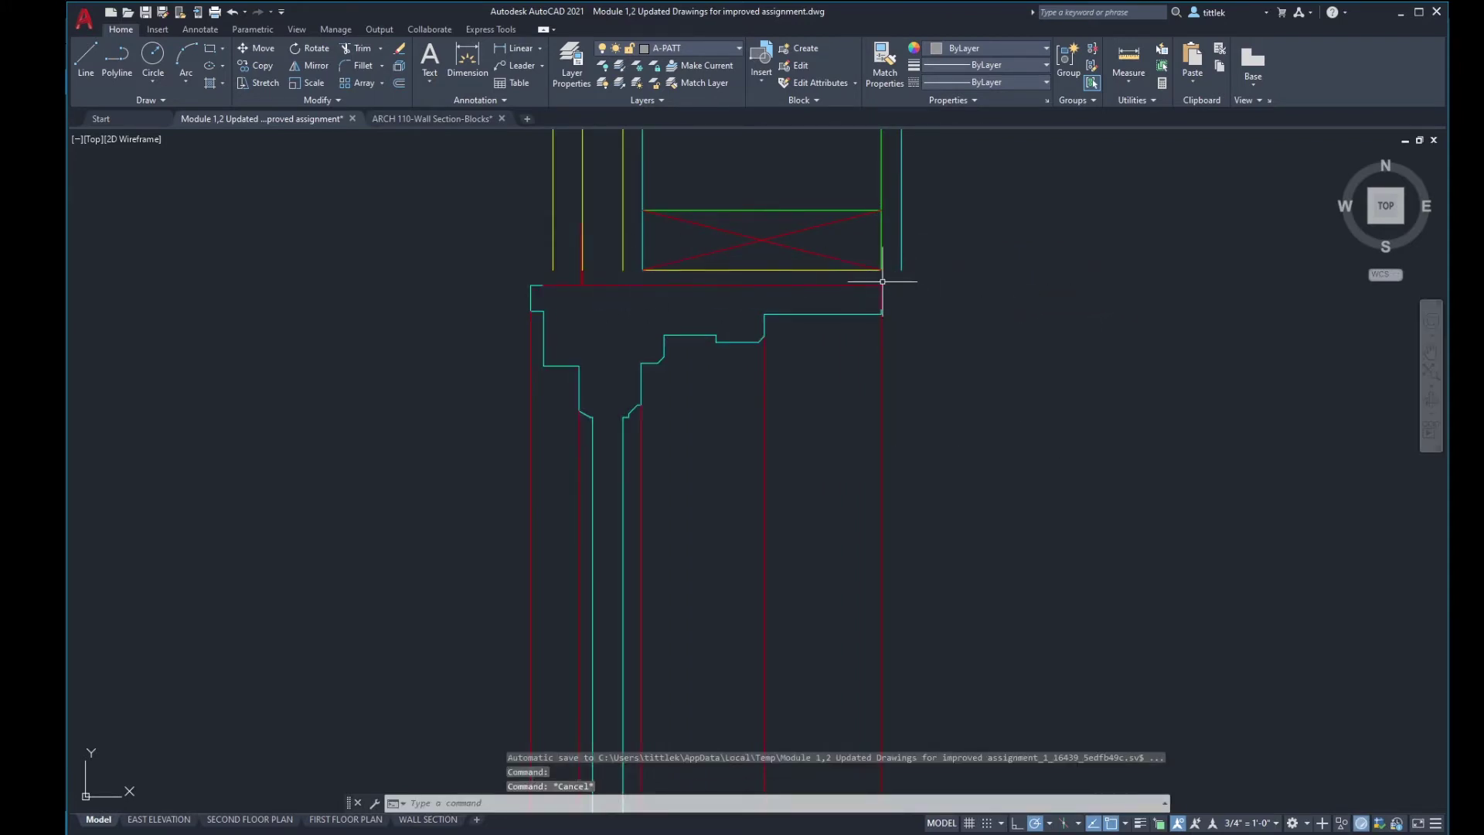
pyautogui.scroll(-4, 790, 251)
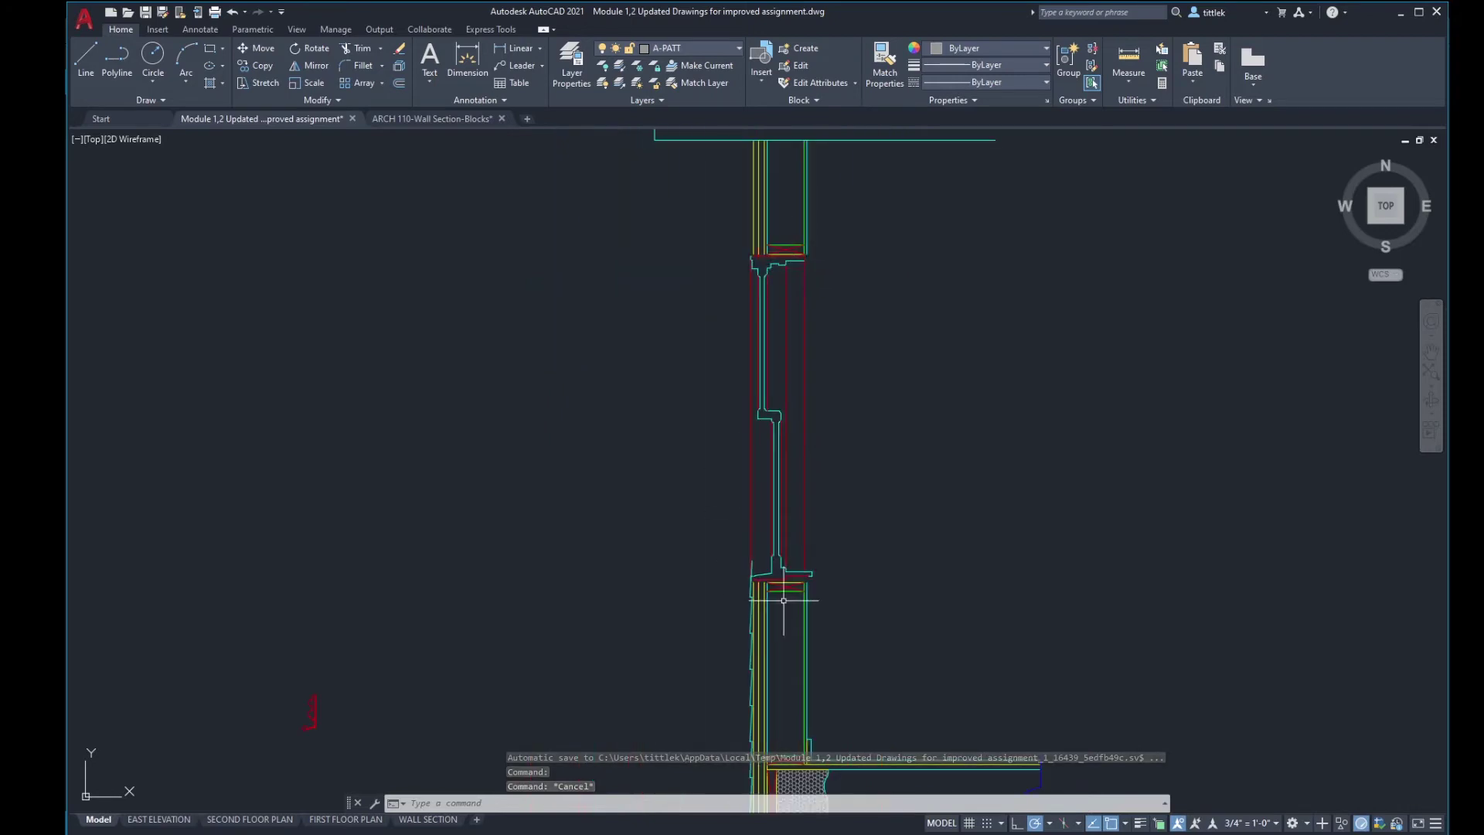
pyautogui.scroll(4, 782, 599)
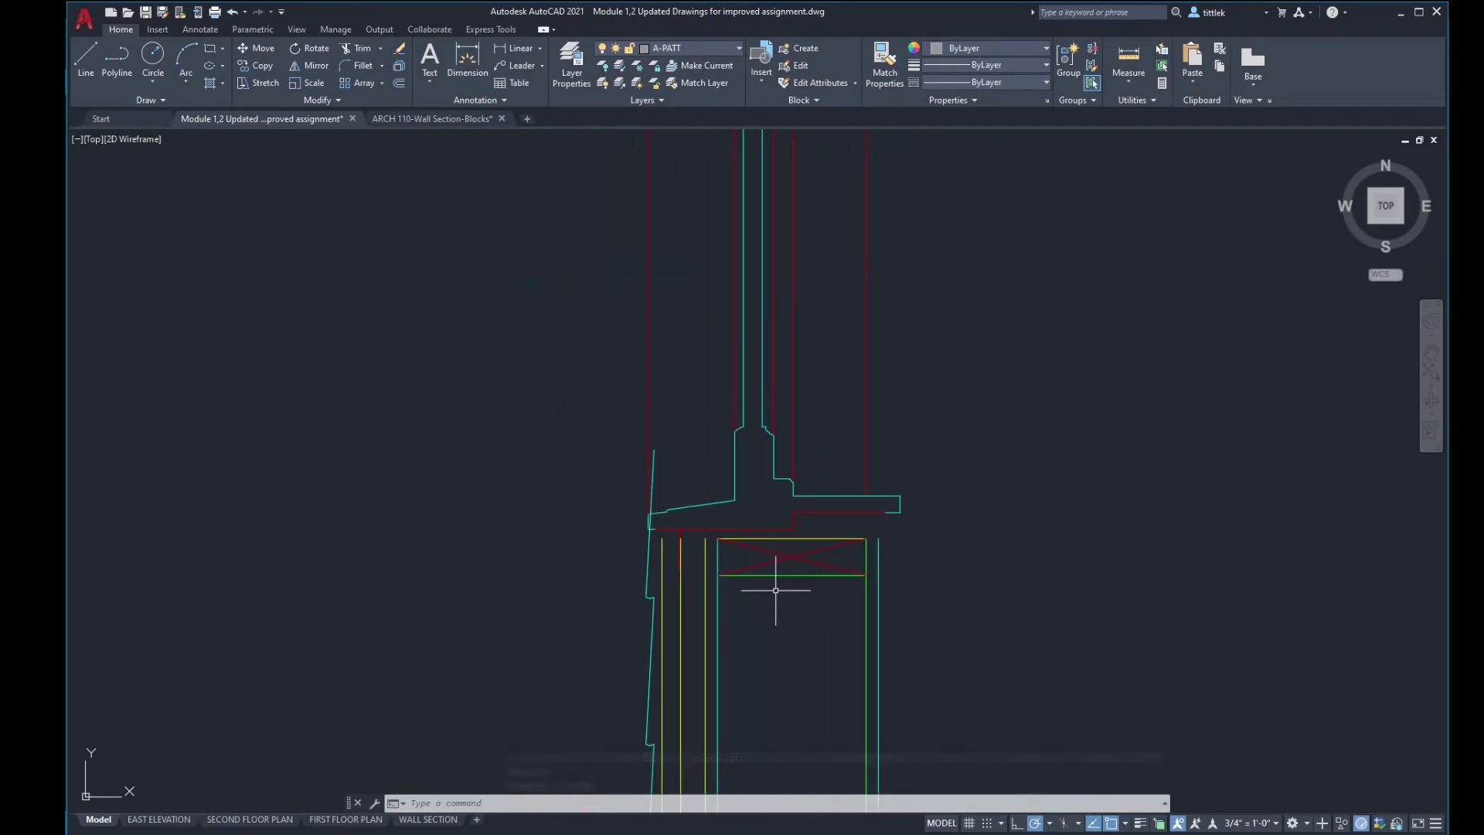
pyautogui.scroll(4, 727, 562)
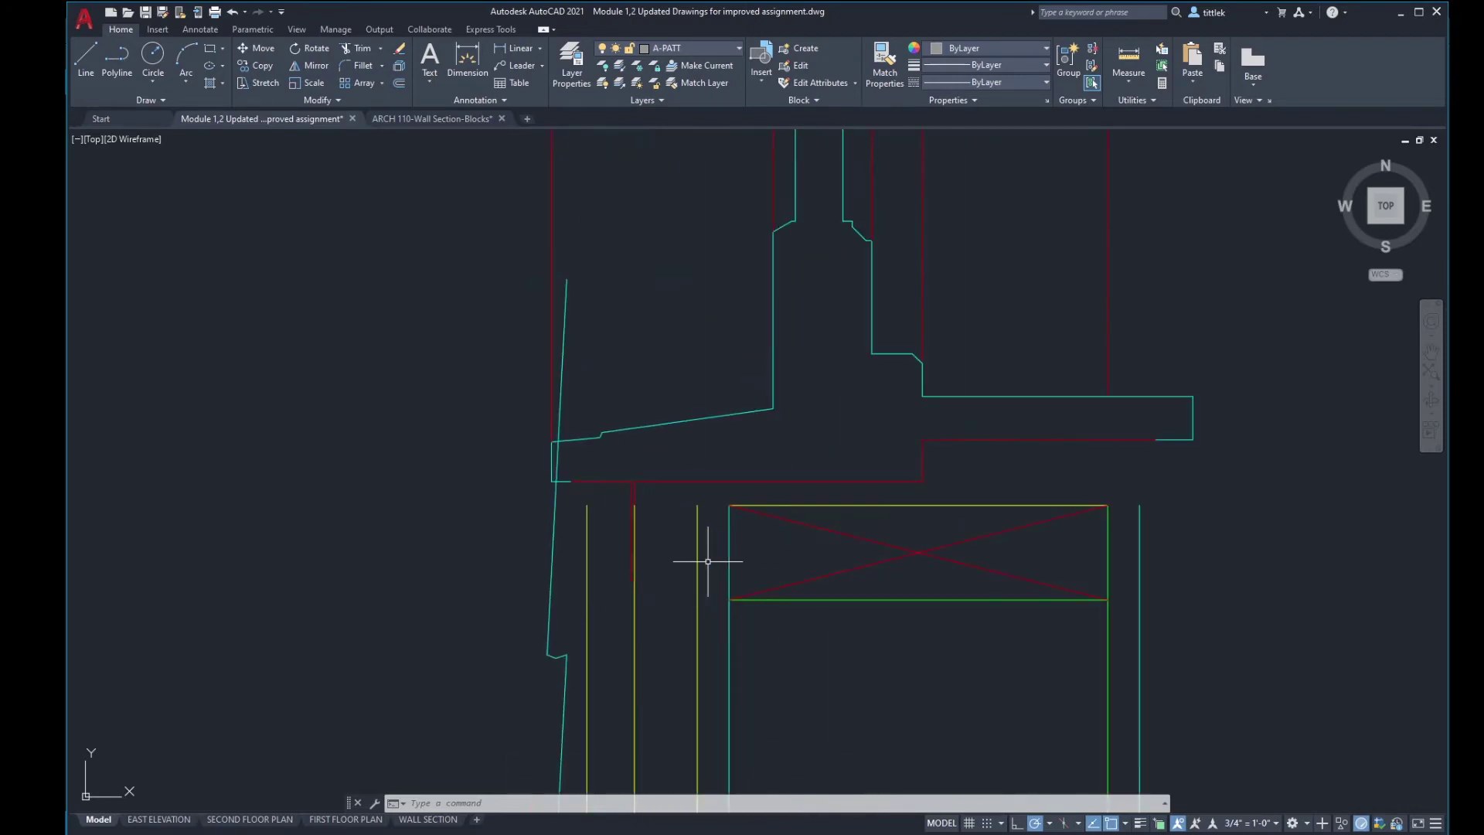
pyautogui.moveTo(888, 531); pyautogui.dragTo(819, 521, button='middle')
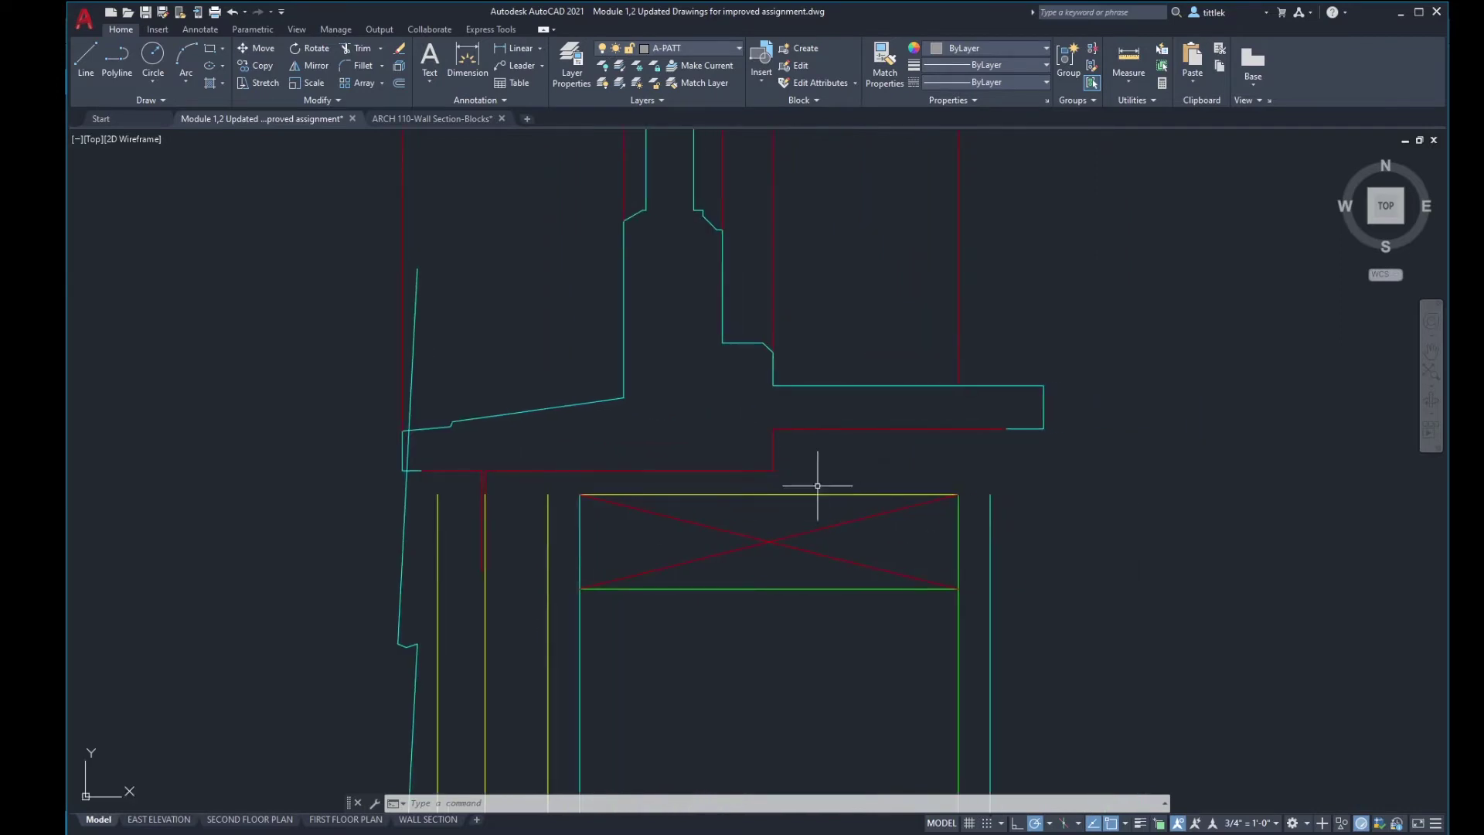
pyautogui.scroll(-2, 819, 479)
pyautogui.moveTo(560, 502)
pyautogui.mouseDown(button='middle')
pyautogui.moveTo(650, 484)
pyautogui.moveTo(695, 445)
pyautogui.mouseUp(button='middle')
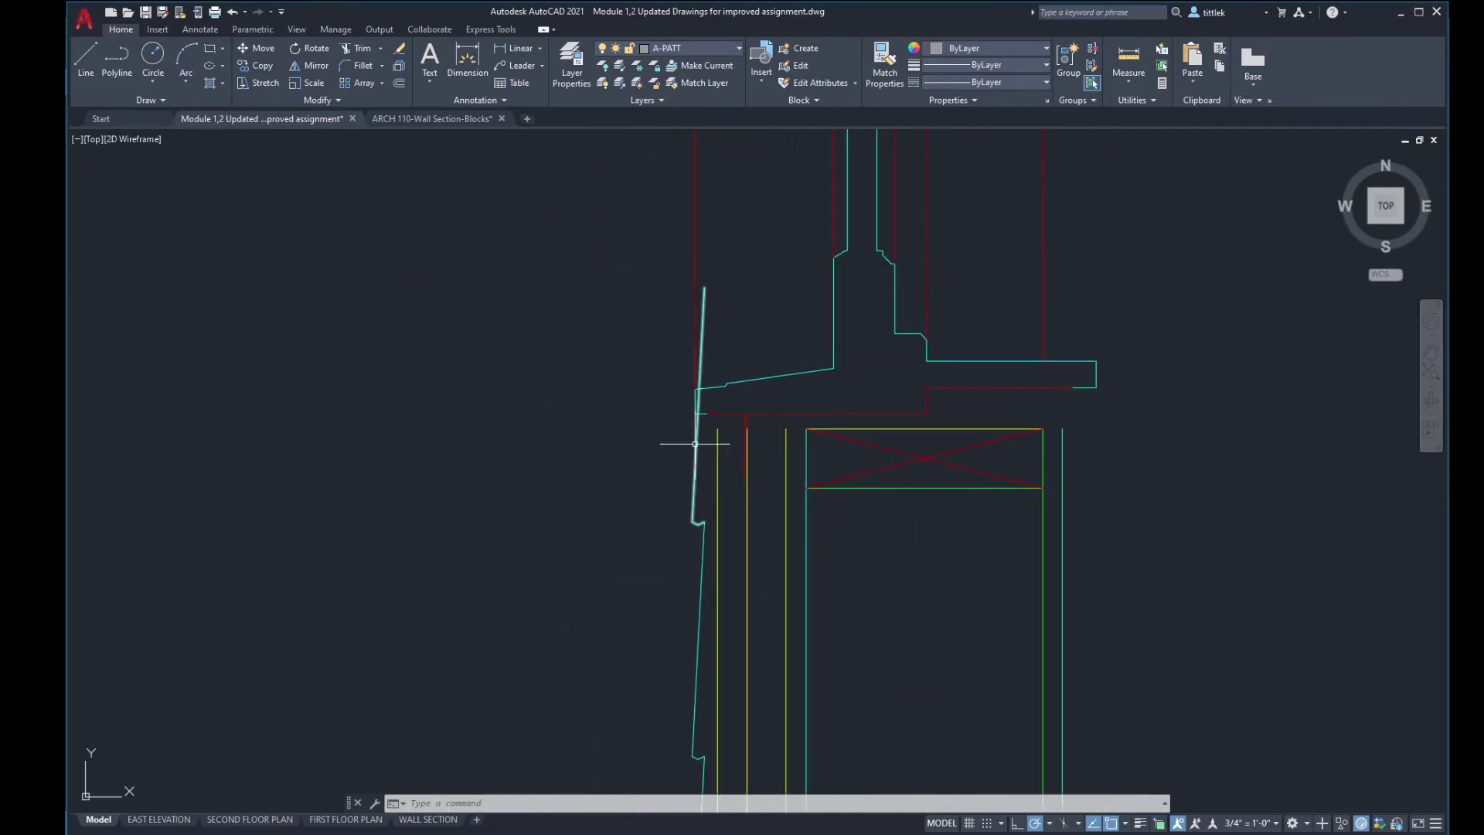
# Step: Explode the exterior cyan polyline into separate lines
pyautogui.scroll(4, 703, 422)
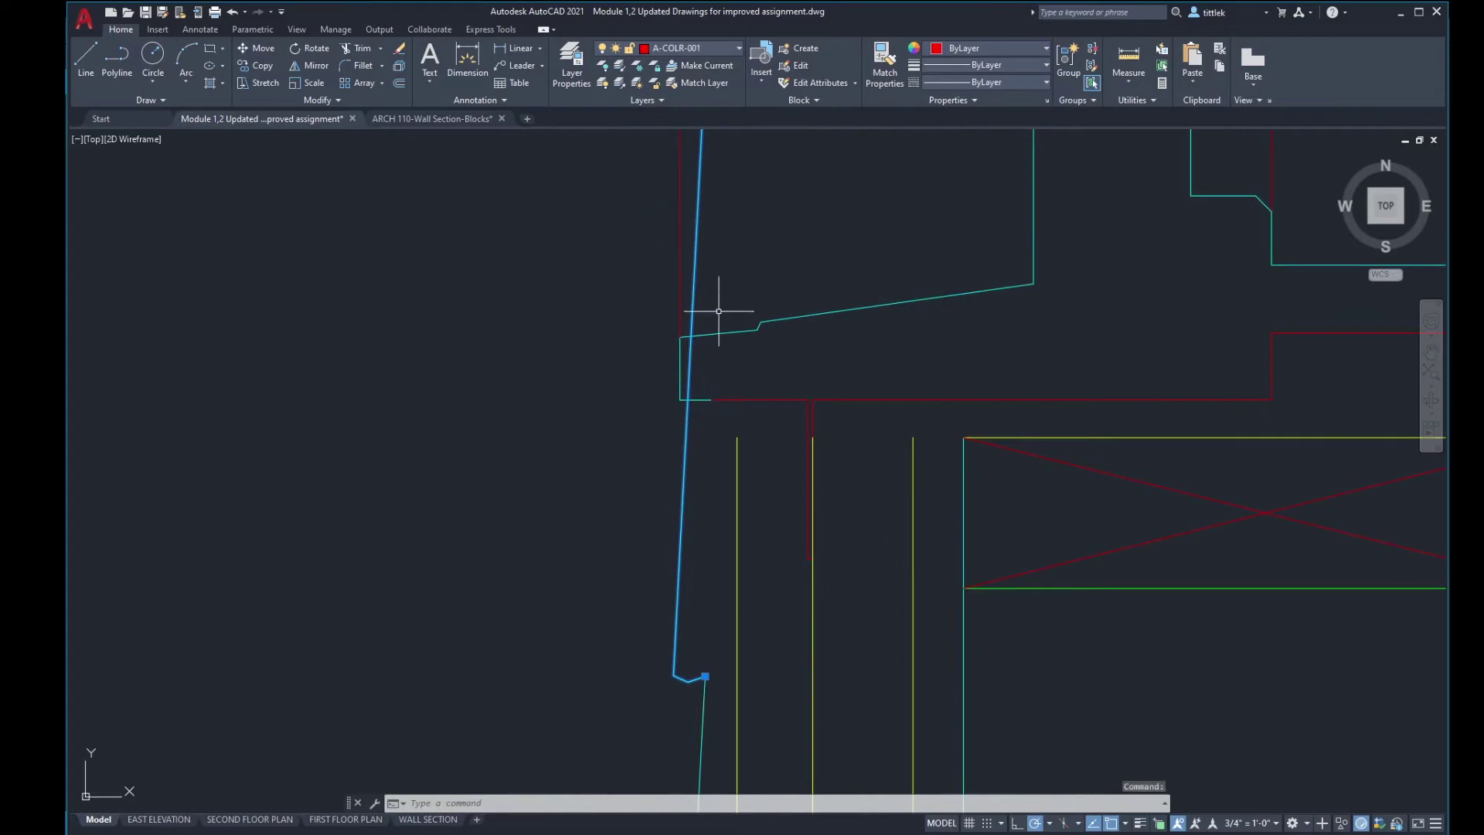
pyautogui.scroll(-4, 680, 406)
pyautogui.scroll(2, 688, 345)
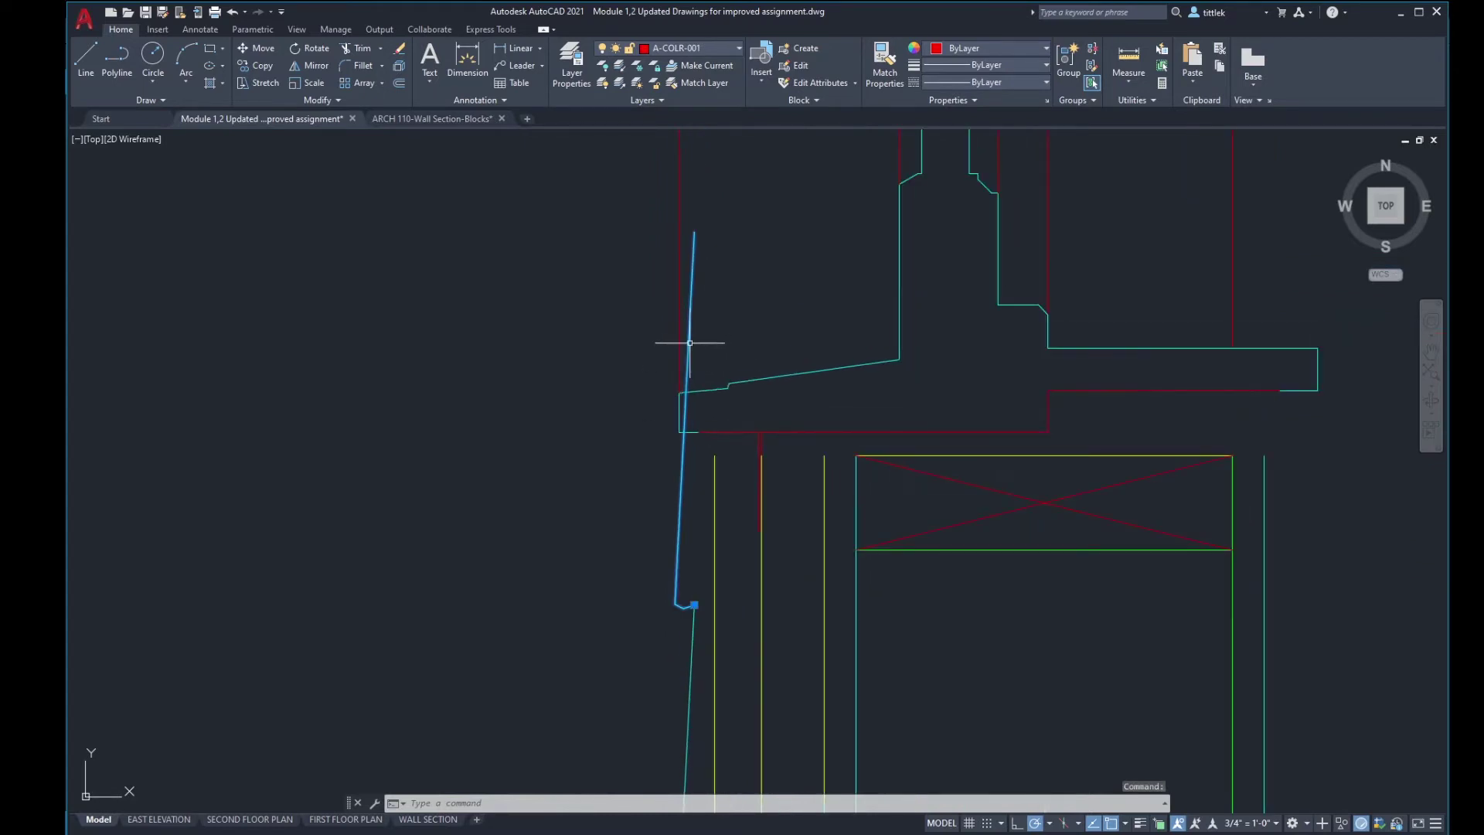
pyautogui.press('Escape')
pyautogui.click(690, 338)
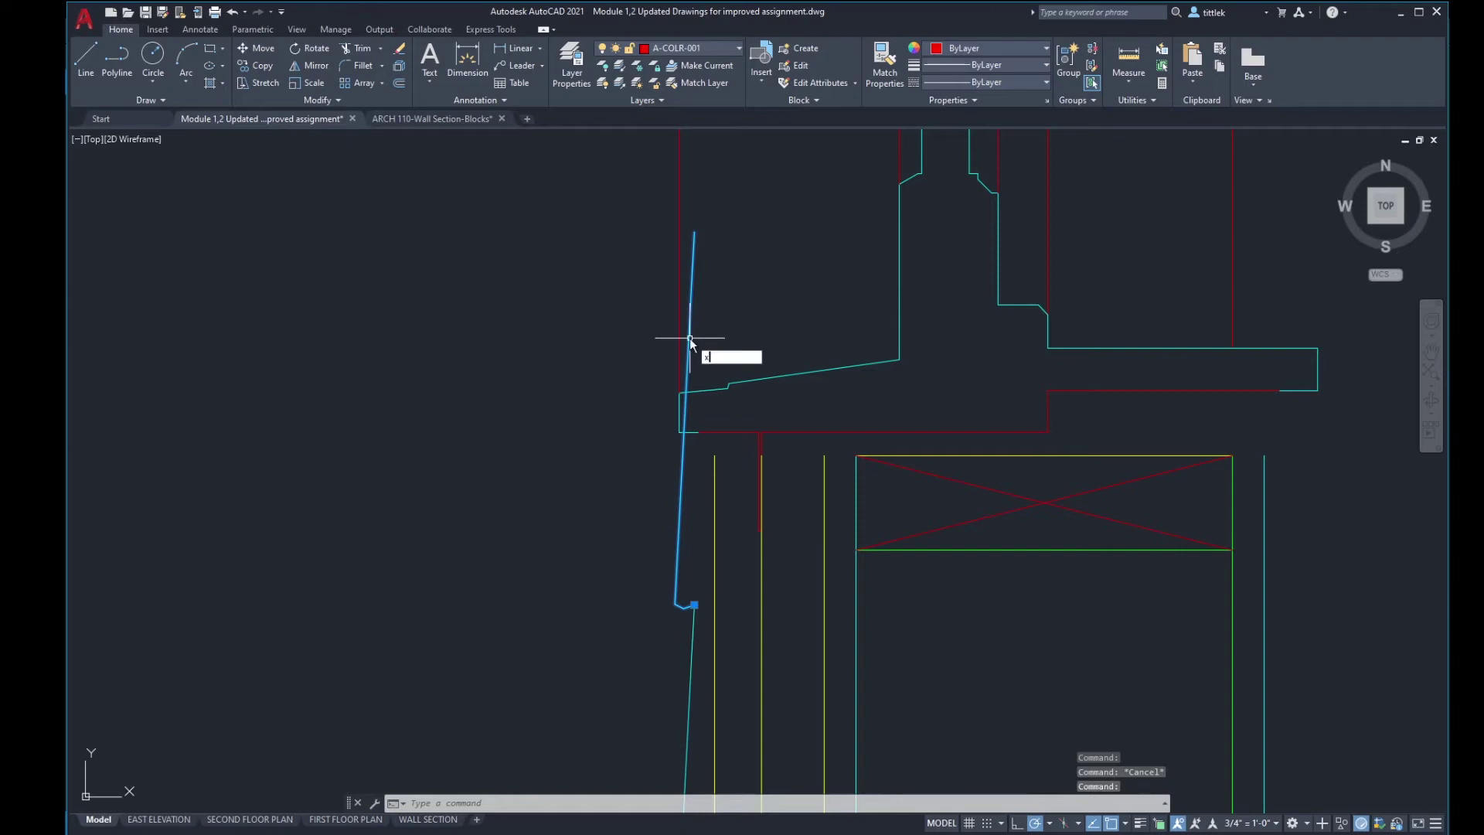
pyautogui.press('Return')
# Step: Grip-stretch the long cyan line's top end to the red header corner to slope the flashing
pyautogui.write('tr')
pyautogui.press('Return')
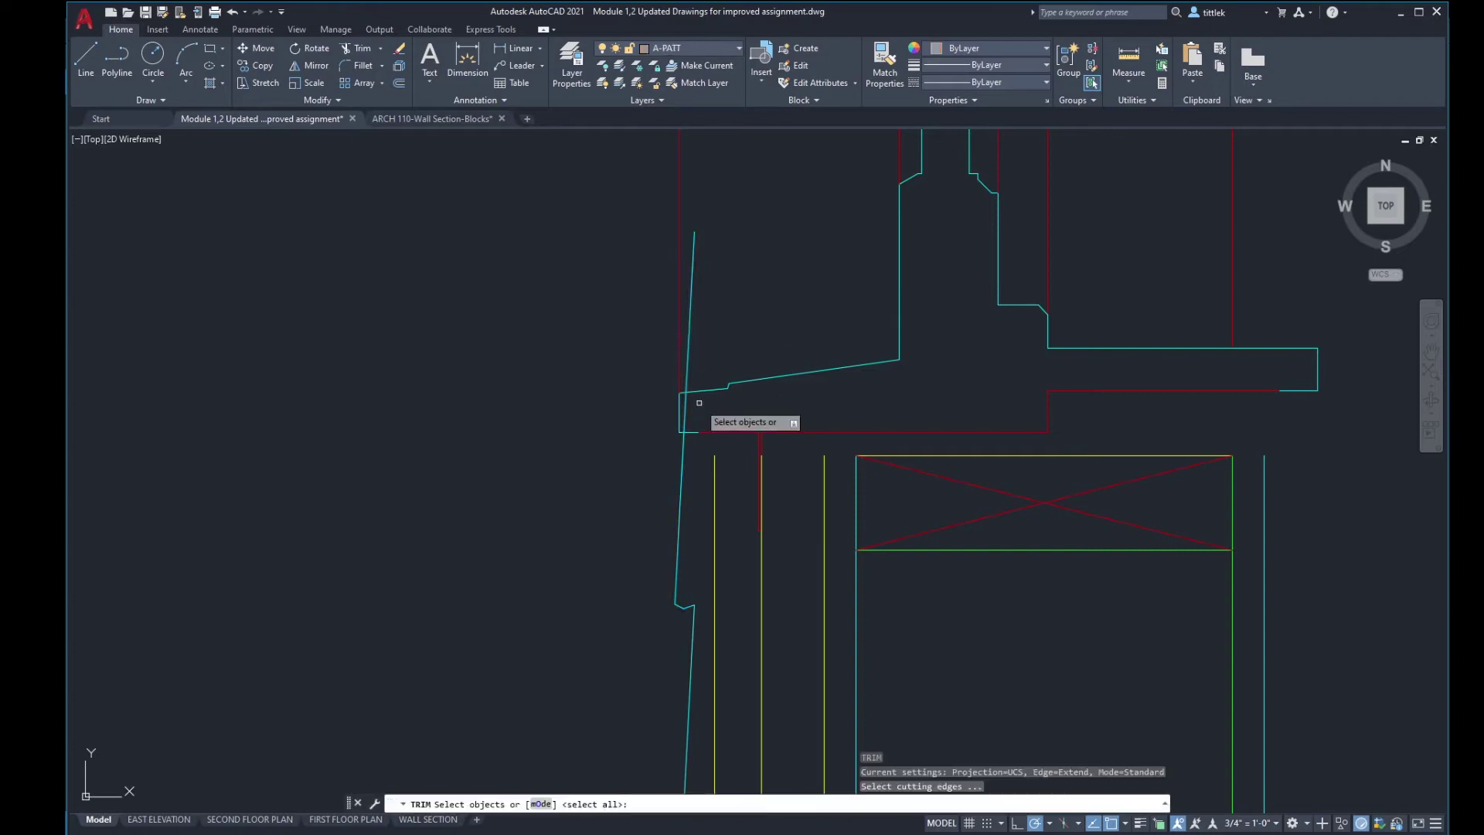
pyautogui.scroll(2, 683, 435)
pyautogui.press('Escape')
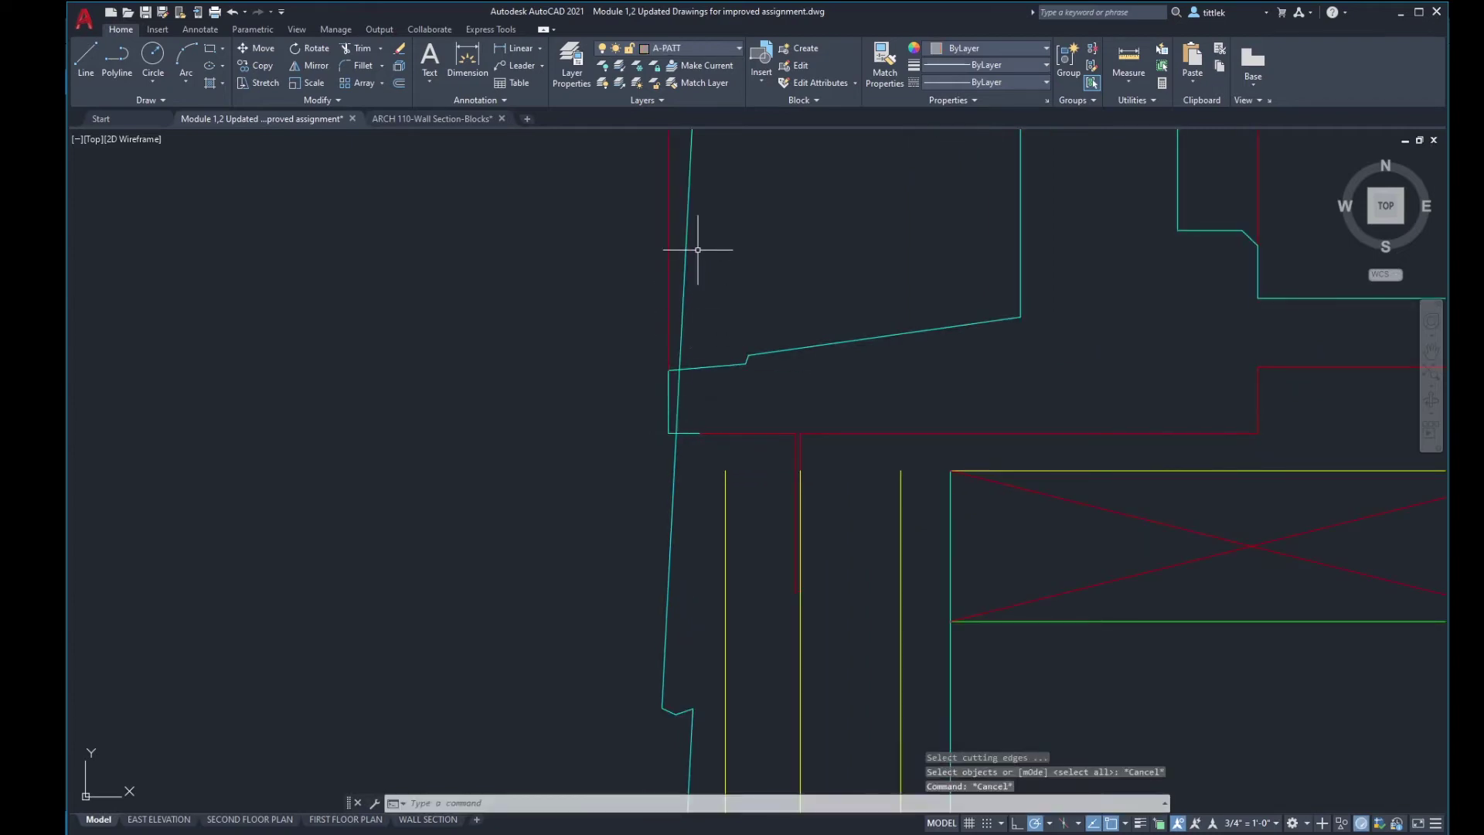
pyautogui.click(687, 260)
pyautogui.scroll(-4, 669, 392)
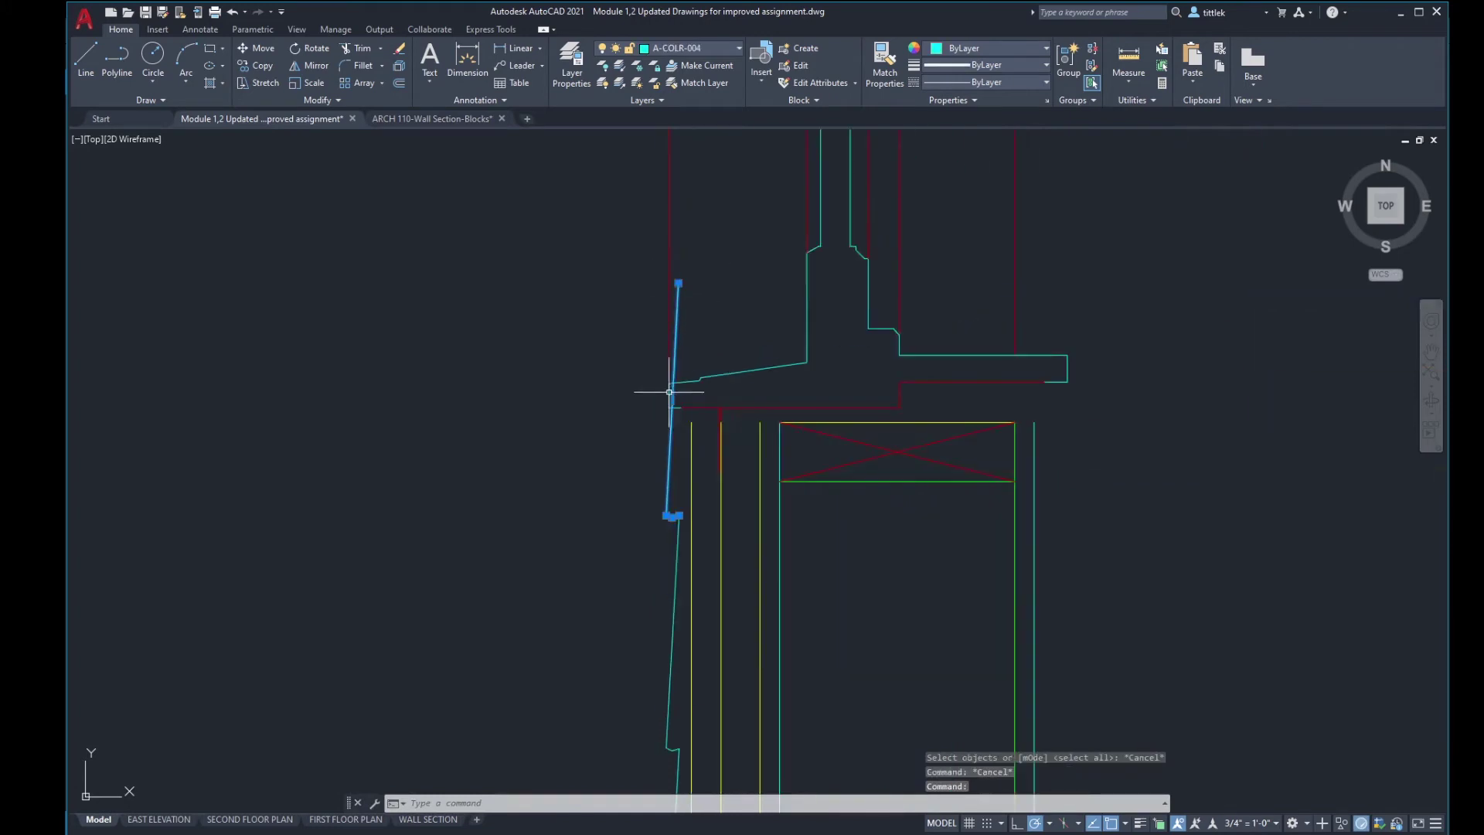
pyautogui.click(678, 283)
pyautogui.scroll(4, 657, 445)
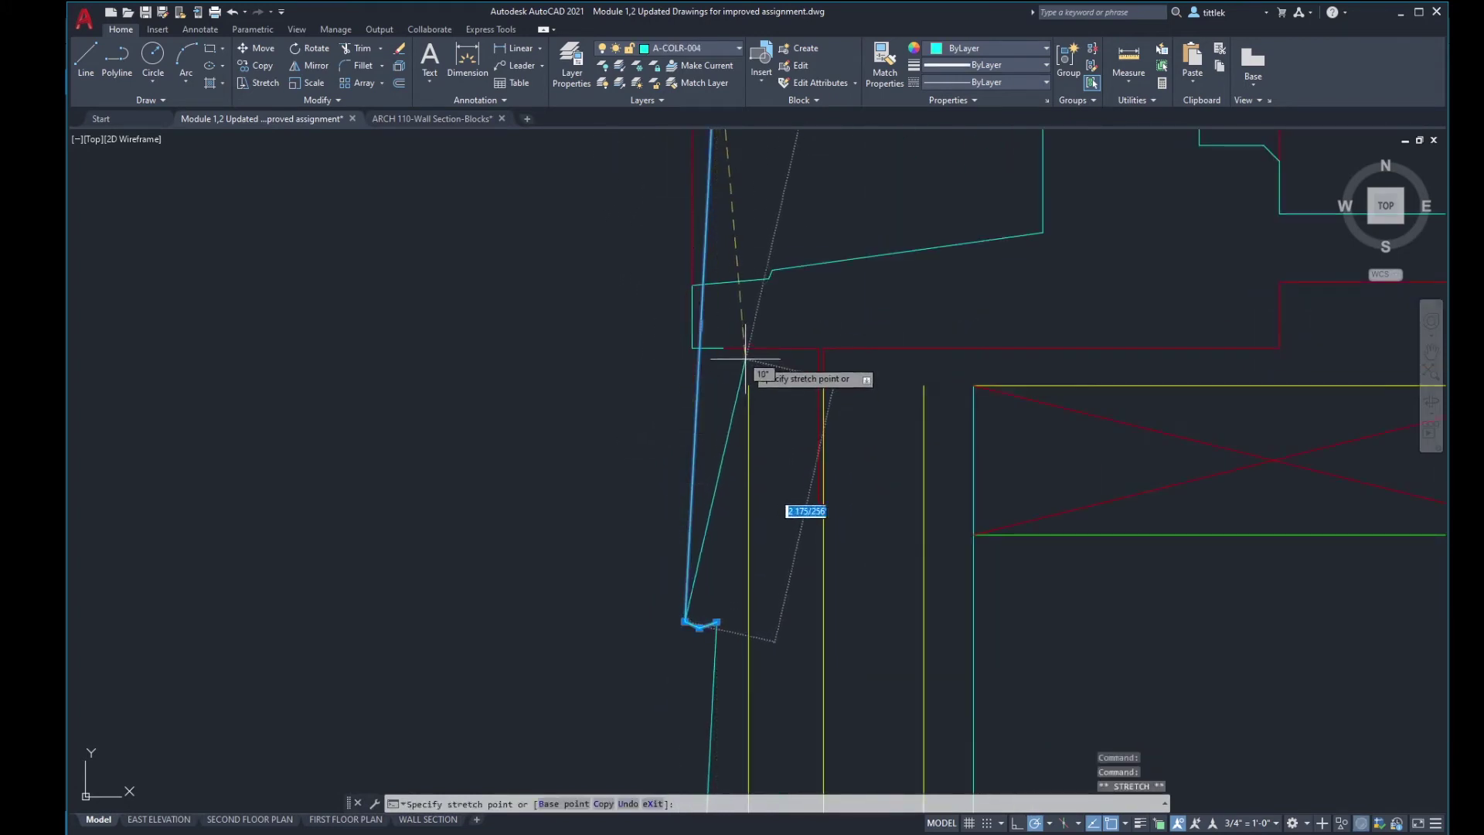
pyautogui.click(724, 347)
pyautogui.press('Escape')
pyautogui.press('Escape')
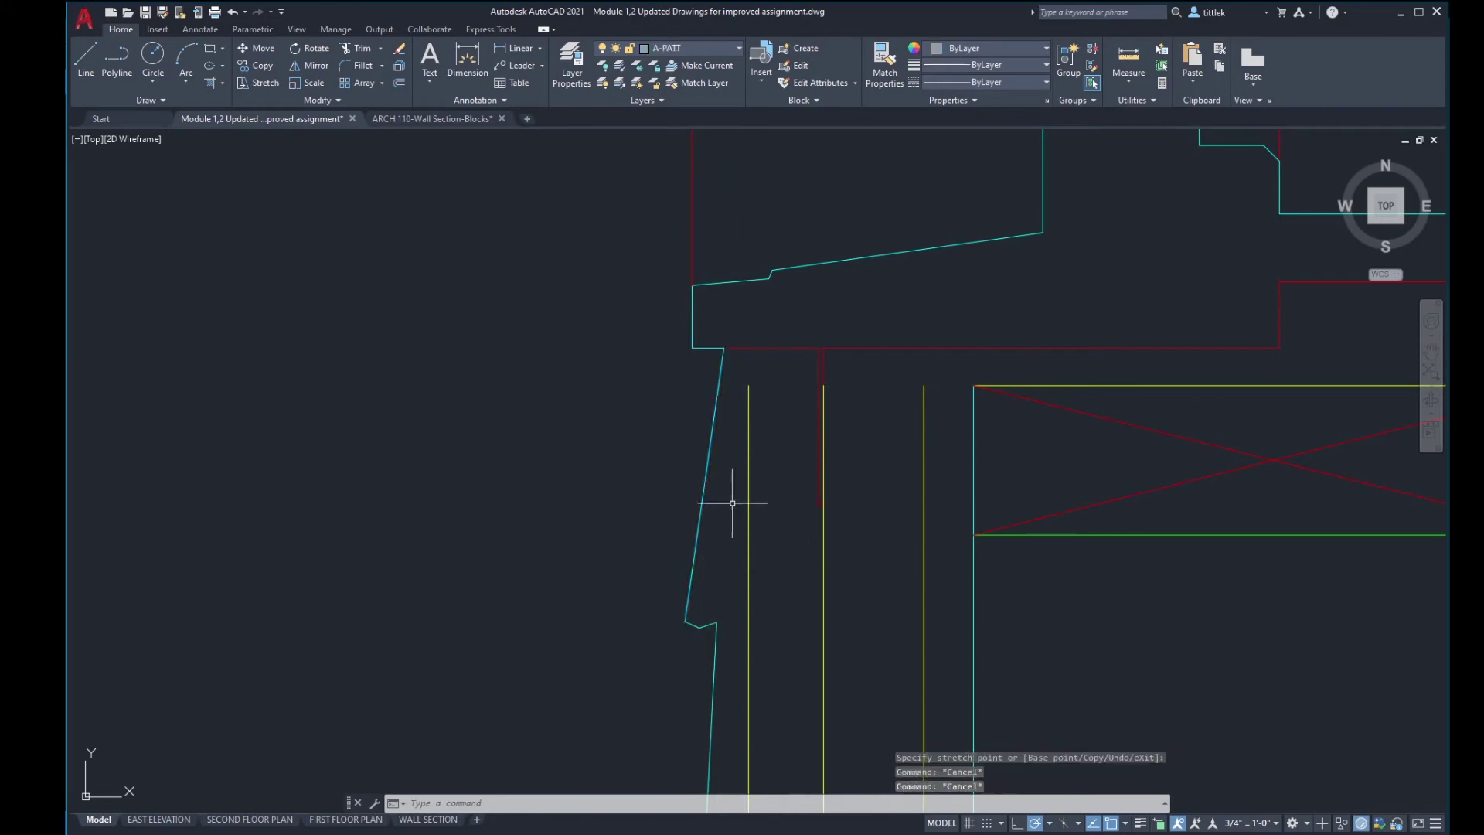
# Step: Try grip-stretching the vertical stud line's top end, leaving it unchanged
pyautogui.scroll(-4, 663, 374)
pyautogui.scroll(4, 703, 369)
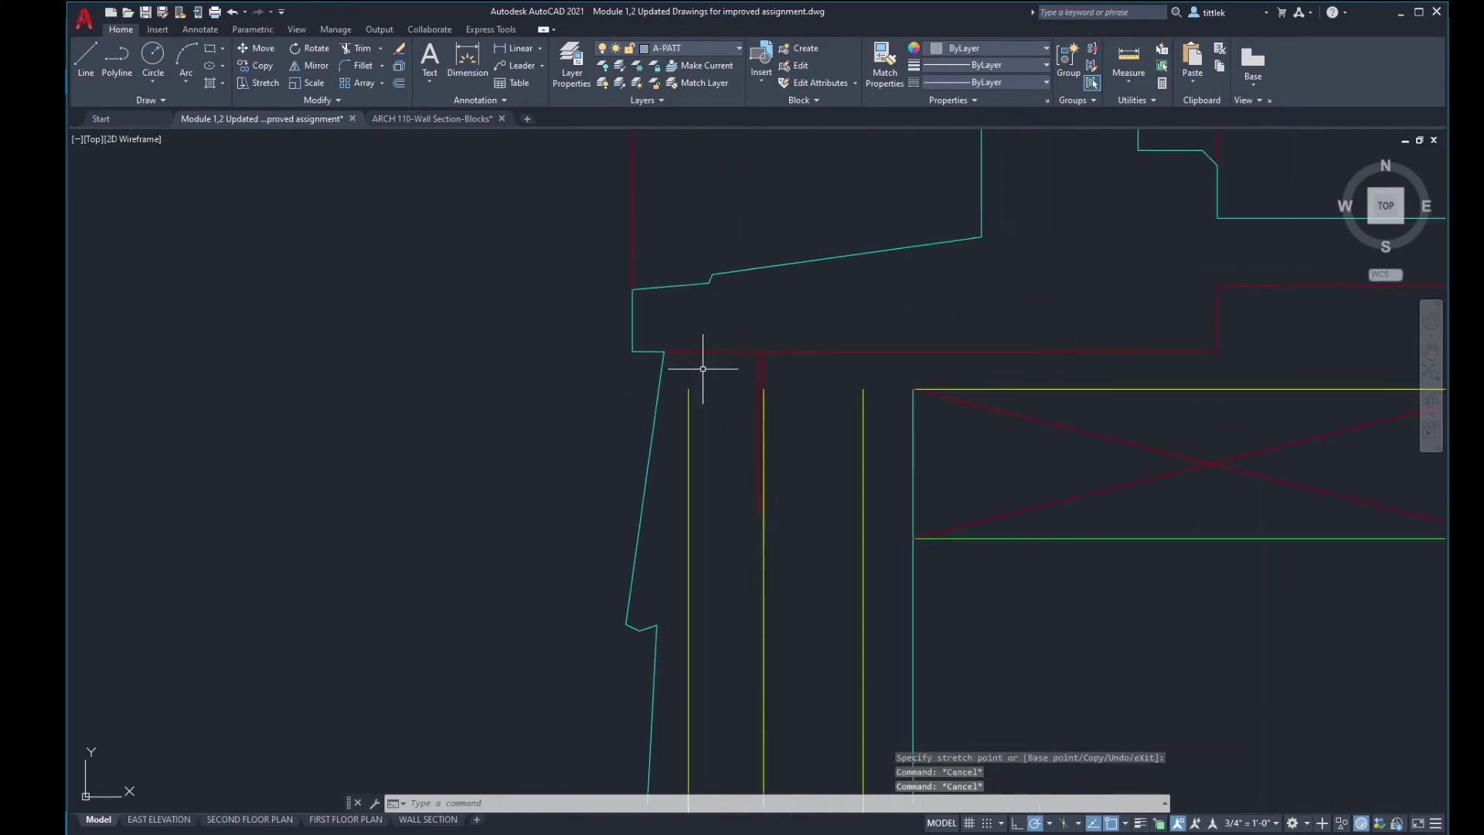
pyautogui.click(688, 404)
pyautogui.click(693, 395)
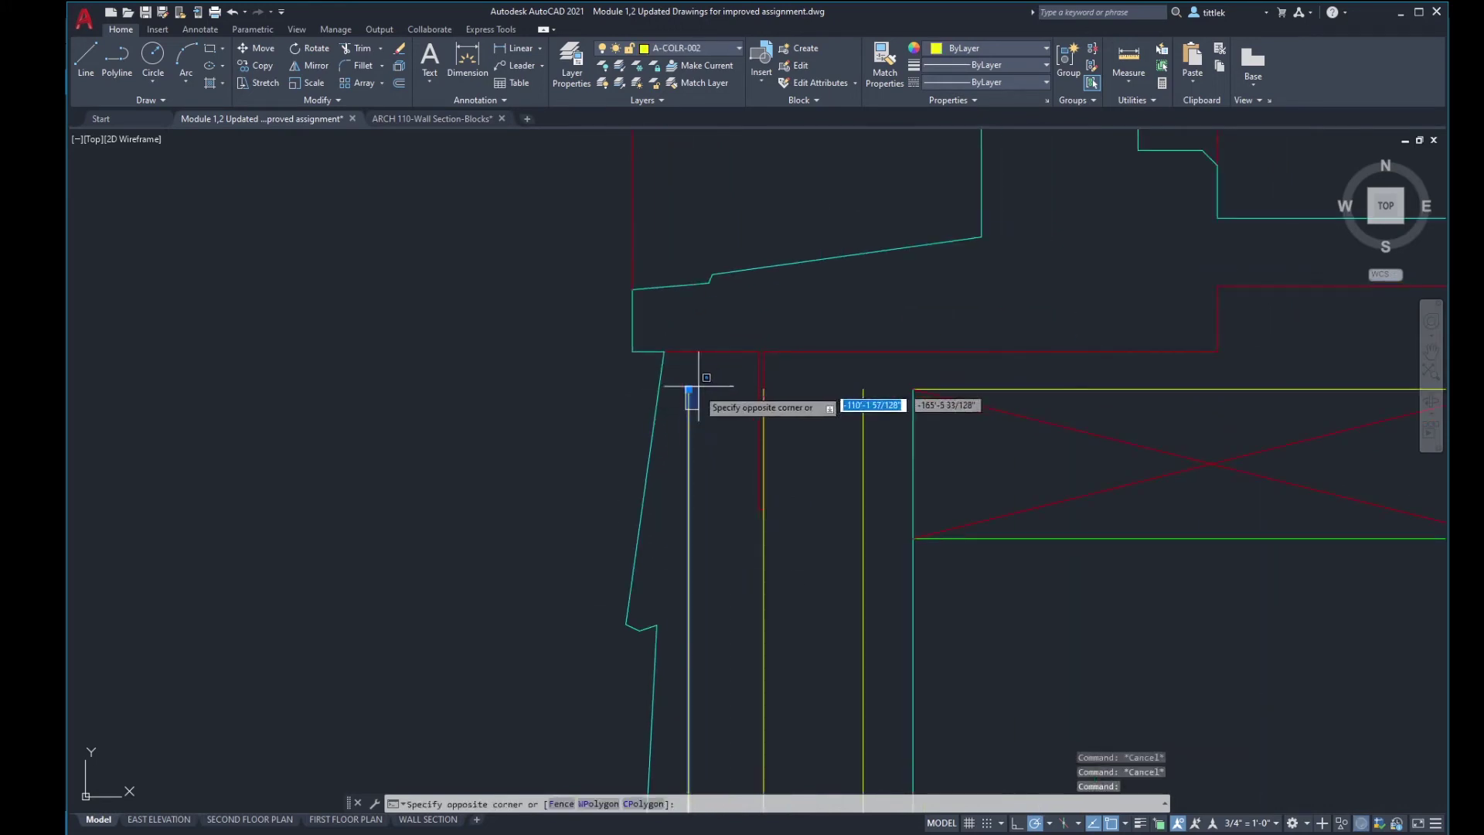
pyautogui.click(689, 389)
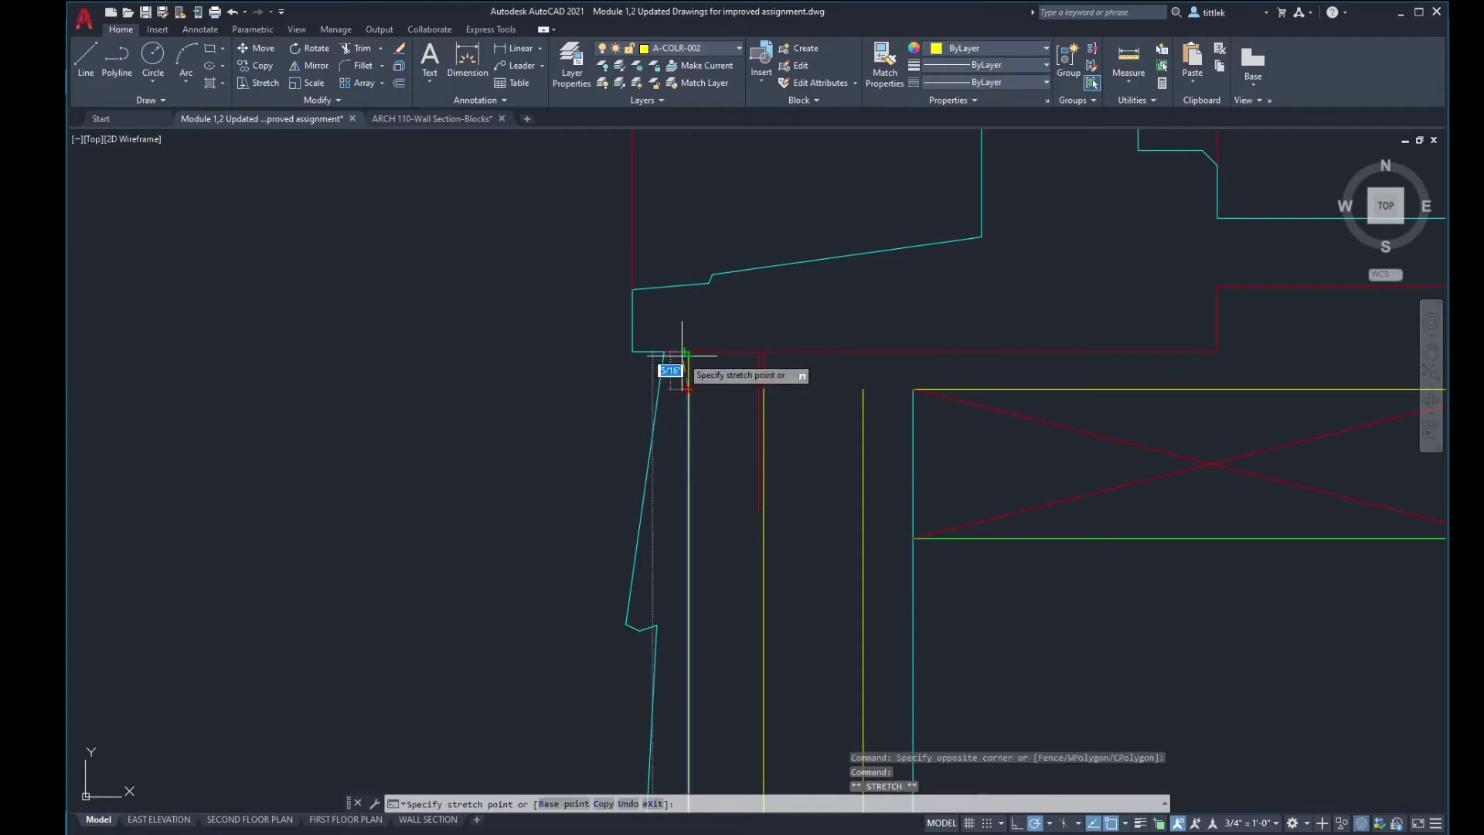
pyautogui.press('Escape')
pyautogui.press('Escape')
pyautogui.moveTo(822, 425); pyautogui.dragTo(822, 400, button='middle')
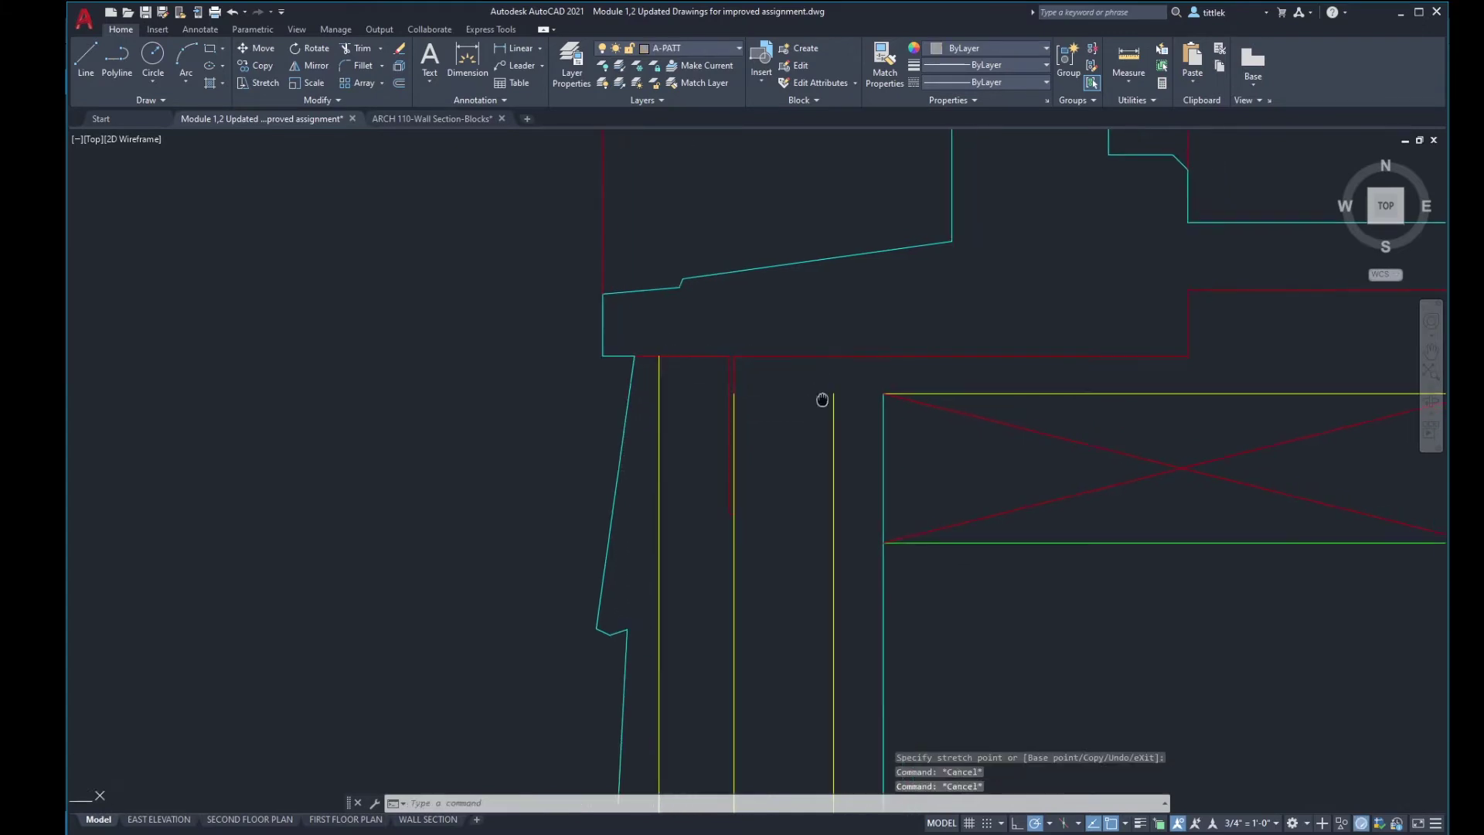
# Step: Extend the yellow stud line up to the red header and trim the portion below its edge
pyautogui.write('tr')
pyautogui.press('Return')
pyautogui.click(776, 354)
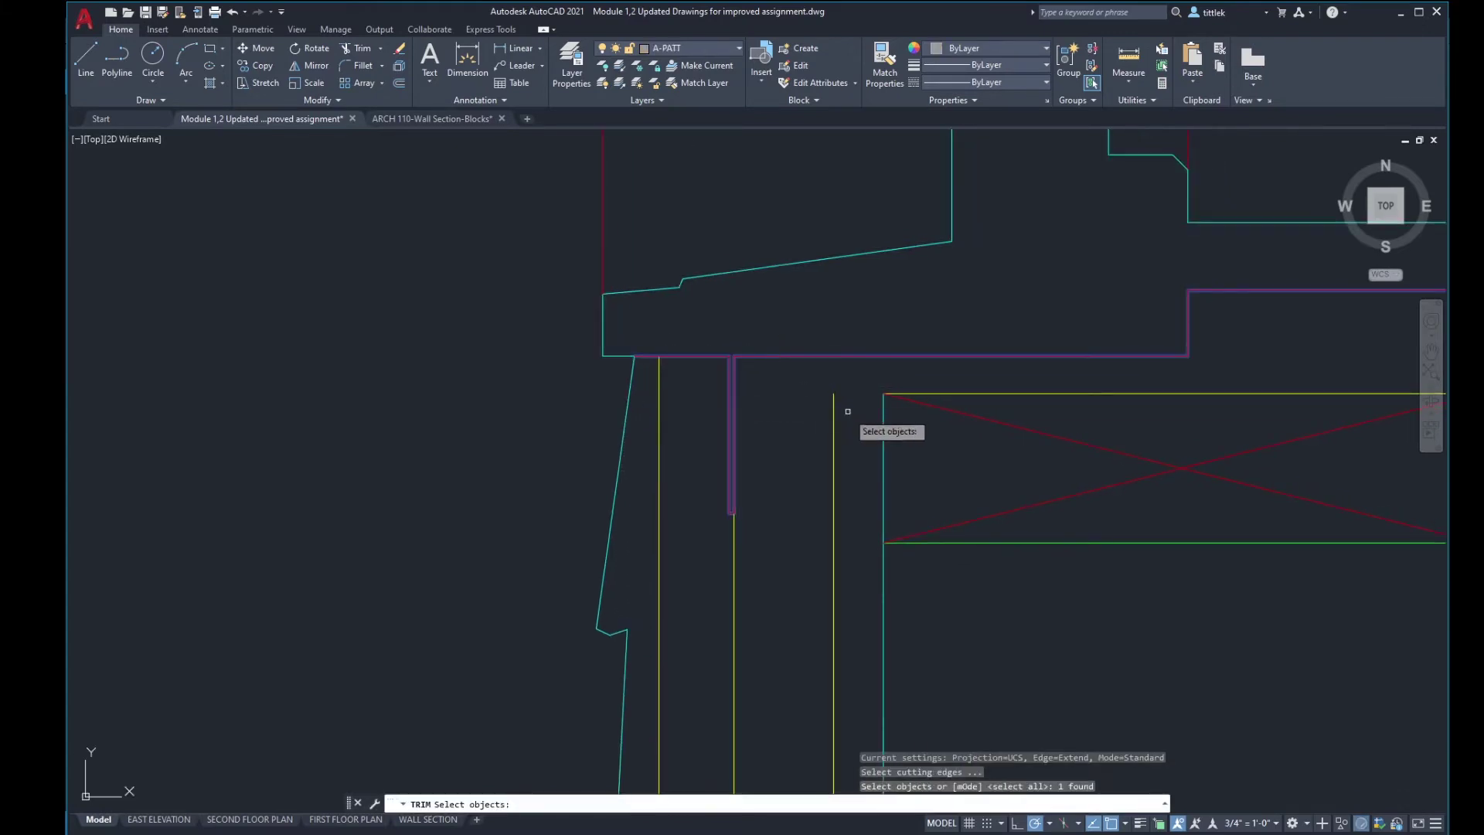
pyautogui.press('Return')
pyautogui.keyDown('shift'); pyautogui.click(831, 408); pyautogui.keyUp('shift')
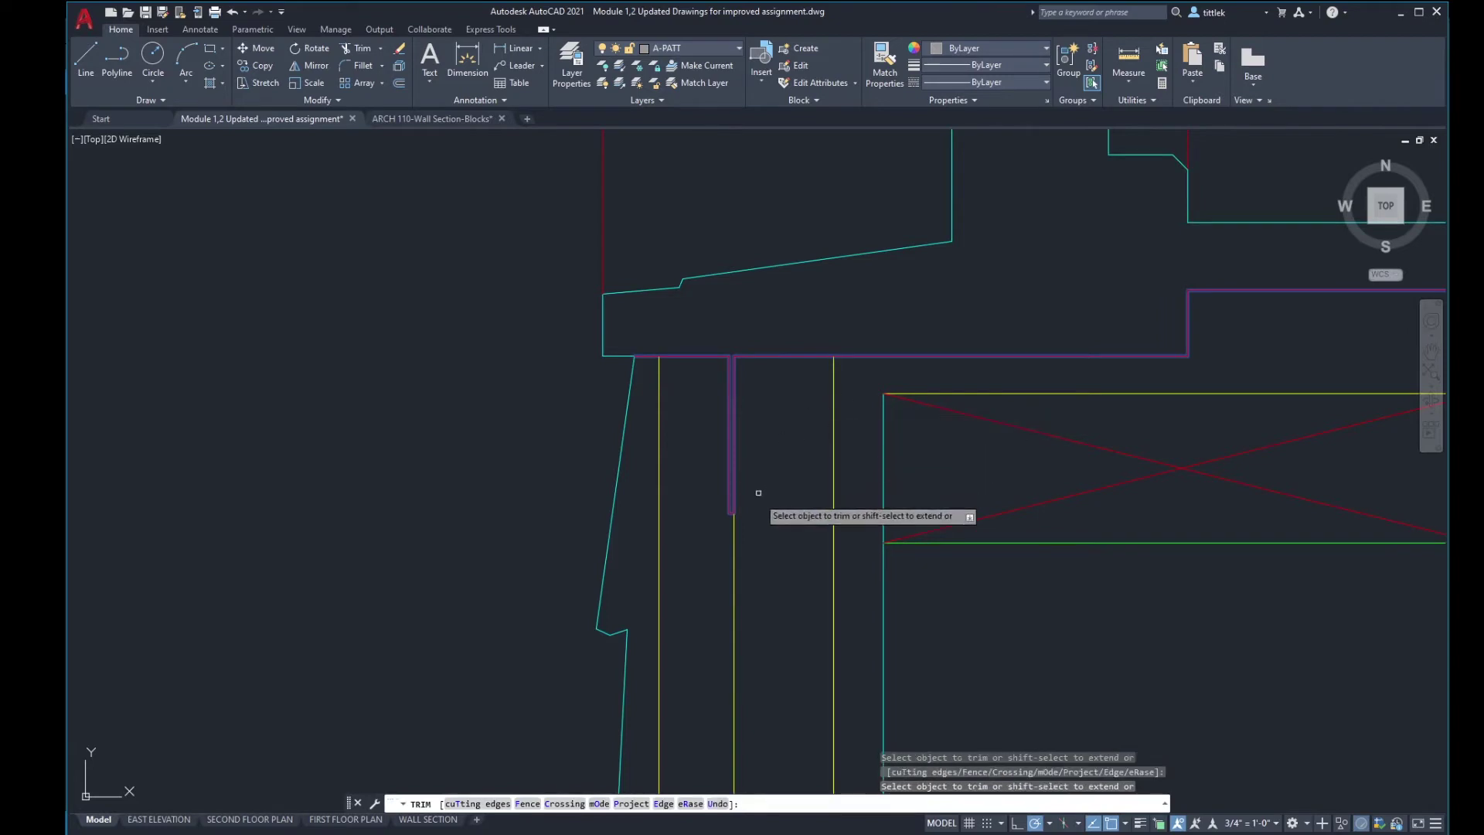
pyautogui.click(732, 541)
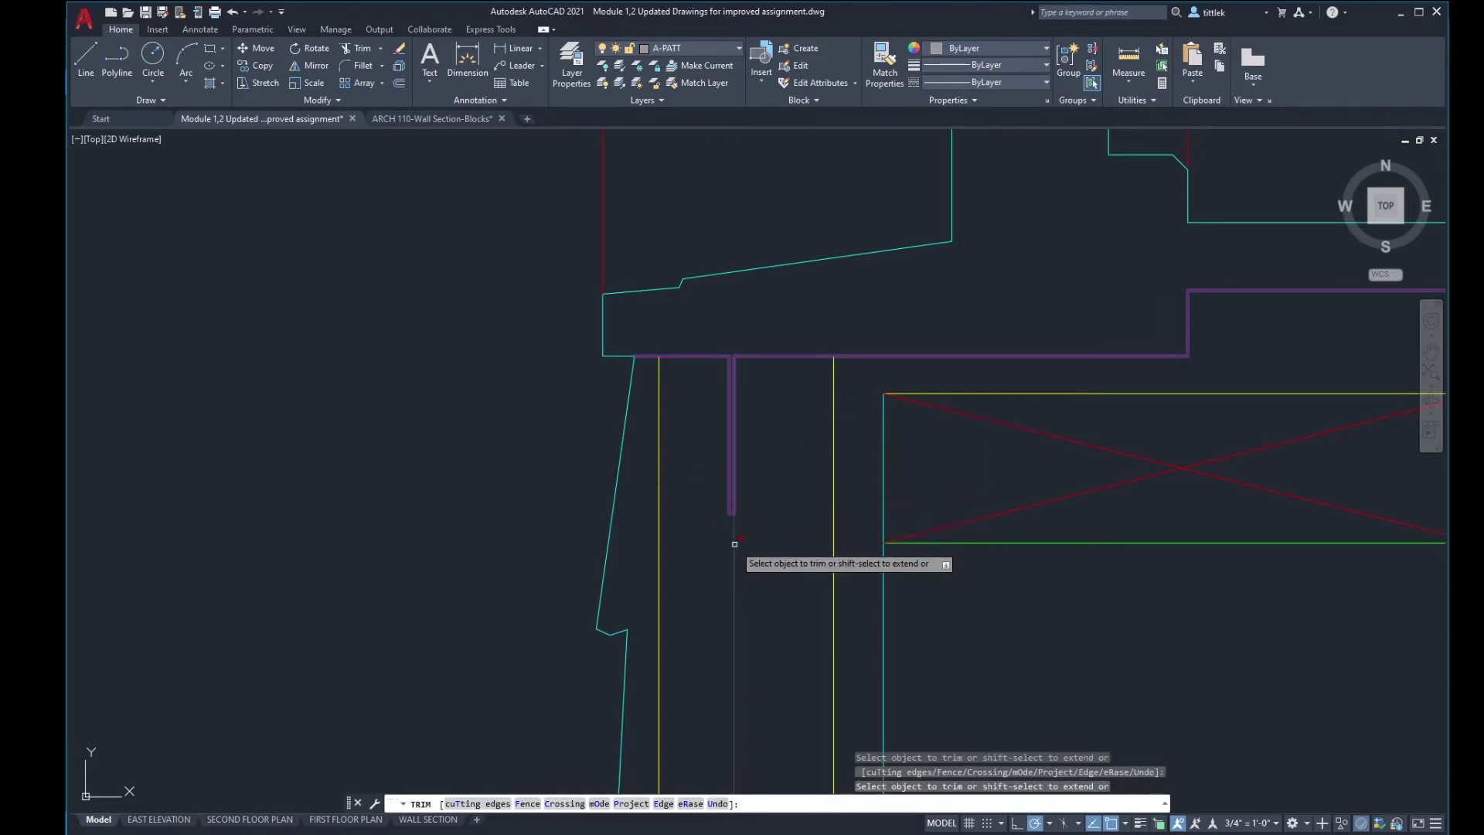
pyautogui.scroll(-4, 735, 535)
pyautogui.press('Escape')
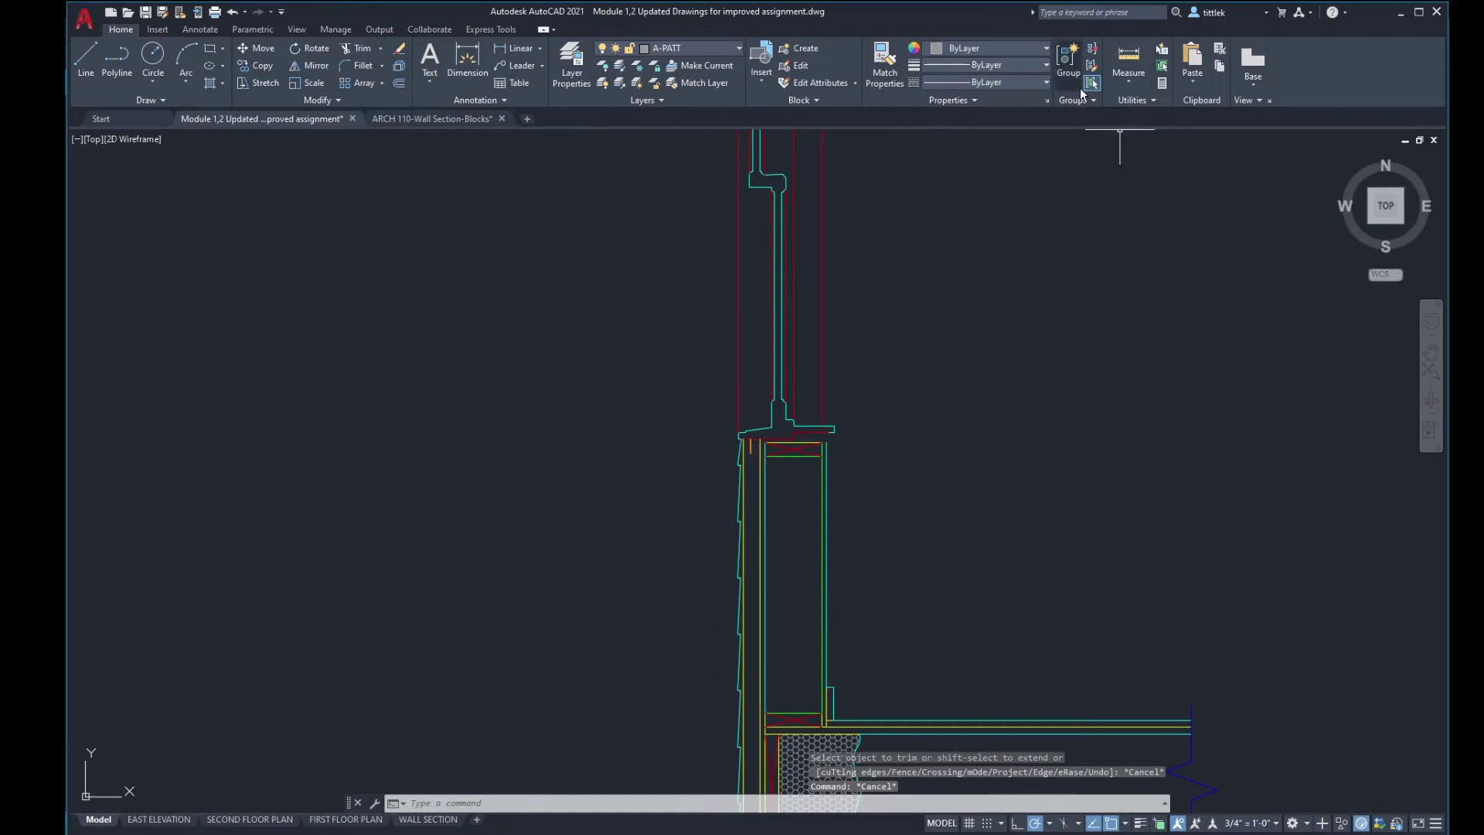
# Step: Stretch the cyan vertical line's top end down to the green line
pyautogui.scroll(2, 761, 460)
pyautogui.scroll(4, 743, 507)
pyautogui.click(808, 428)
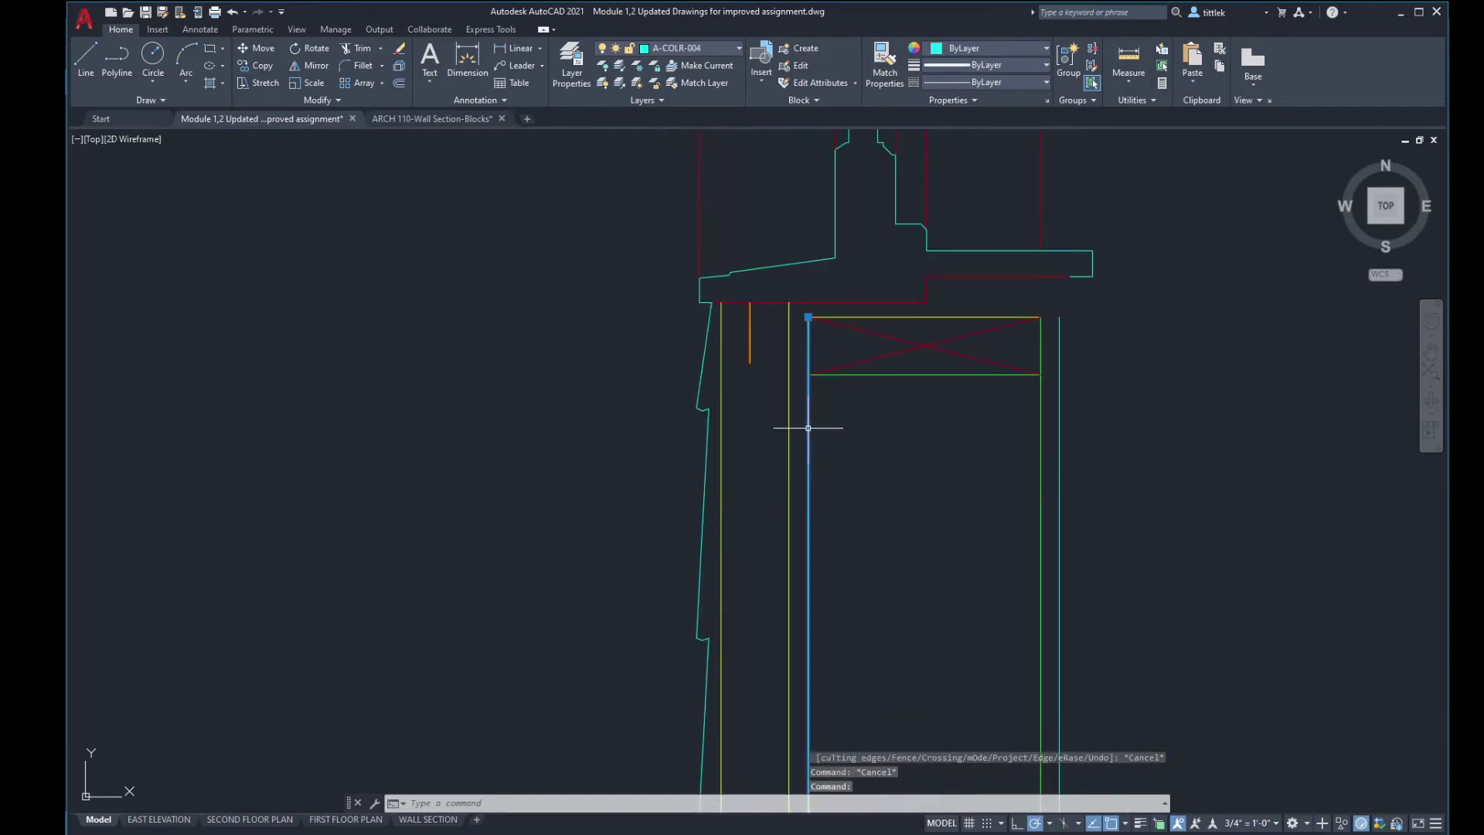
pyautogui.click(808, 317)
pyautogui.click(809, 375)
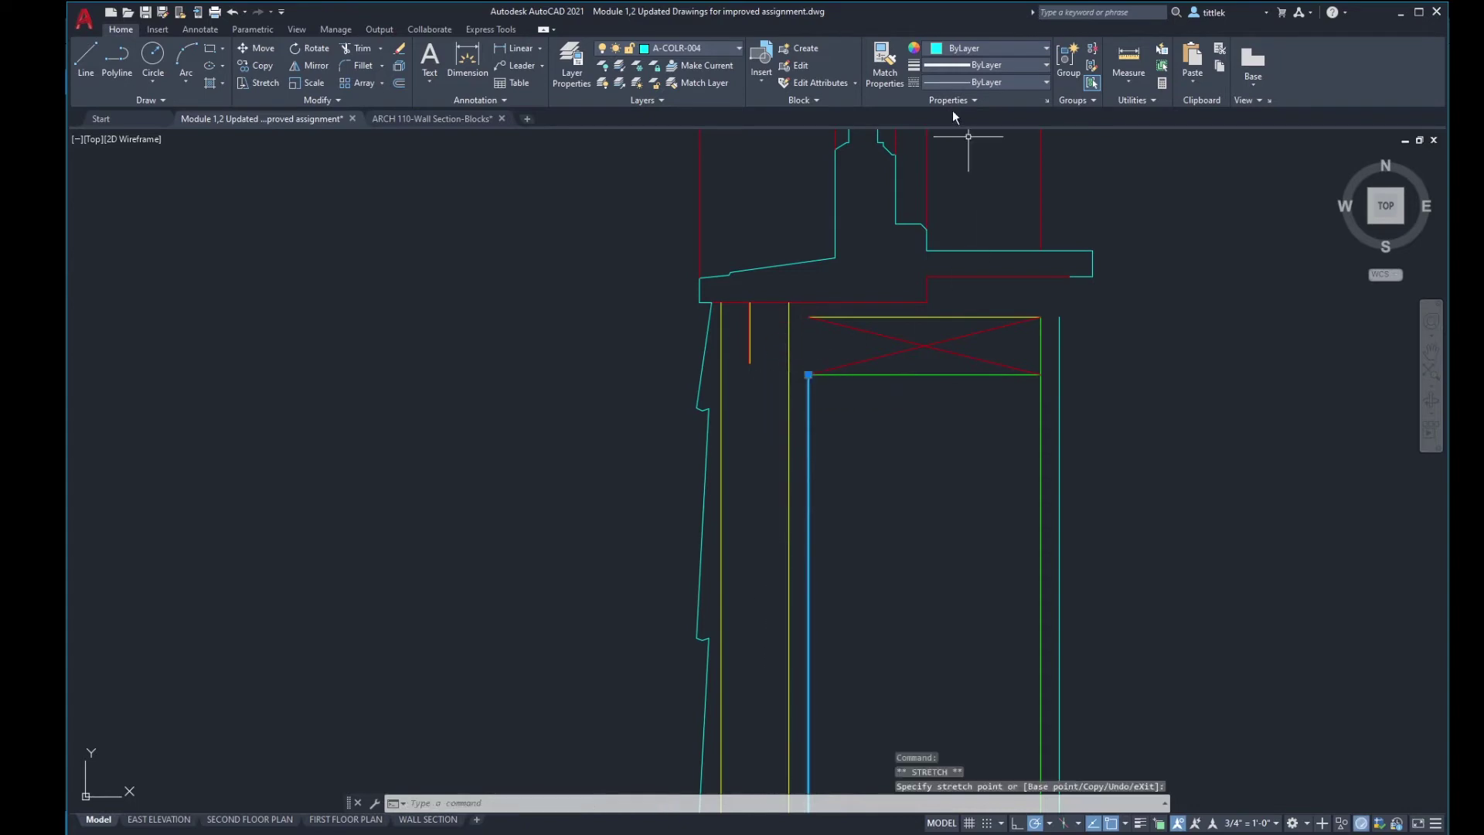
pyautogui.press('Escape')
pyautogui.press('Escape')
# Step: Match the shortened cyan line's properties to the green line
pyautogui.click(884, 74)
pyautogui.click(881, 375)
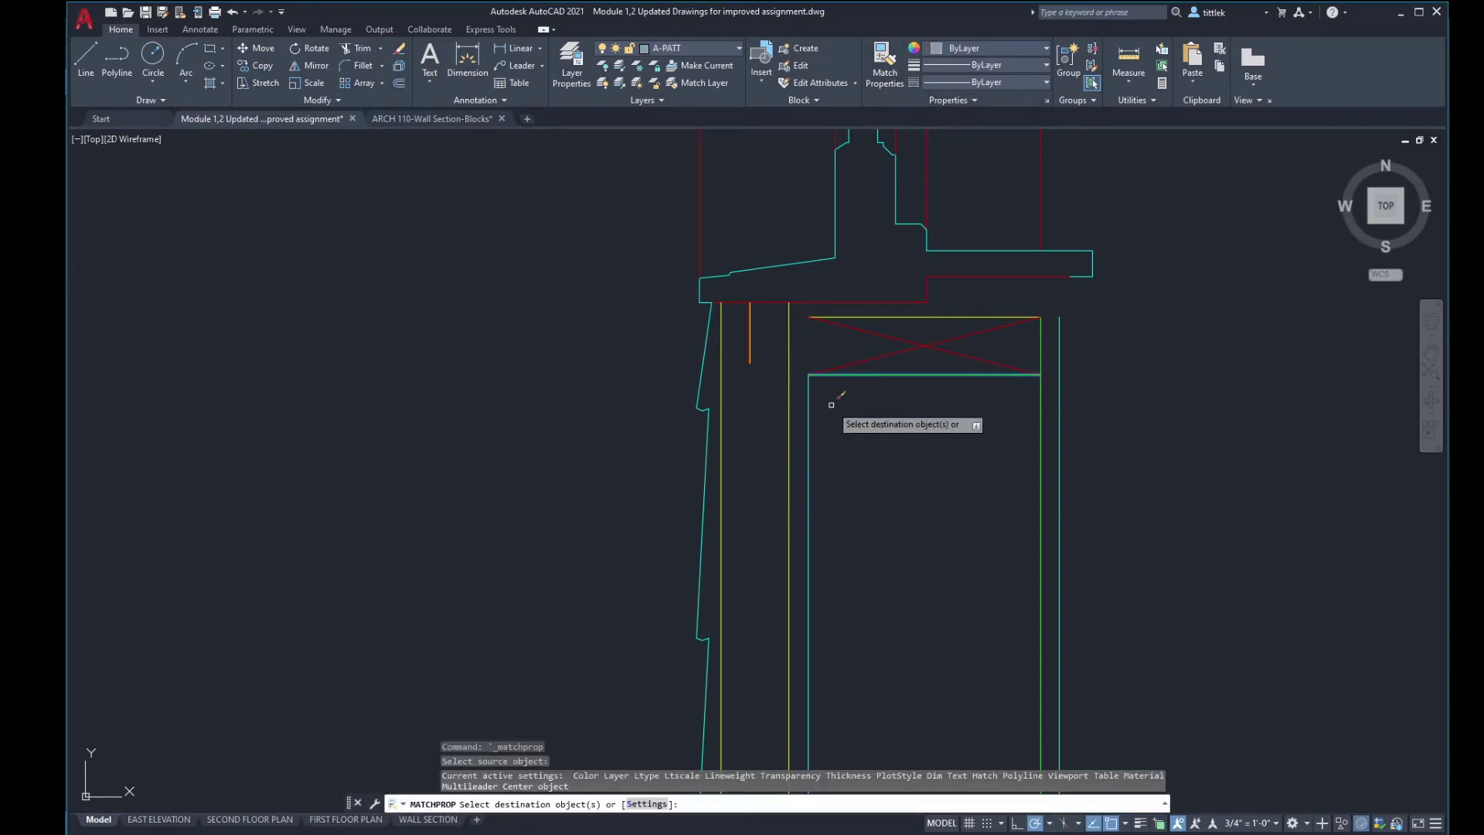
pyautogui.click(809, 408)
pyautogui.press('Return')
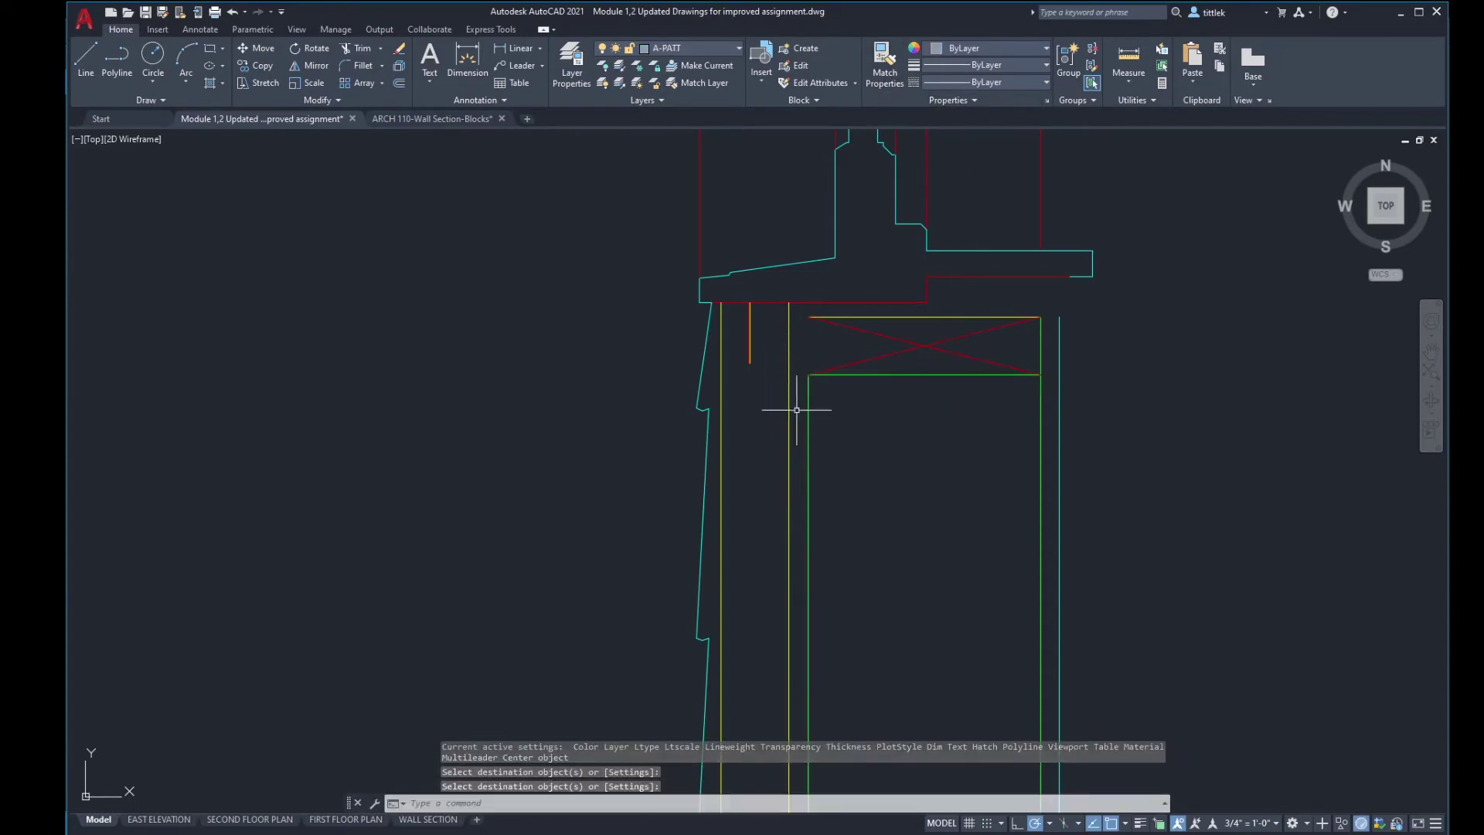
# Step: Draw a short trial line from the vertical line's top end
pyautogui.write('l')
pyautogui.press('Return')
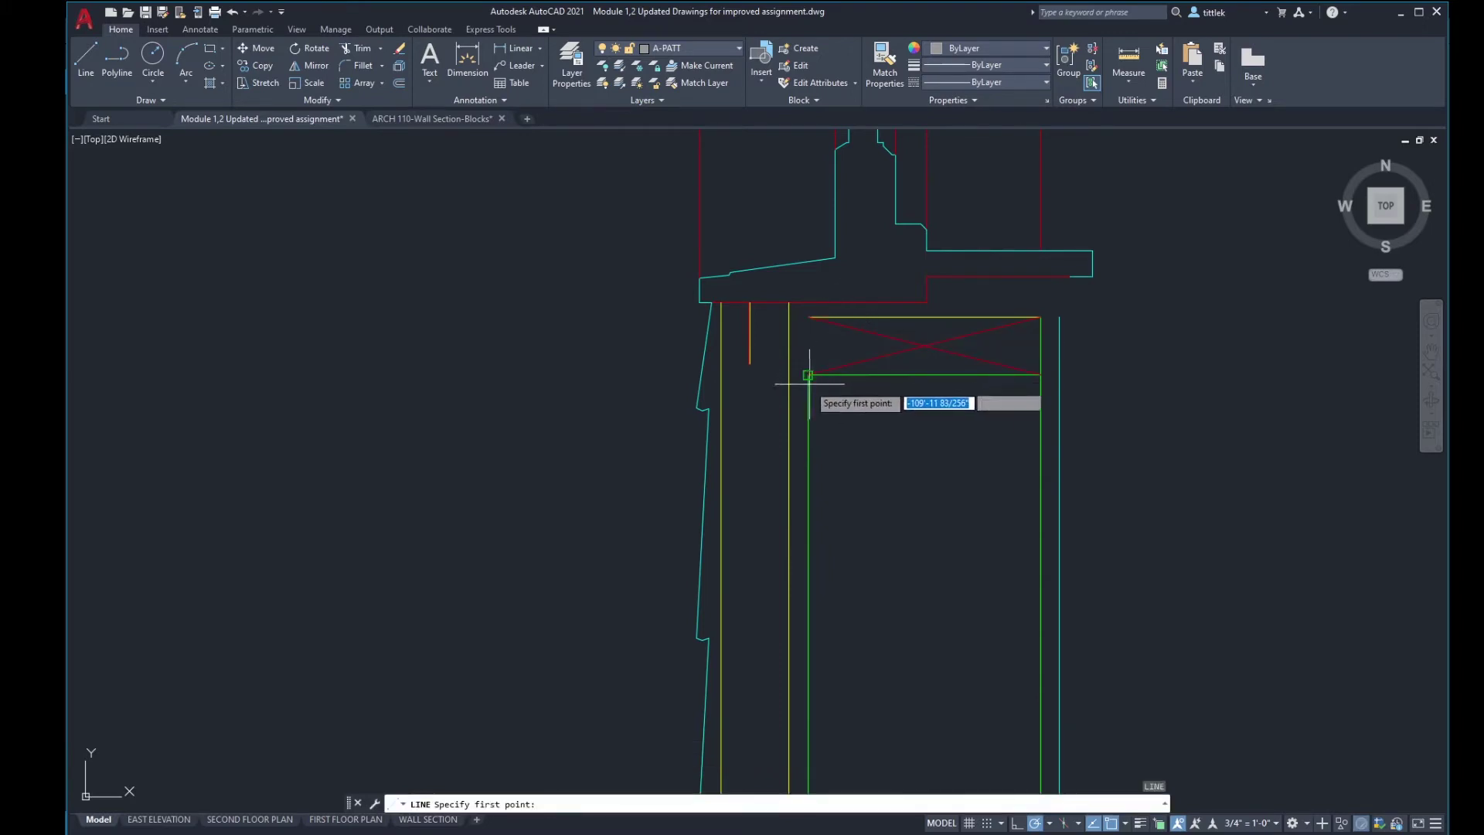
pyautogui.click(808, 317)
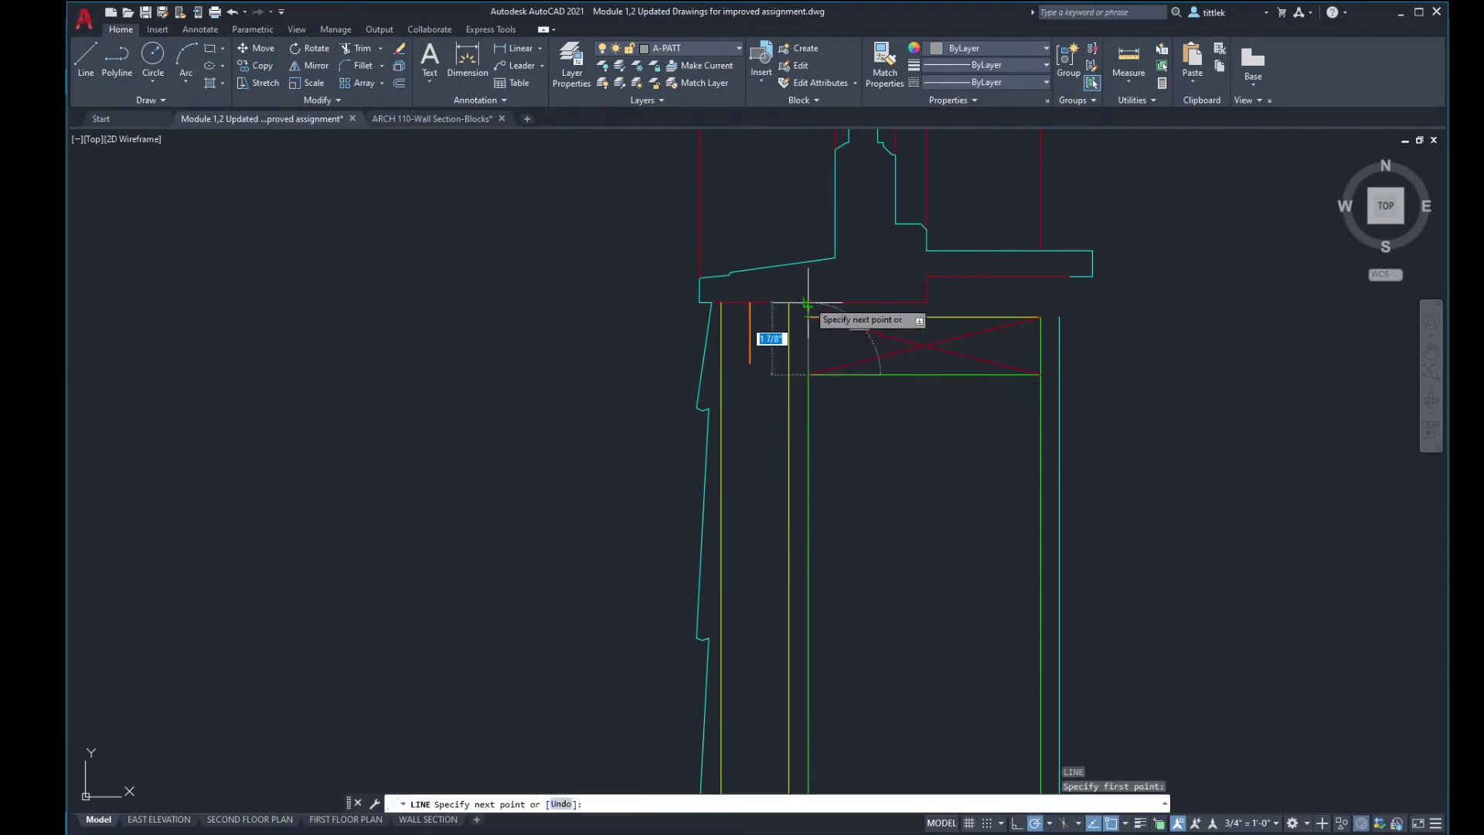
pyautogui.click(825, 330)
pyautogui.press('Return')
# Step: Trim the vertical and yellow lines above the head at the yellow horizontal line
pyautogui.scroll(2, 829, 286)
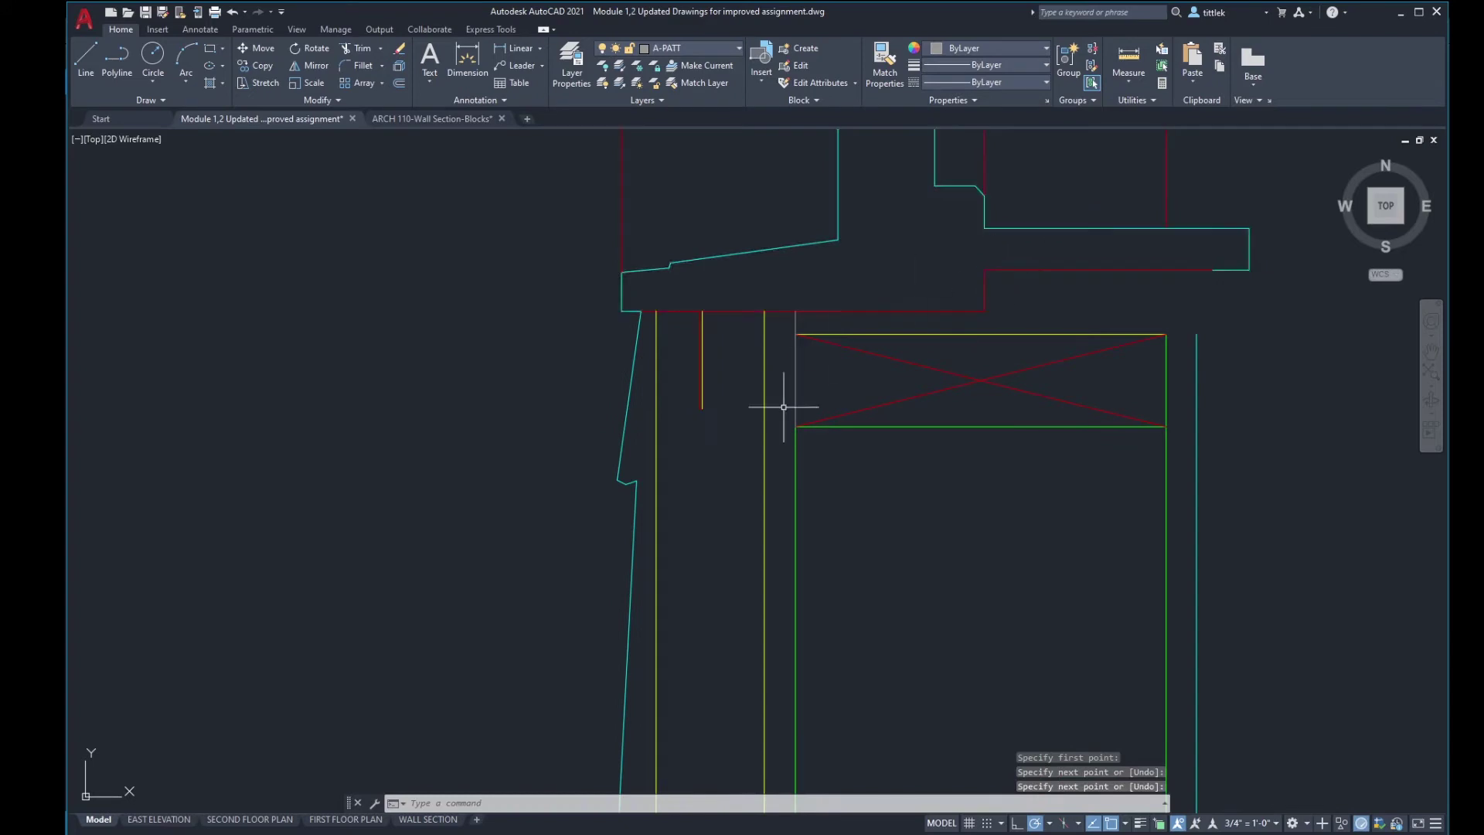
pyautogui.scroll(4, 780, 334)
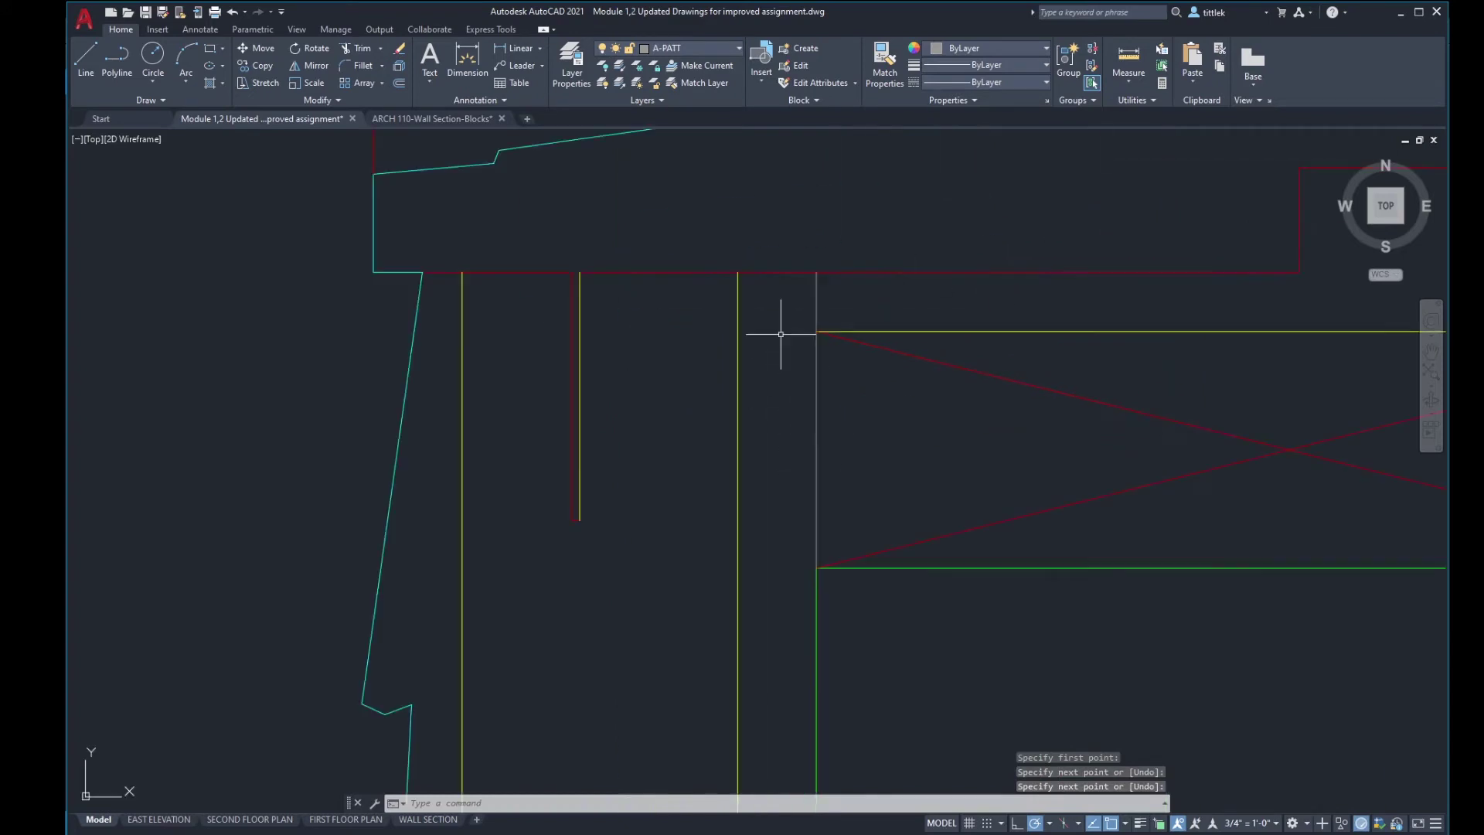
pyautogui.click(819, 296)
pyautogui.click(746, 306)
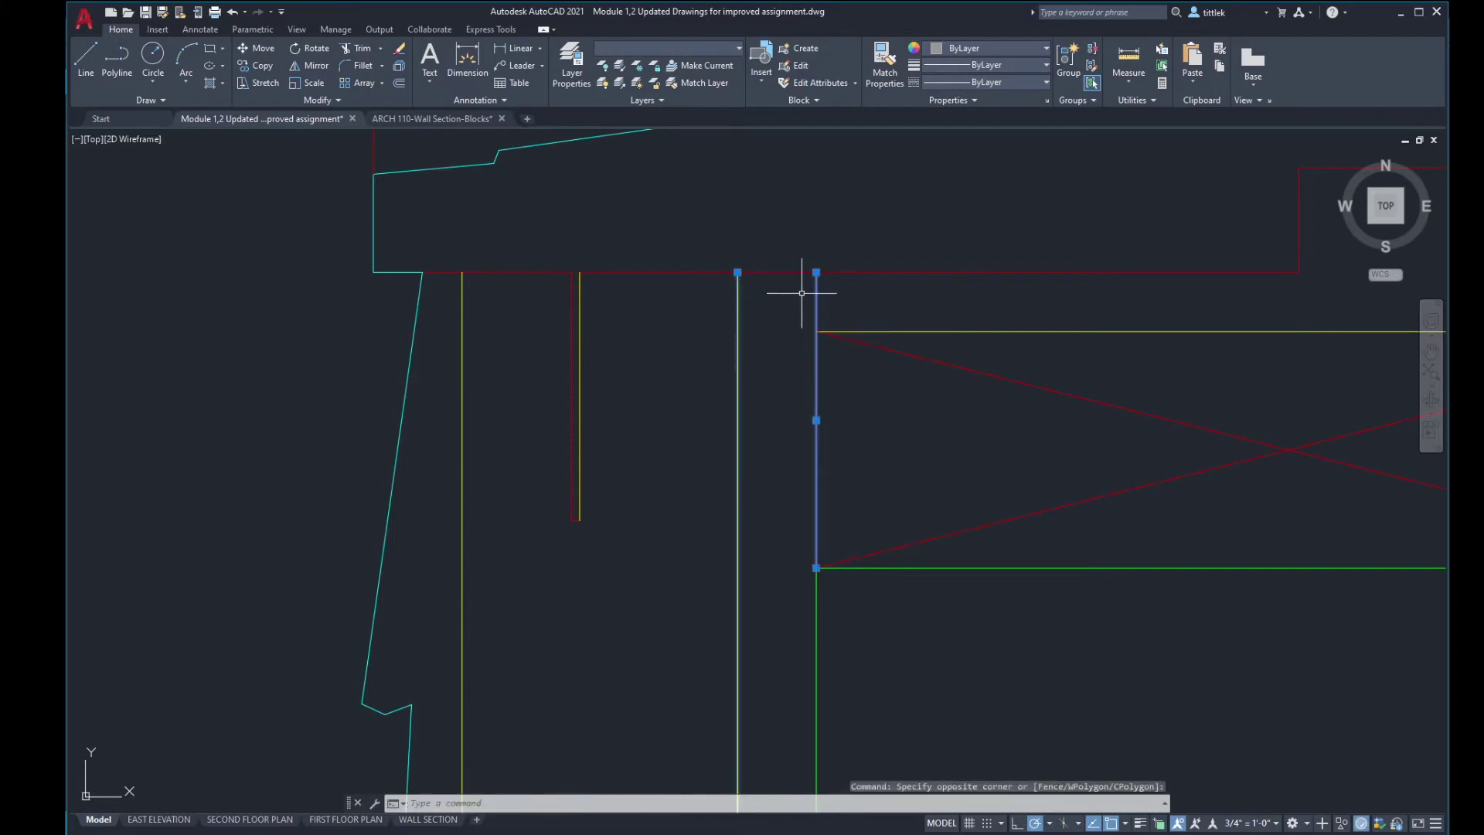
pyautogui.press('Escape')
pyautogui.press('Escape')
pyautogui.write('tr')
pyautogui.press('Return')
pyautogui.click(859, 331)
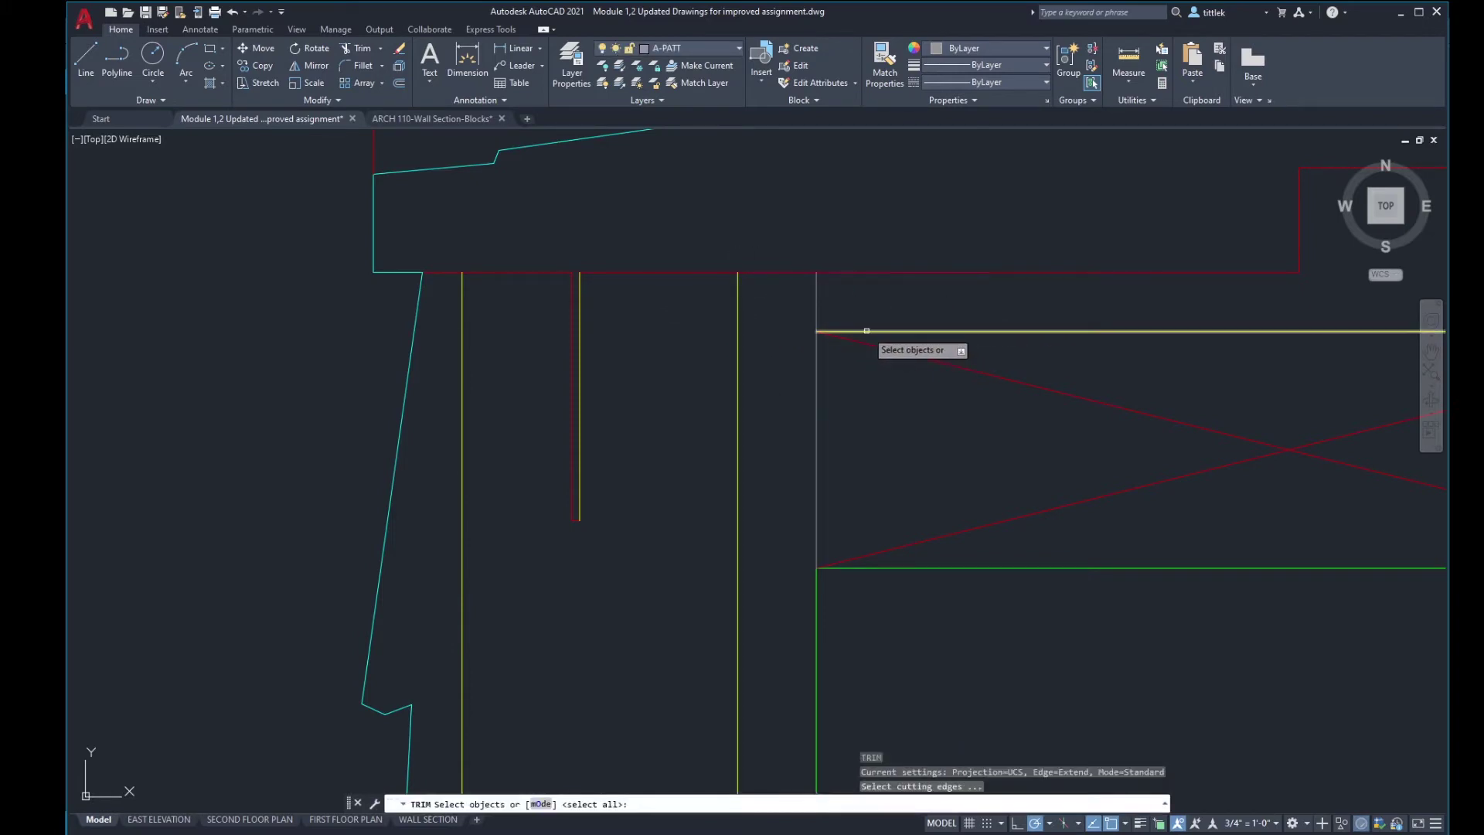
pyautogui.press('Return')
pyautogui.click(816, 287)
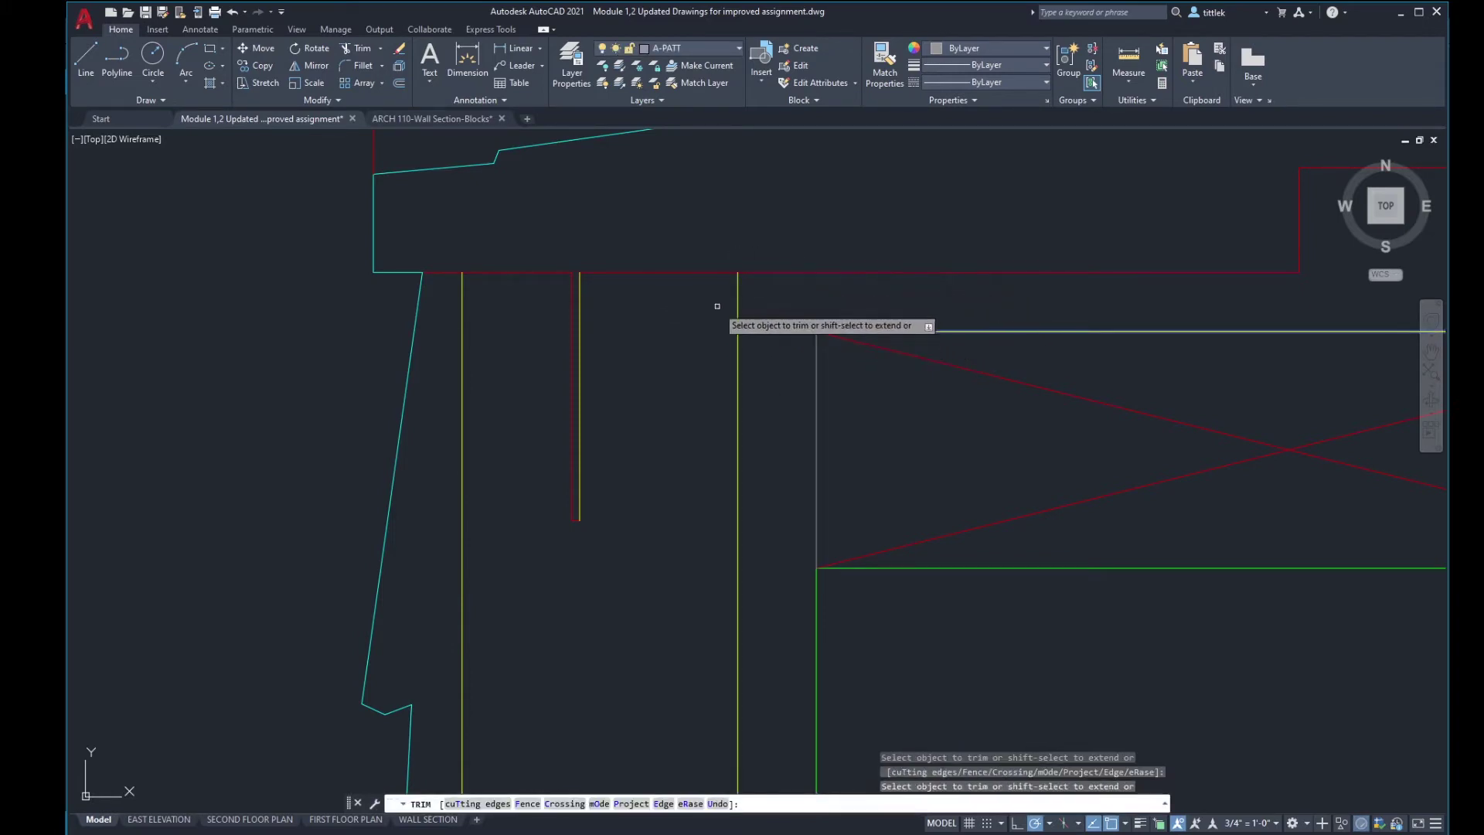
pyautogui.click(738, 294)
pyautogui.press('Return')
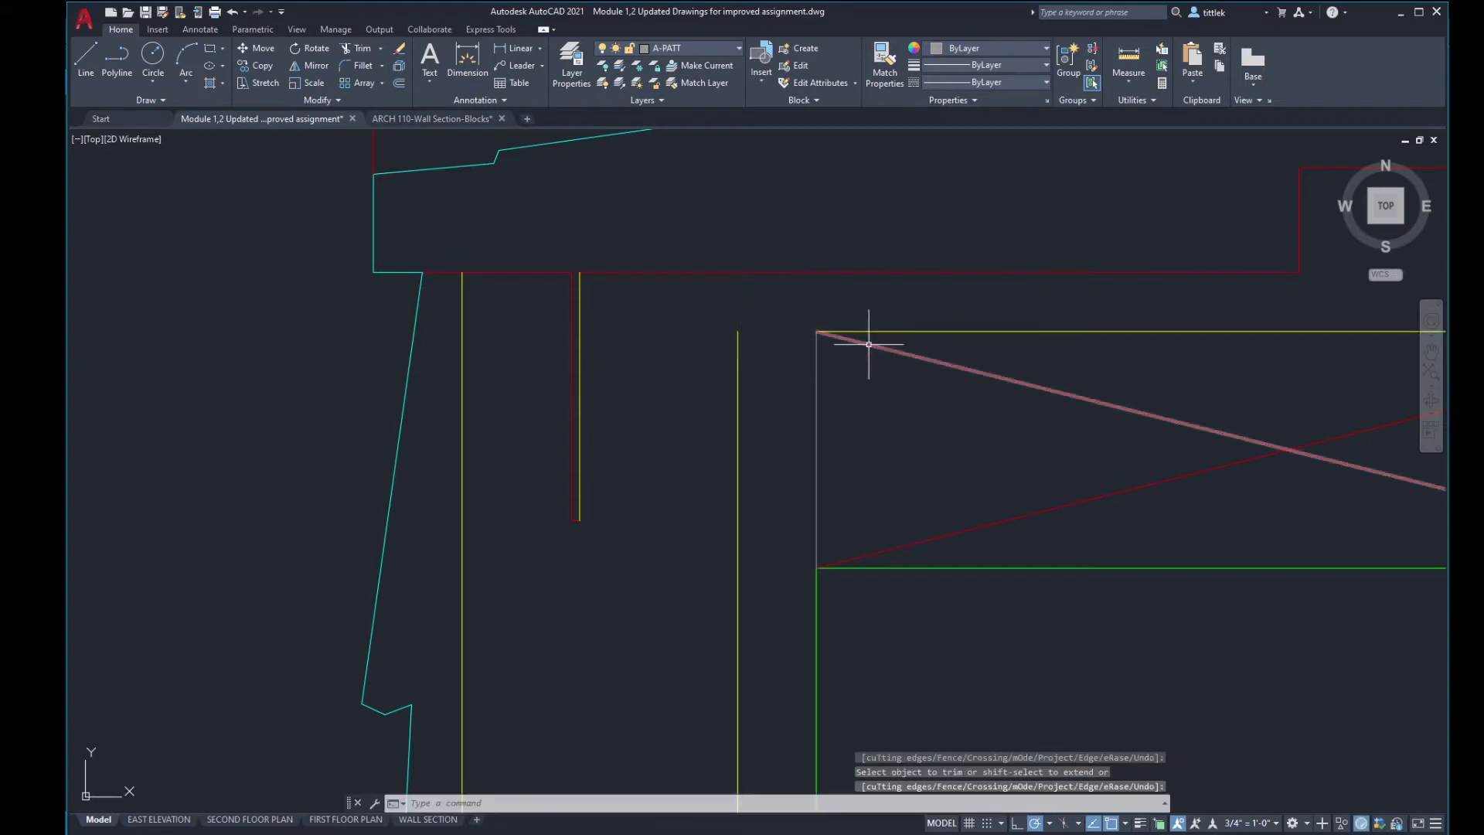
# Step: On layer A-COLR-002, draw a line from the window box corner to the stud line
pyautogui.scroll(-2, 740, 343)
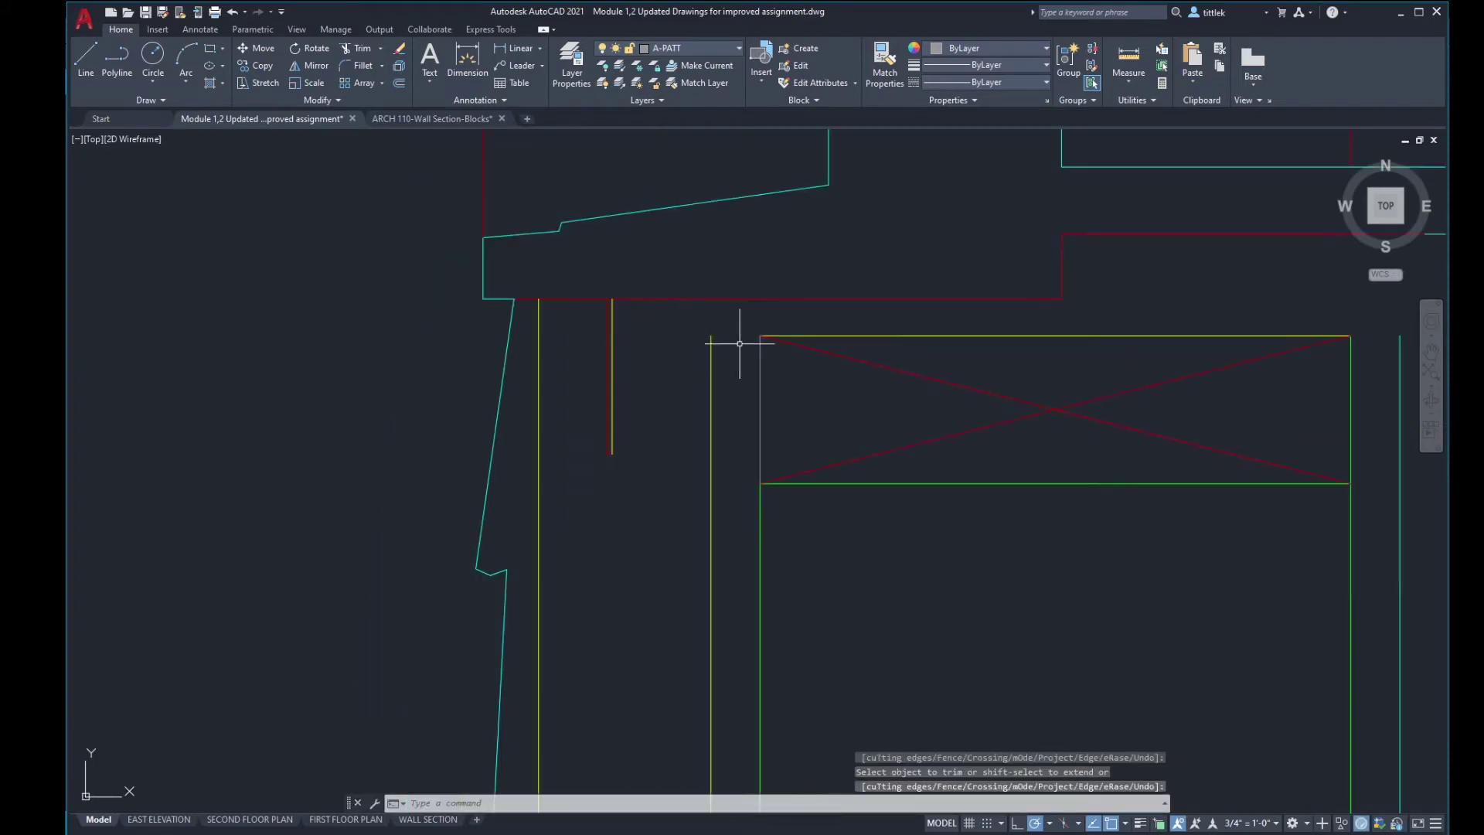
pyautogui.click(713, 50)
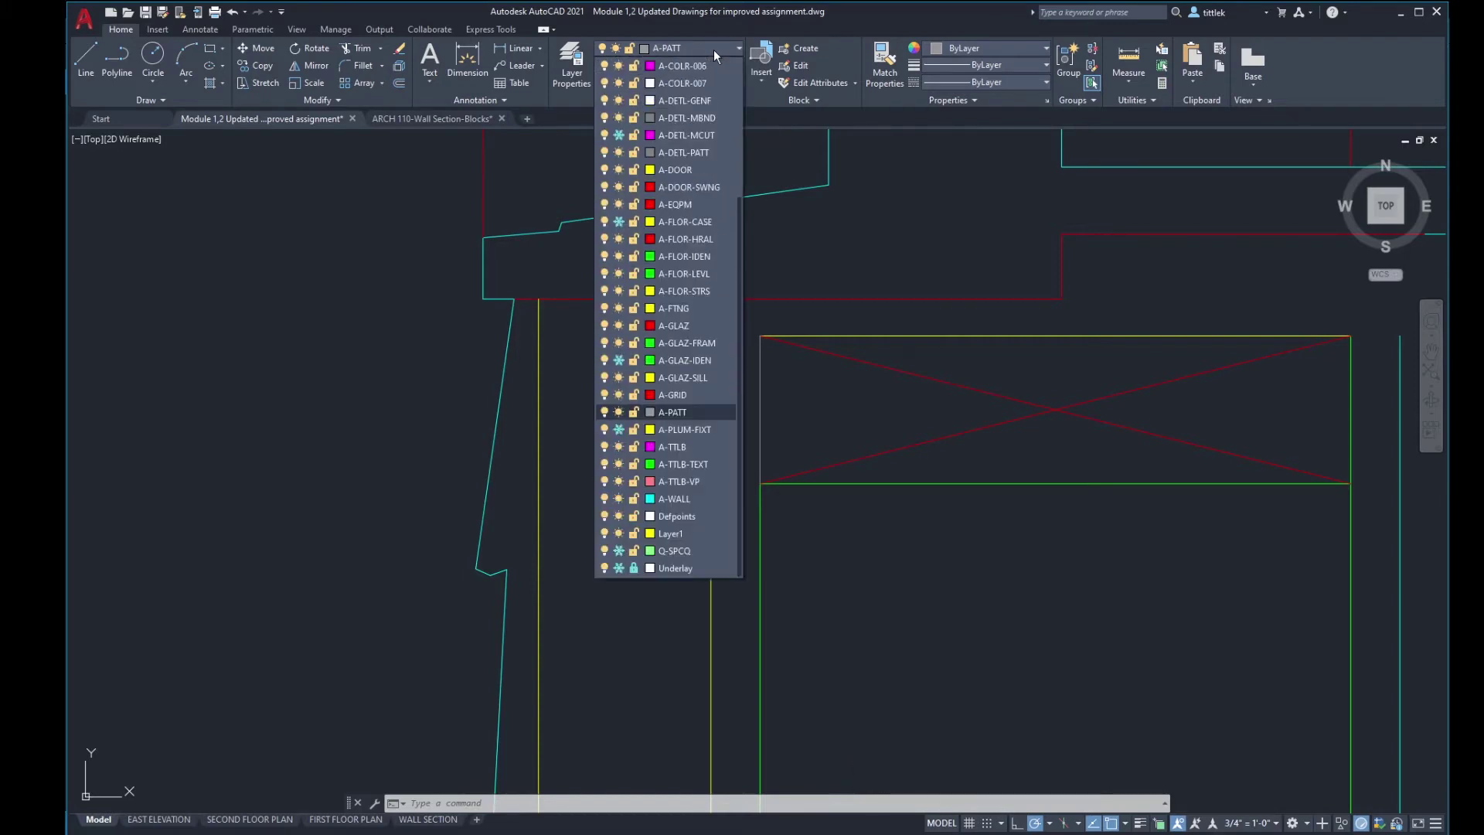
pyautogui.scroll(3, 695, 163)
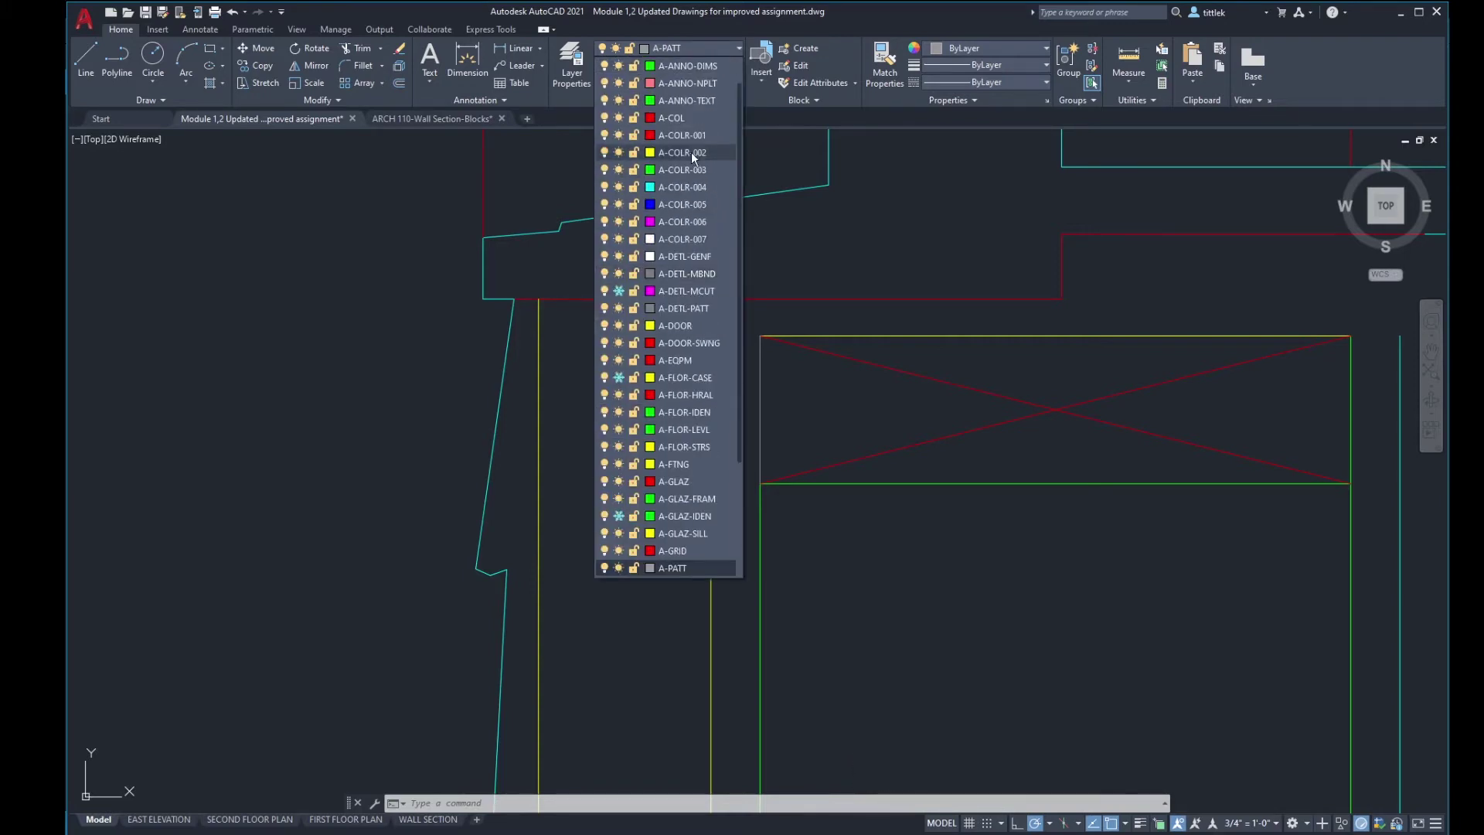
pyautogui.click(688, 153)
pyautogui.write('l')
pyautogui.press('Return')
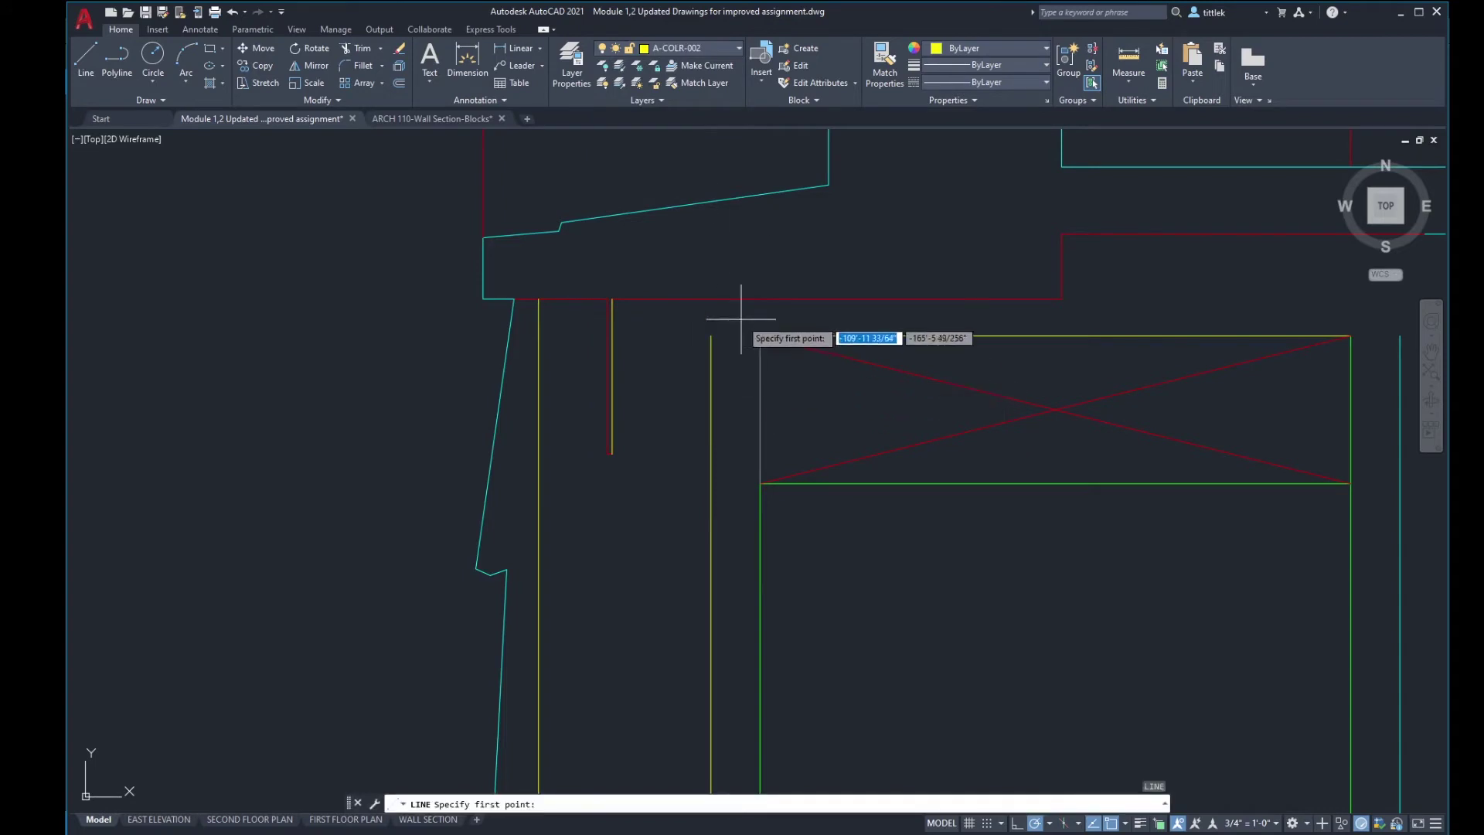
pyautogui.click(760, 336)
pyautogui.click(612, 335)
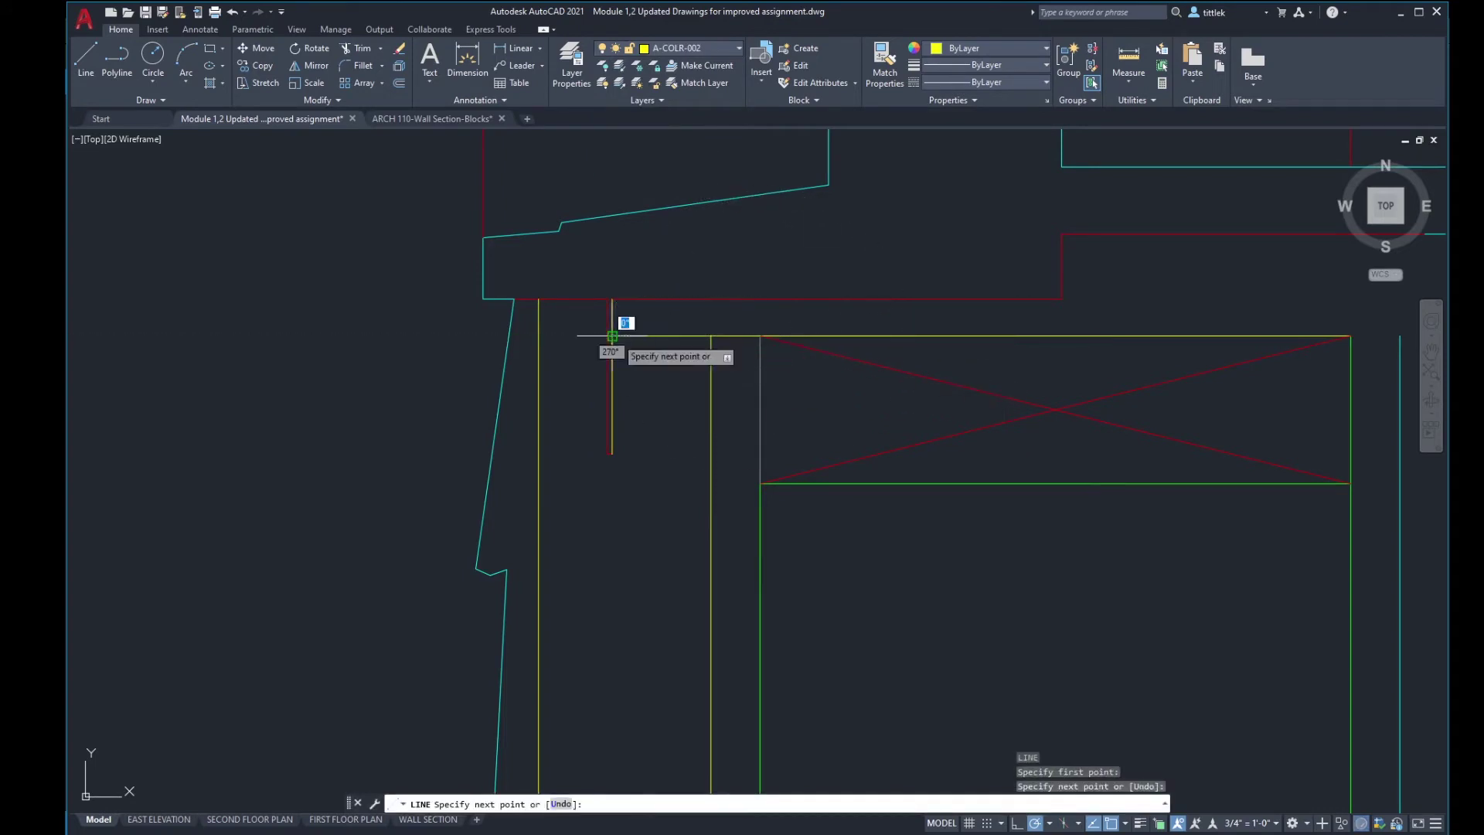
pyautogui.press('Return')
# Step: Undo the attempted stretch of the vertical line below the header
pyautogui.click(614, 317)
pyautogui.click(613, 301)
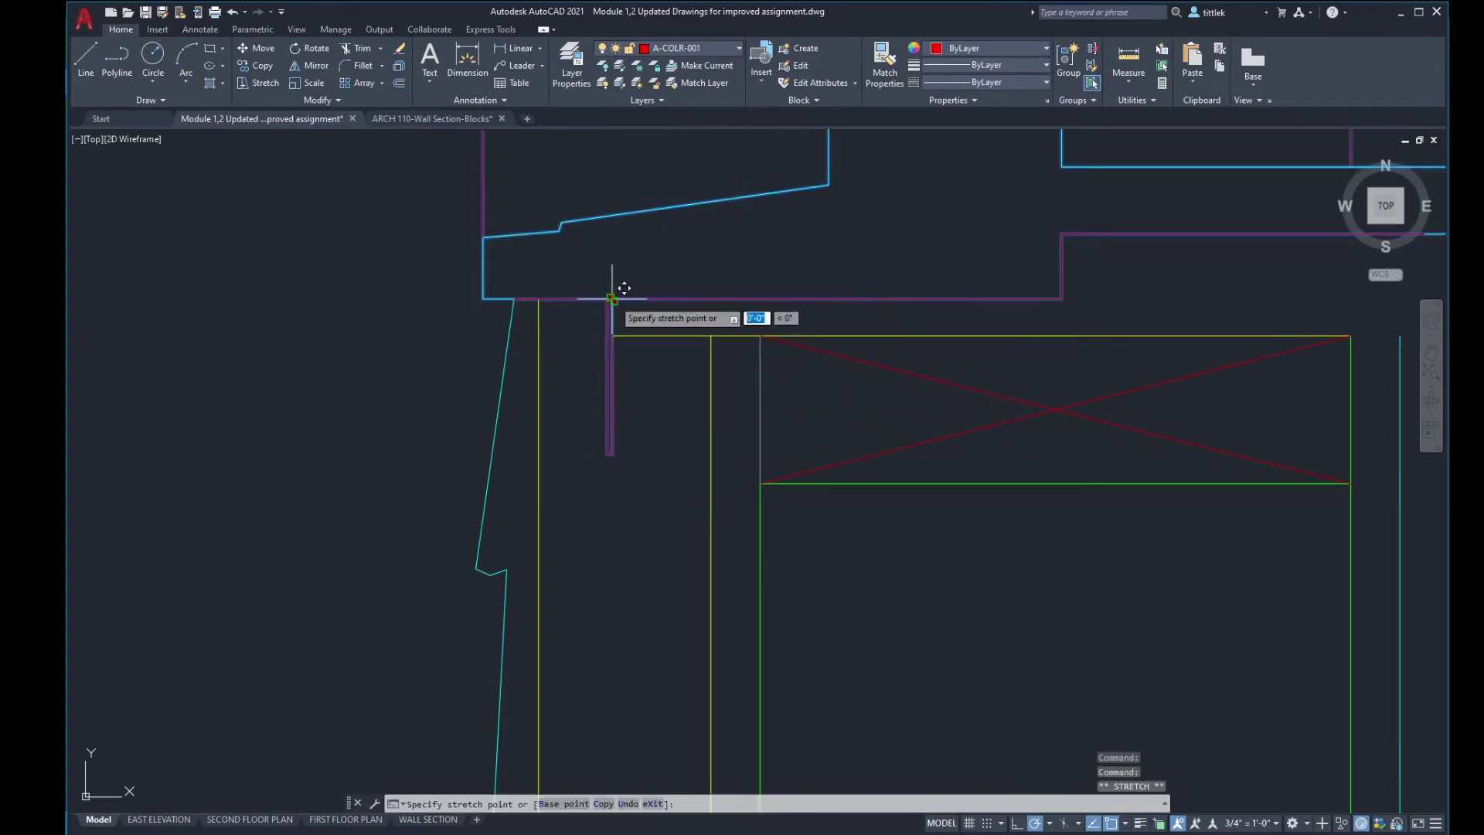
pyautogui.press('Escape')
pyautogui.press('Escape')
pyautogui.press('Escape')
pyautogui.press('Escape')
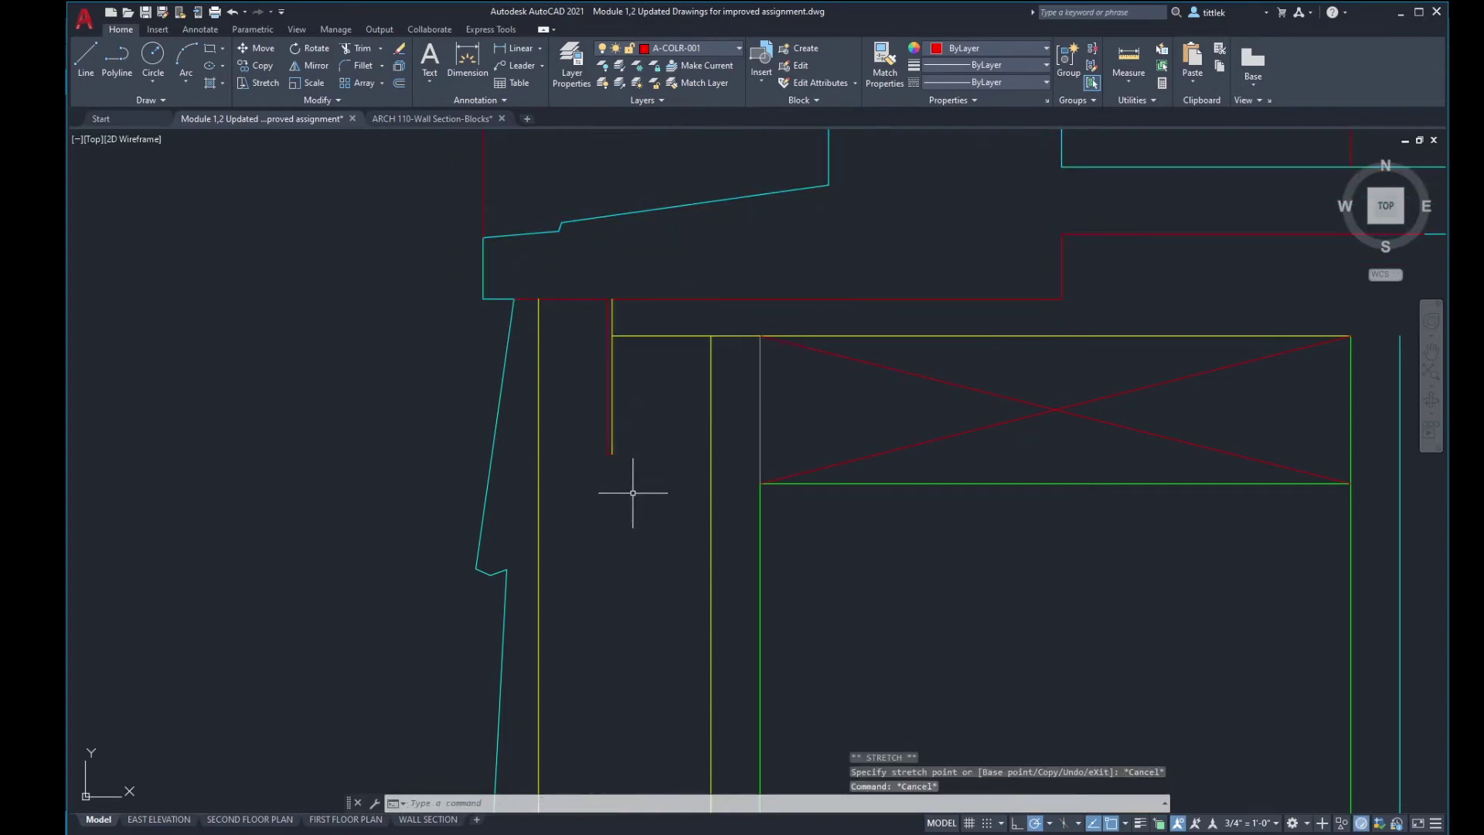
pyautogui.hotkey('ctrl', 'z')
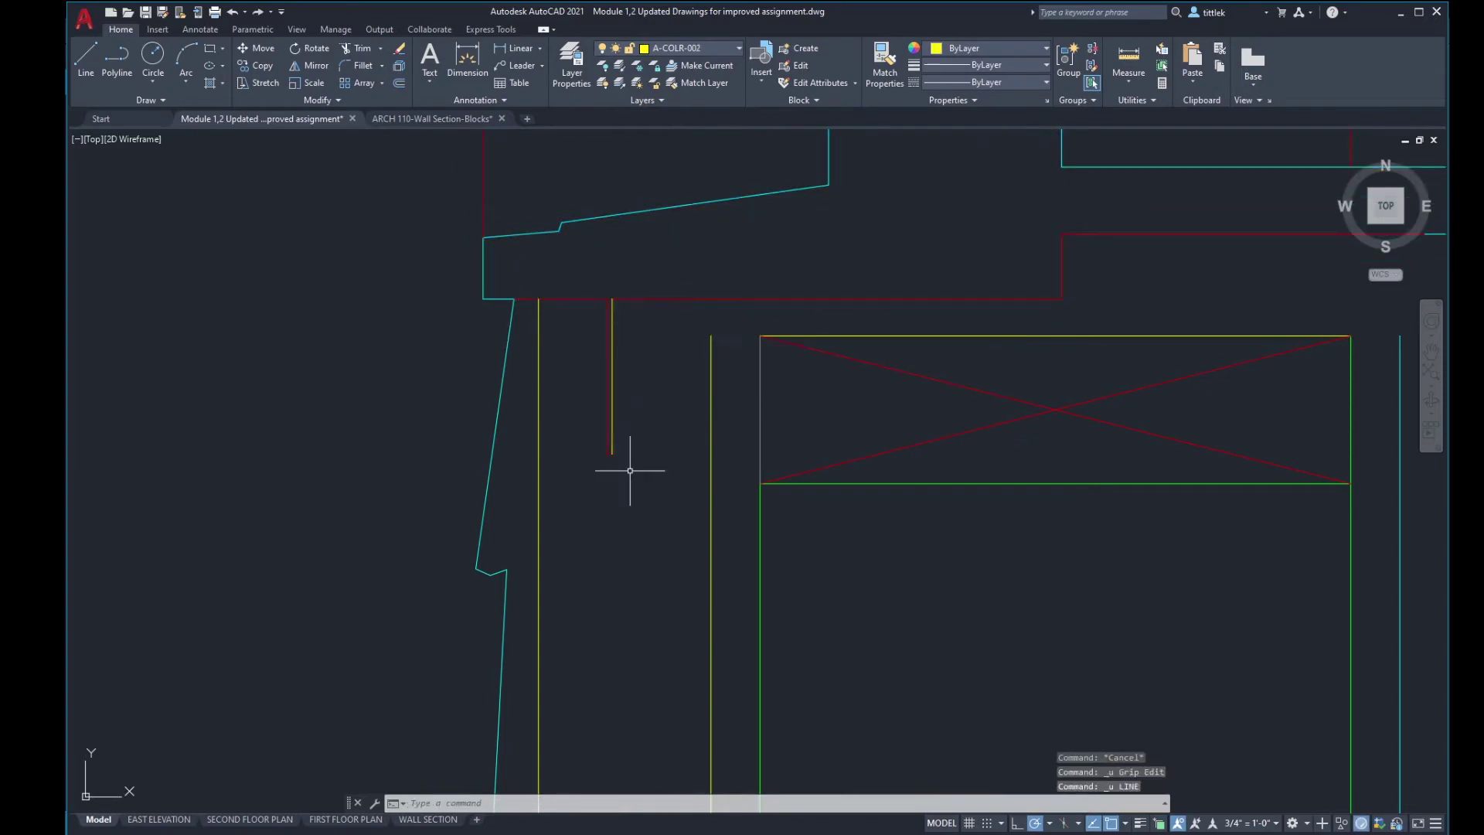
pyautogui.scroll(-6, 630, 470)
pyautogui.scroll(4, 622, 464)
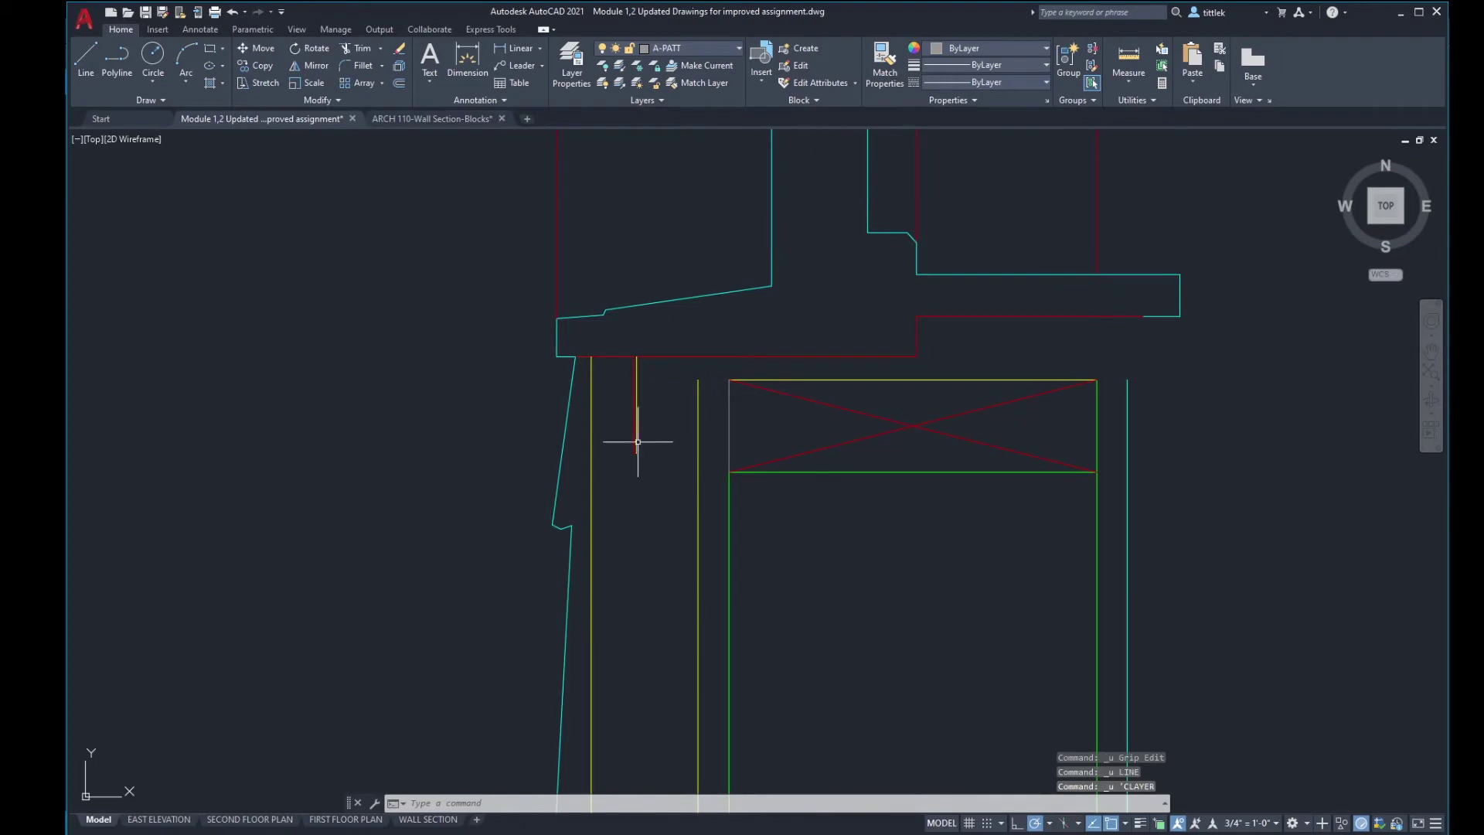
pyautogui.press('Escape')
# Step: Try stretching the red vertical line's bottom end, then cancel
pyautogui.click(615, 342)
pyautogui.click(645, 464)
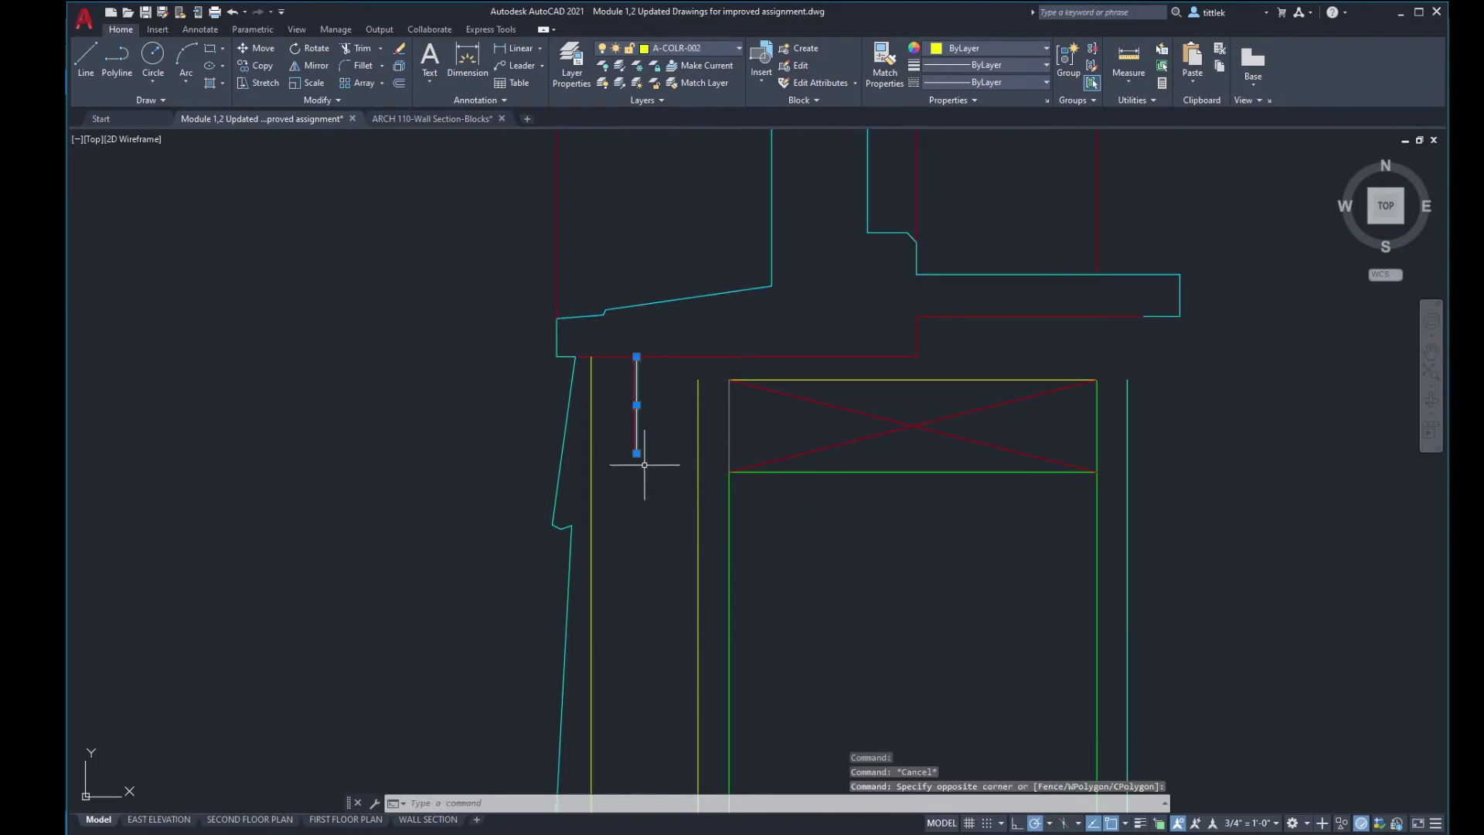
pyautogui.click(636, 454)
pyautogui.scroll(-3, 650, 464)
pyautogui.scroll(4, 636, 513)
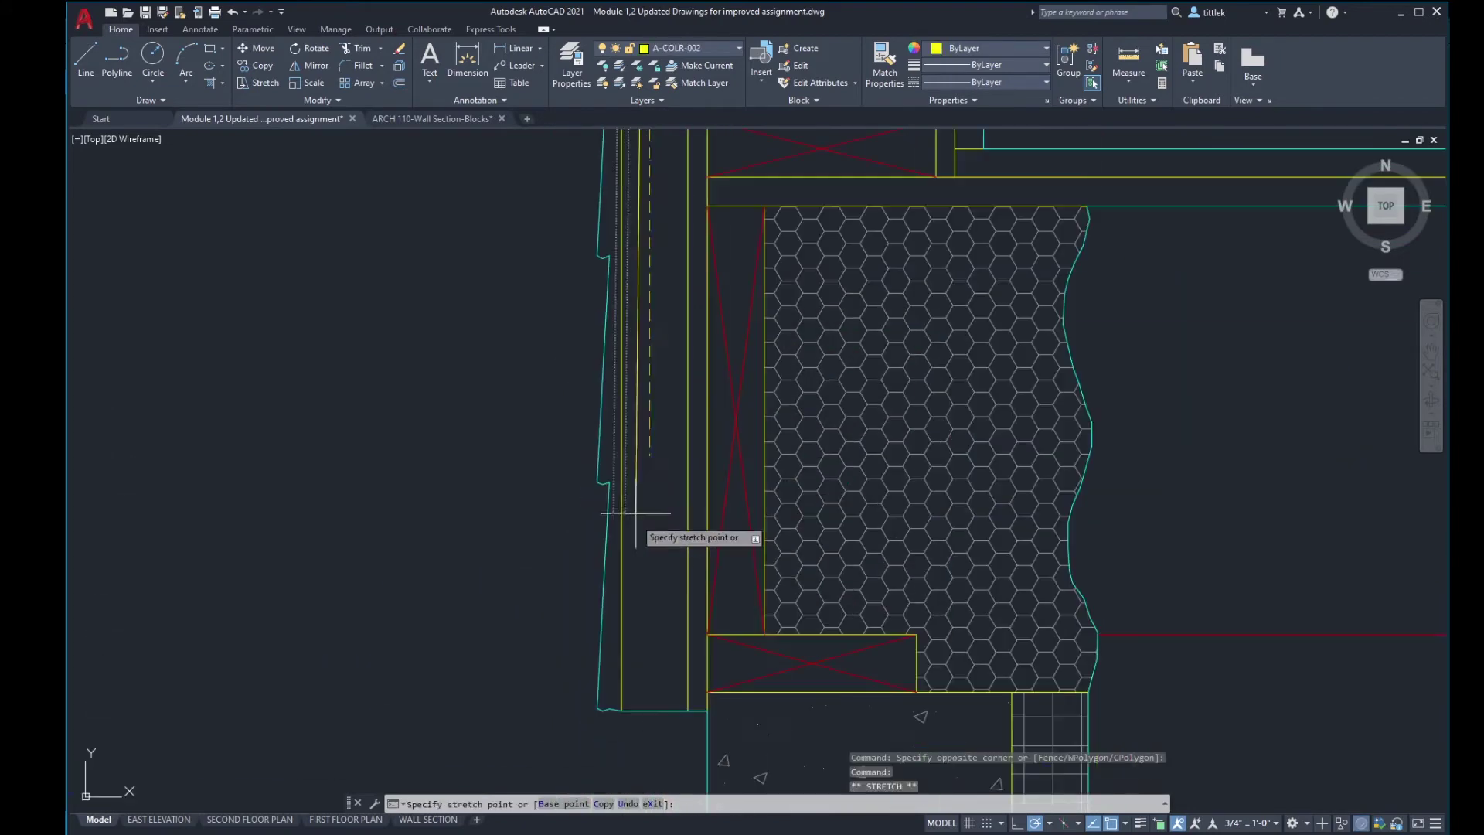
pyautogui.press('Escape')
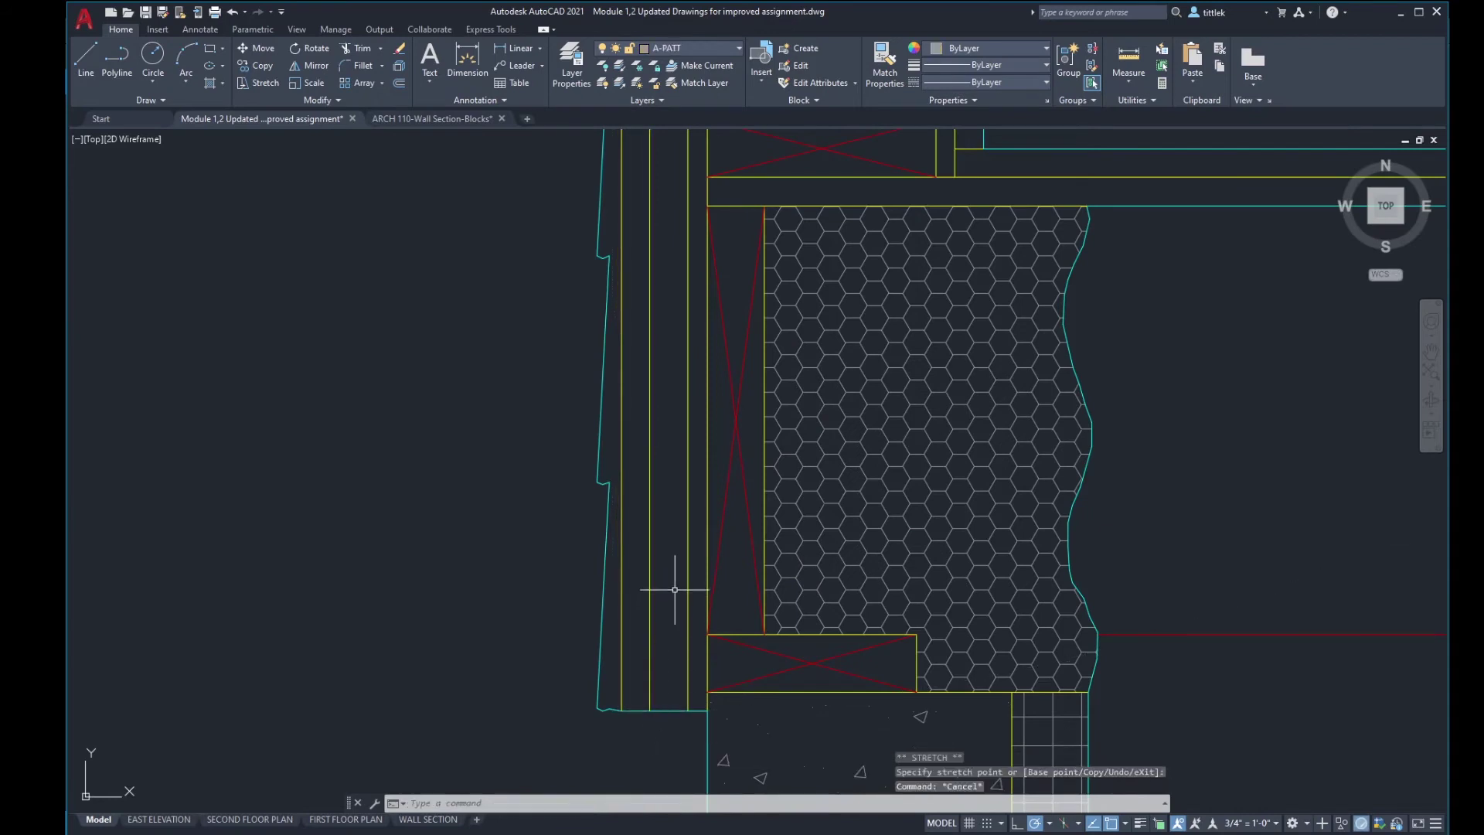
pyautogui.scroll(-2, 675, 590)
pyautogui.scroll(4, 711, 223)
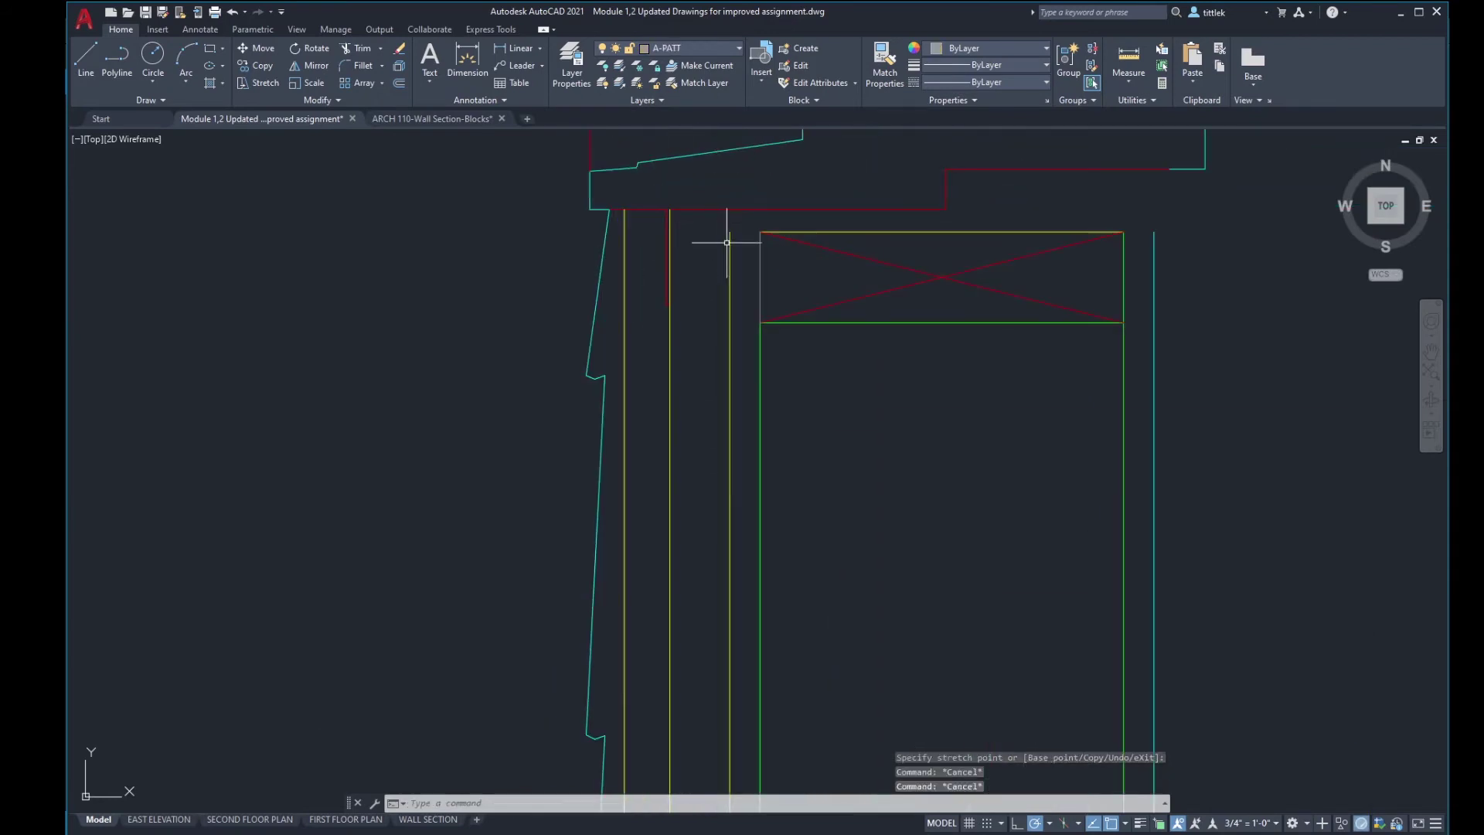
# Step: Try stretching the vertical line under the header upward, then cancel
pyautogui.click(670, 349)
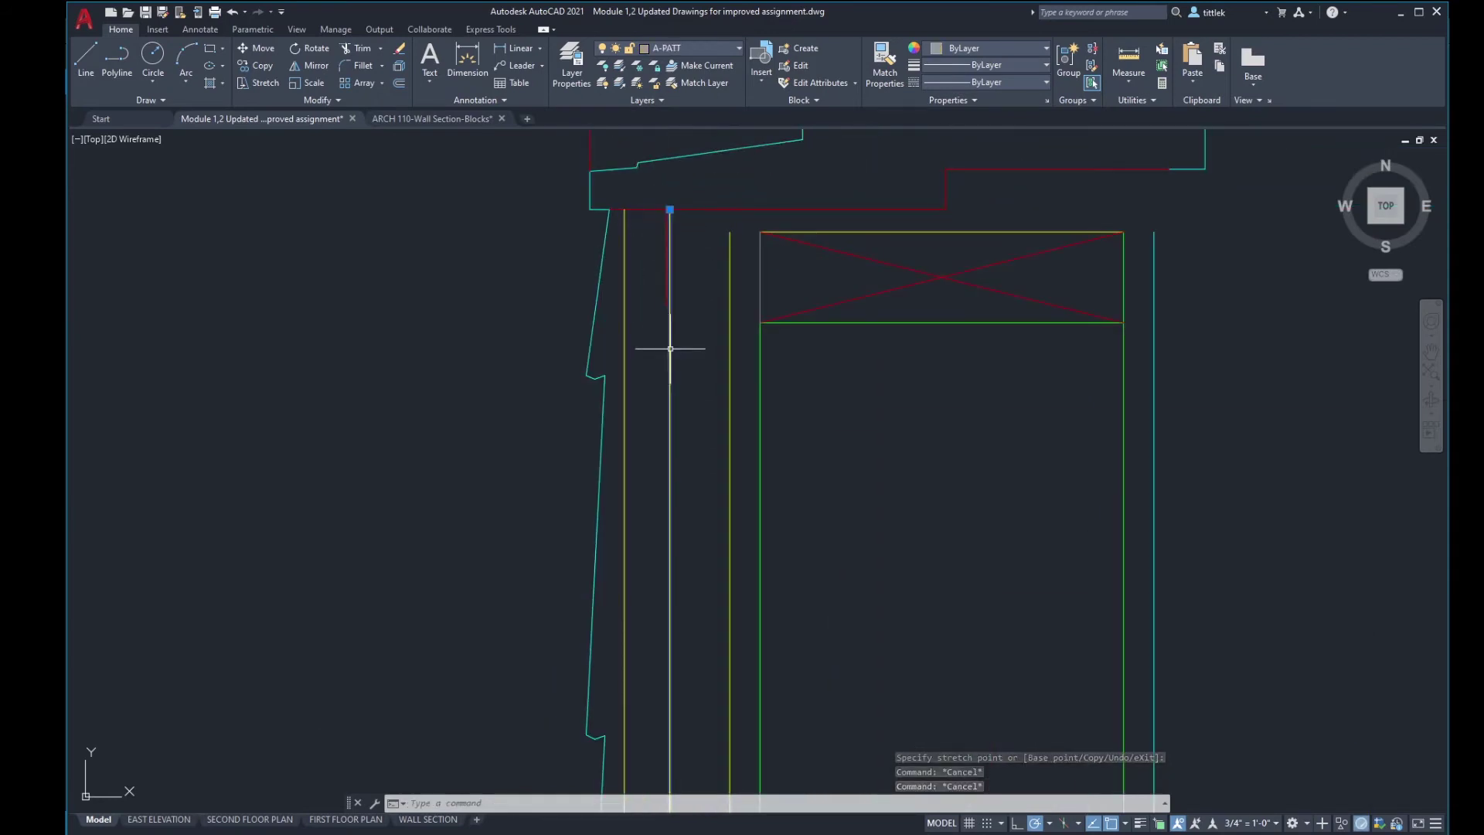
pyautogui.click(671, 210)
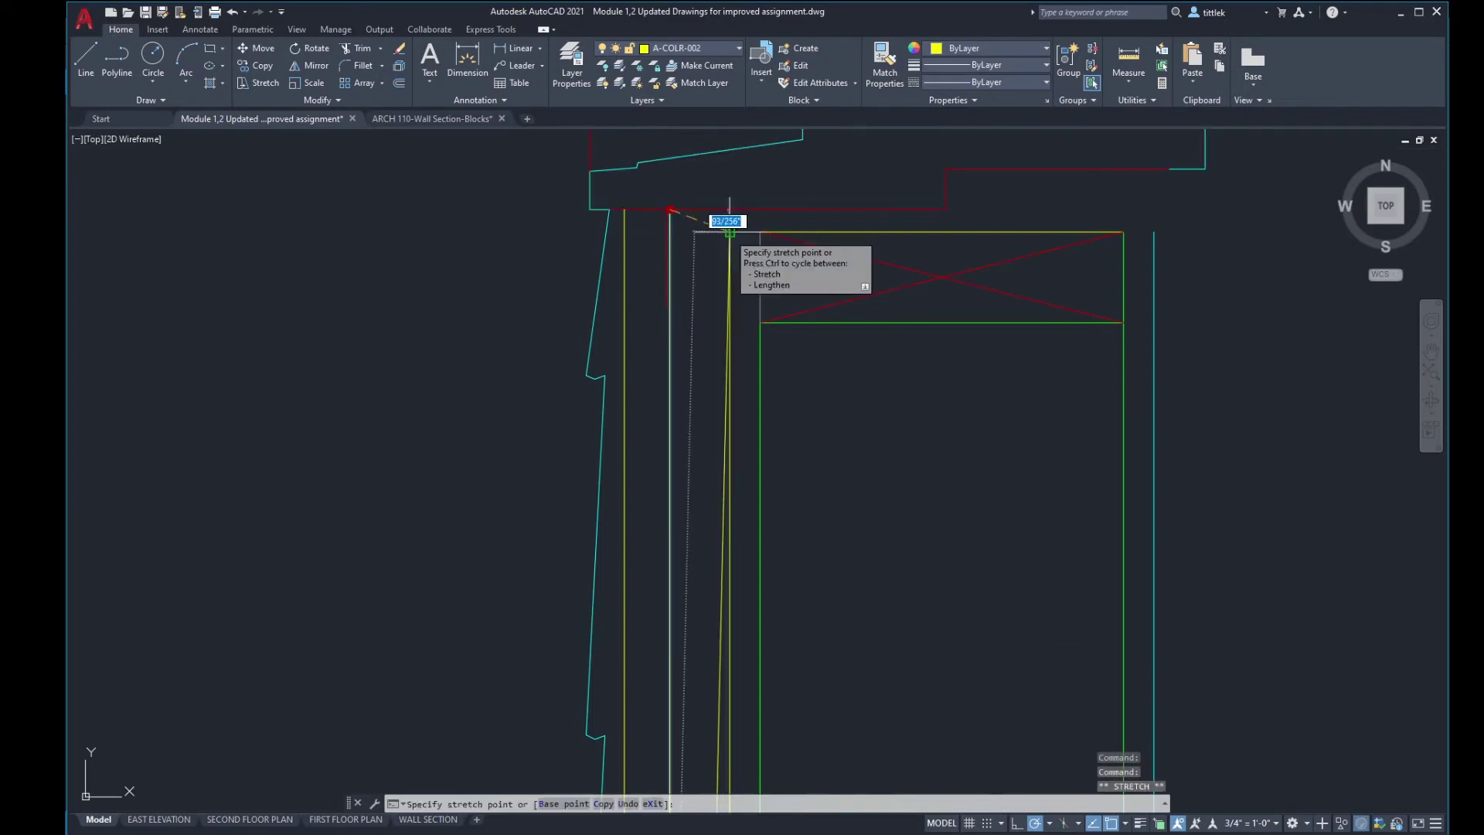
pyautogui.press('Escape')
pyautogui.scroll(5, 654, 318)
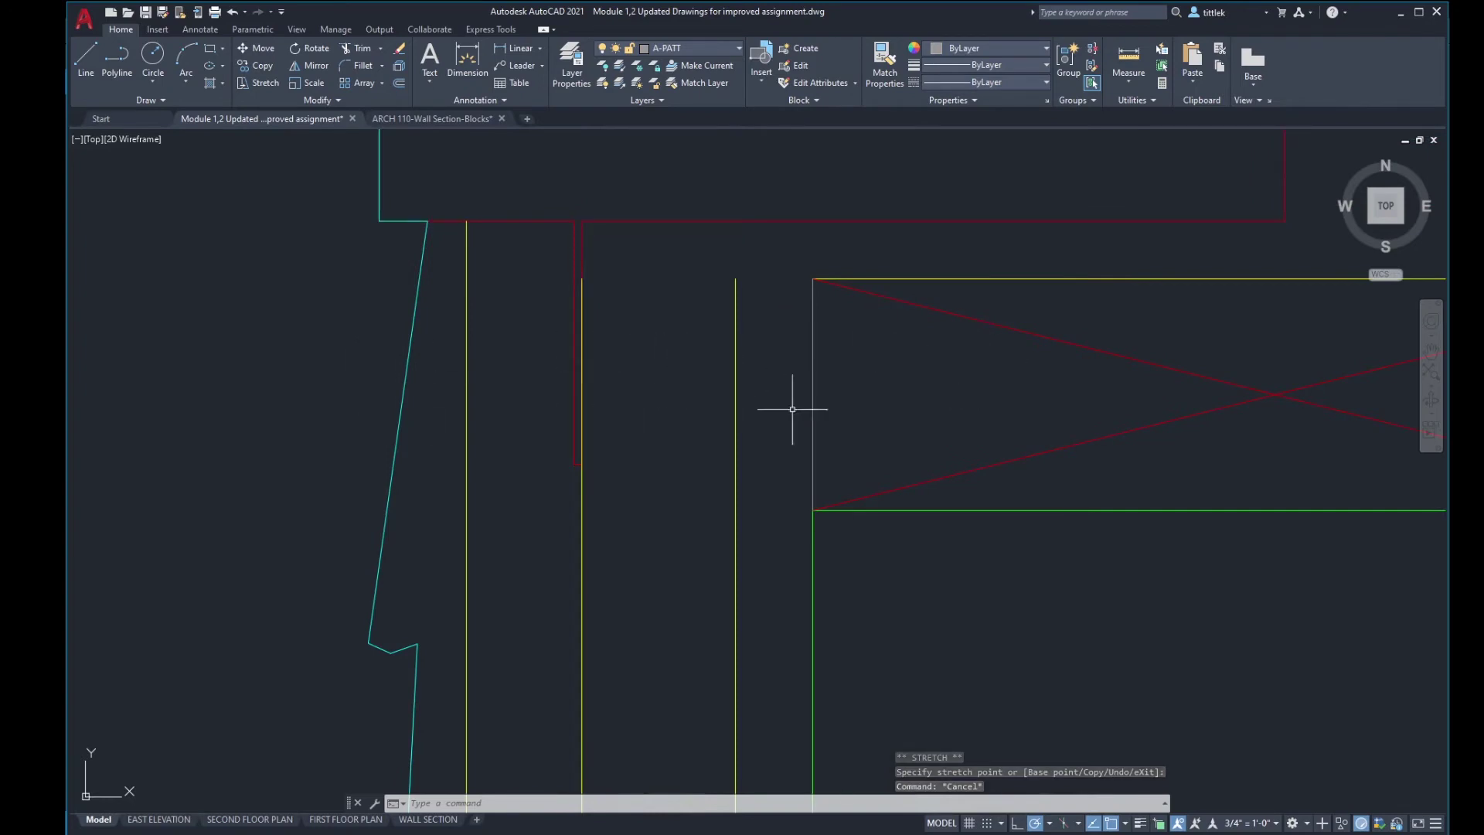
pyautogui.scroll(-4, 954, 368)
pyautogui.scroll(2, 796, 380)
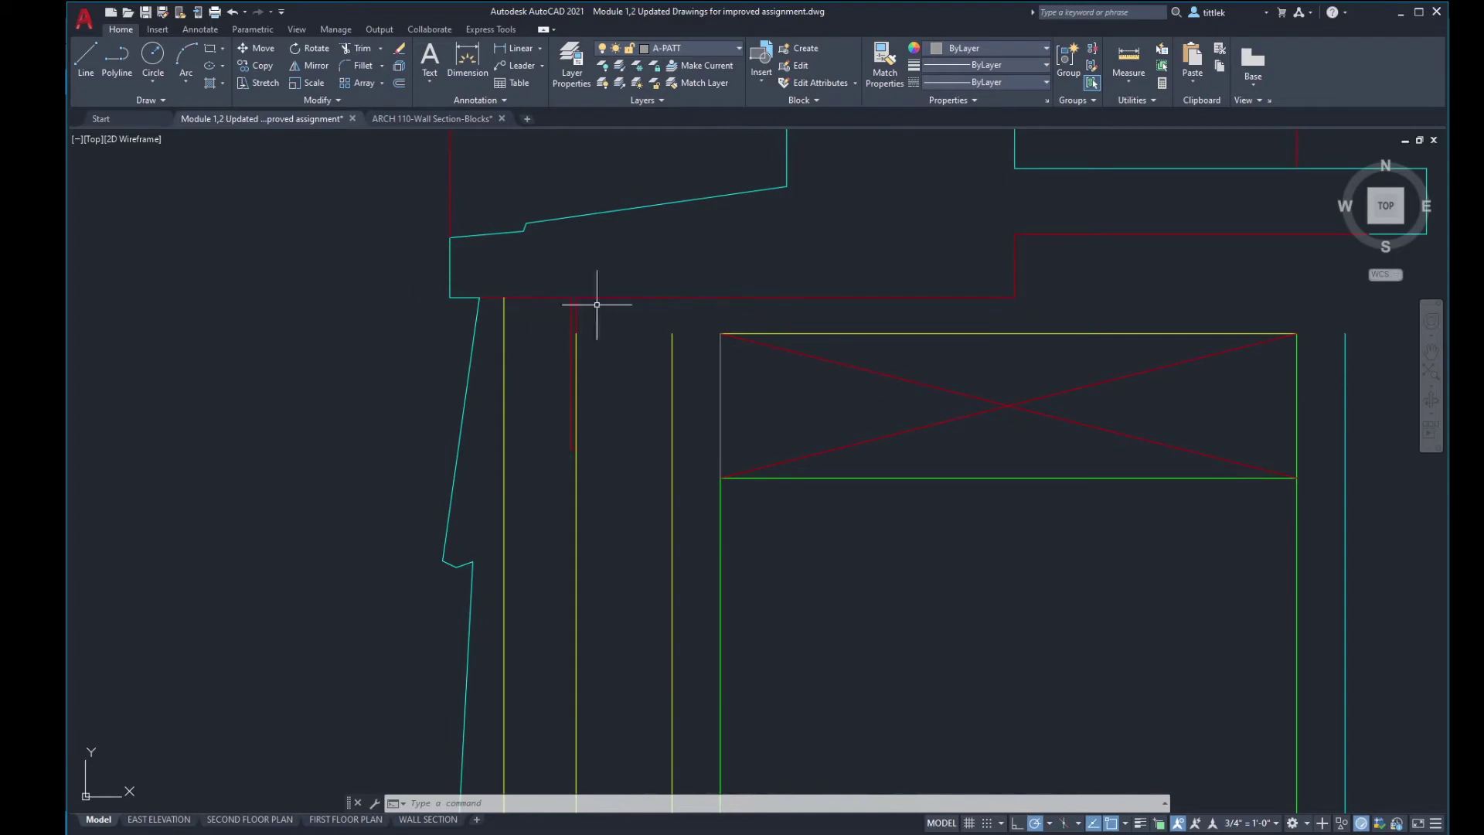
# Step: On layer A-COLR-002, draw a line from the red vertical line to the window box corner
pyautogui.write('l')
pyautogui.press('Return')
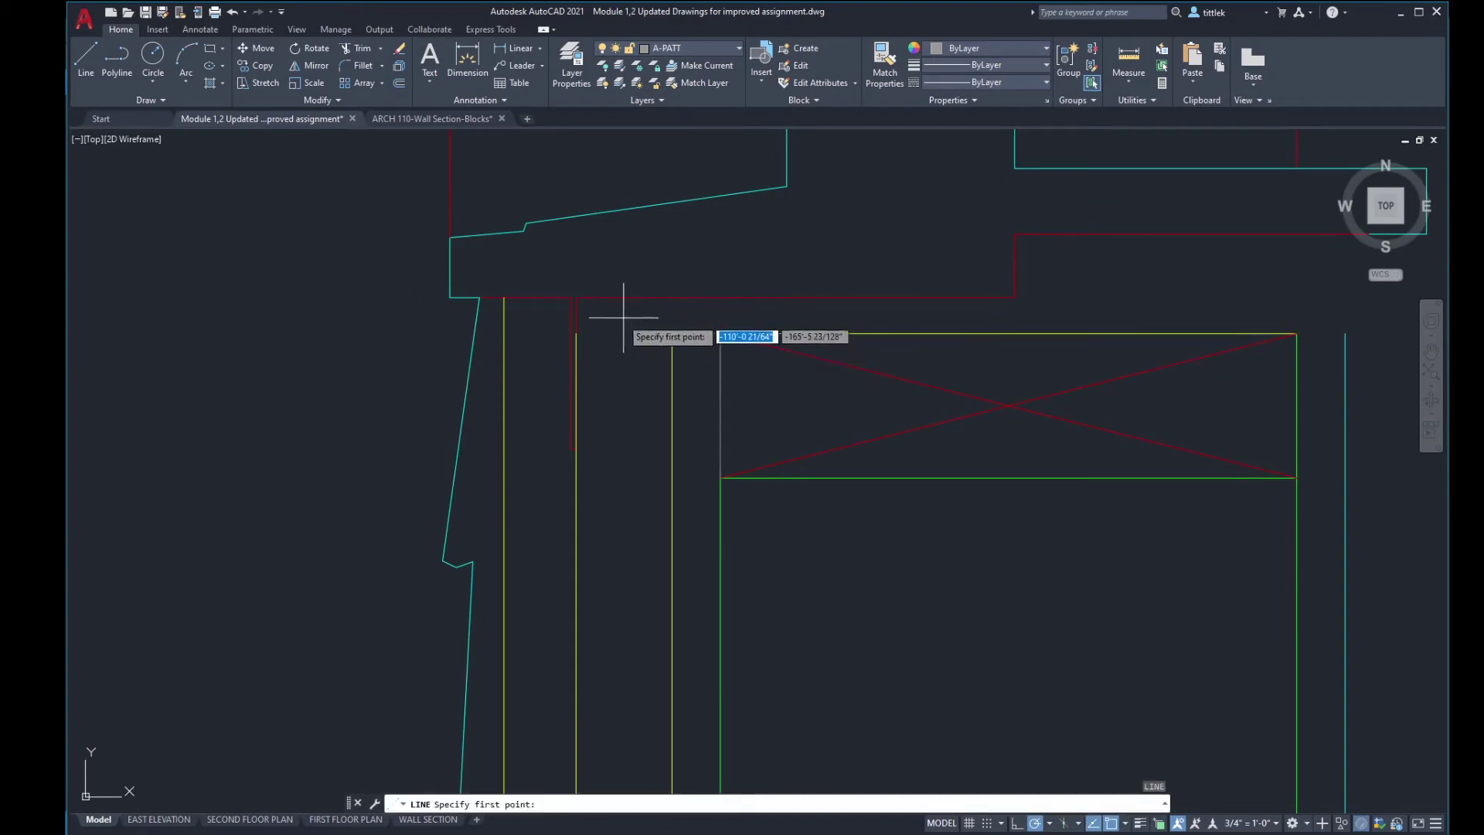
pyautogui.click(576, 334)
pyautogui.press('Escape')
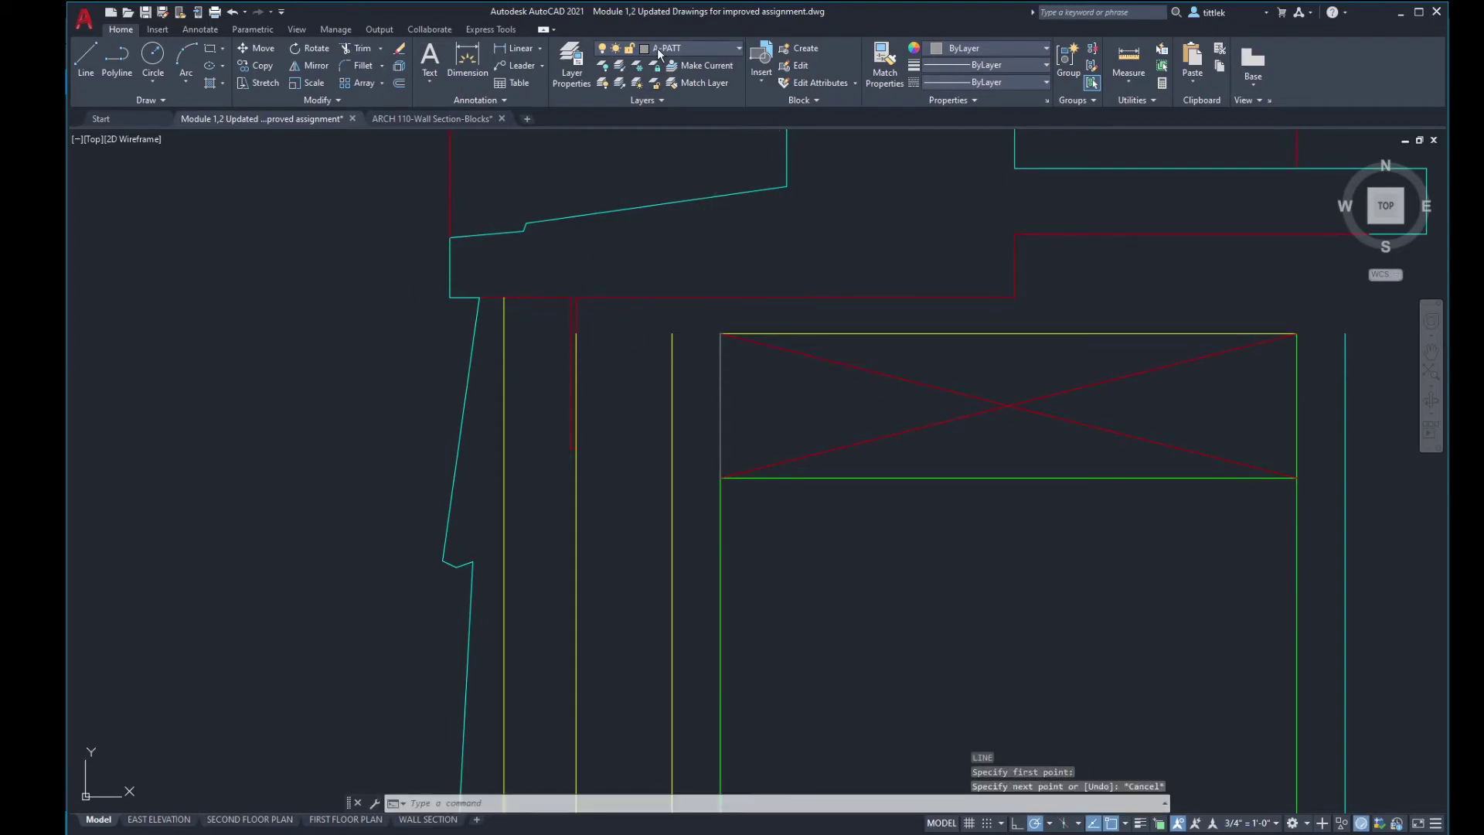
pyautogui.click(657, 48)
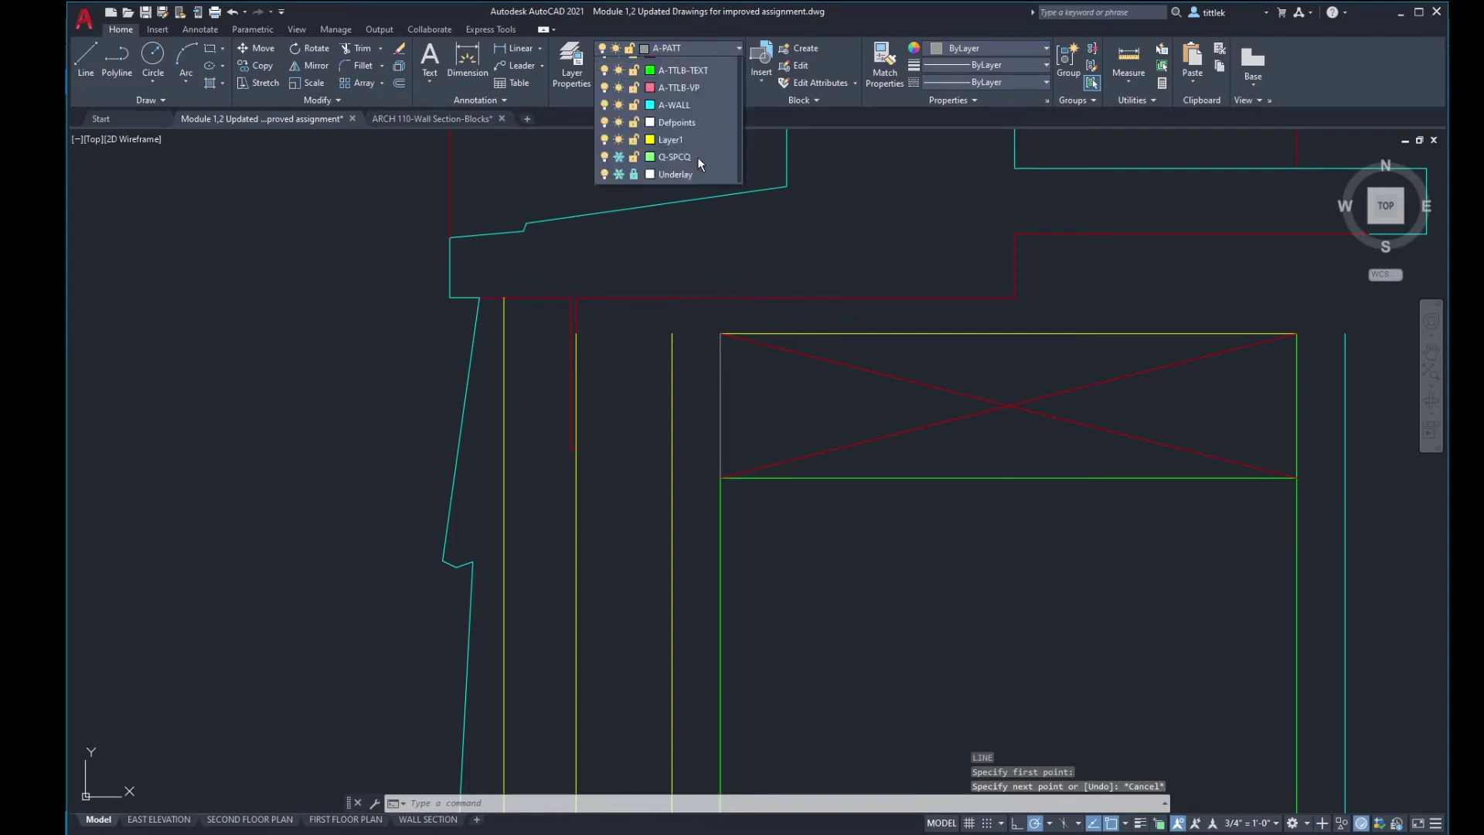
pyautogui.scroll(3, 671, 230)
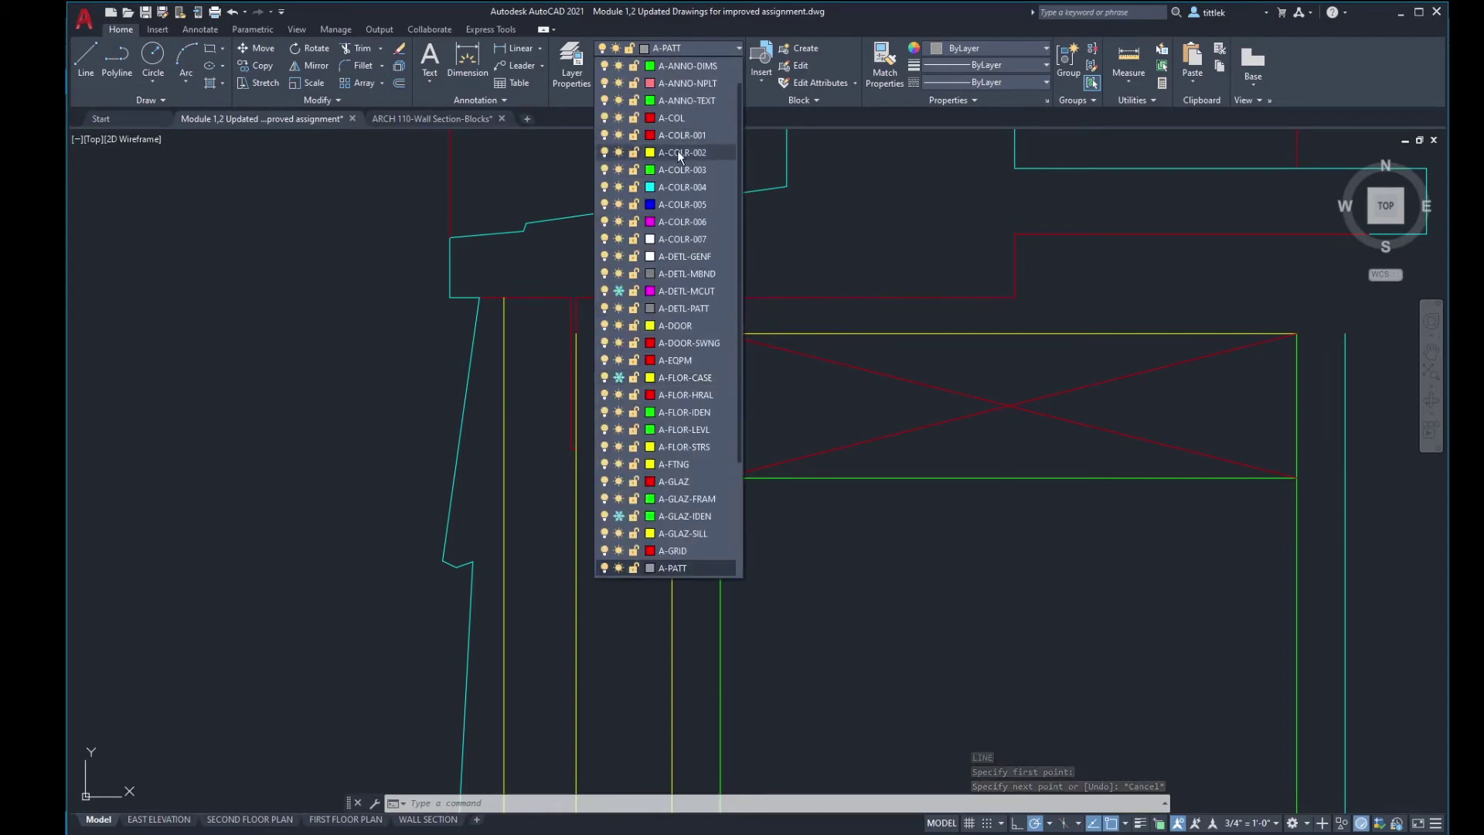
pyautogui.click(680, 154)
pyautogui.write('l')
pyautogui.press('Return')
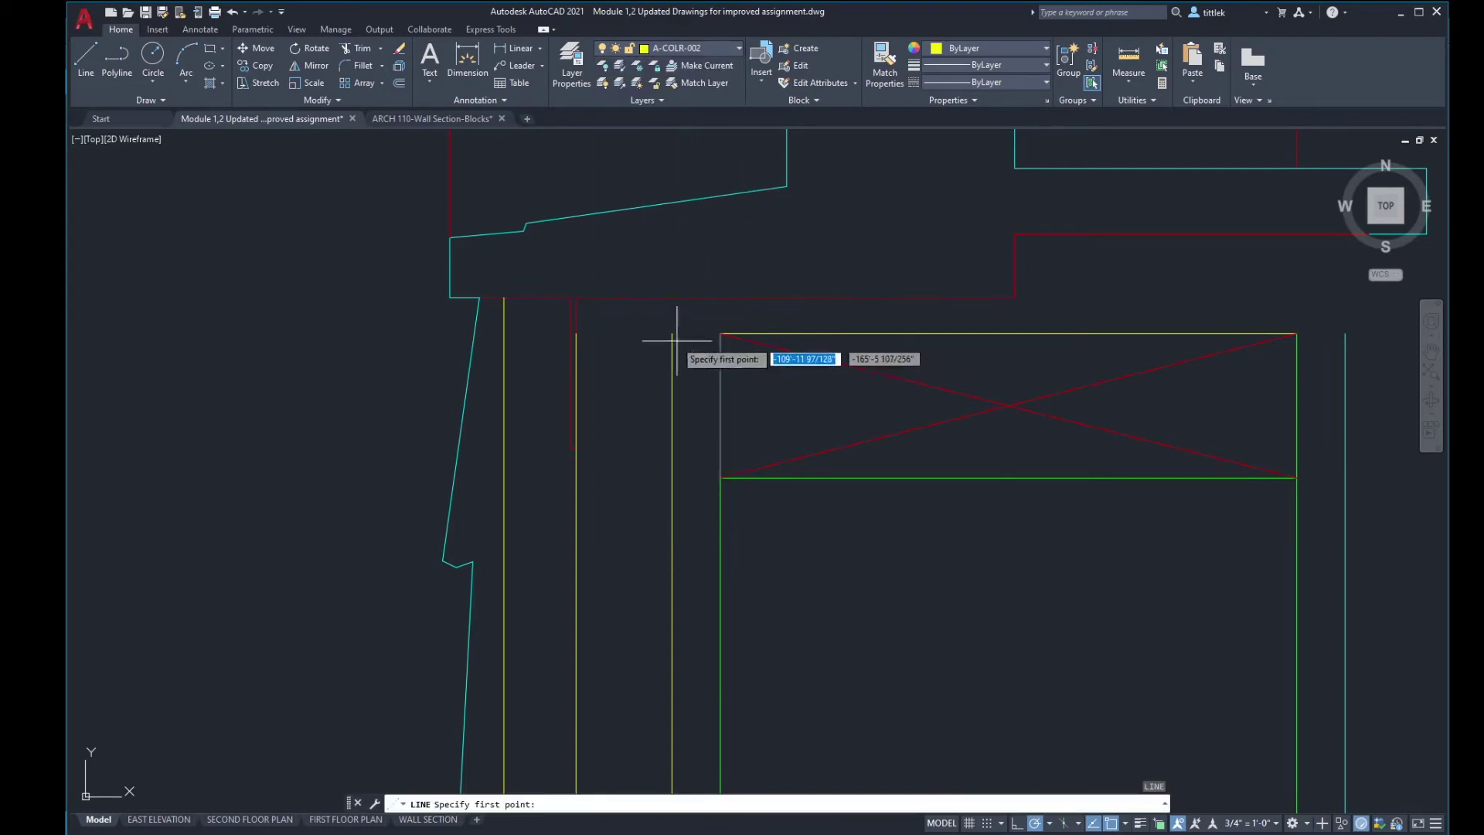
pyautogui.click(576, 334)
pyautogui.click(720, 334)
pyautogui.press('Return')
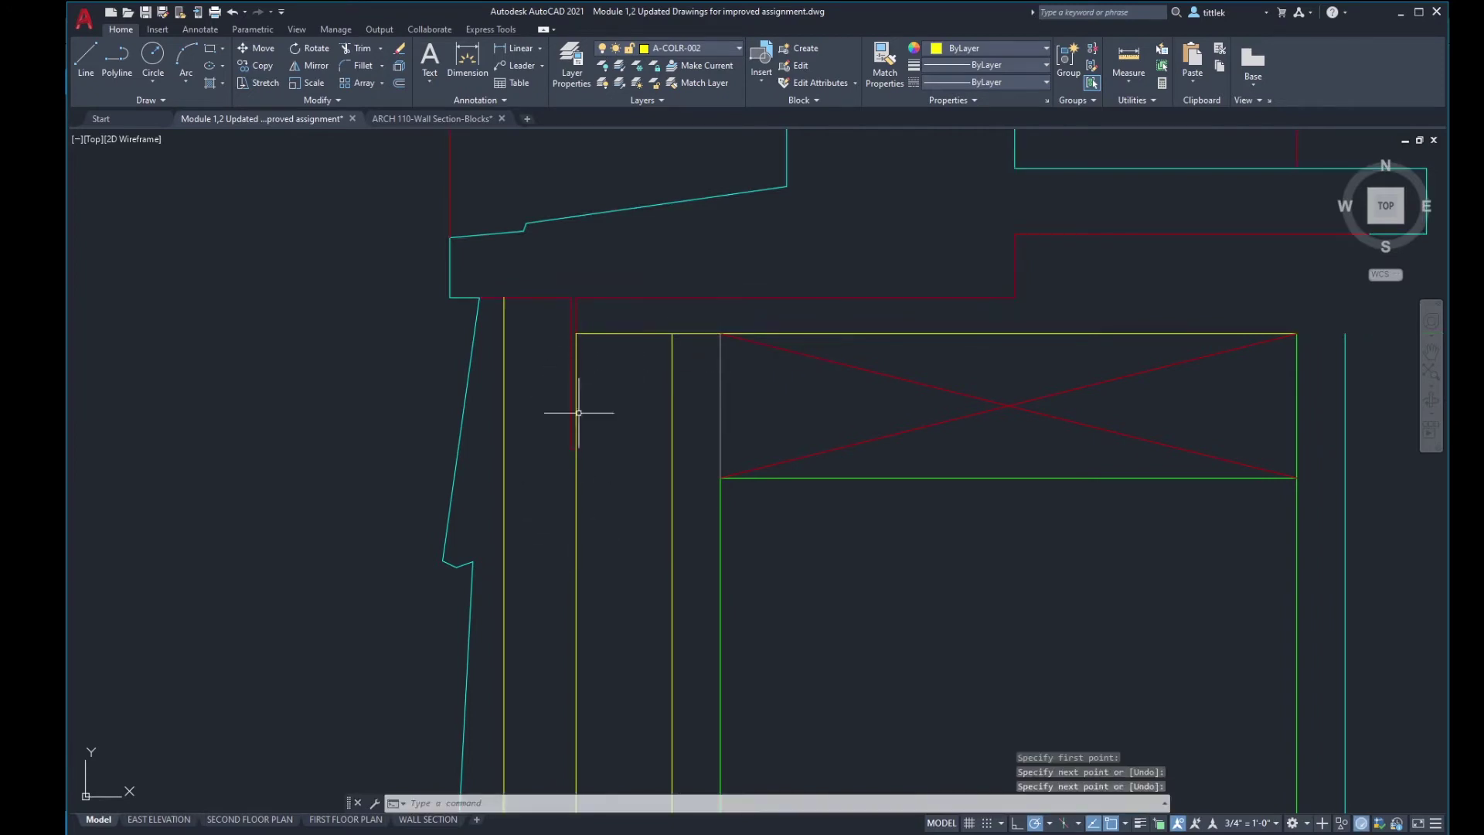
# Step: Draw a short vertical line at the red header's corner
pyautogui.scroll(-3, 632, 385)
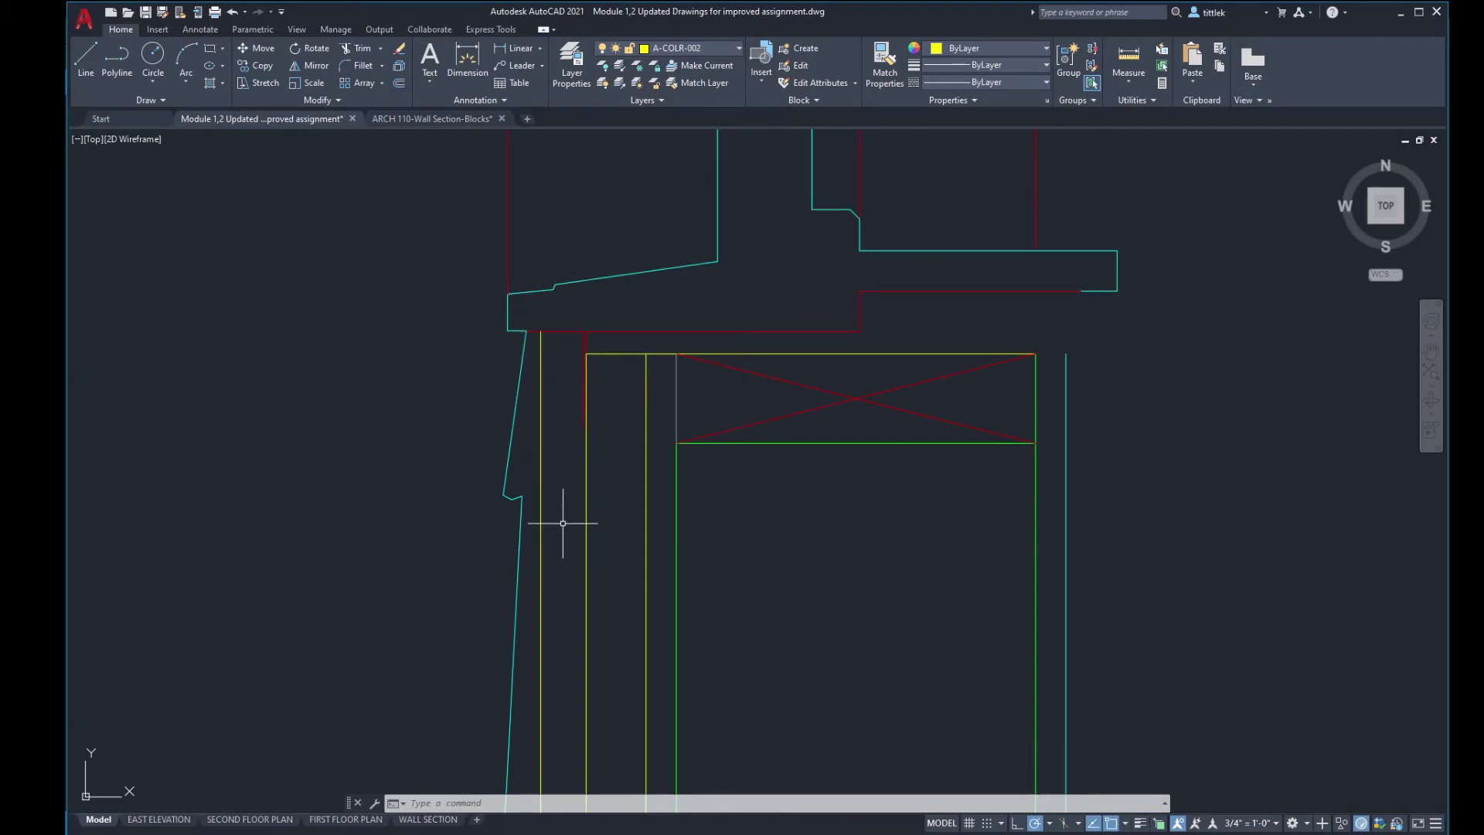
pyautogui.moveTo(563, 523); pyautogui.dragTo(716, 421, button='middle')
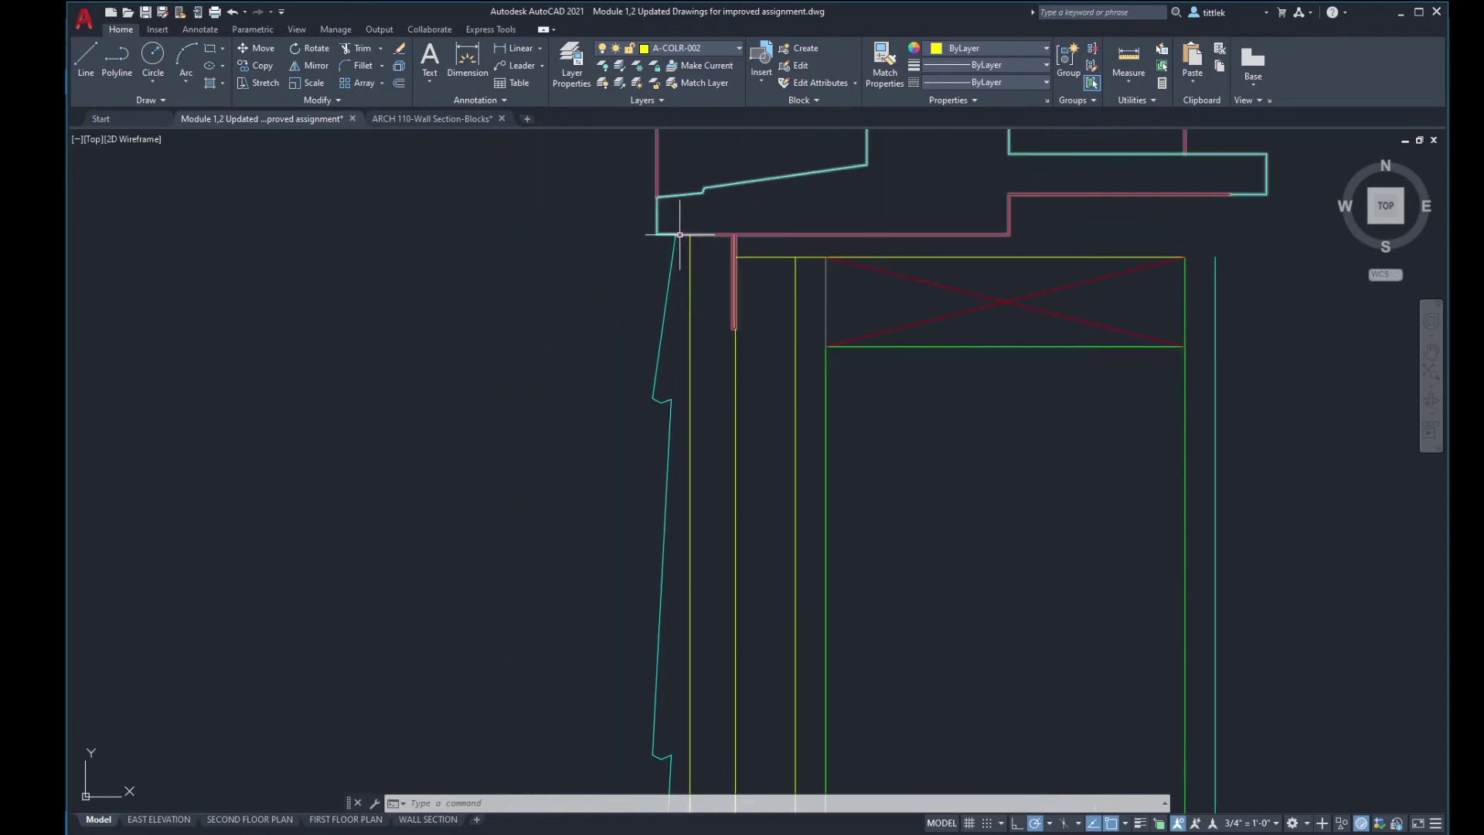
pyautogui.scroll(5, 680, 230)
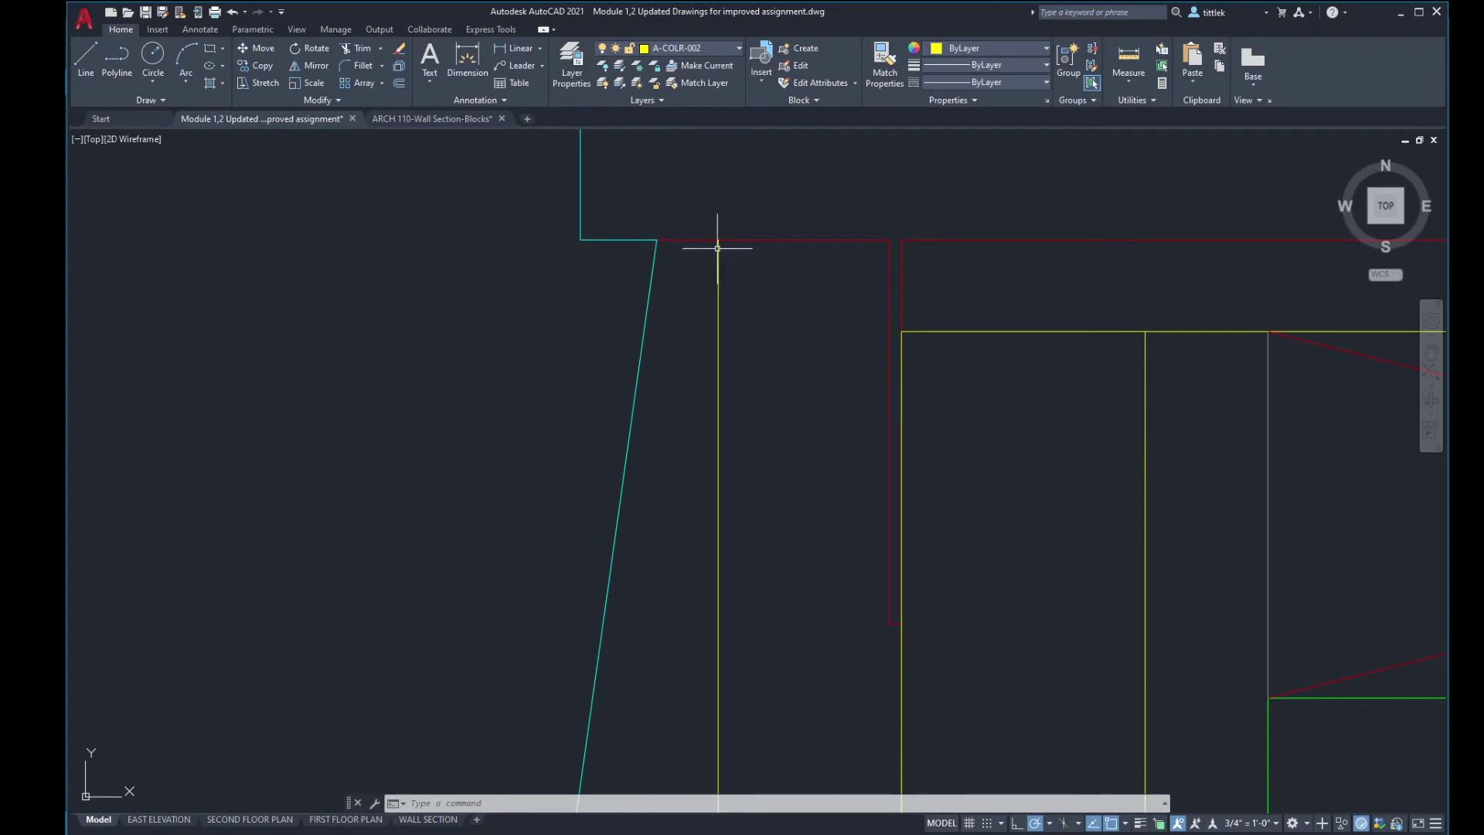
pyautogui.scroll(-2, 662, 292)
pyautogui.scroll(-3, 796, 298)
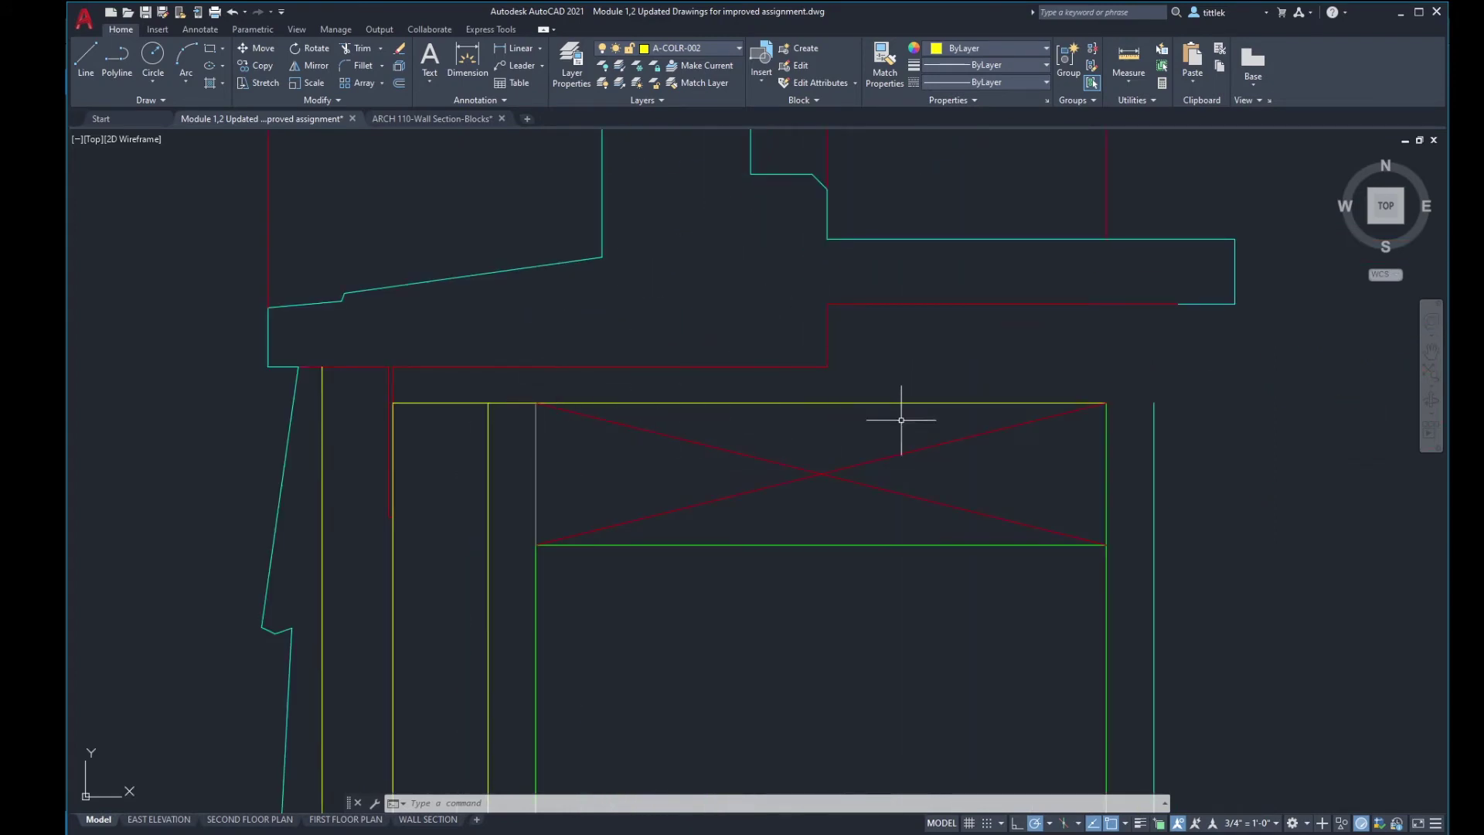
pyautogui.write('l')
pyautogui.press('Return')
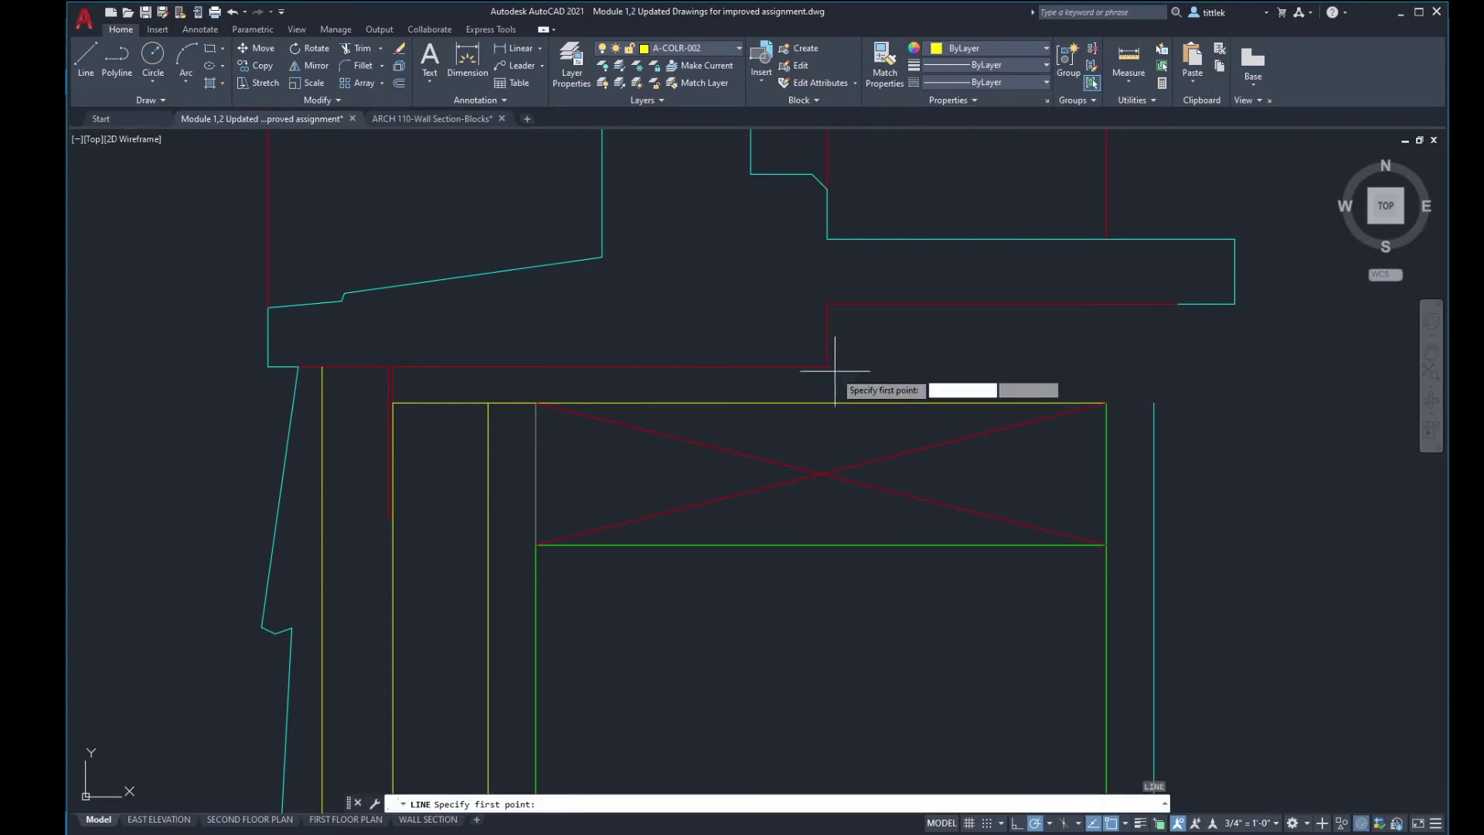
pyautogui.click(828, 366)
pyautogui.click(827, 402)
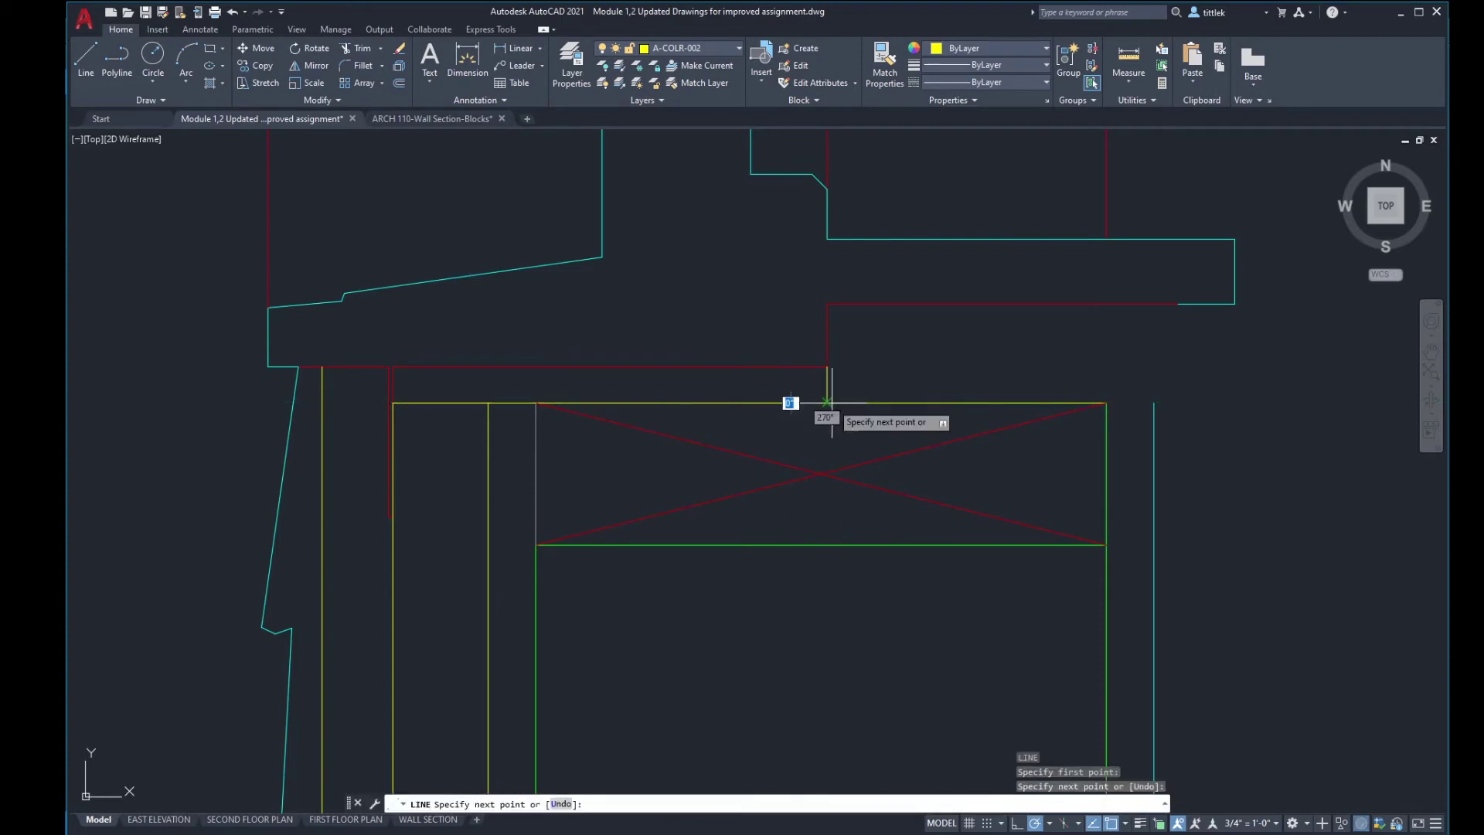
pyautogui.press('Escape')
# Step: Draw the sloped line from the left header corner to the right header corner
pyautogui.press('Return')
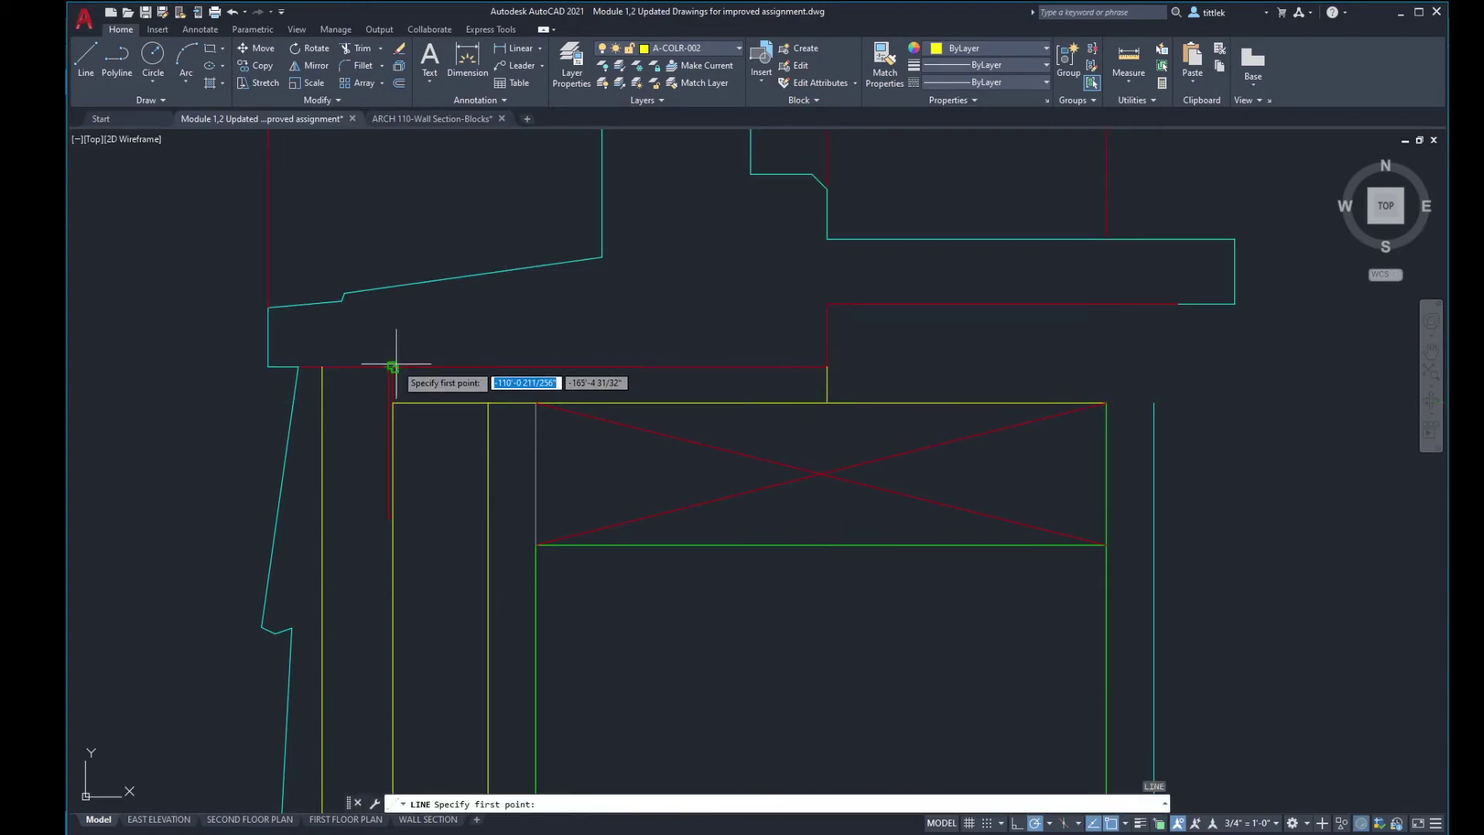
pyautogui.click(393, 366)
pyautogui.click(828, 402)
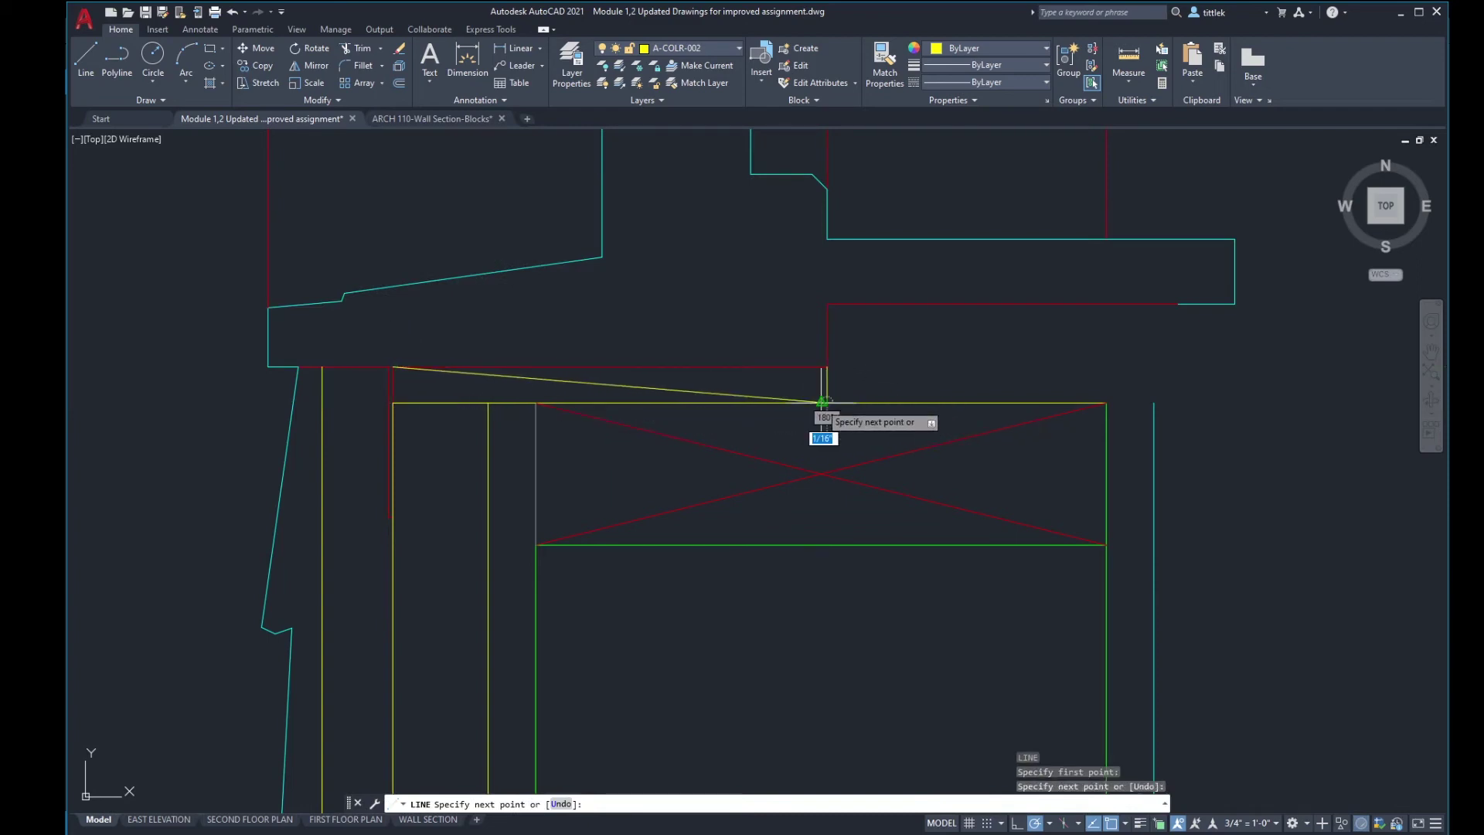
pyautogui.press('Escape')
pyautogui.press('Escape')
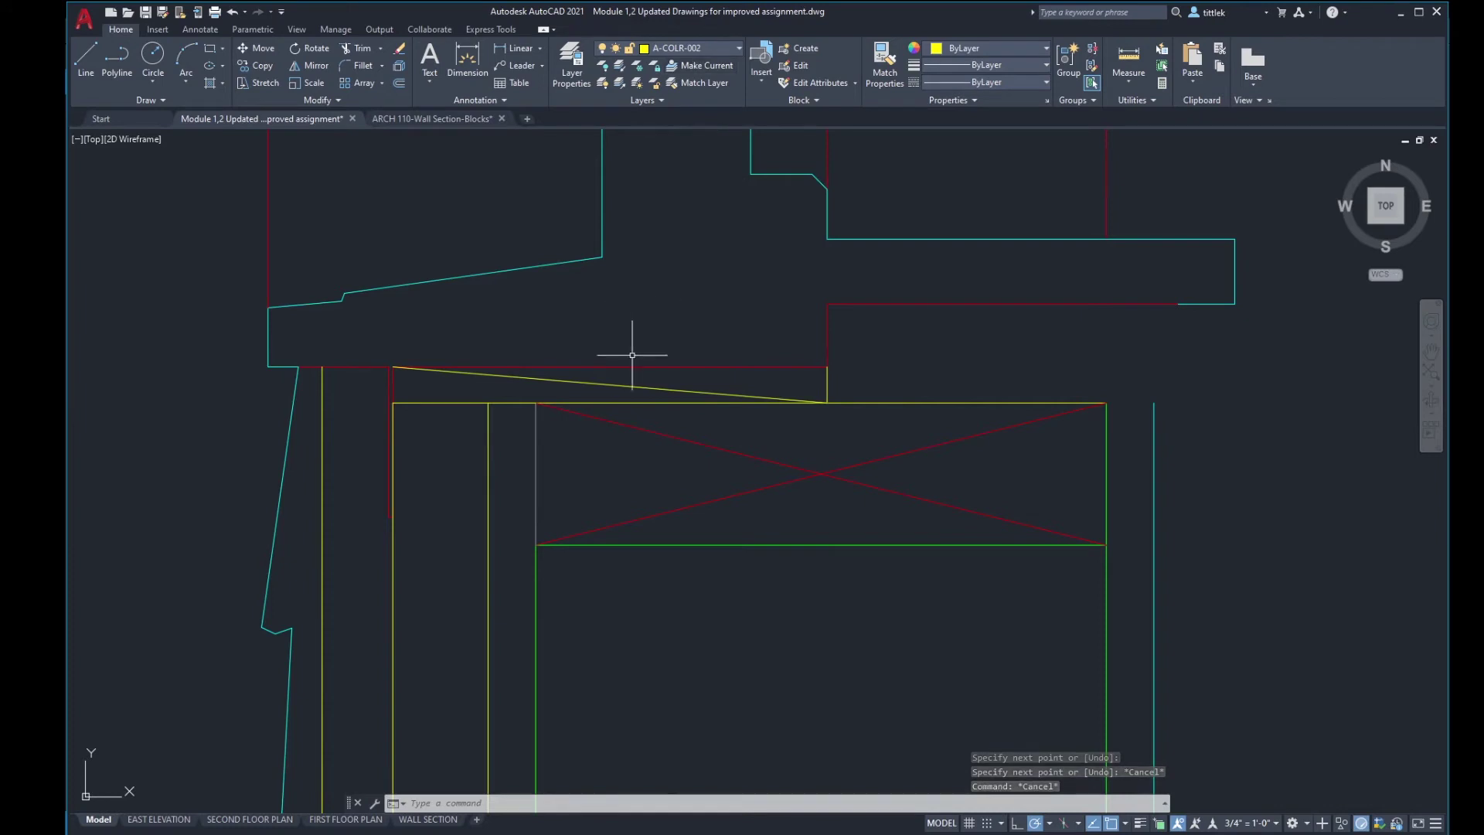
# Step: Move the sloped line onto layer A-COLR-001
pyautogui.click(630, 378)
pyautogui.click(605, 386)
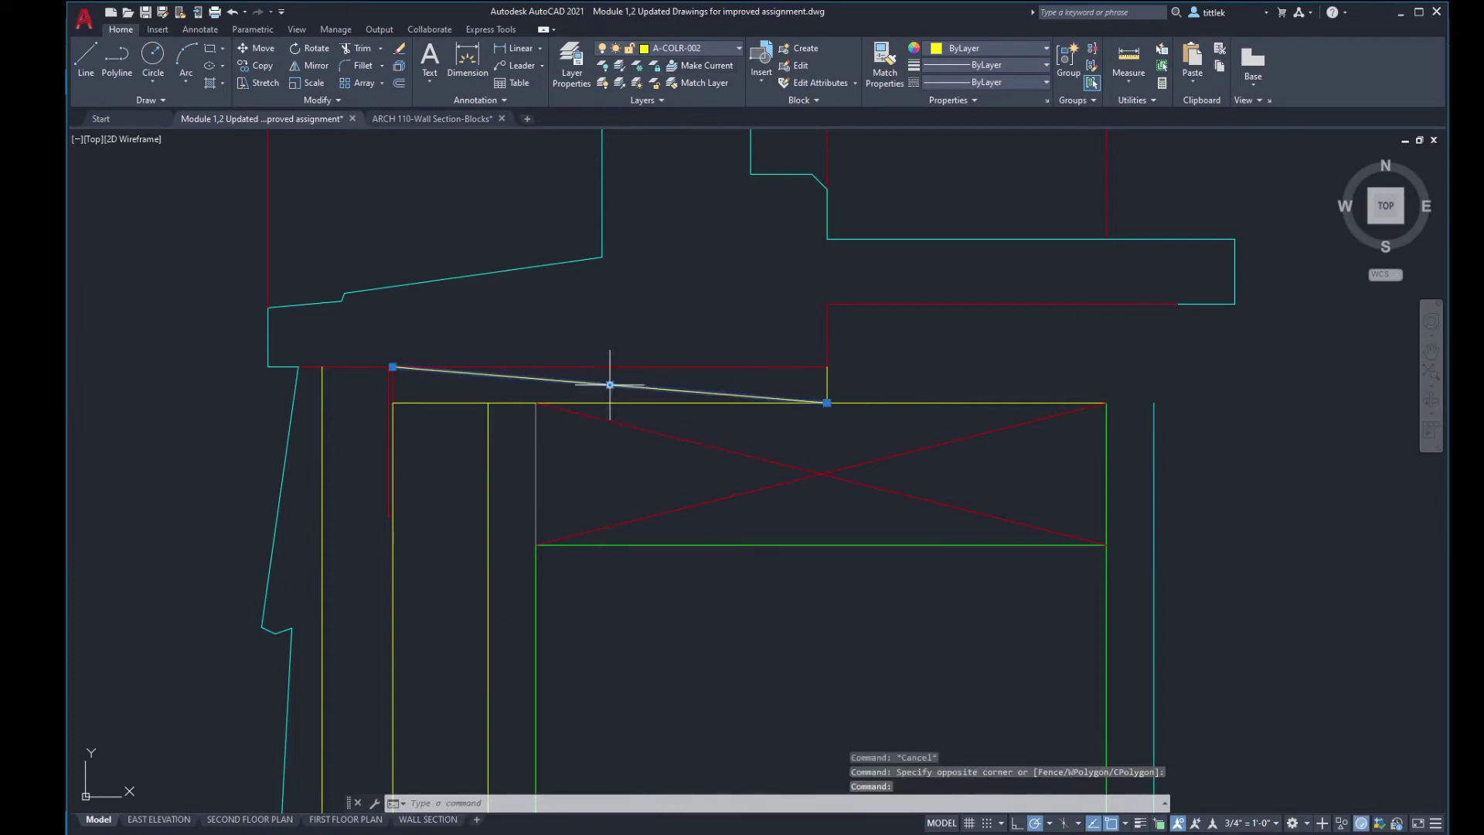
pyautogui.click(696, 48)
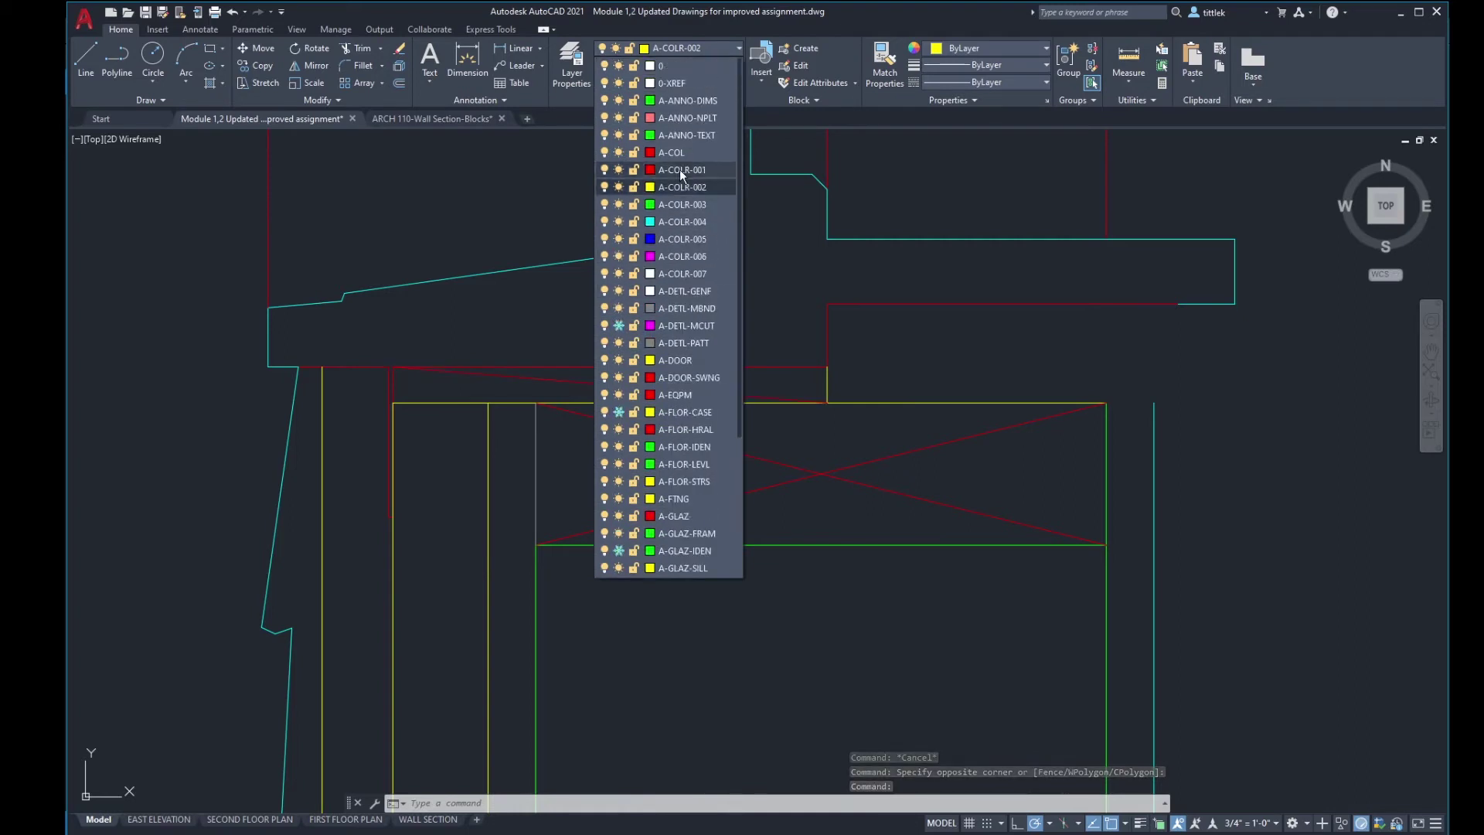
pyautogui.click(682, 170)
pyautogui.press('Escape')
pyautogui.press('Escape')
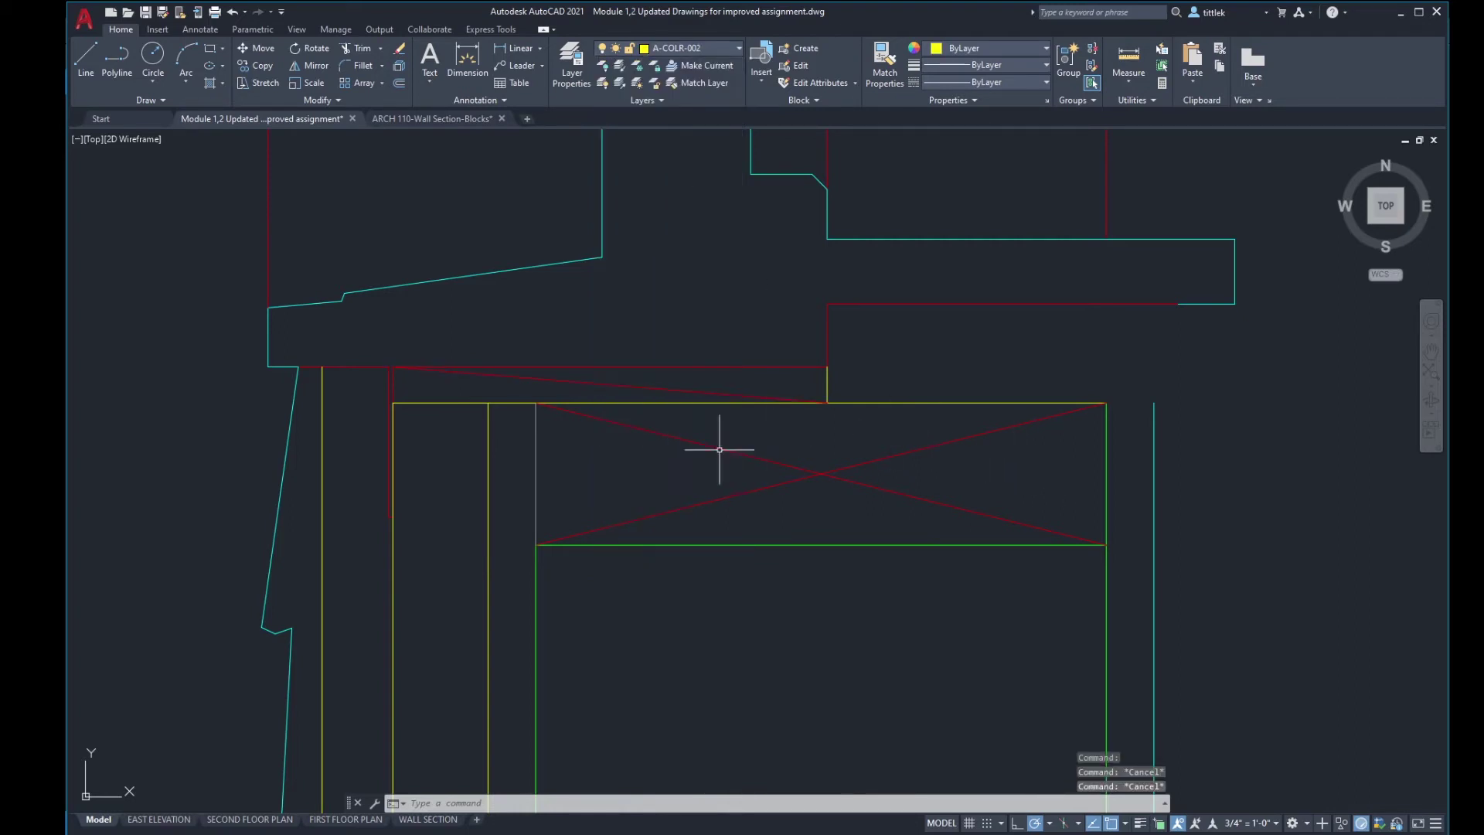
pyautogui.scroll(-2, 910, 501)
pyautogui.moveTo(910, 501)
pyautogui.mouseDown(button='middle')
pyautogui.moveTo(854, 524)
pyautogui.moveTo(796, 308)
pyautogui.mouseUp(button='middle')
# Step: Offset the cyan interior wall line 3/4" to its right
pyautogui.scroll(-2, 845, 501)
pyautogui.write('o')
pyautogui.press('Return')
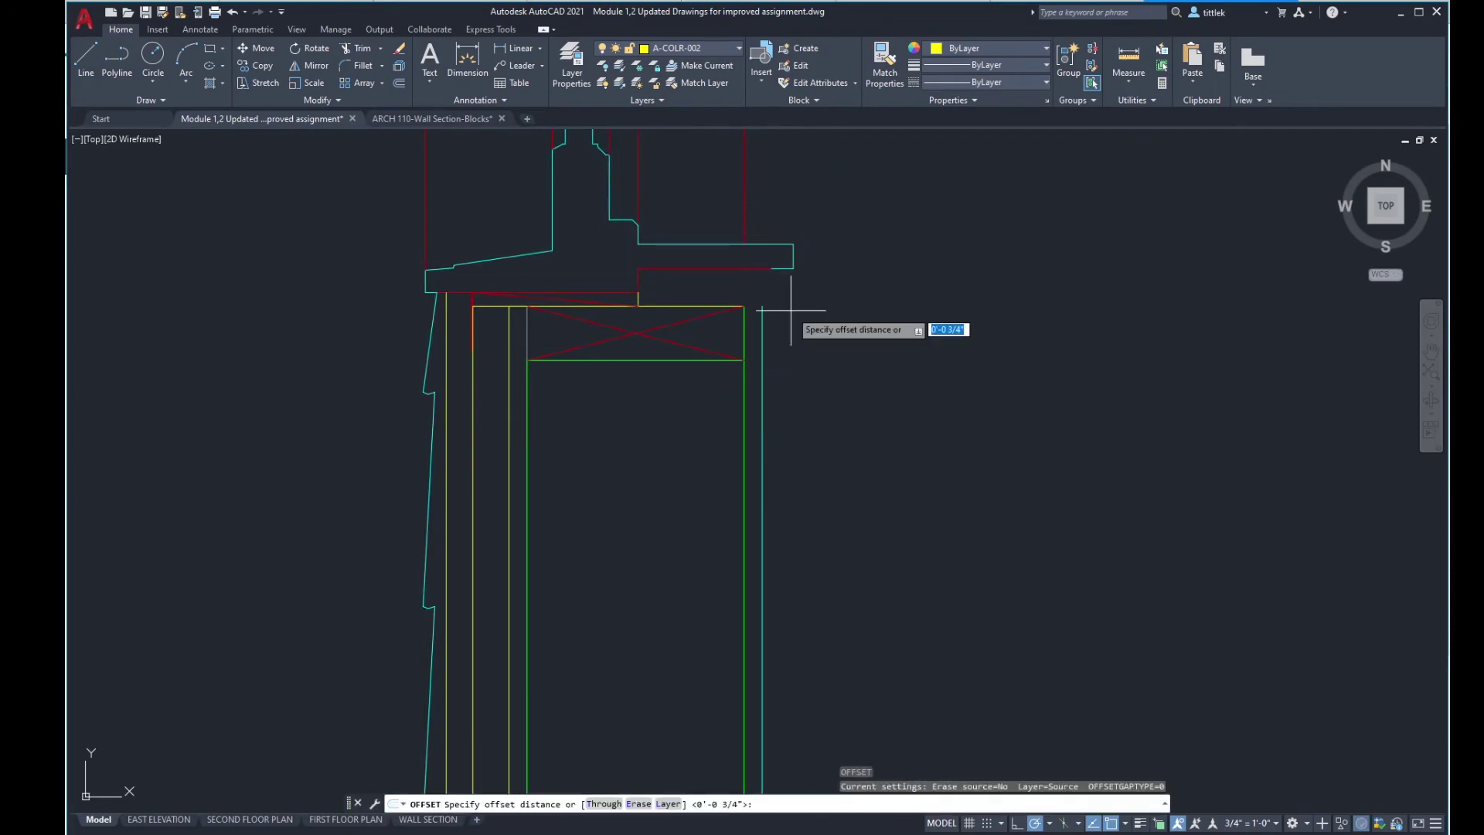
pyautogui.write('3/4"')
pyautogui.press('Return')
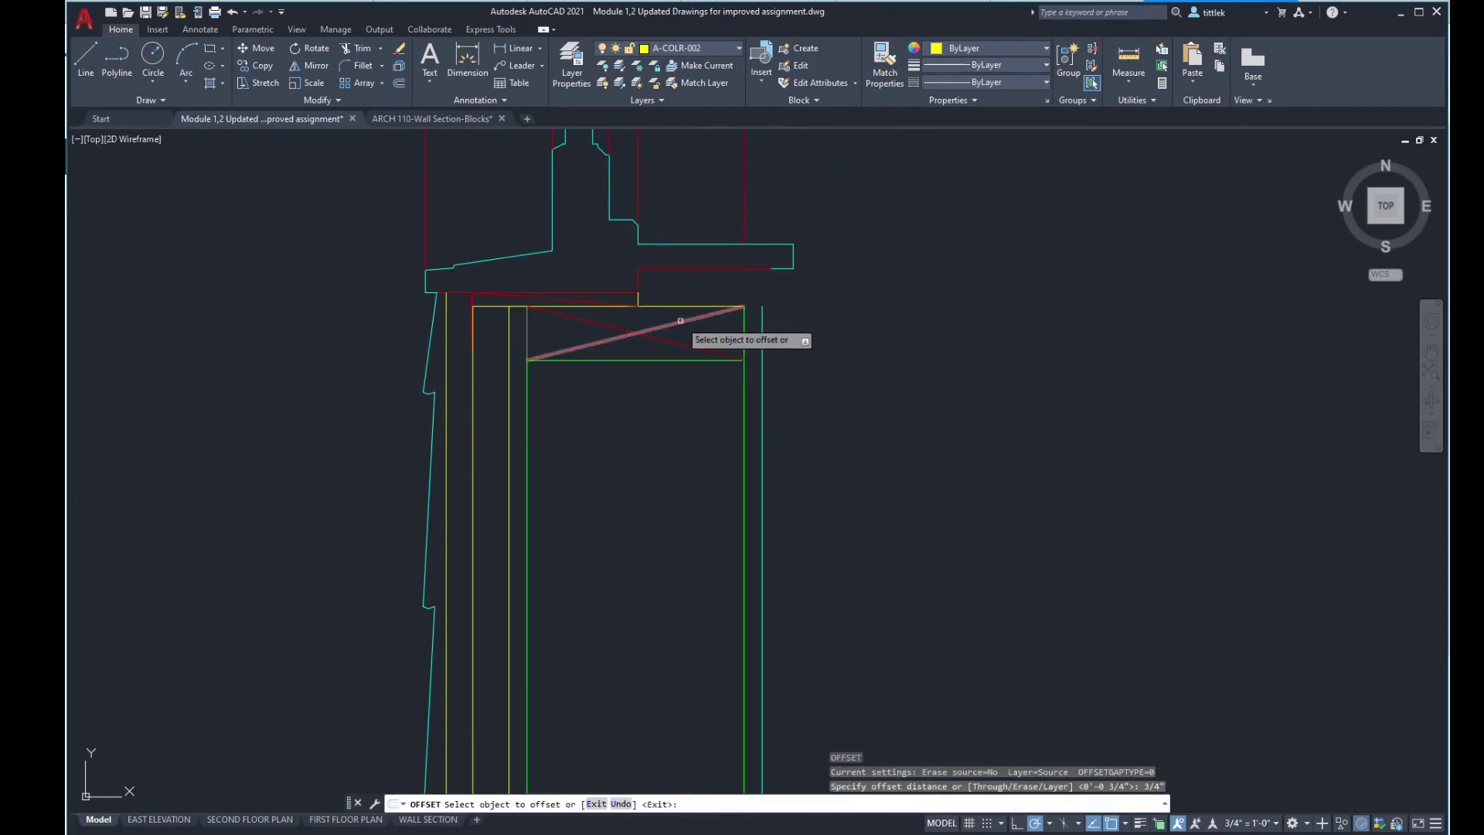
pyautogui.click(763, 319)
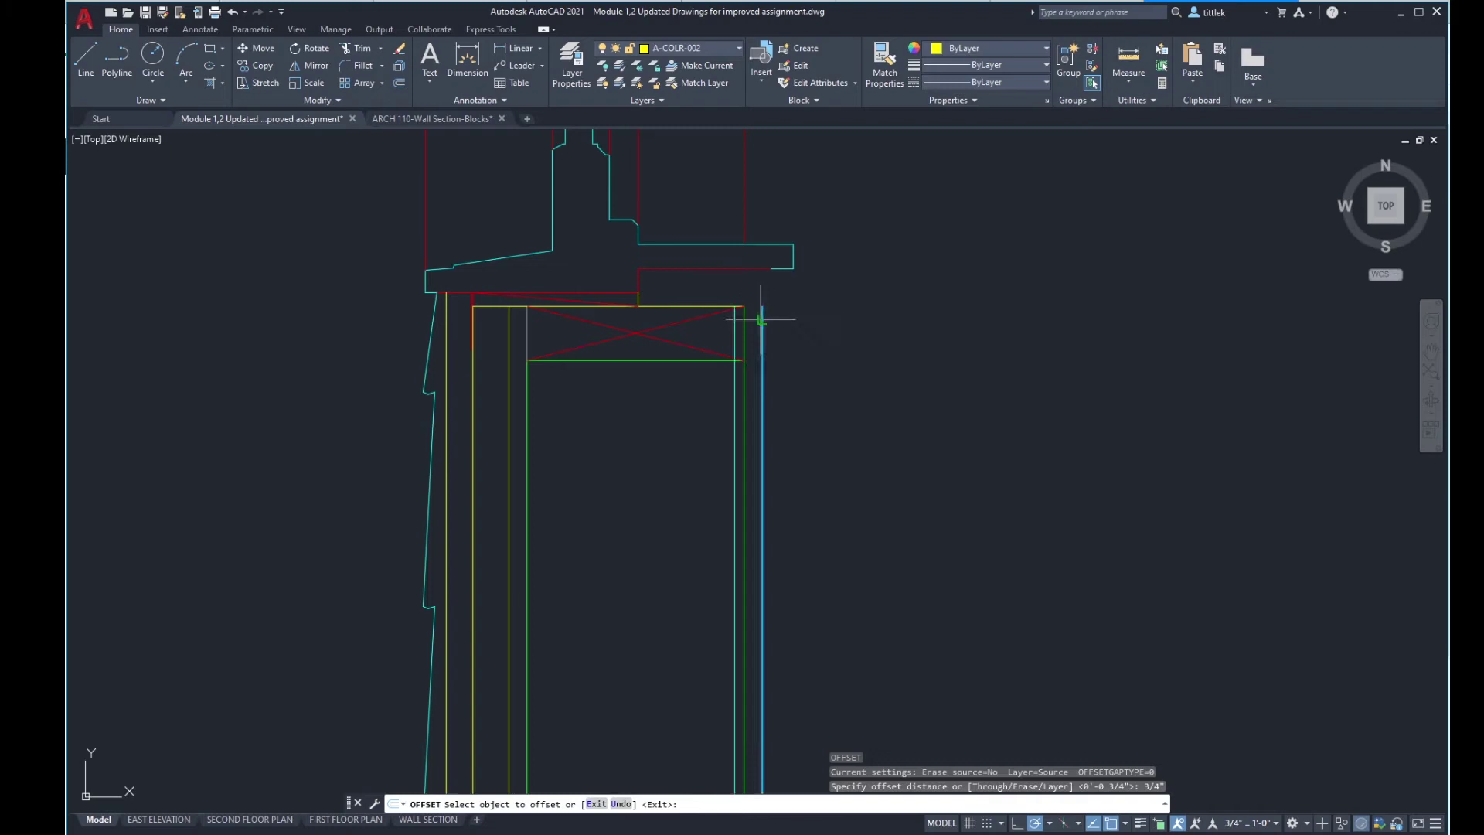
pyautogui.click(855, 326)
pyautogui.scroll(3, 851, 317)
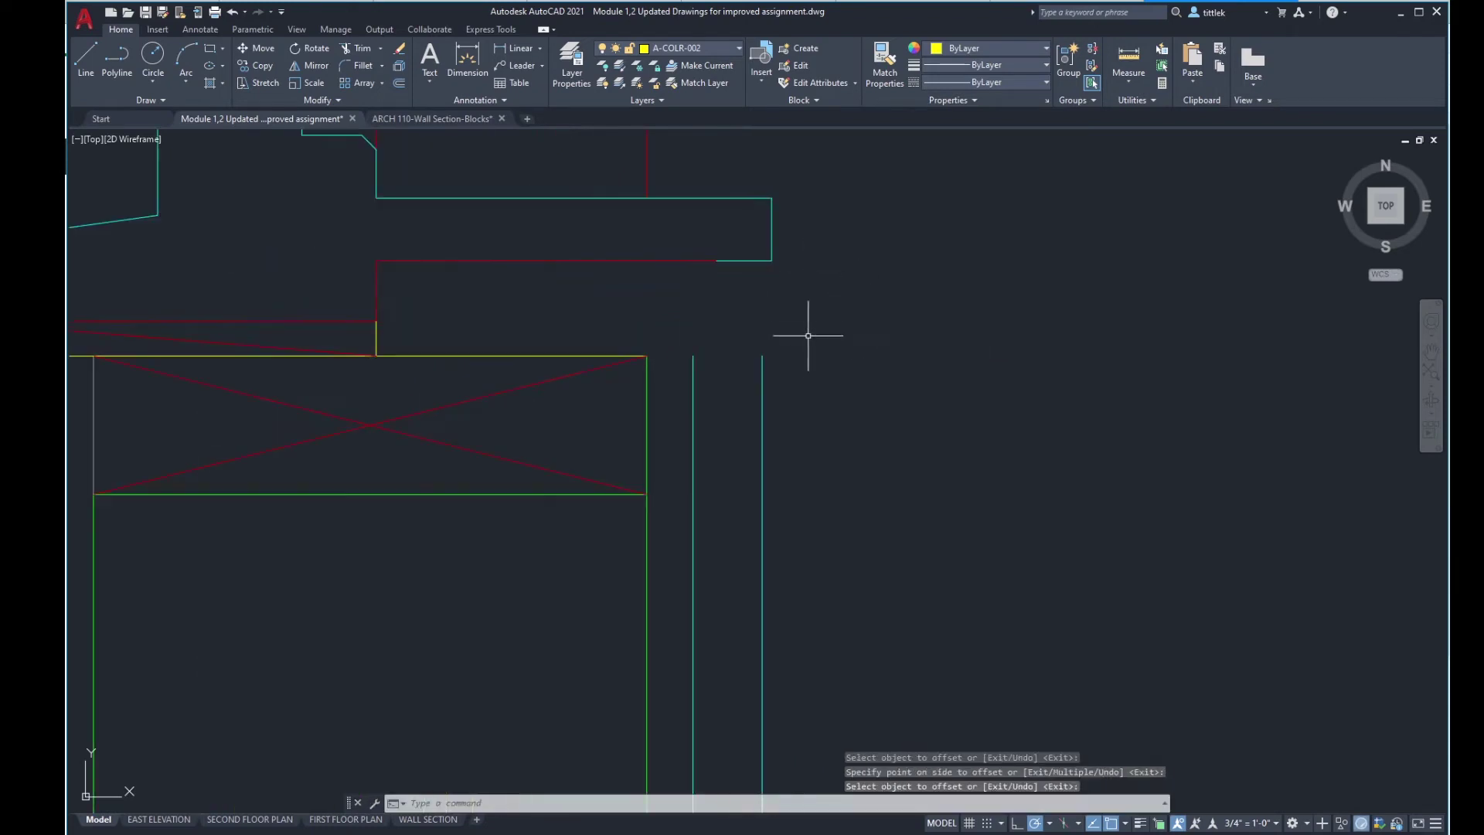
pyautogui.click(766, 359)
pyautogui.press('Escape')
pyautogui.press('Escape')
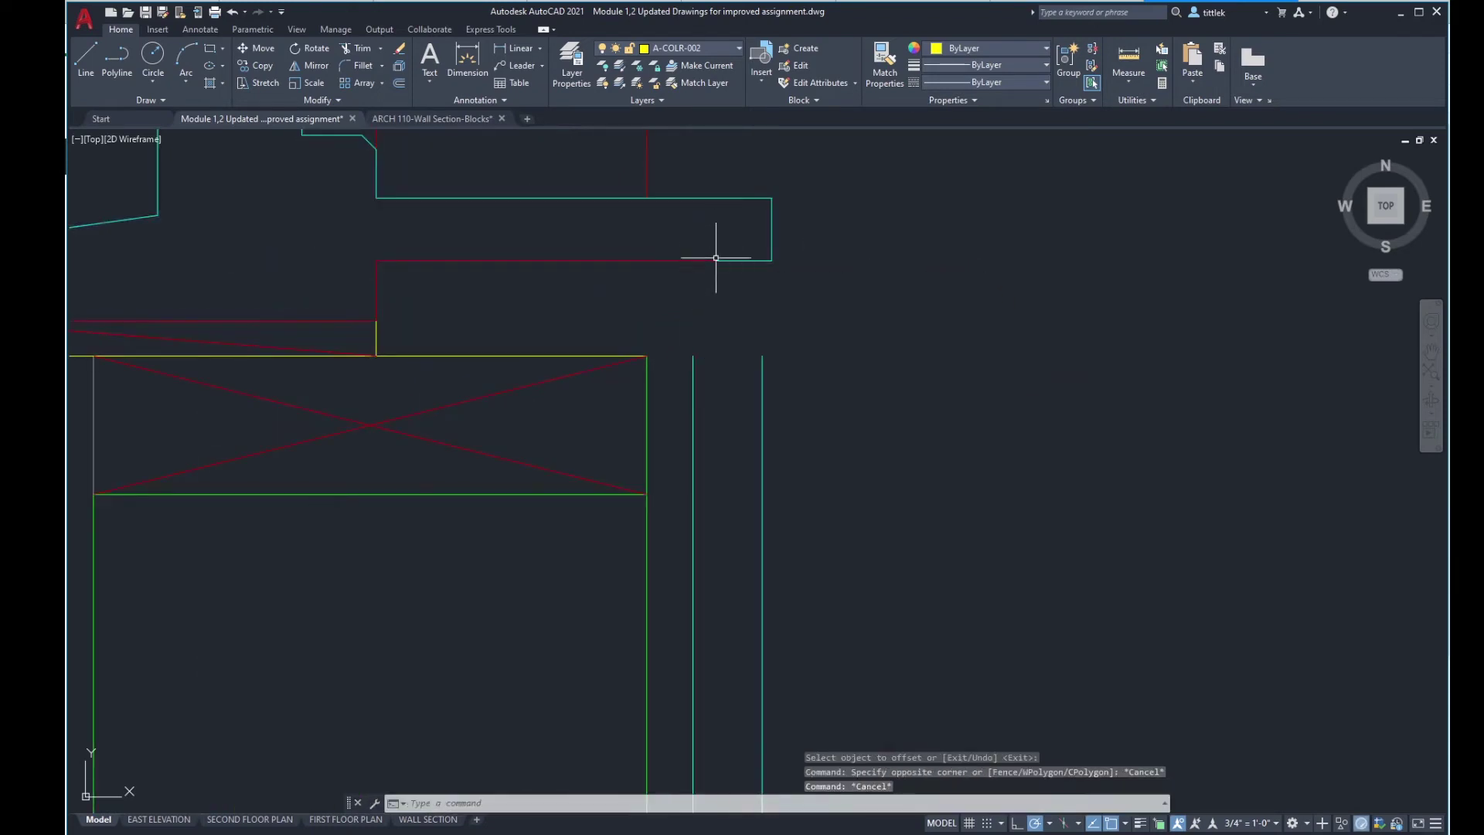
# Step: Start the Measure distance tool from the Utilities panel
pyautogui.scroll(-3, 723, 305)
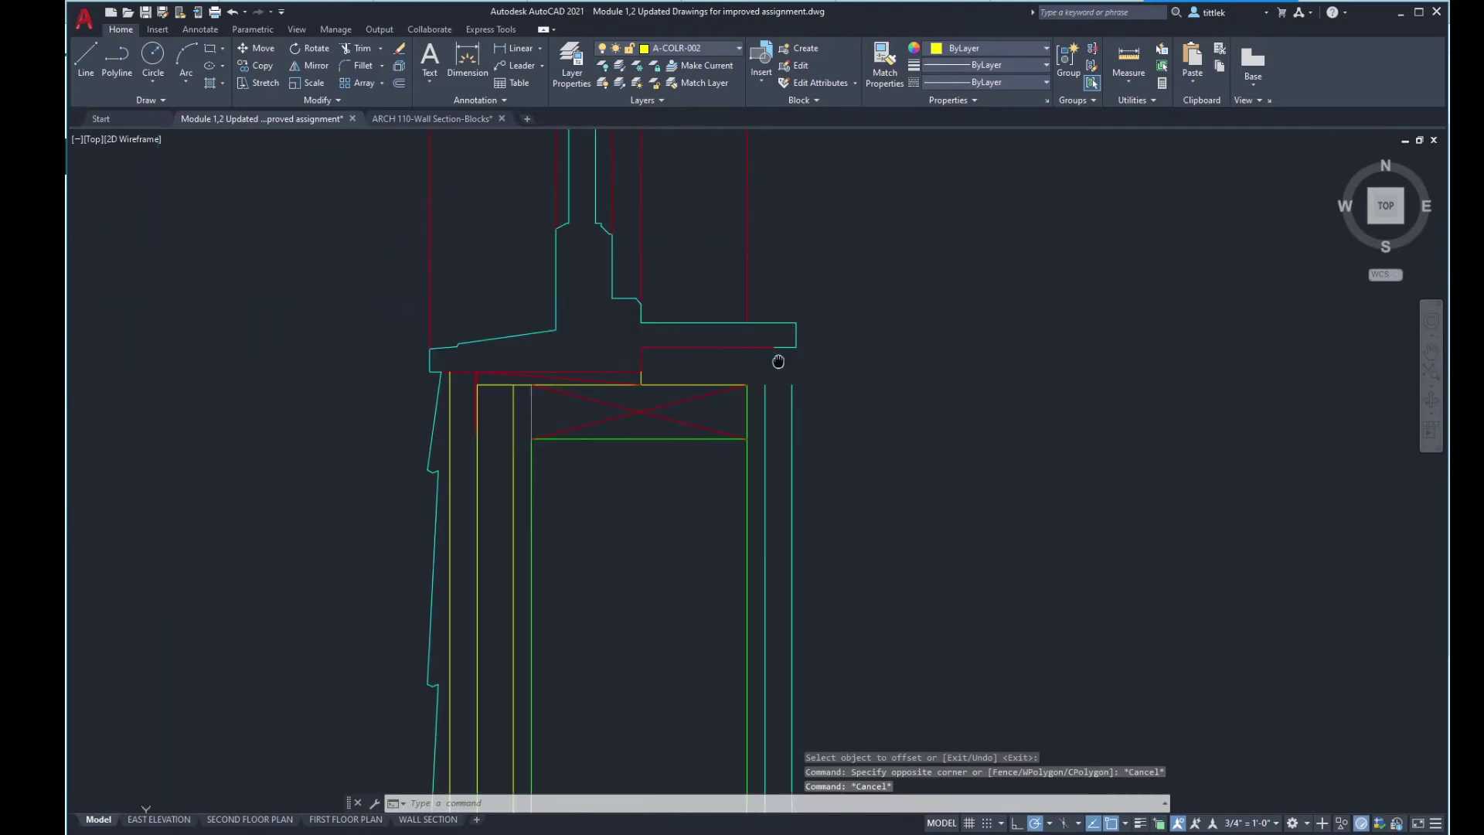
pyautogui.scroll(3, 780, 371)
pyautogui.scroll(-2, 779, 371)
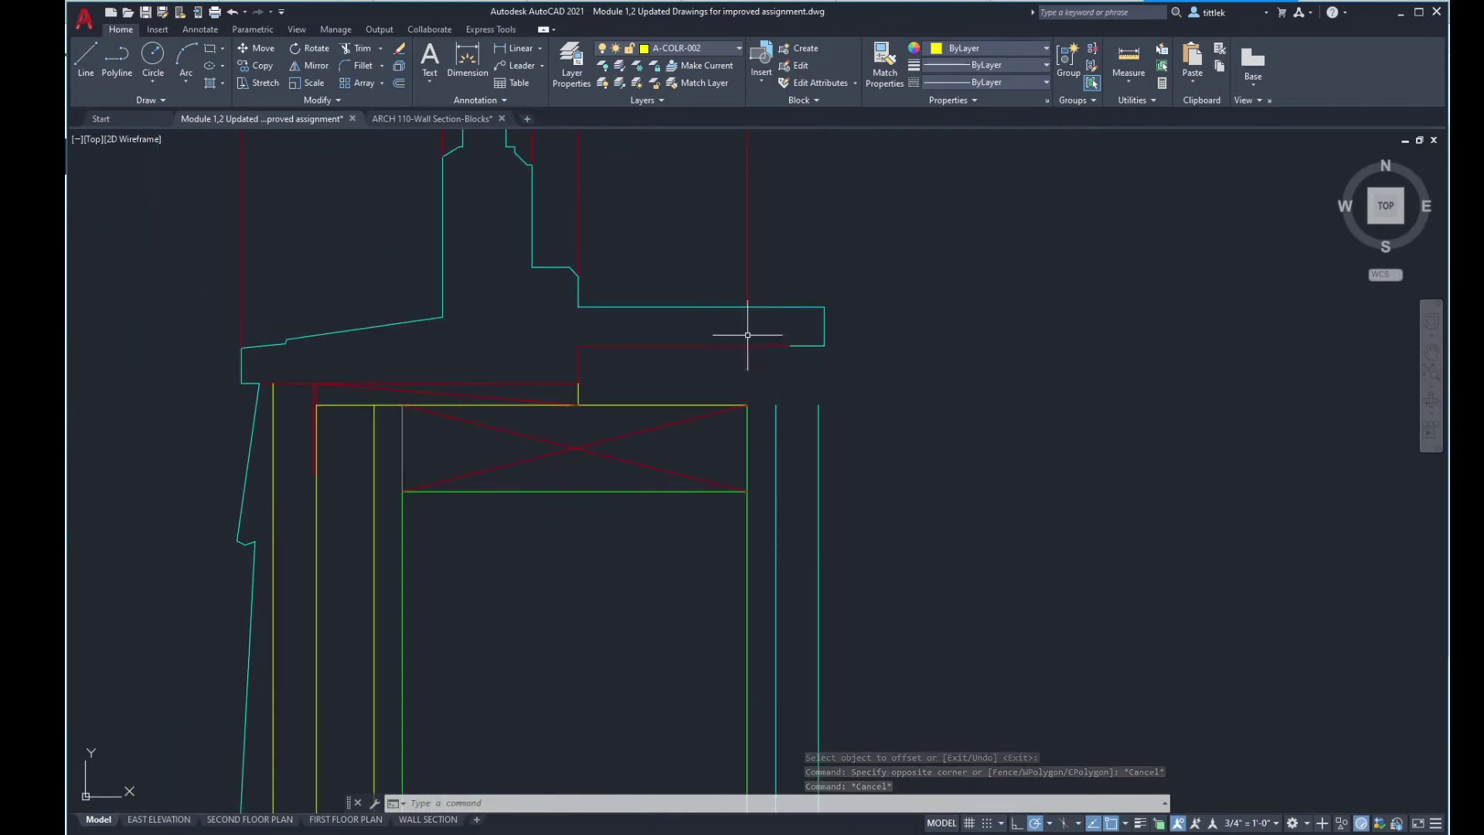
pyautogui.scroll(-2, 776, 329)
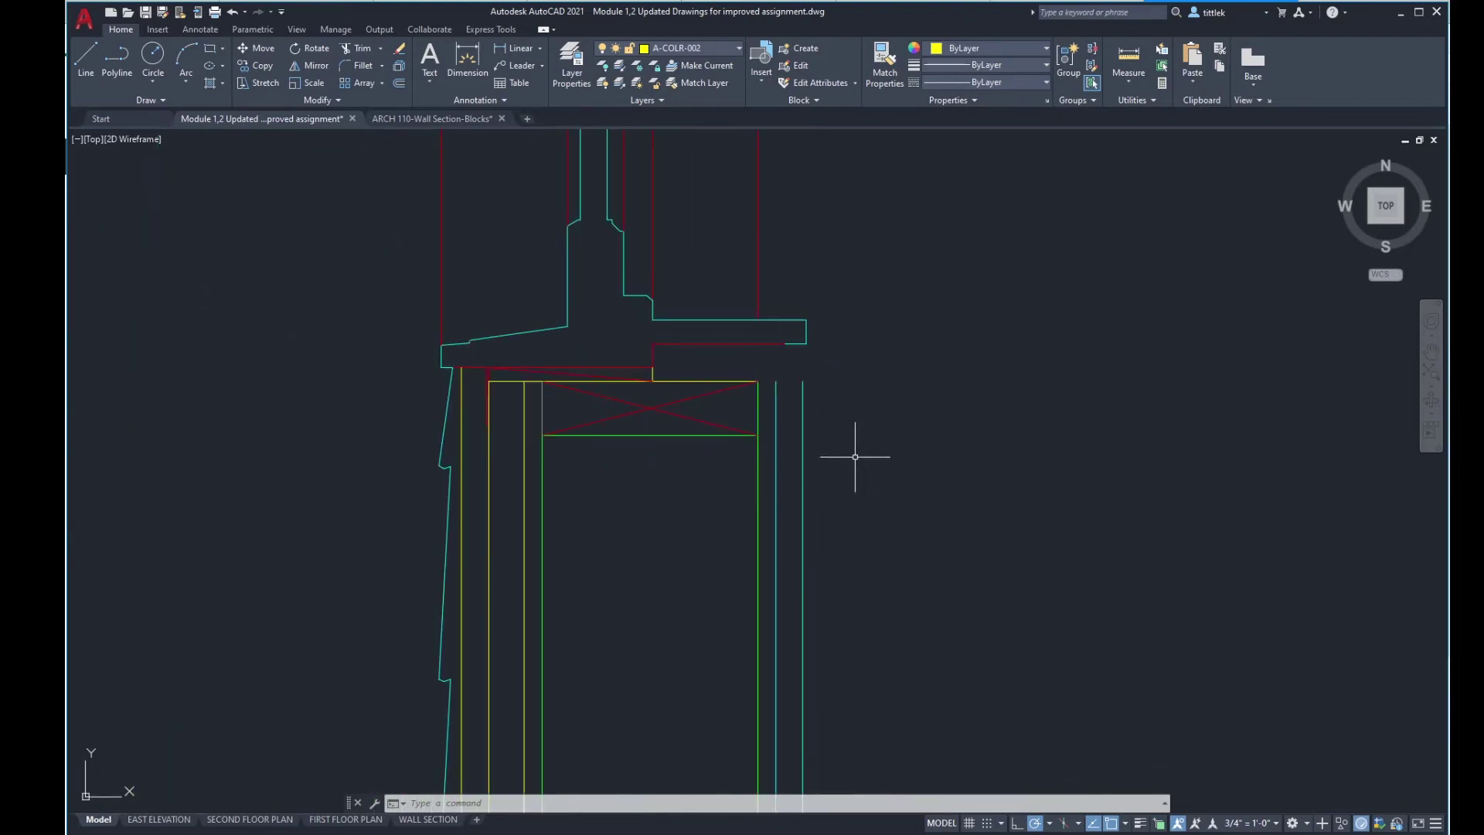
pyautogui.scroll(-3, 778, 397)
pyautogui.scroll(2, 795, 405)
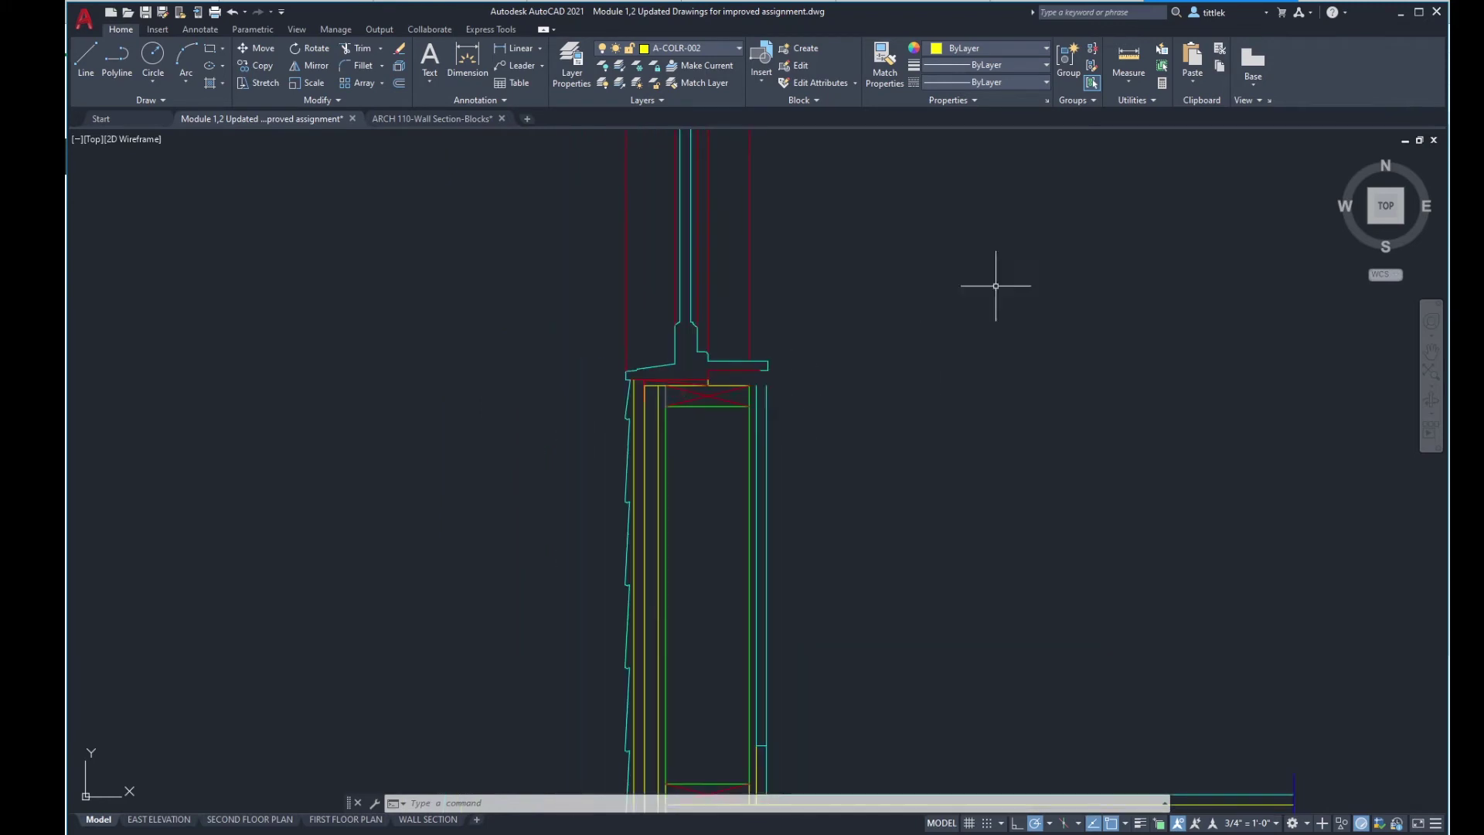
pyautogui.click(1133, 68)
pyautogui.scroll(6, 663, 414)
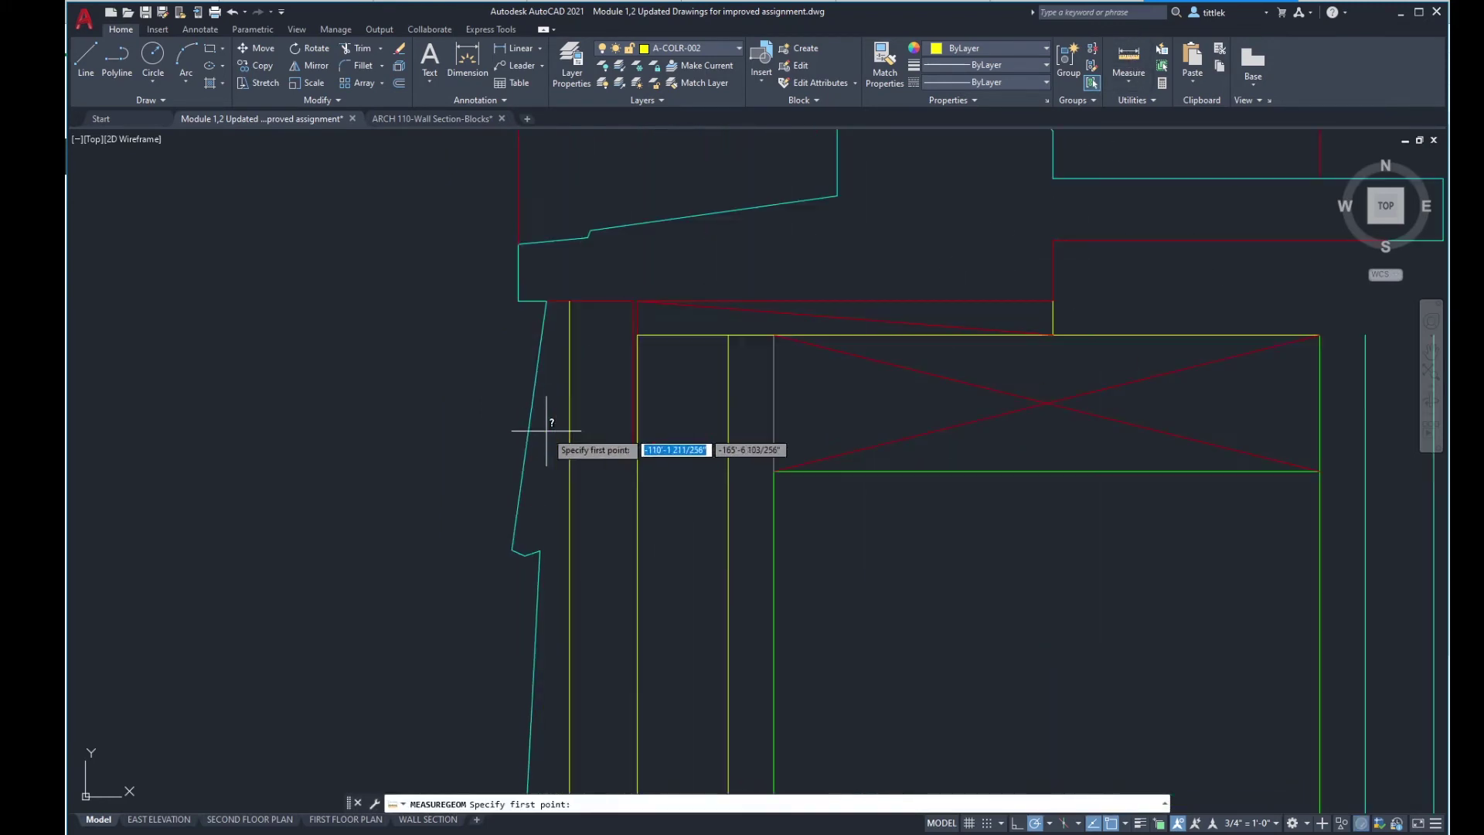
pyautogui.click(639, 334)
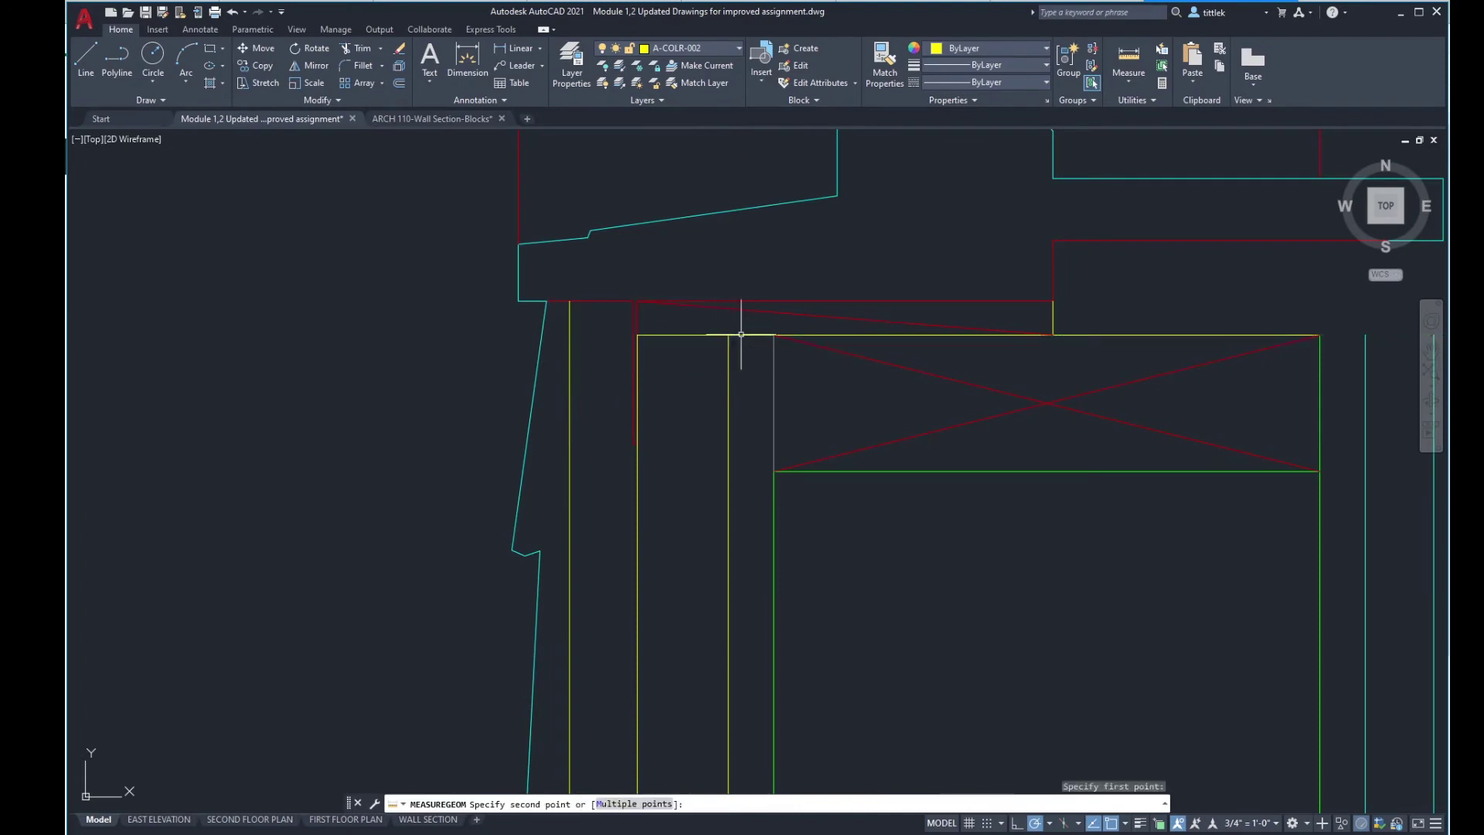
pyautogui.press('Escape')
pyautogui.scroll(-2, 758, 399)
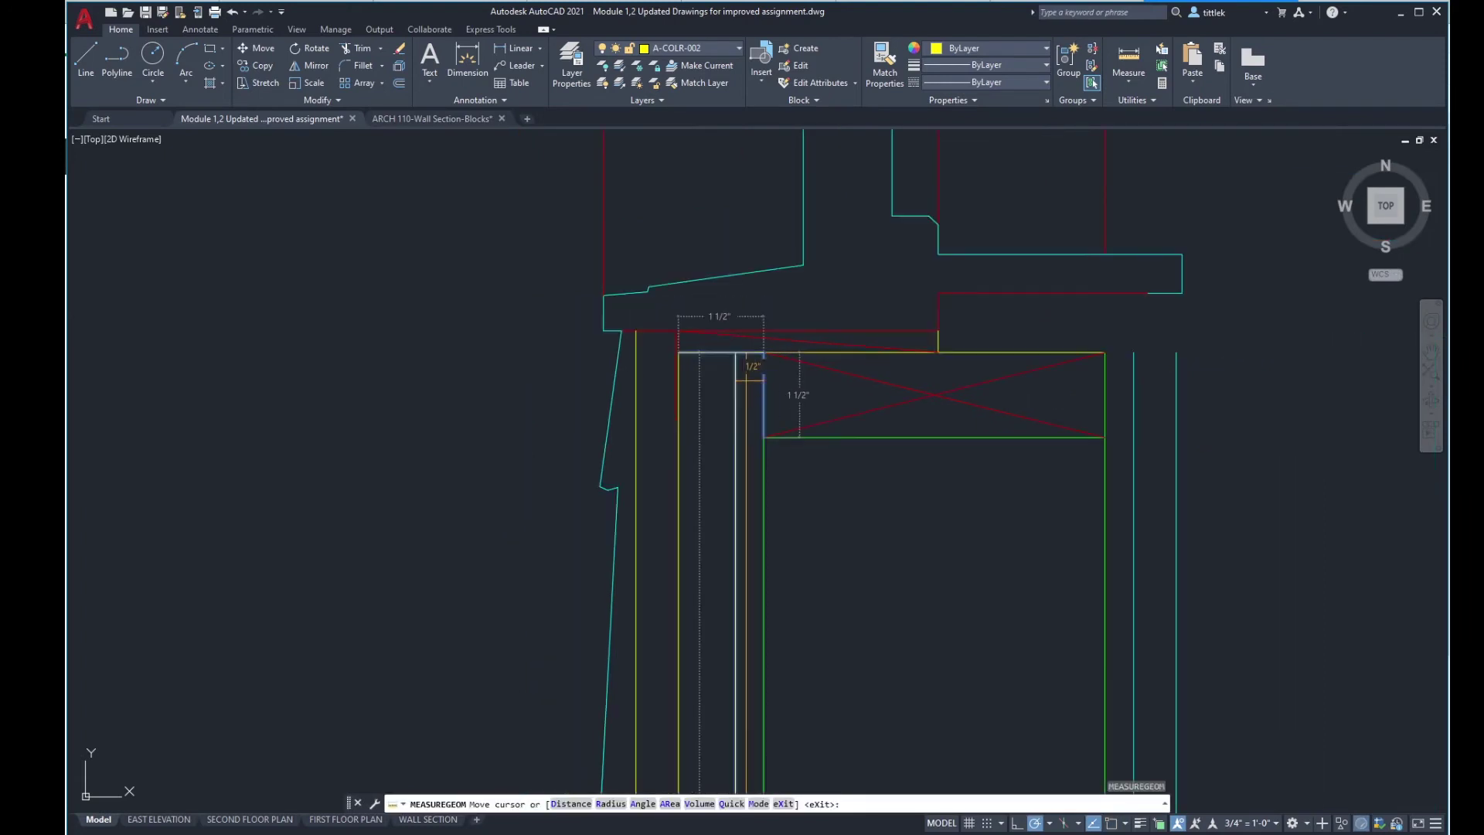
pyautogui.moveTo(758, 399); pyautogui.dragTo(677, 307, button='middle')
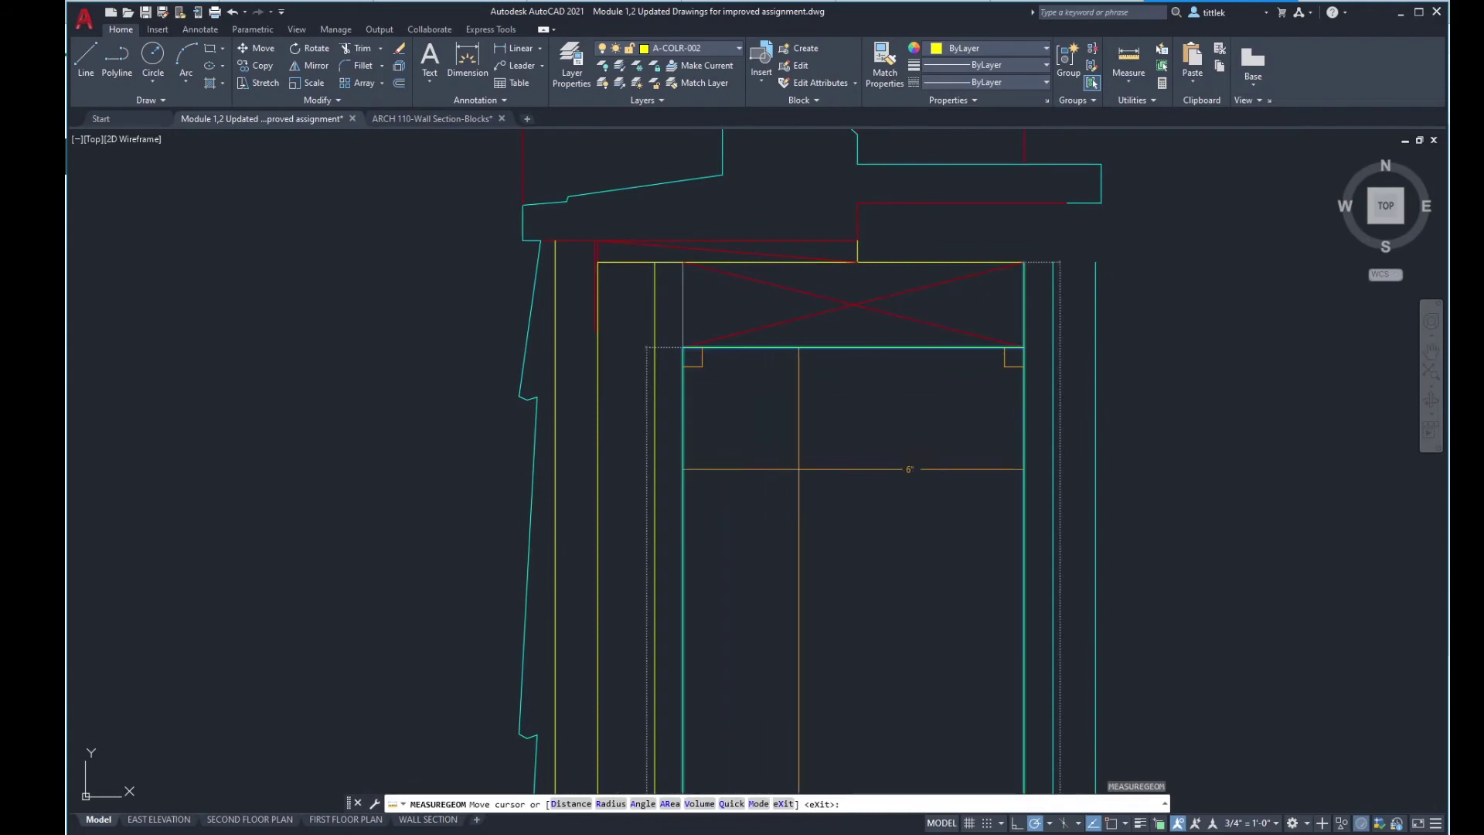
pyautogui.scroll(-6, 772, 487)
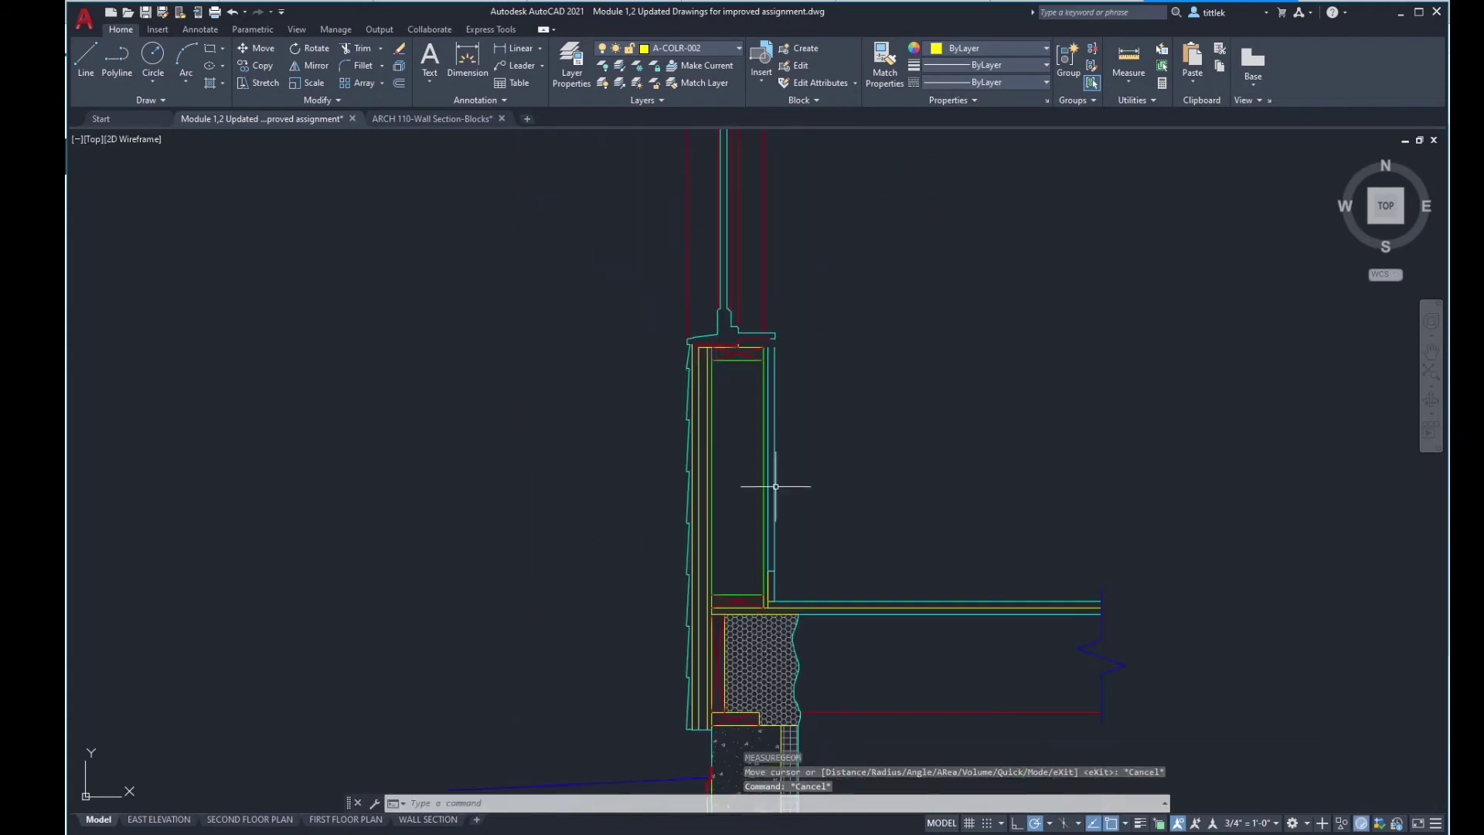
pyautogui.scroll(4, 771, 424)
pyautogui.scroll(-2, 756, 412)
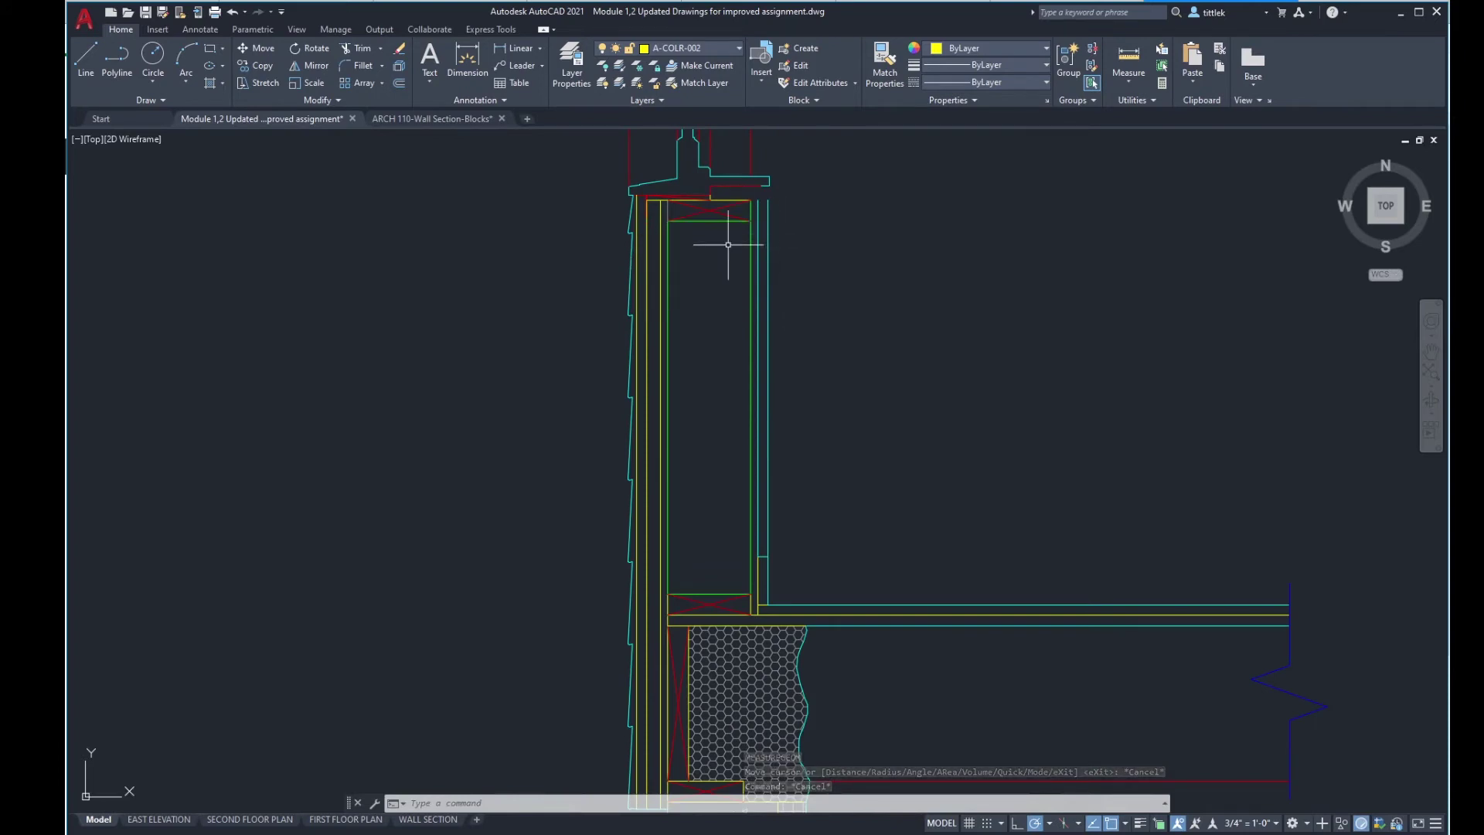
pyautogui.click(762, 212)
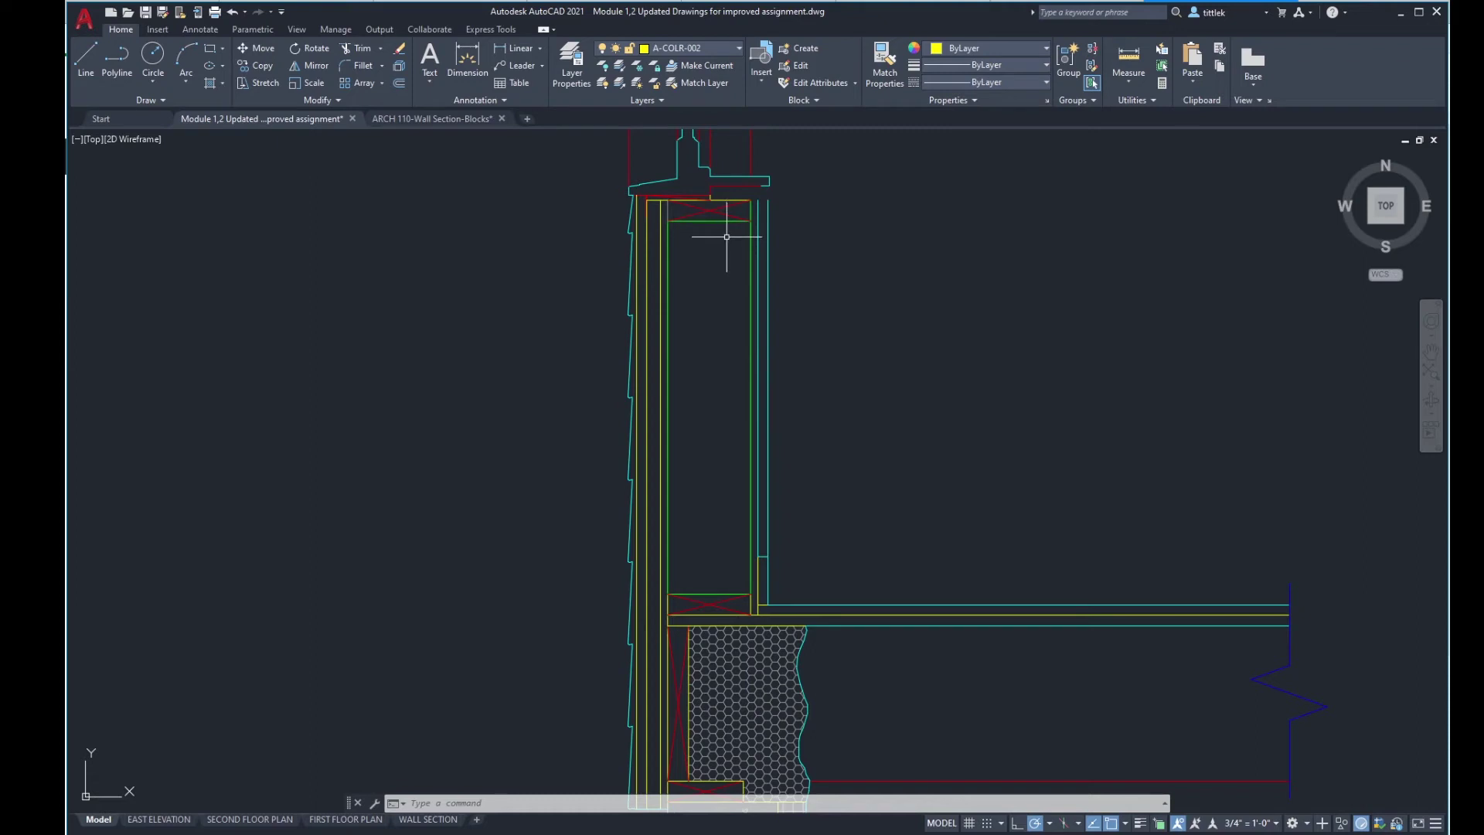
# Step: Stretch the wall-top framing by 1/2" with STRETCH
pyautogui.write('s')
pyautogui.press('Return')
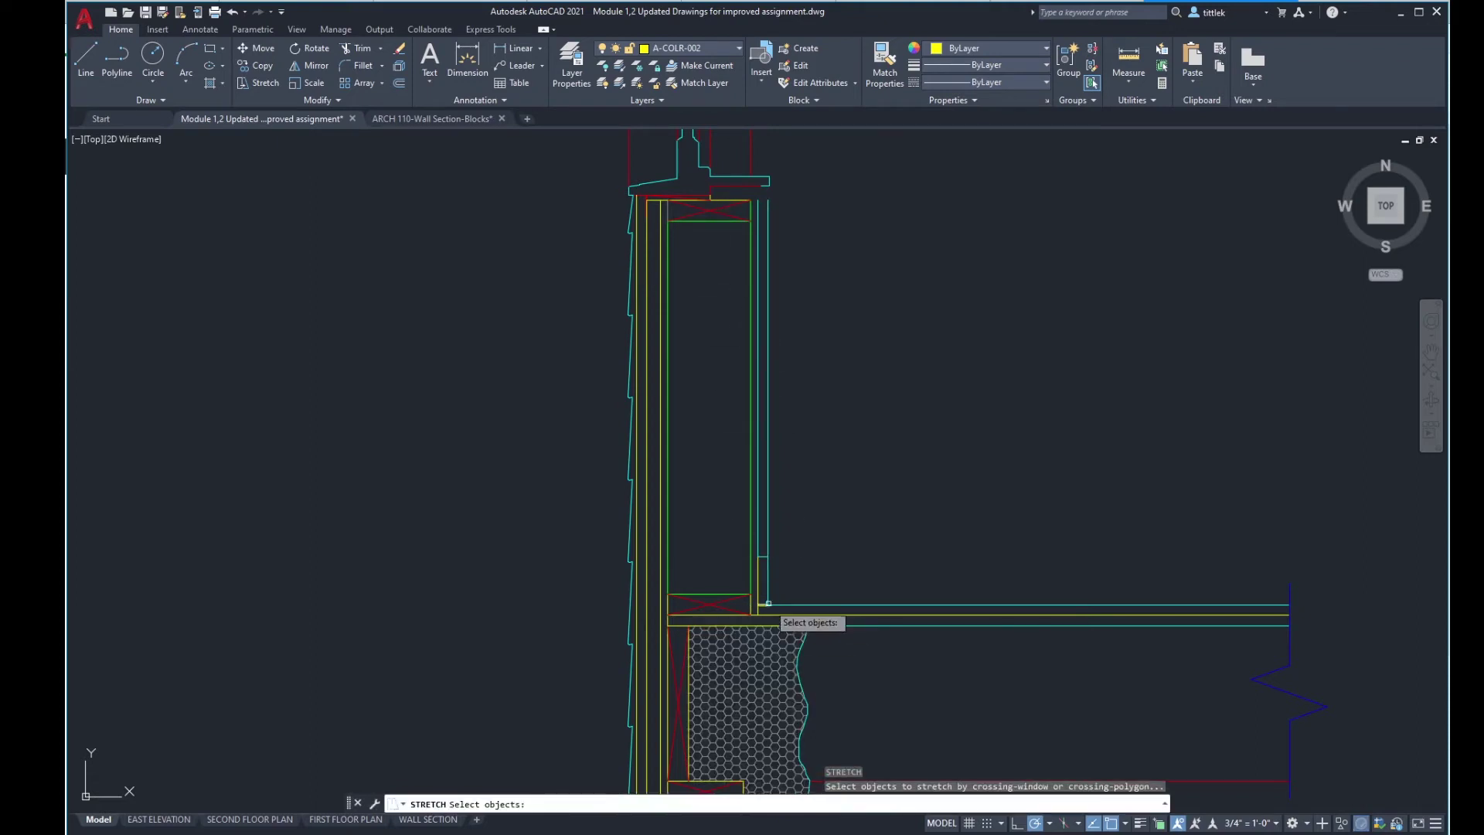
pyautogui.scroll(4, 787, 622)
pyautogui.scroll(-4, 810, 650)
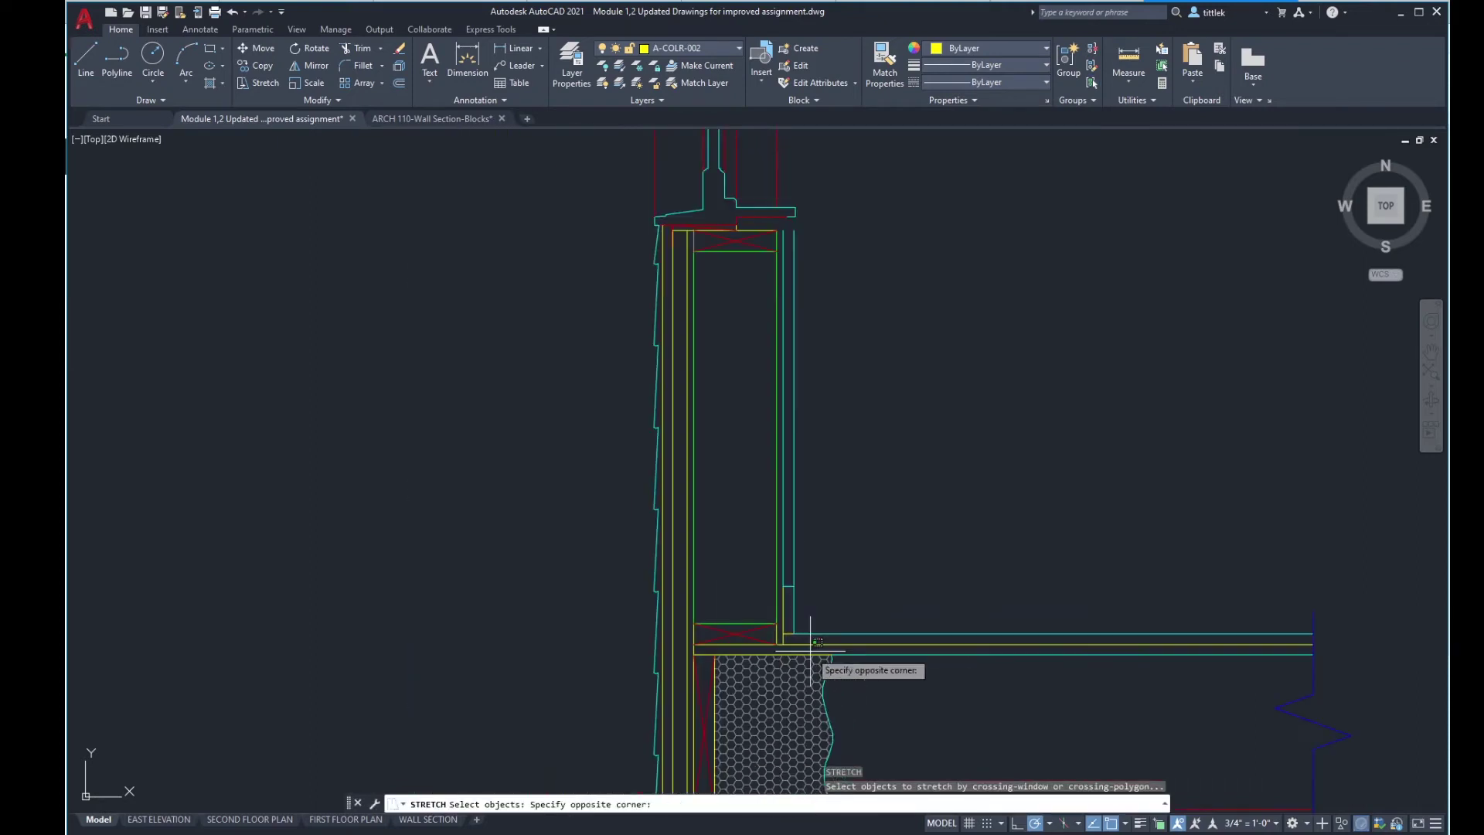
pyautogui.click(773, 239)
pyautogui.press('Return')
pyautogui.click(932, 246)
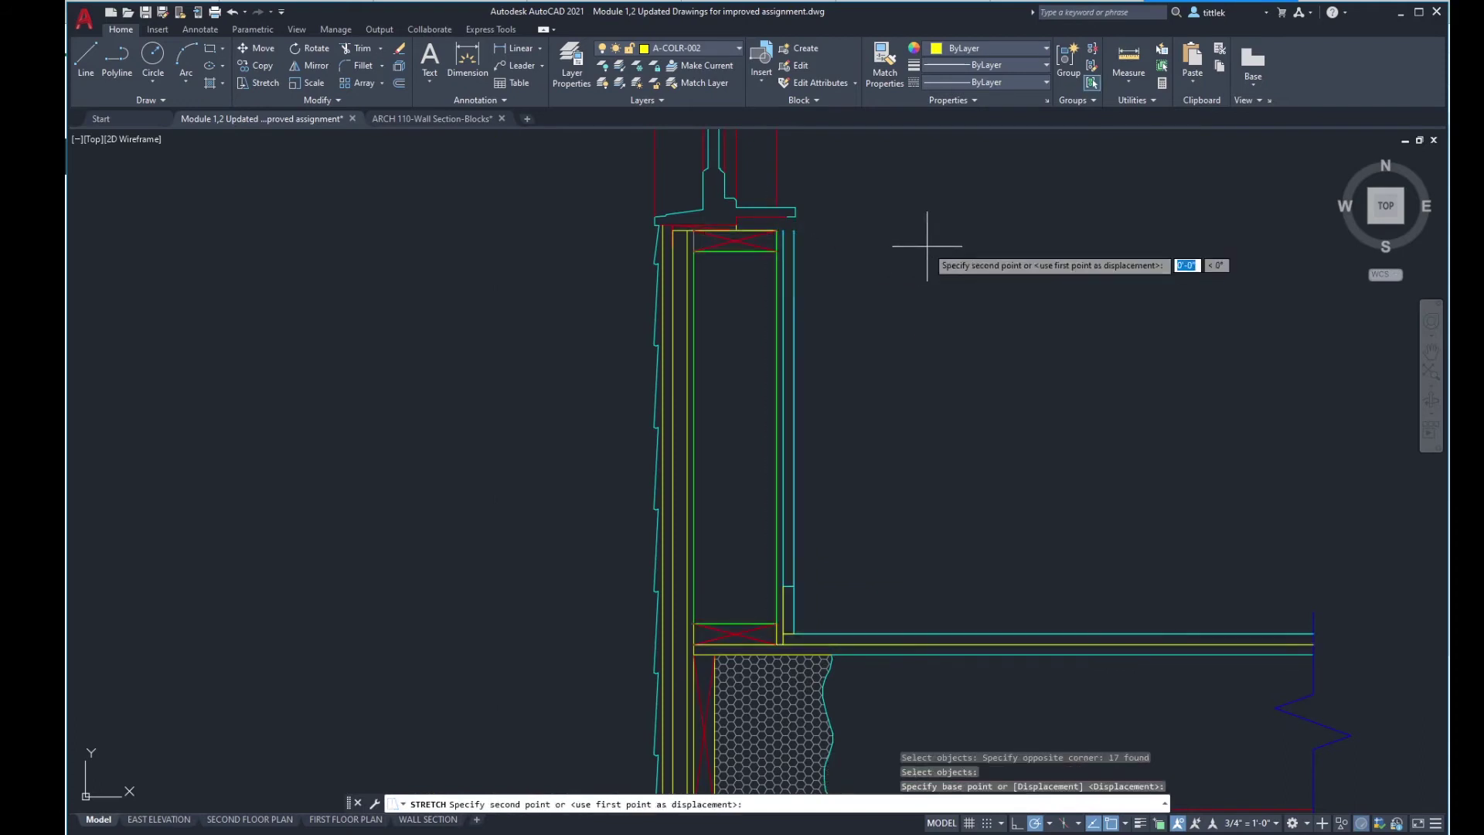
pyautogui.write('1')
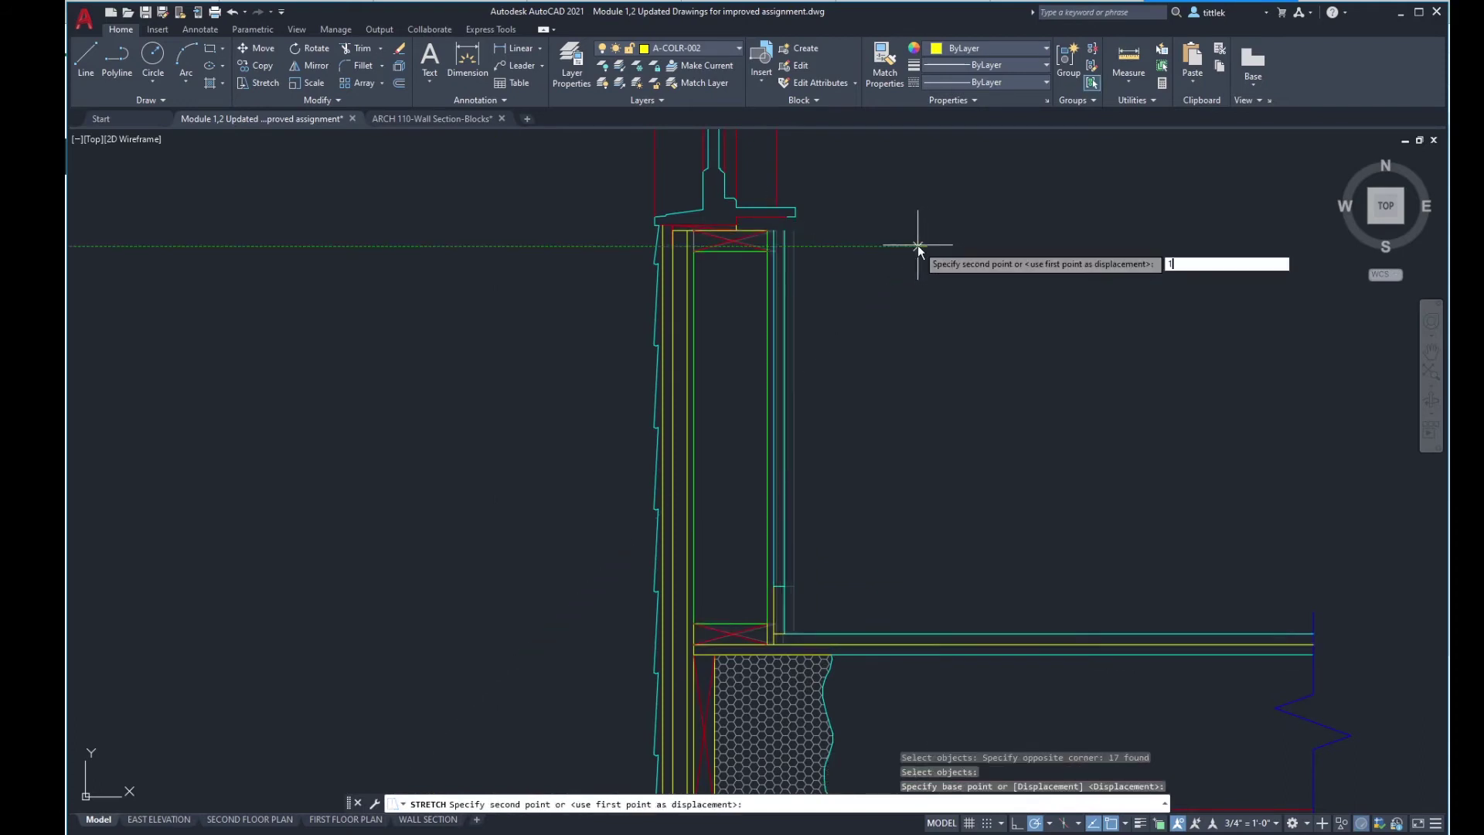
pyautogui.write('/2"')
pyautogui.press('Return')
pyautogui.press('Escape')
pyautogui.press('Escape')
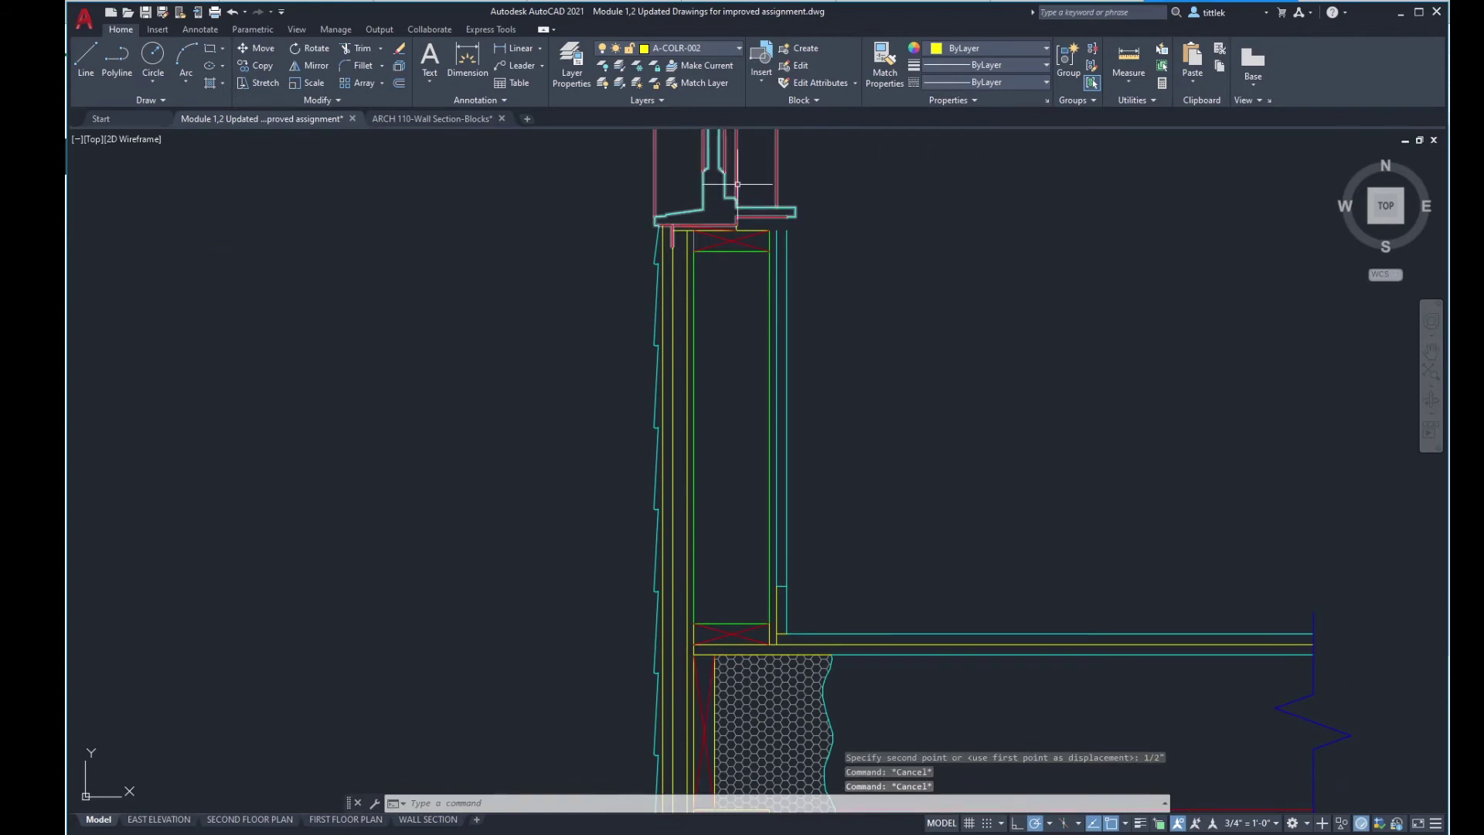
# Step: Grip-stretch the outer cyan wall line up to the window sill
pyautogui.scroll(2, 842, 205)
pyautogui.scroll(3, 798, 229)
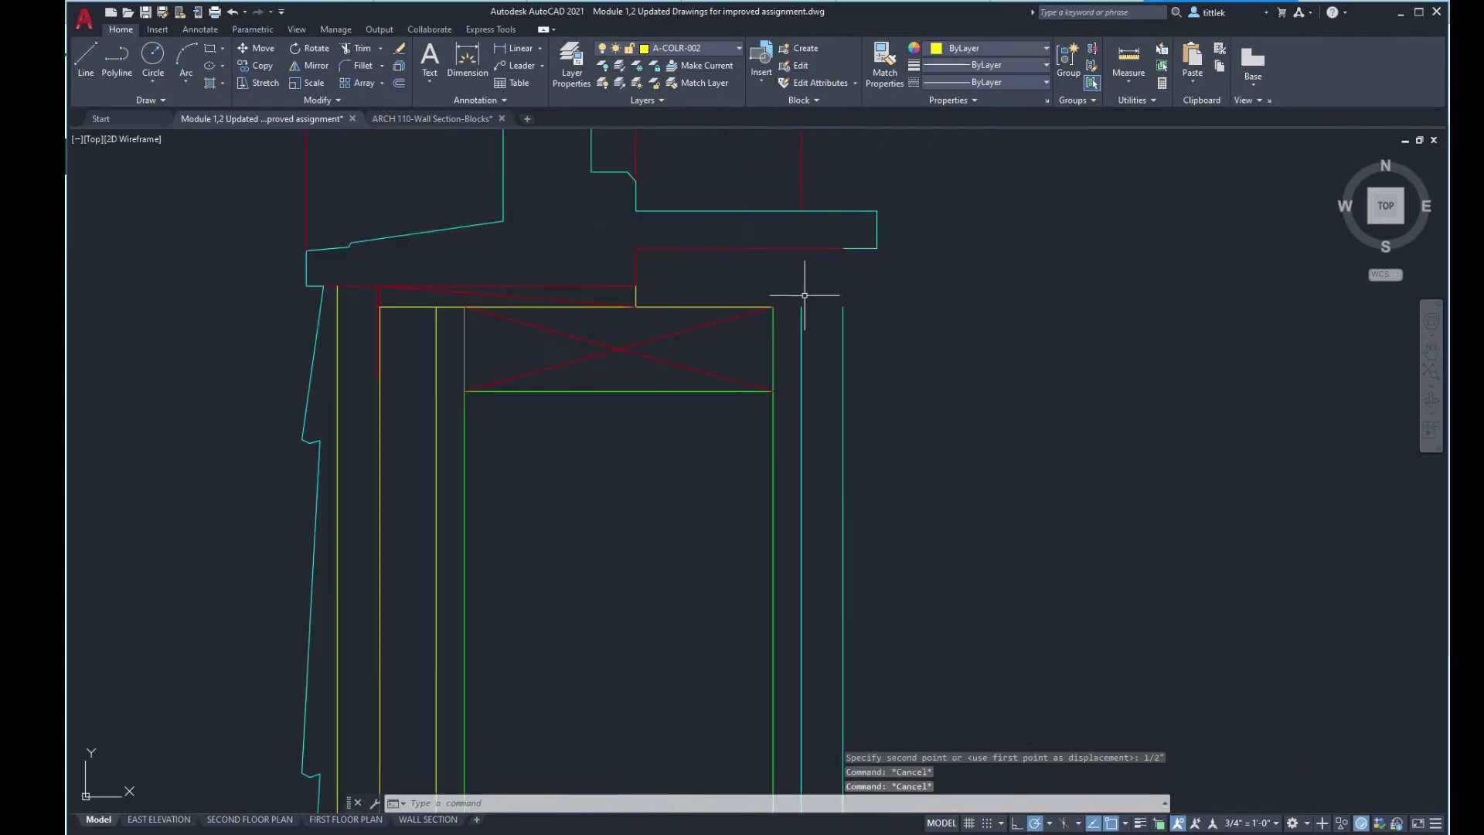
pyautogui.click(843, 330)
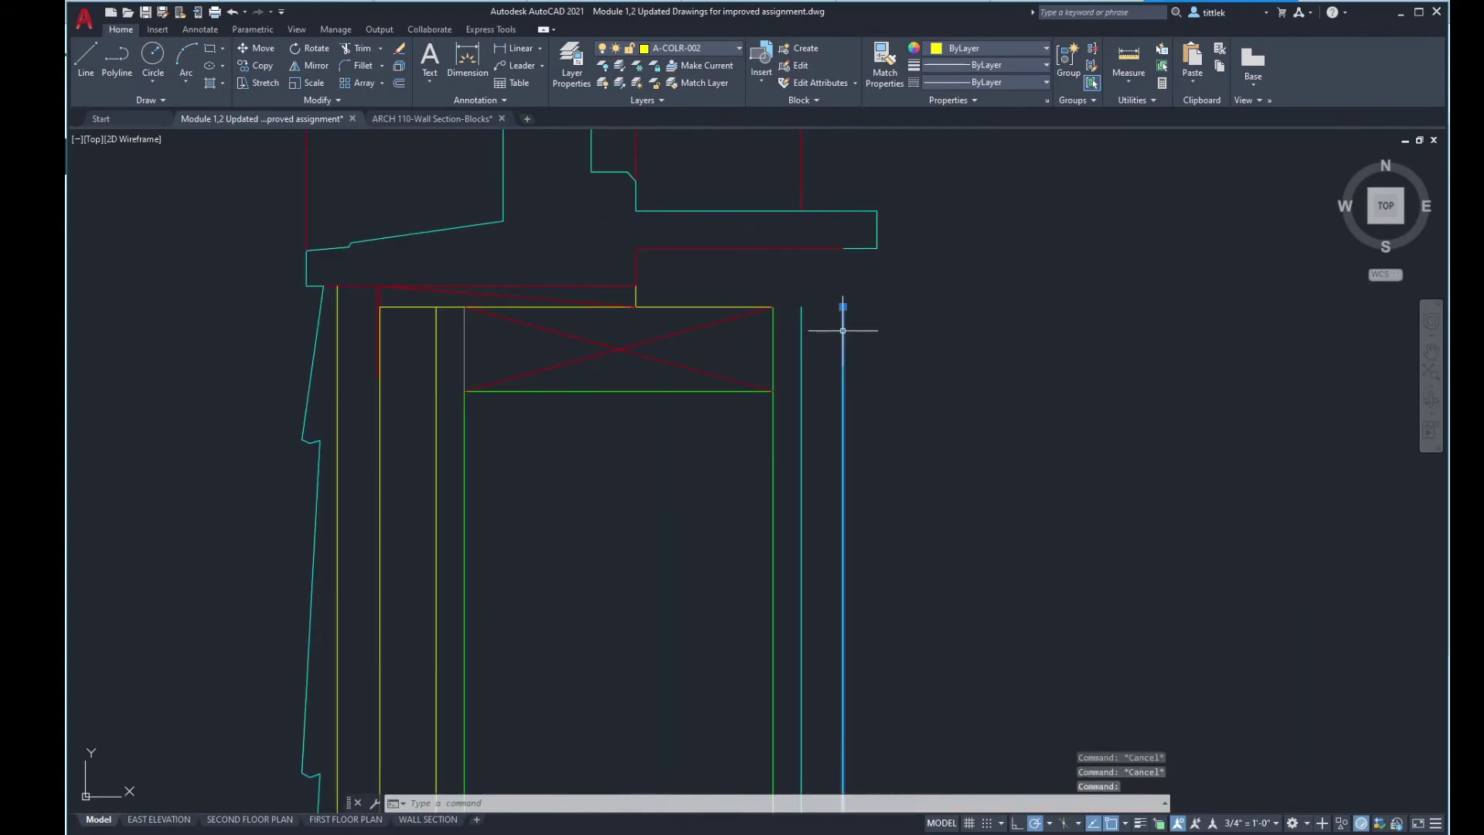
pyautogui.click(843, 307)
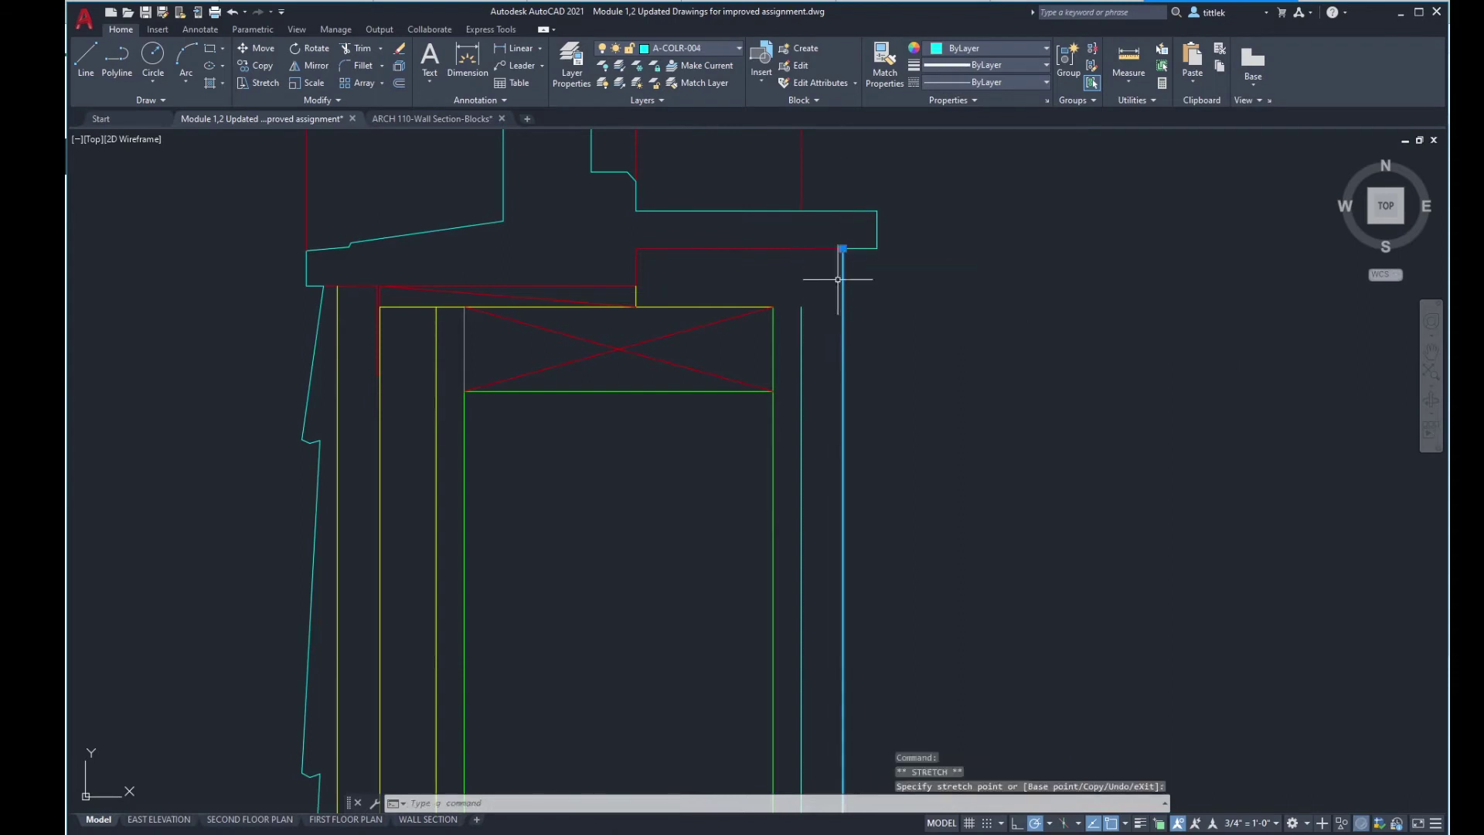
pyautogui.scroll(-4, 831, 297)
pyautogui.scroll(-2, 846, 309)
pyautogui.scroll(4, 843, 294)
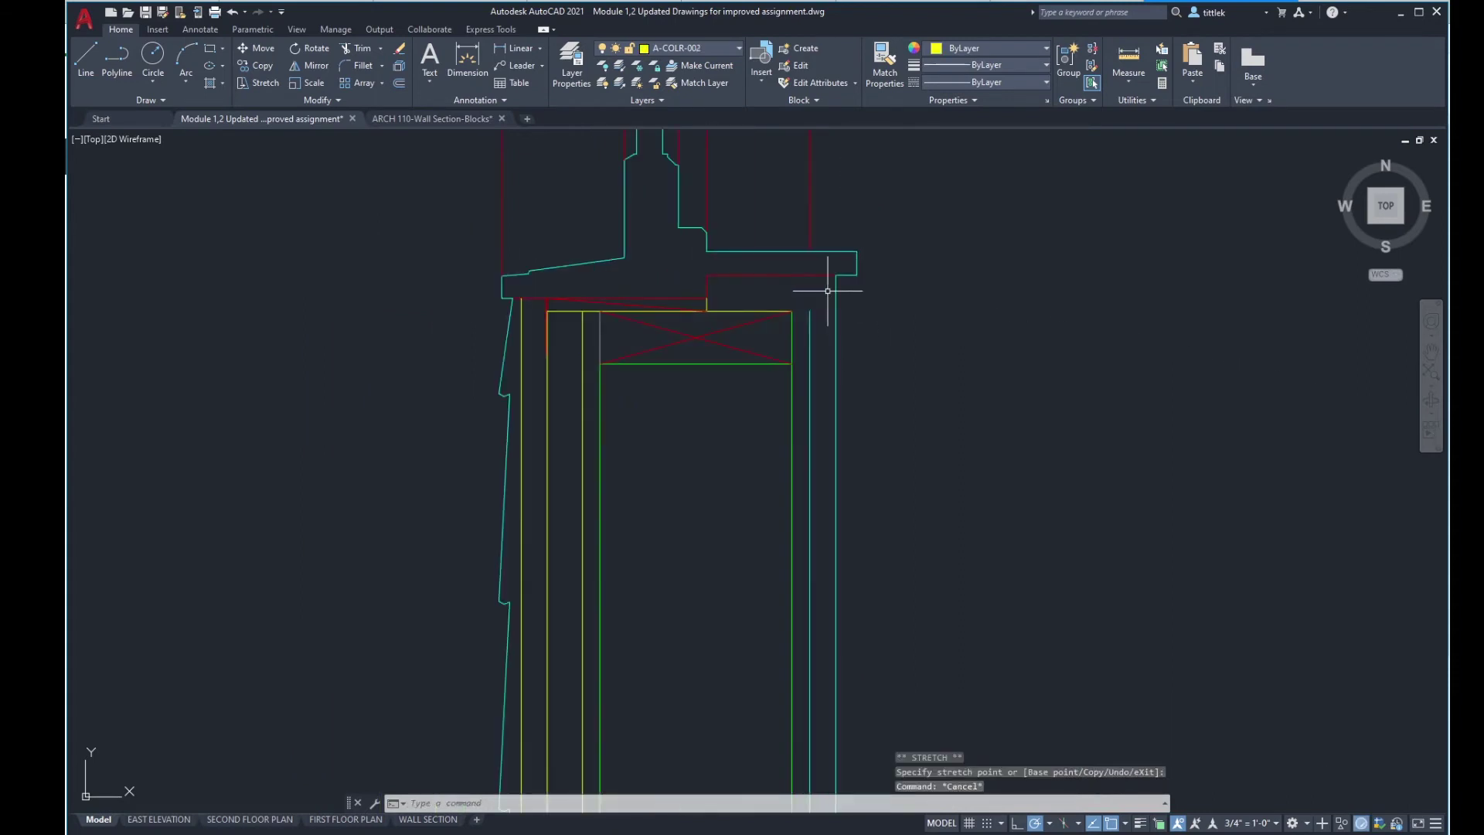
# Step: Draw a short horizontal return line starting 3.5" below the sill
pyautogui.write('l')
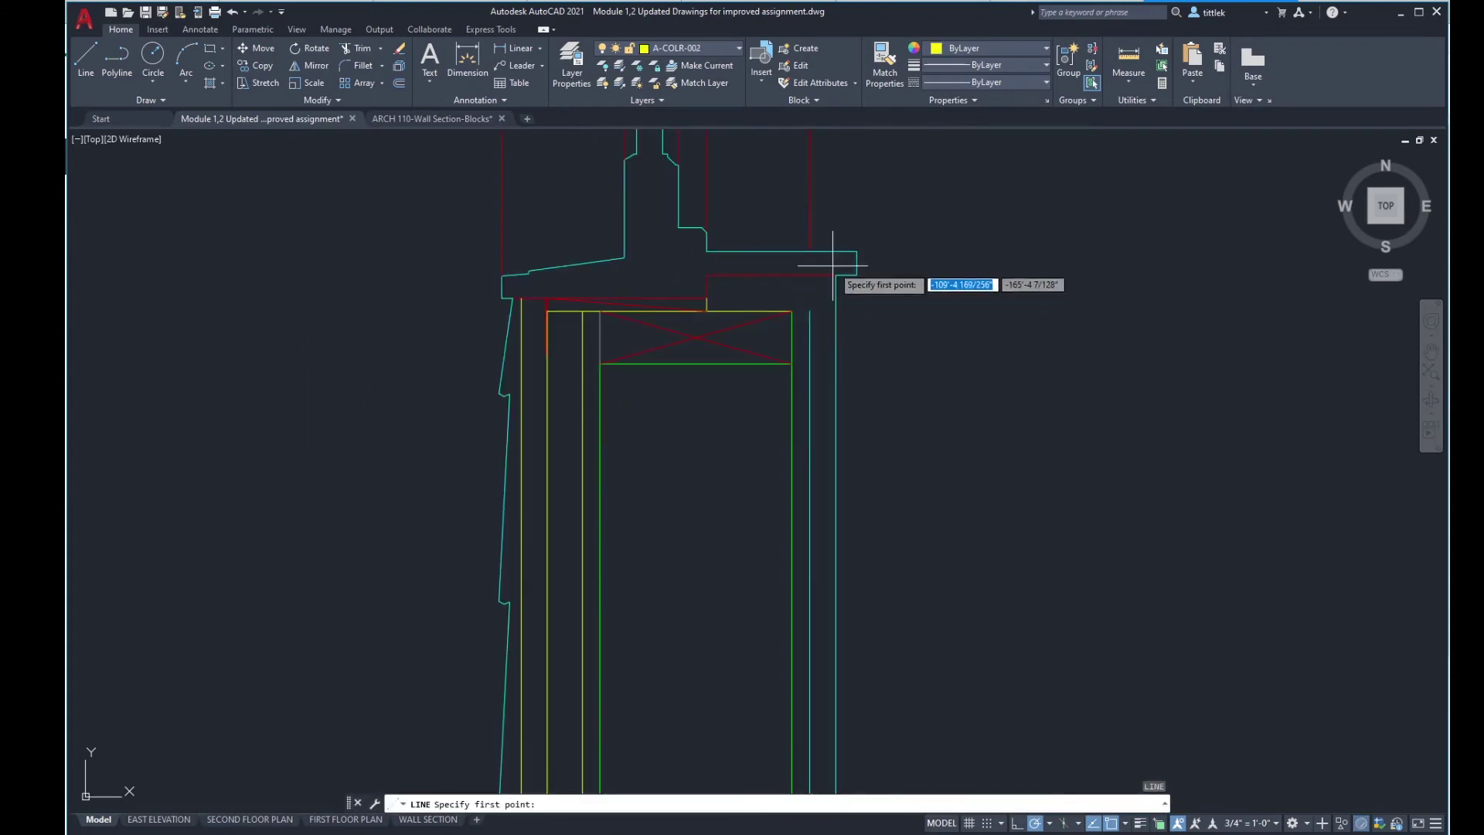
pyautogui.press('Return')
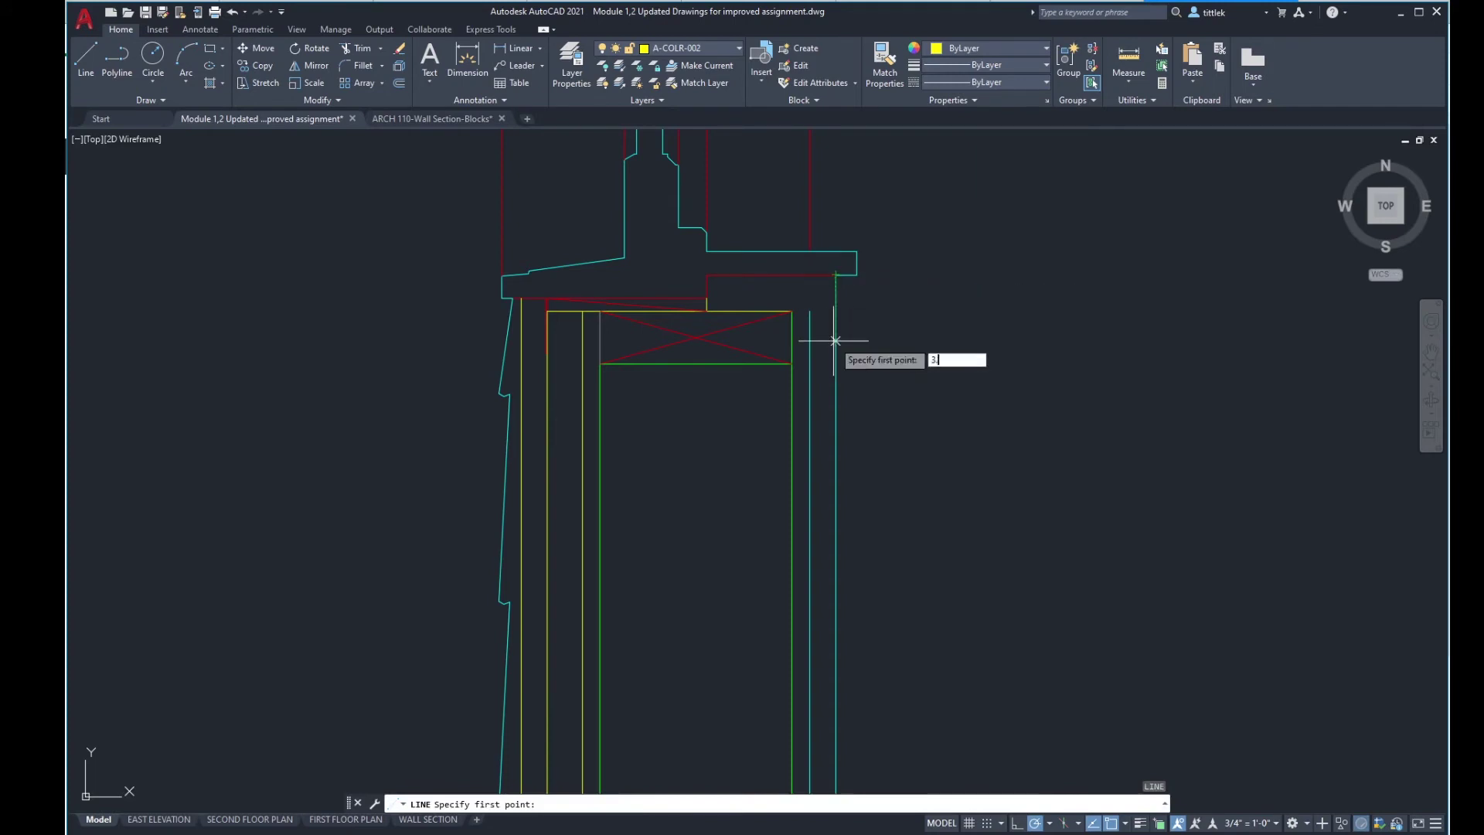
pyautogui.write('3.5"')
pyautogui.press('Return')
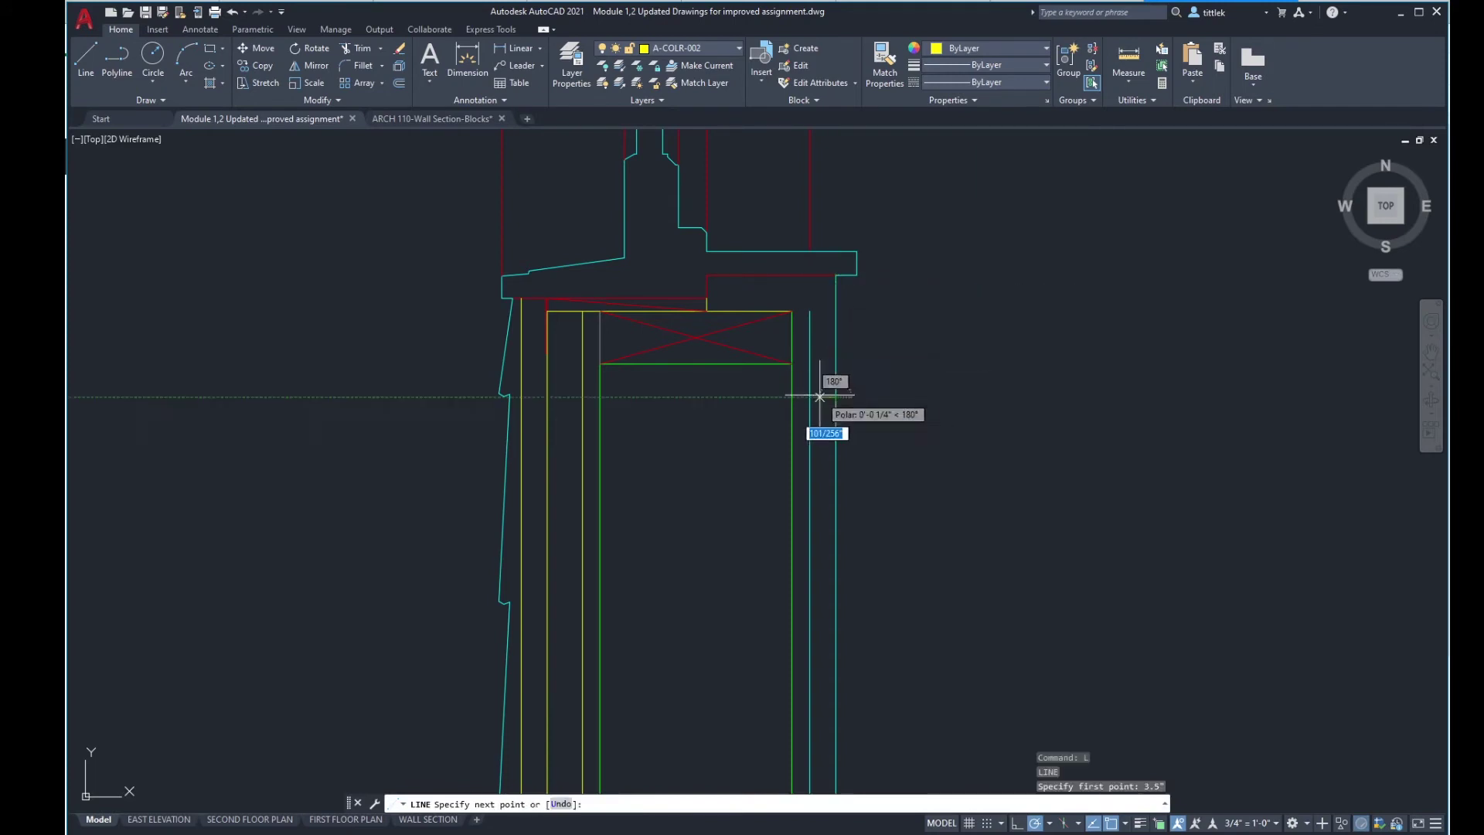
pyautogui.click(825, 396)
pyautogui.press('Return')
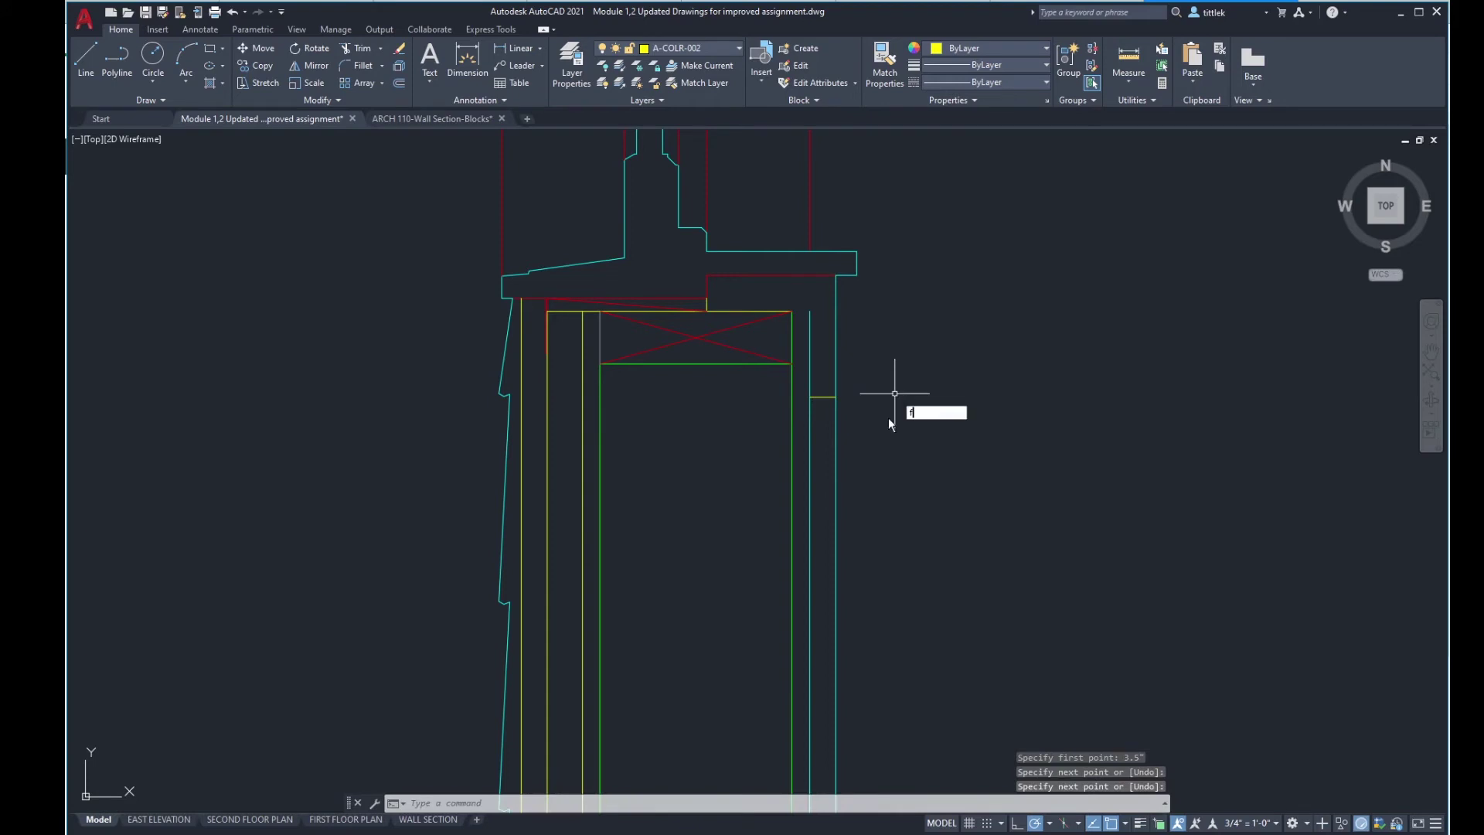
# Step: Fillet both corners where the return line meets the vertical lines
pyautogui.press('Return')
pyautogui.click(825, 398)
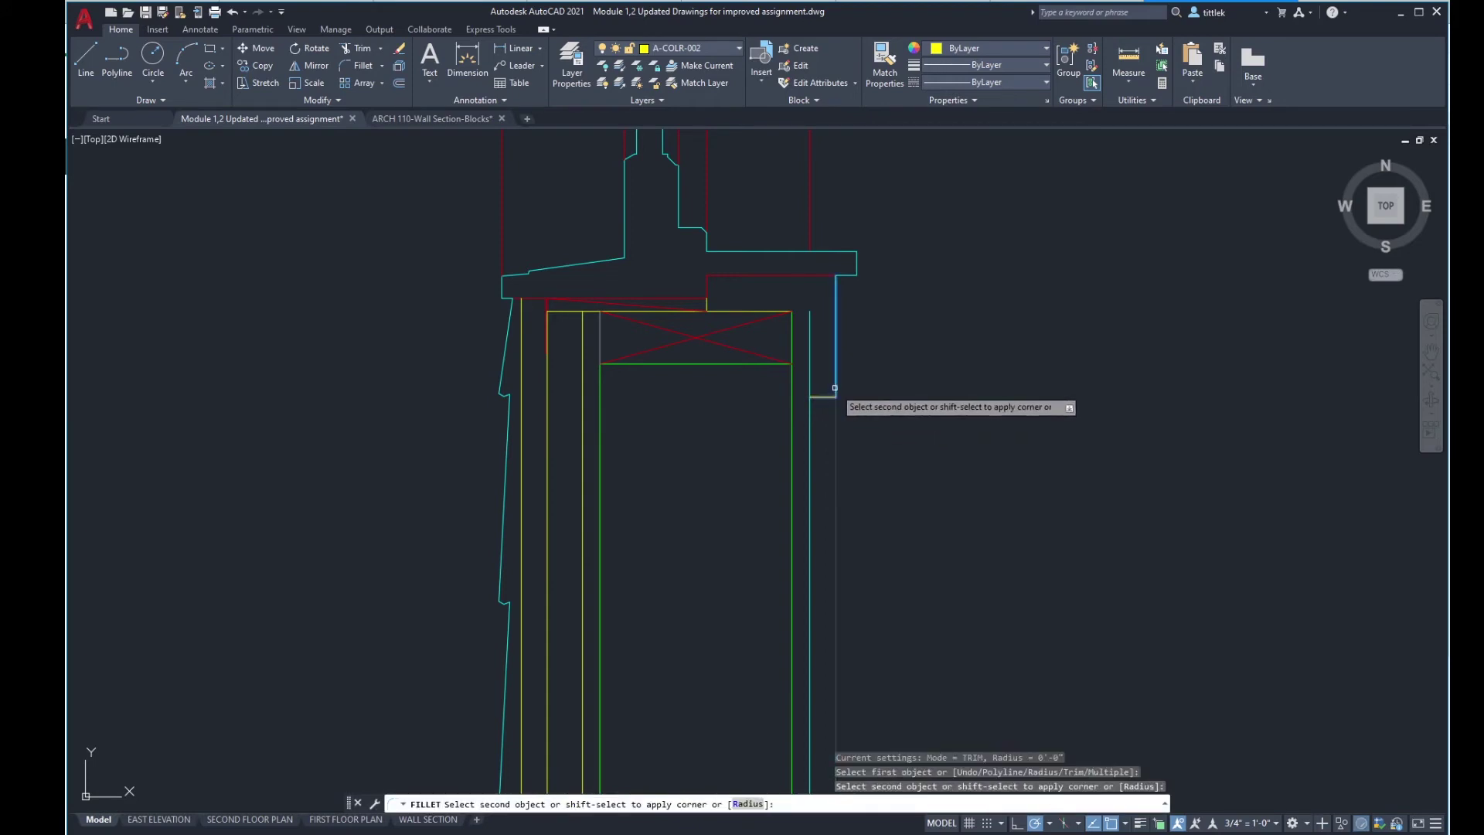
pyautogui.click(836, 406)
pyautogui.press('Return')
pyautogui.click(823, 396)
pyautogui.click(811, 410)
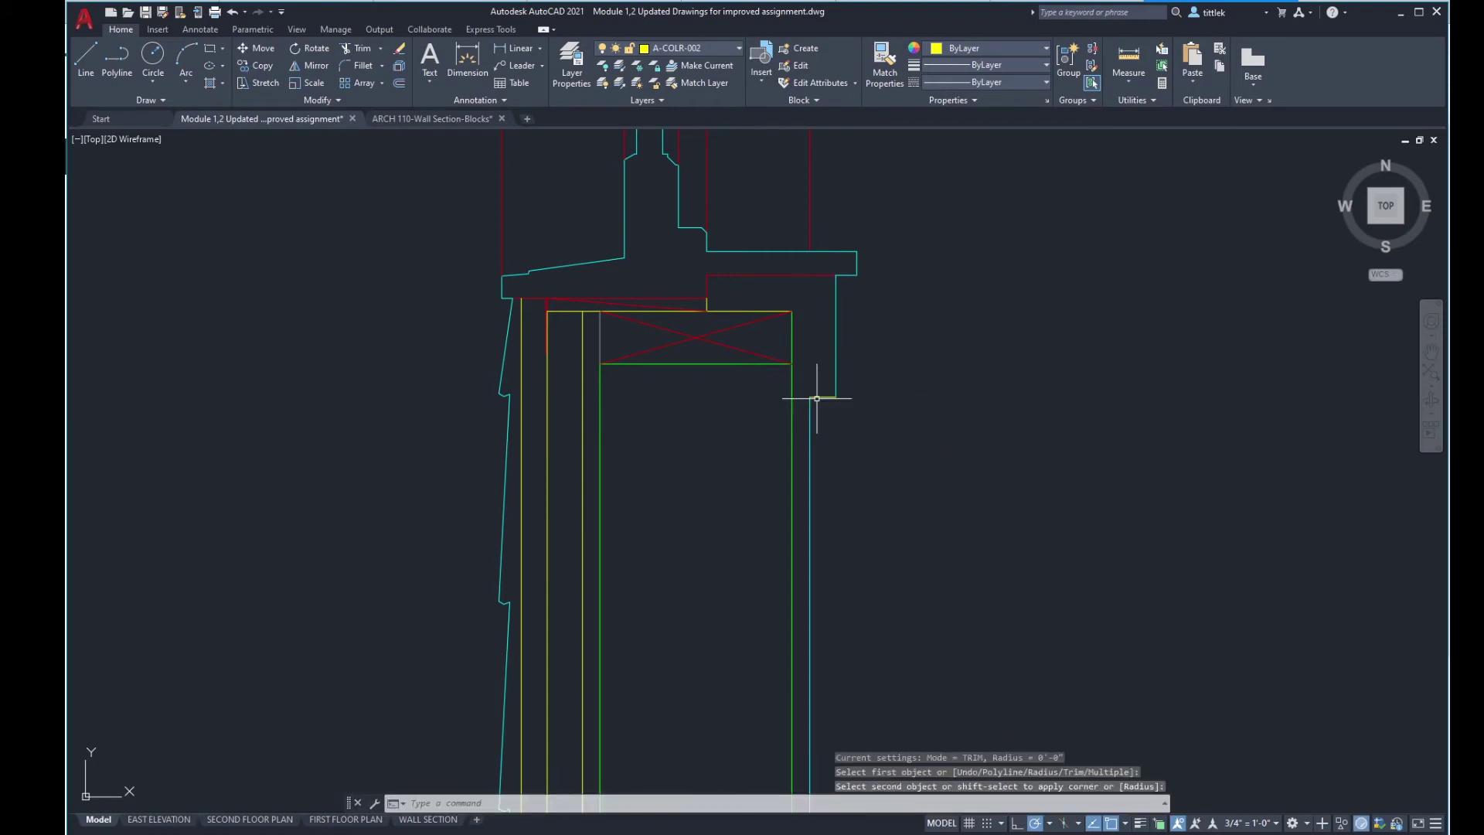
# Step: Match the cyan siding line's properties onto the new return line
pyautogui.write('l')
pyautogui.press('Return')
pyautogui.click(810, 397)
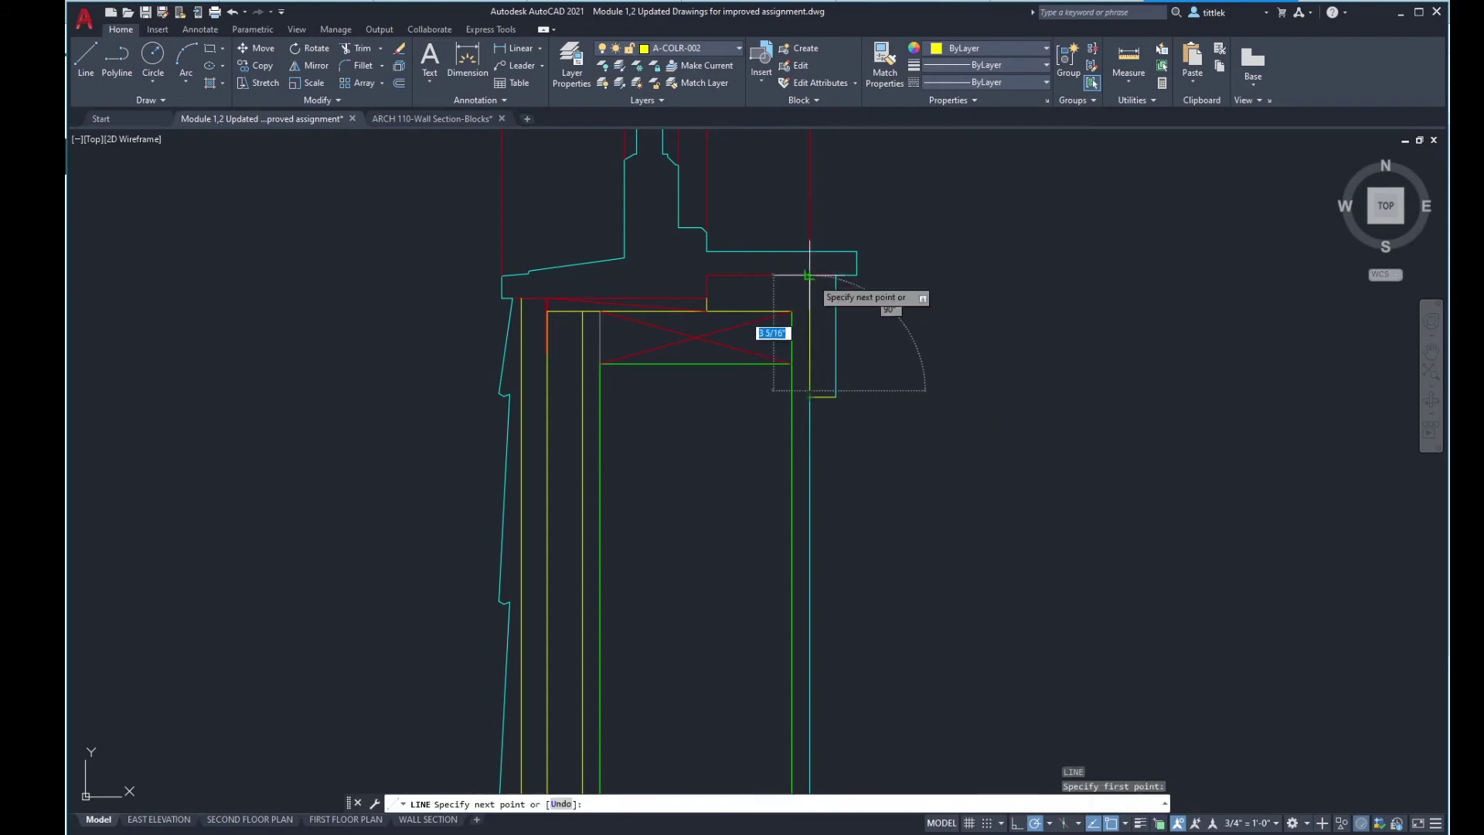
pyautogui.click(782, 311)
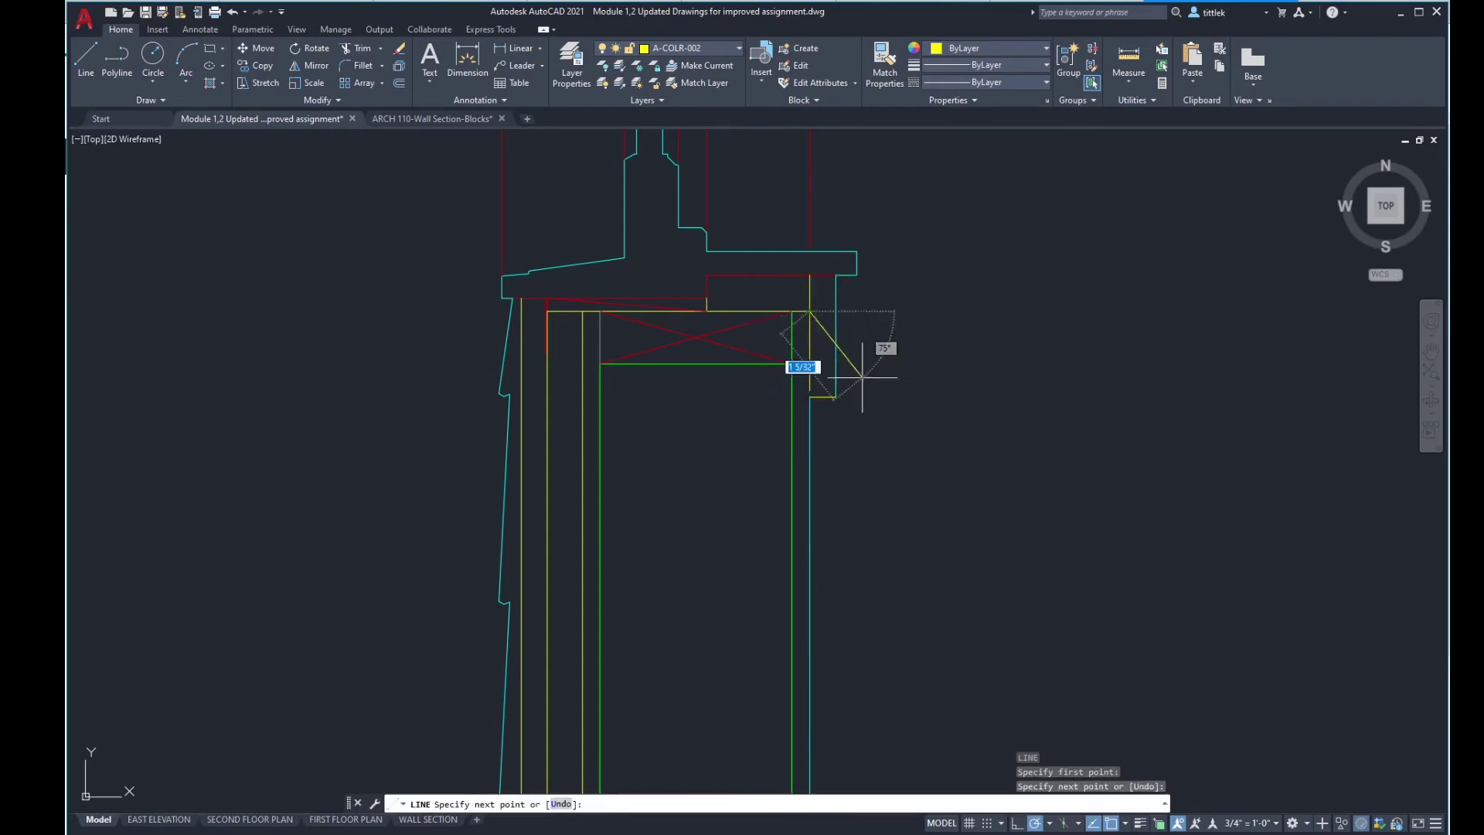
pyautogui.press('Escape')
pyautogui.press('Escape')
pyautogui.click(905, 68)
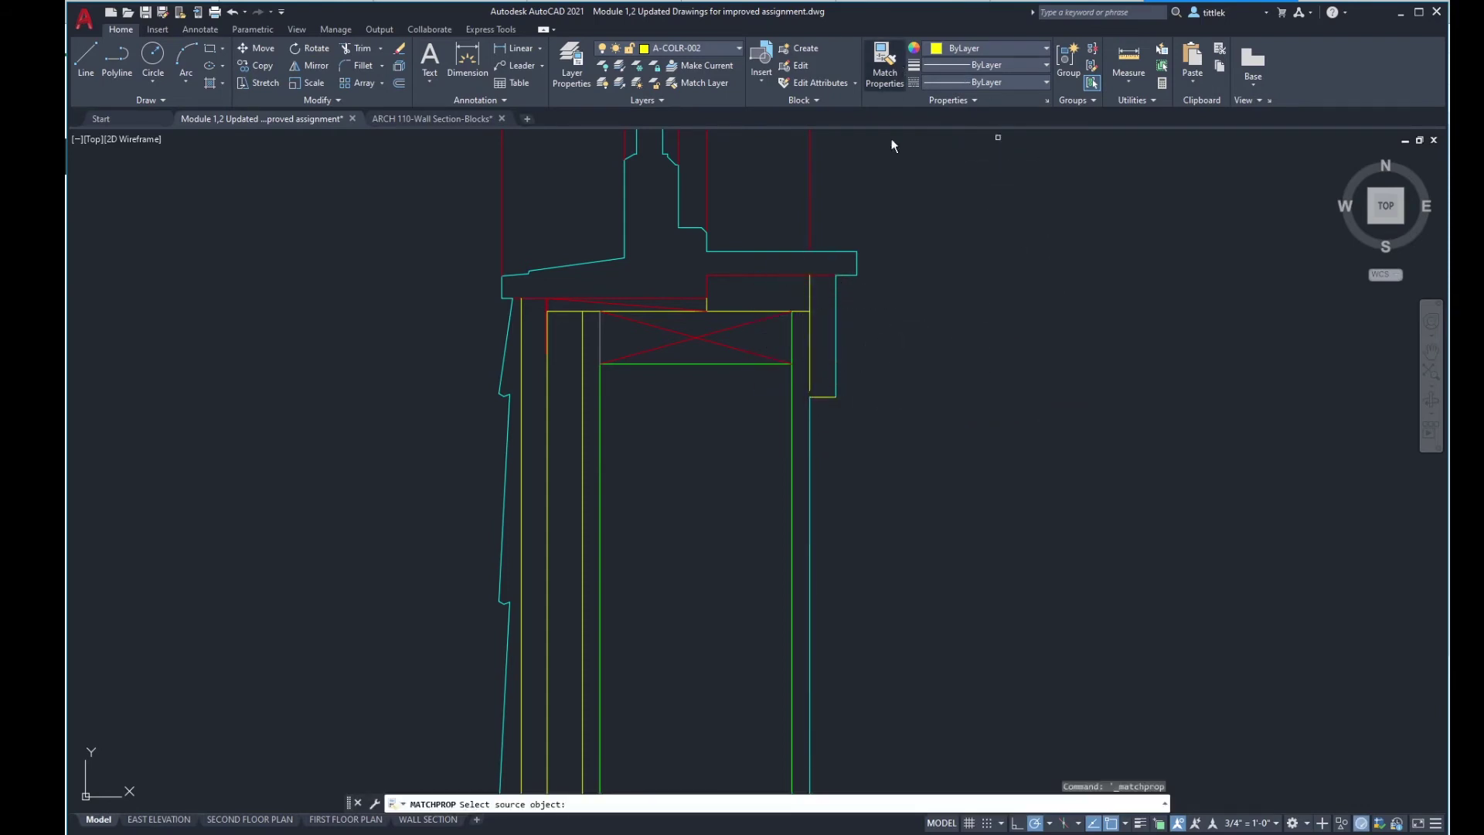
pyautogui.click(838, 384)
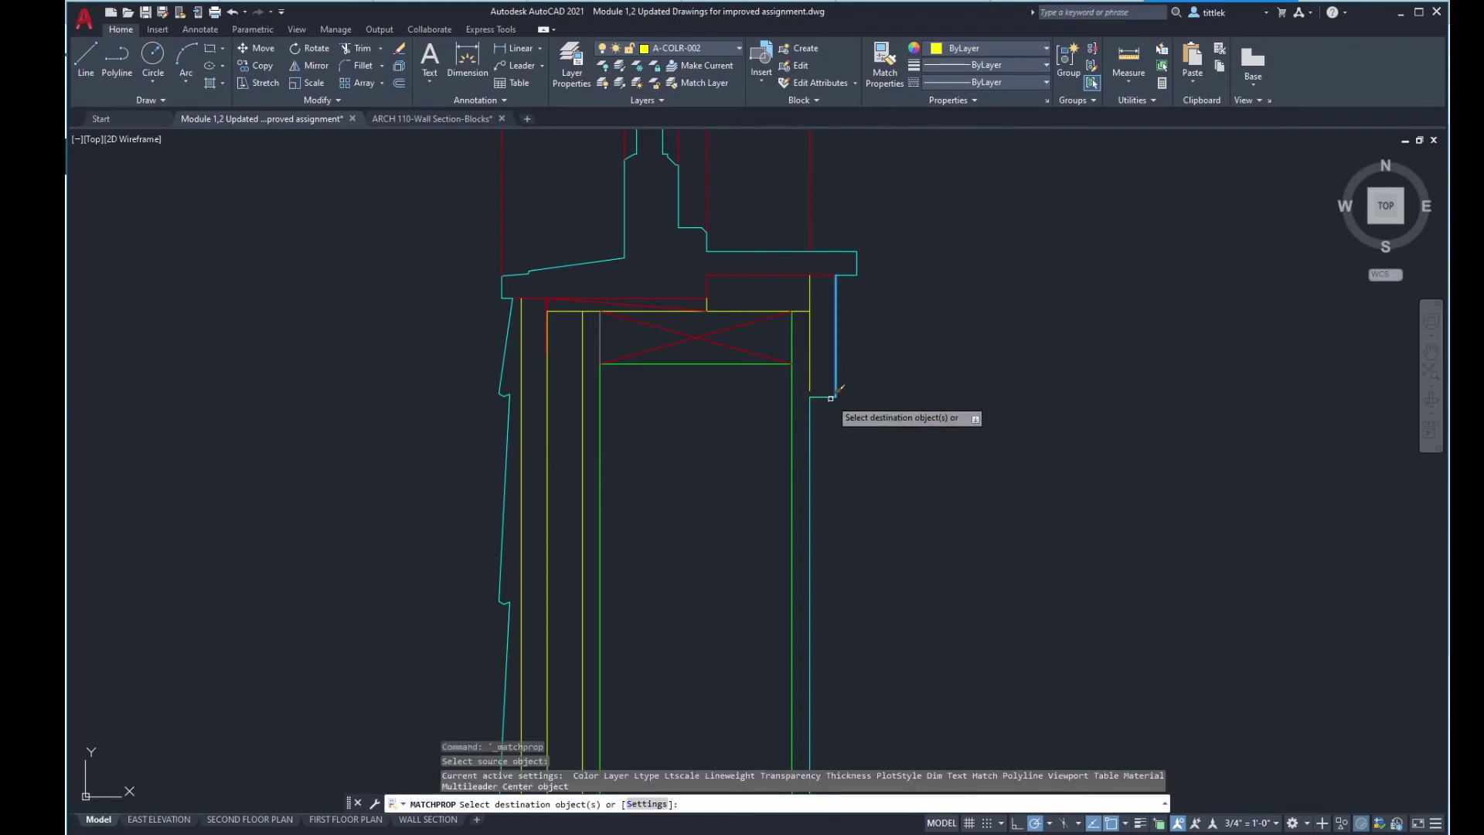
pyautogui.click(810, 380)
pyautogui.press('Return')
# Step: Check the bottom end of the vertical line below the sill, then pan down the wall
pyautogui.scroll(2, 809, 375)
pyautogui.click(808, 383)
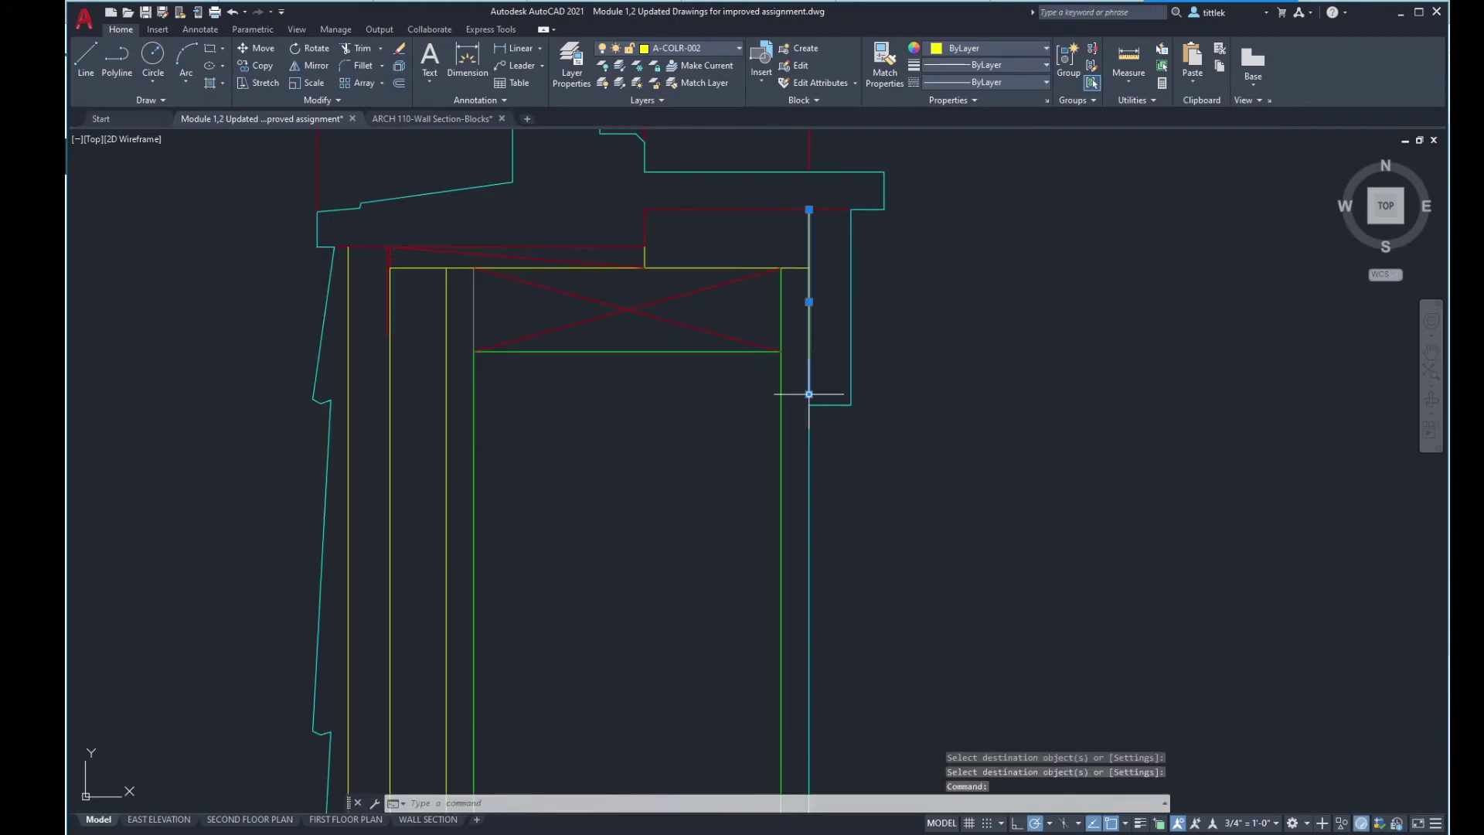
pyautogui.click(810, 395)
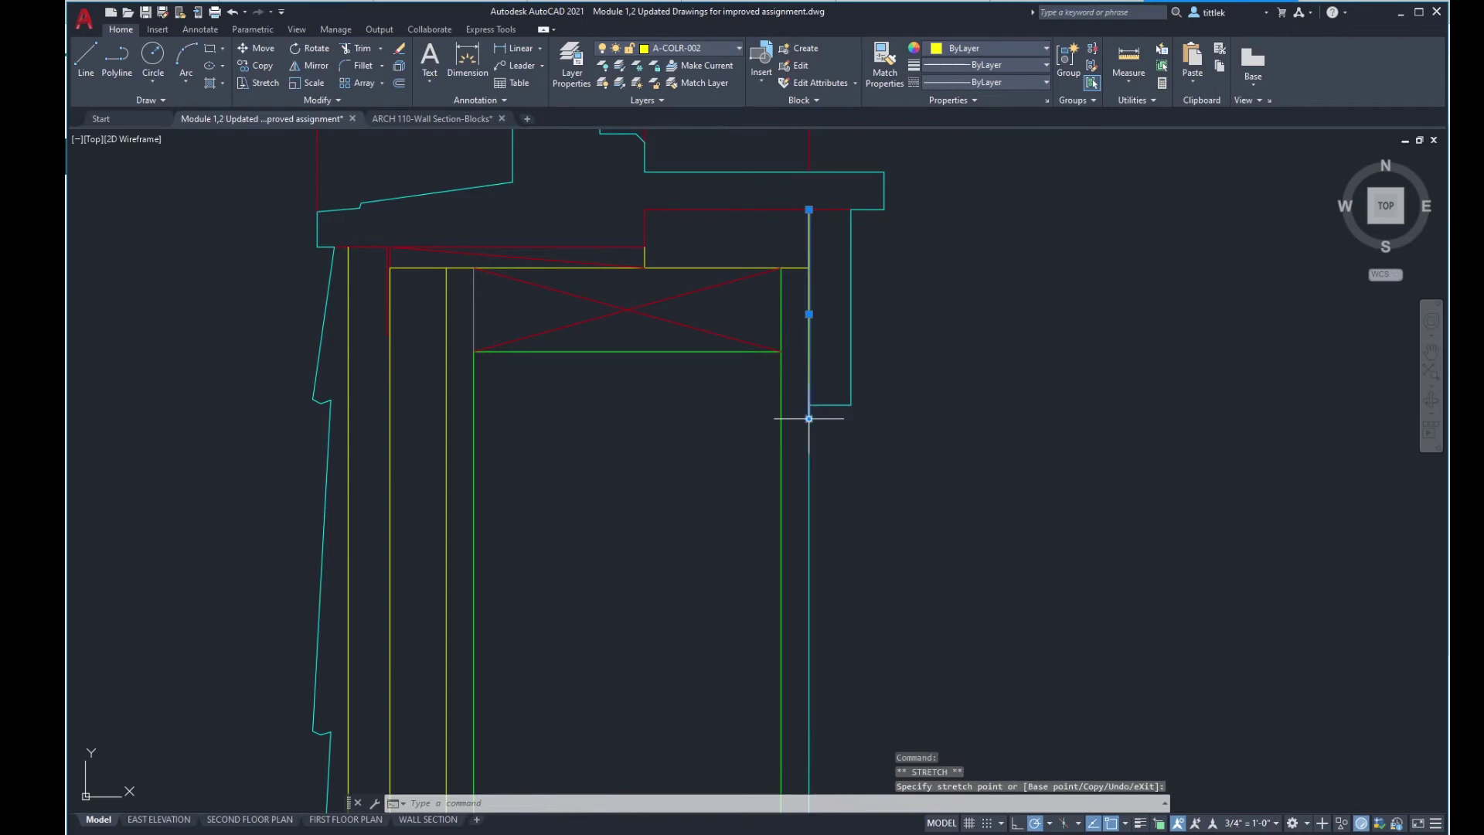
pyautogui.press('Escape')
pyautogui.press('Escape')
pyautogui.scroll(-4, 902, 374)
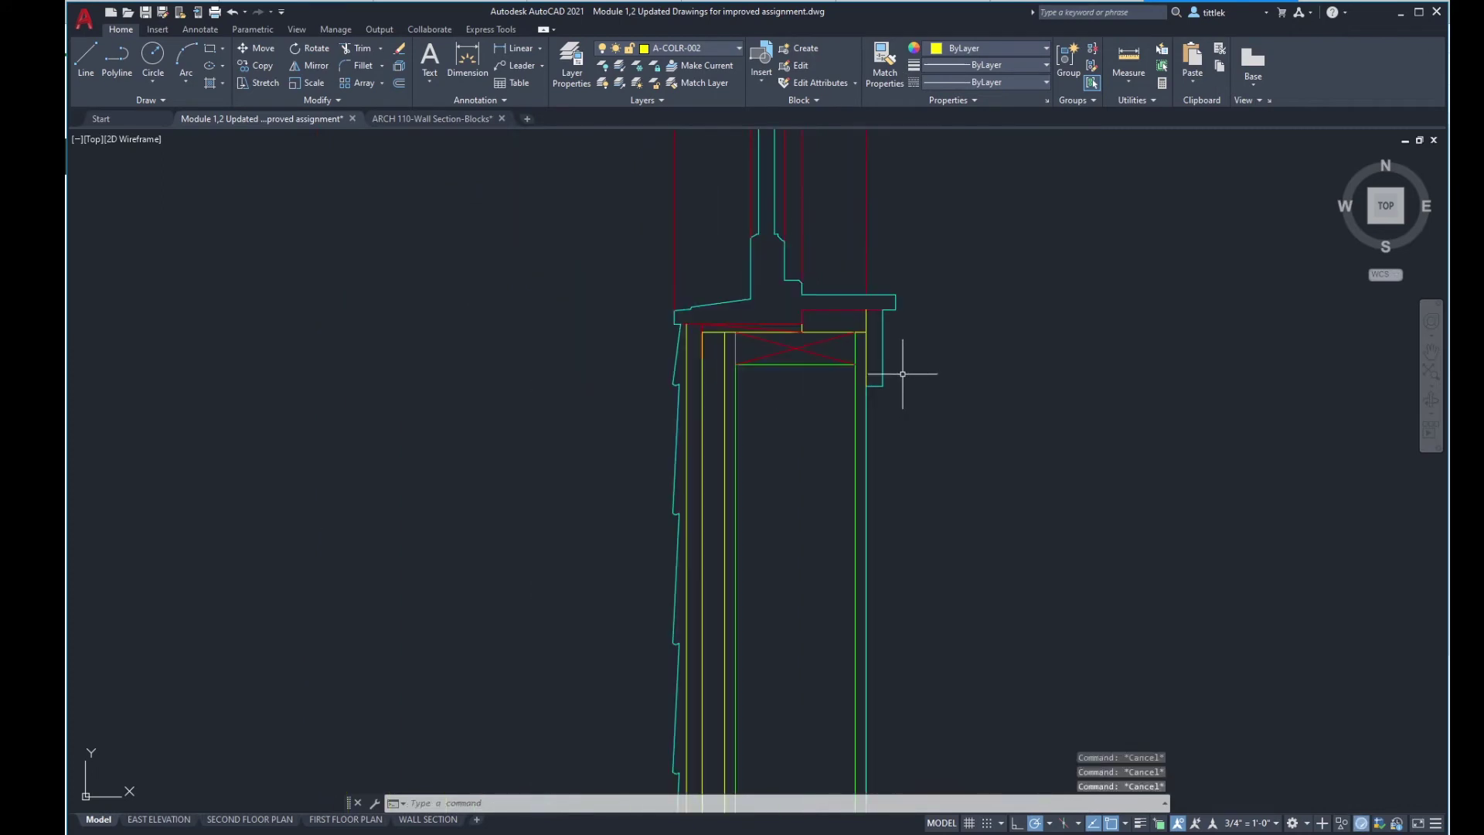
pyautogui.moveTo(809, 270); pyautogui.dragTo(791, 358, button='middle')
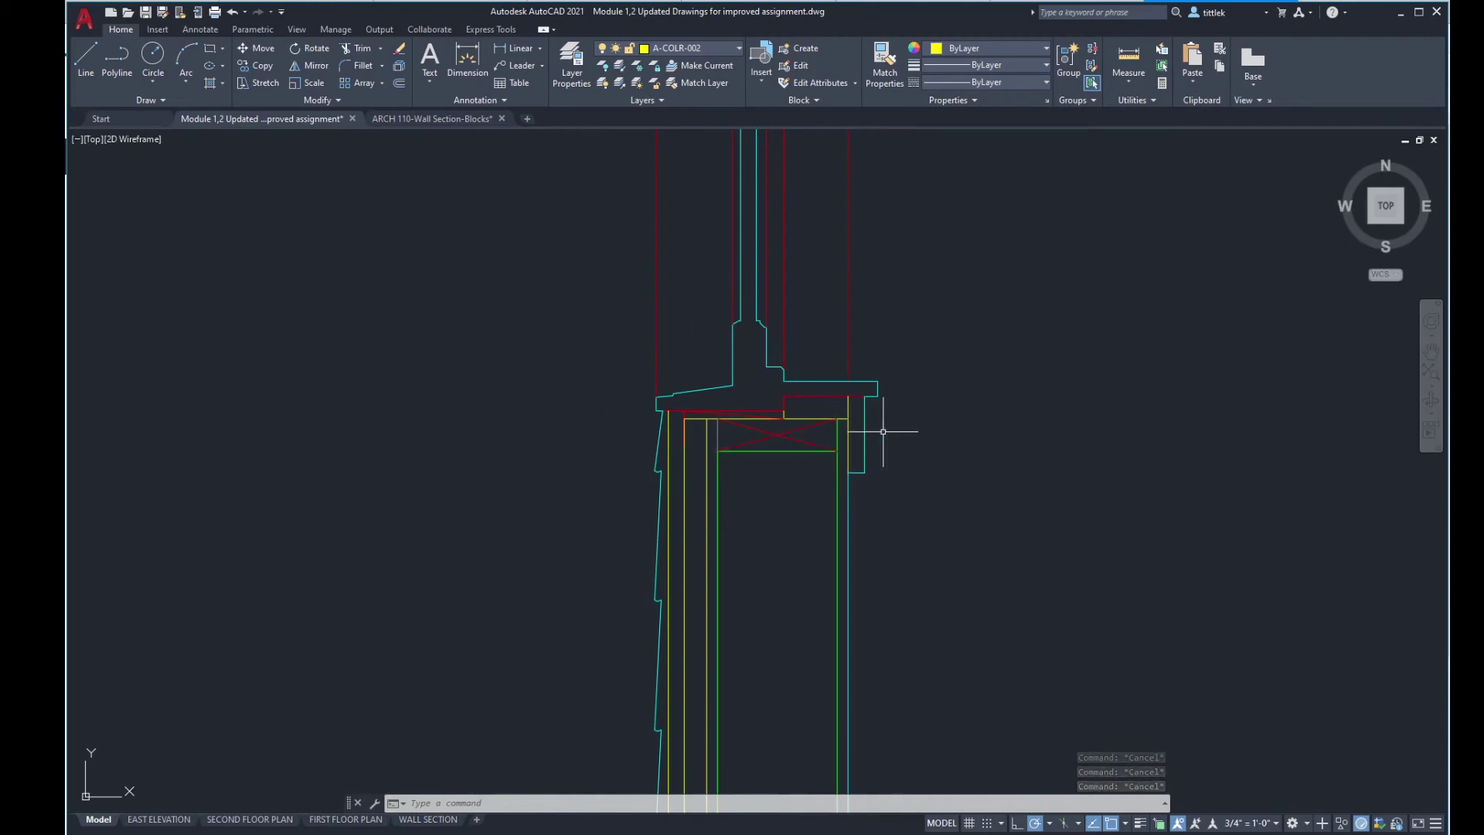
pyautogui.scroll(-5, 752, 444)
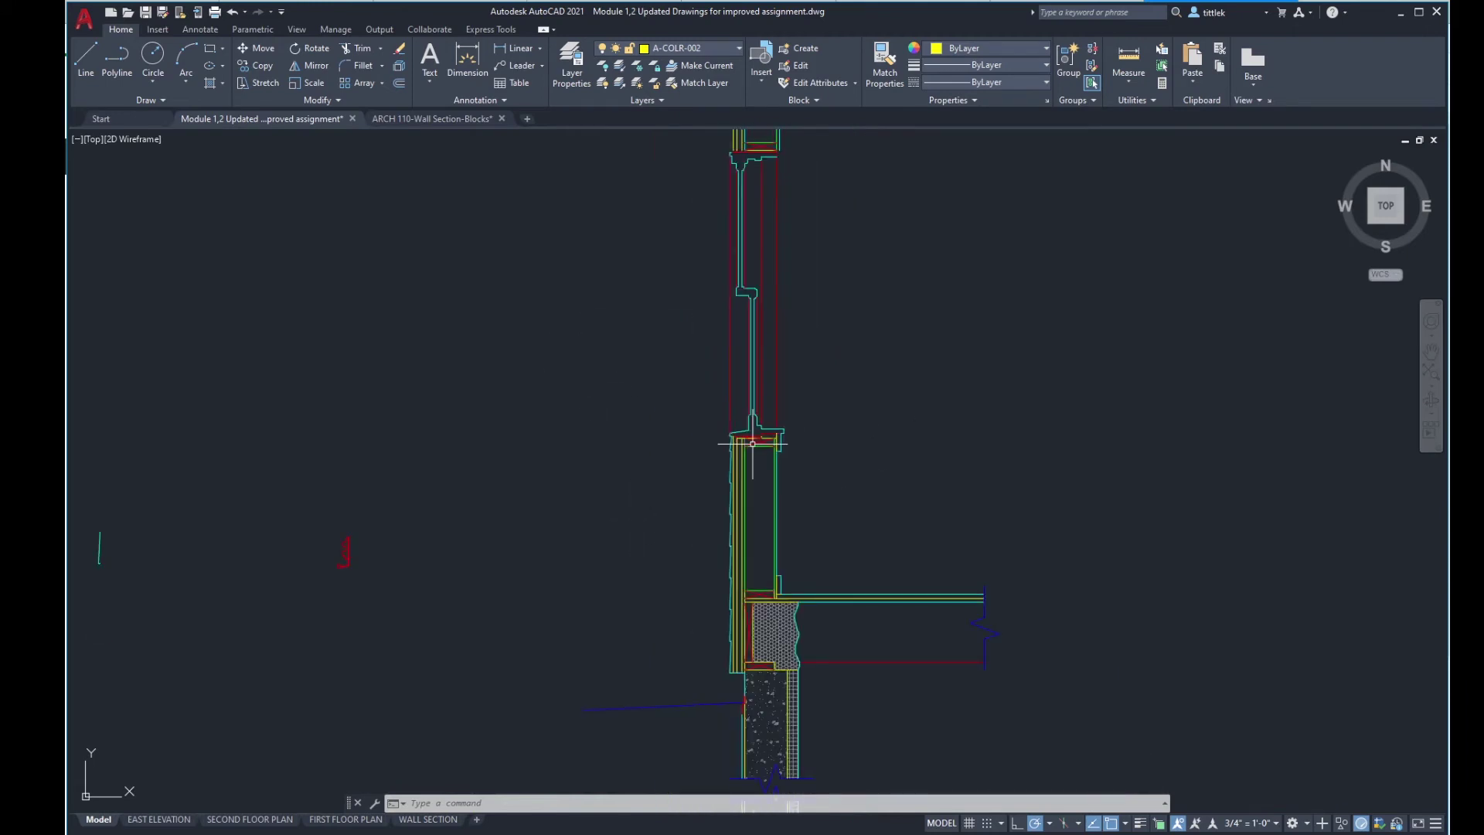
# Step: Measure from the wall corner at the sill
pyautogui.moveTo(753, 291); pyautogui.dragTo(769, 619, button='middle')
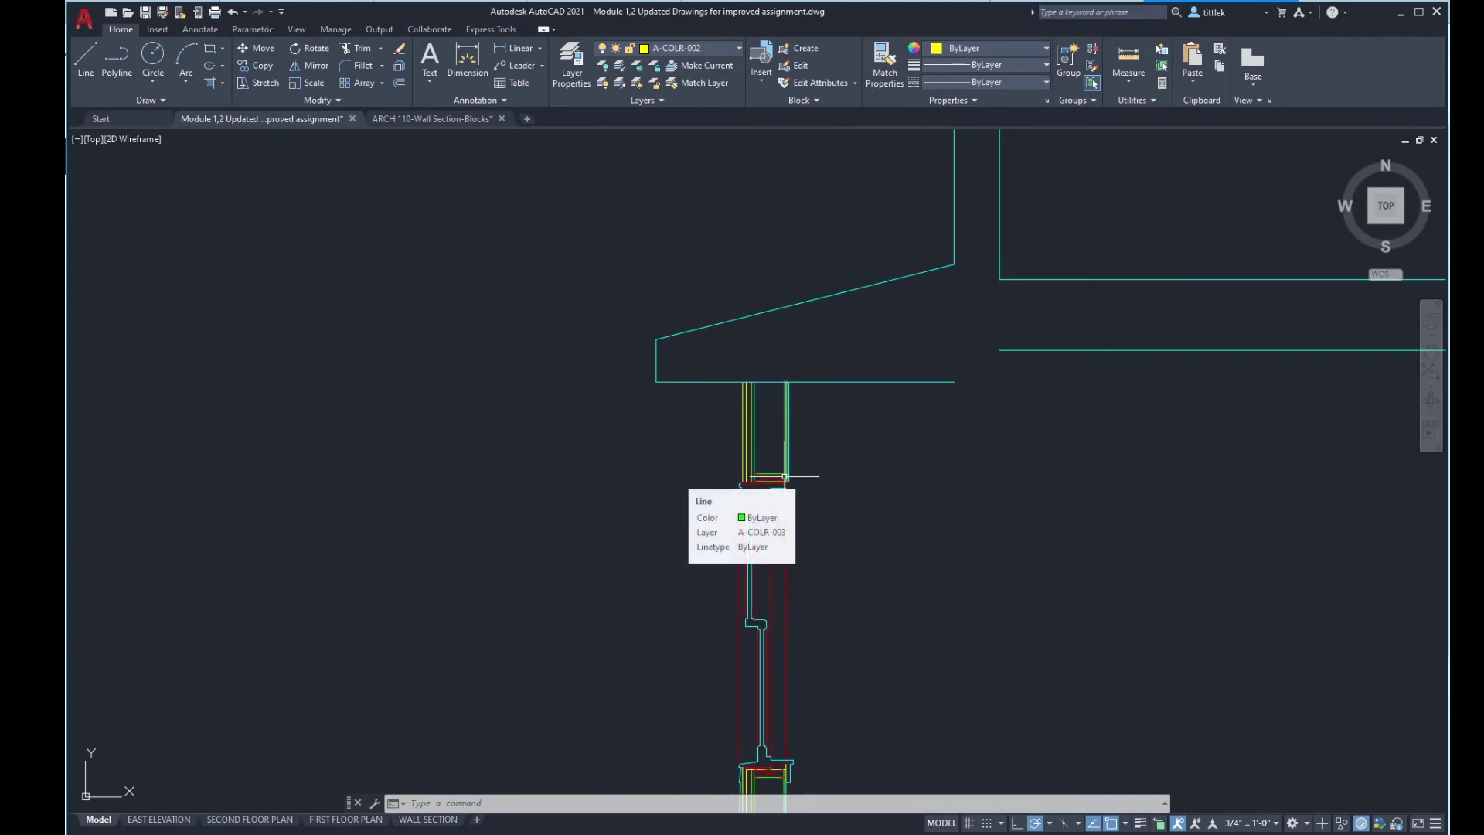
pyautogui.scroll(4, 787, 476)
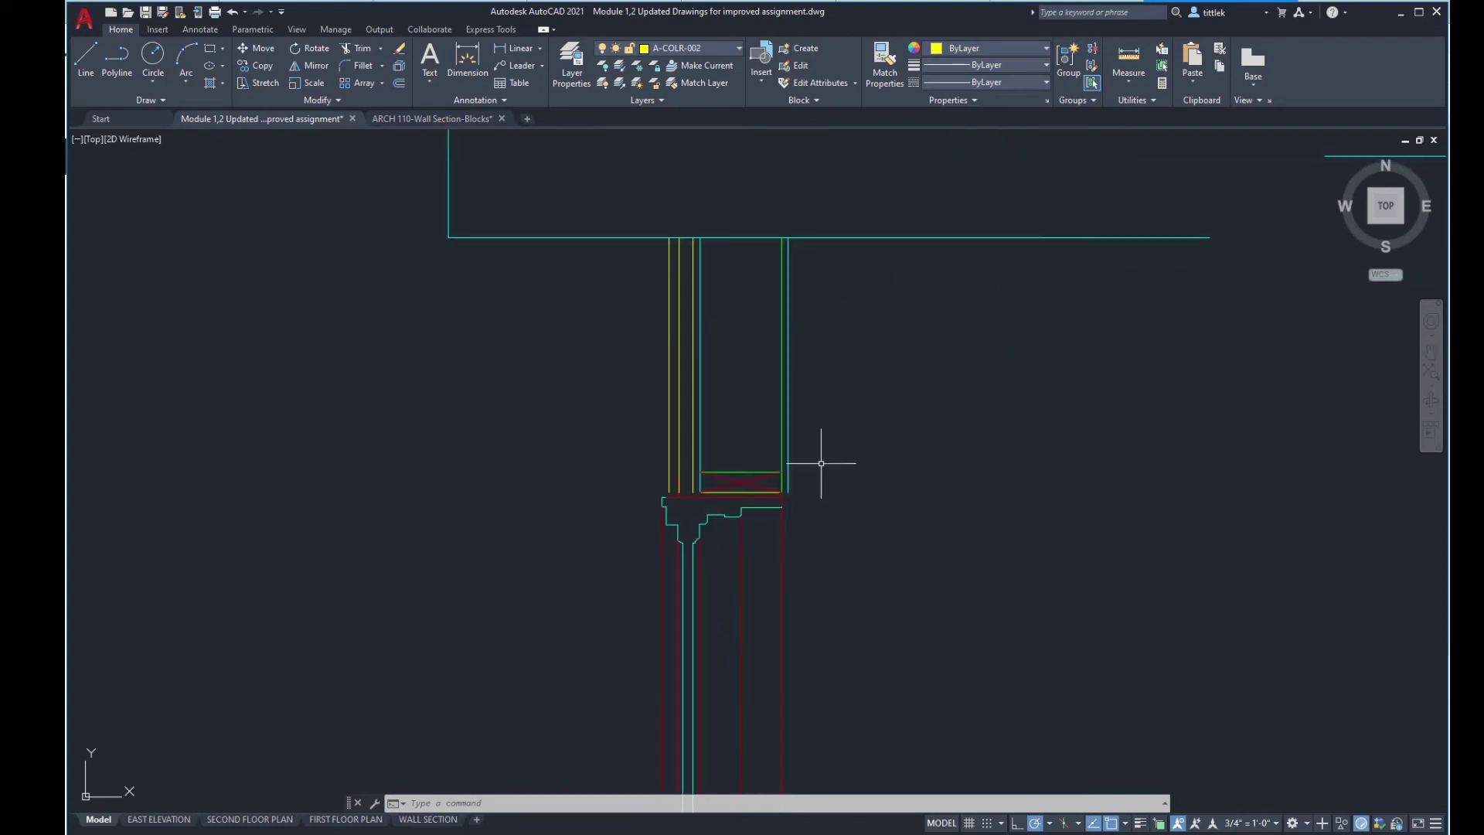
pyautogui.scroll(4, 736, 501)
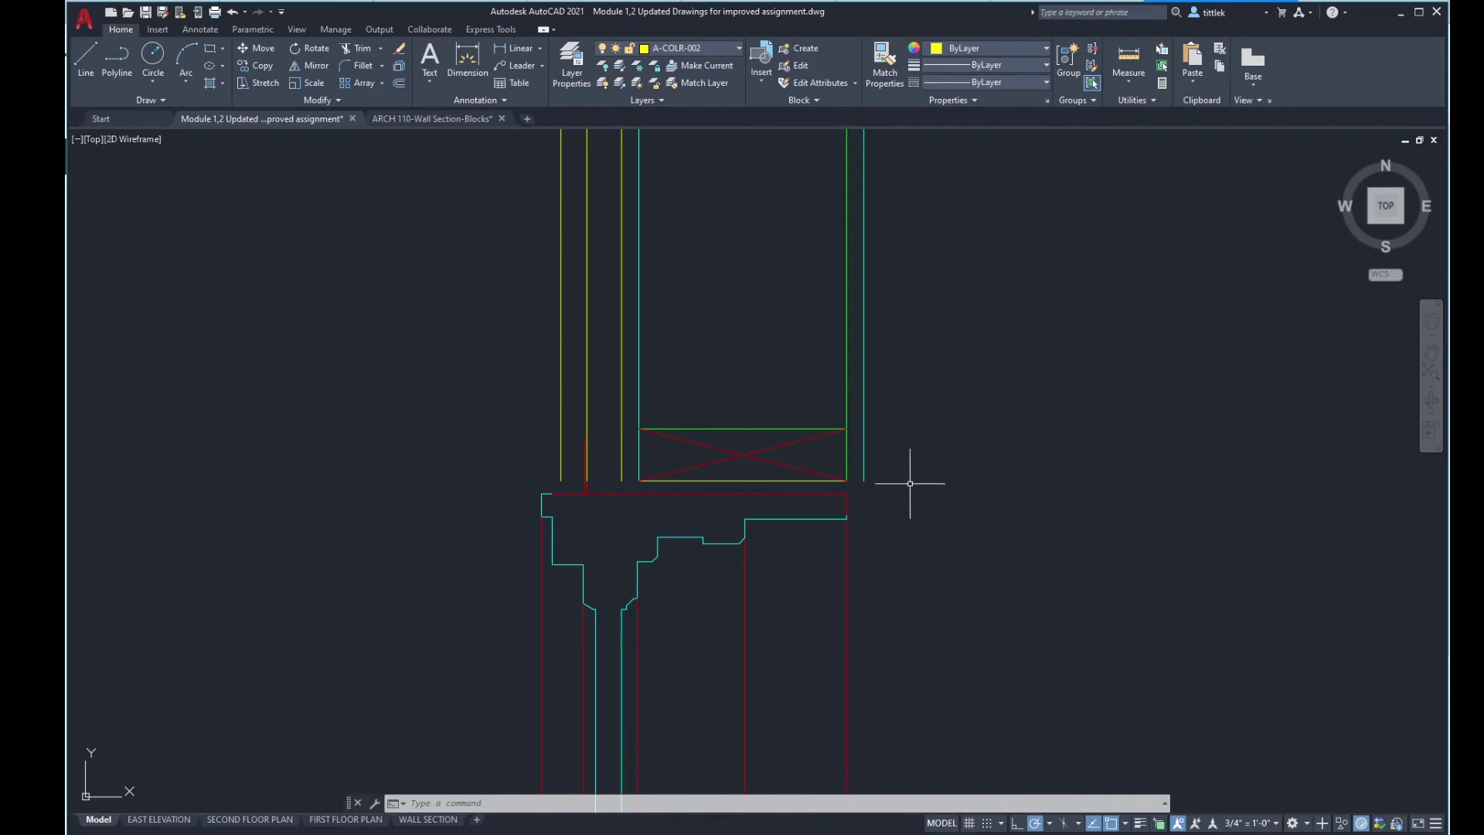
pyautogui.scroll(6, 910, 483)
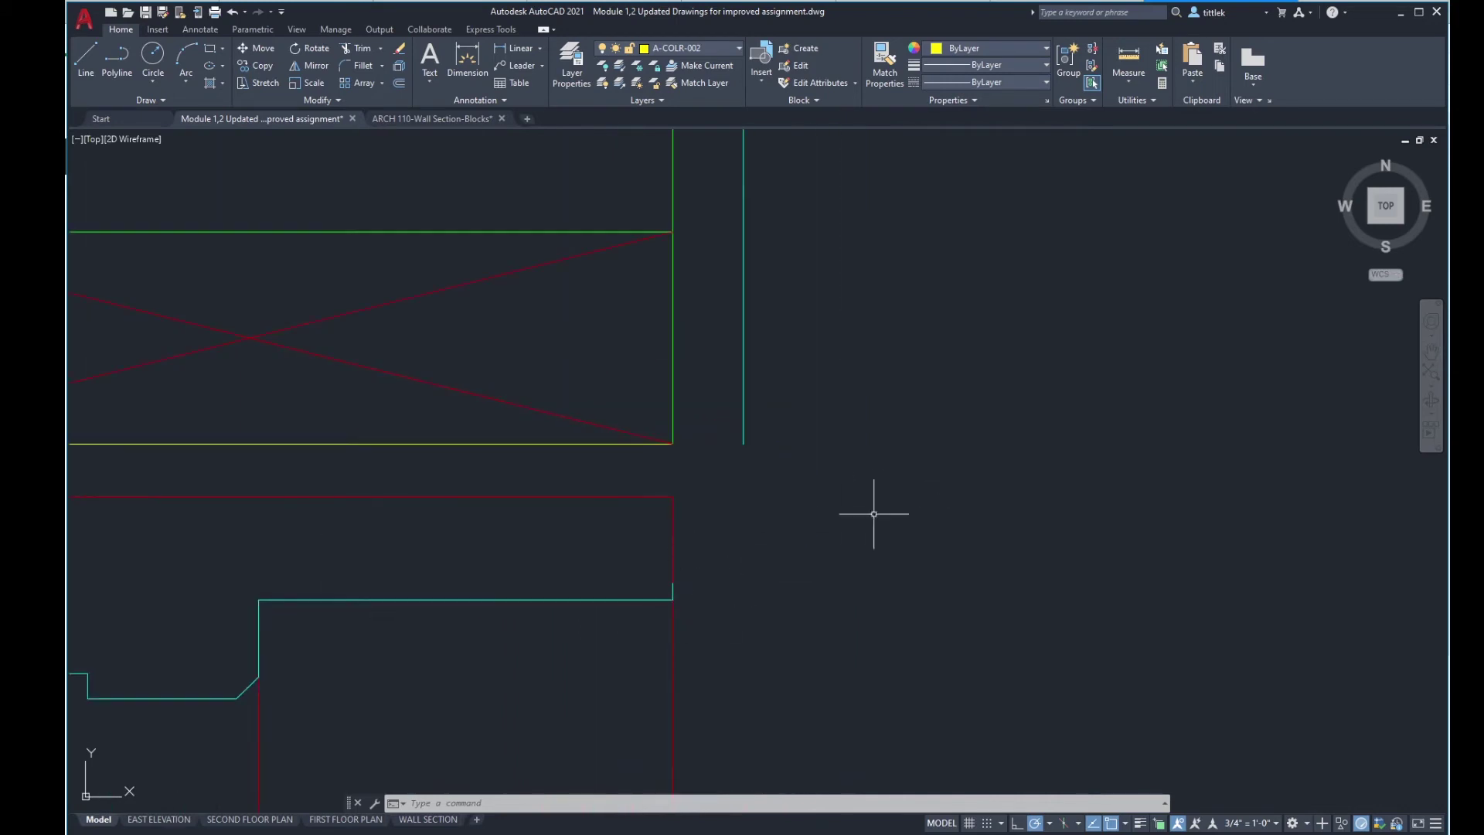
pyautogui.click(1125, 64)
pyautogui.scroll(4, 619, 603)
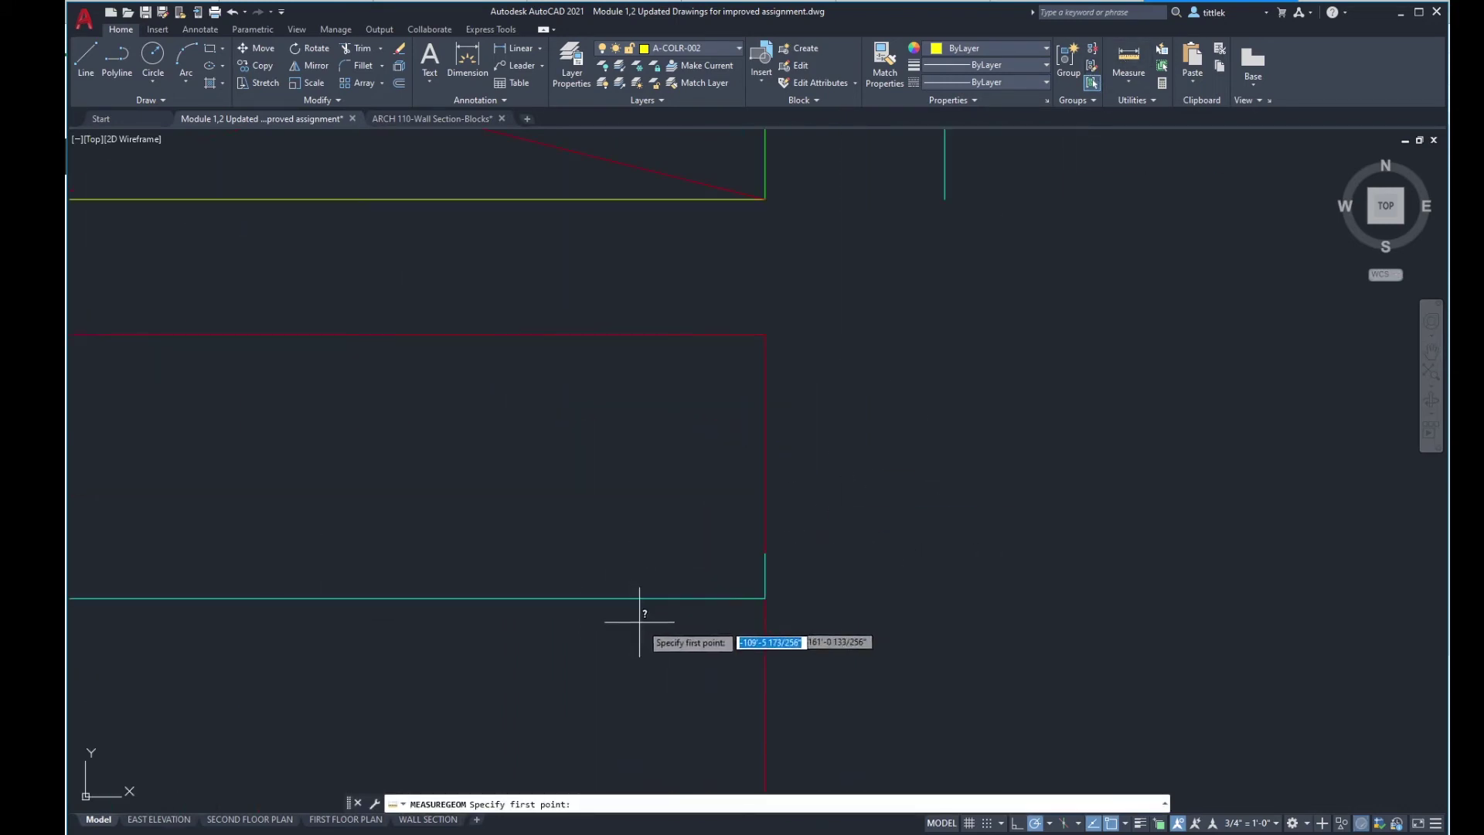
pyautogui.click(769, 591)
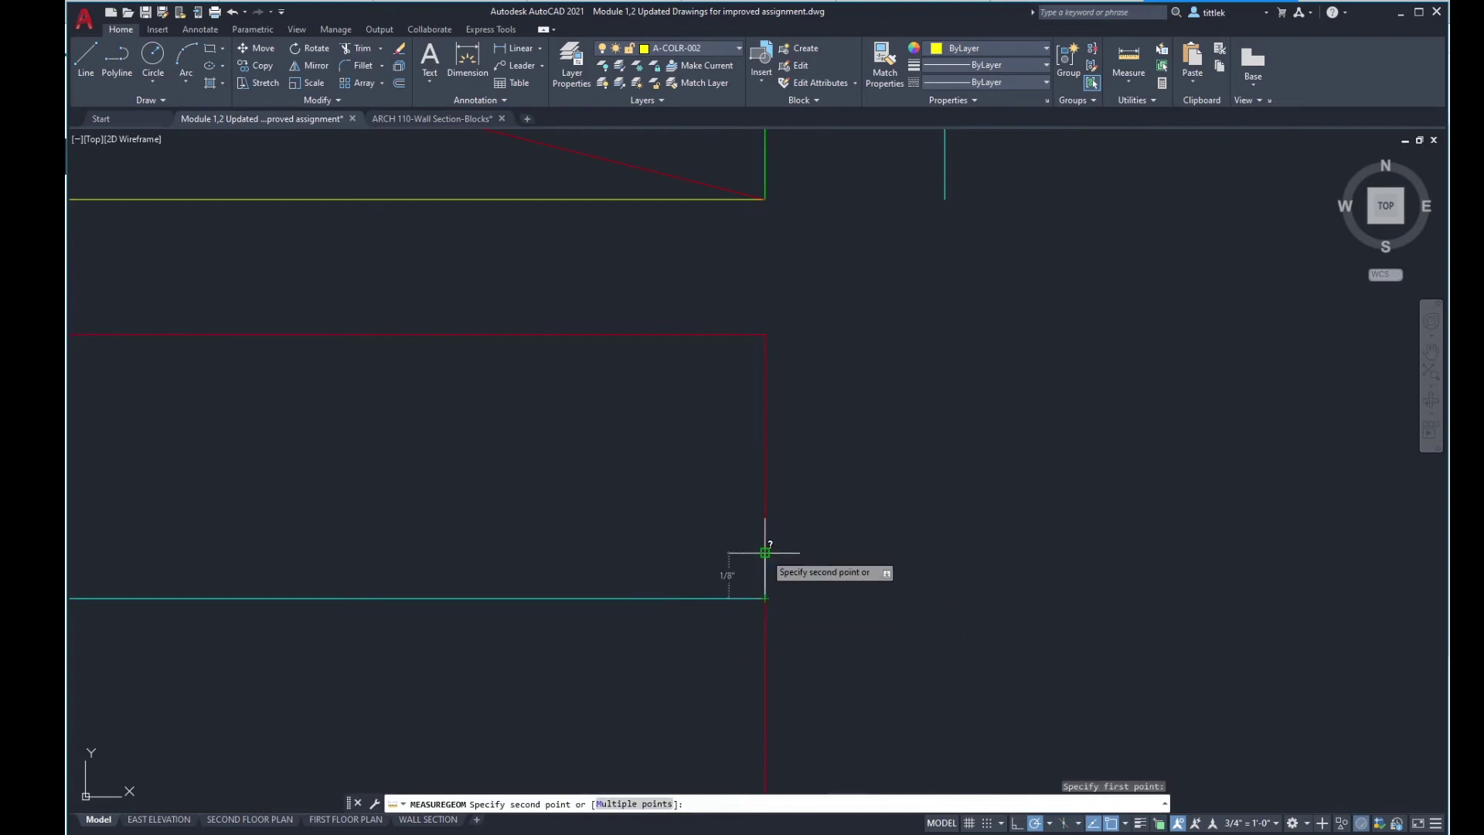
pyautogui.press('Escape')
pyautogui.scroll(-4, 764, 553)
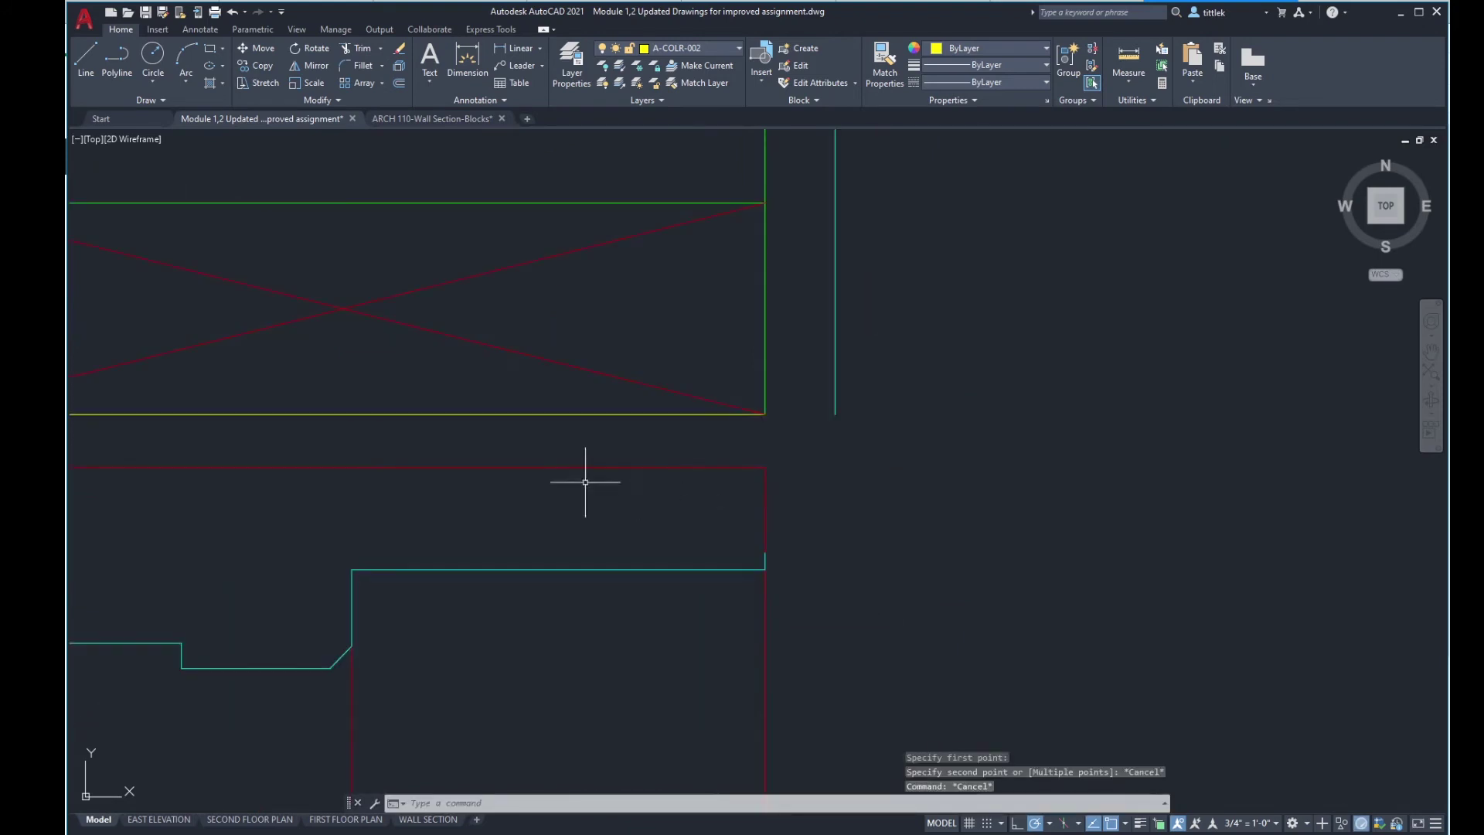
pyautogui.moveTo(600, 520); pyautogui.dragTo(805, 452, button='middle')
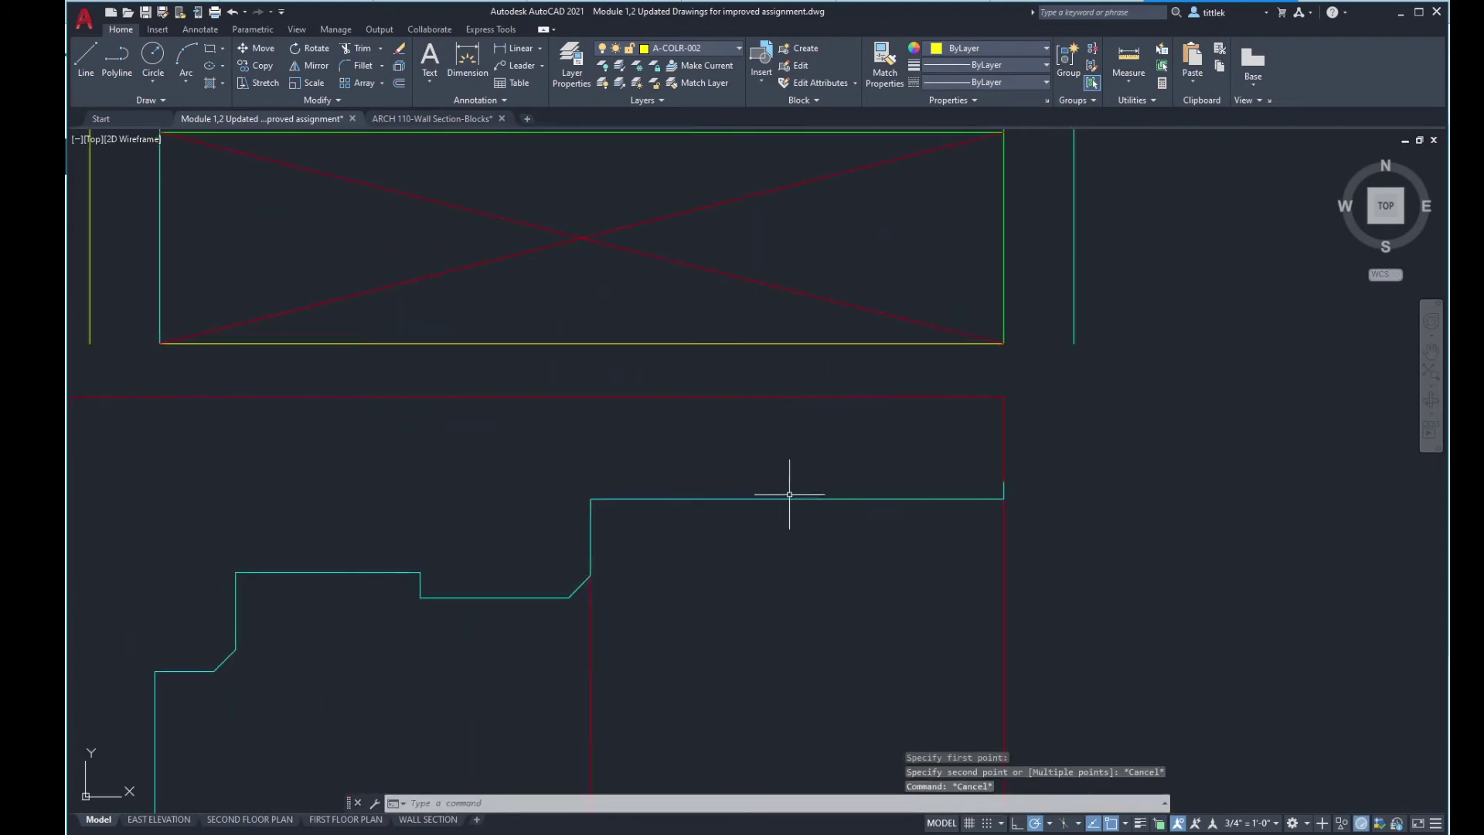
pyautogui.scroll(-4, 707, 433)
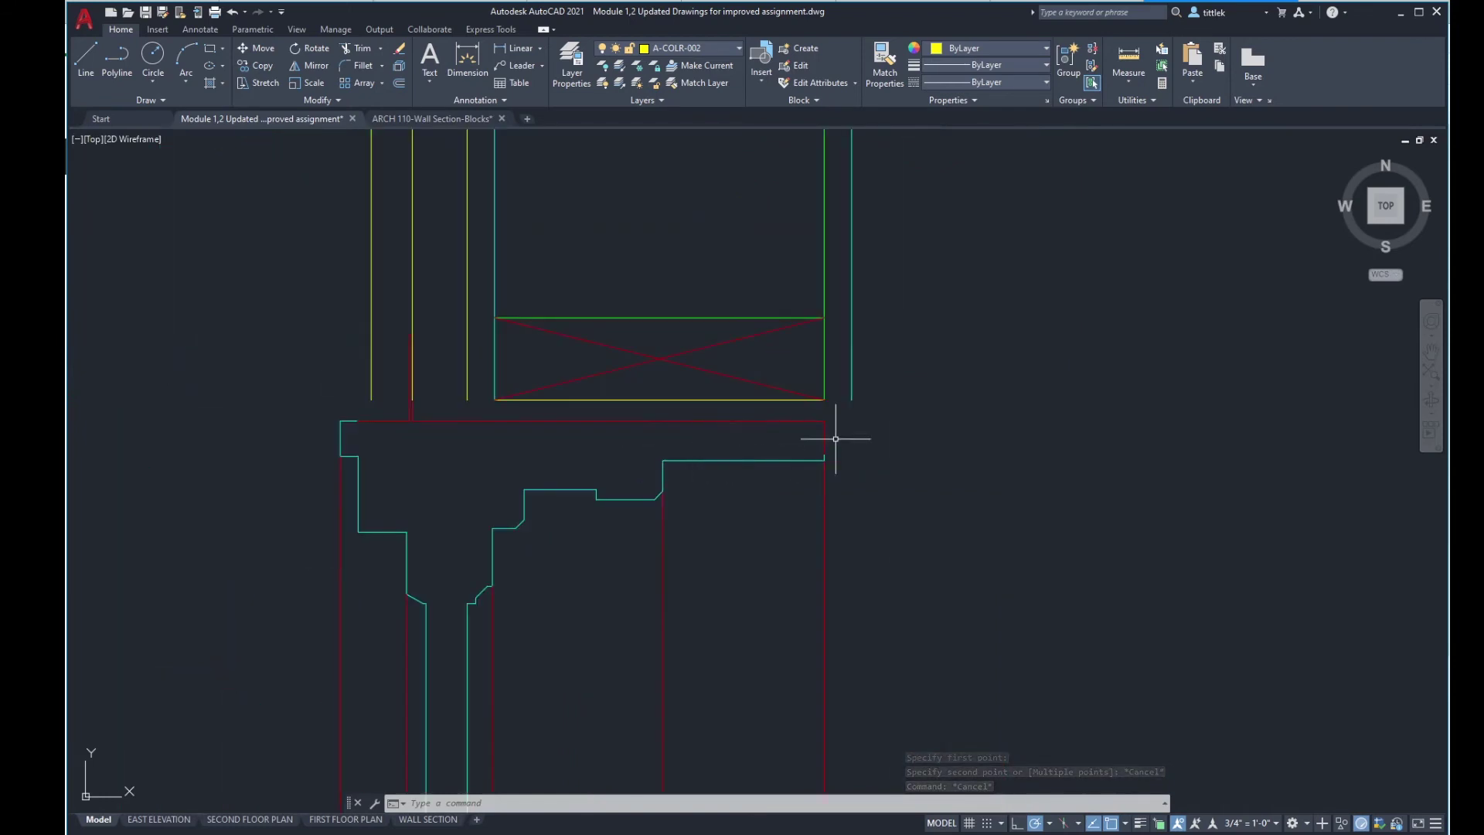
pyautogui.scroll(4, 836, 438)
# Step: Draw a 3/4" line extending from the sill corner
pyautogui.press('Return')
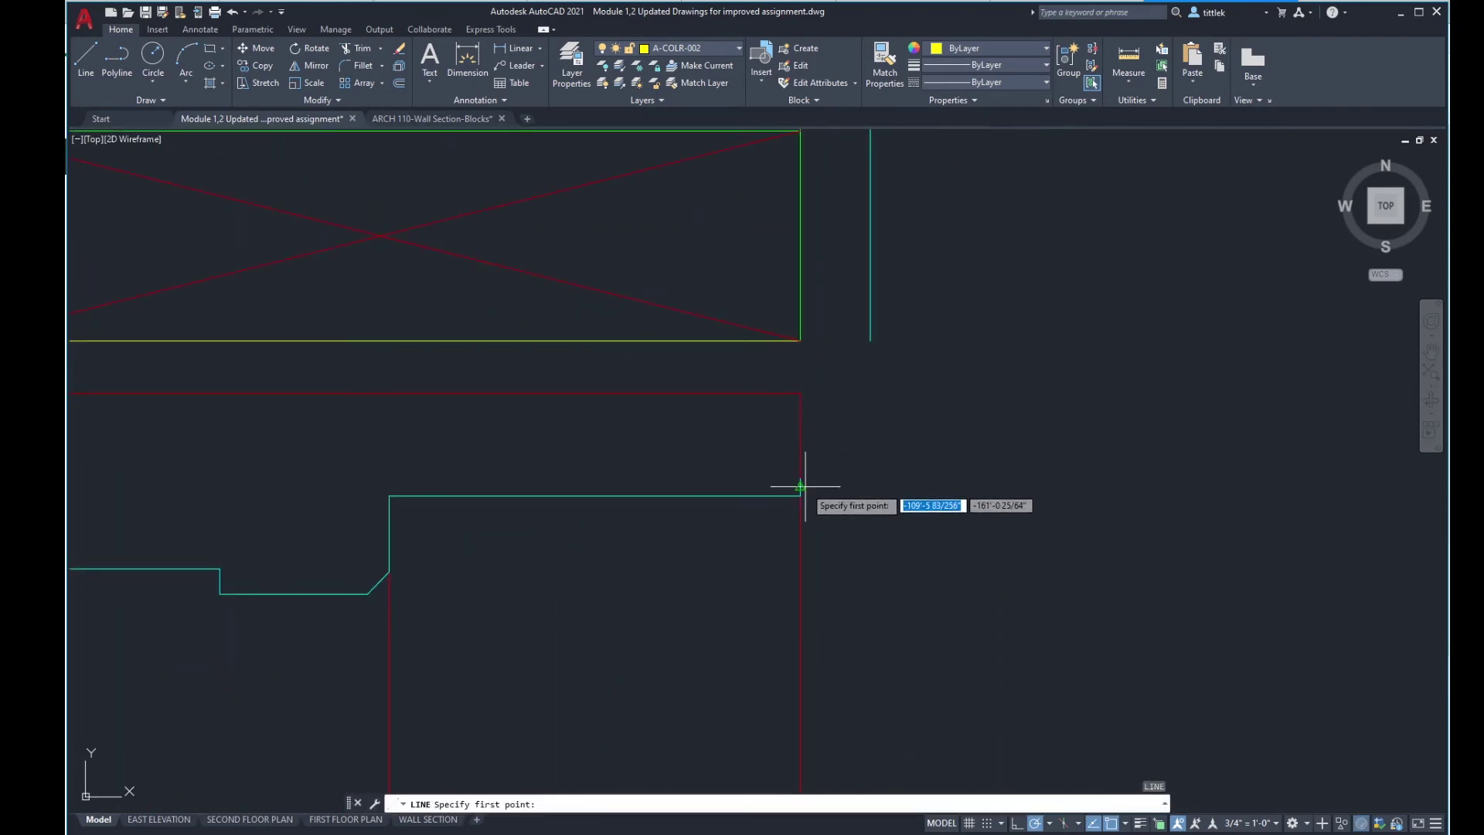
pyautogui.click(801, 478)
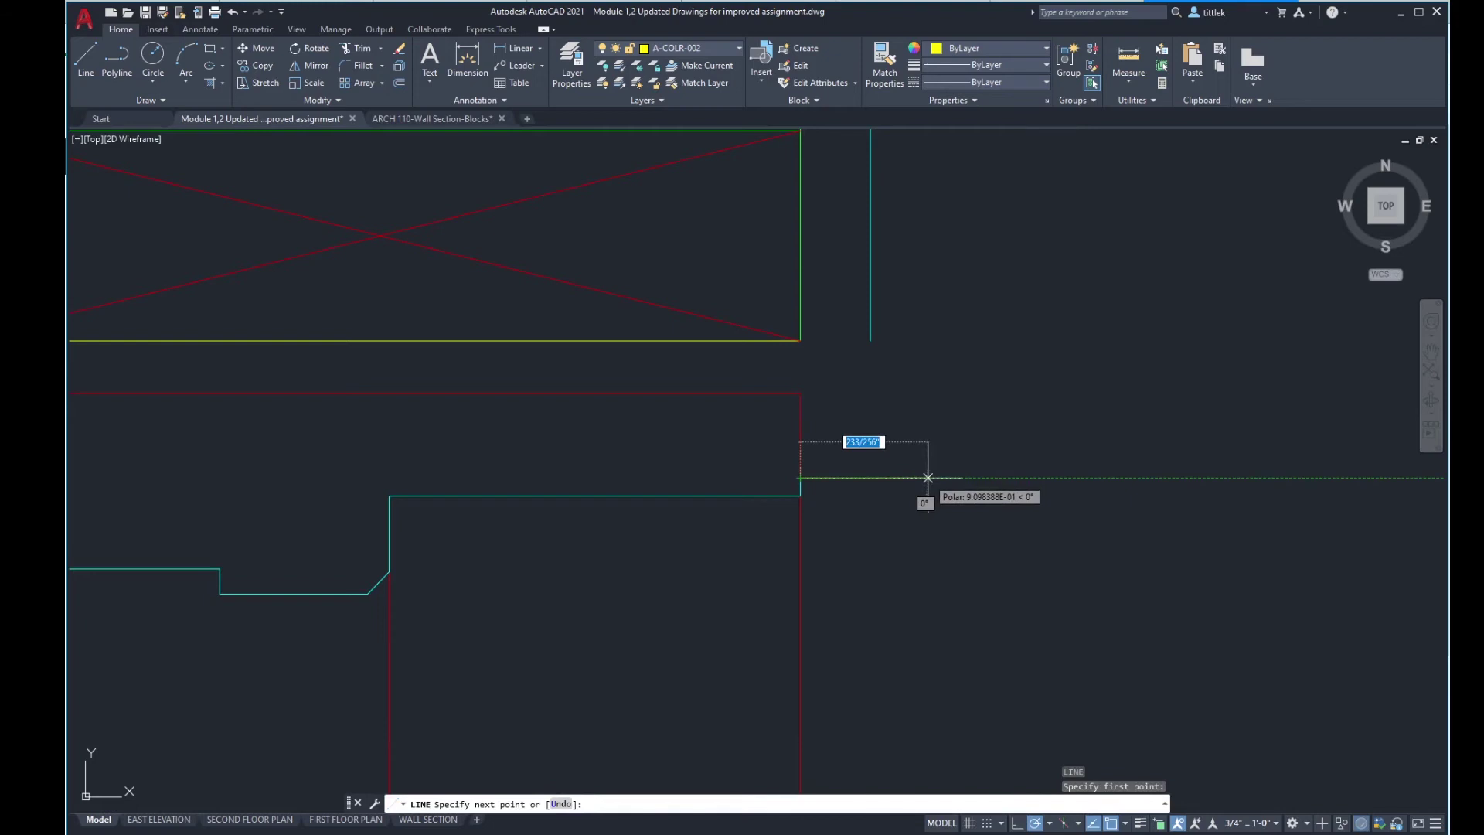
pyautogui.write('3/4"')
pyautogui.press('Return')
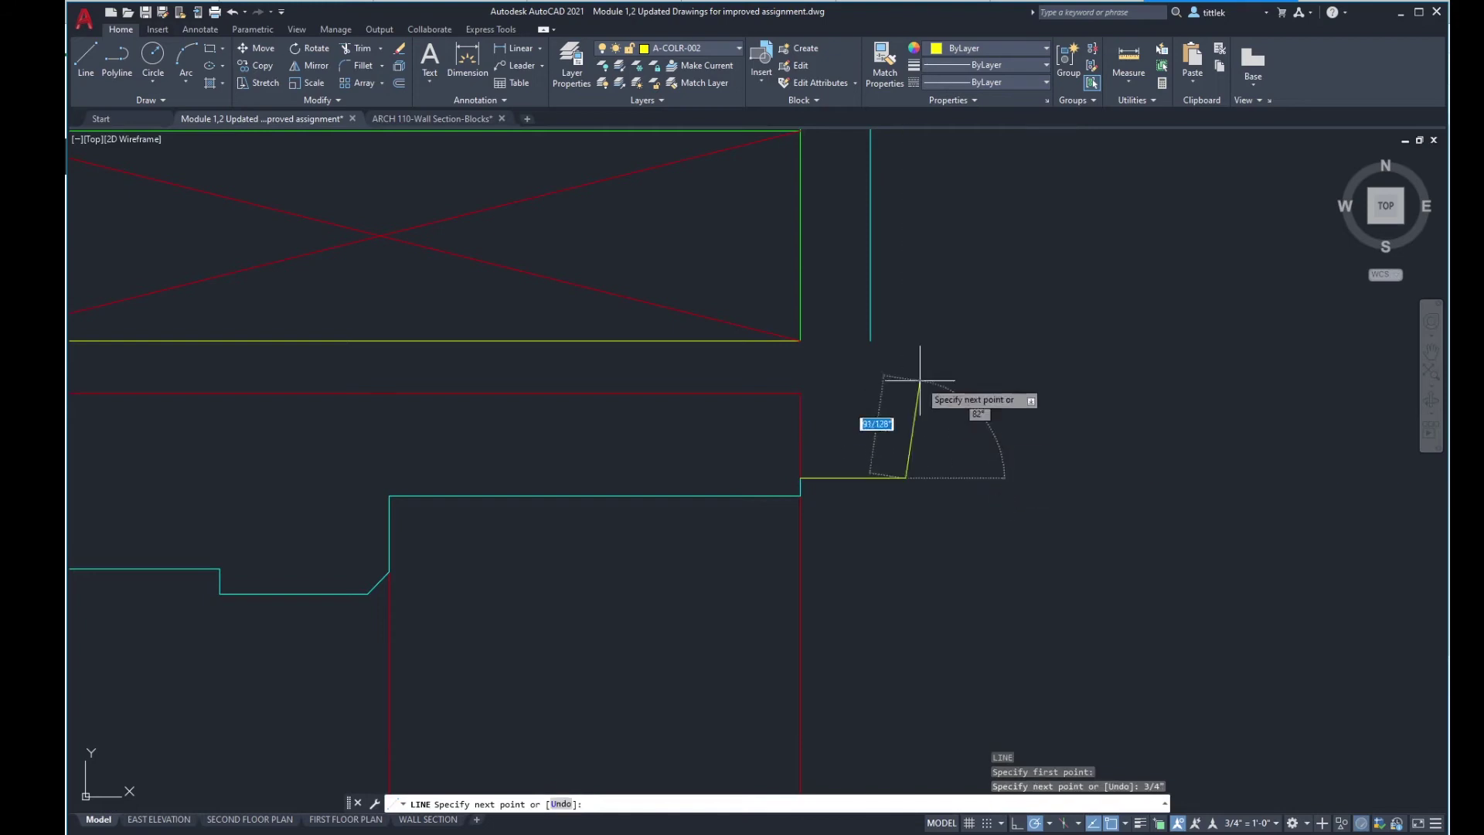
pyautogui.press('Escape')
pyautogui.scroll(-4, 924, 371)
pyautogui.moveTo(928, 353); pyautogui.dragTo(891, 484, button='middle')
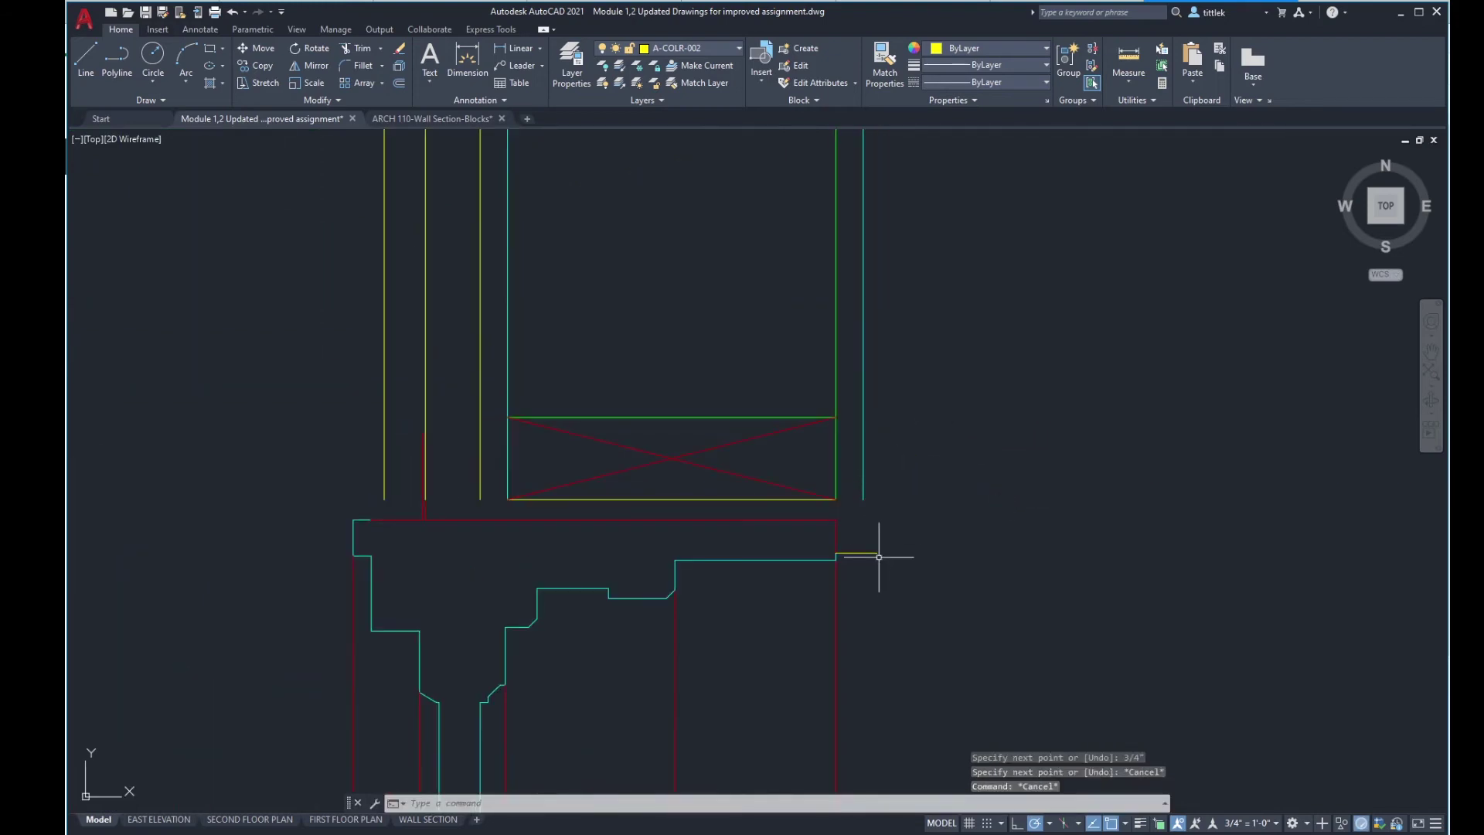
pyautogui.scroll(2, 879, 557)
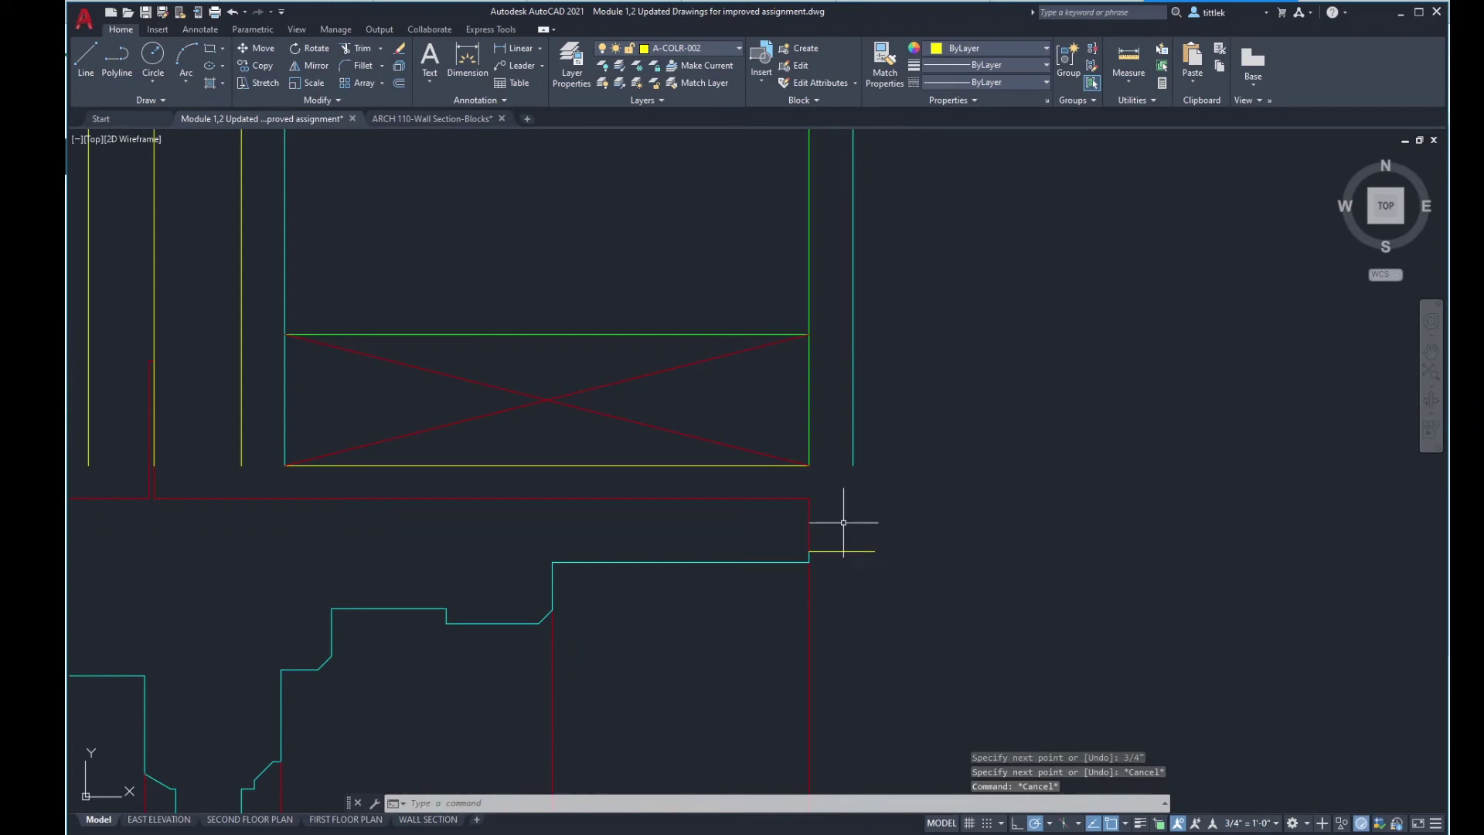
# Step: Measure the length of the blocking's top edge
pyautogui.click(1128, 55)
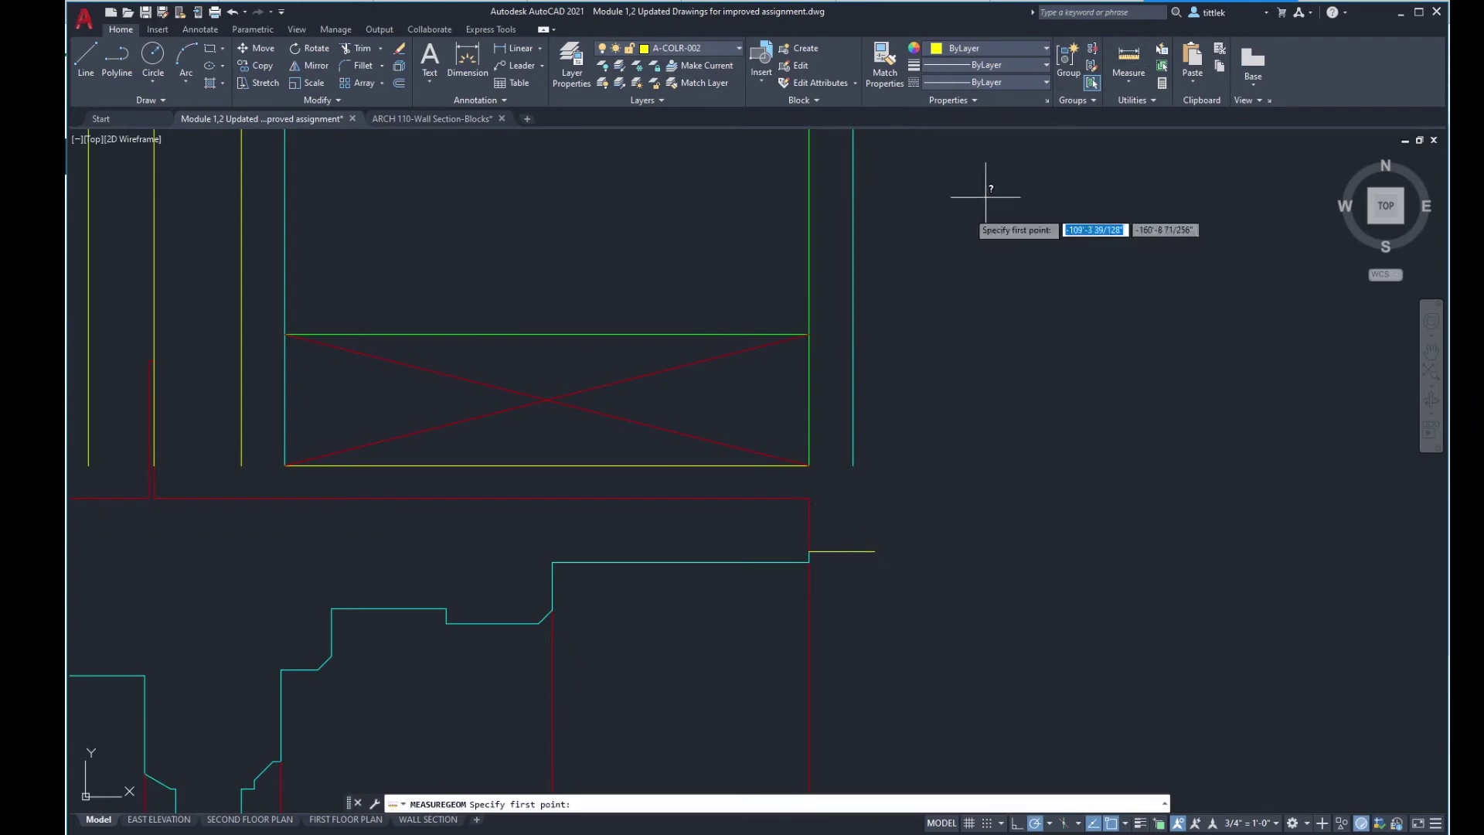
pyautogui.click(286, 334)
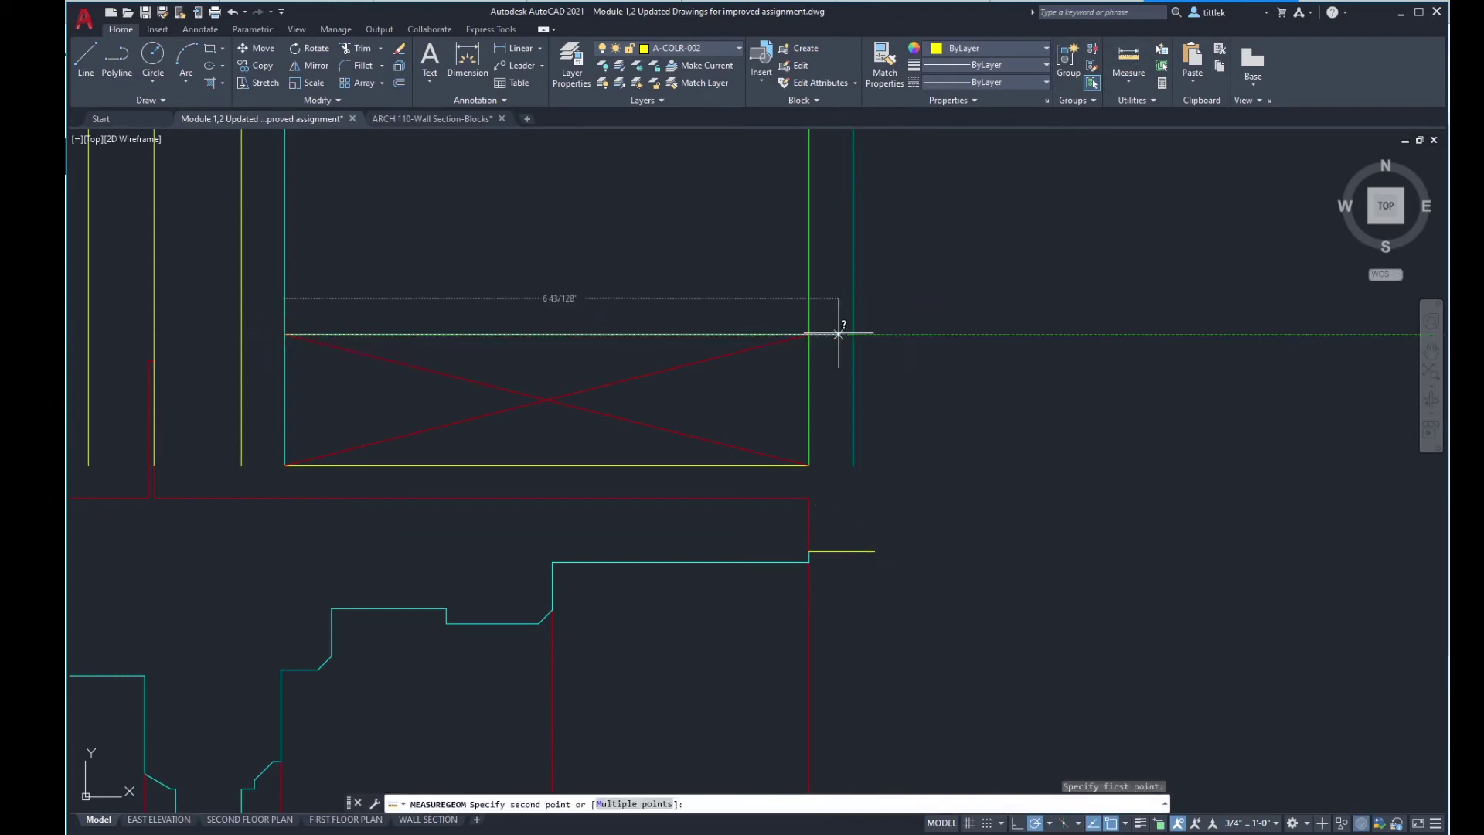
pyautogui.click(809, 334)
pyautogui.press('Escape')
pyautogui.press('Escape')
pyautogui.scroll(-8, 787, 413)
pyautogui.scroll(5, 804, 402)
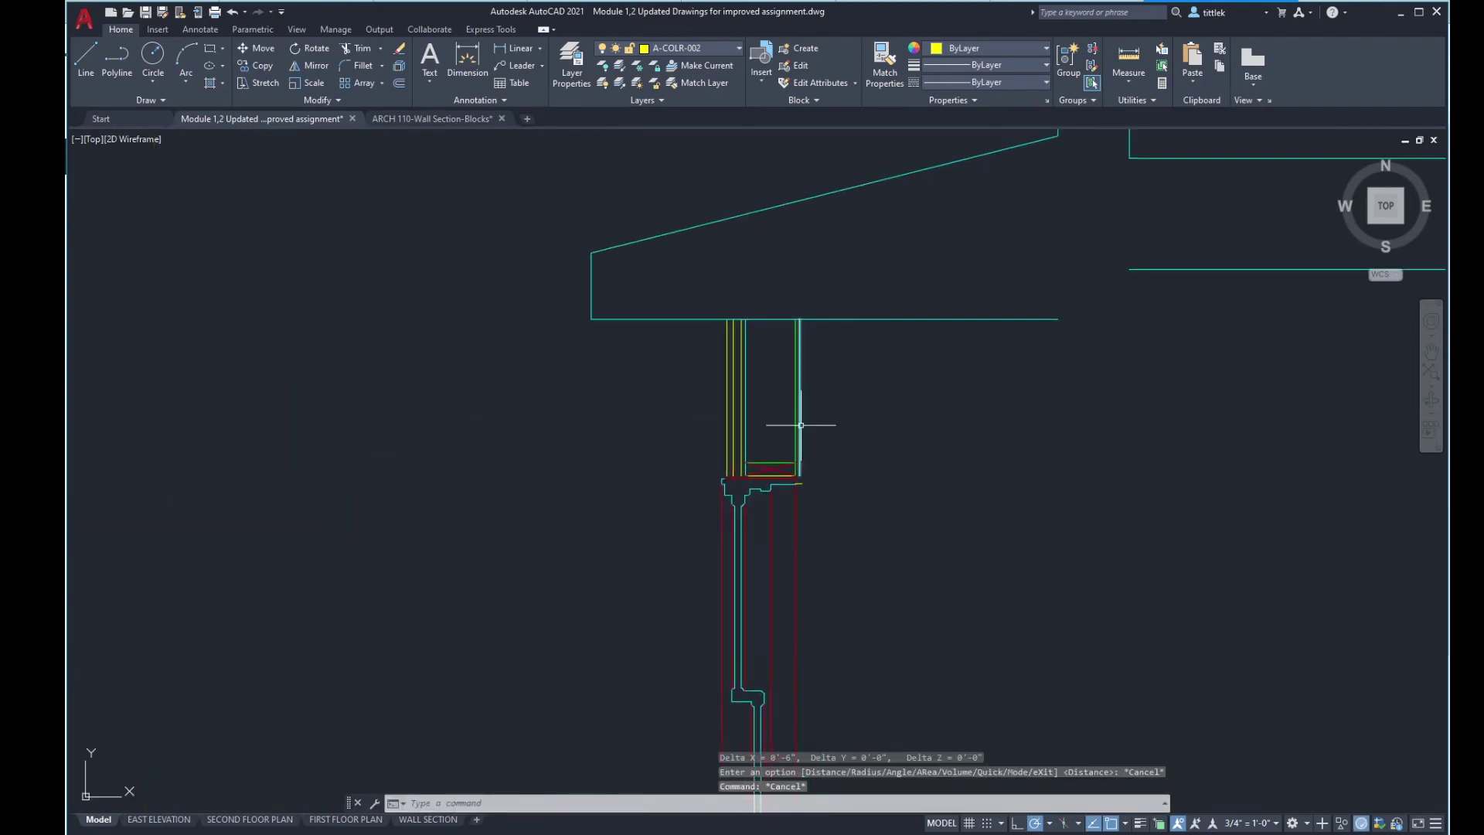
# Step: Stretch the right wall lines 1/2" to the left
pyautogui.write('s')
pyautogui.press('Return')
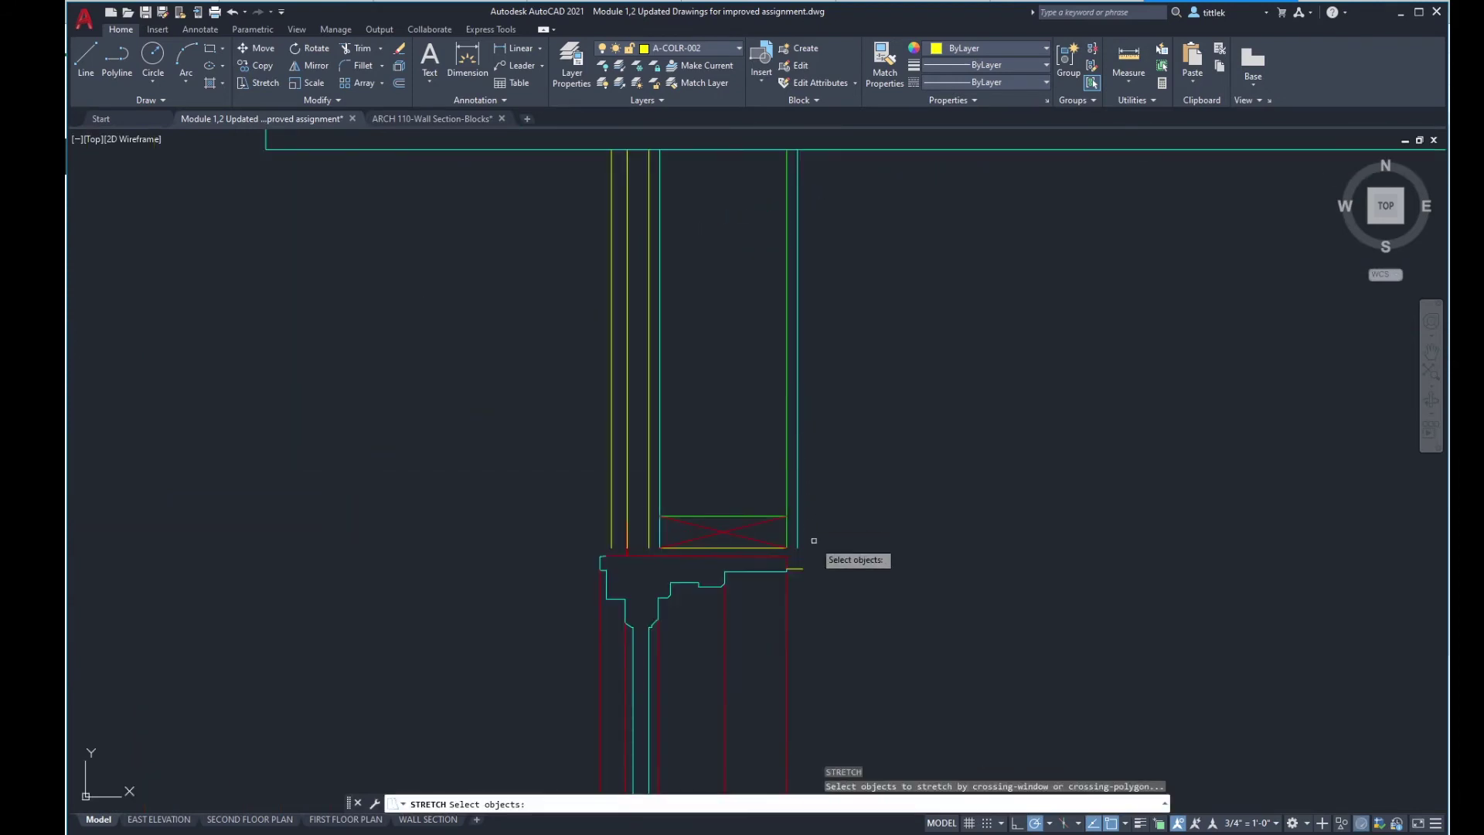
pyautogui.click(812, 547)
pyautogui.click(781, 157)
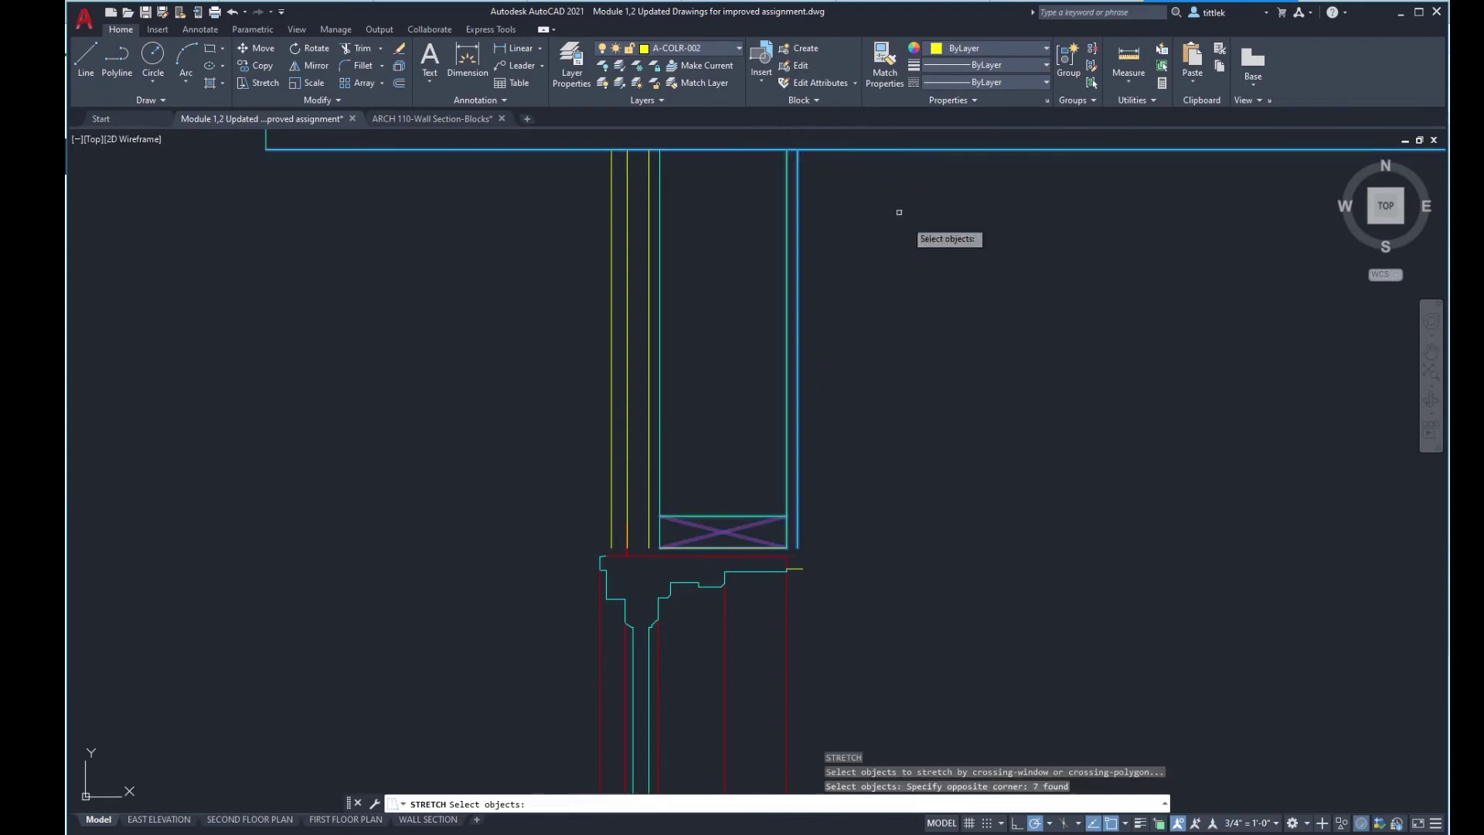
pyautogui.press('Return')
pyautogui.click(1016, 339)
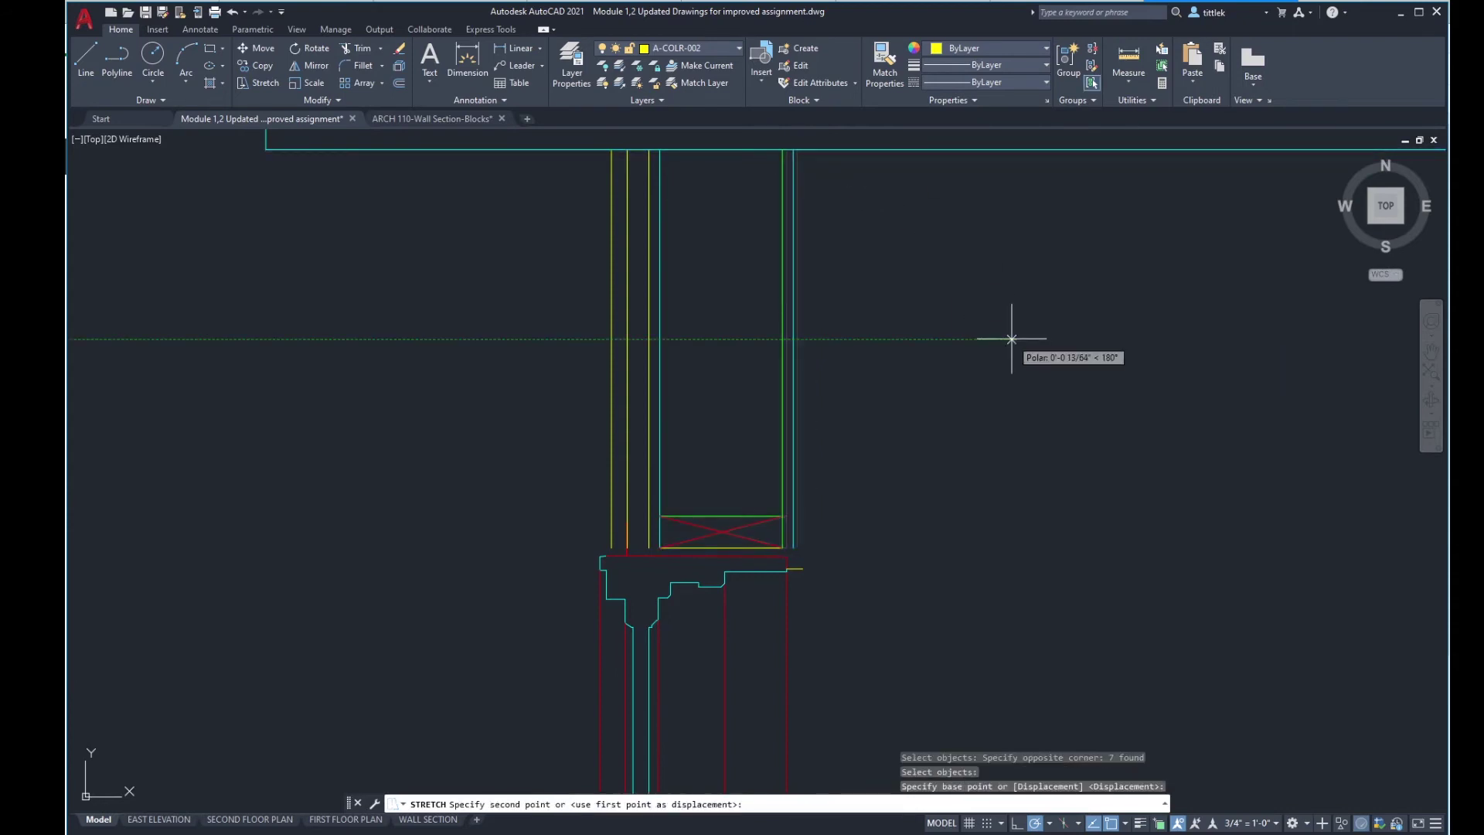
pyautogui.write('1/2')
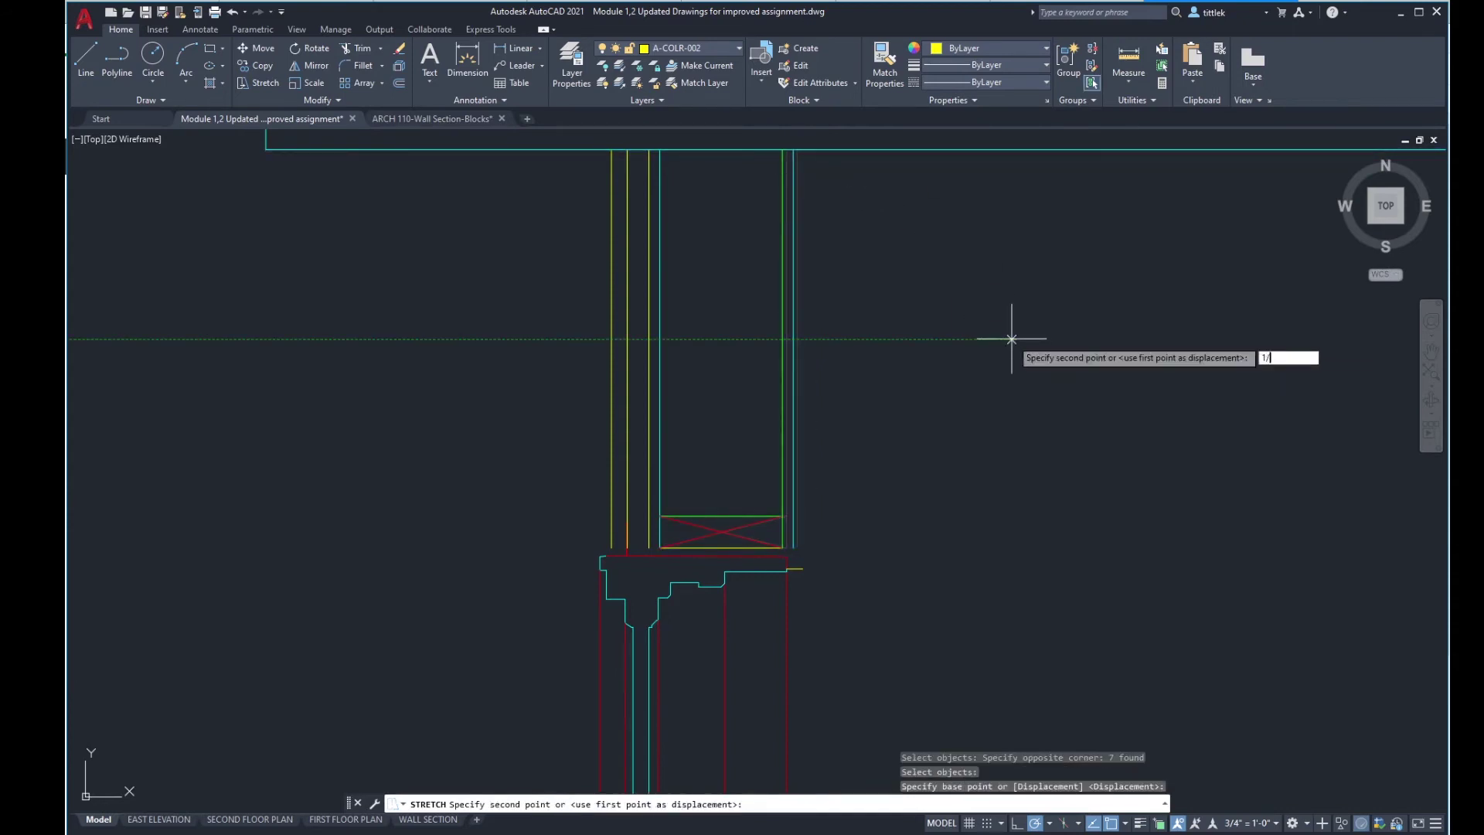
pyautogui.press('Return')
pyautogui.press('Escape')
pyautogui.press('Escape')
pyautogui.scroll(-3, 746, 301)
pyautogui.moveTo(746, 302); pyautogui.dragTo(804, 365, button='middle')
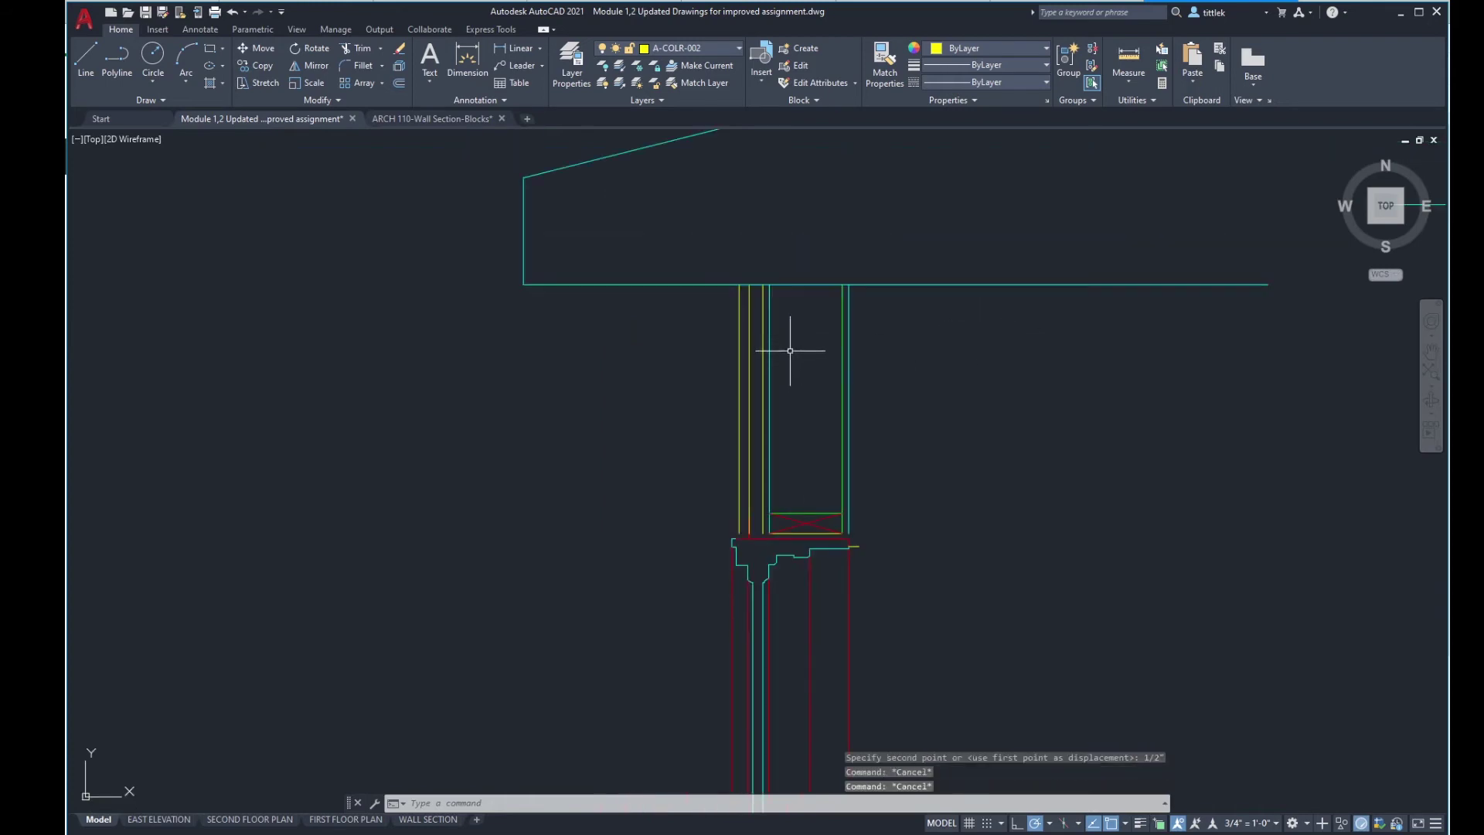
pyautogui.scroll(4, 855, 497)
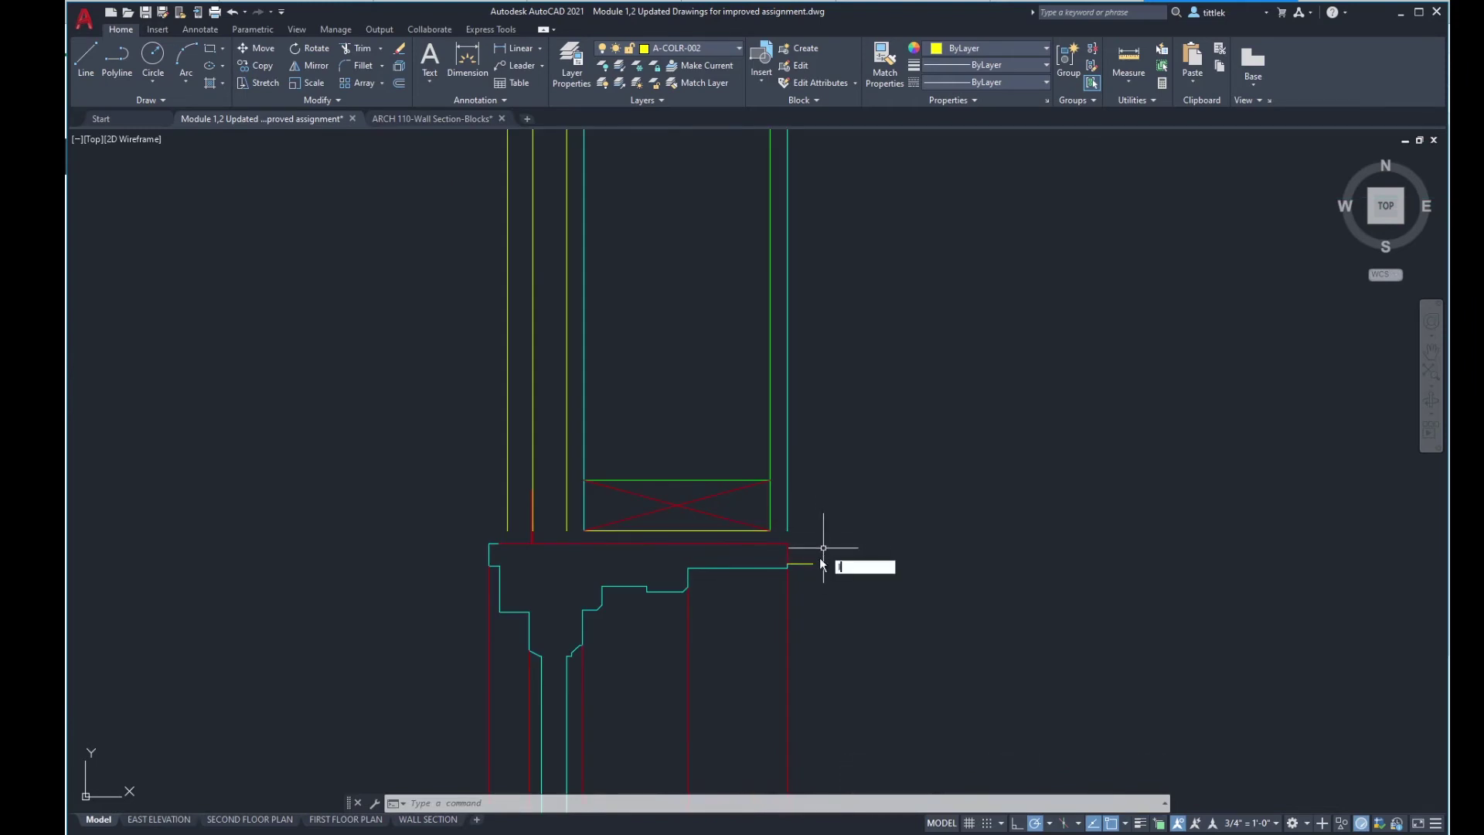
# Step: Outline a 3.5"-tall box from the yellow line back to the cyan wall line
pyautogui.press('Return')
pyautogui.click(813, 563)
pyautogui.write('3')
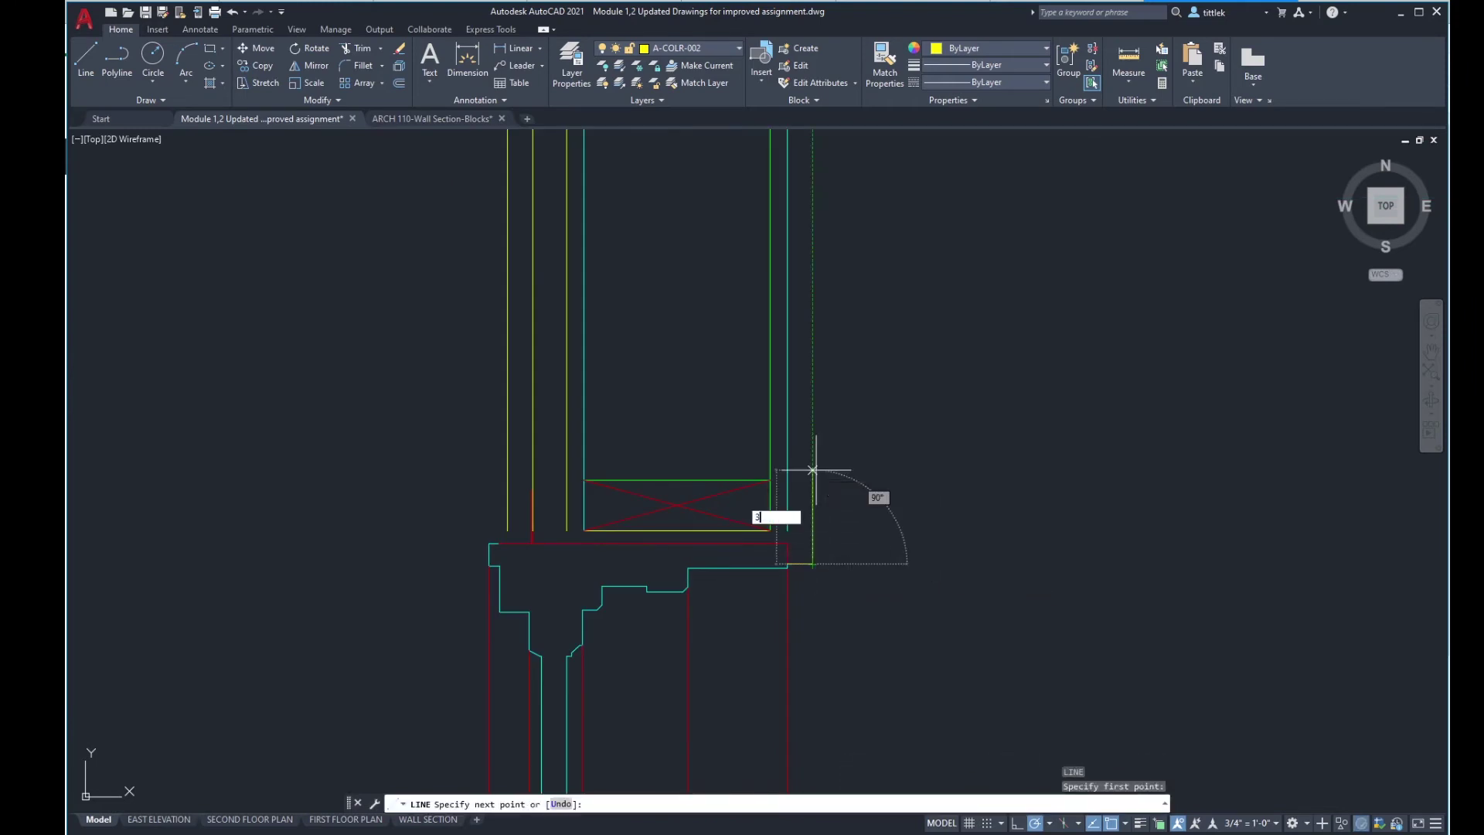
pyautogui.write('.5')
pyautogui.press('Return')
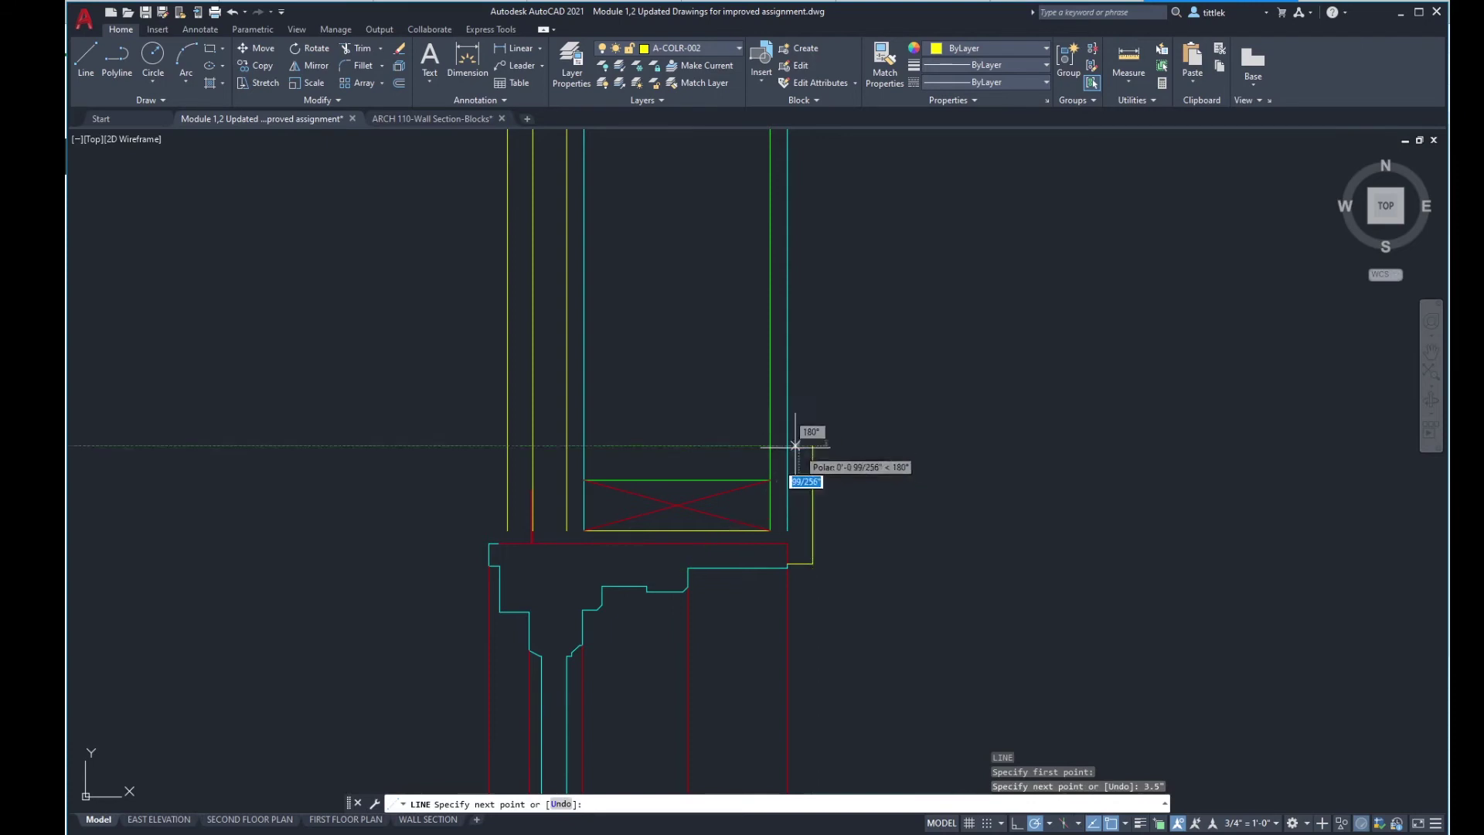
pyautogui.click(788, 446)
pyautogui.press('Return')
pyautogui.click(786, 523)
pyautogui.click(787, 529)
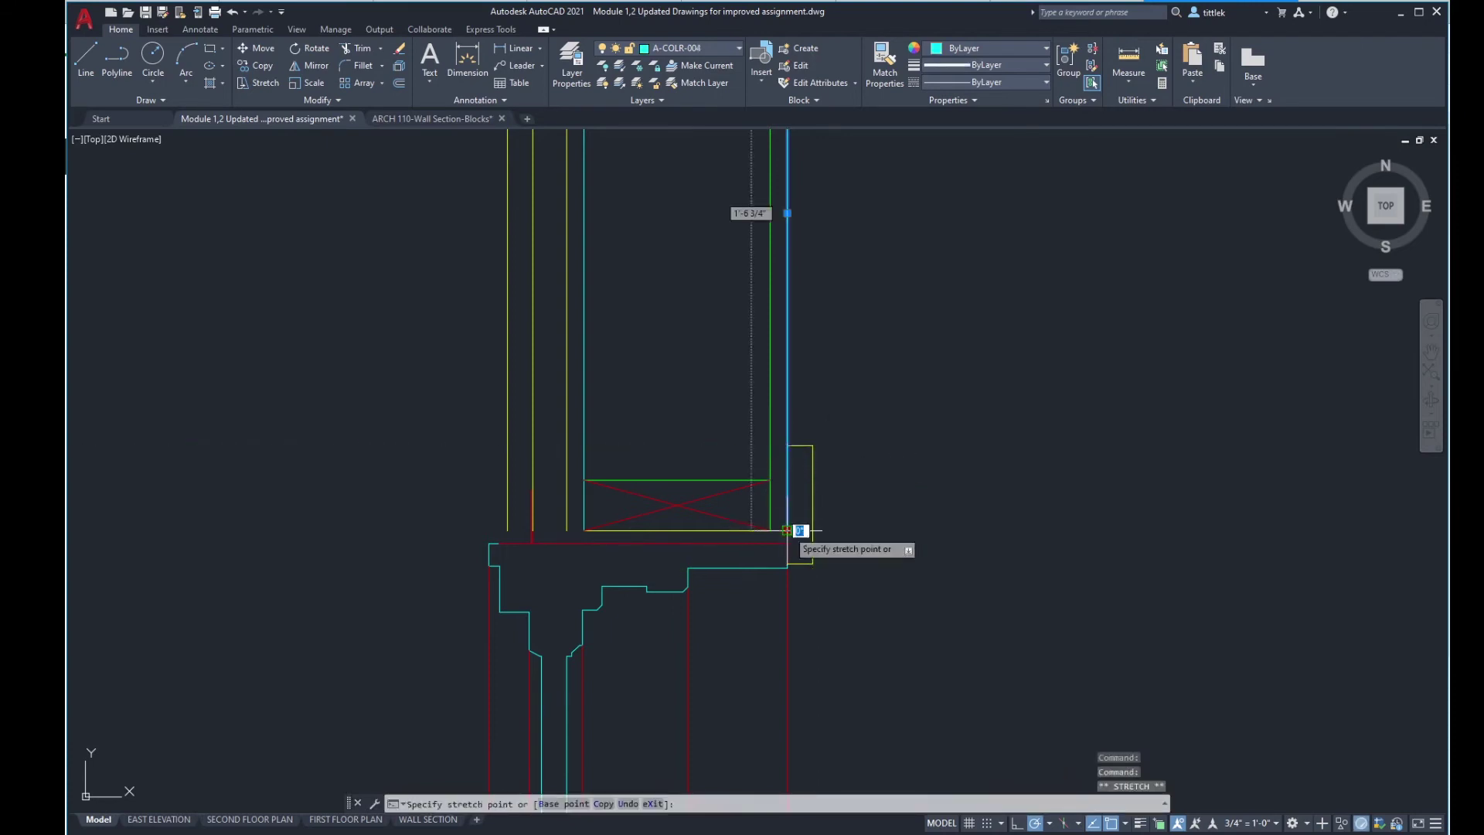
pyautogui.click(796, 487)
pyautogui.press('Escape')
pyautogui.scroll(2, 797, 490)
# Step: Add a short yellow segment beside the sill box
pyautogui.press('l')
pyautogui.press('Return')
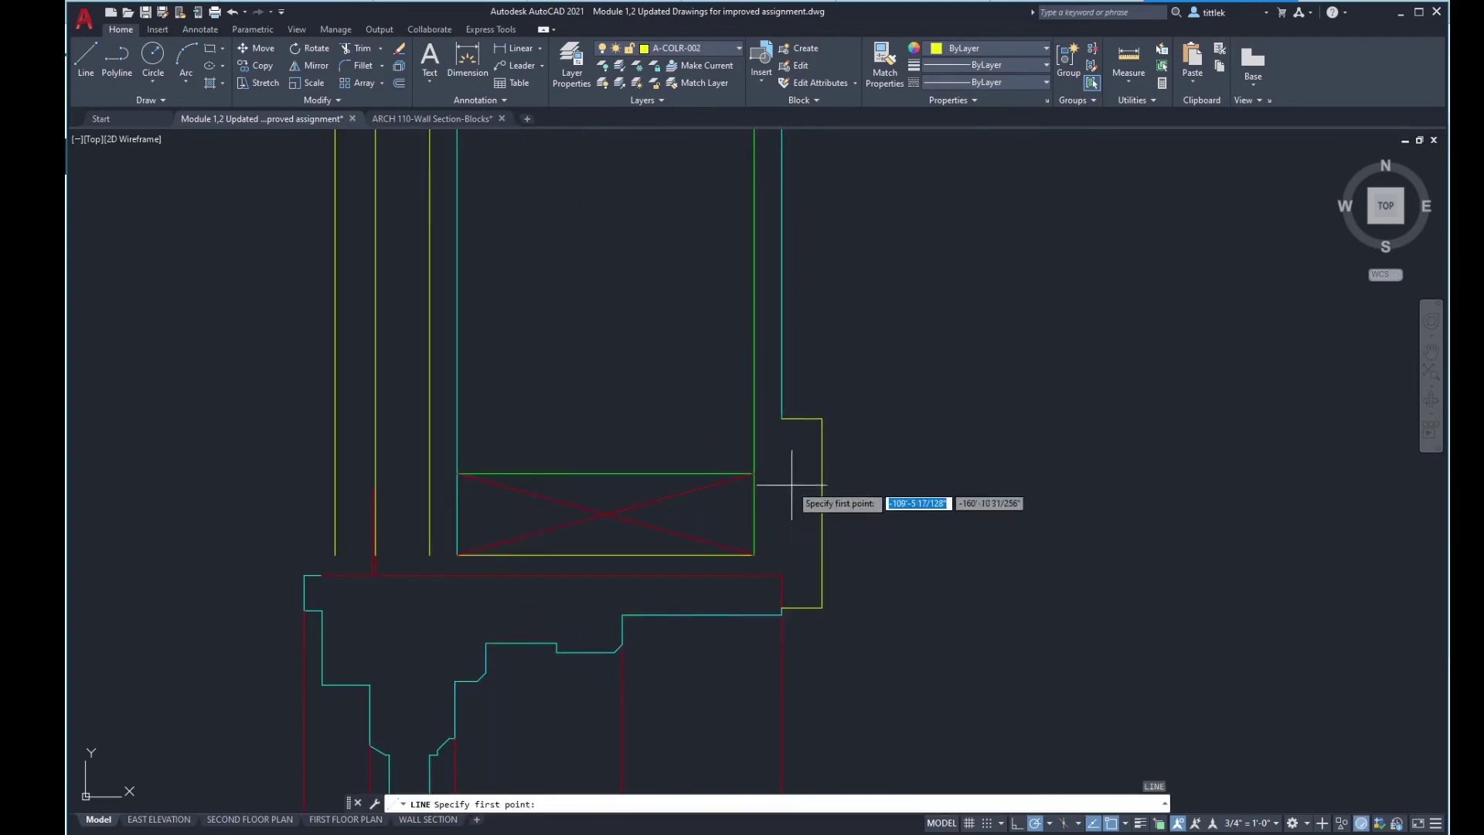
pyautogui.click(782, 575)
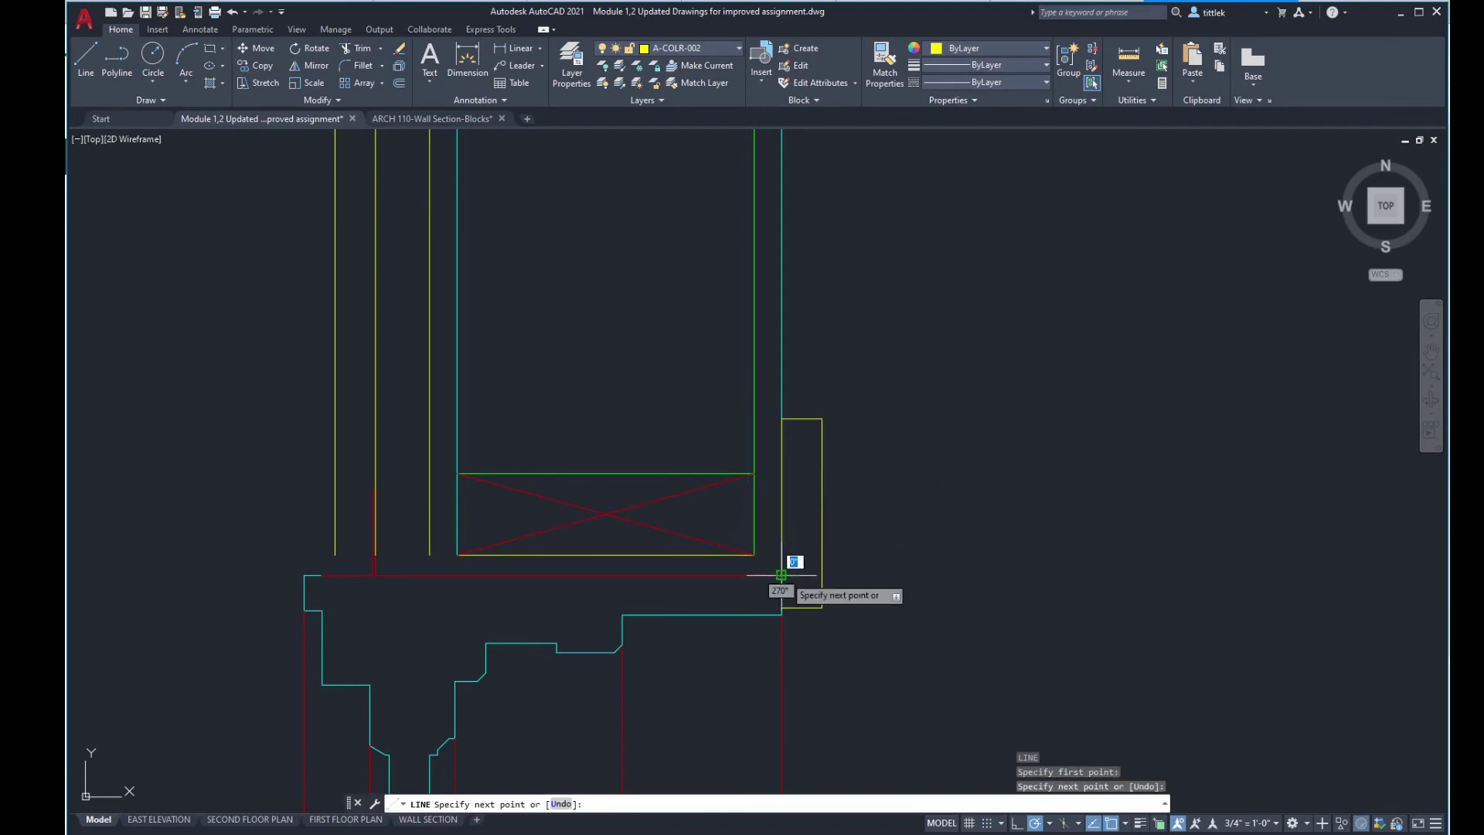
pyautogui.press('Escape')
pyautogui.press('Return')
pyautogui.click(781, 555)
pyautogui.click(754, 555)
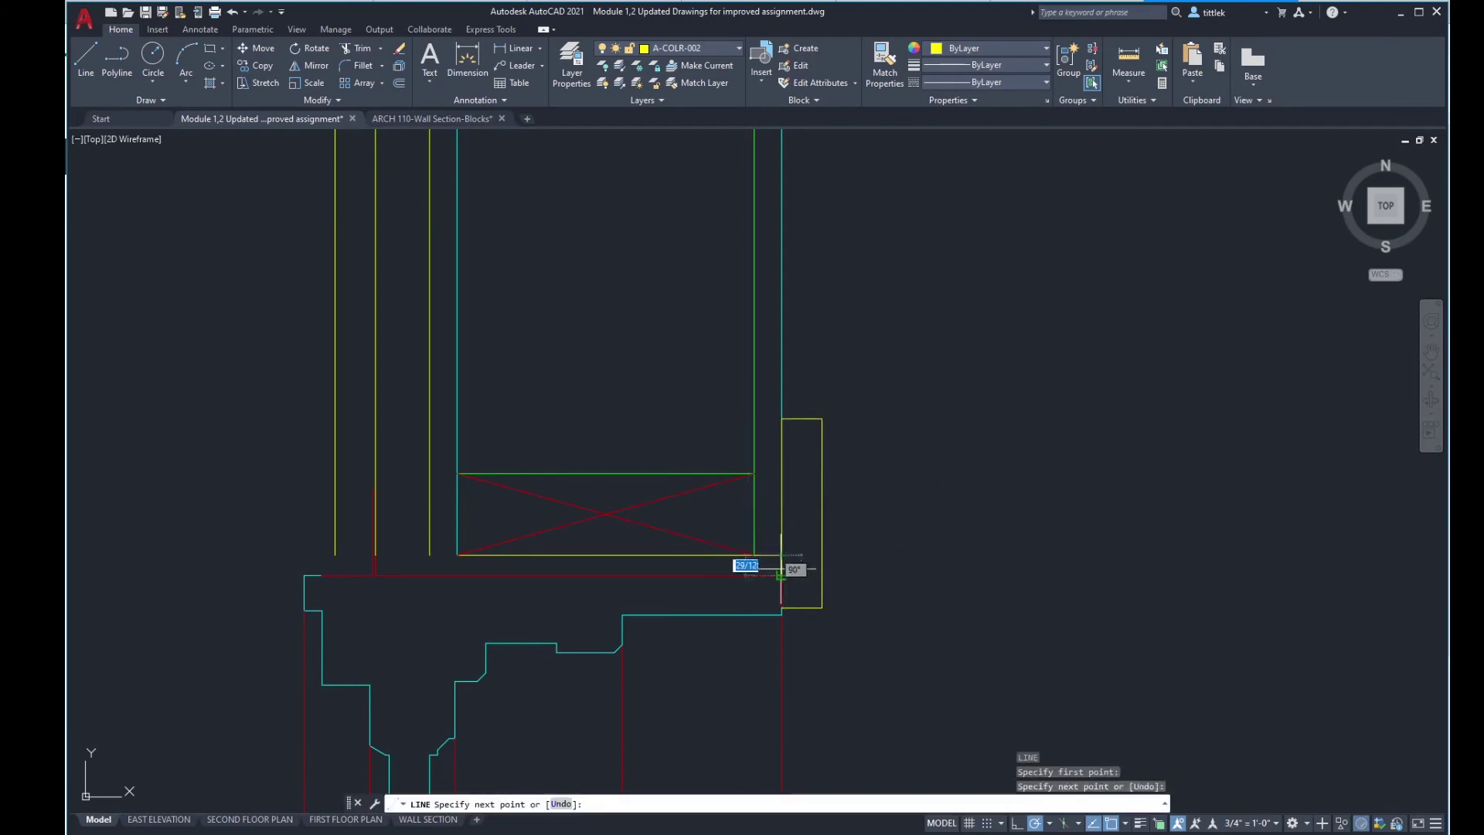
pyautogui.press('Return')
pyautogui.moveTo(446, 562); pyautogui.dragTo(669, 547, button='middle')
pyautogui.scroll(2, 640, 533)
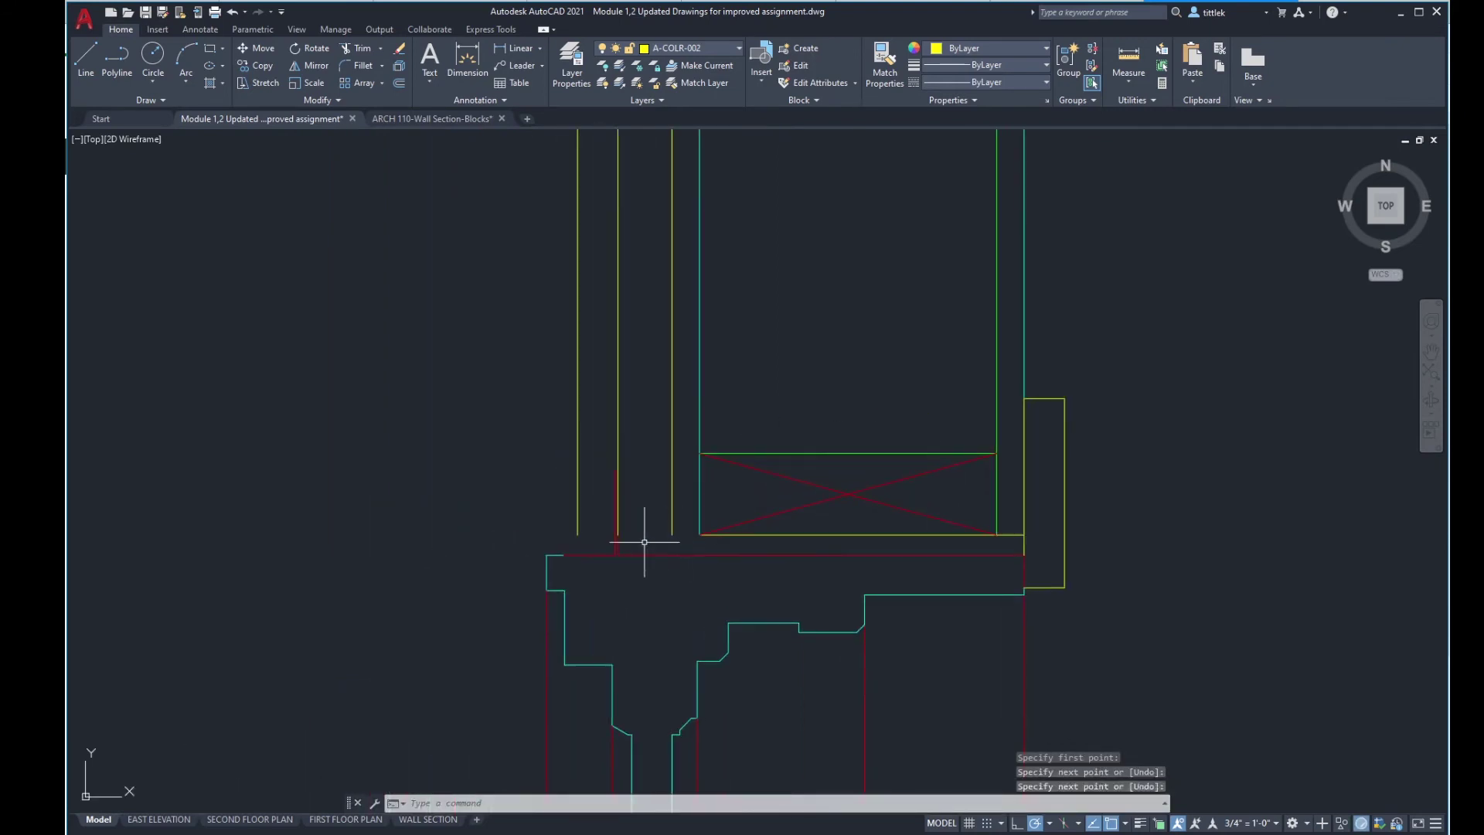
# Step: Draw the yellow sill line and a sloped line from the red sill corner to the wall end
pyautogui.press('Return')
pyautogui.click(731, 532)
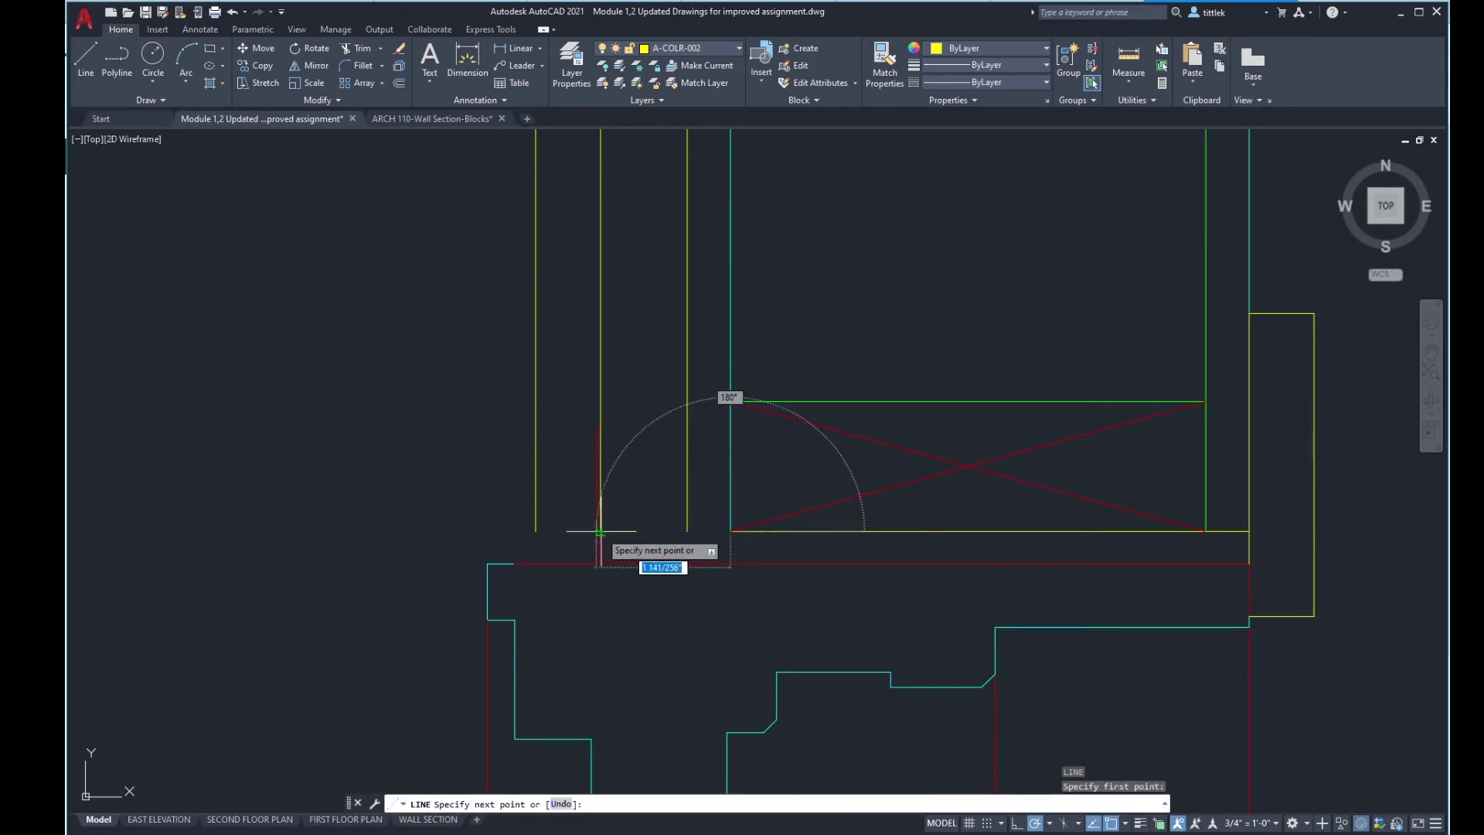
pyautogui.click(601, 532)
pyautogui.press('Return')
pyautogui.press('Return')
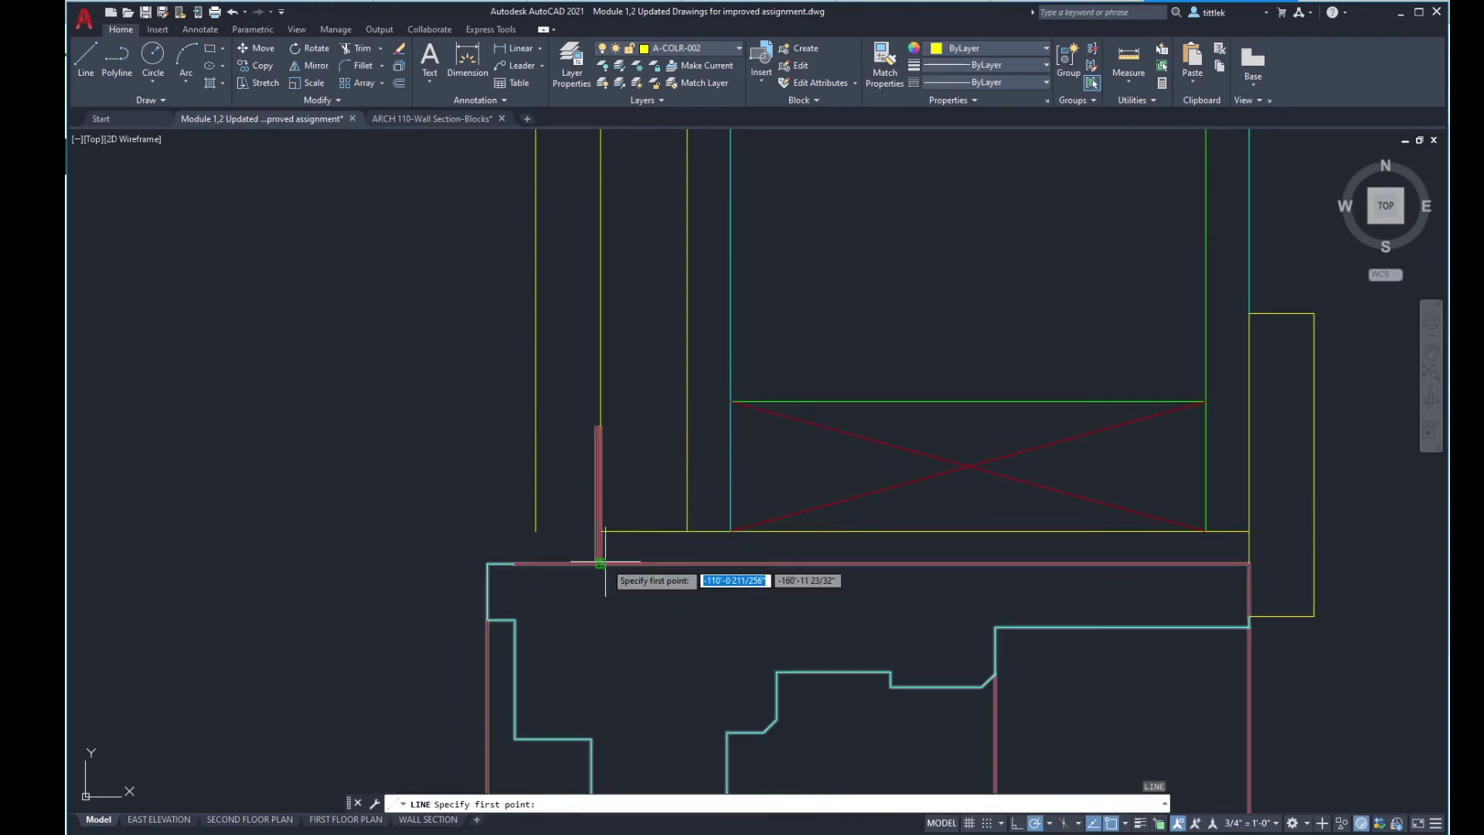
pyautogui.click(601, 564)
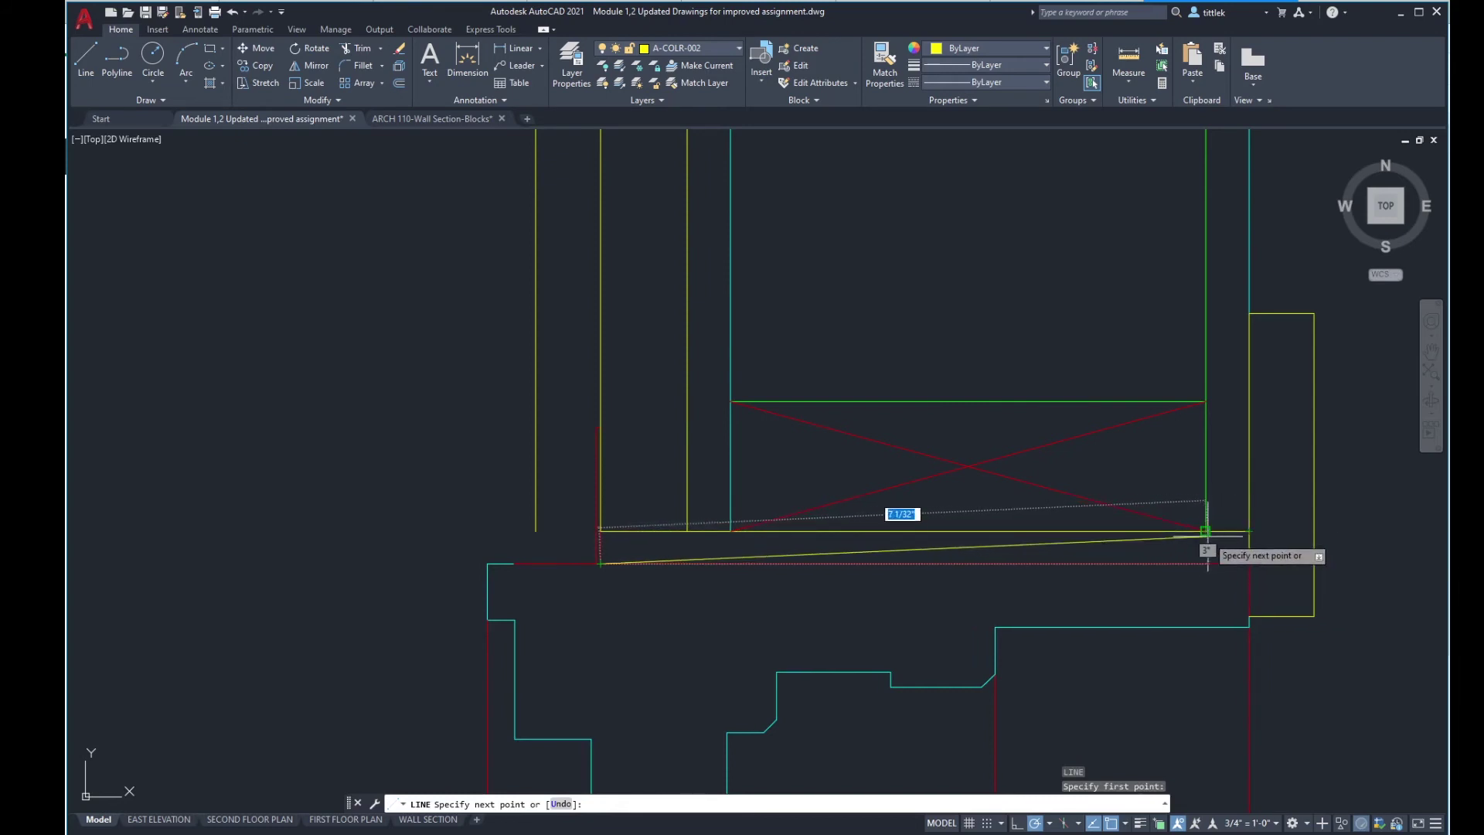
pyautogui.click(1205, 531)
pyautogui.press('Return')
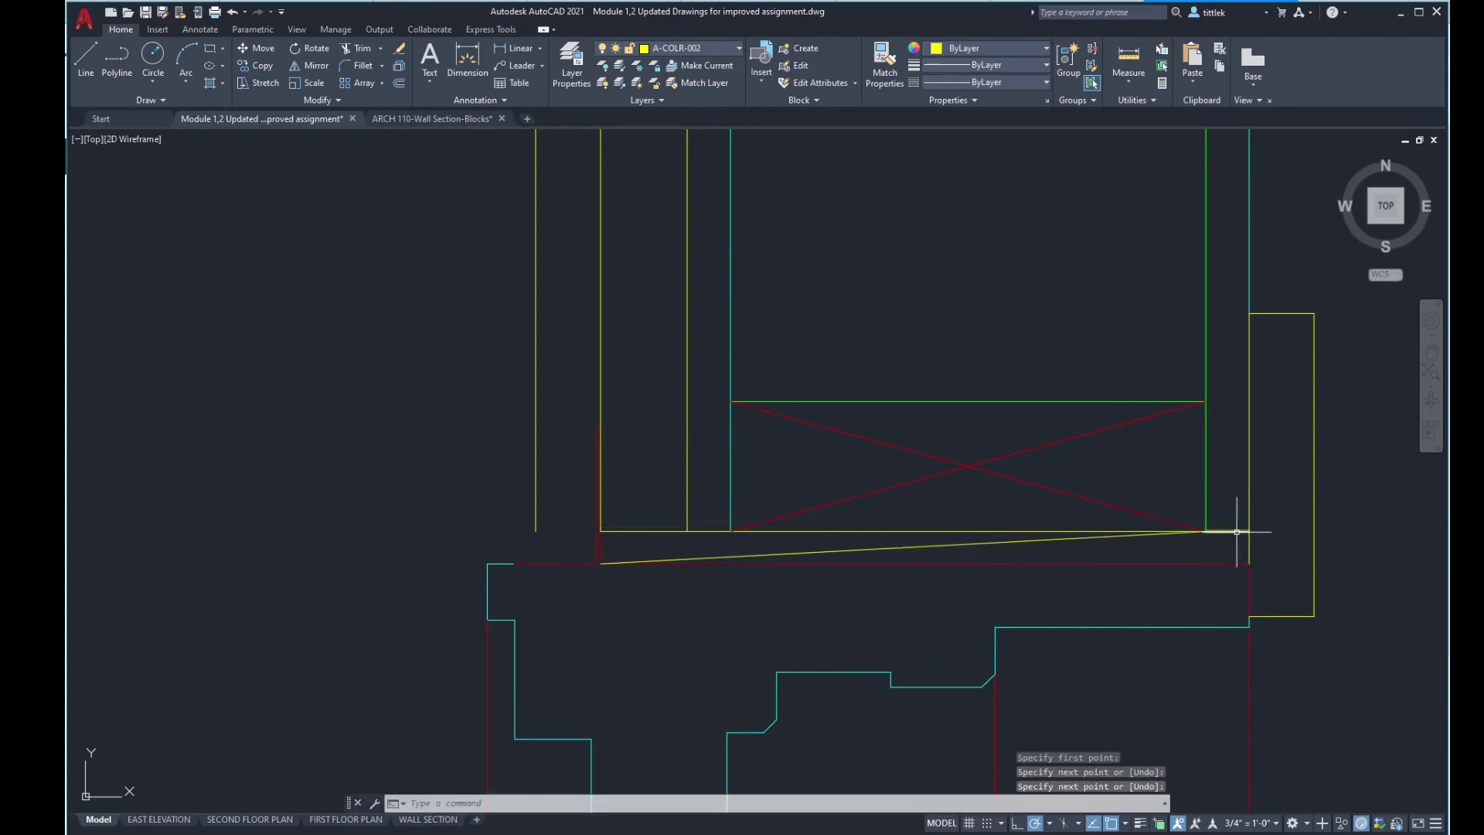
# Step: Delete the stray short horizontal line near the wall end
pyautogui.click(1236, 532)
pyautogui.press('Delete')
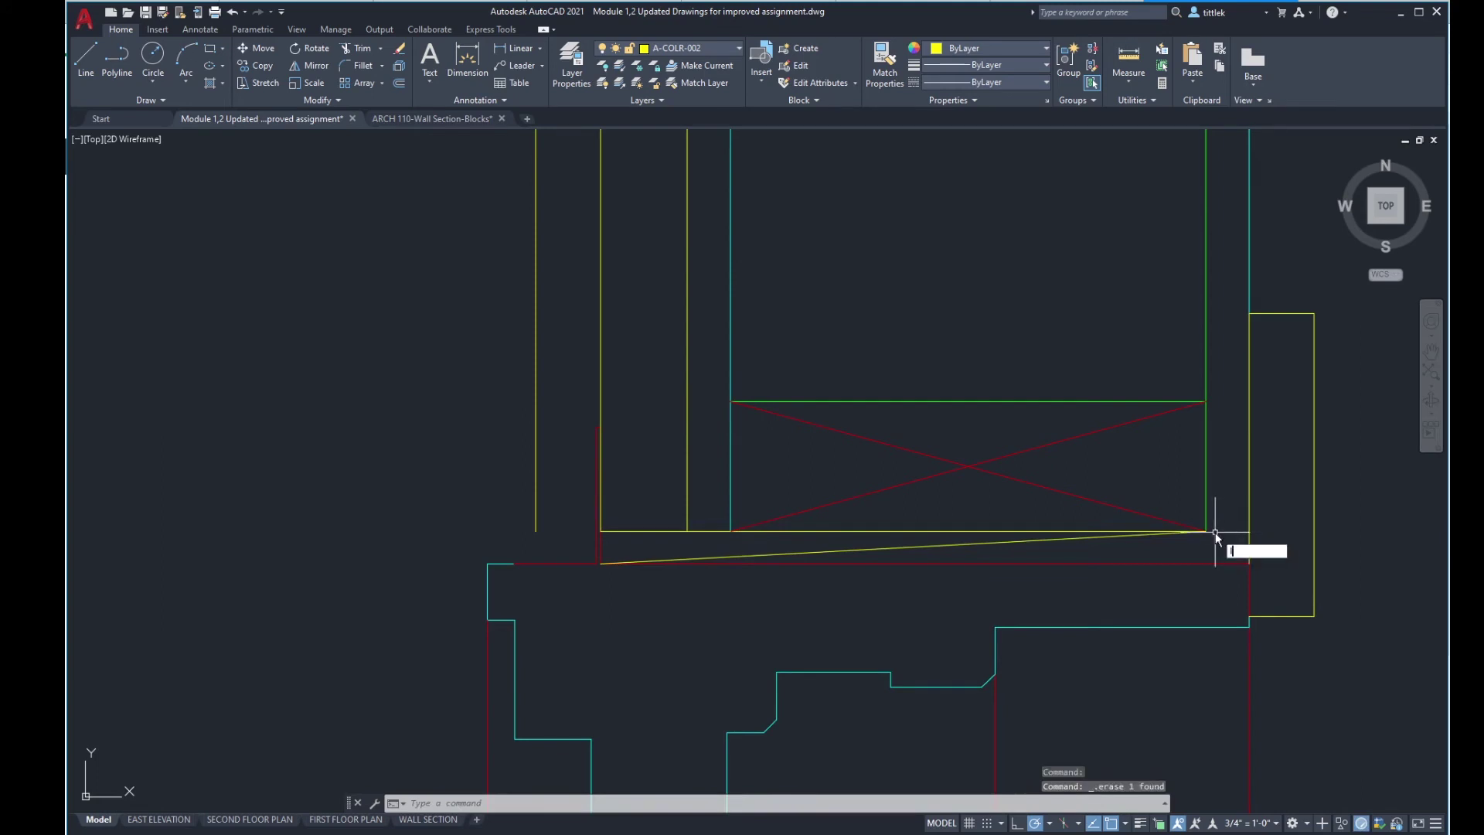
pyautogui.press('Return')
pyautogui.click(1206, 531)
pyautogui.click(1208, 546)
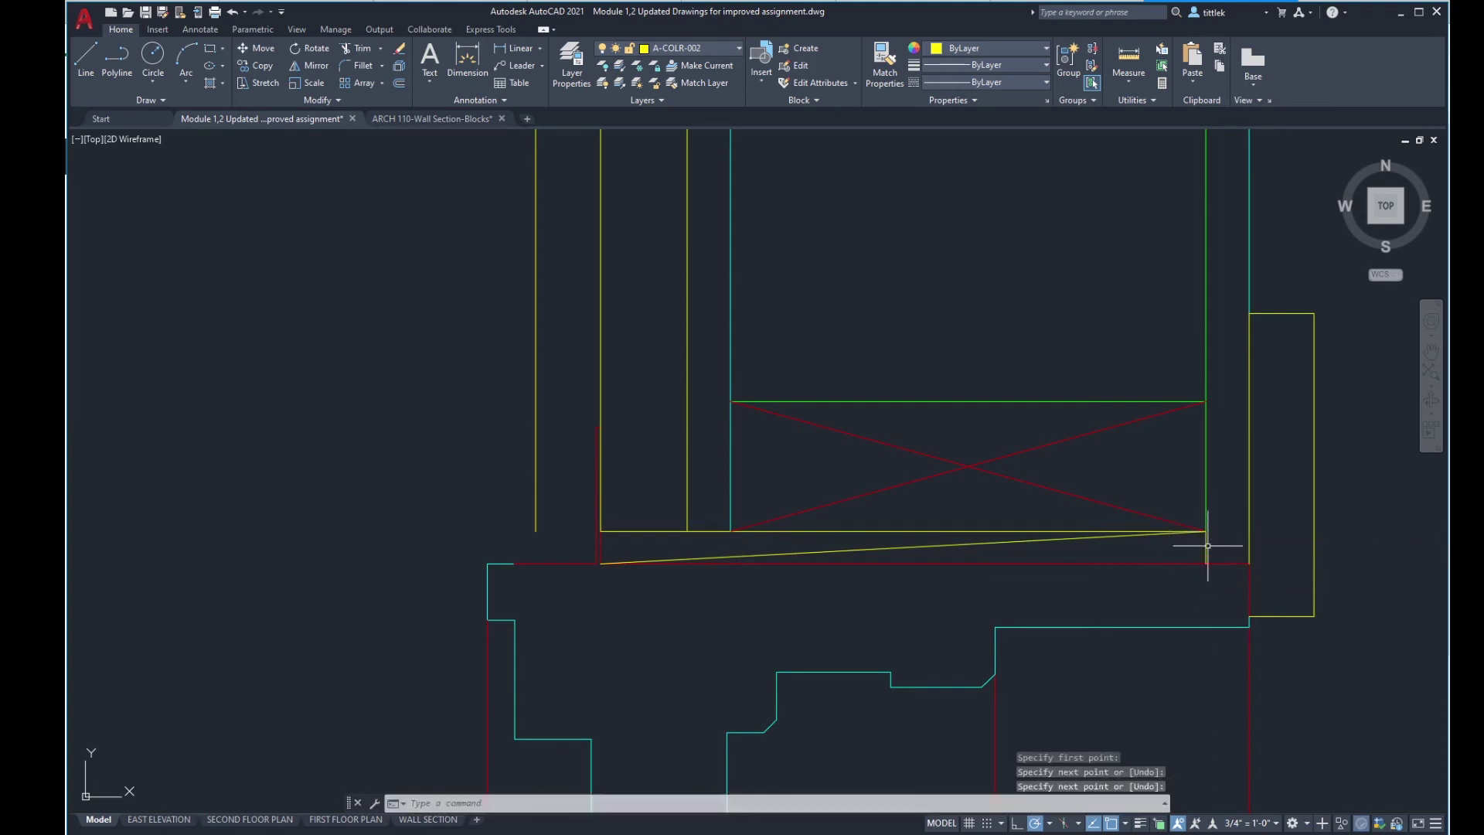
pyautogui.press('Return')
pyautogui.press('Return')
pyautogui.press('Escape')
pyautogui.press('Escape')
# Step: Grab the cyan wall line's bottom endpoint grip to reposition it
pyautogui.scroll(-5, 937, 530)
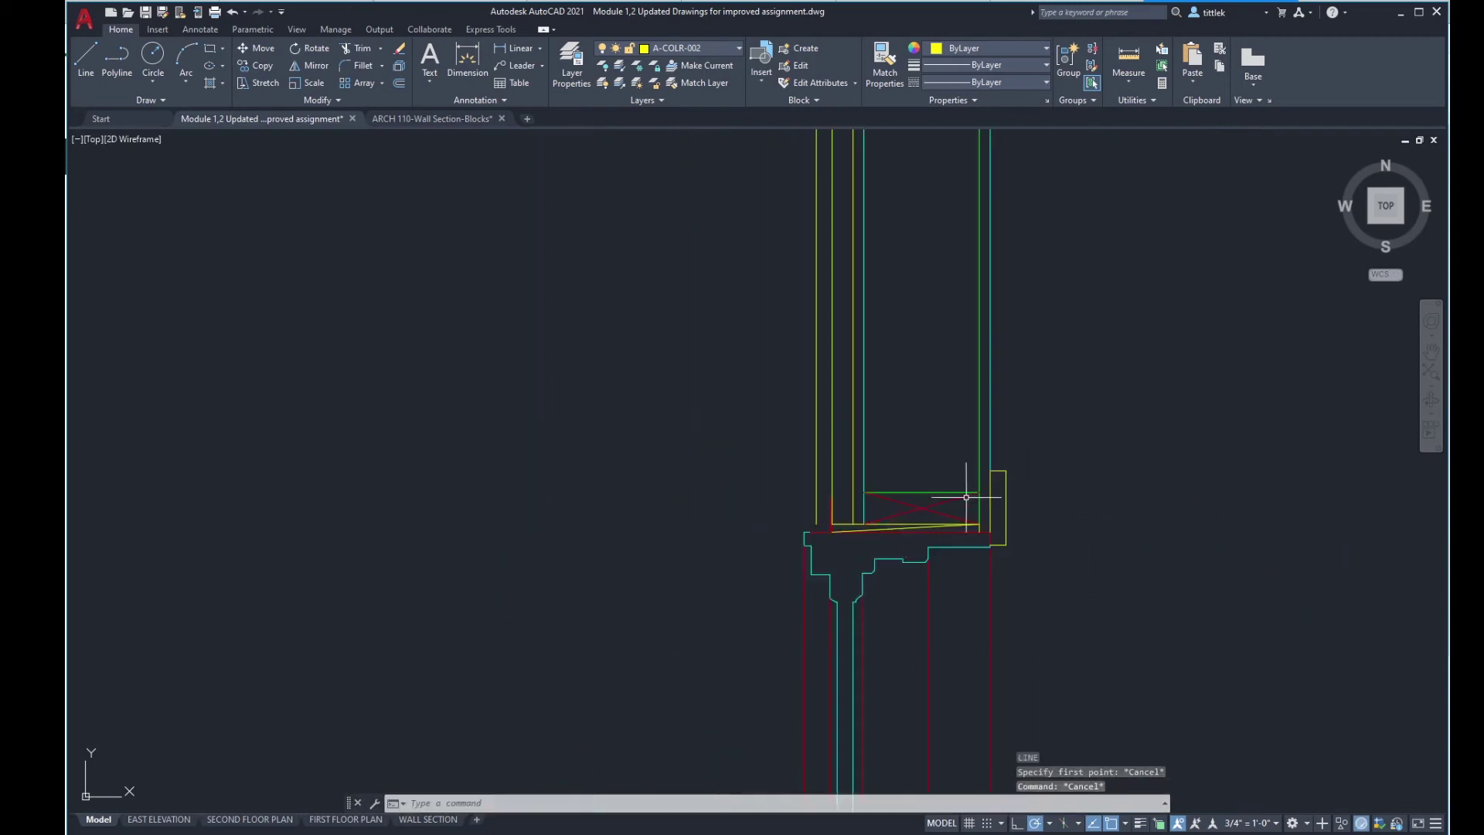
pyautogui.scroll(2, 966, 498)
pyautogui.click(887, 575)
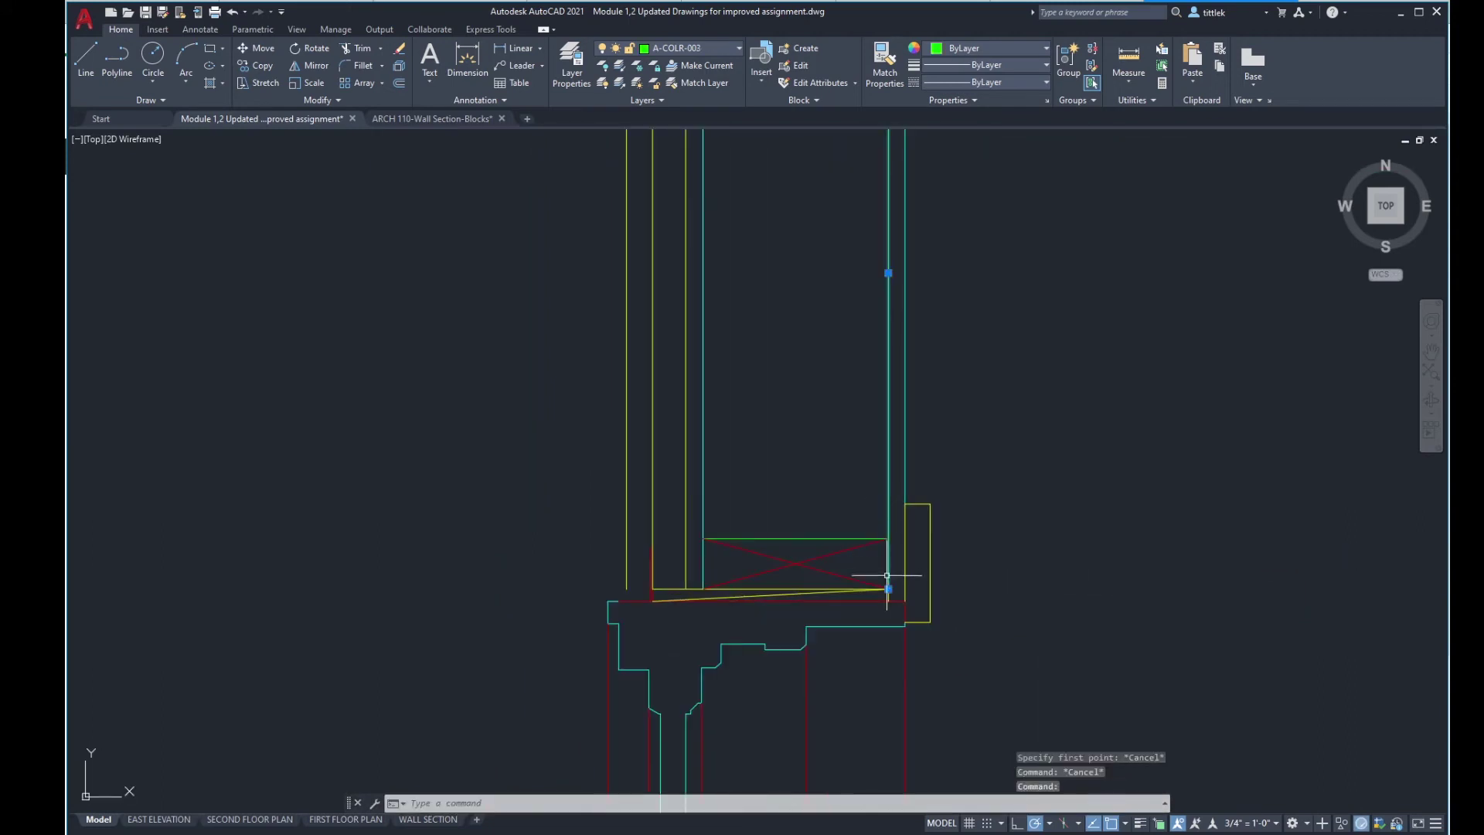
pyautogui.click(888, 589)
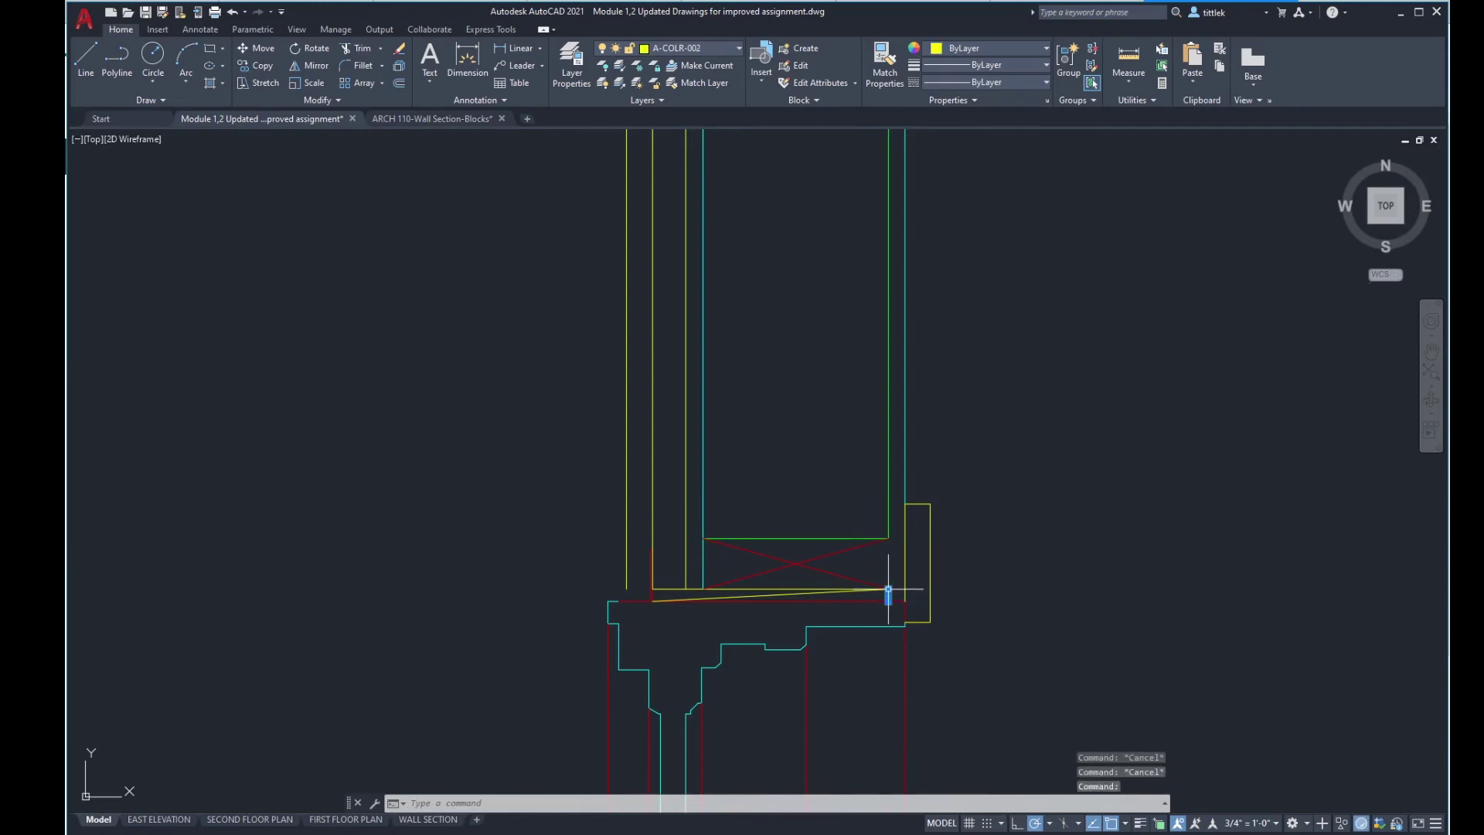
pyautogui.click(888, 589)
pyautogui.scroll(-2, 866, 539)
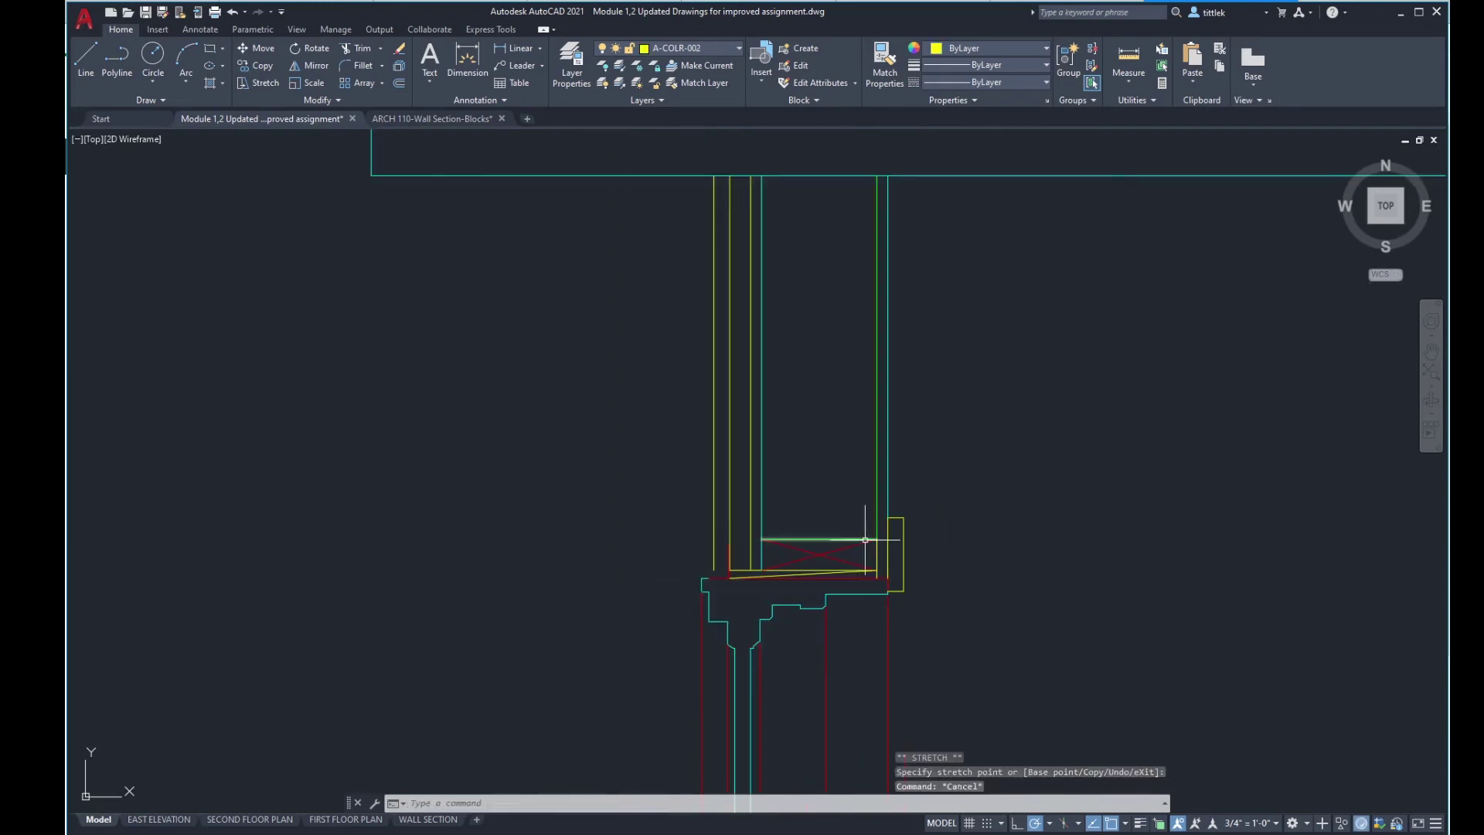
pyautogui.scroll(4, 889, 543)
# Step: Match the sill trim rectangle's properties to the cyan siding line
pyautogui.click(881, 69)
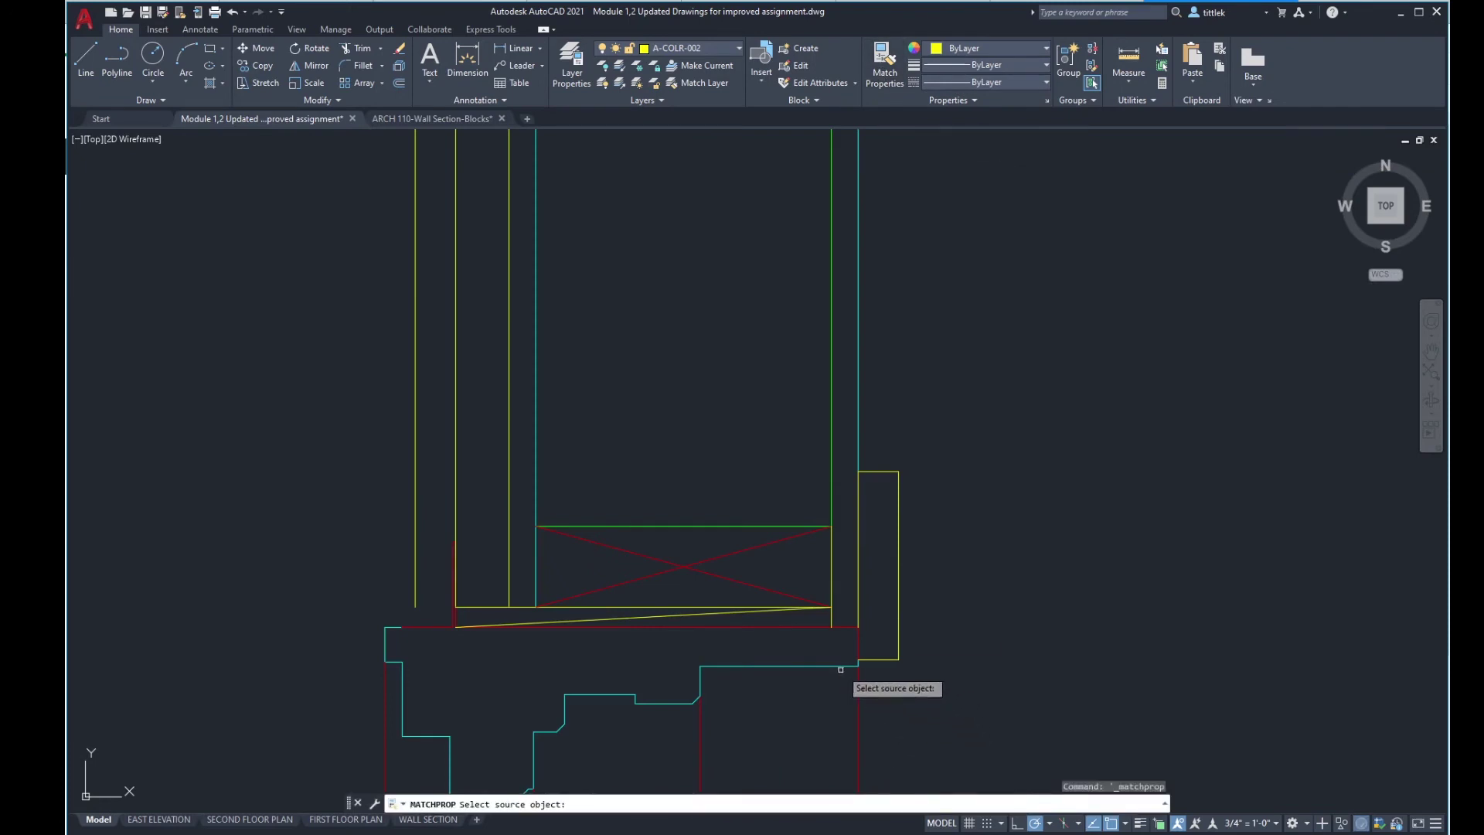
pyautogui.click(859, 418)
pyautogui.click(934, 684)
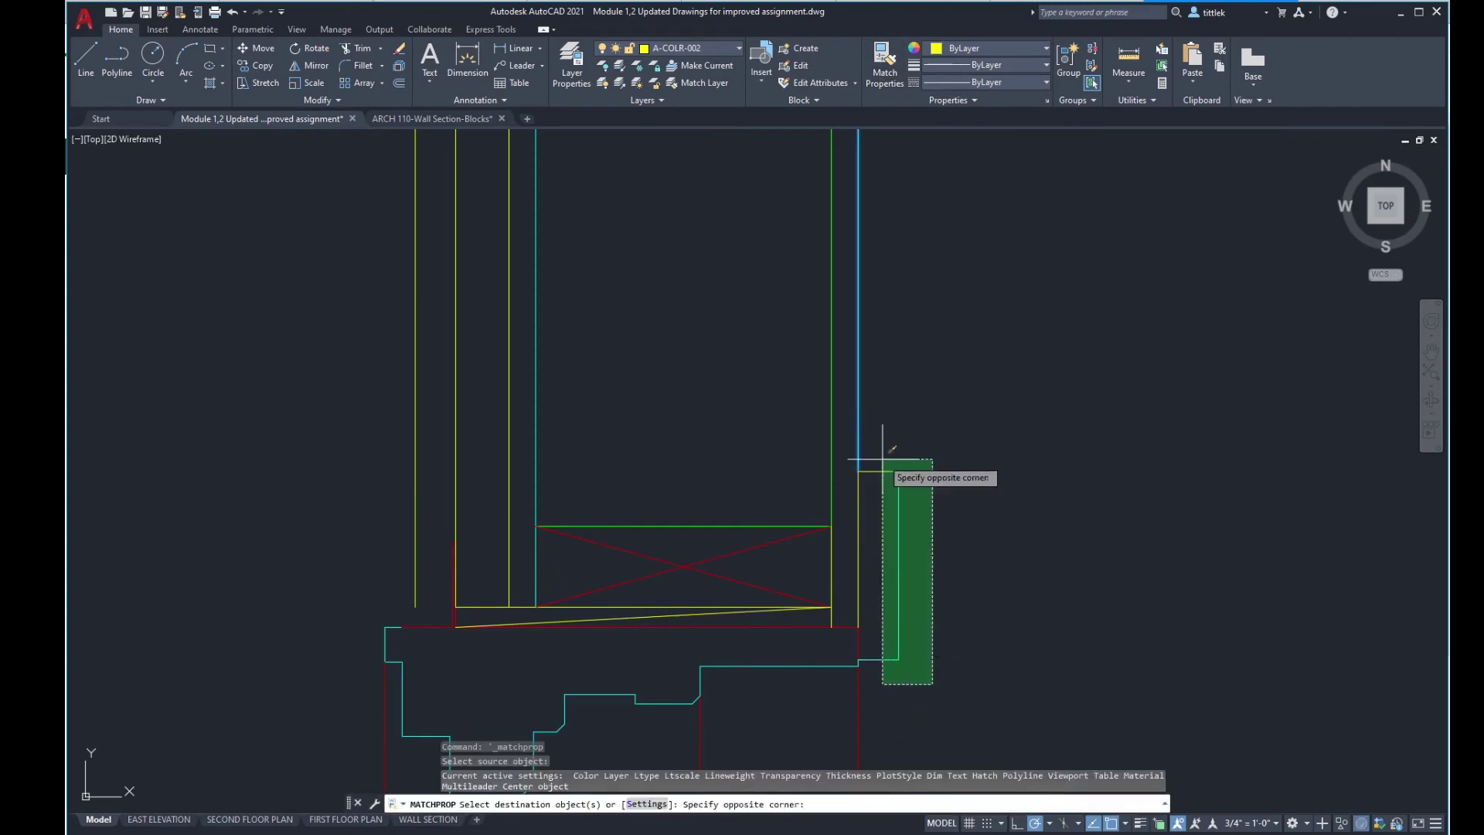
pyautogui.click(846, 408)
pyautogui.press('Return')
pyautogui.scroll(-2, 933, 566)
pyautogui.scroll(-2, 934, 567)
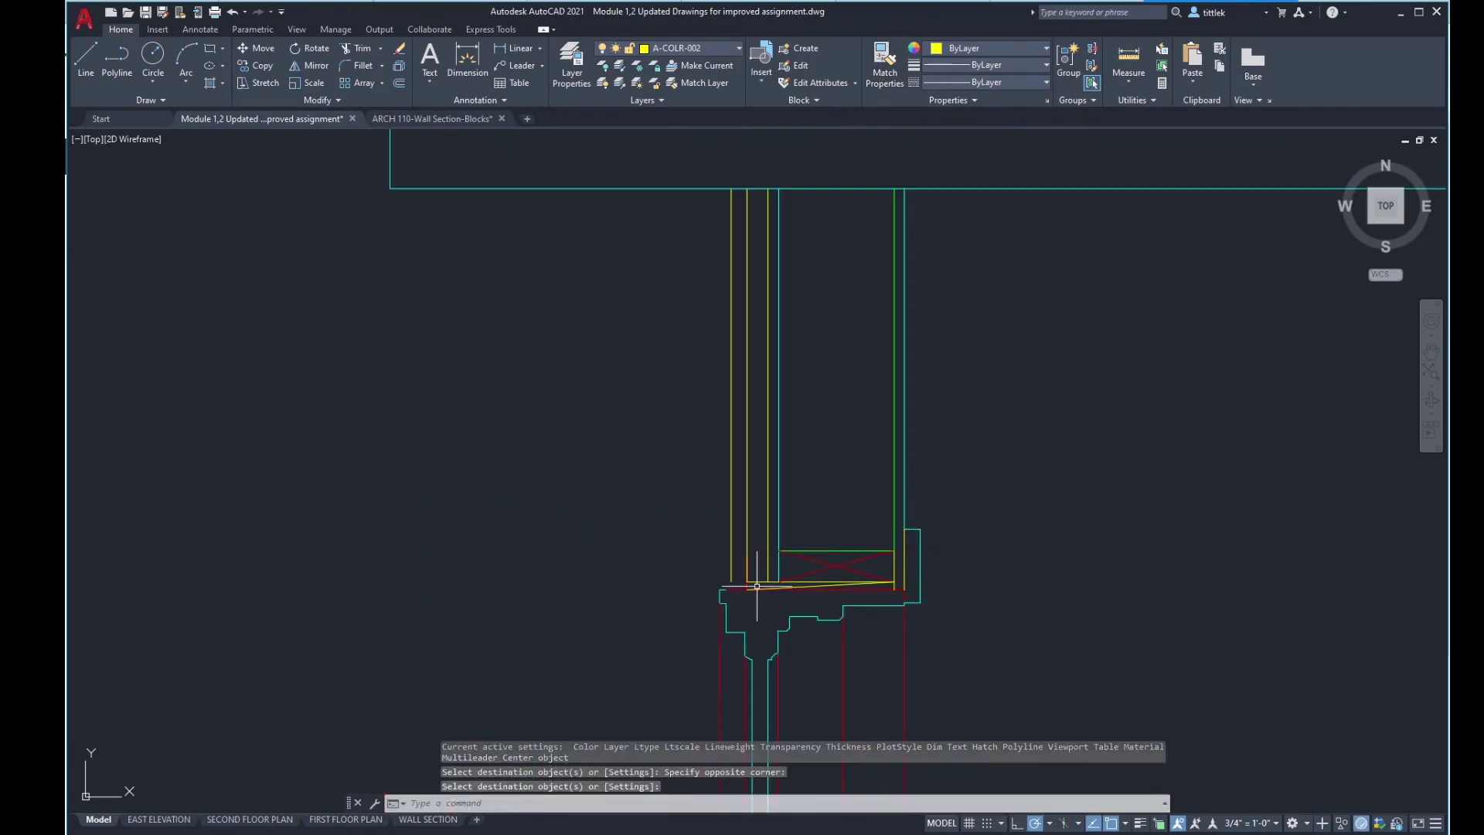
pyautogui.moveTo(757, 586); pyautogui.dragTo(834, 431, button='middle')
pyautogui.scroll(-3, 719, 507)
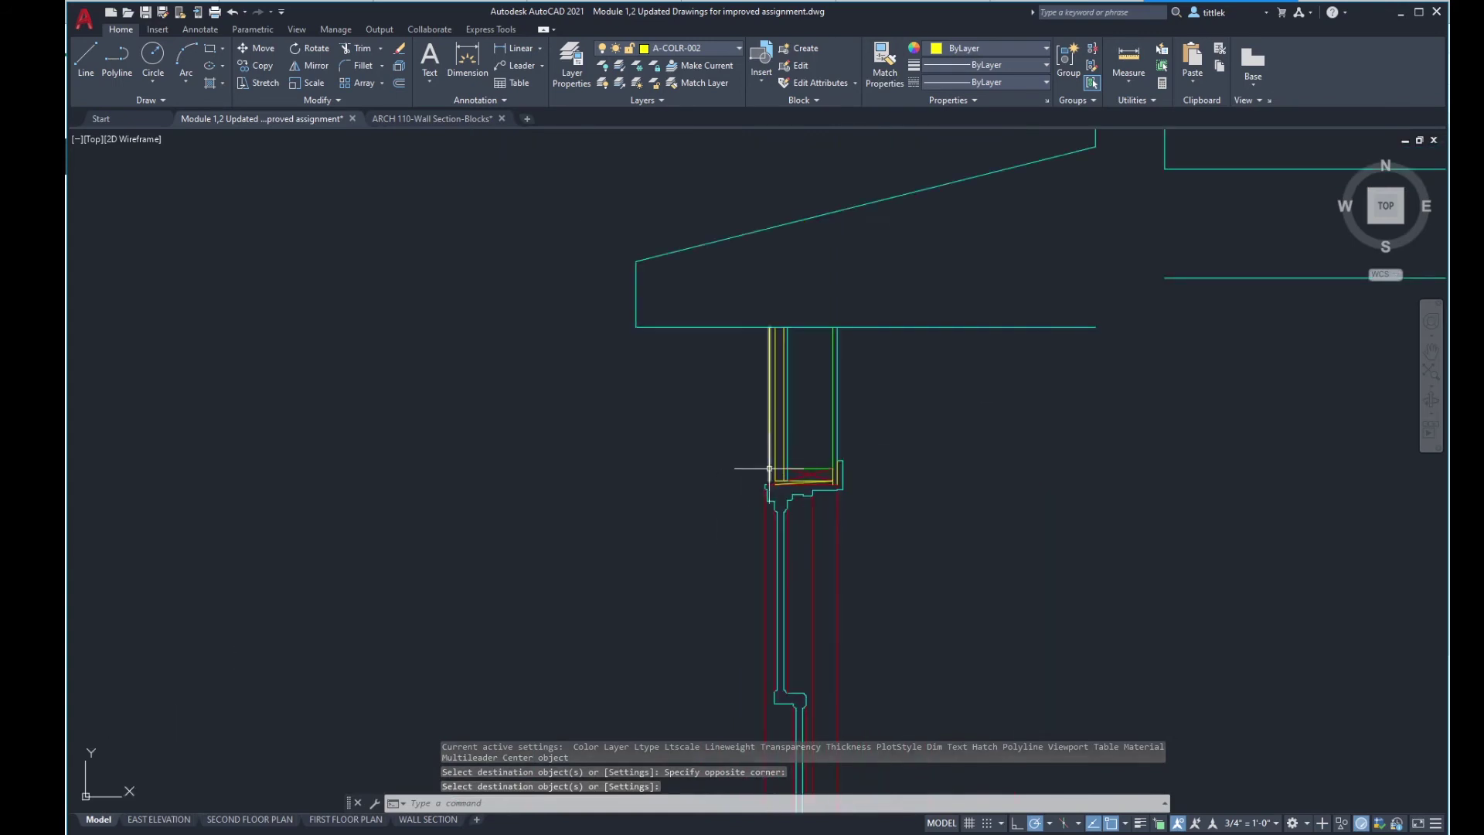
pyautogui.scroll(4, 806, 458)
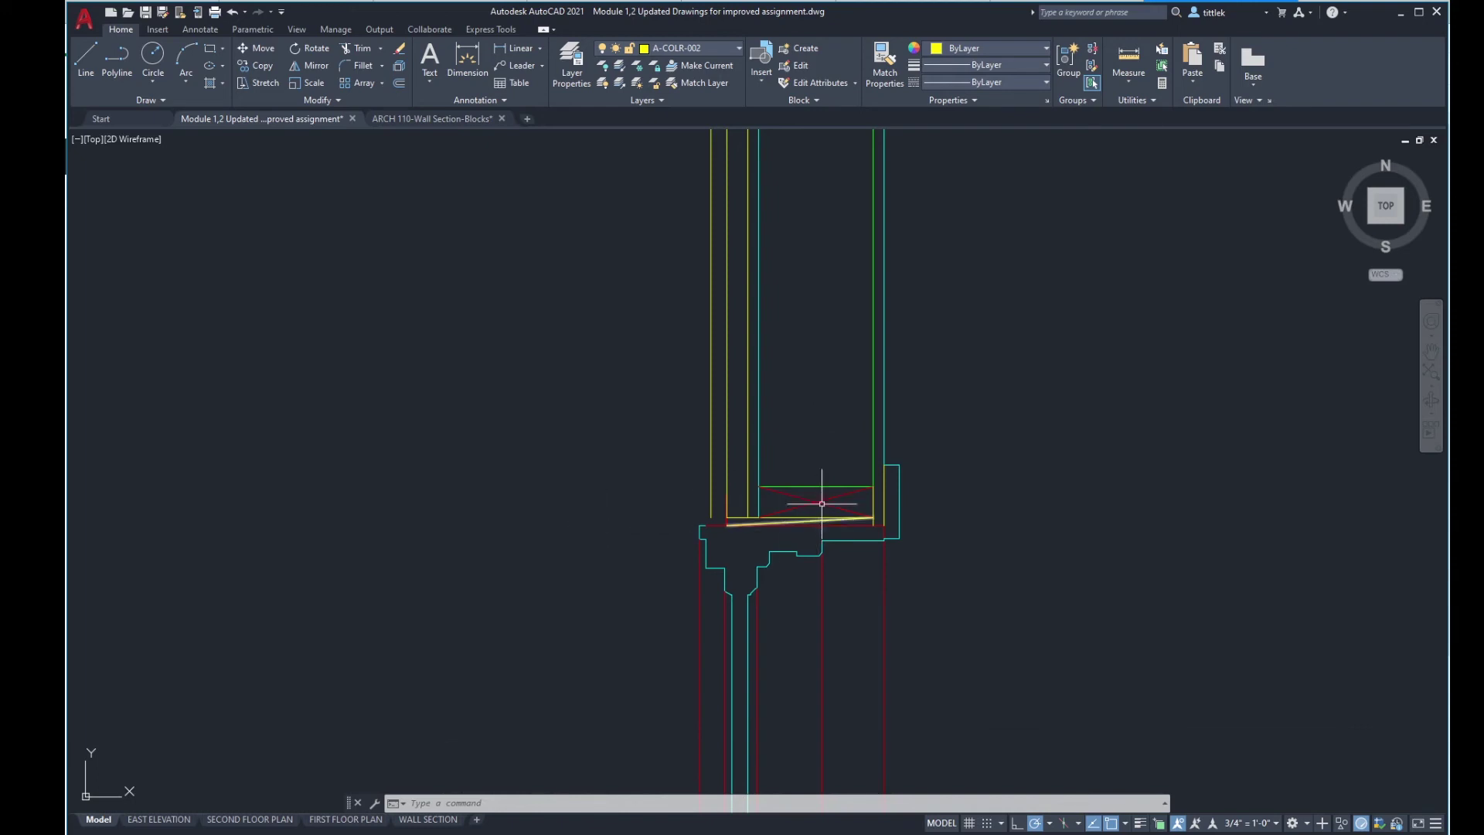
pyautogui.scroll(-2, 792, 484)
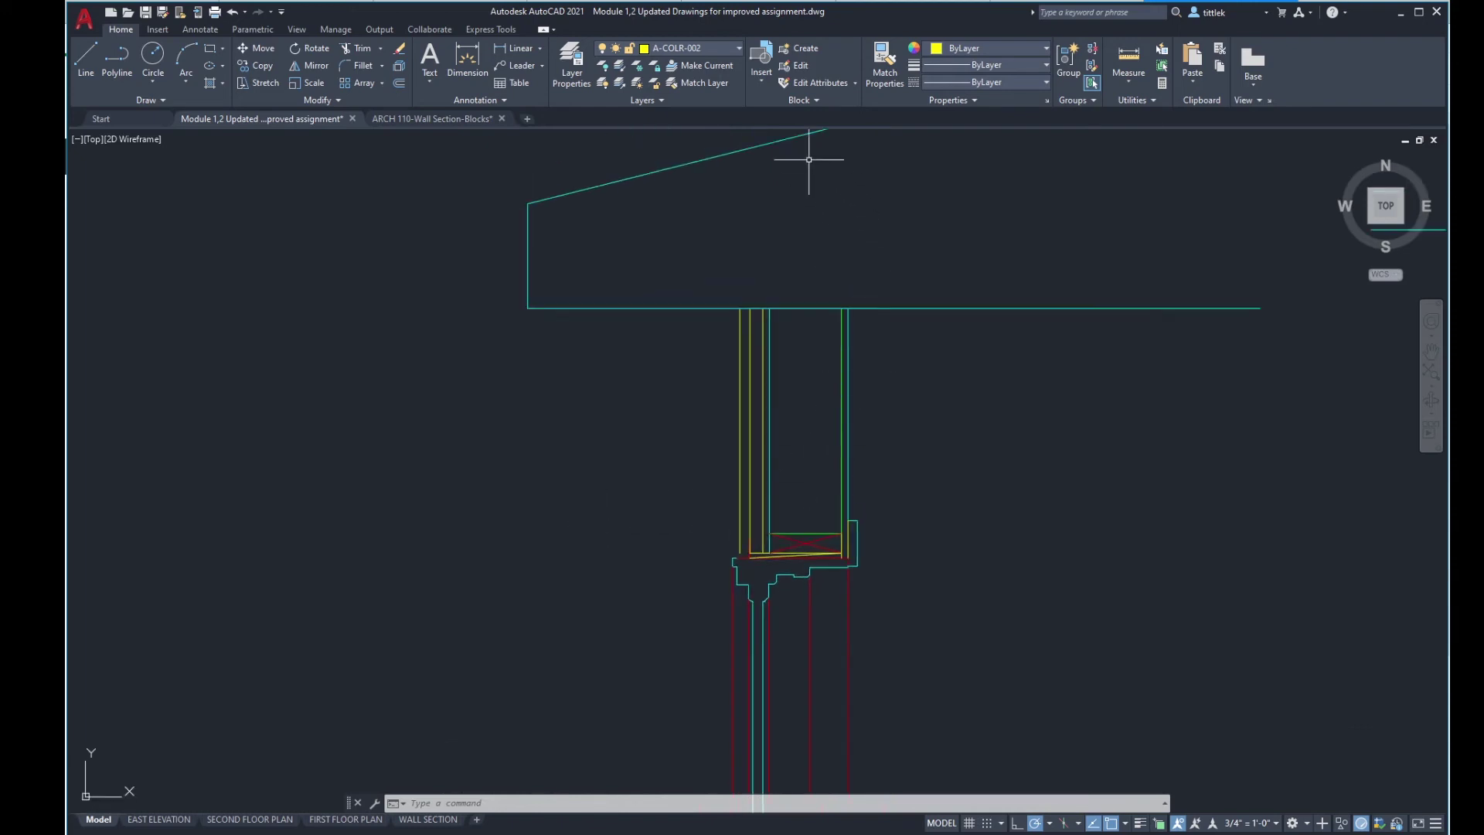
pyautogui.scroll(2, 819, 509)
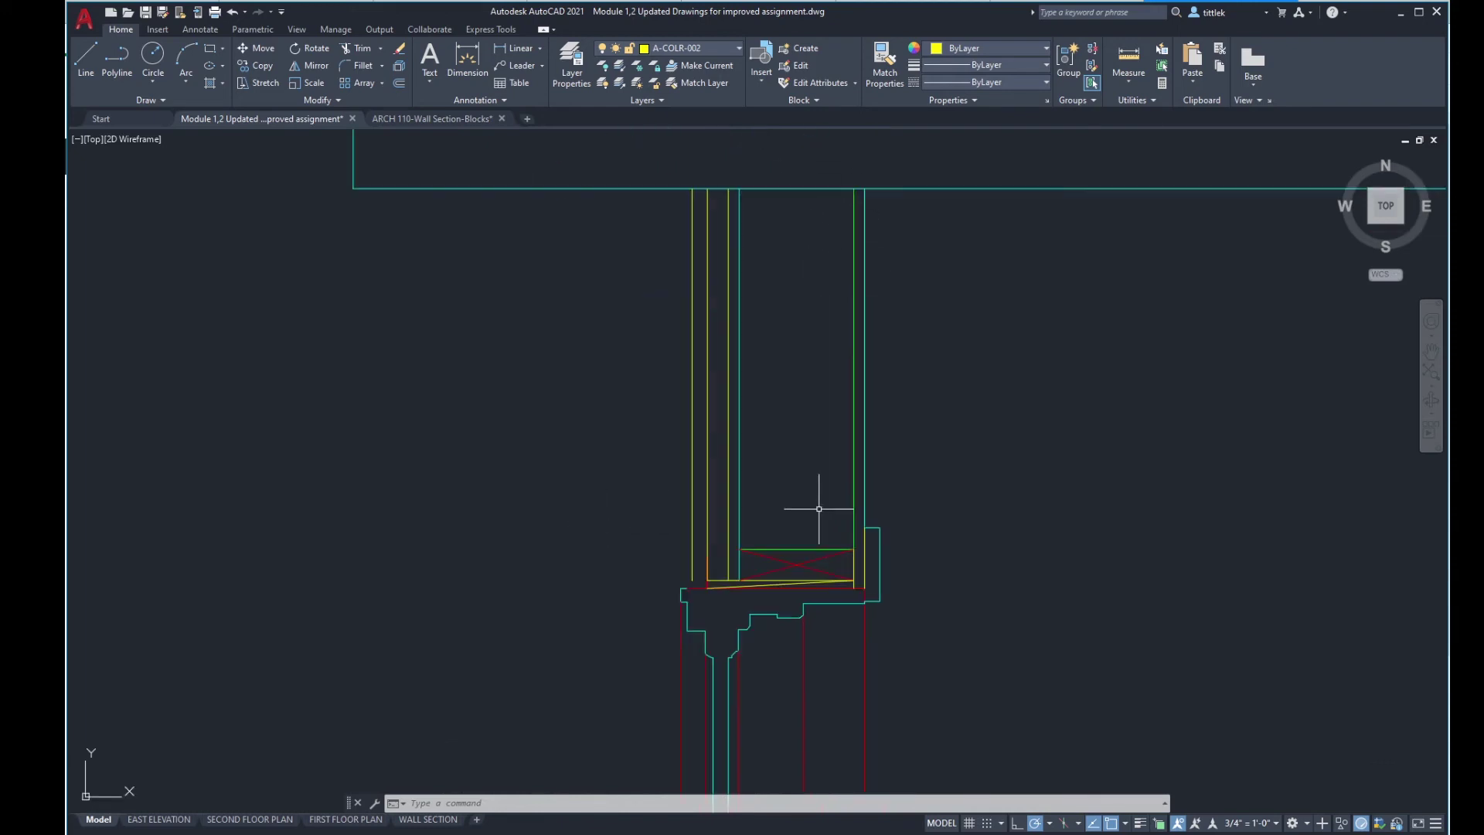
# Step: Make a trial 1/2" offset of the green framing line, then delete the unwanted copy
pyautogui.press('Return')
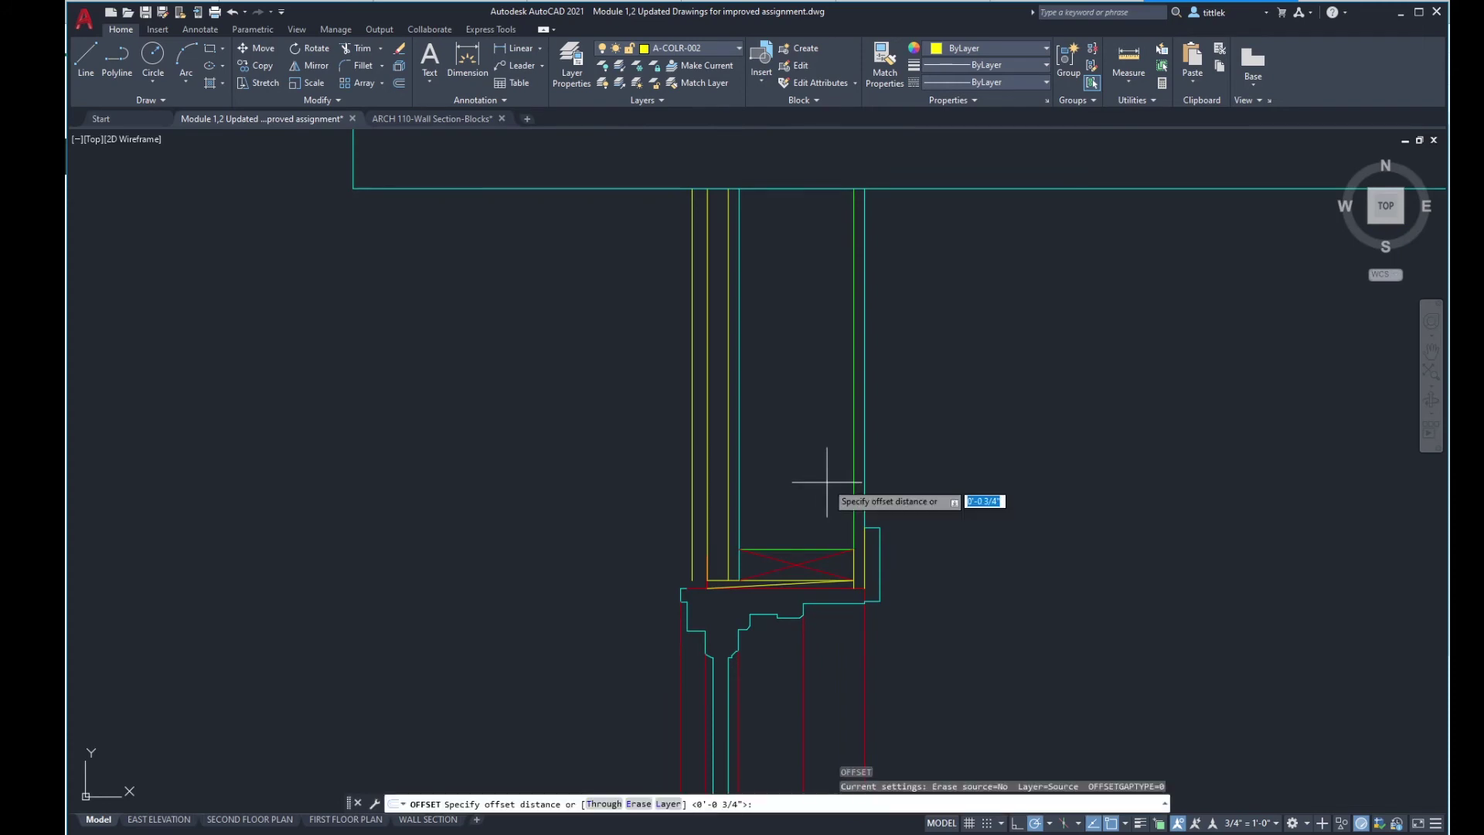
pyautogui.write('1/2"')
pyautogui.press('Return')
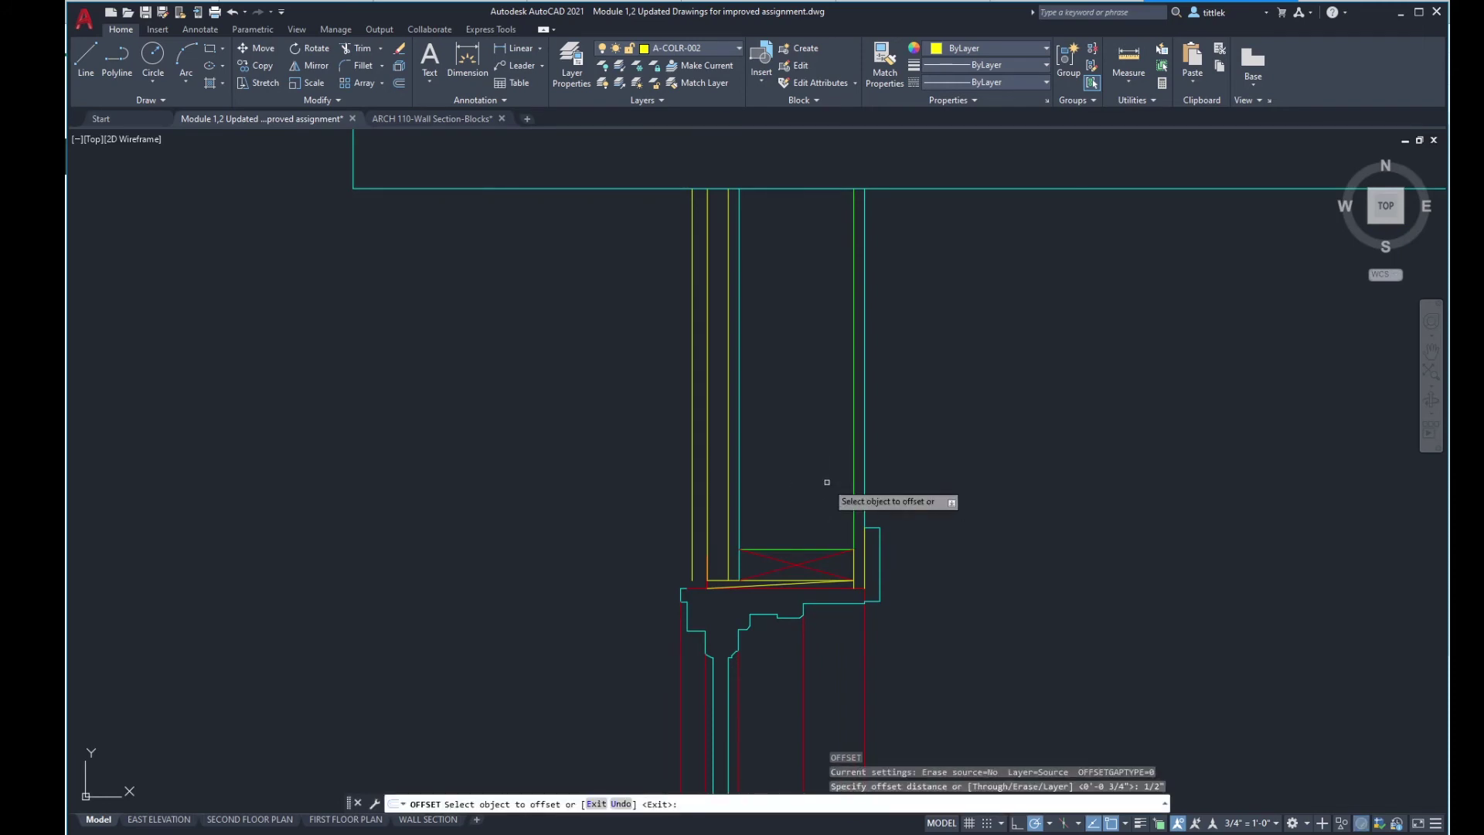
pyautogui.scroll(4, 807, 528)
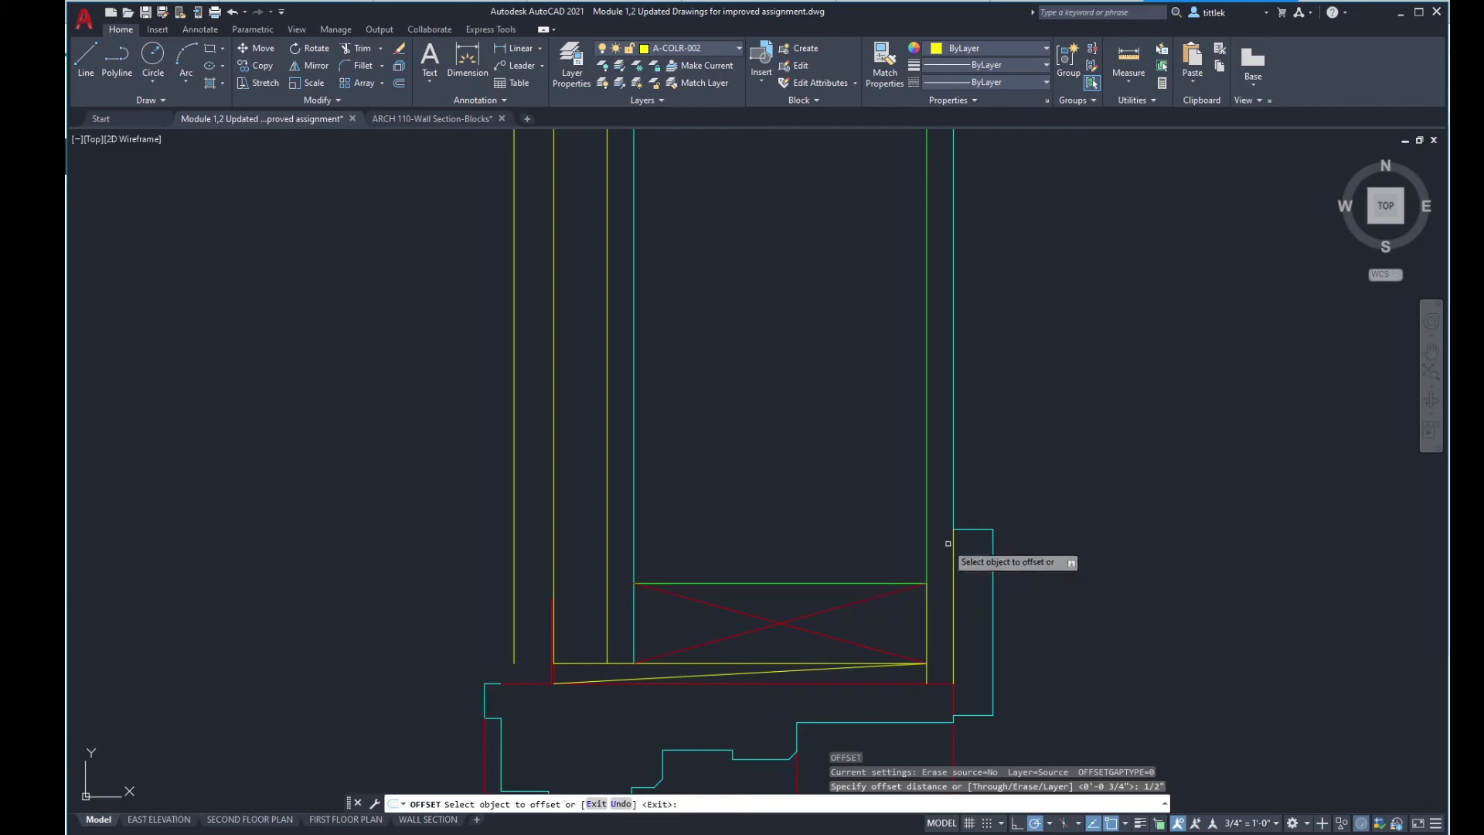
pyautogui.click(927, 516)
pyautogui.click(873, 525)
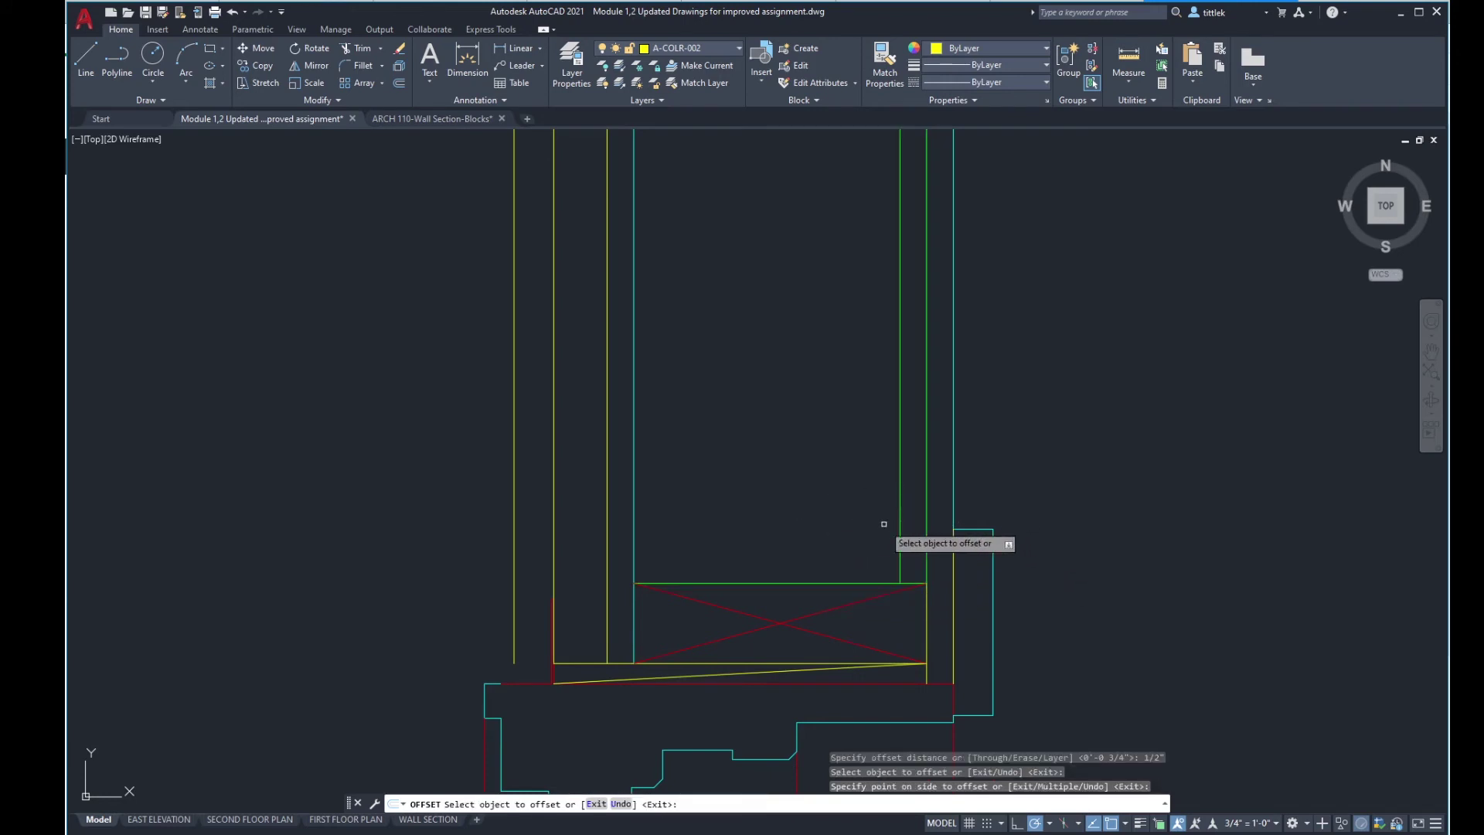
pyautogui.press('Escape')
pyautogui.click(900, 518)
pyautogui.press('Delete')
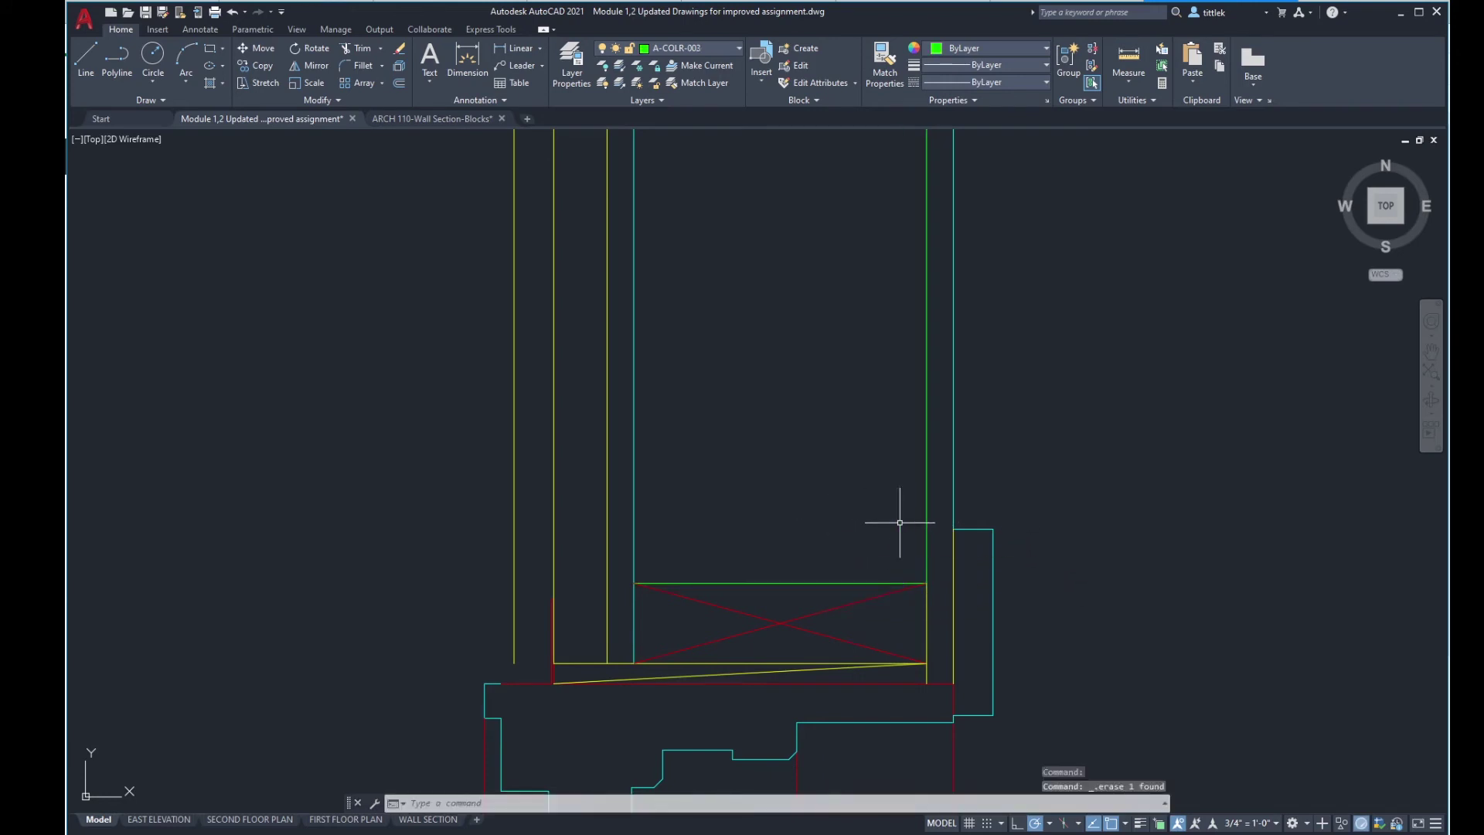
# Step: Offset the green stud line 1.5" to the left with OFFSET
pyautogui.write('o')
pyautogui.press('Return')
pyautogui.press('Return')
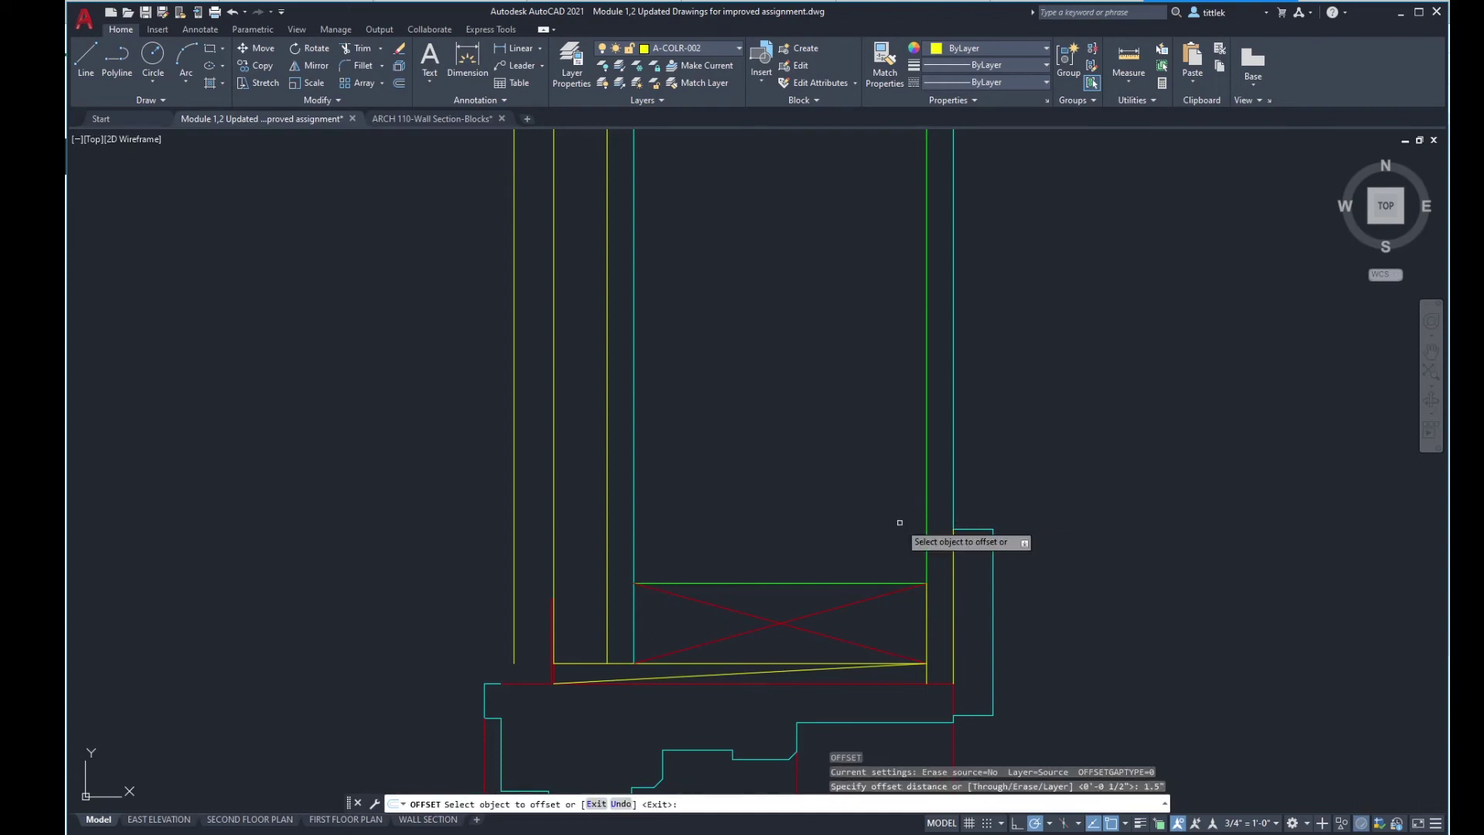
pyautogui.click(925, 520)
pyautogui.click(898, 521)
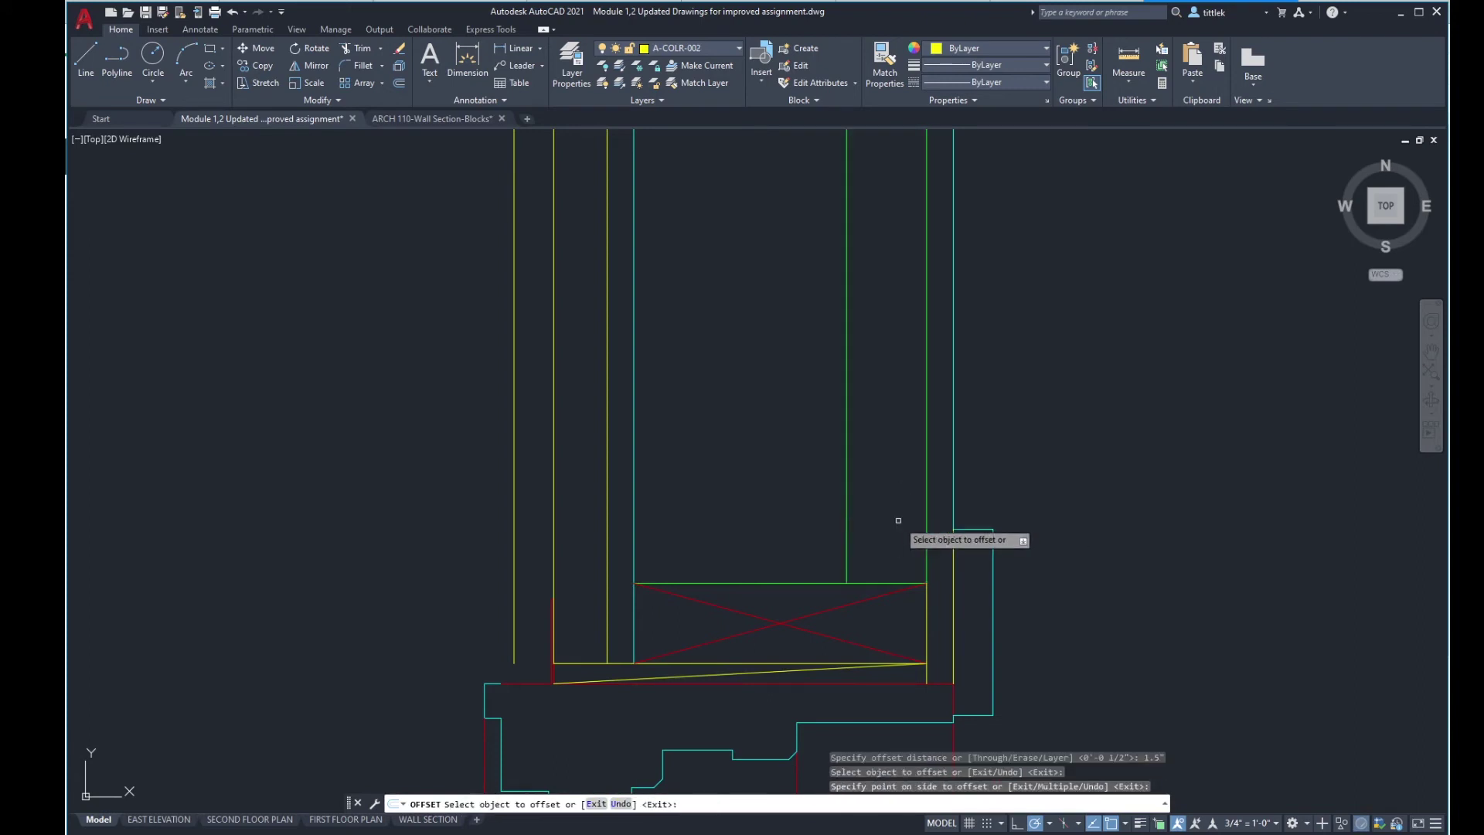
pyautogui.press('Return')
pyautogui.scroll(-10, 804, 610)
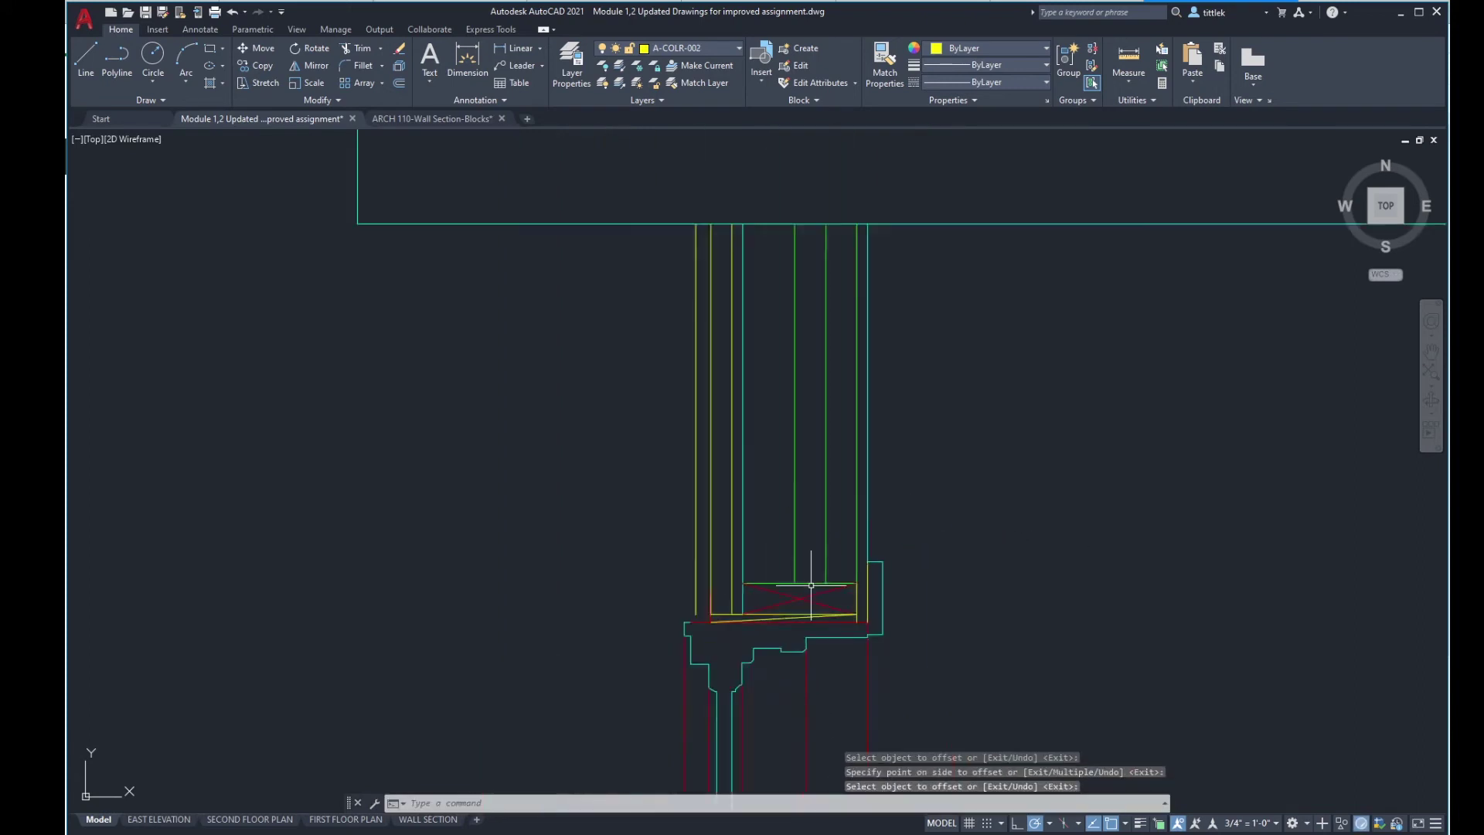
pyautogui.scroll(-3, 804, 608)
pyautogui.scroll(8, 897, 374)
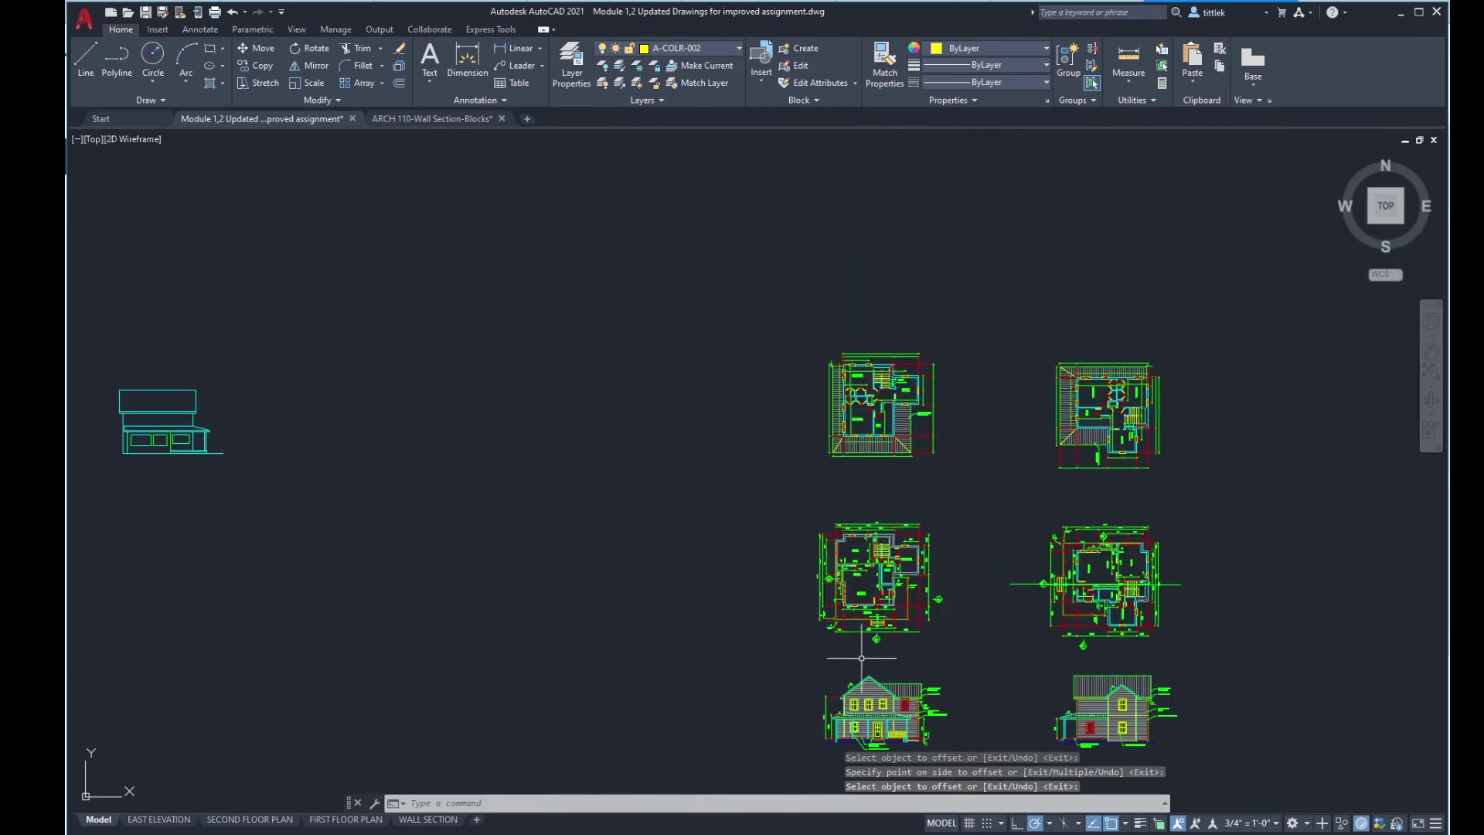
pyautogui.scroll(6, 793, 306)
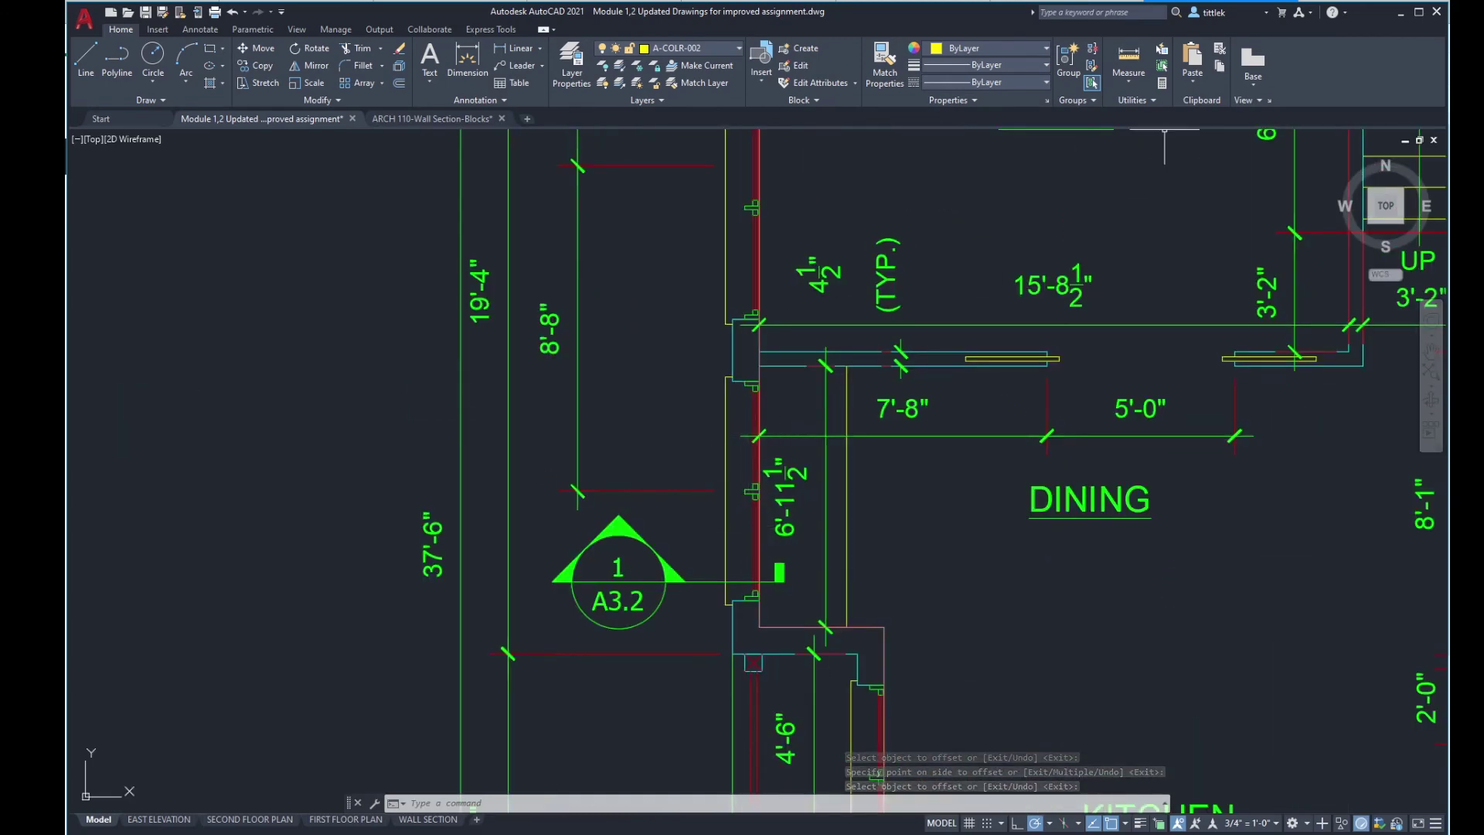
pyautogui.click(1128, 56)
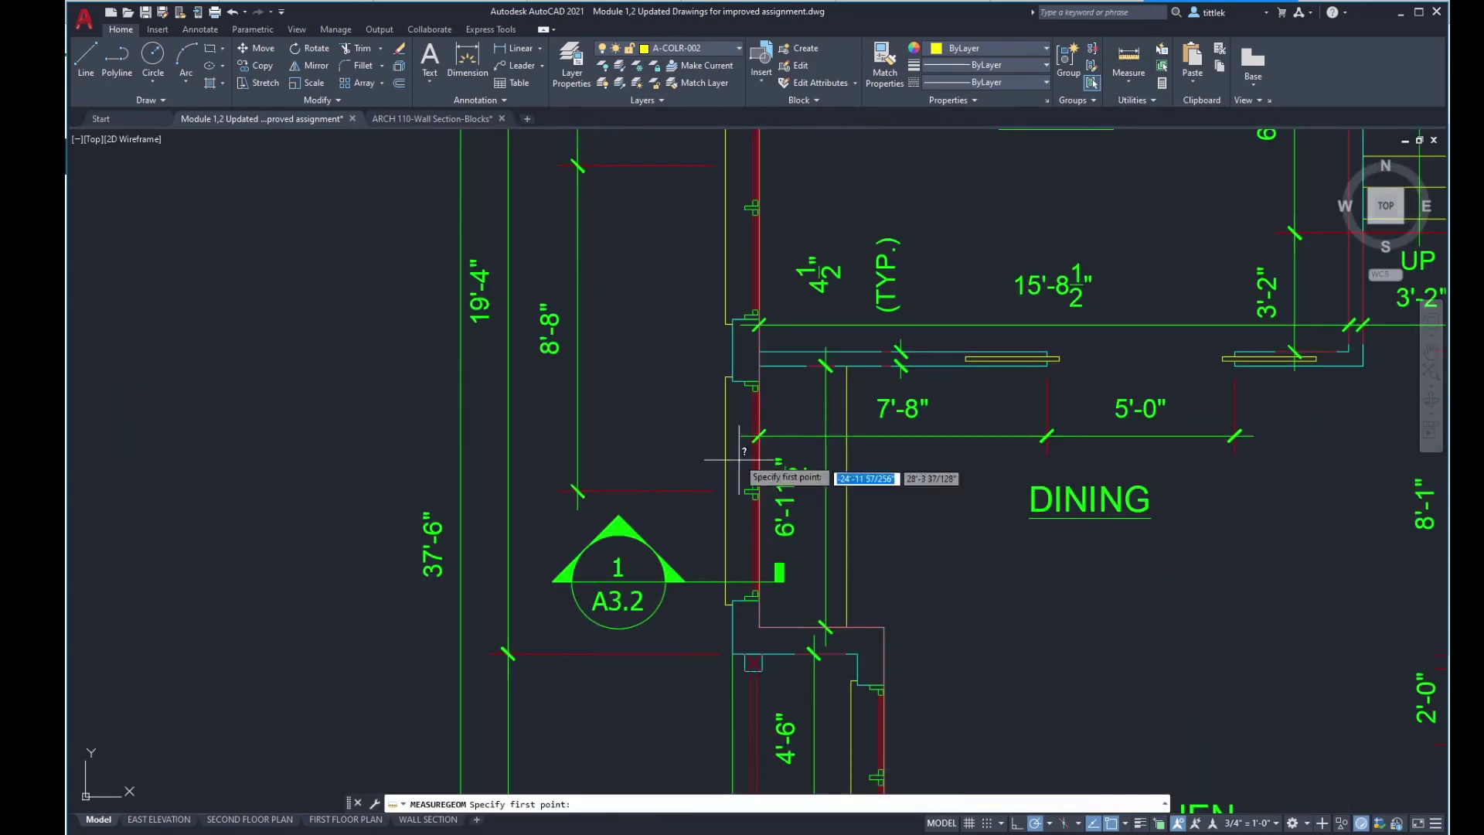
pyautogui.click(736, 387)
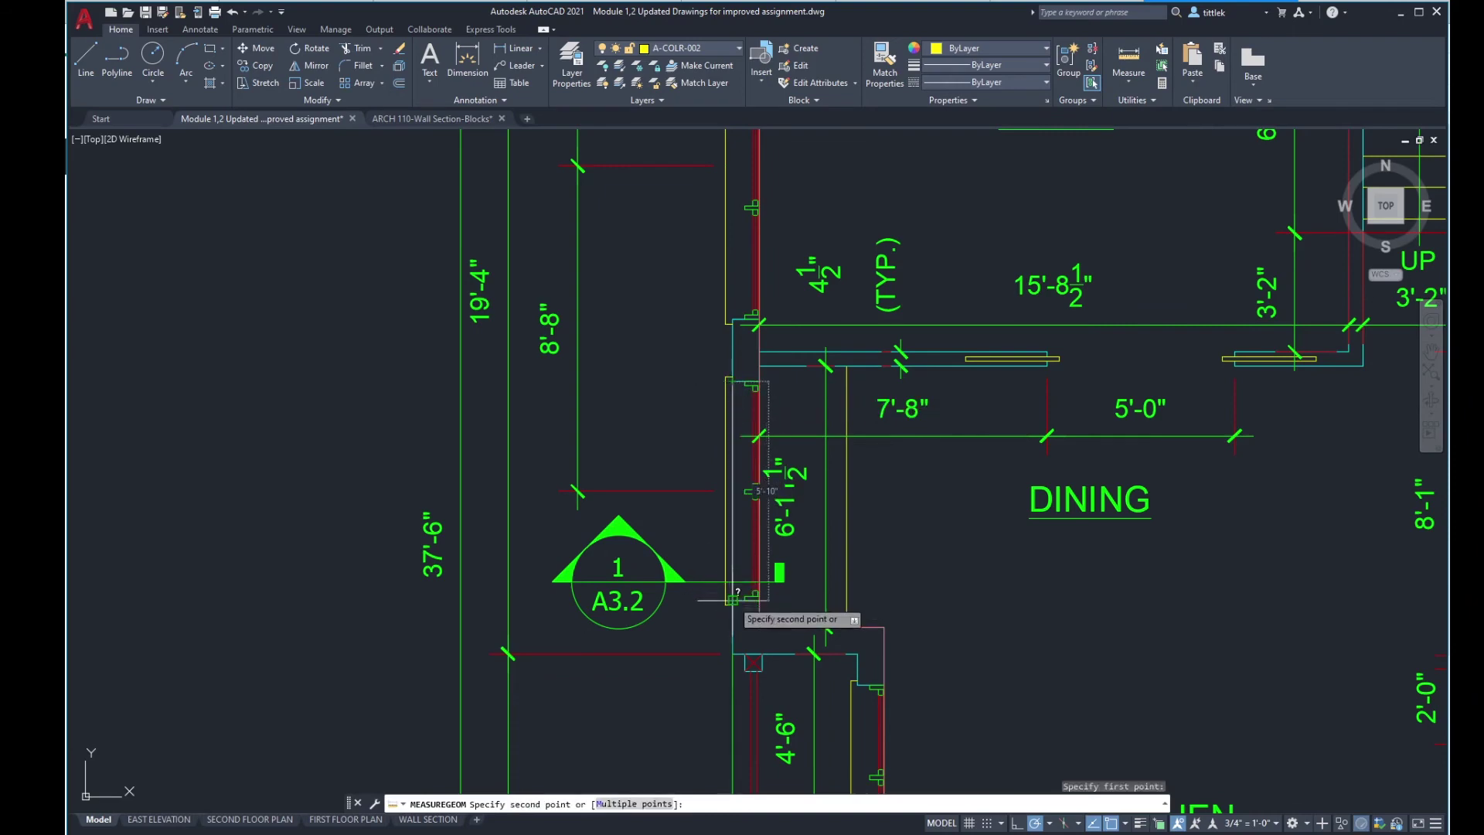
pyautogui.press('Escape')
pyautogui.scroll(-8, 950, 467)
pyautogui.moveTo(914, 650); pyautogui.dragTo(887, 457, button='middle')
pyautogui.scroll(10, 888, 457)
pyautogui.scroll(-8, 771, 524)
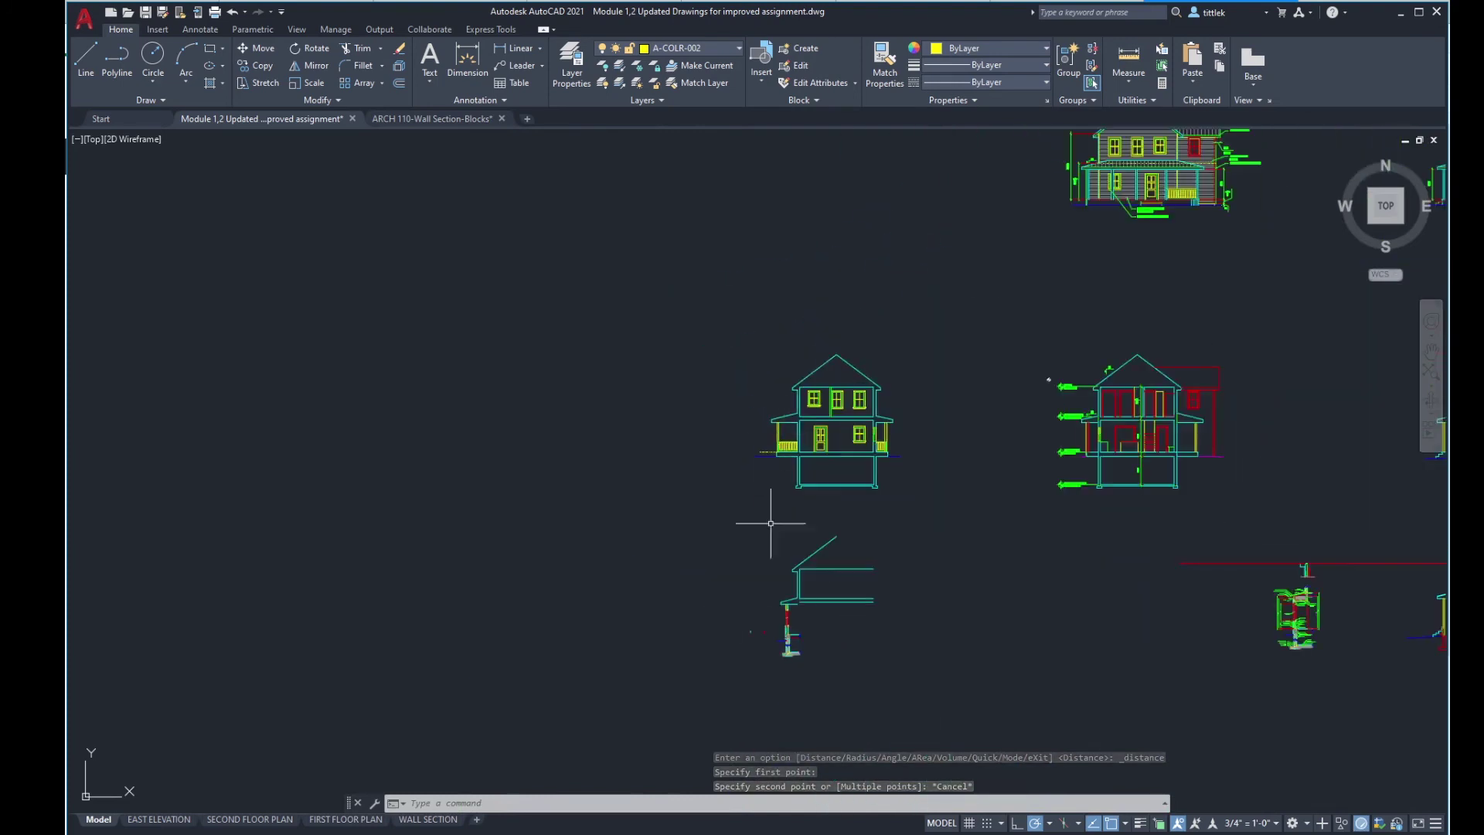
pyautogui.scroll(8, 818, 619)
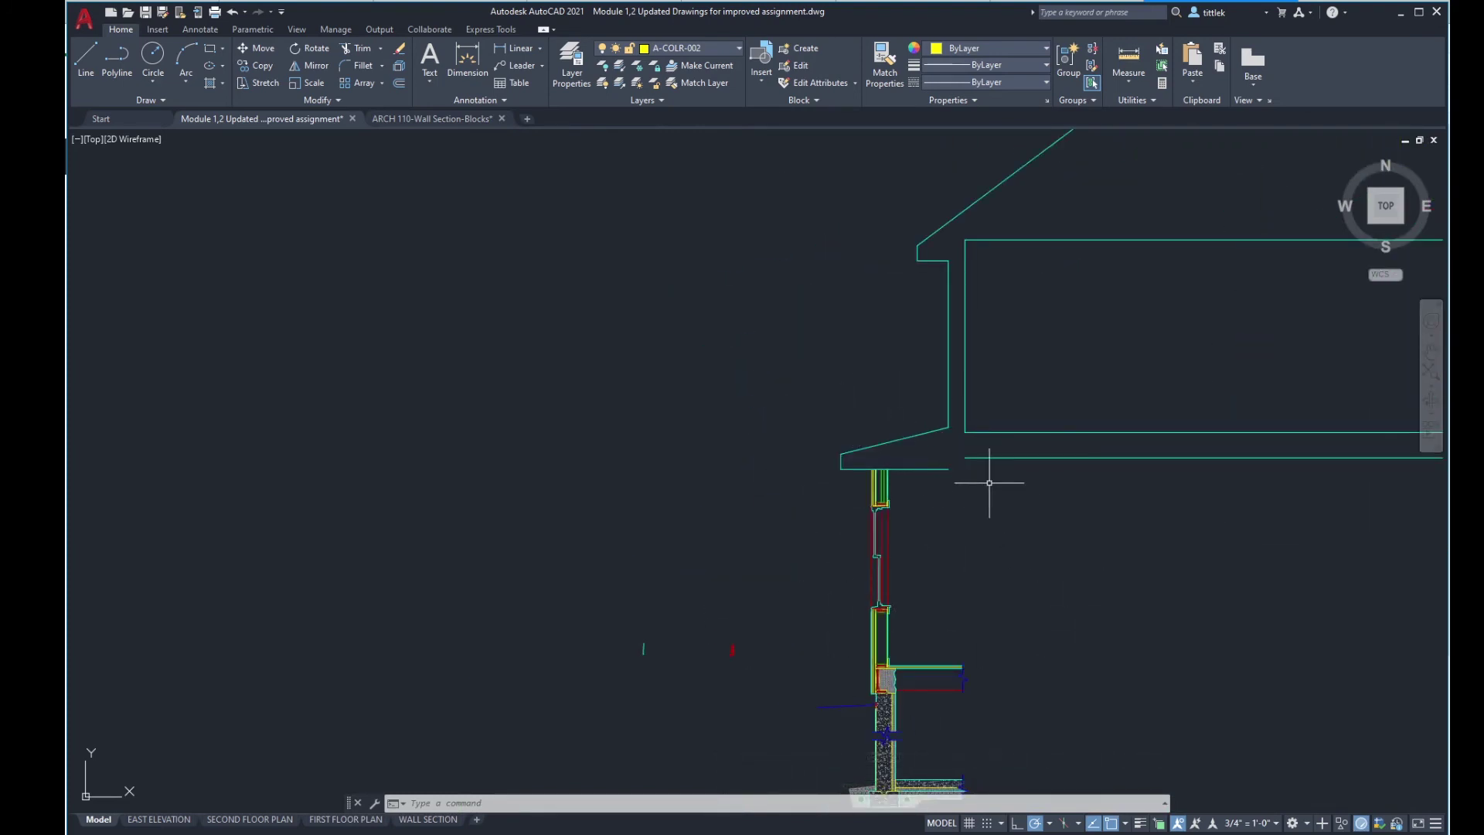
pyautogui.scroll(2, 916, 483)
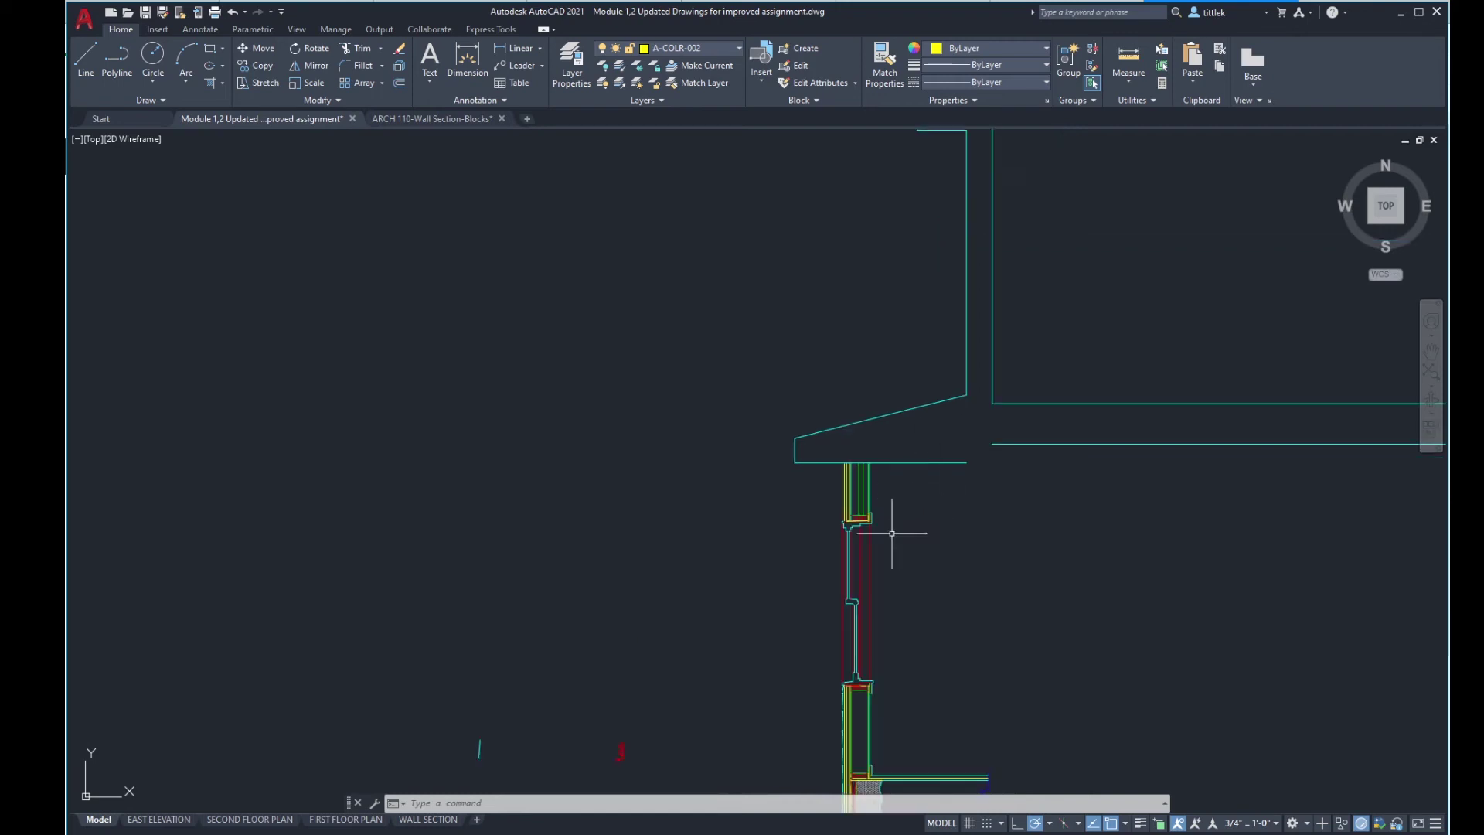
# Step: Offset the green line on top of the sill blocking 5.5 upward
pyautogui.scroll(10, 899, 522)
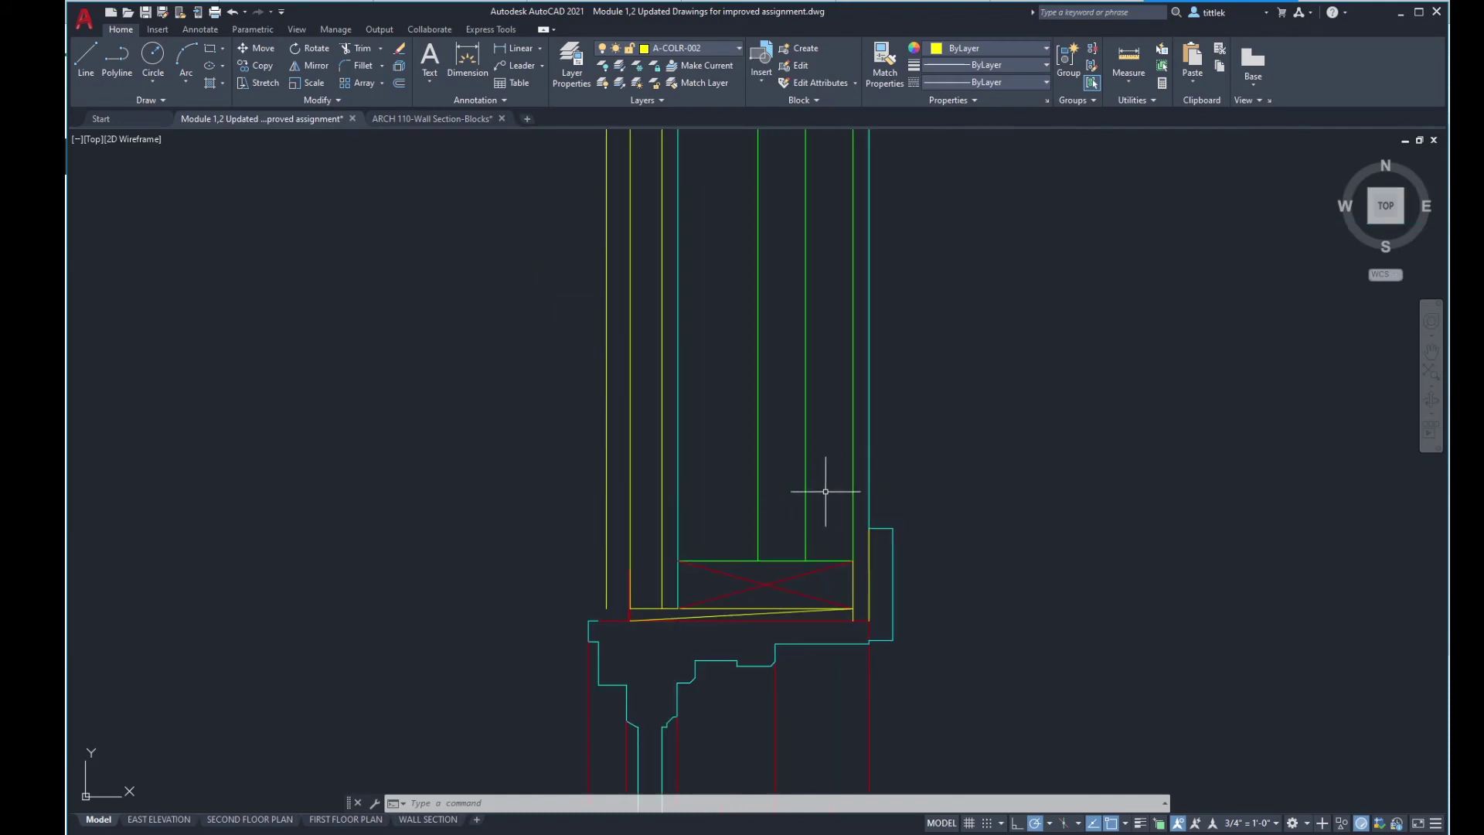
pyautogui.write('o')
pyautogui.press('Return')
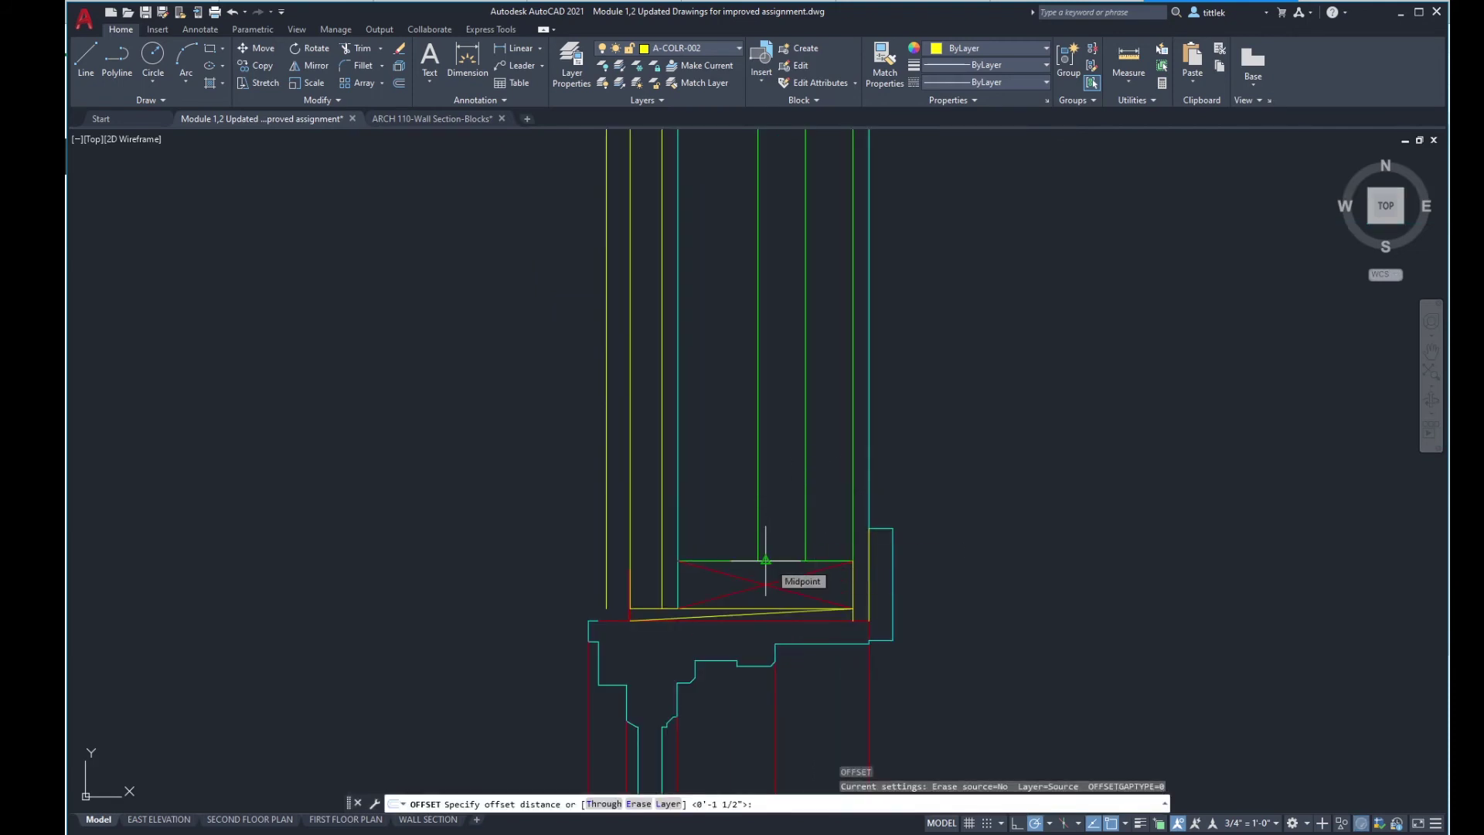
pyautogui.press('Escape')
pyautogui.press('Escape')
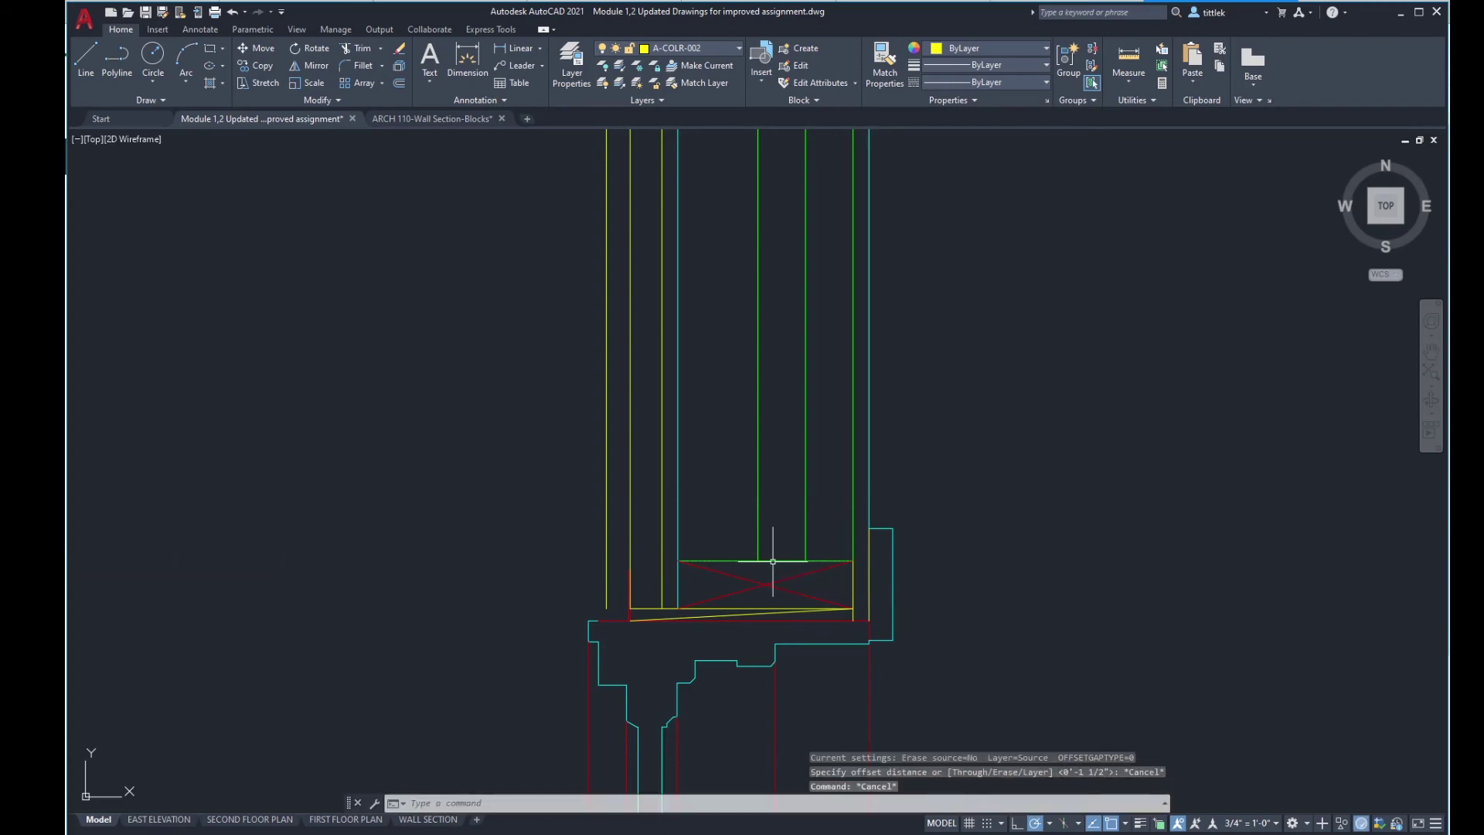
pyautogui.press('Return')
pyautogui.write('5.5')
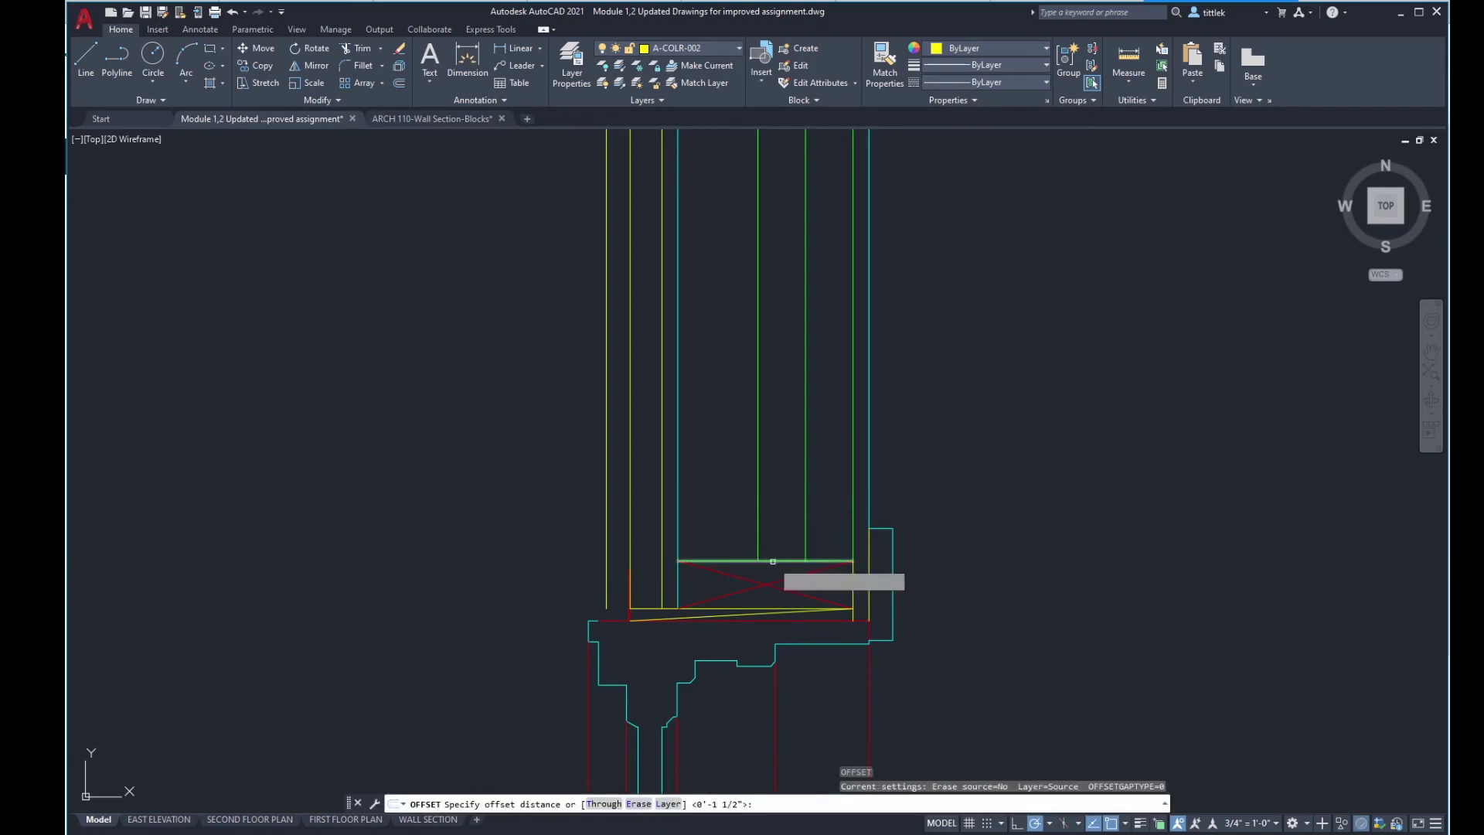
pyautogui.press('Return')
pyautogui.click(769, 561)
pyautogui.click(784, 407)
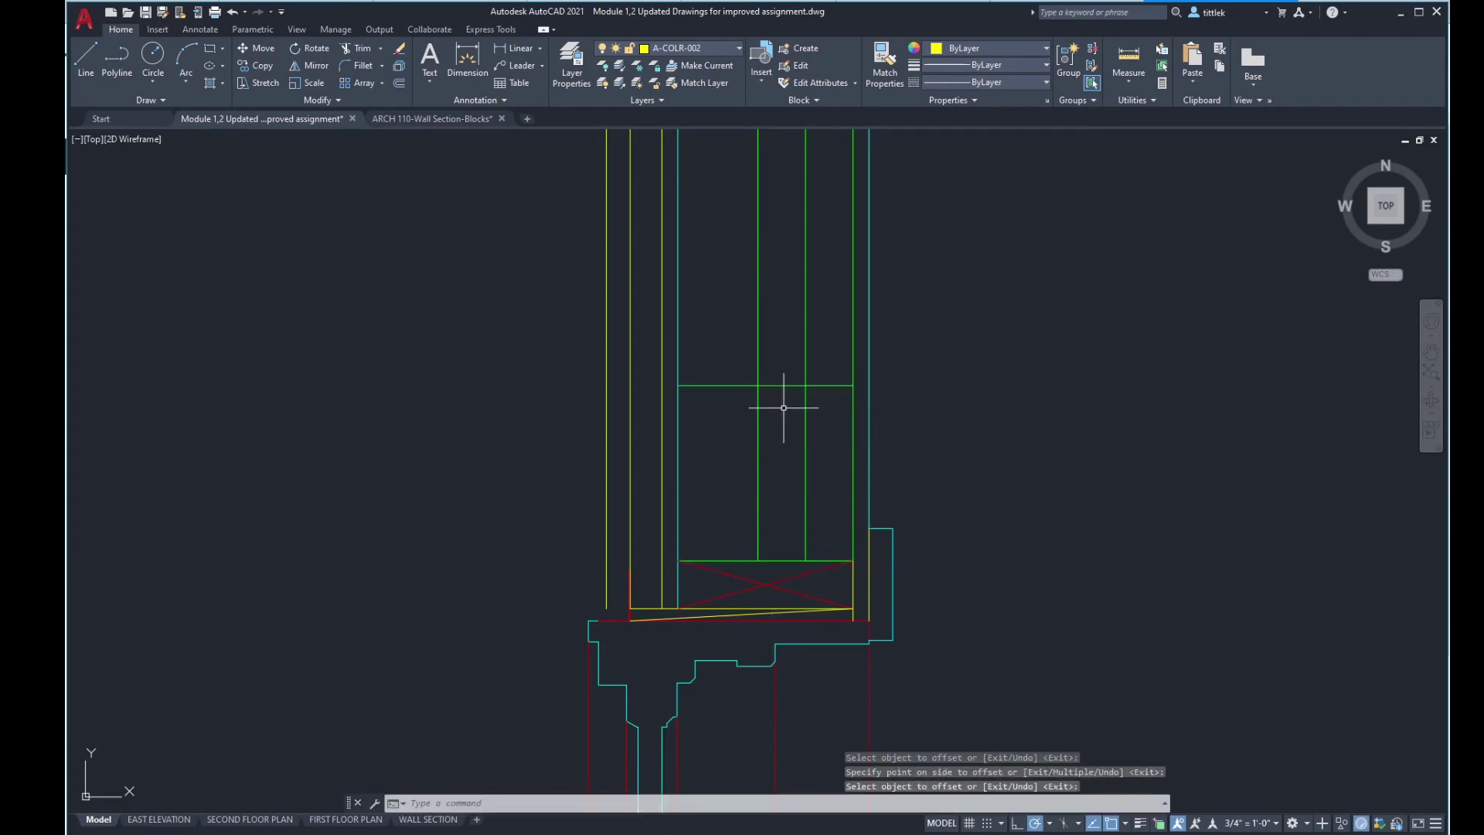
pyautogui.press('Escape')
# Step: Fillet the vertical green line and new horizontal into a sharp corner, trimming the stud line above
pyautogui.write('f')
pyautogui.press('Return')
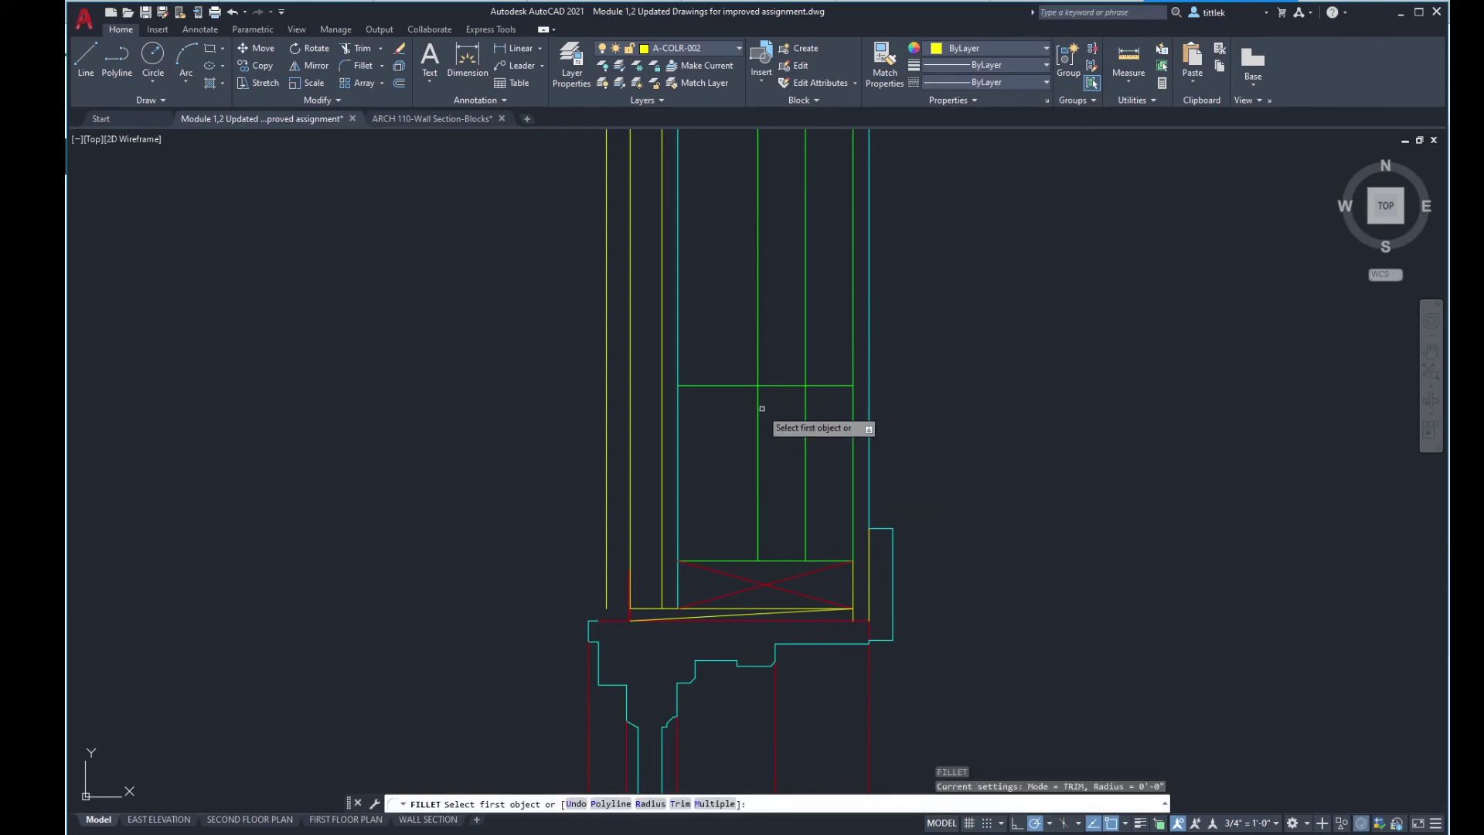
pyautogui.click(759, 409)
pyautogui.click(773, 384)
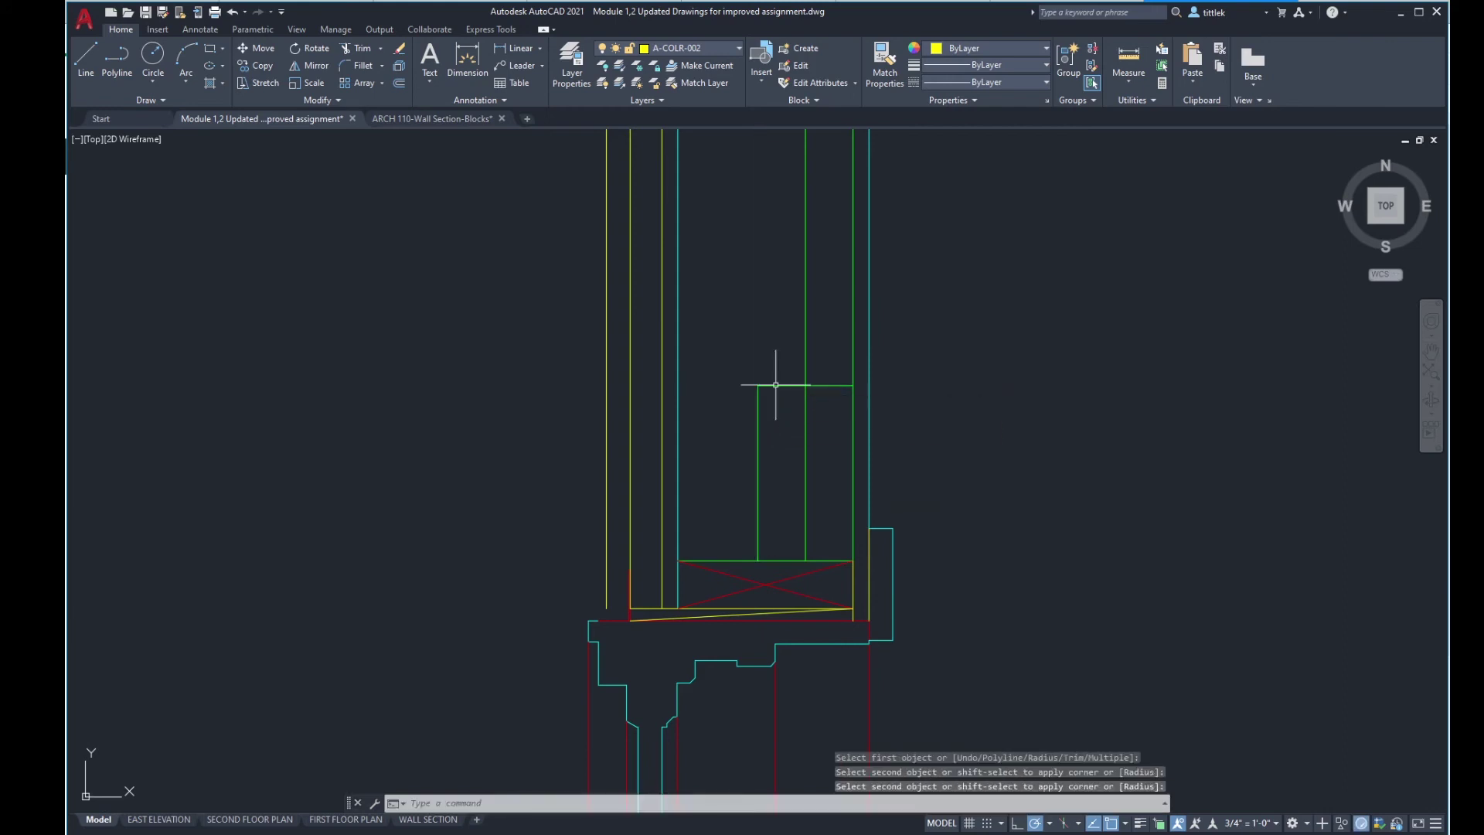
pyautogui.write('tr')
pyautogui.press('Return')
pyautogui.click(823, 389)
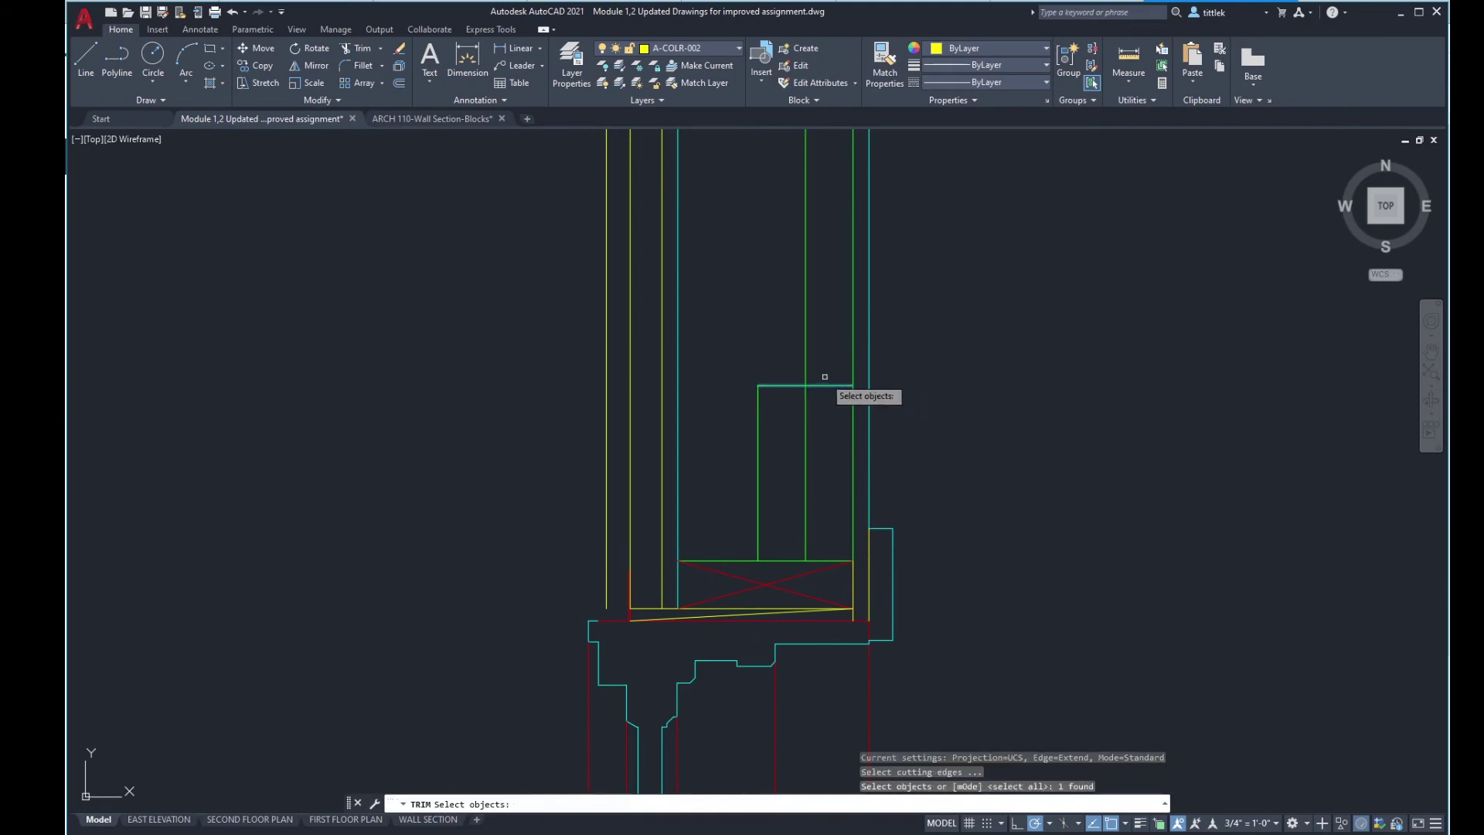
pyautogui.click(789, 345)
pyautogui.press('Escape')
# Step: Grip-stretch the short right vertical line up to the box's top corner
pyautogui.click(853, 513)
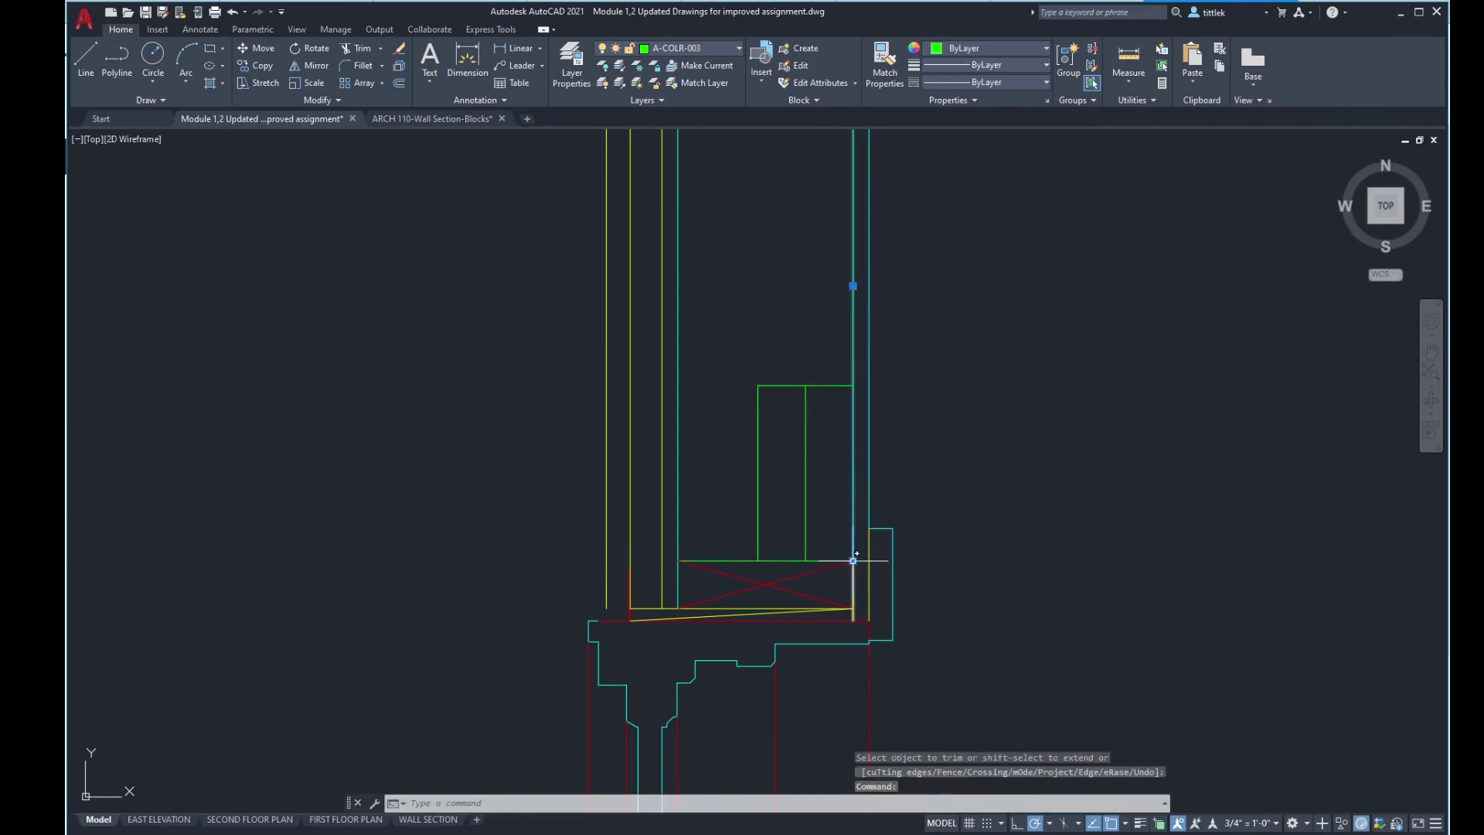
pyautogui.click(854, 559)
pyautogui.click(854, 385)
pyautogui.press('Escape')
pyautogui.press('Escape')
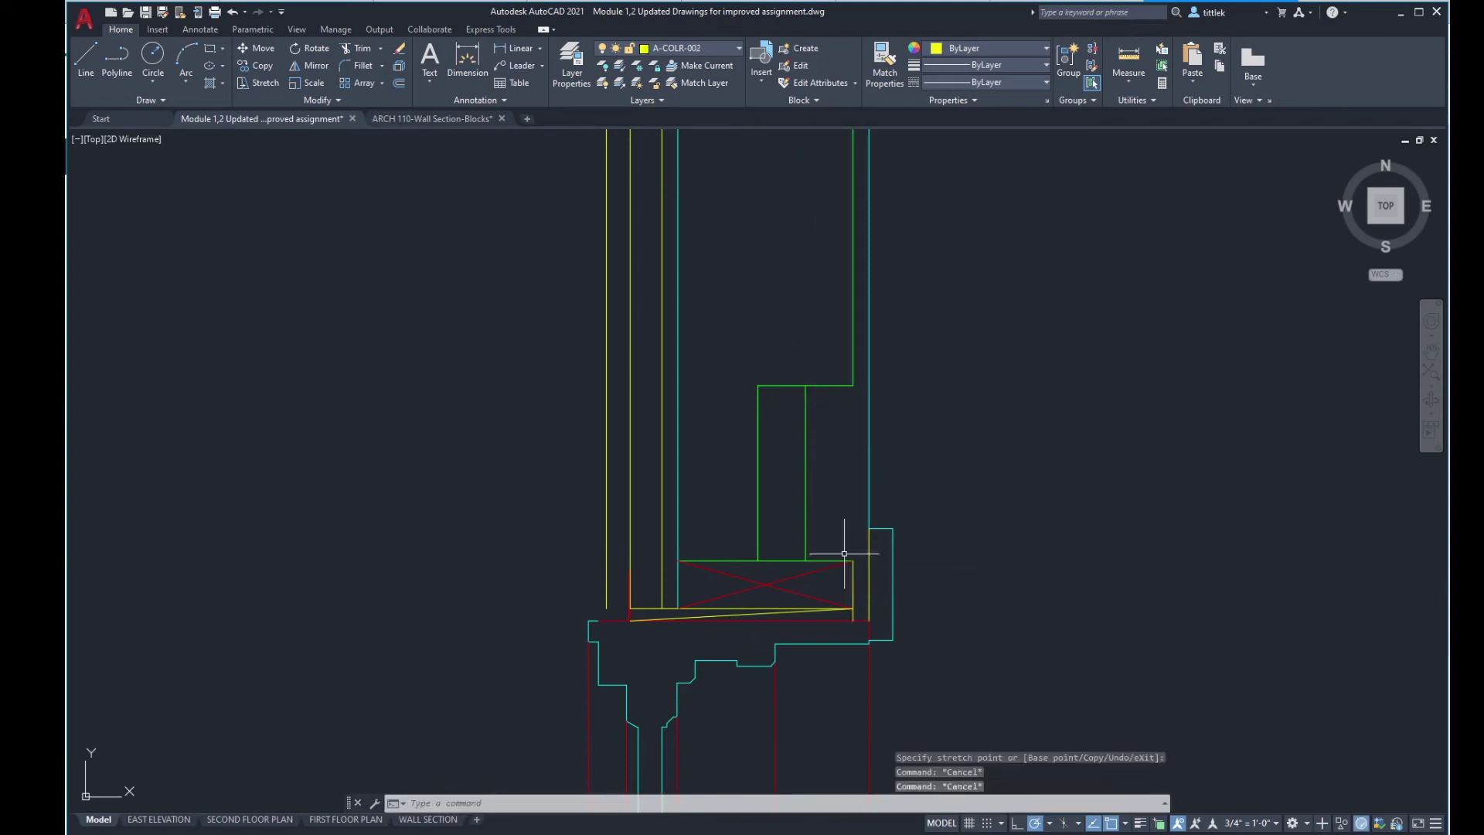
pyautogui.click(854, 580)
pyautogui.click(854, 560)
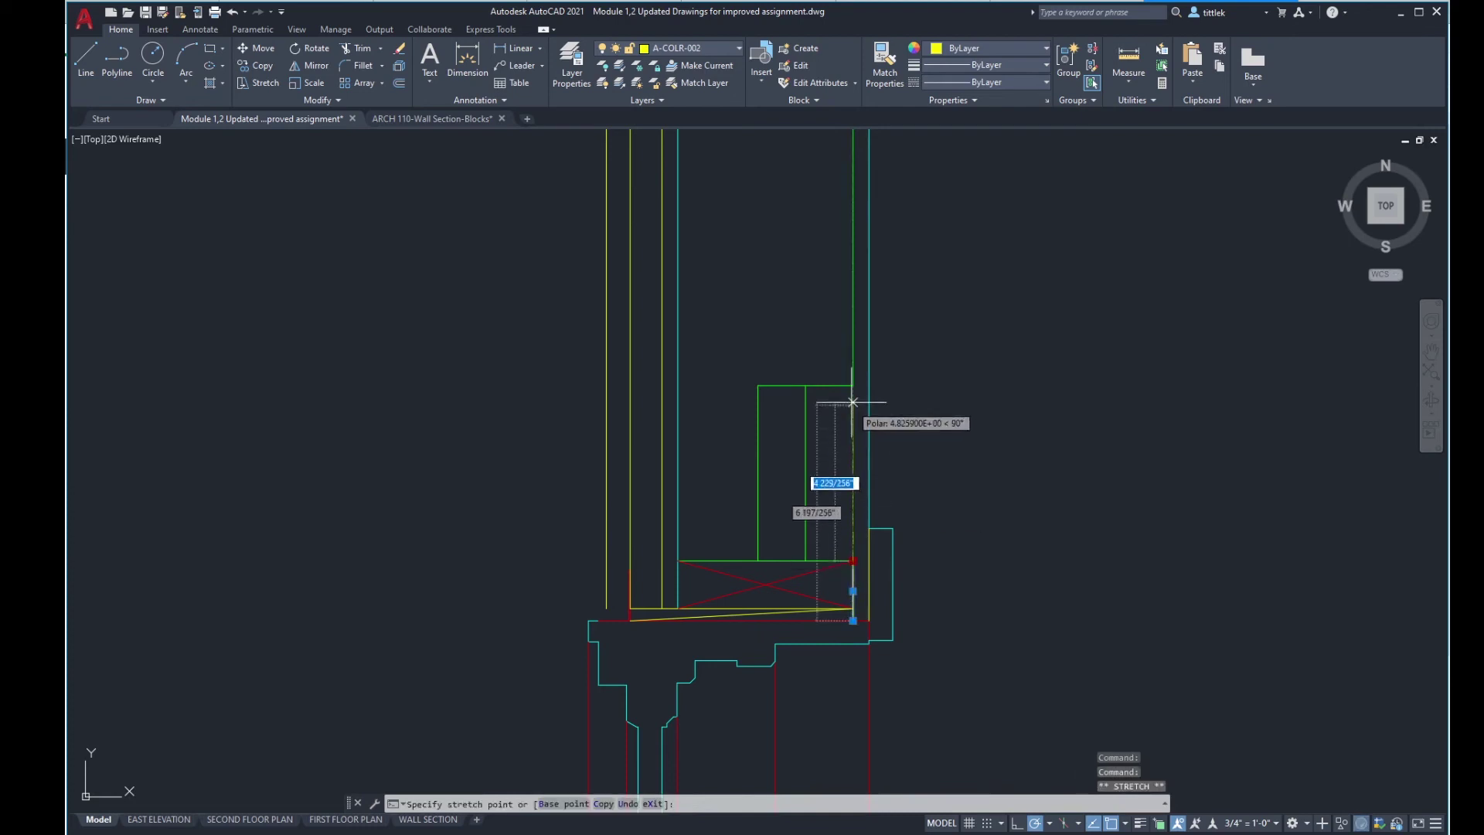
pyautogui.click(854, 385)
pyautogui.press('Escape')
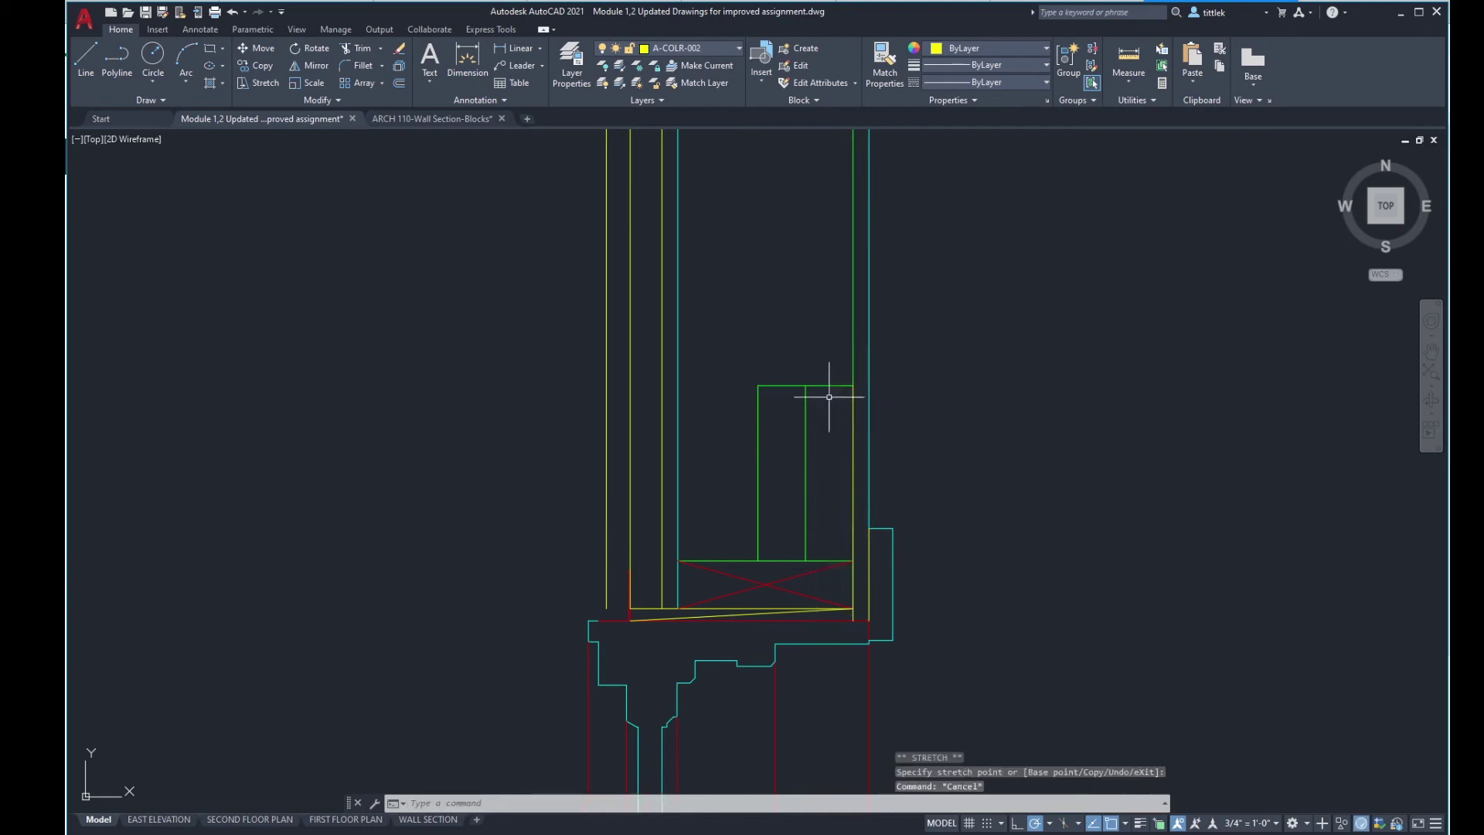
# Step: Stretch the bottom horizontal line and begin redrawing the box's bottom edge with LINE
pyautogui.click(773, 561)
pyautogui.click(853, 561)
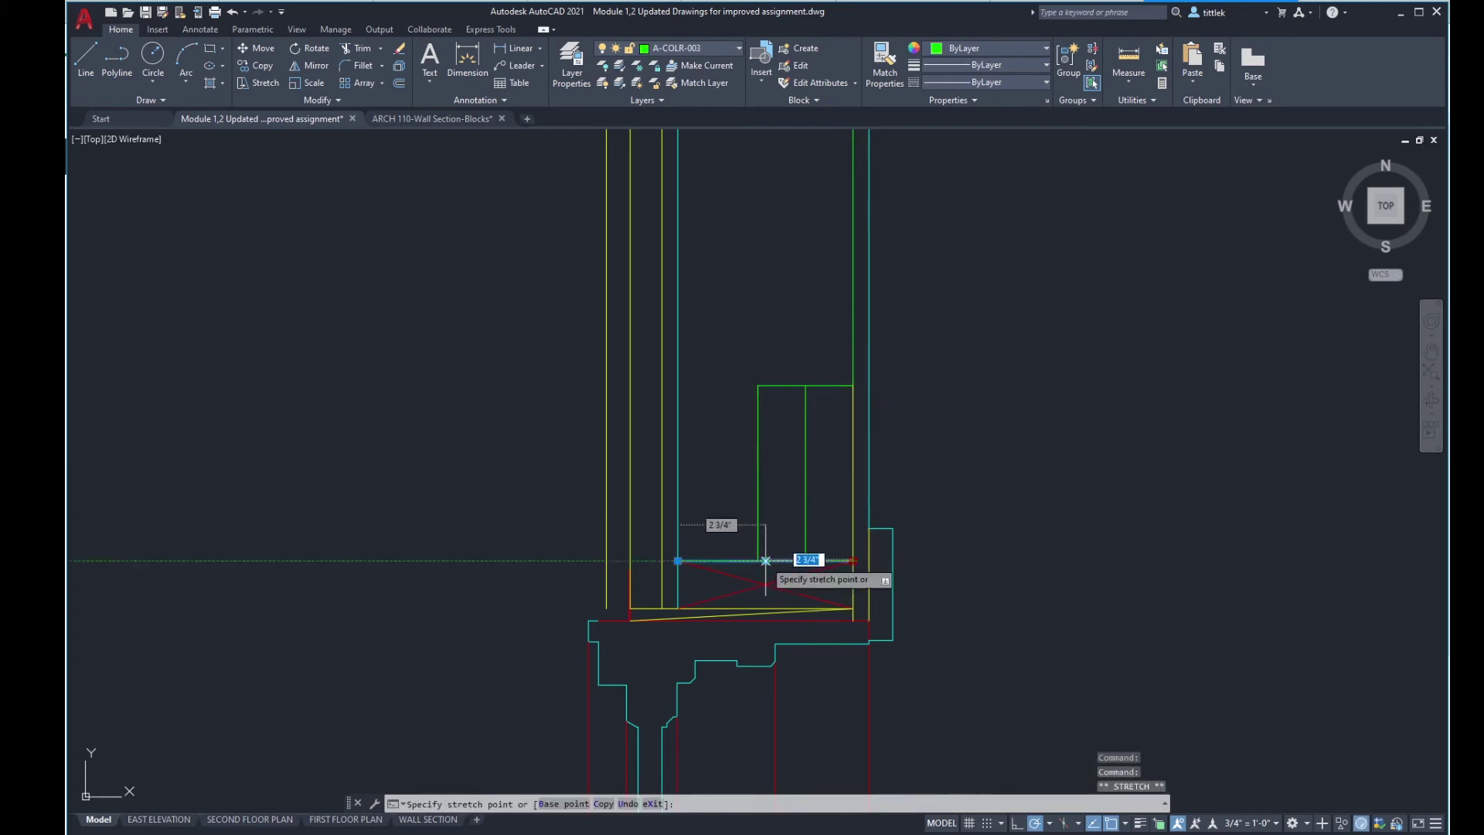
pyautogui.click(758, 561)
pyautogui.press('Escape')
pyautogui.press('Escape')
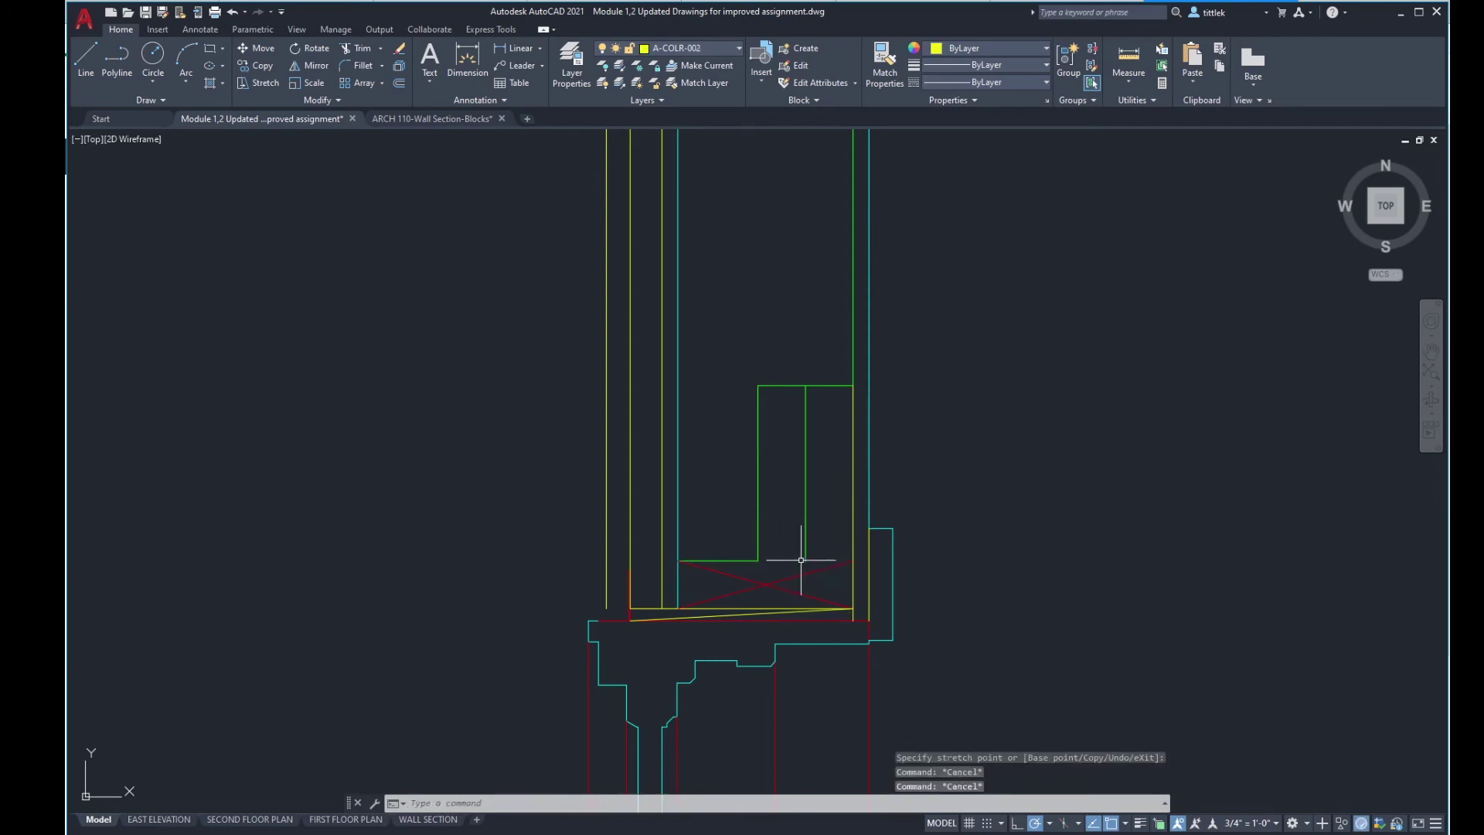
pyautogui.write('l')
pyautogui.press('Return')
pyautogui.click(758, 561)
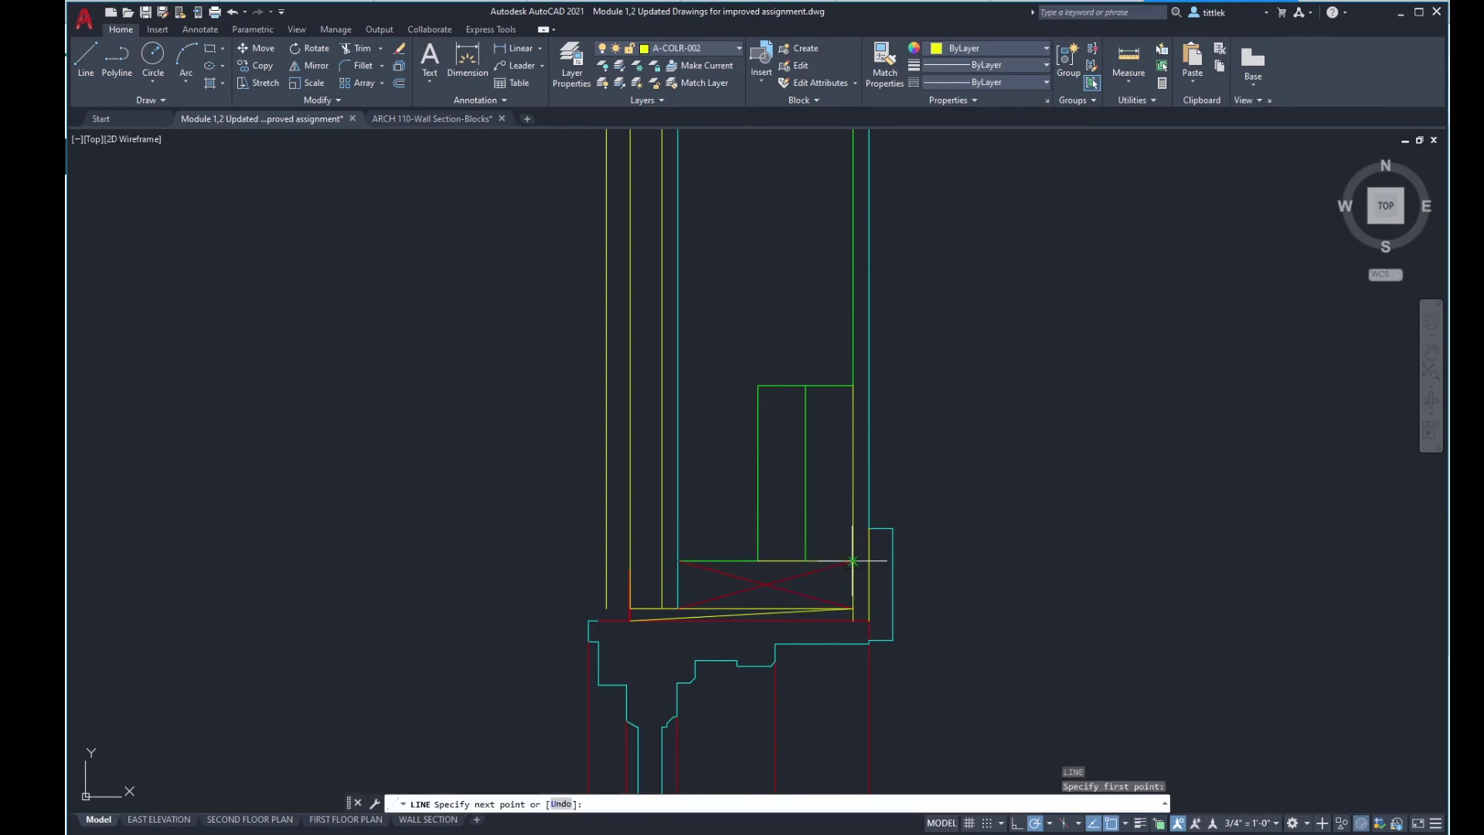
# Step: Finish the bottom edge line and match the other box lines, including the middle vertical, to it
pyautogui.click(853, 560)
pyautogui.press('Return')
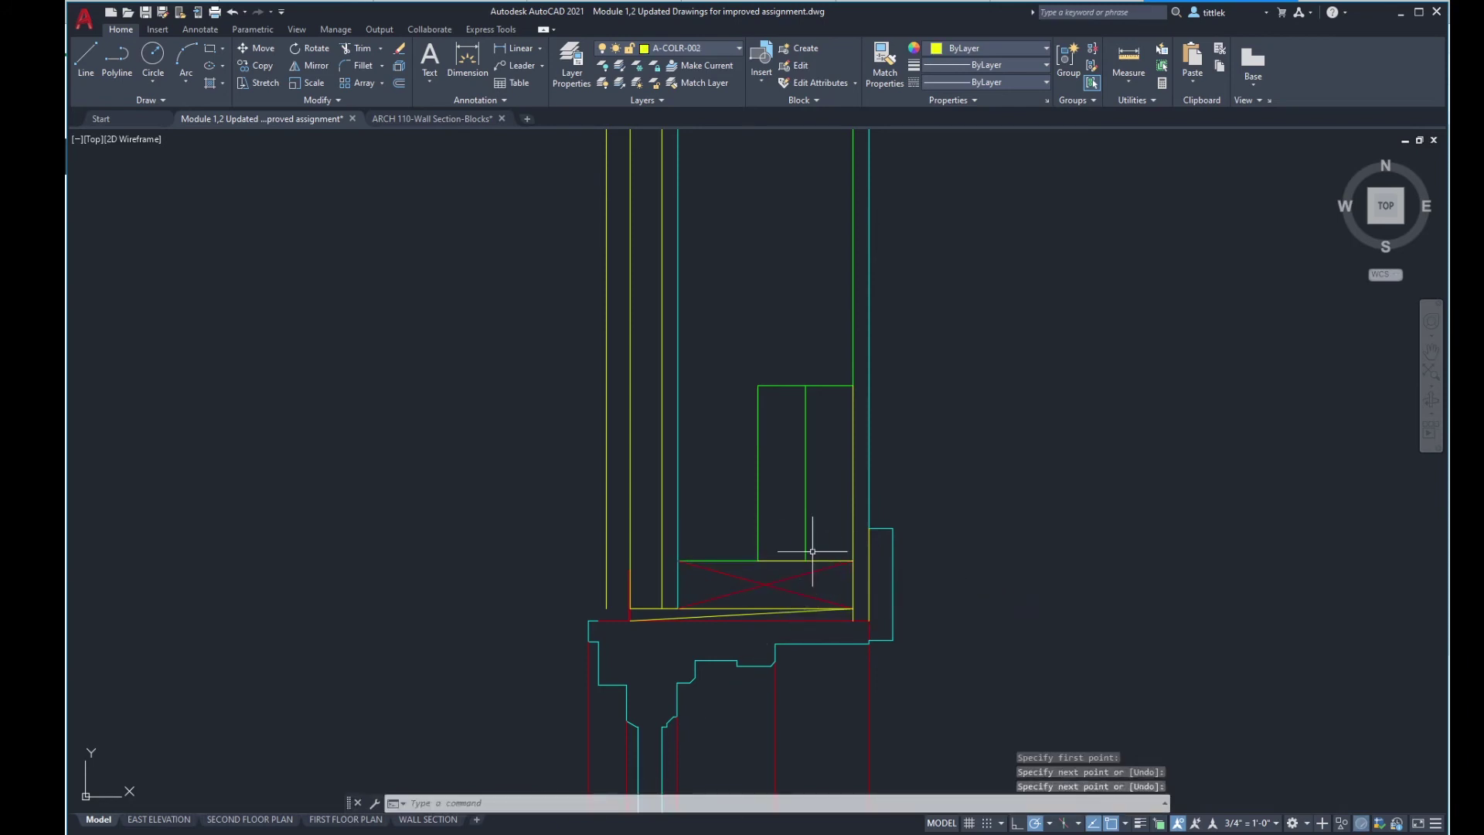
pyautogui.click(884, 78)
pyautogui.click(842, 561)
pyautogui.click(804, 535)
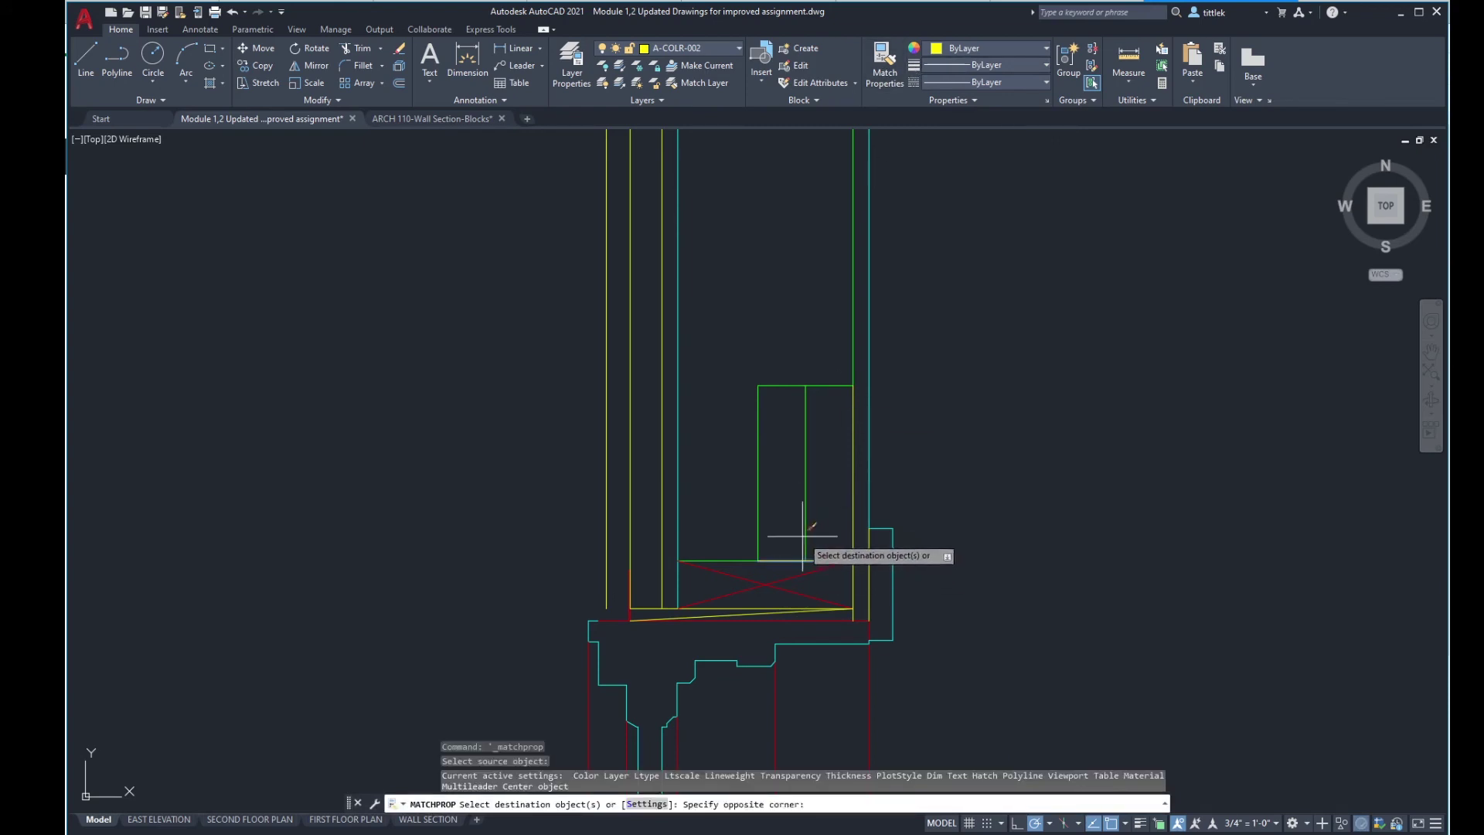
pyautogui.click(805, 531)
pyautogui.click(804, 512)
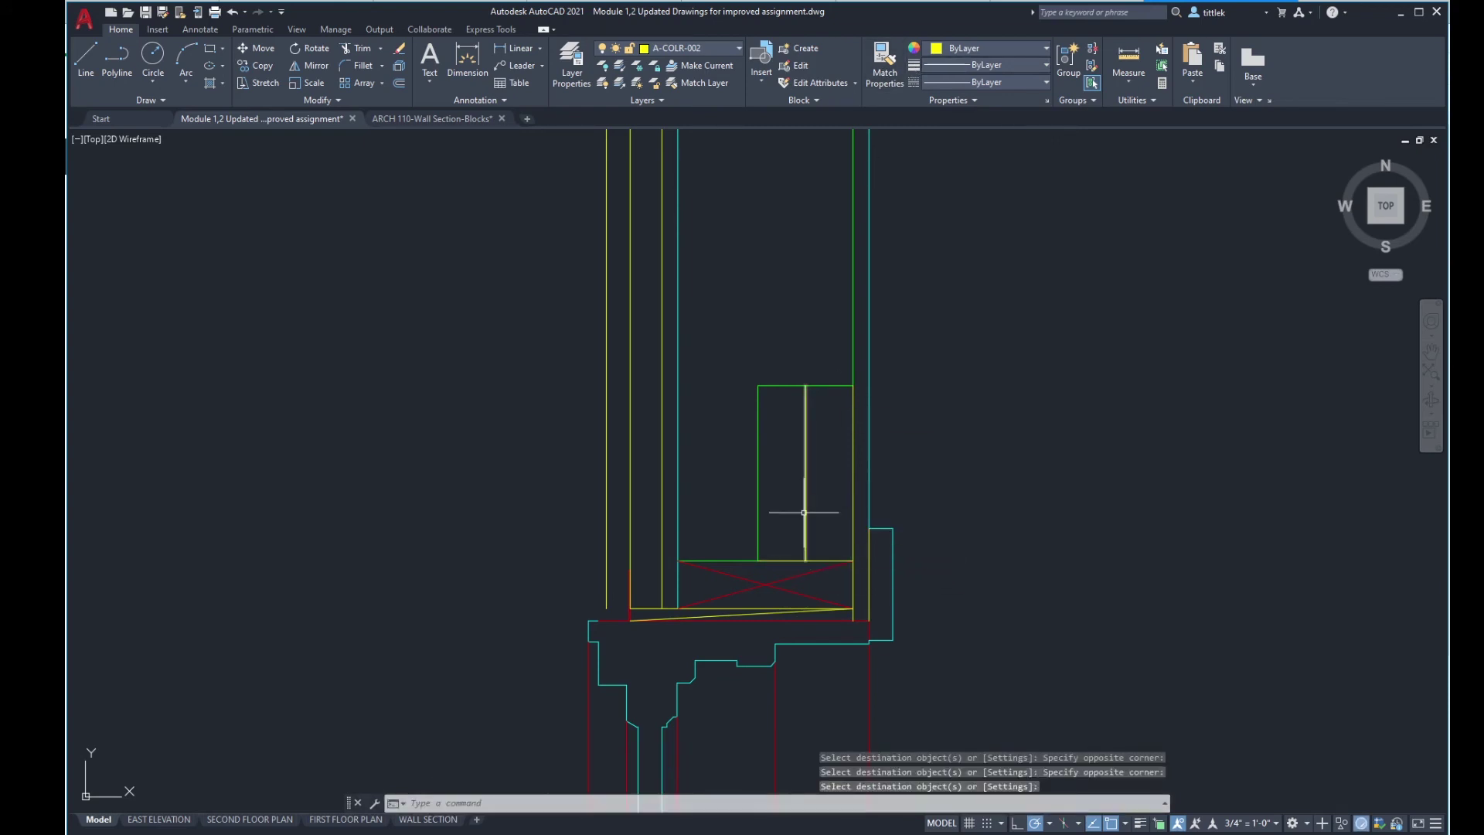
pyautogui.press('Escape')
# Step: Draw crossed X diagonals in both the left and right halves of the box
pyautogui.write('l')
pyautogui.press('Return')
pyautogui.click(759, 385)
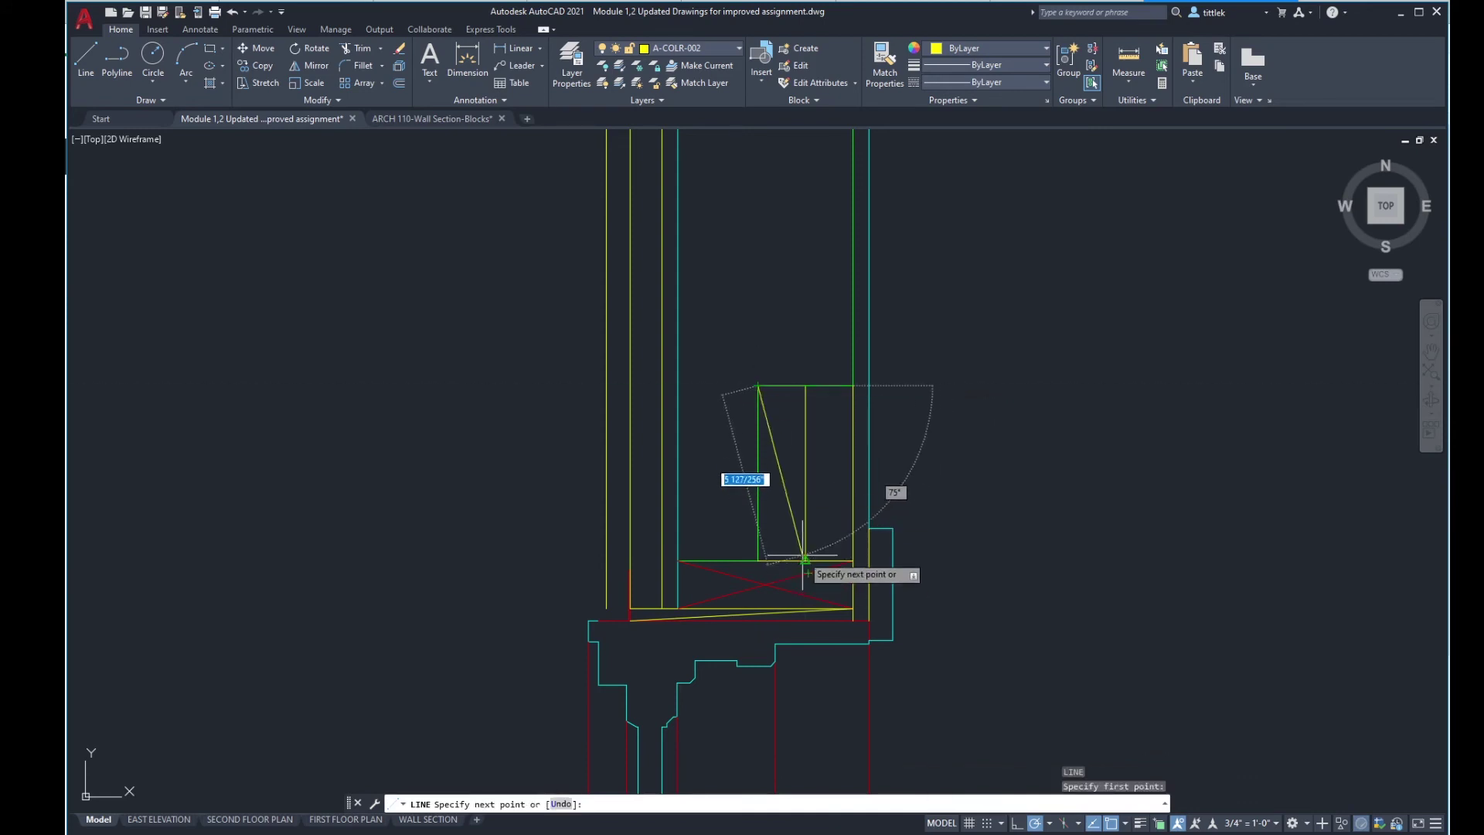
pyautogui.click(805, 557)
pyautogui.click(805, 385)
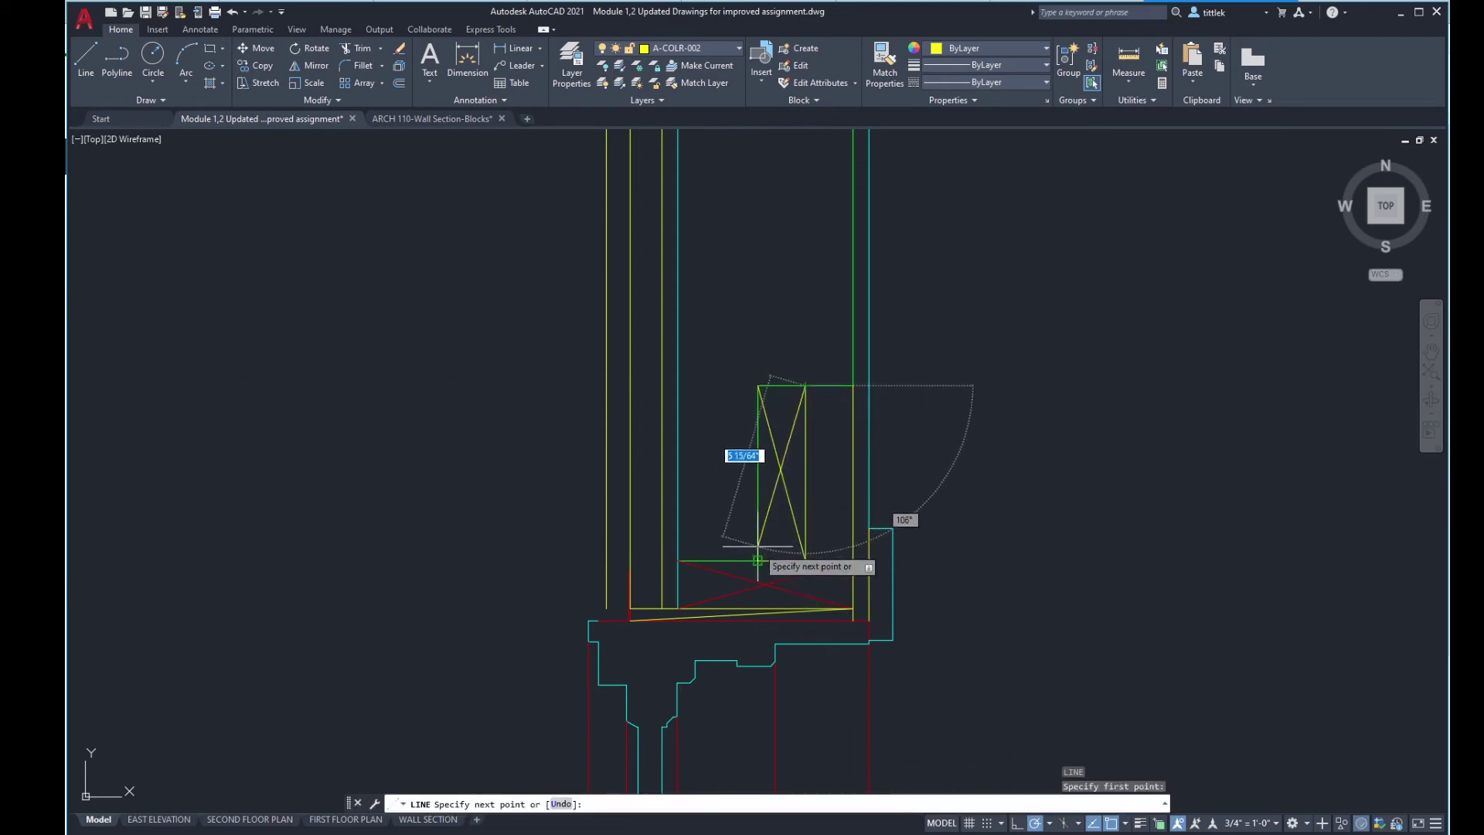
pyautogui.click(758, 547)
pyautogui.click(806, 386)
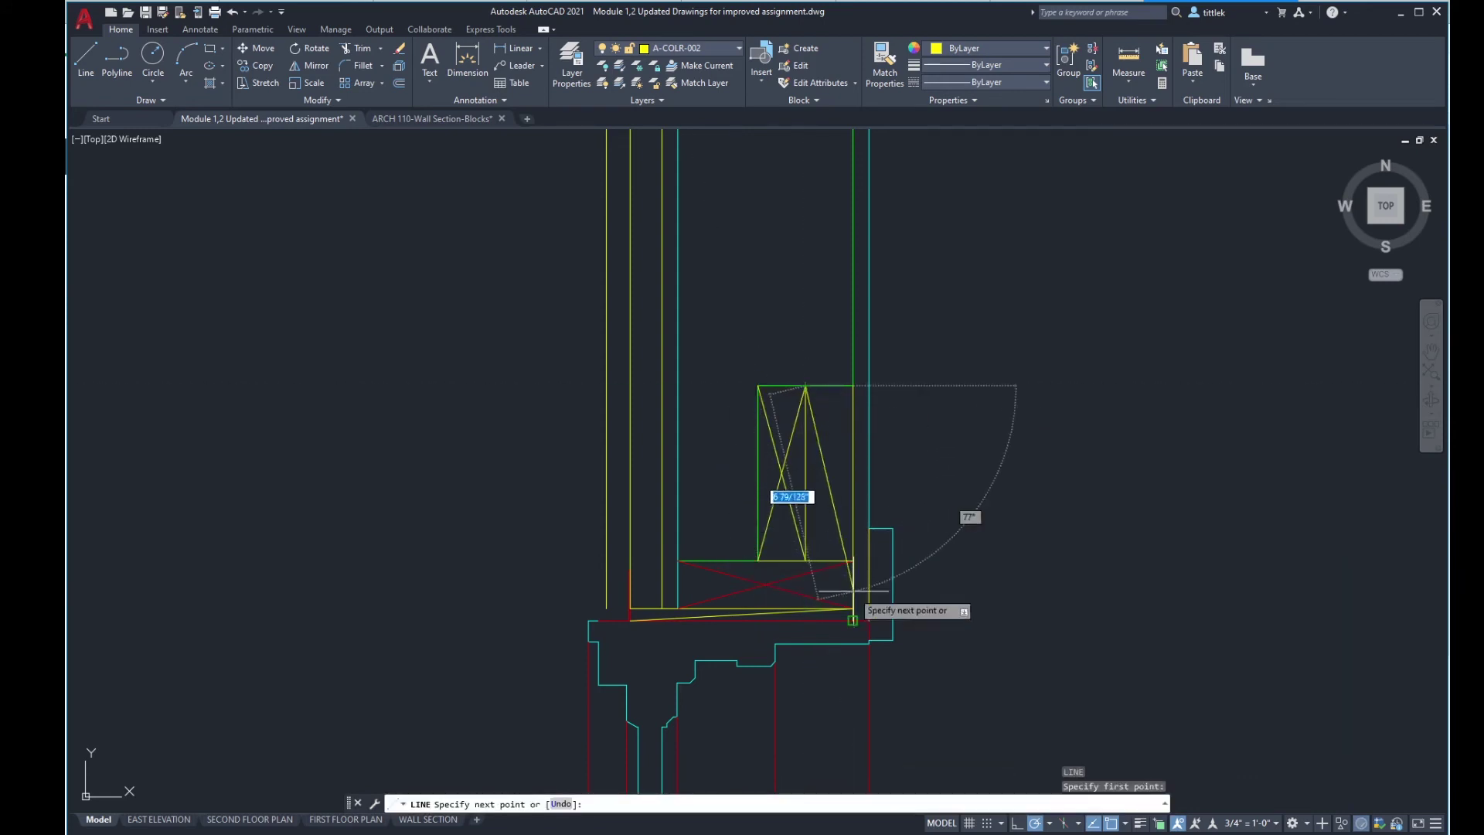
pyautogui.click(854, 560)
pyautogui.press('Return')
pyautogui.press('Return')
pyautogui.click(854, 385)
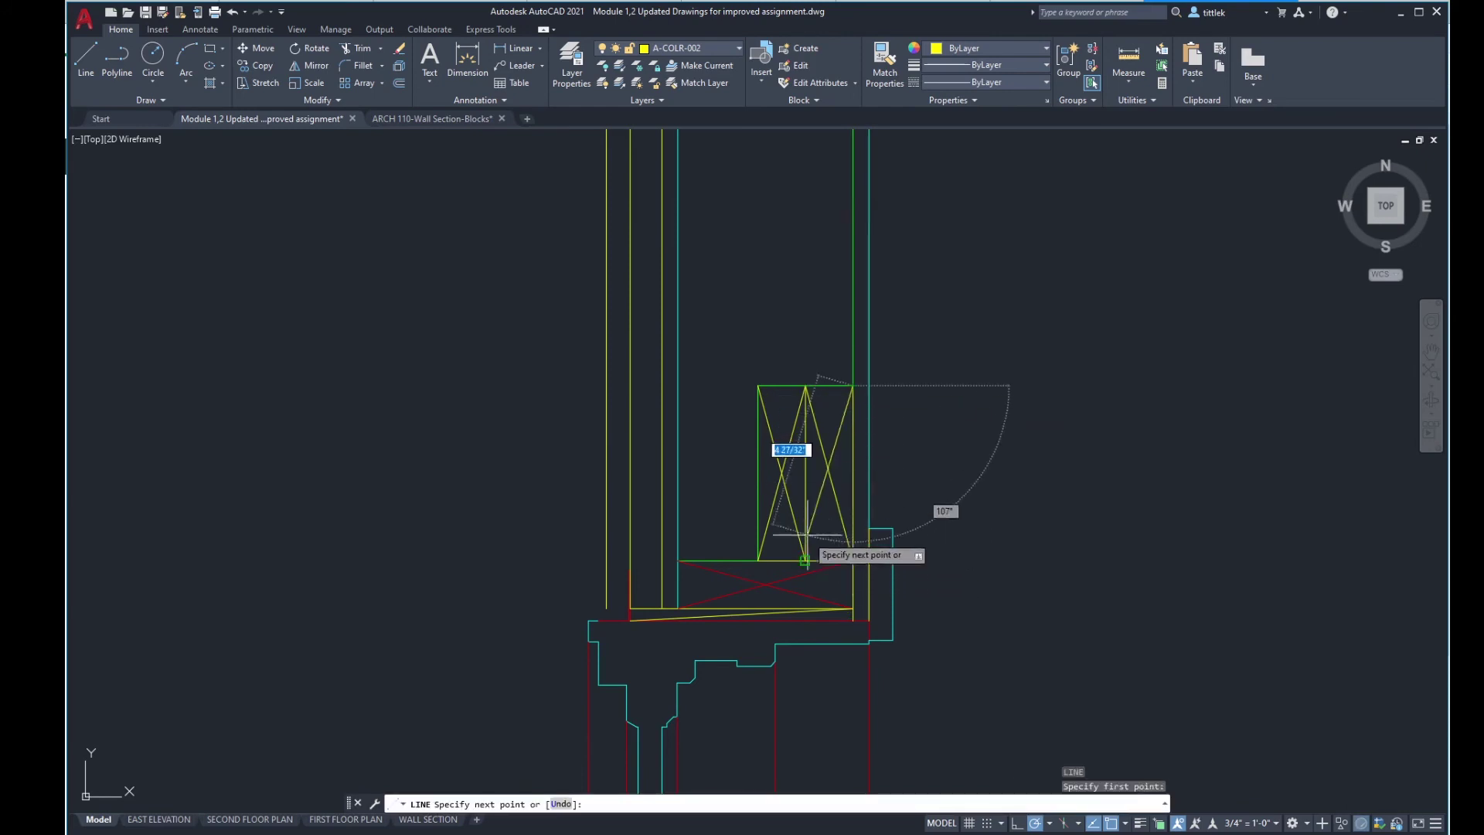
pyautogui.click(805, 557)
pyautogui.press('Return')
# Step: Make the new diagonals red by matching them to the existing blocking diagonal
pyautogui.click(885, 62)
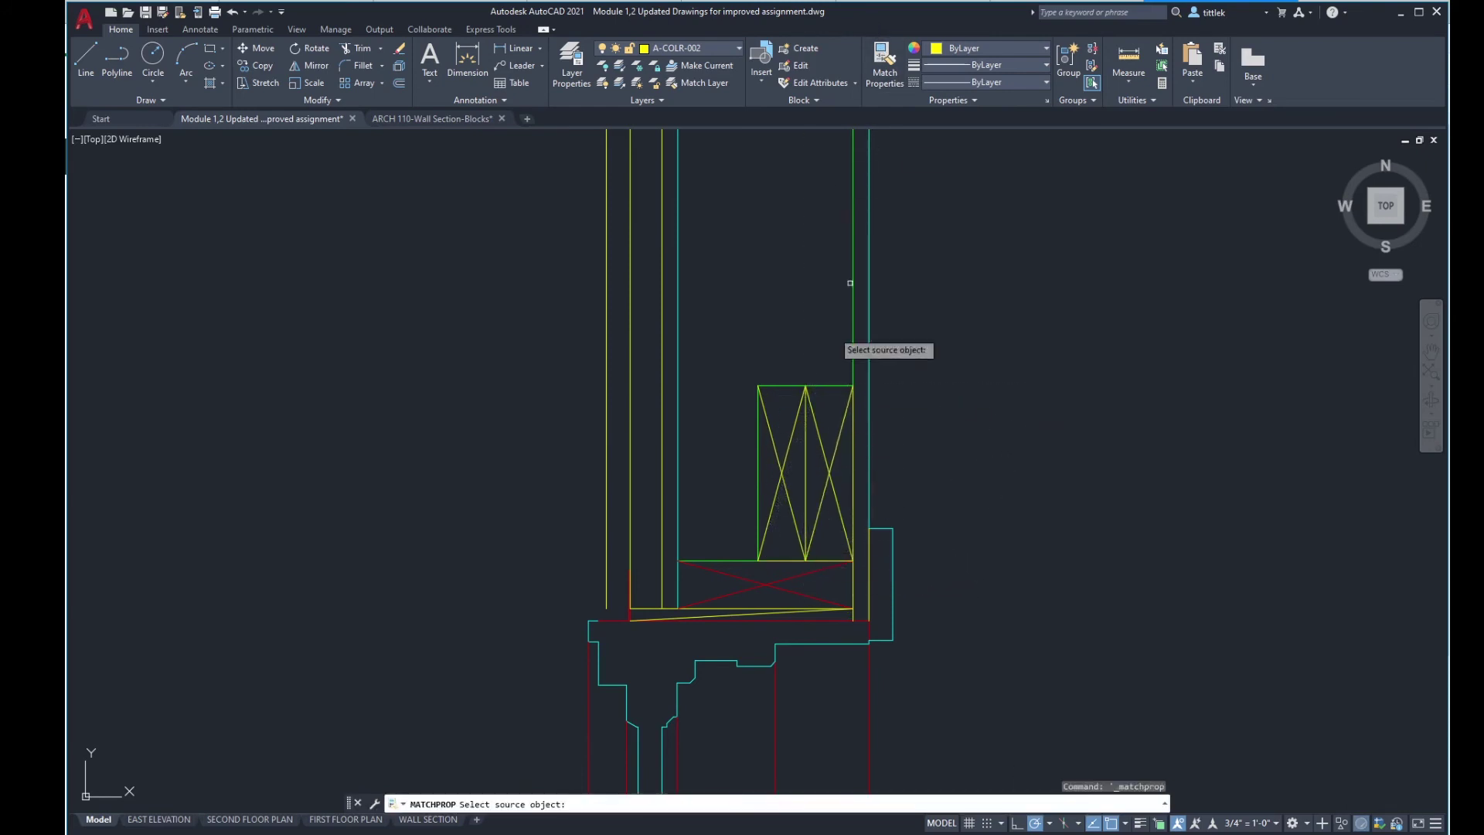
pyautogui.click(801, 576)
pyautogui.click(790, 501)
pyautogui.click(769, 441)
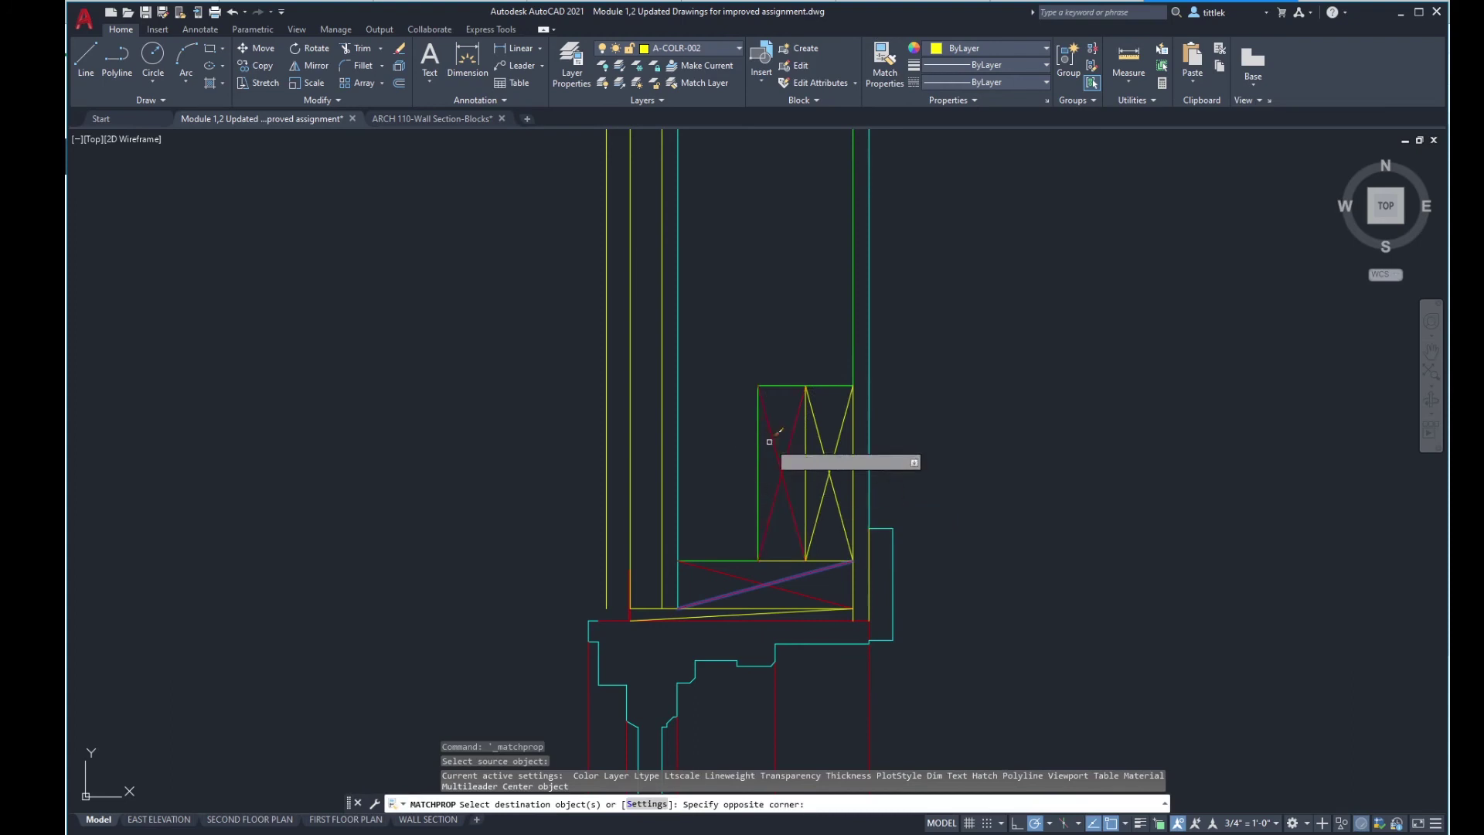
pyautogui.click(839, 472)
pyautogui.click(839, 473)
pyautogui.click(797, 418)
pyautogui.press('Return')
pyautogui.scroll(-5, 826, 514)
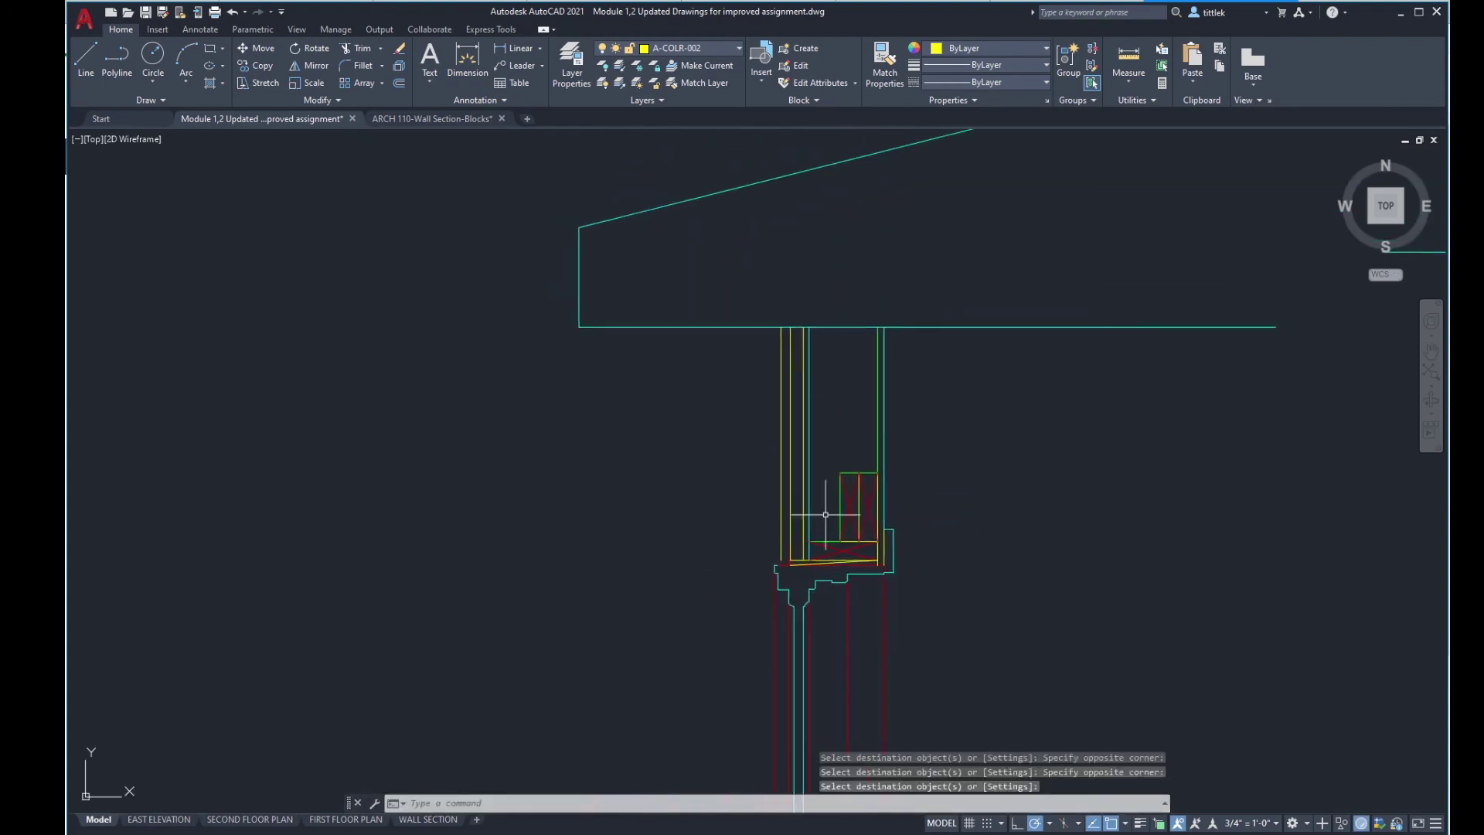
# Step: Draw a line from the inner wall corner across the top edge of the sill box
pyautogui.scroll(4, 839, 515)
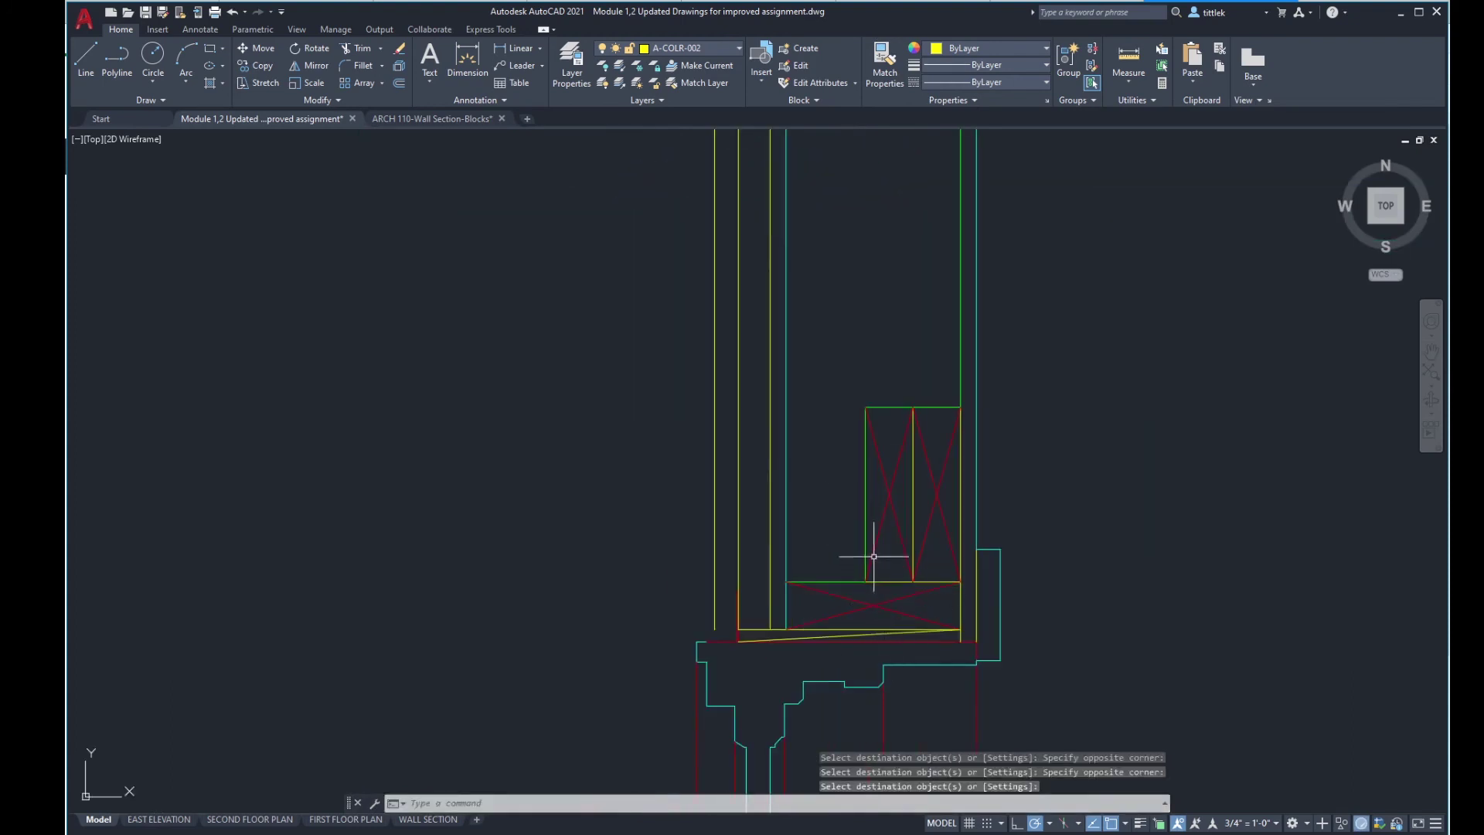
pyautogui.moveTo(868, 425); pyautogui.dragTo(837, 472, button='middle')
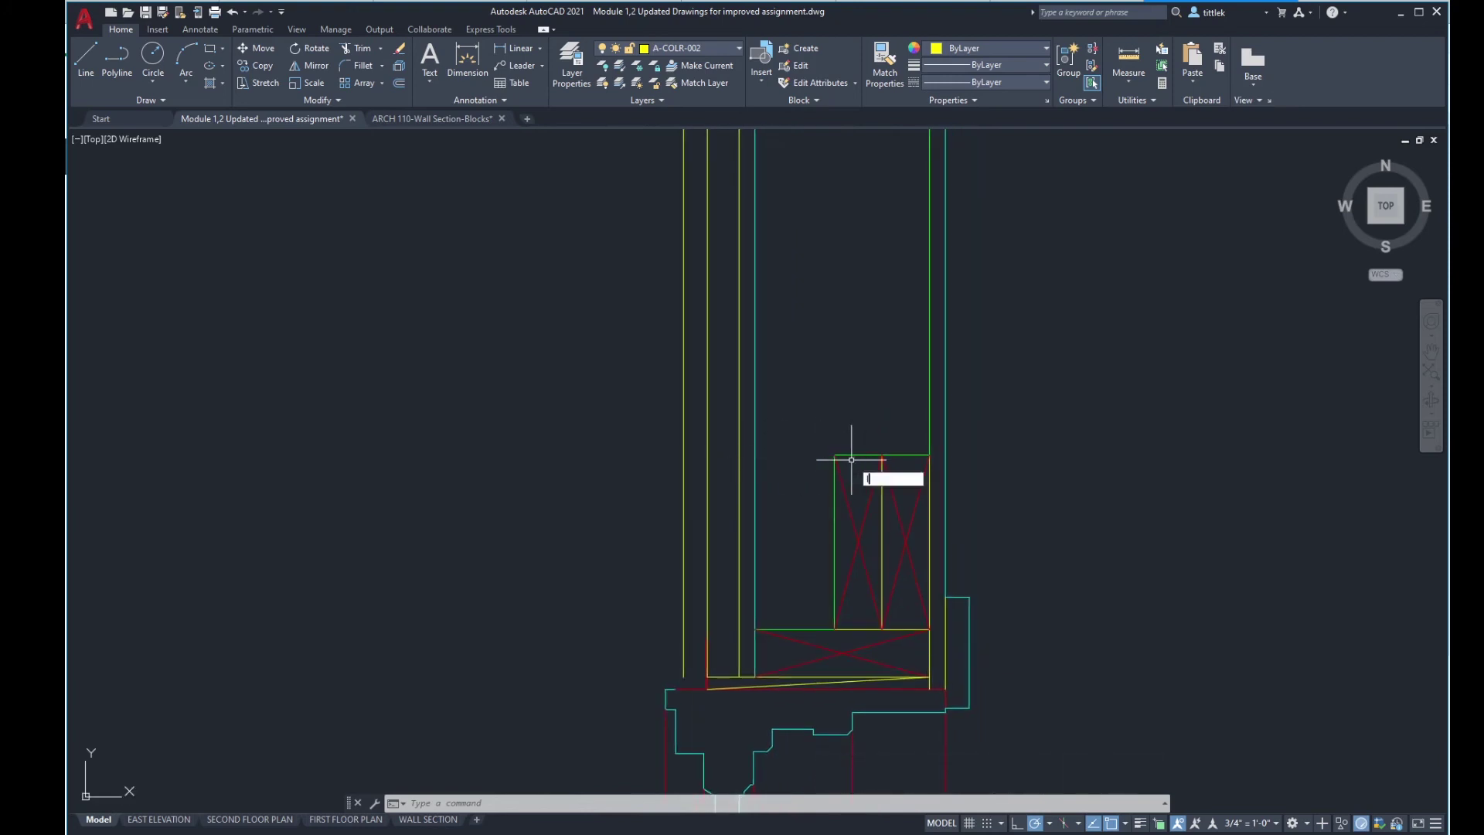
pyautogui.press('Return')
pyautogui.click(755, 455)
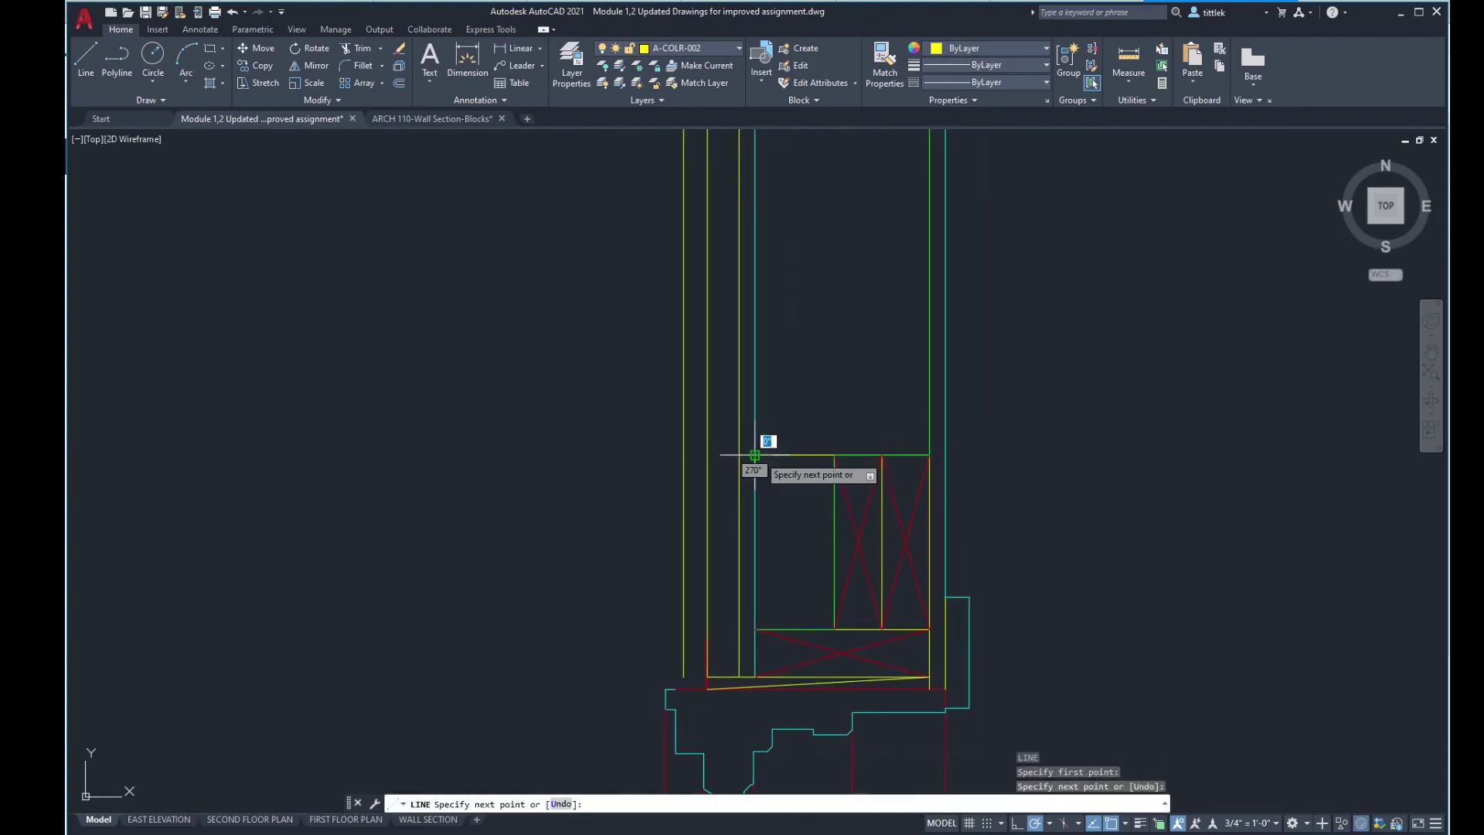
pyautogui.click(835, 455)
pyautogui.press('Return')
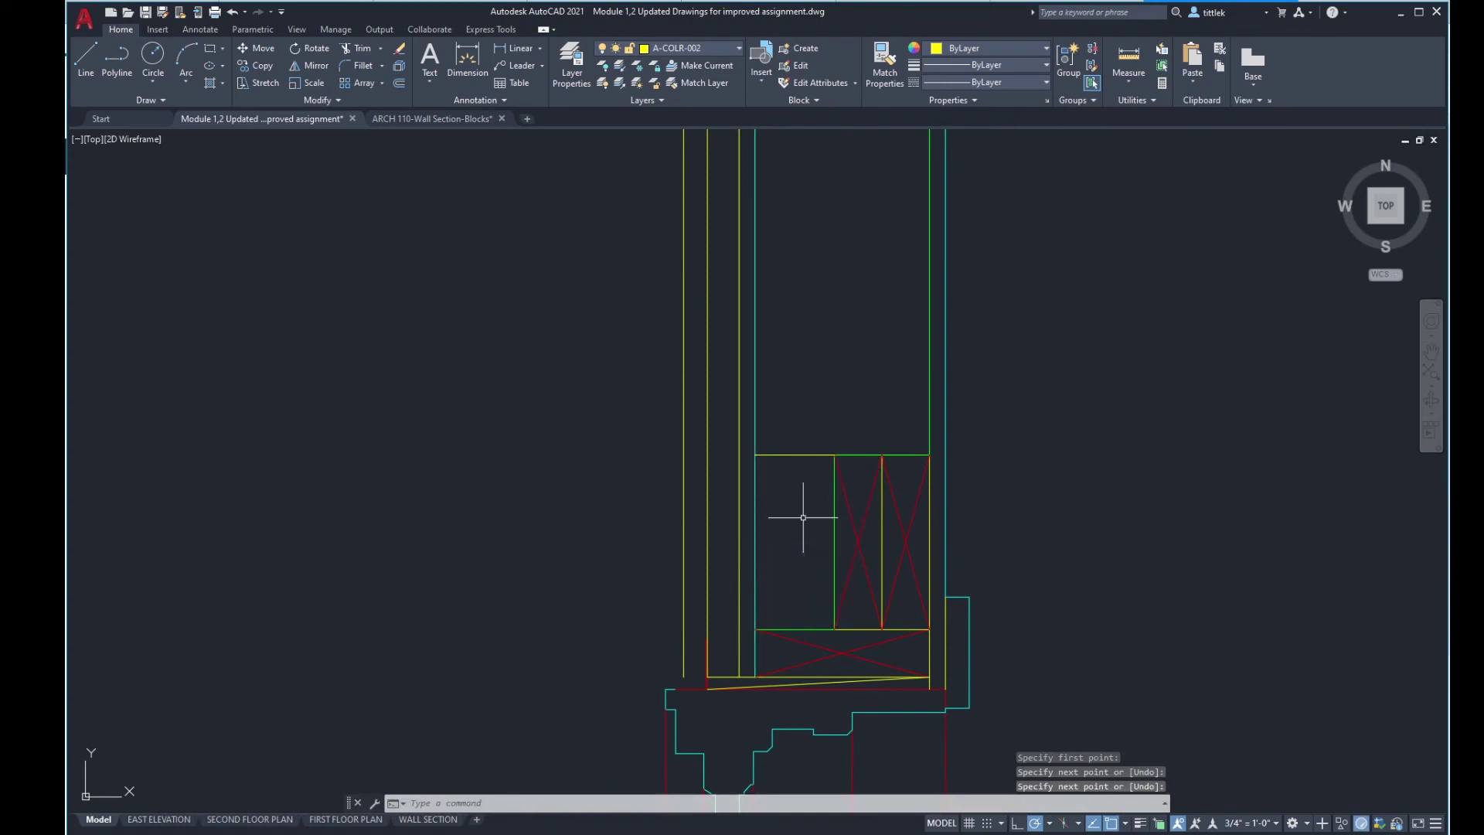
pyautogui.scroll(-2, 783, 536)
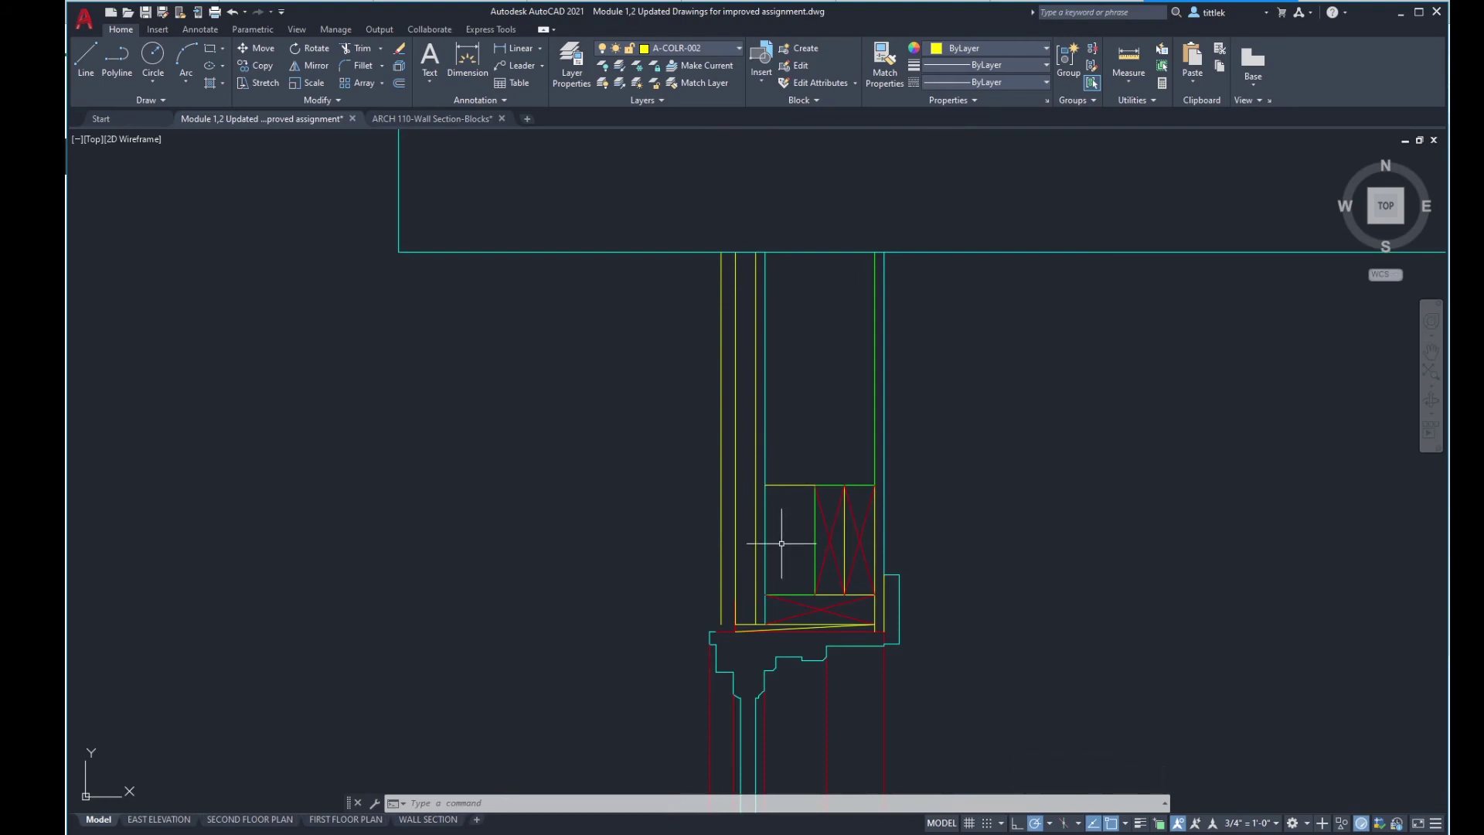
pyautogui.scroll(2, 782, 544)
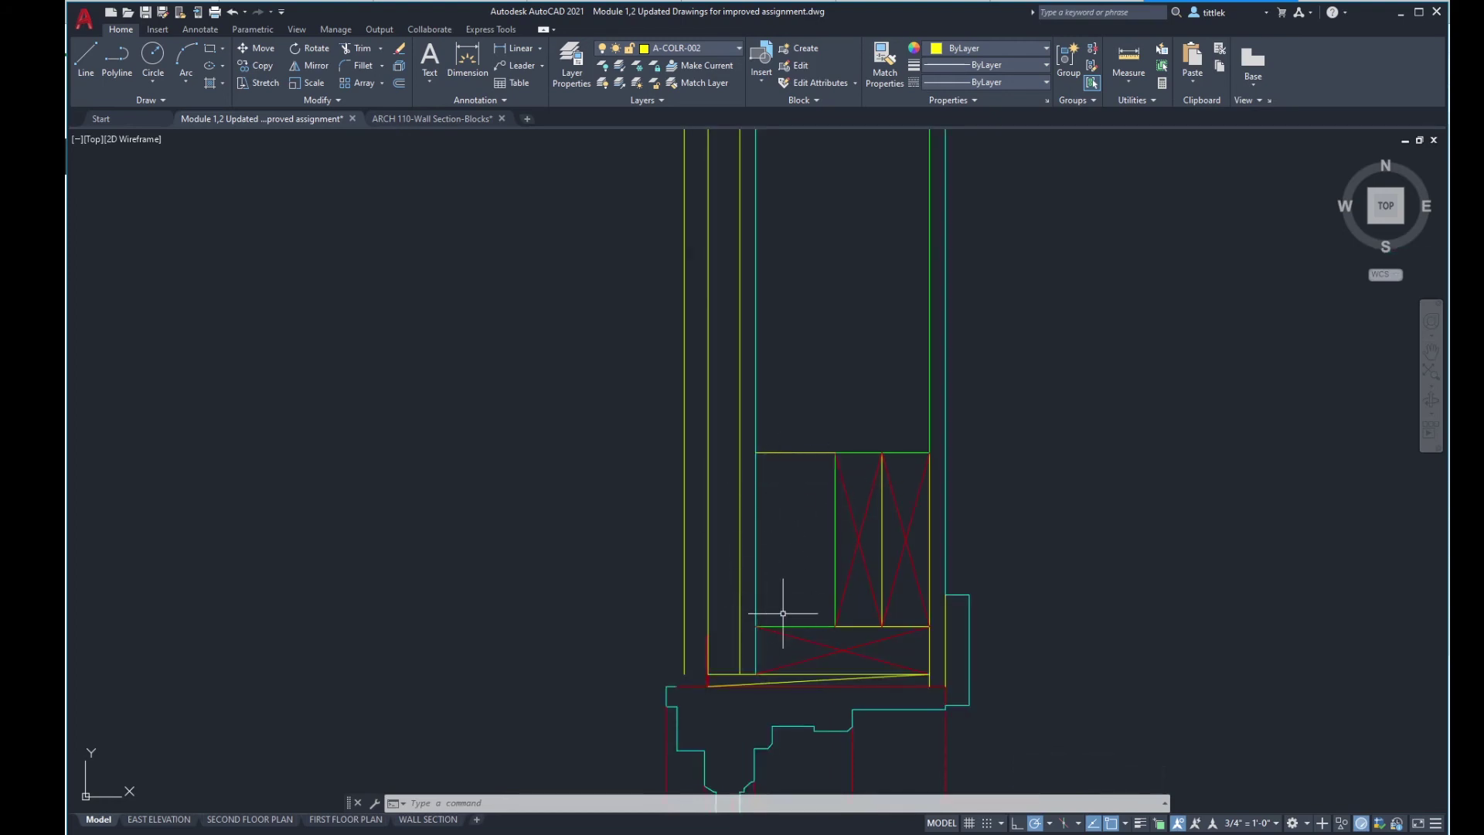
pyautogui.scroll(2, 783, 613)
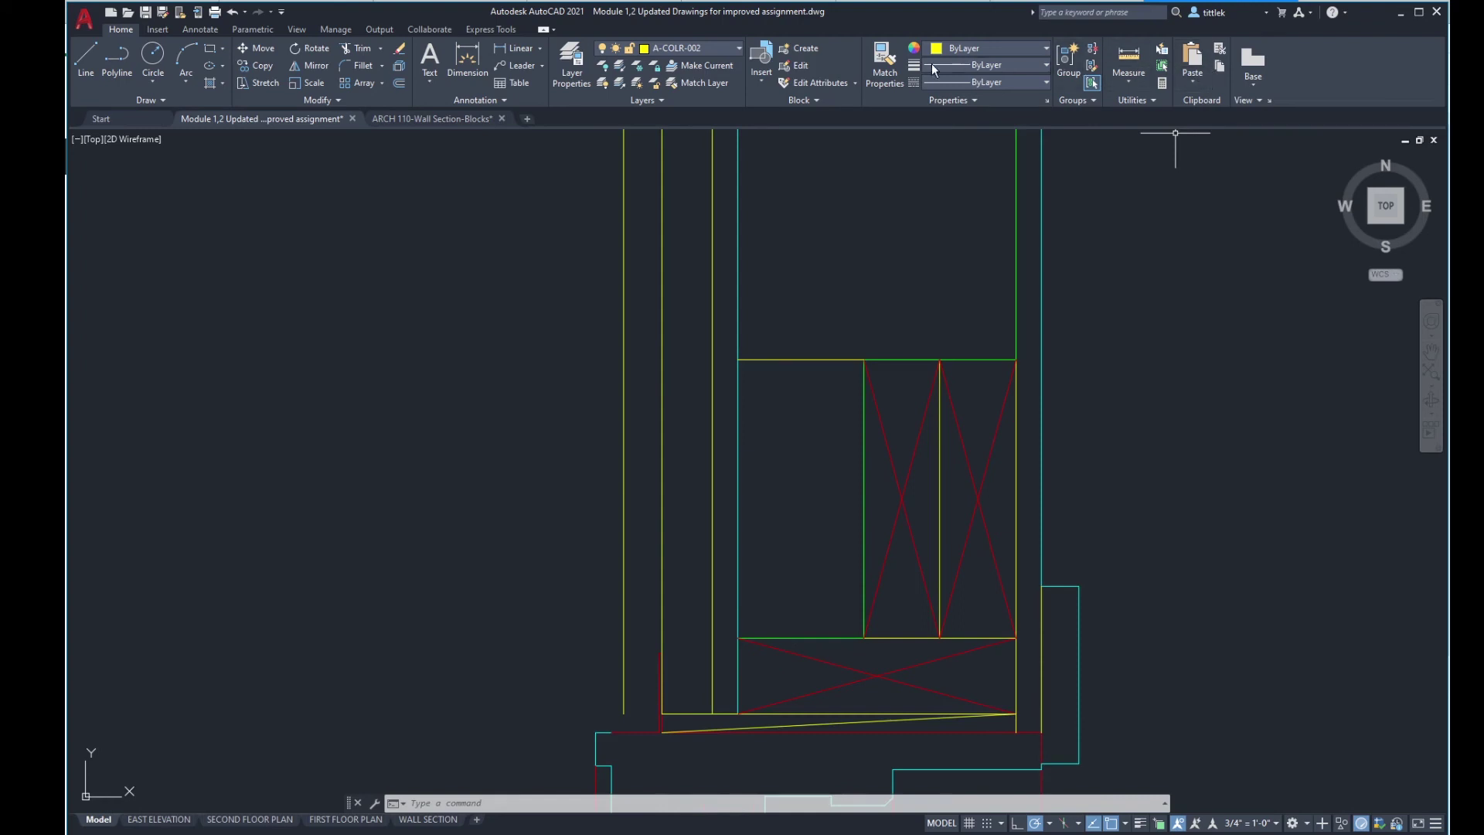
# Step: Delete the short top line and stretch the remaining top line left to the inner wall line
pyautogui.click(850, 360)
pyautogui.click(812, 309)
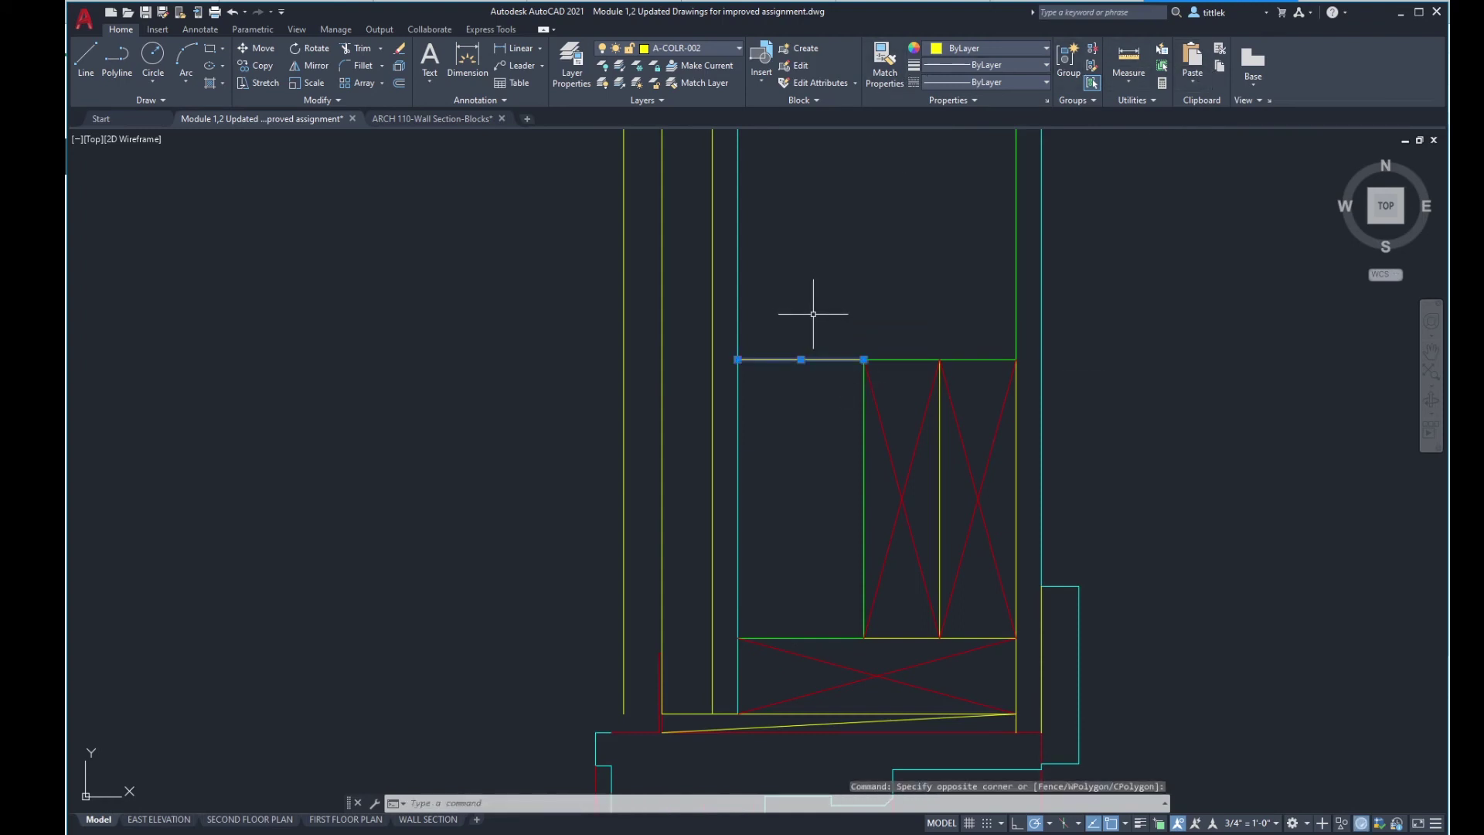
pyautogui.press('Delete')
pyautogui.click(899, 360)
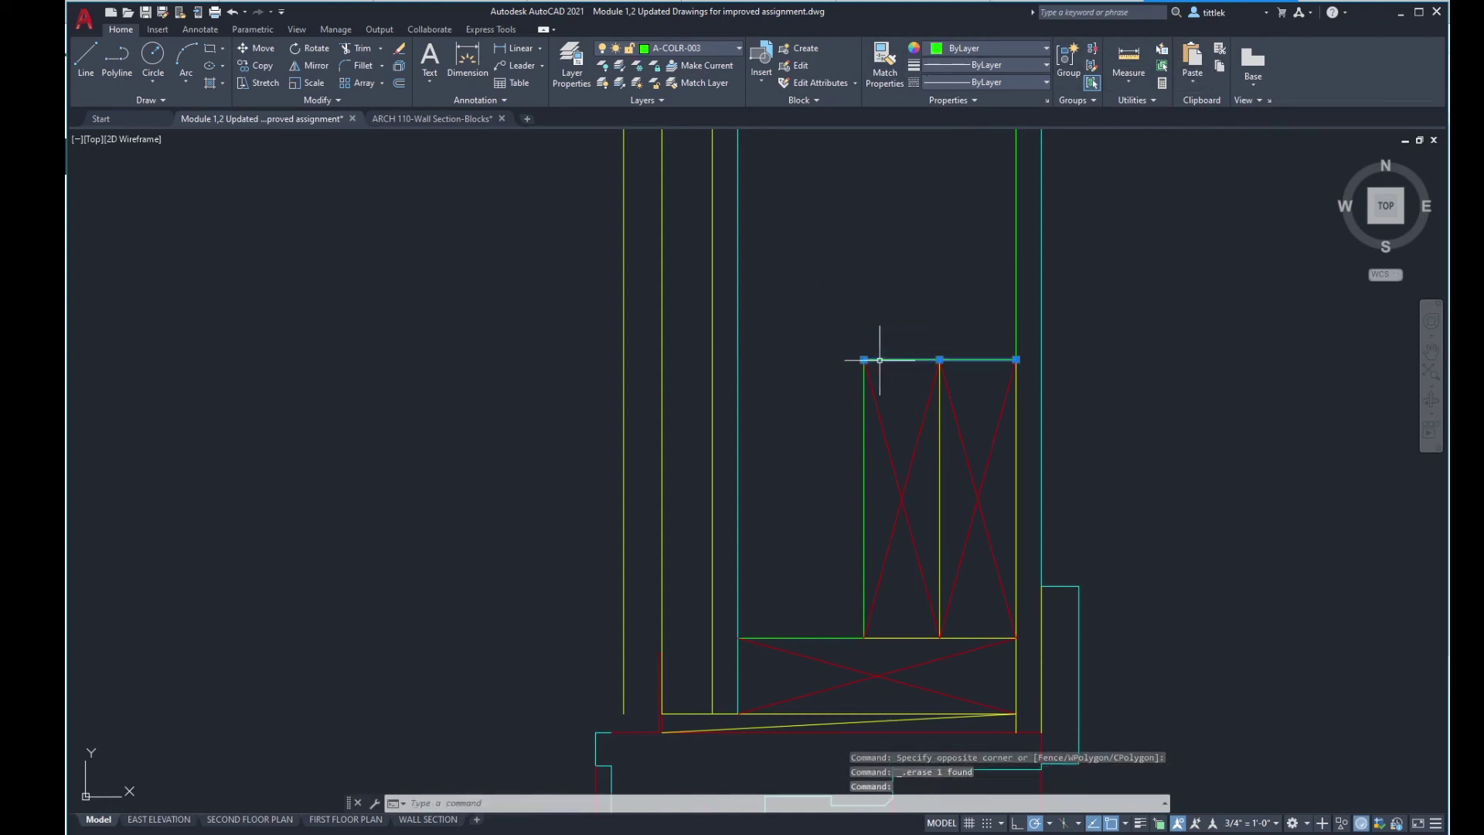
pyautogui.click(867, 359)
pyautogui.click(738, 360)
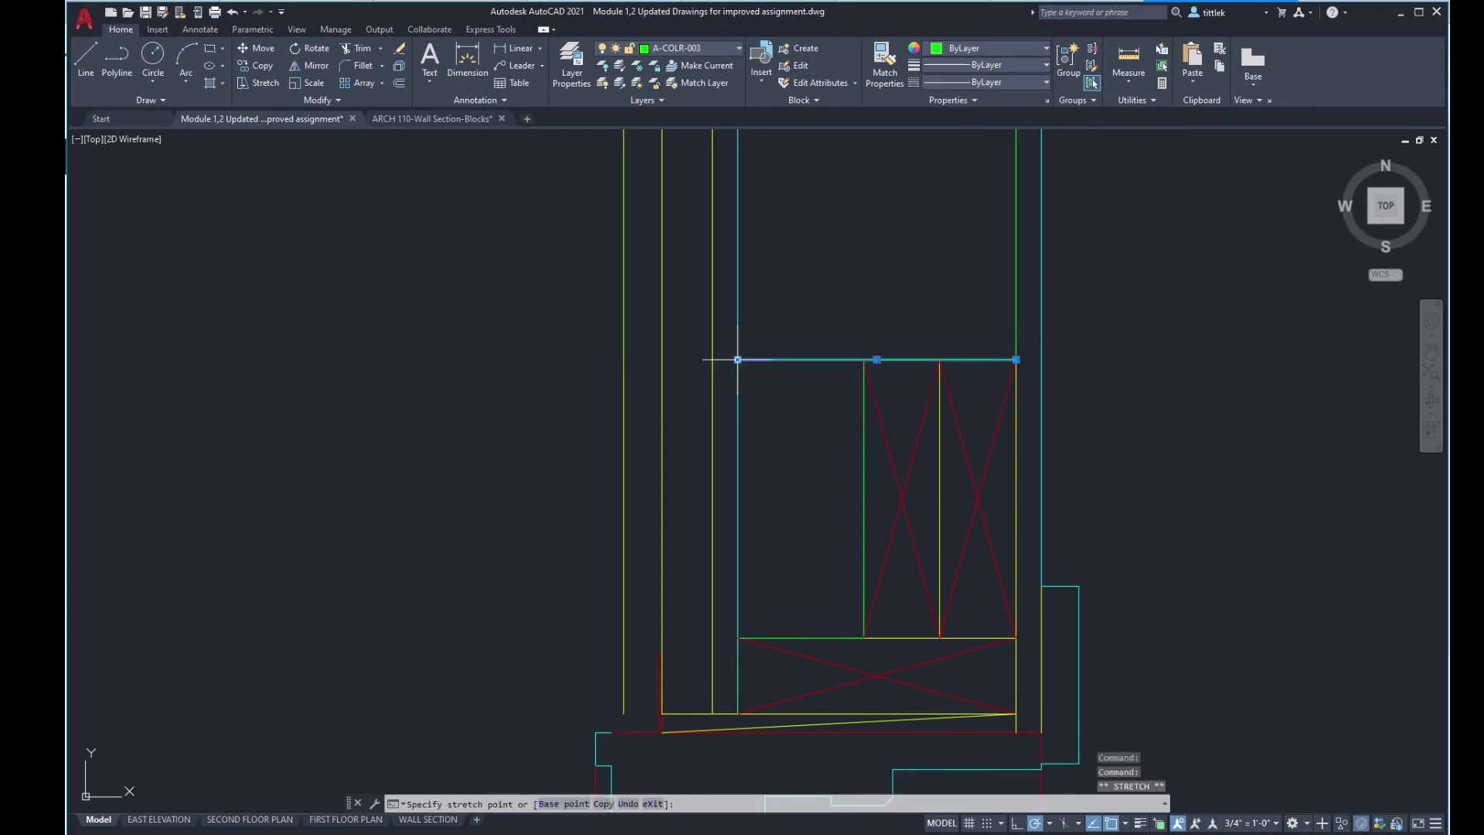
pyautogui.press('Escape')
pyautogui.press('Escape')
# Step: Make the box's middle vertical line yellow and delete its lower horizontal line
pyautogui.click(885, 66)
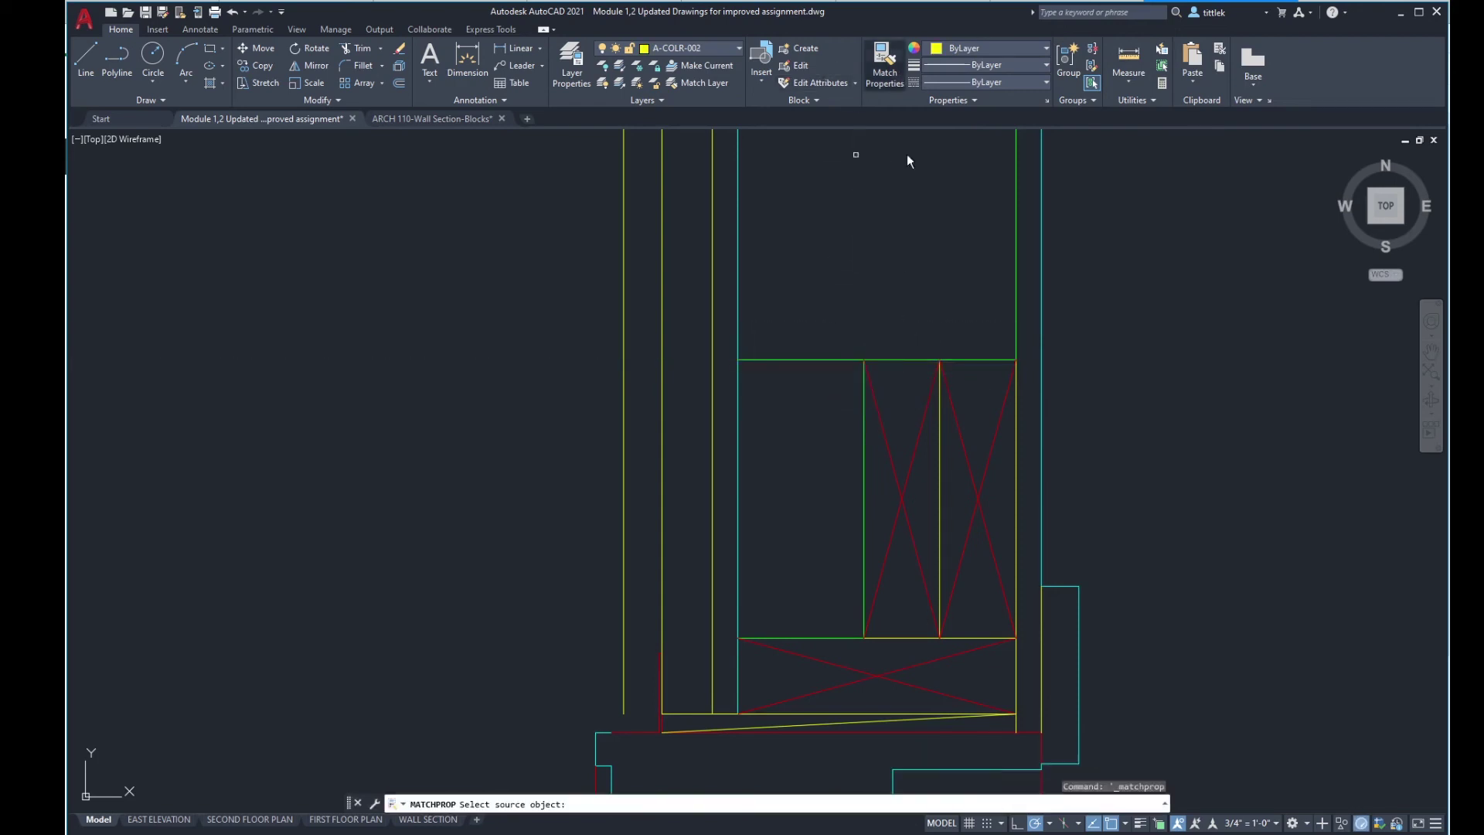
pyautogui.click(938, 548)
pyautogui.click(865, 534)
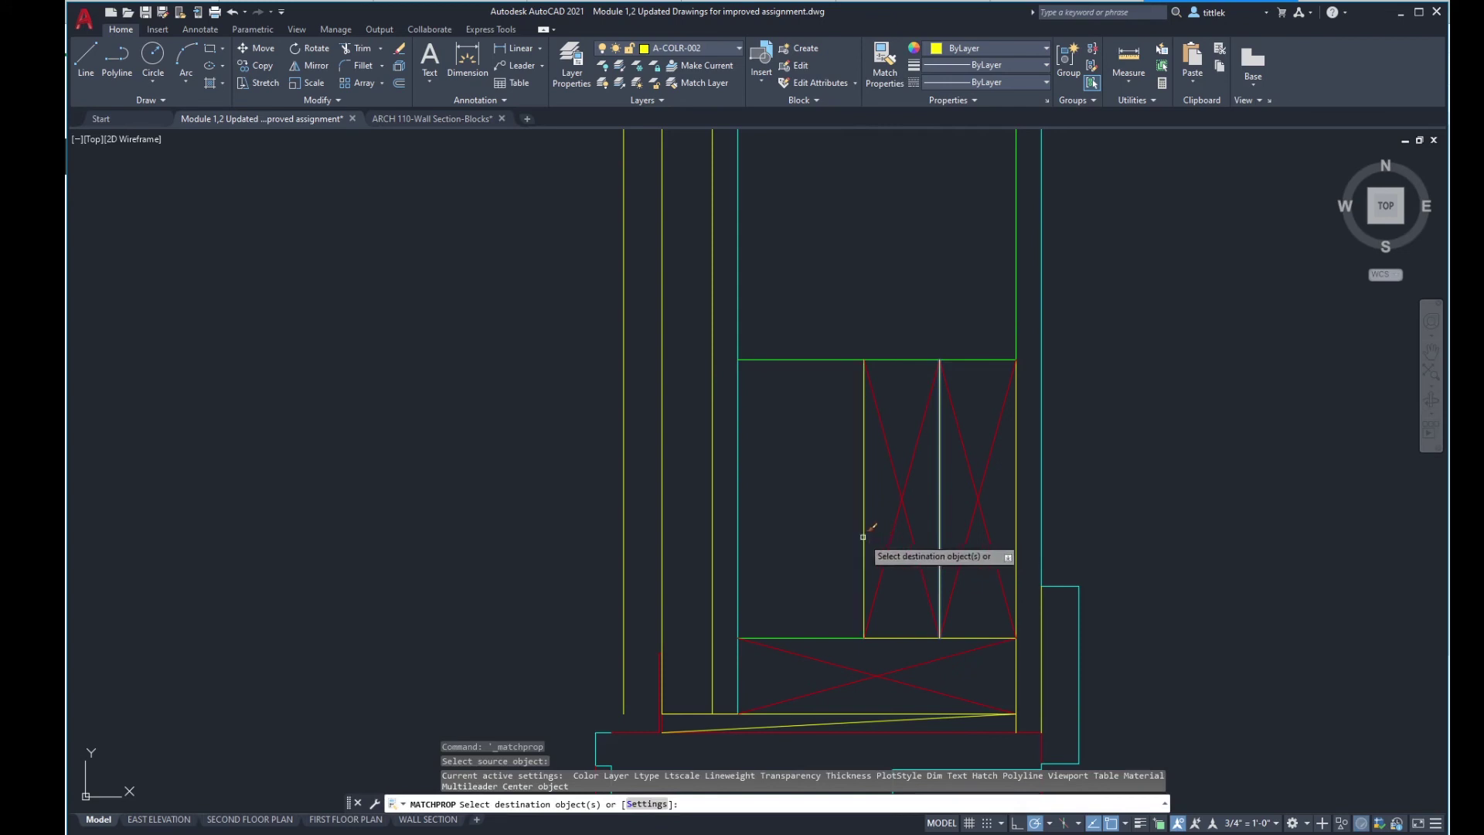
pyautogui.press('Return')
pyautogui.click(844, 638)
pyautogui.press('Delete')
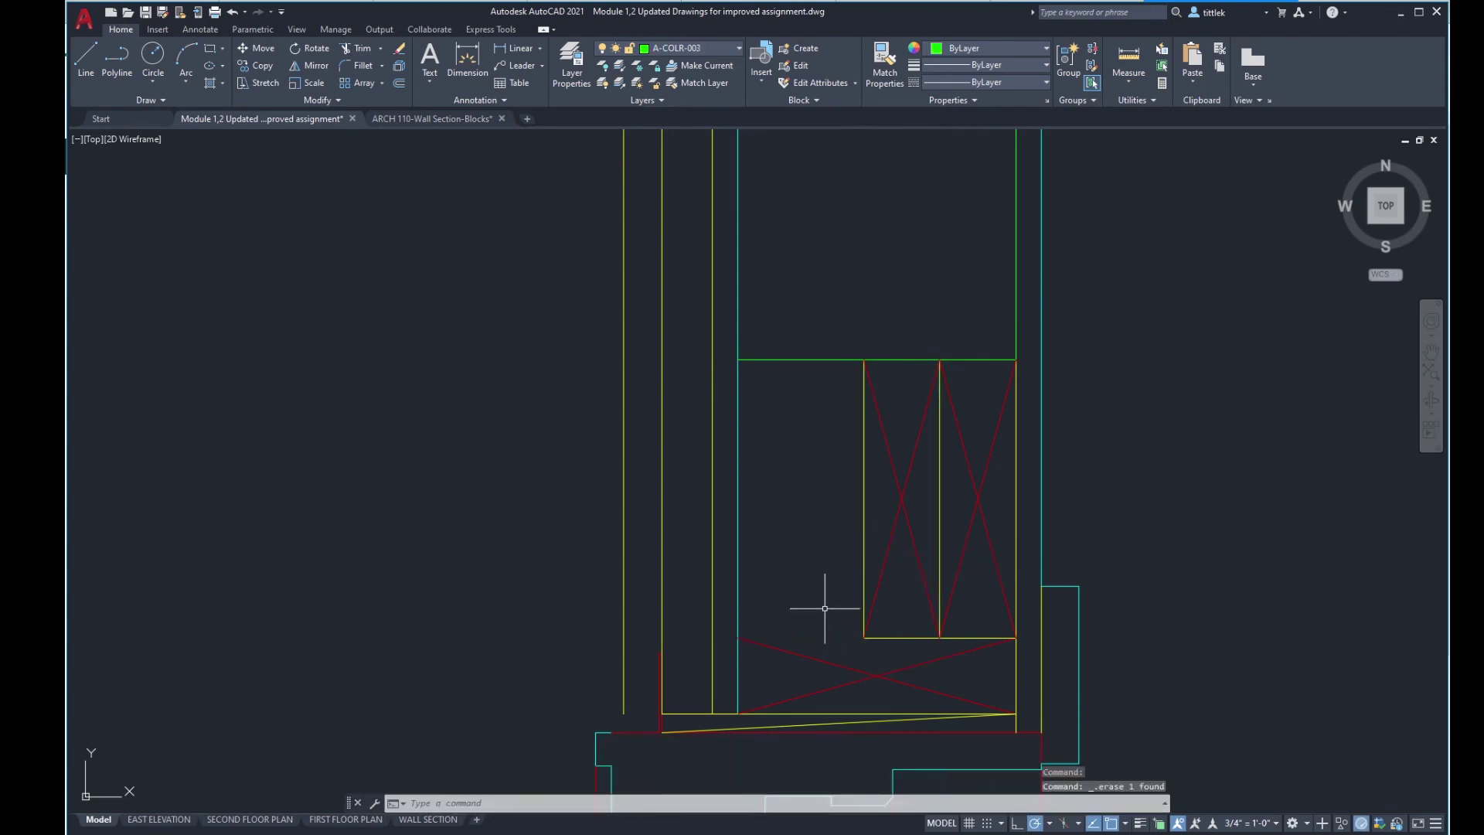
# Step: Trim the yellow line to the inner wall line and cut the wall line below the box top
pyautogui.press('Return')
pyautogui.click(739, 611)
pyautogui.press('Return')
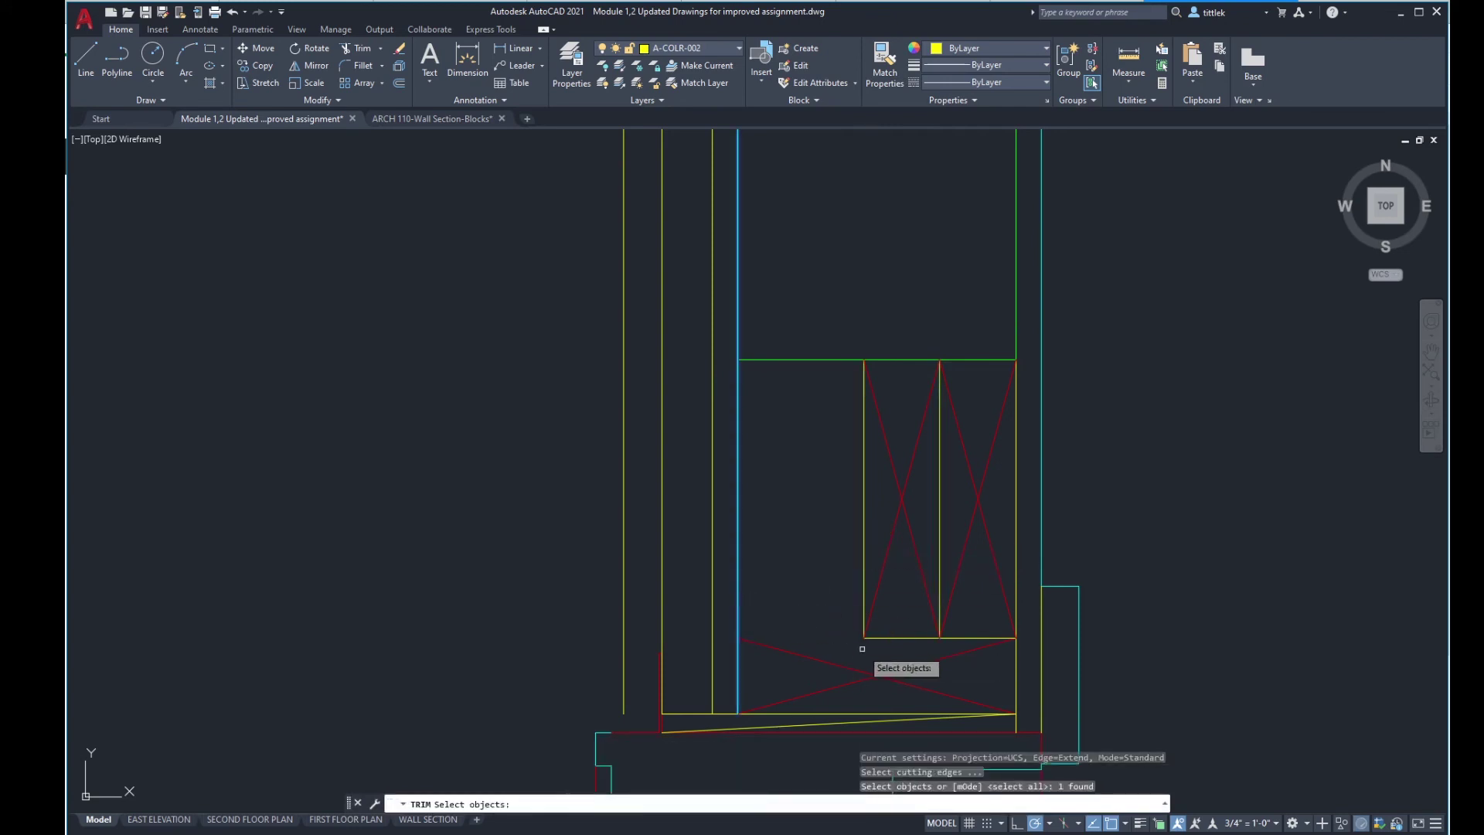
pyautogui.keyDown('shift'); pyautogui.click(877, 640); pyautogui.keyUp('shift')
pyautogui.press('Return')
pyautogui.press('Return')
pyautogui.click(758, 371)
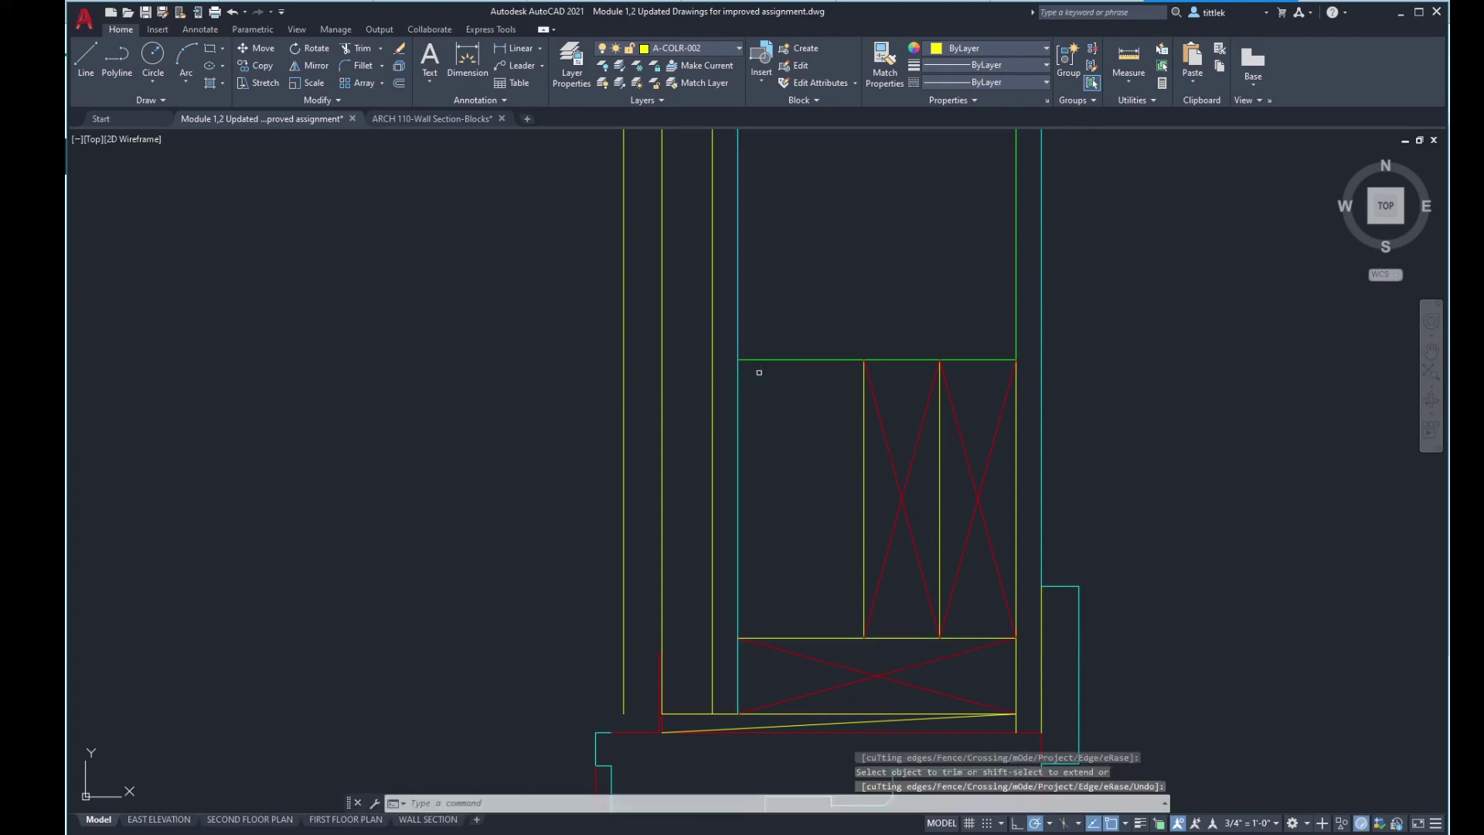
pyautogui.click(760, 325)
pyautogui.press('Return')
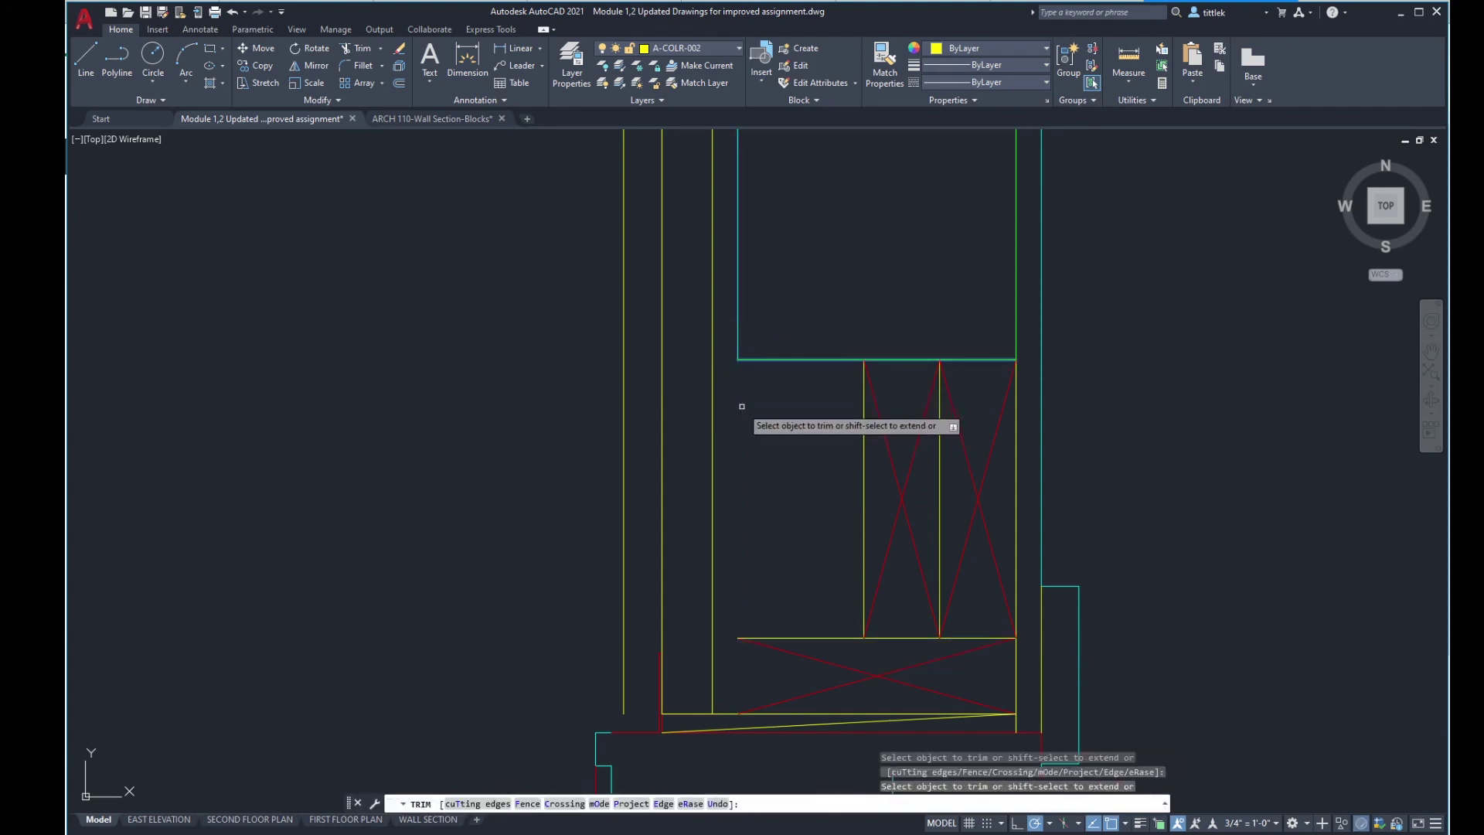
pyautogui.click(740, 408)
pyautogui.press('Escape')
# Step: Start a line at the blocking corner, then bring the window sill into view
pyautogui.write('l')
pyautogui.press('Return')
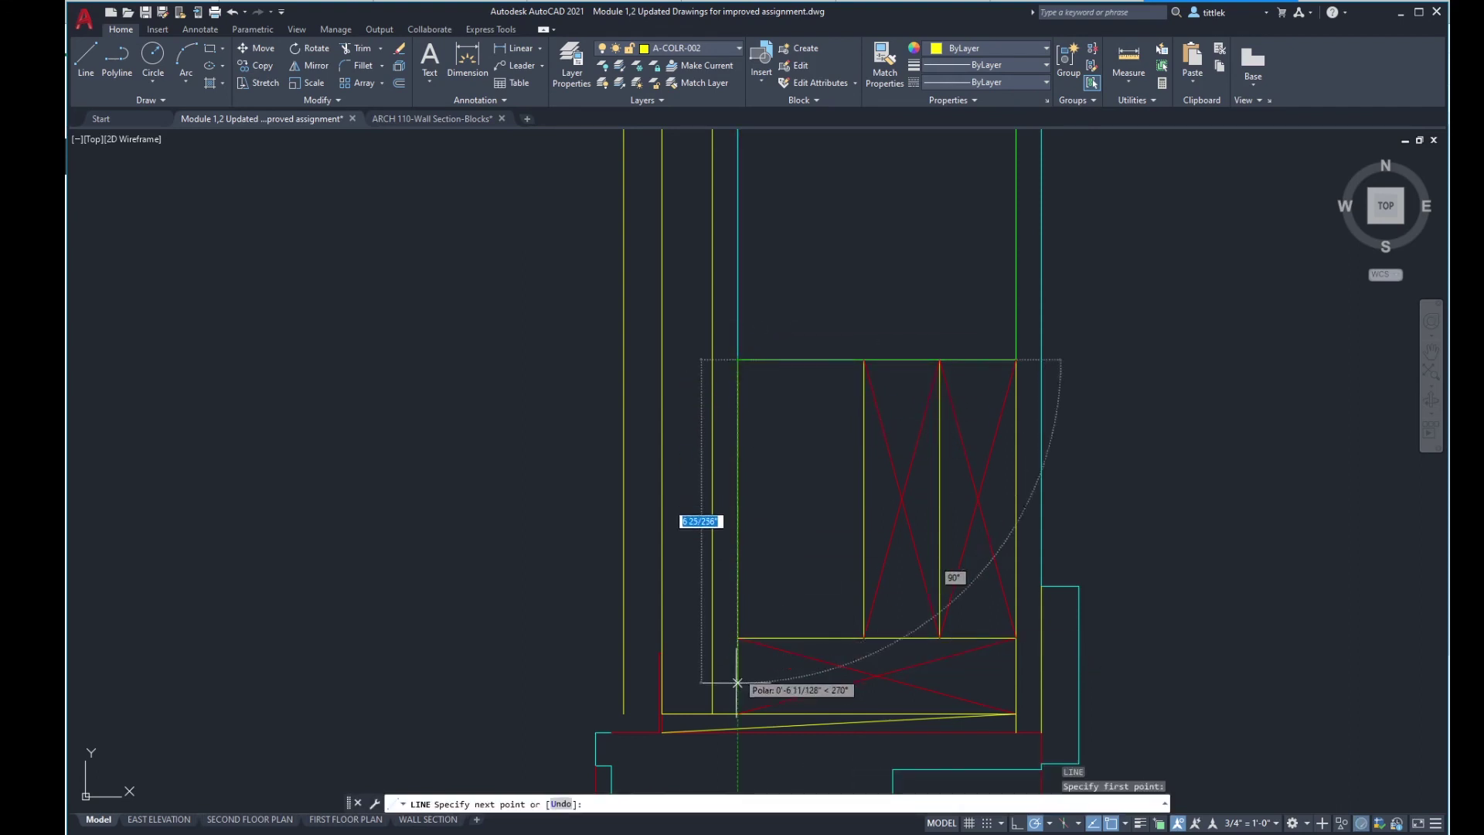
pyautogui.click(737, 712)
pyautogui.press('Return')
pyautogui.scroll(-4, 796, 460)
pyautogui.moveTo(796, 449); pyautogui.dragTo(804, 506, button='middle')
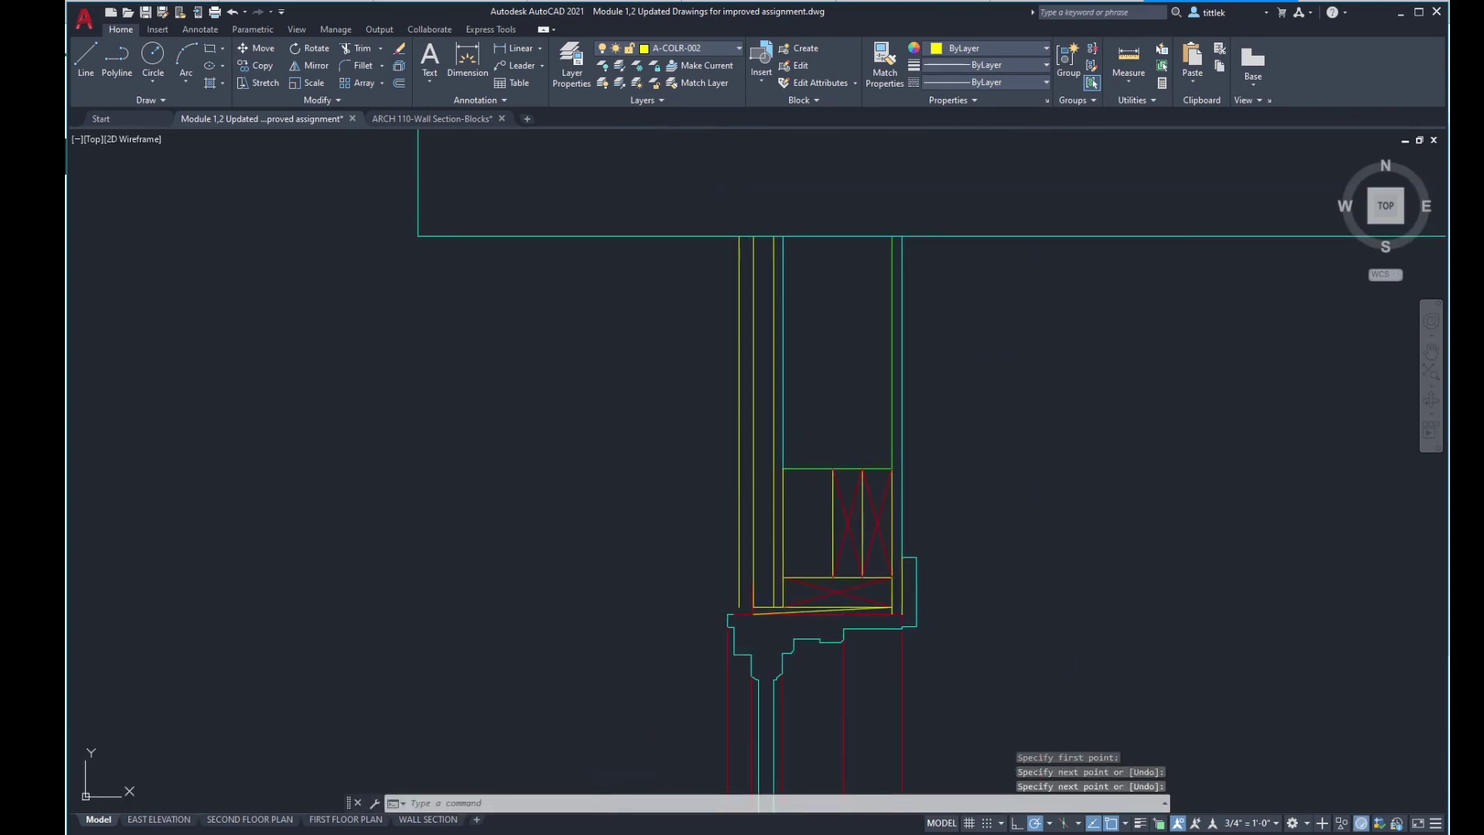
# Step: Hatch the left blocking cell under the sill and match it to the foundation's rigid insulation hatch
pyautogui.write('h')
pyautogui.press('Return')
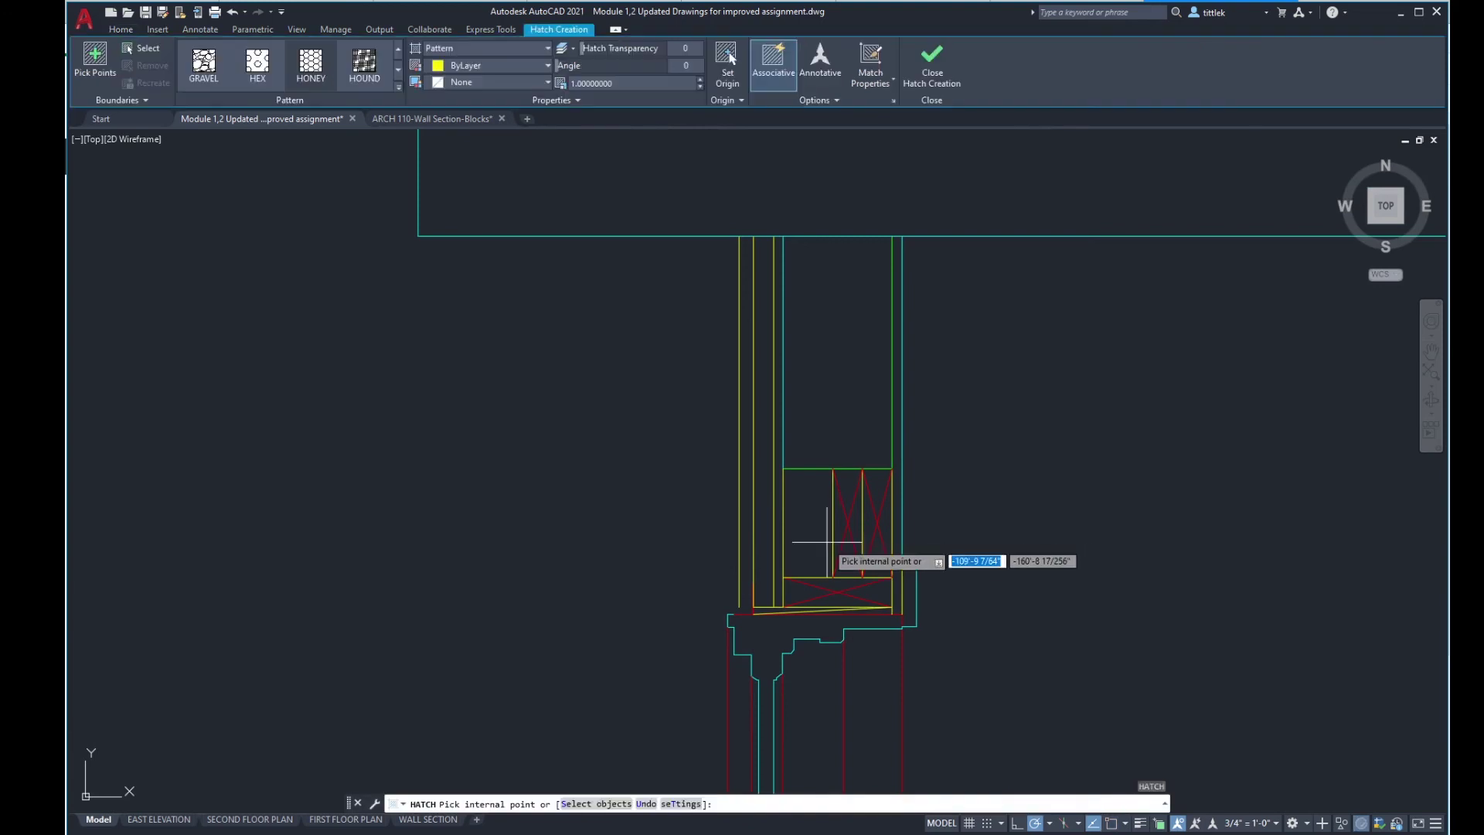
pyautogui.click(812, 522)
pyautogui.press('Return')
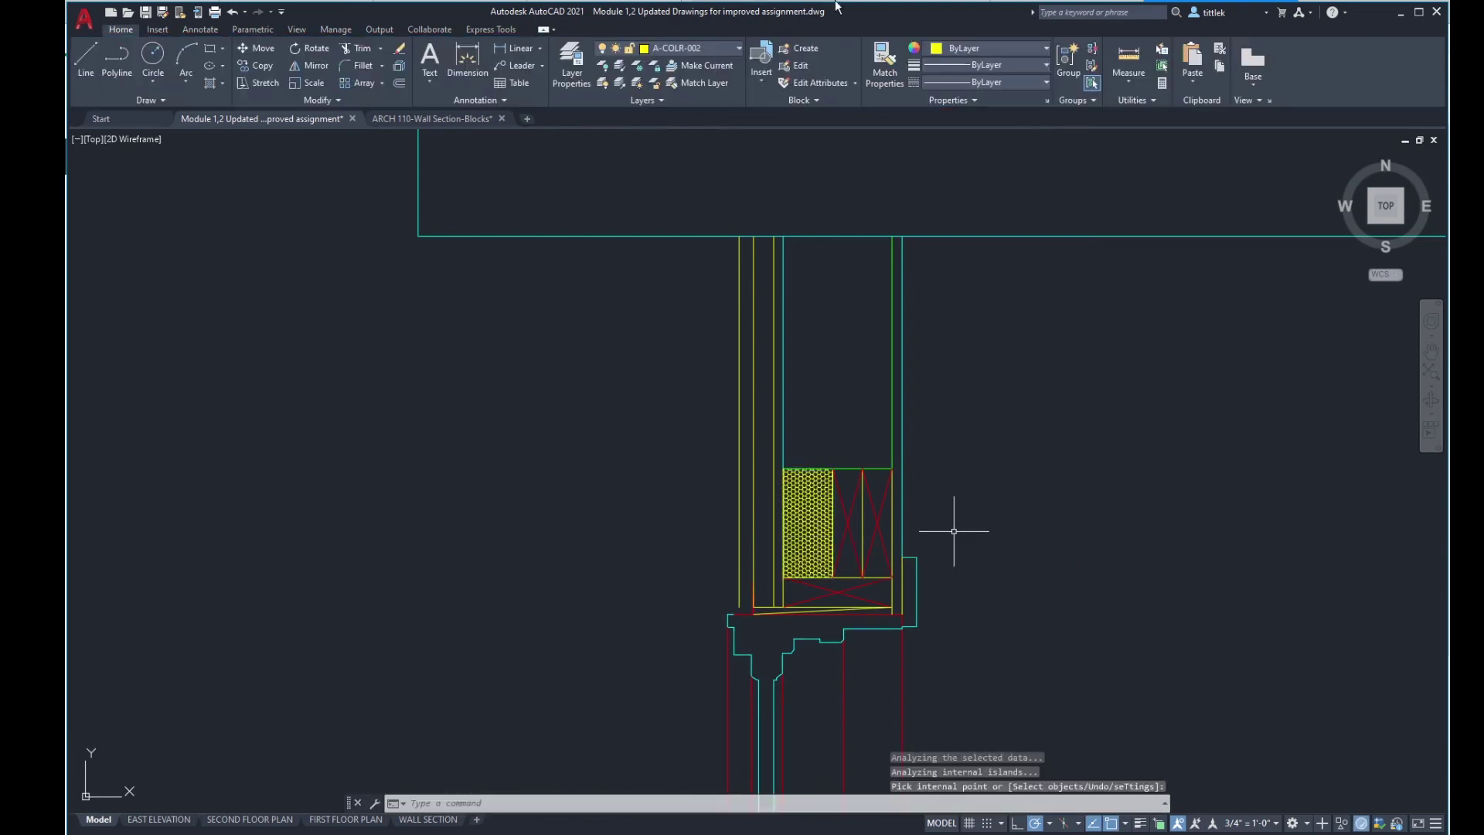
pyautogui.click(885, 66)
pyautogui.scroll(-3, 746, 348)
pyautogui.scroll(3, 770, 635)
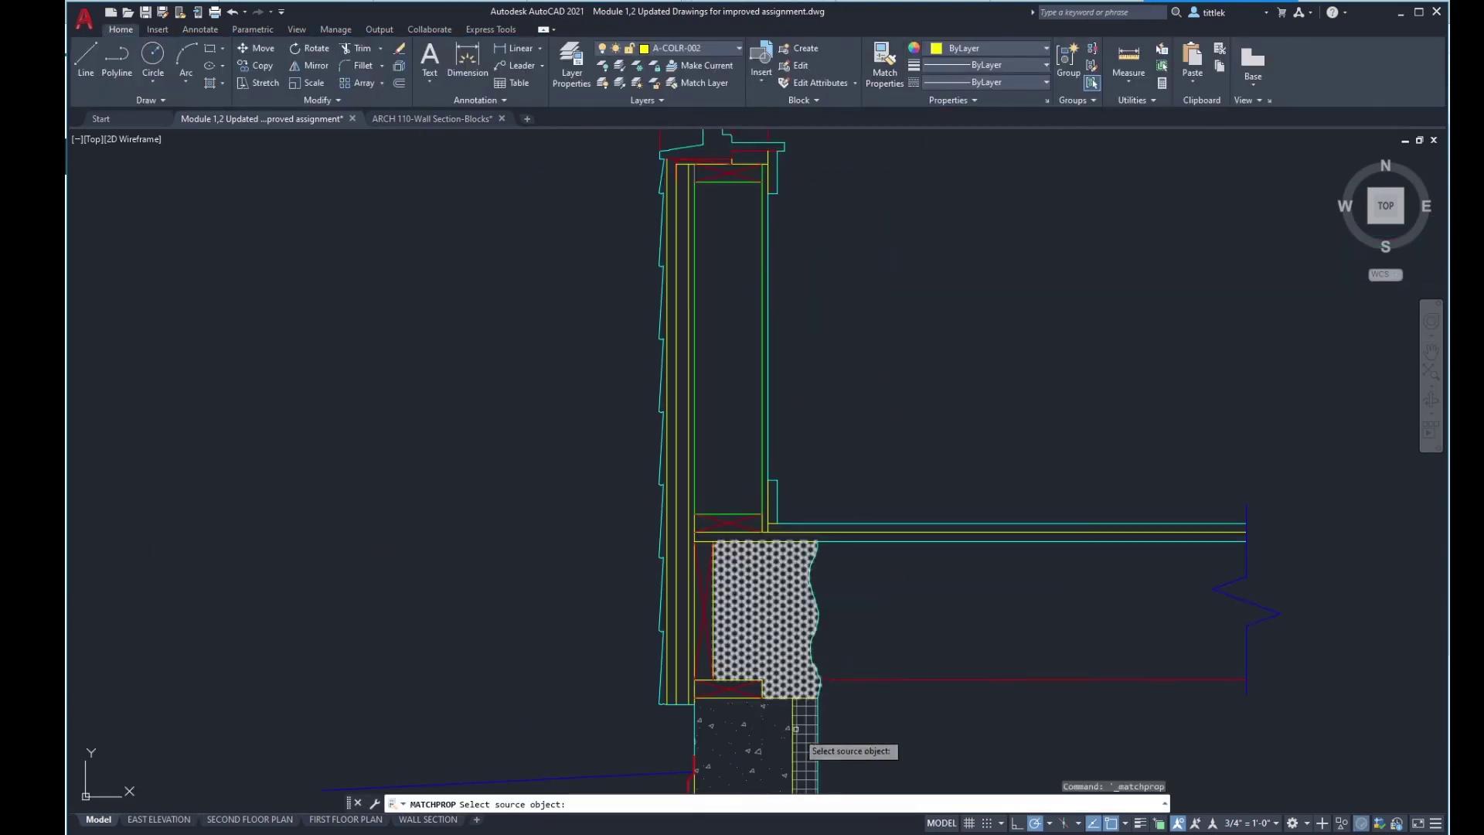
pyautogui.click(770, 636)
pyautogui.scroll(-4, 801, 740)
pyautogui.scroll(3, 764, 215)
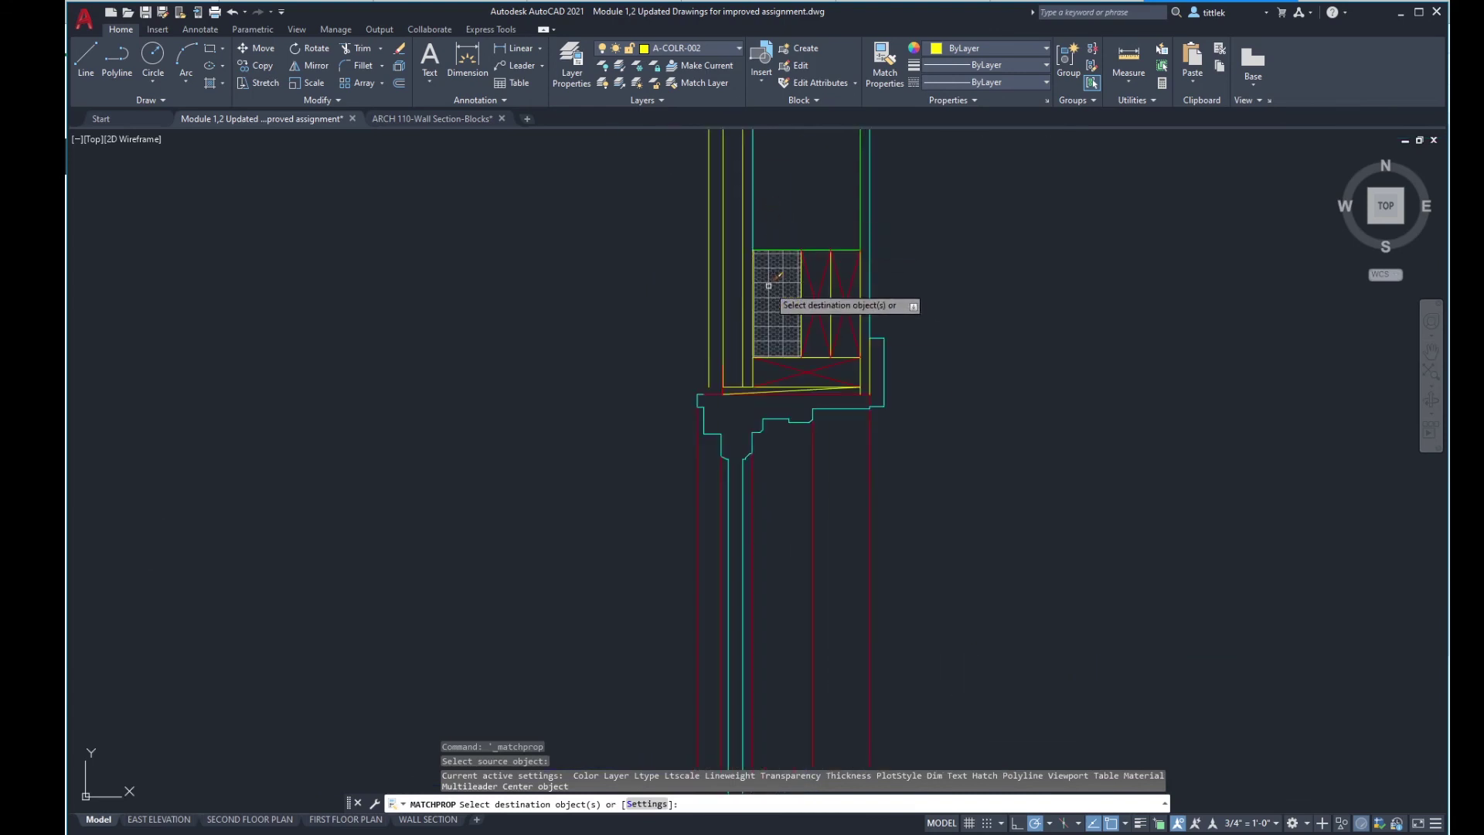
pyautogui.press('Return')
pyautogui.scroll(-2, 772, 457)
pyautogui.scroll(1, 809, 216)
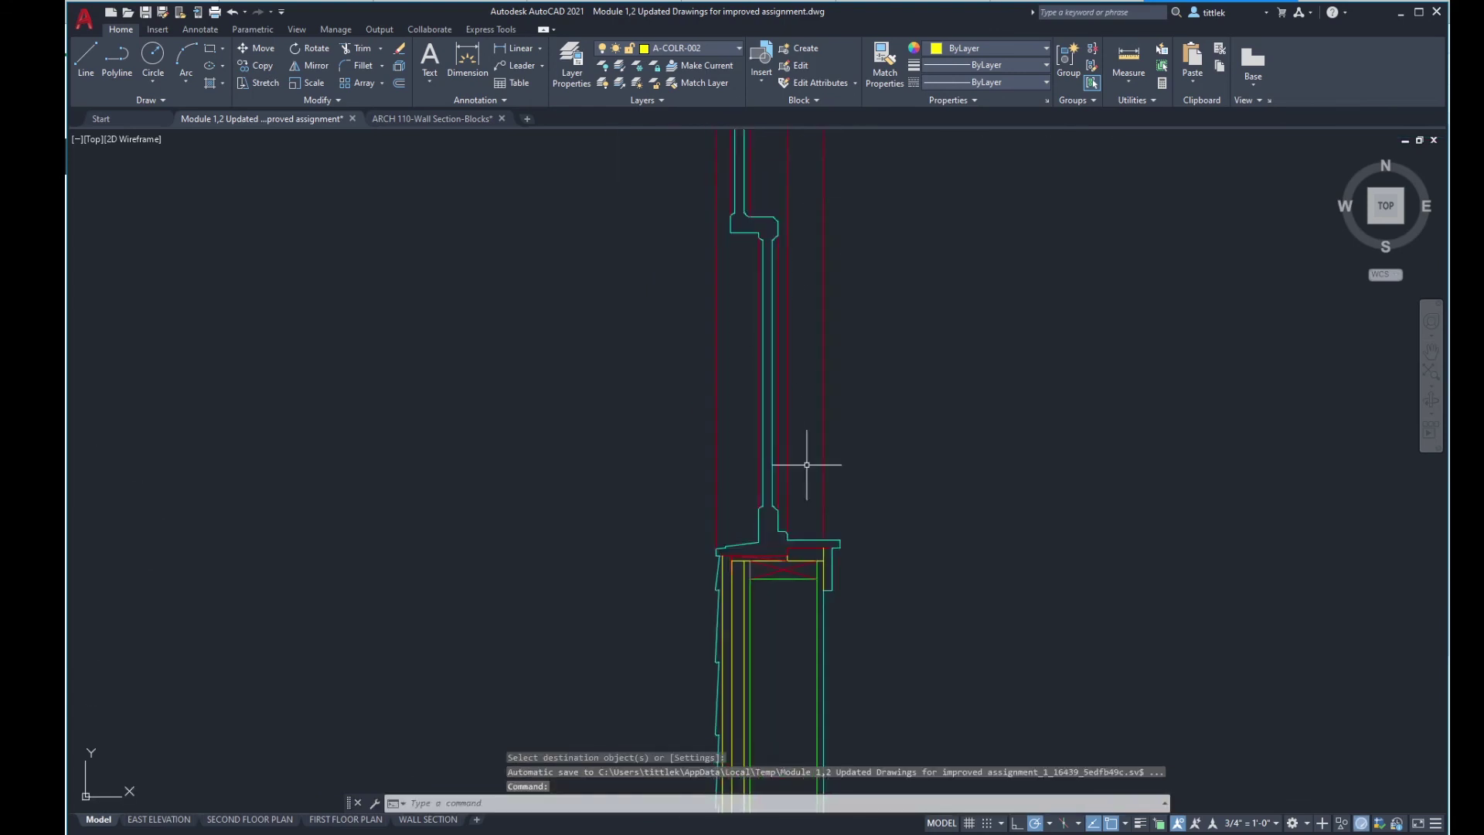
# Step: Hatch the narrow strip along the wall and match it to the rigid insulation hatch
pyautogui.moveTo(812, 454); pyautogui.dragTo(851, 67, button='middle')
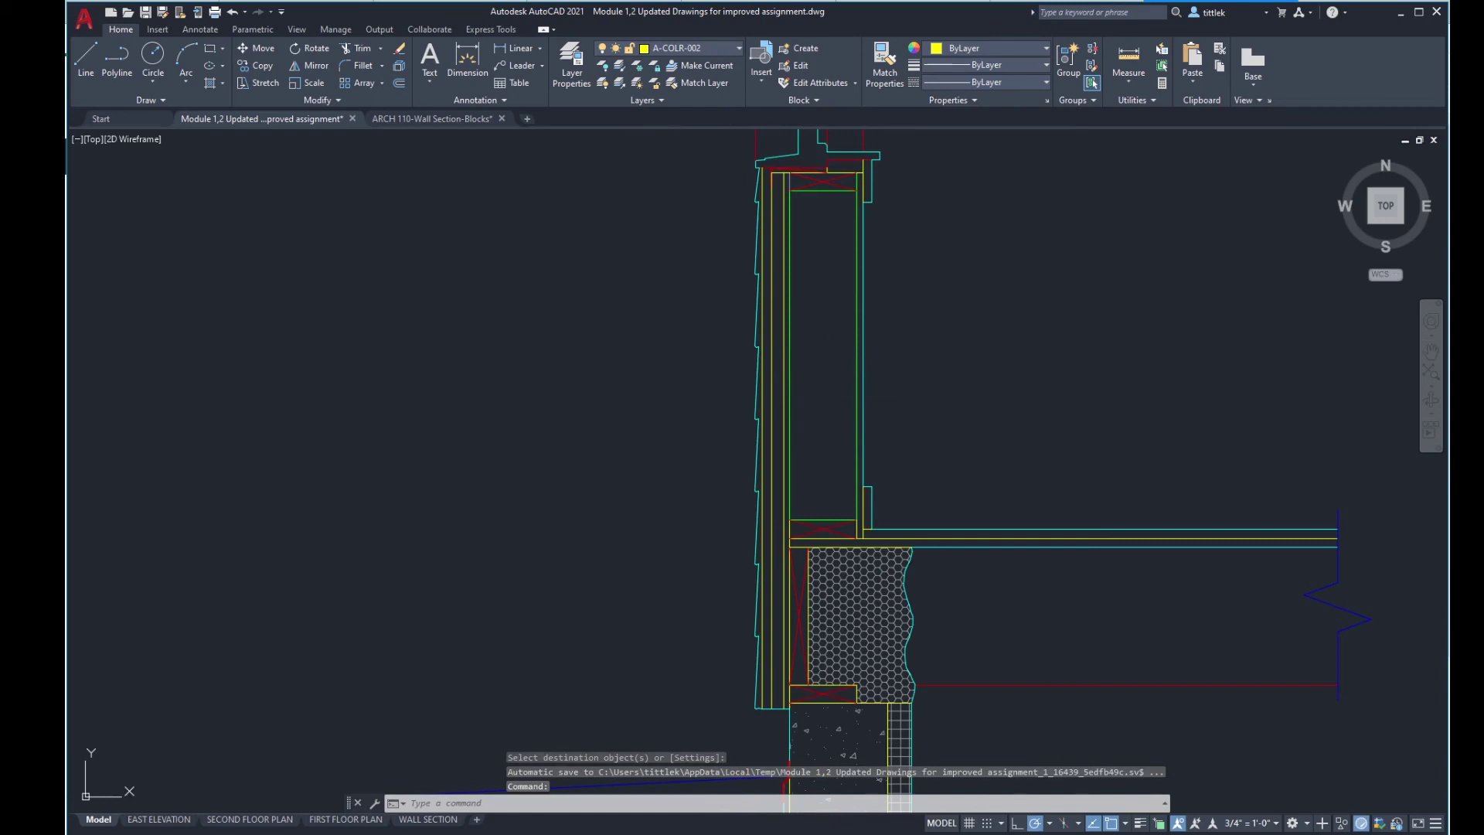
pyautogui.write('h')
pyautogui.press('Return')
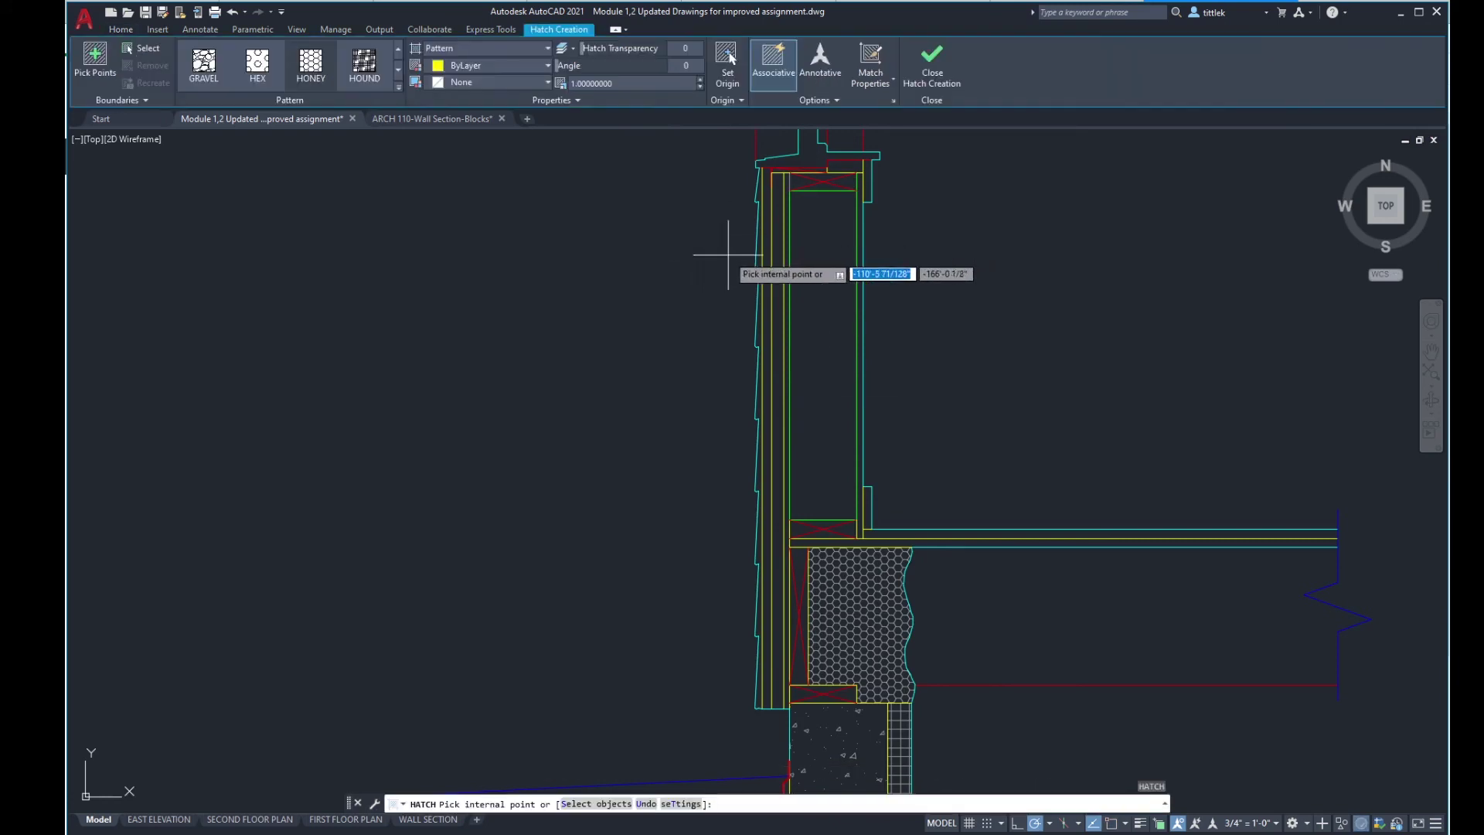
pyautogui.click(779, 287)
pyautogui.press('Return')
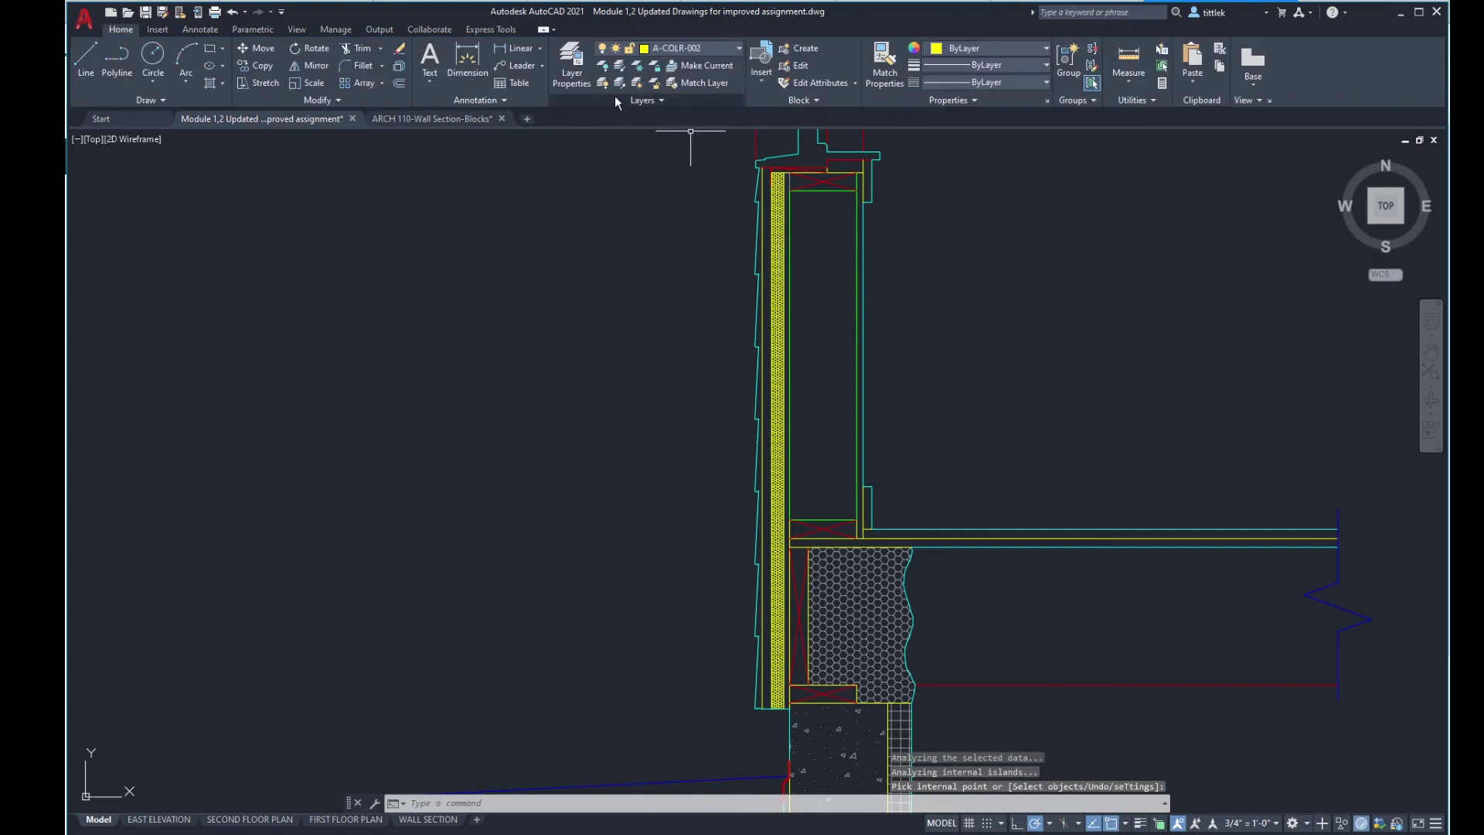
pyautogui.click(885, 62)
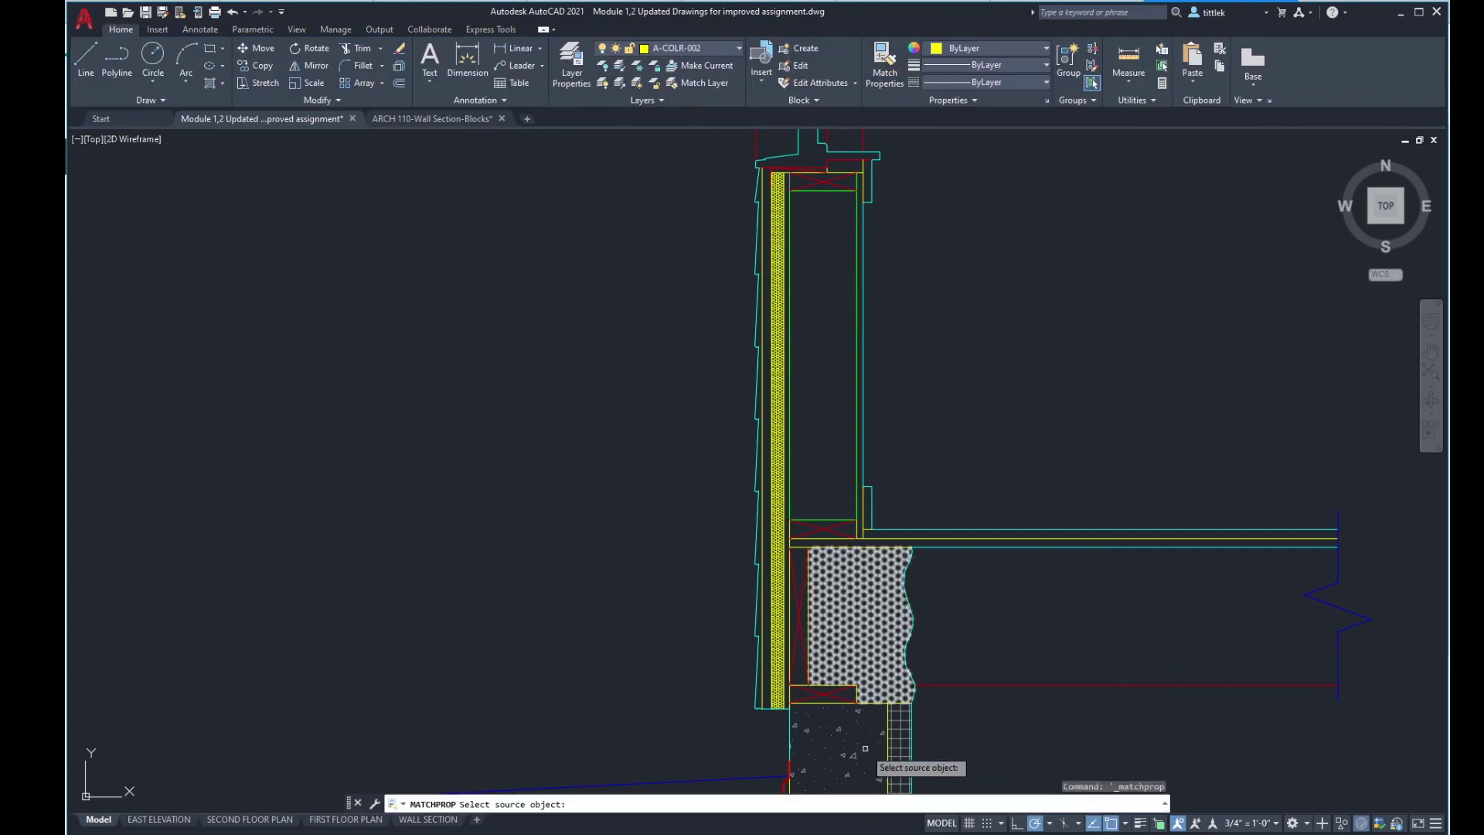
pyautogui.click(896, 728)
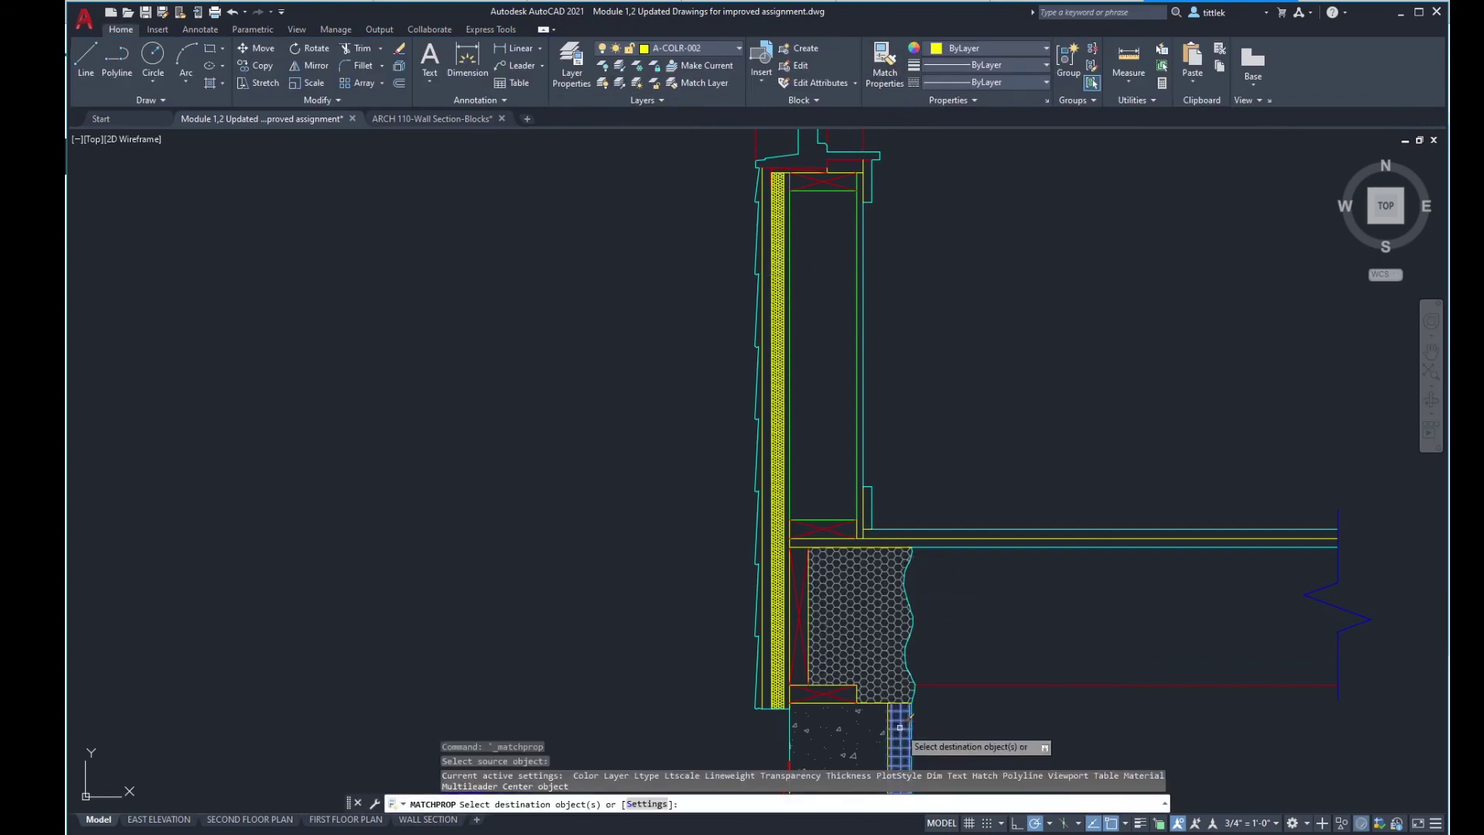
pyautogui.click(776, 673)
pyautogui.scroll(-2, 776, 673)
pyautogui.press('Return')
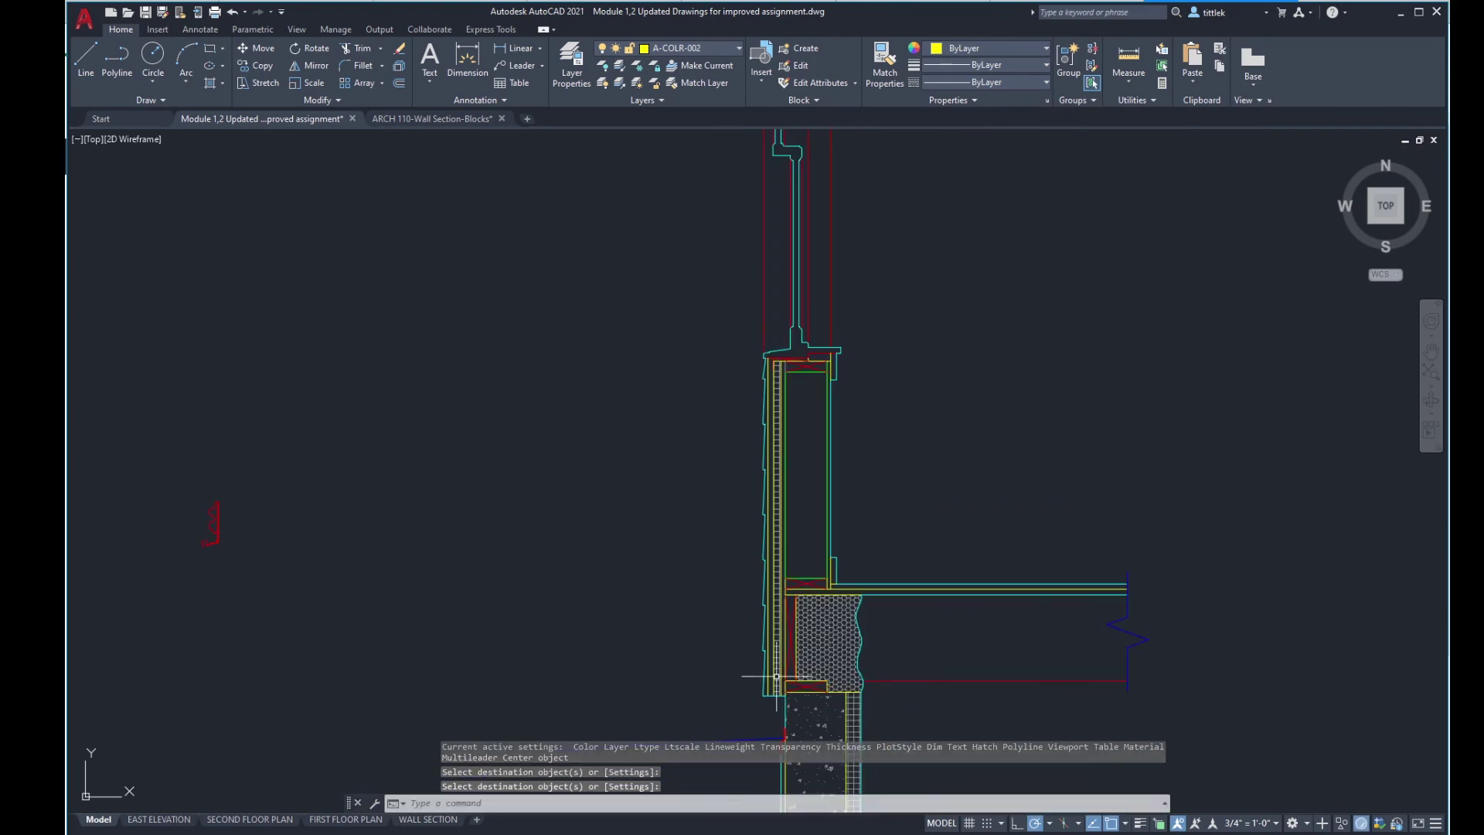
pyautogui.scroll(2, 812, 480)
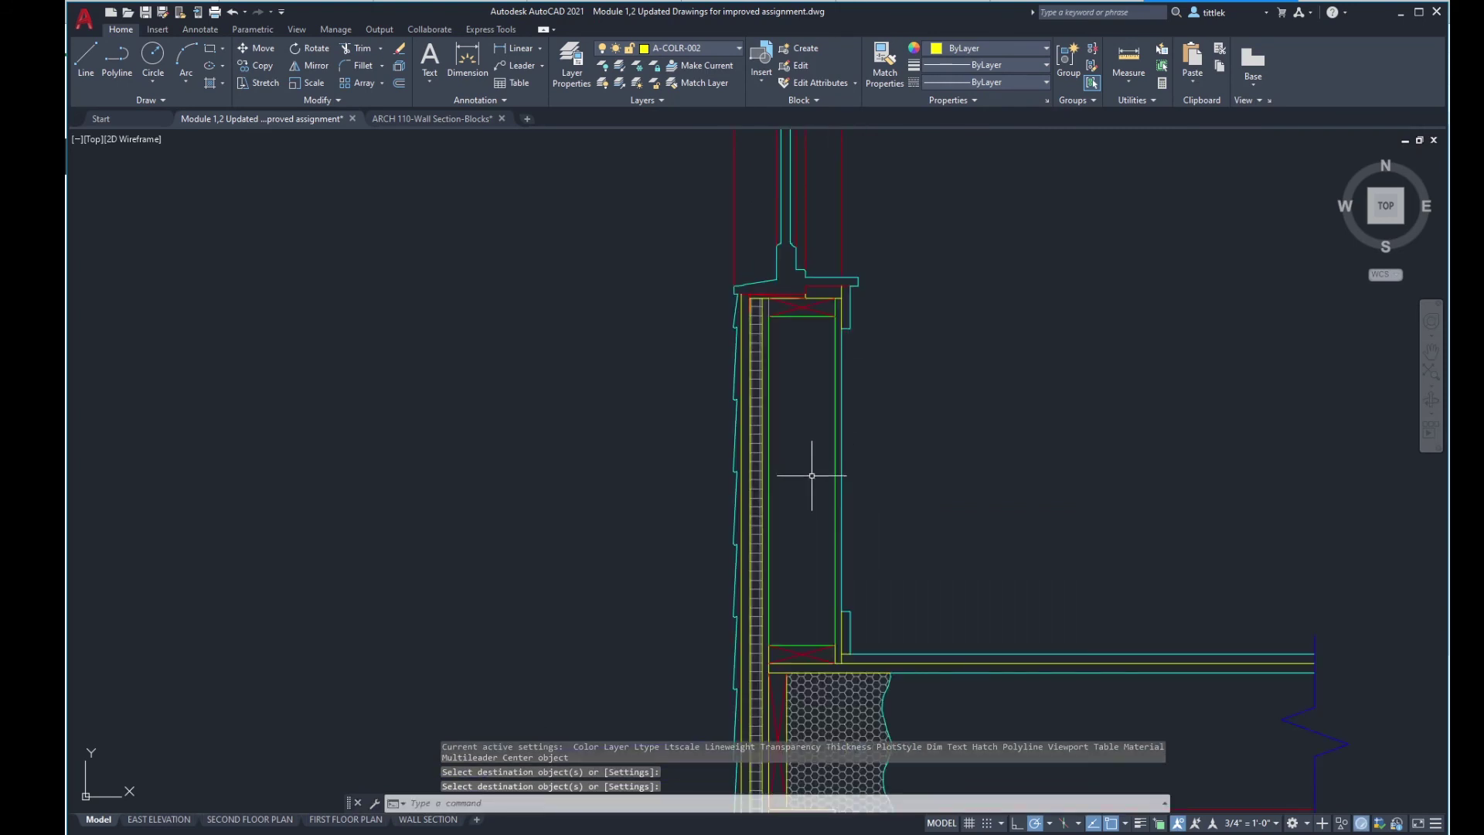
pyautogui.scroll(3, 879, 409)
pyautogui.moveTo(873, 309); pyautogui.dragTo(819, 454, button='middle')
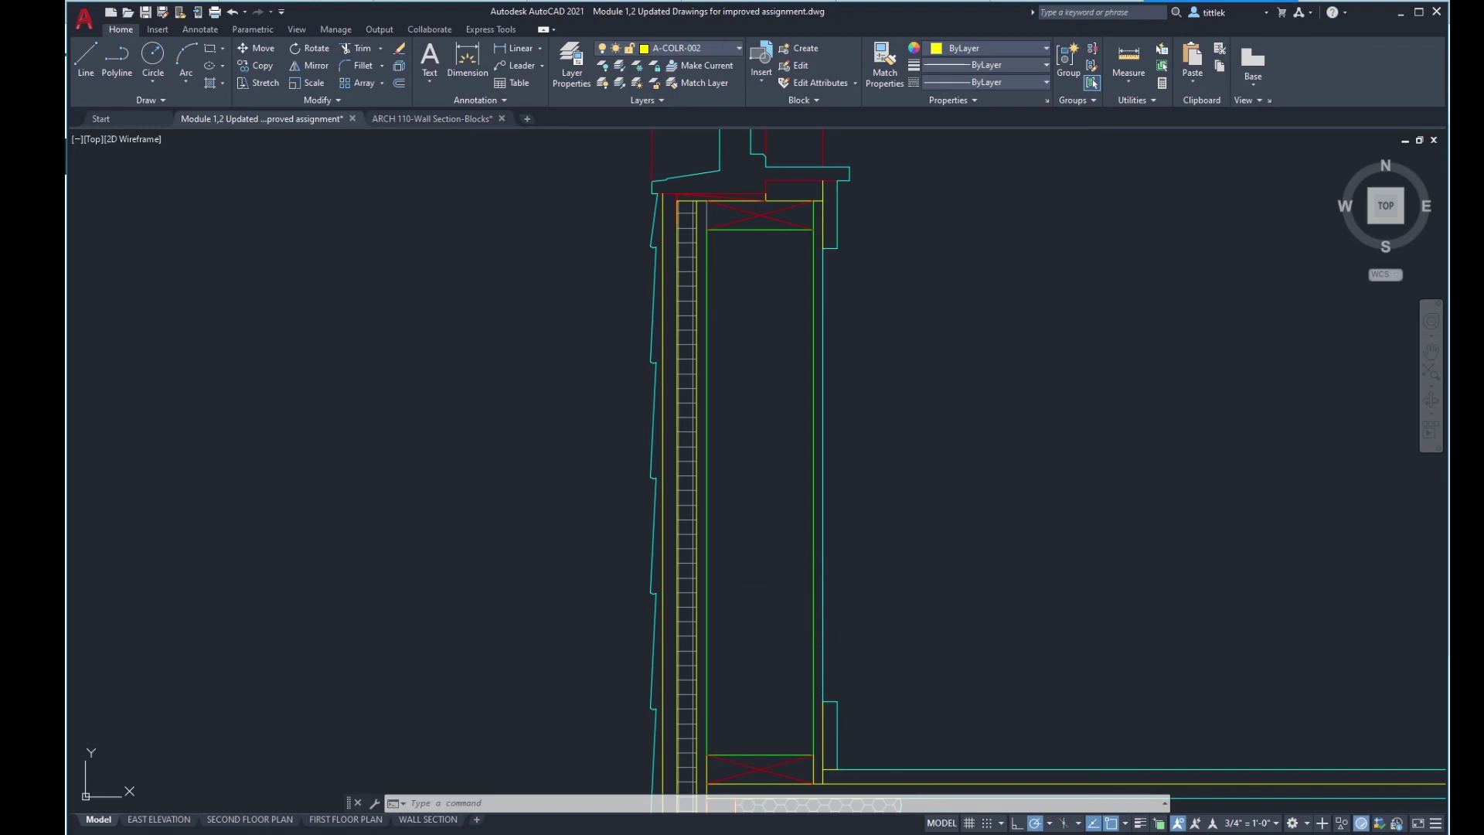
# Step: Hatch the upper wall cavity with AR-SAND, picked from the expanded pattern gallery
pyautogui.write('h')
pyautogui.press('Return')
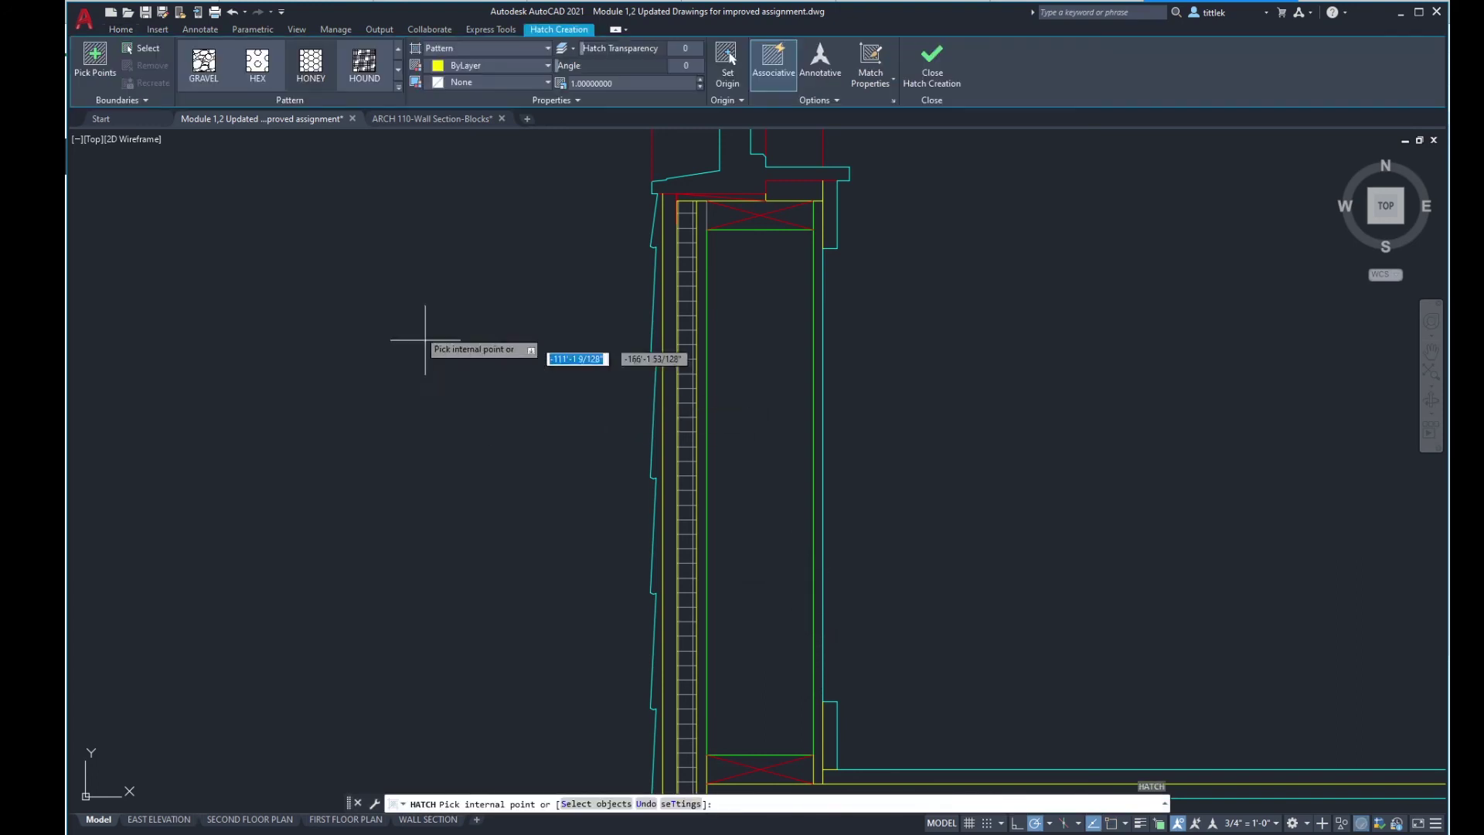
pyautogui.scroll(-5, 397, 80)
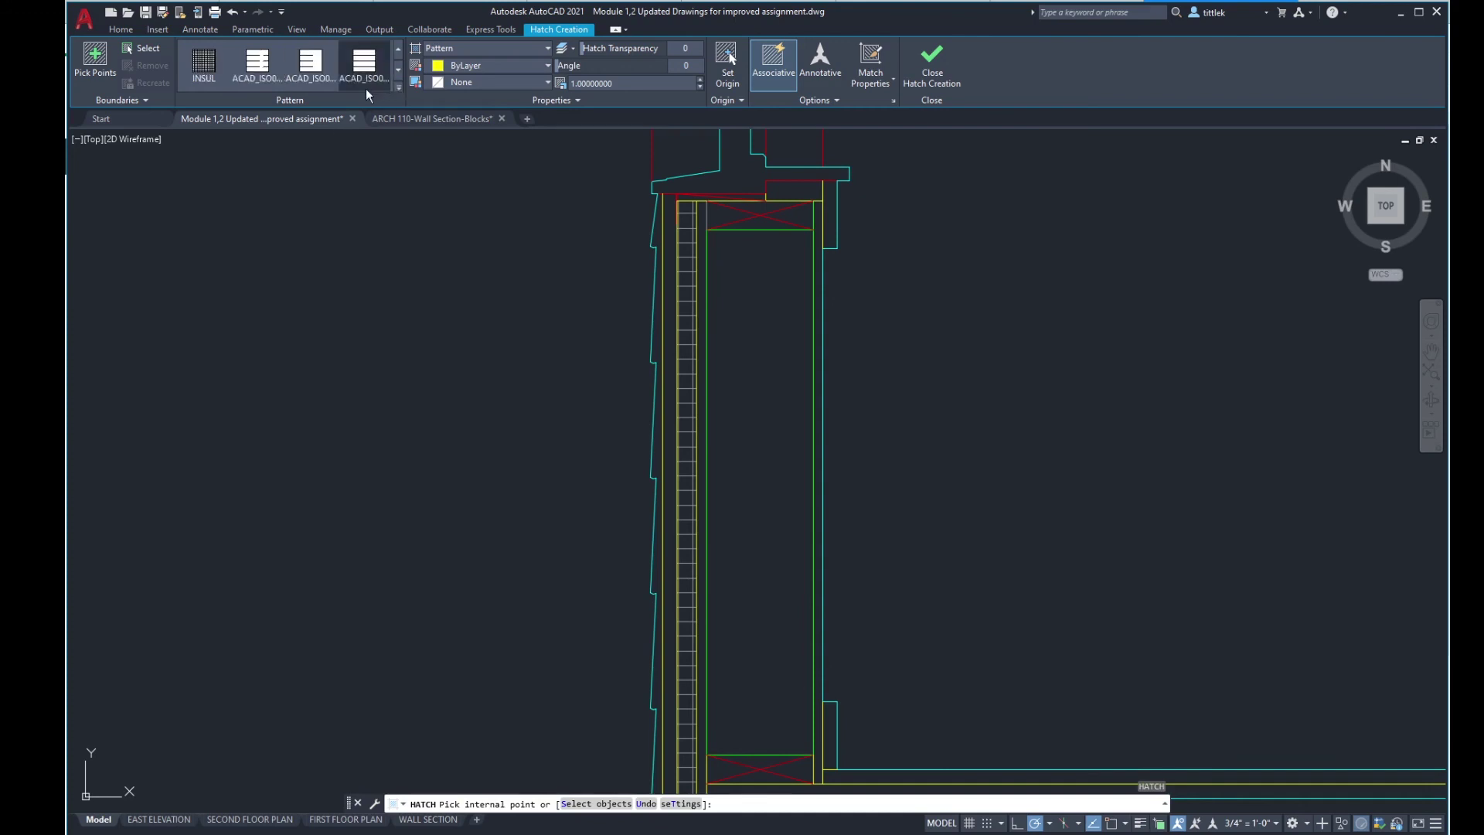
pyautogui.scroll(8, 353, 68)
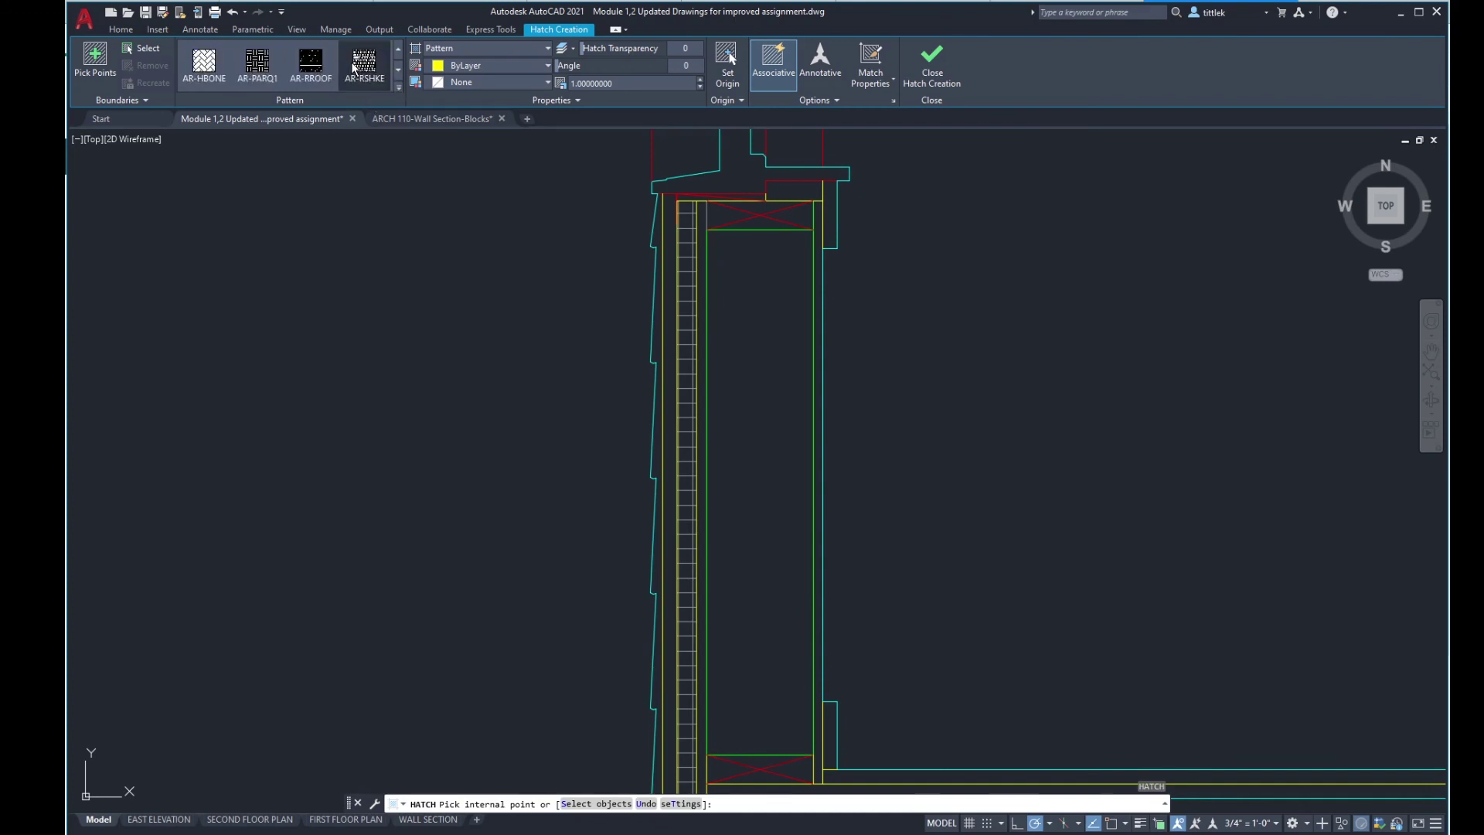
pyautogui.scroll(2, 282, 68)
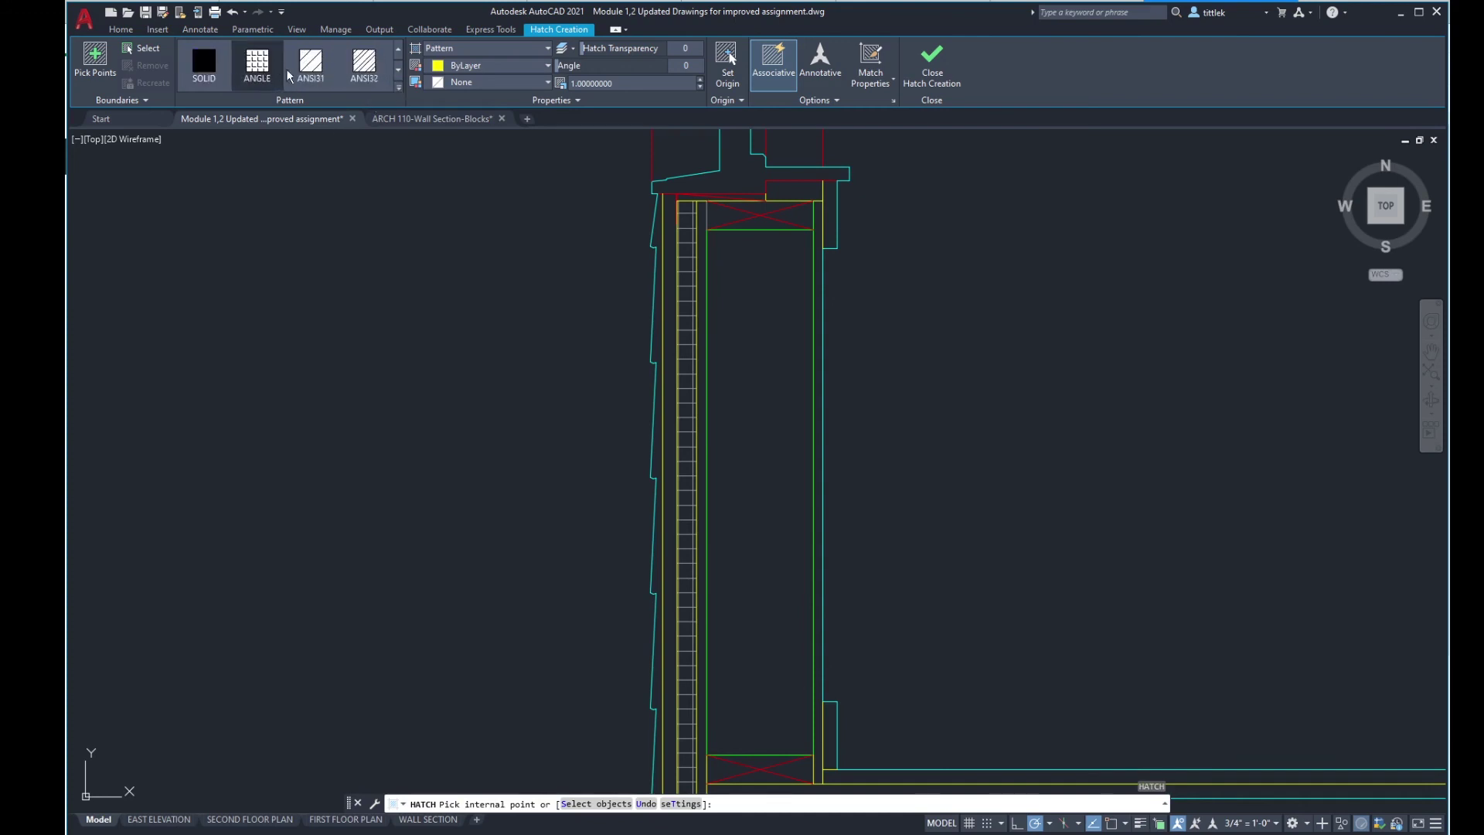
pyautogui.click(398, 87)
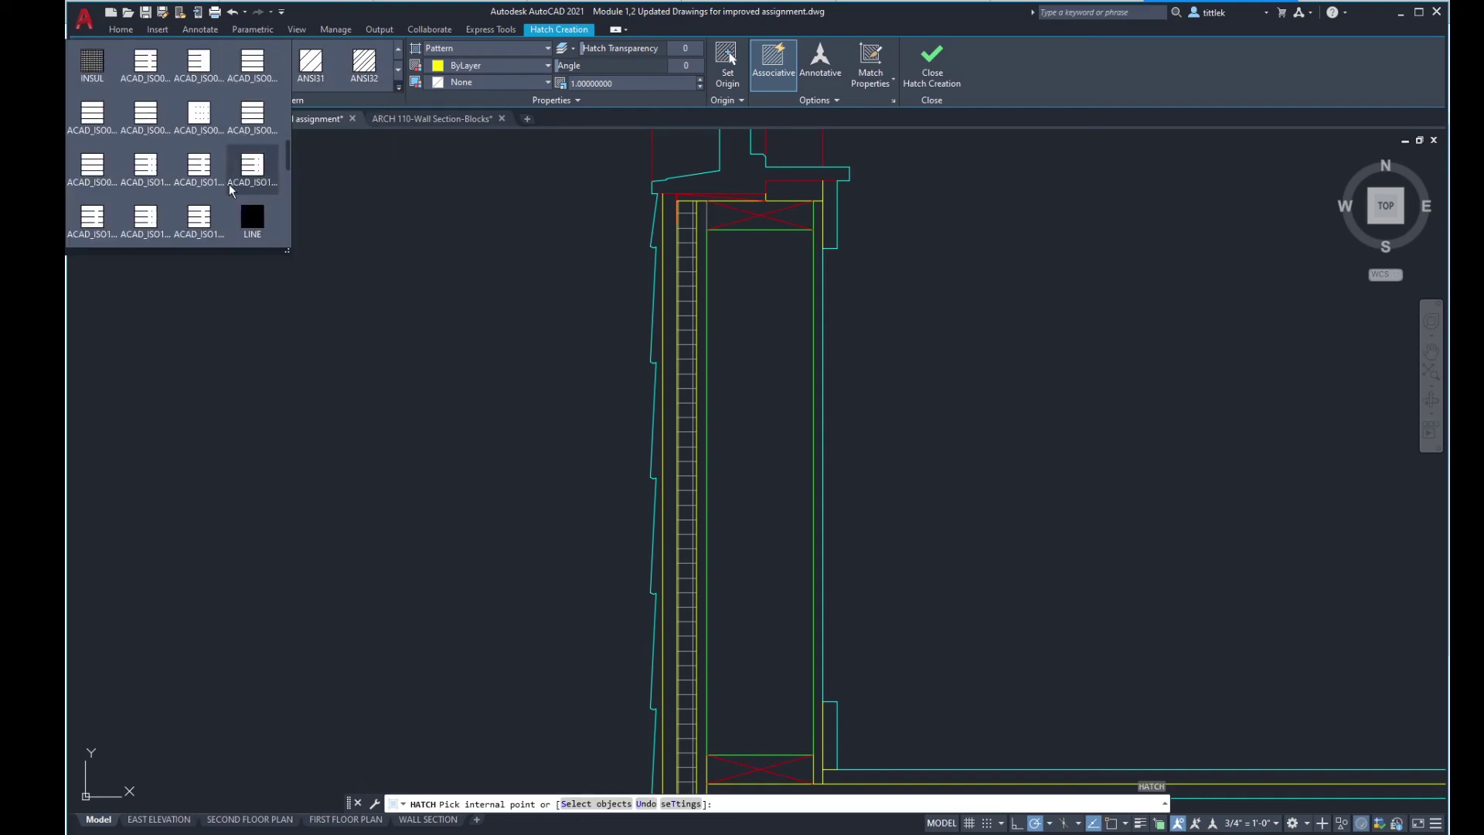
pyautogui.scroll(-4, 229, 184)
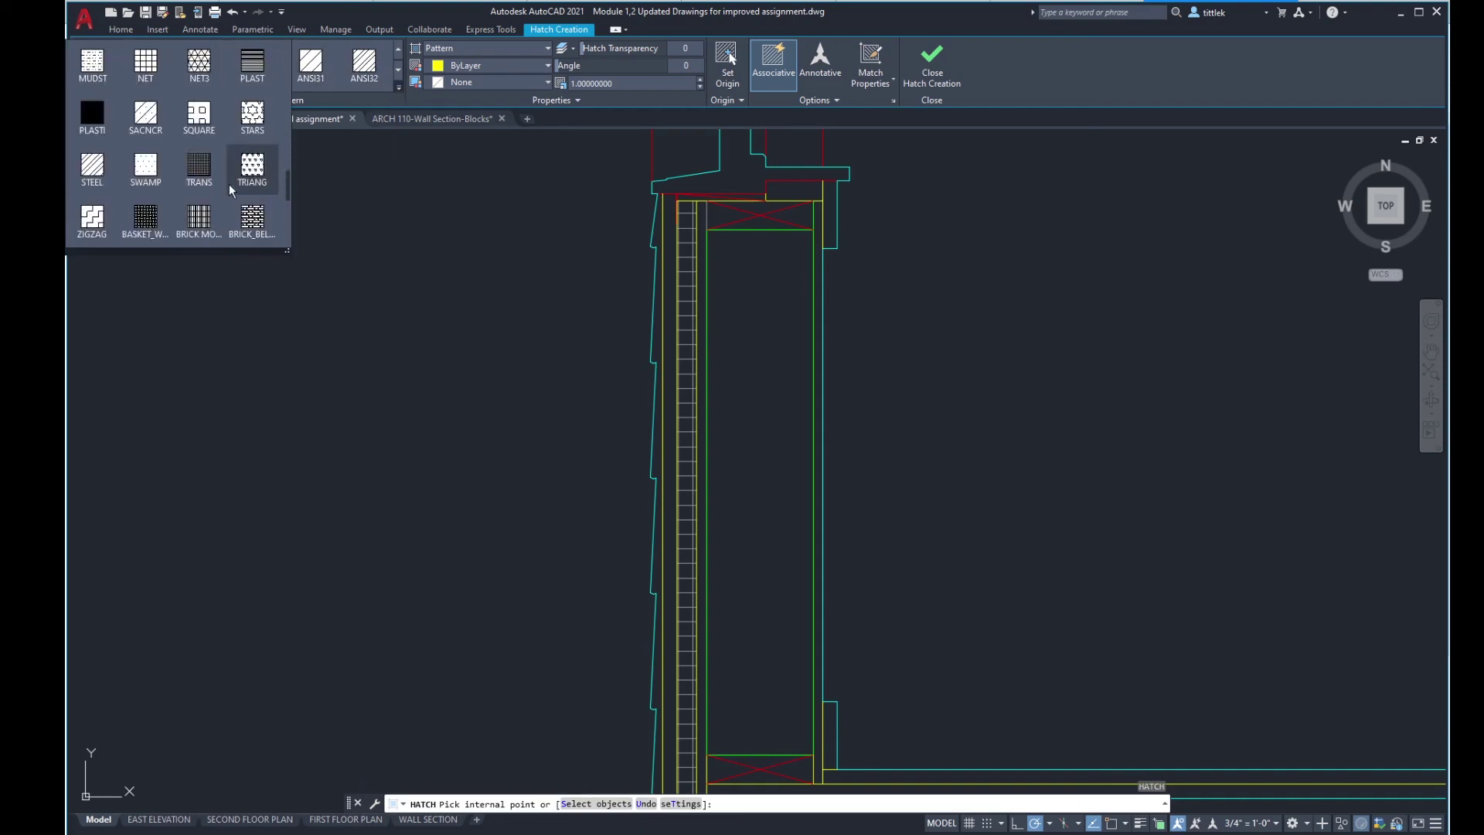
pyautogui.scroll(5, 228, 184)
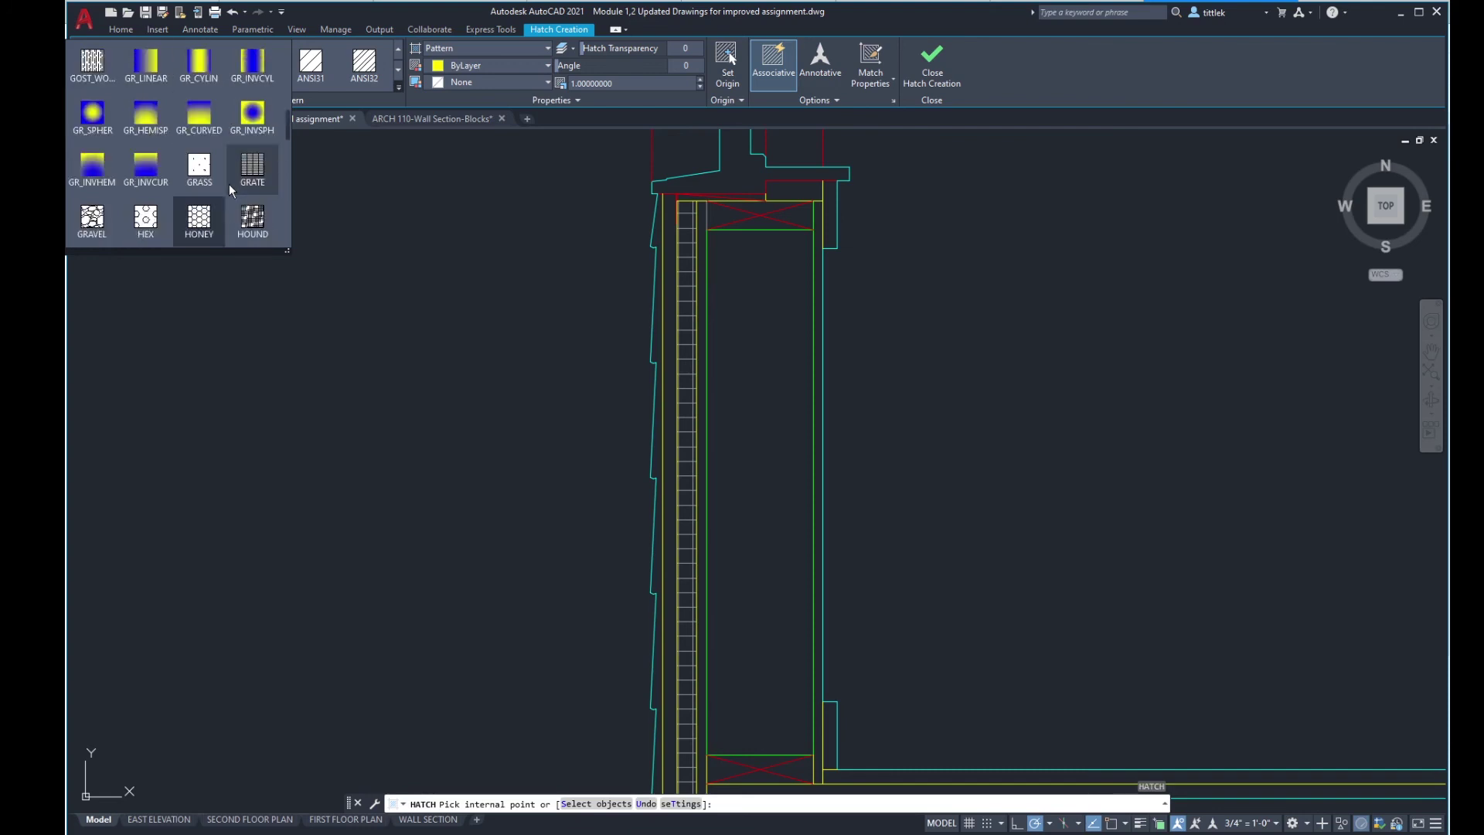
pyautogui.scroll(4, 229, 184)
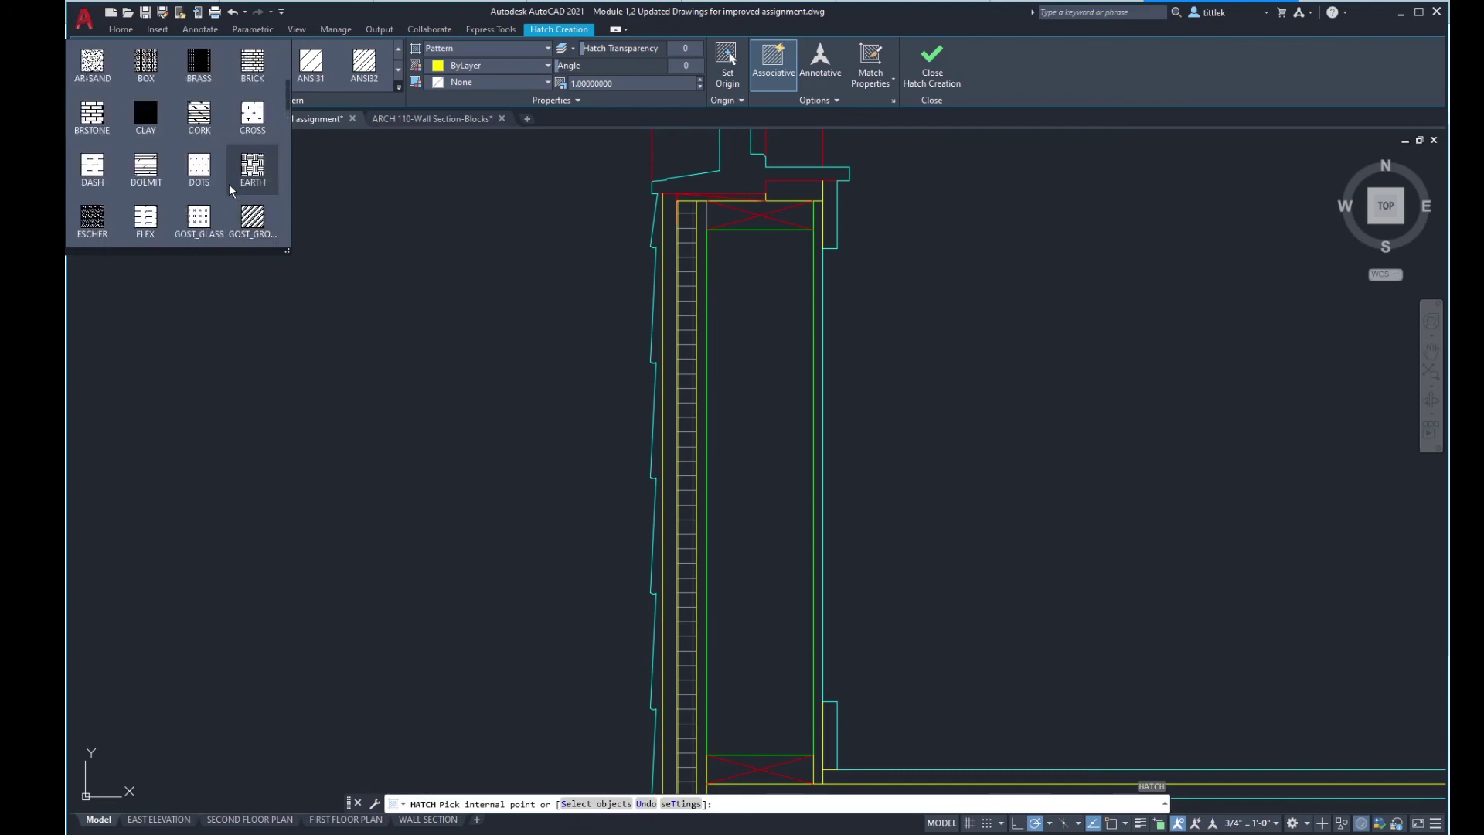
pyautogui.click(90, 68)
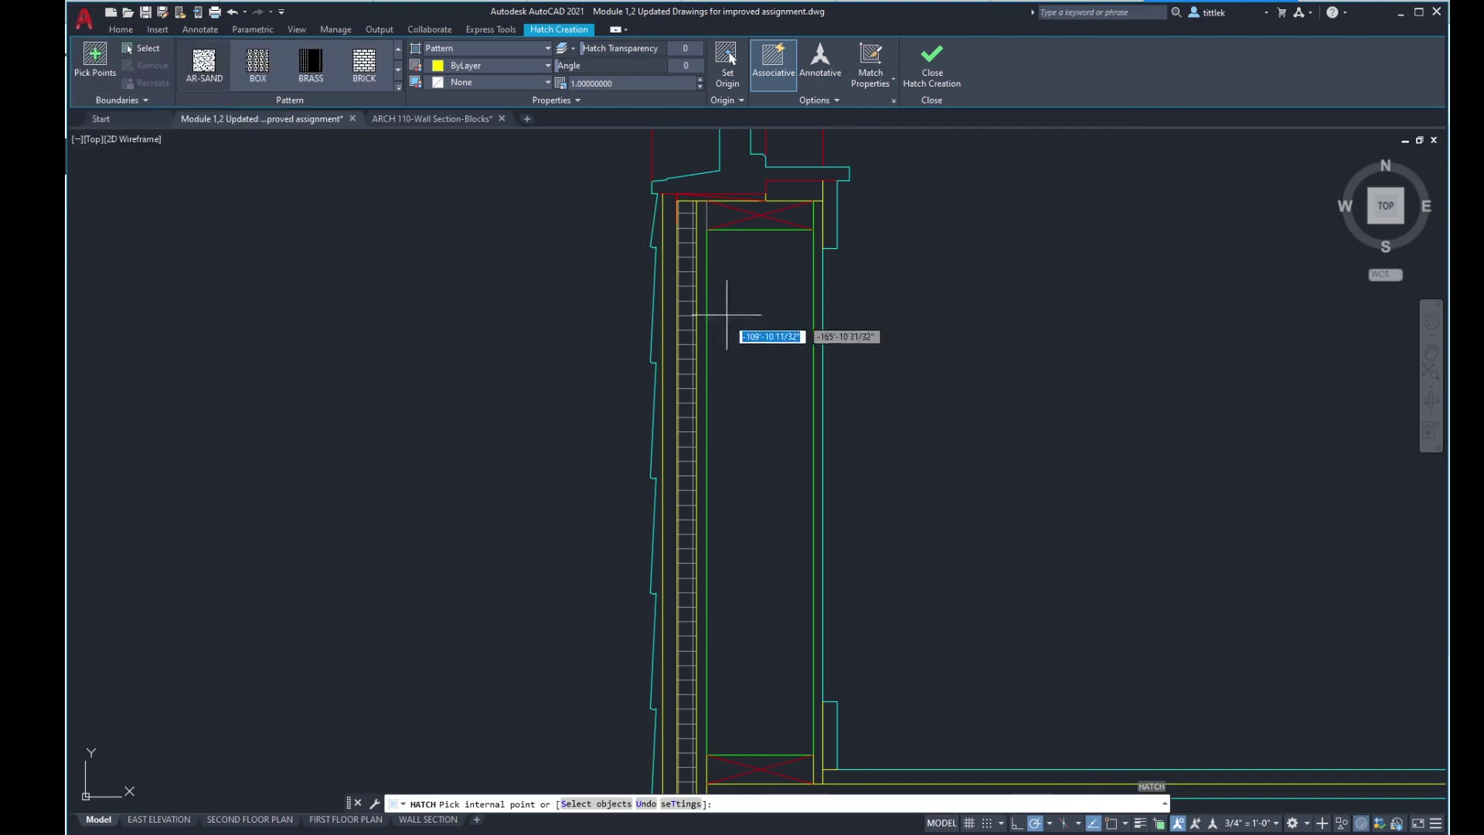
pyautogui.click(750, 352)
pyautogui.press('Return')
pyautogui.scroll(-6, 636, 345)
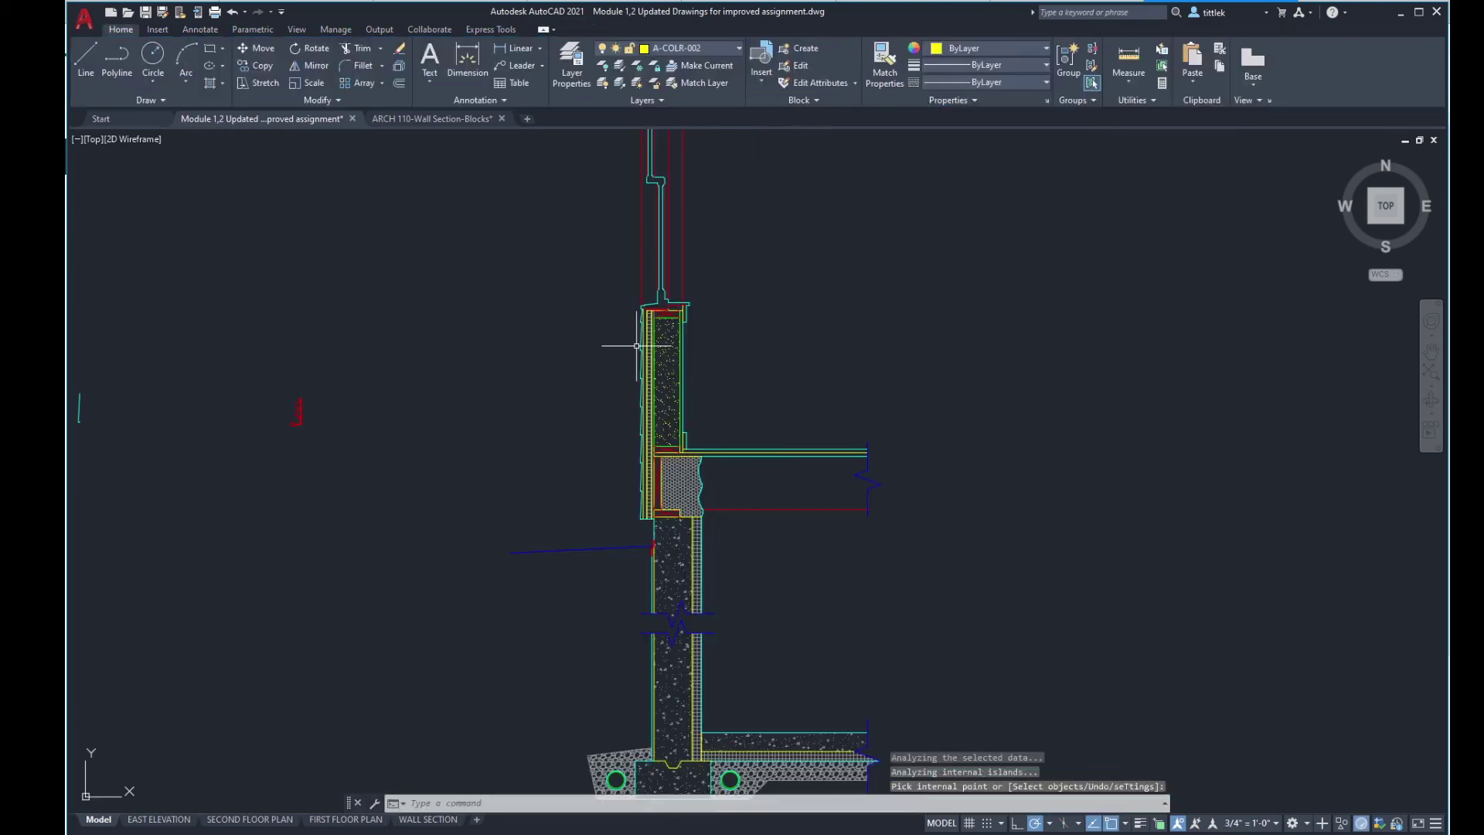
# Step: Set the sand cavity hatch scale to 0.5 to make it denser
pyautogui.scroll(-10, 646, 346)
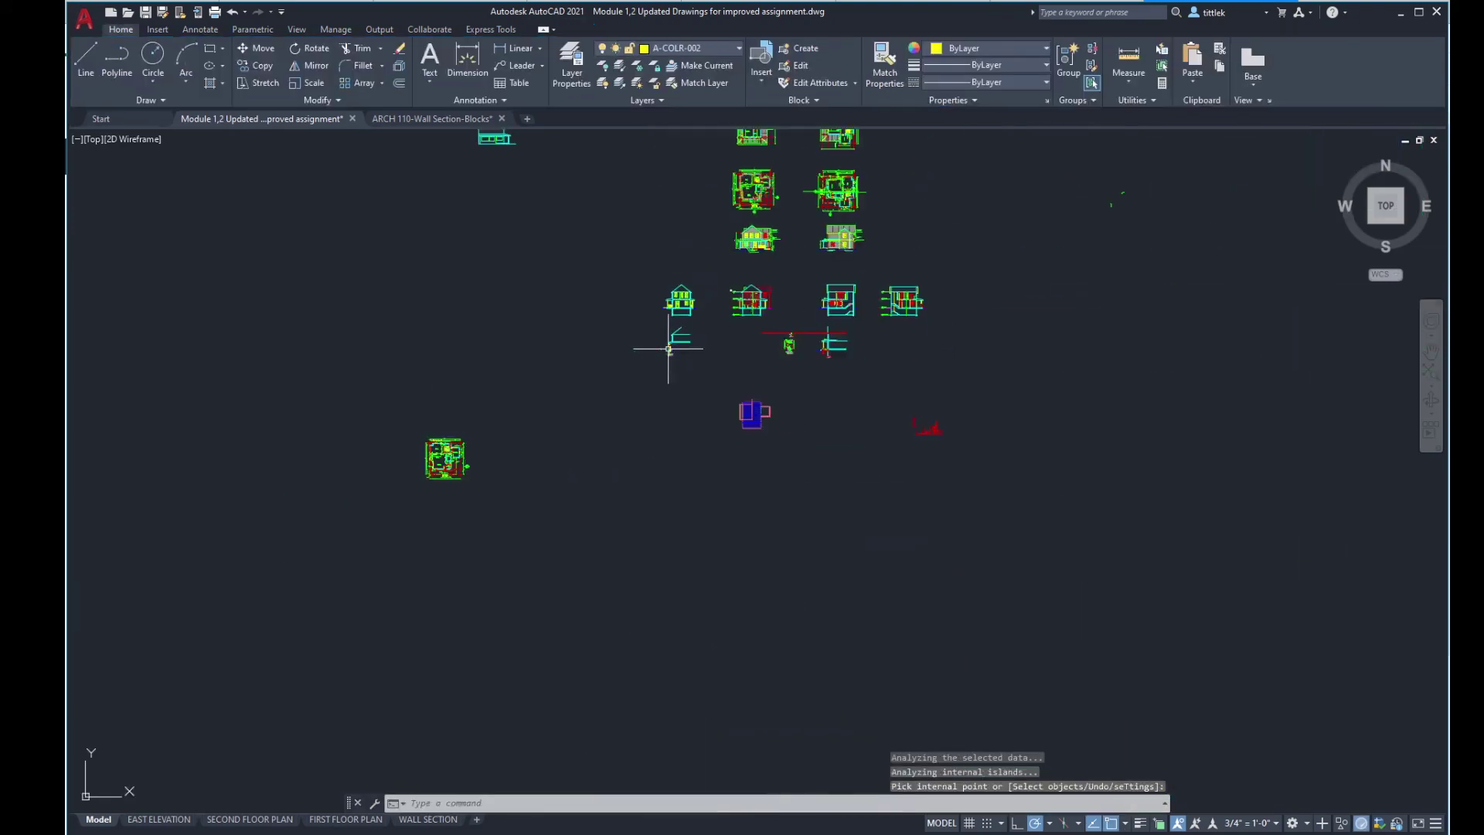
pyautogui.scroll(5, 848, 348)
pyautogui.scroll(8, 614, 363)
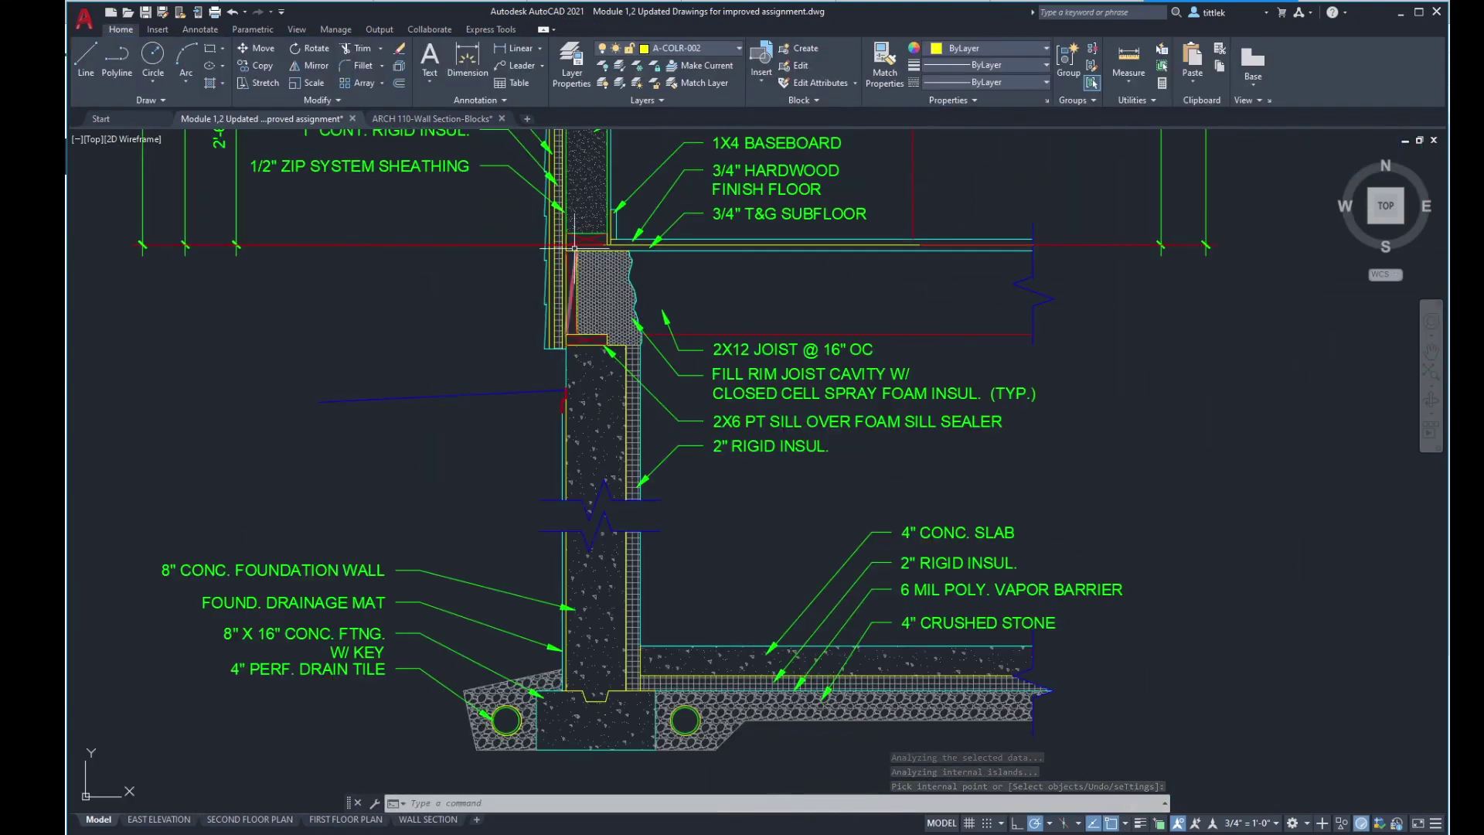
pyautogui.click(598, 182)
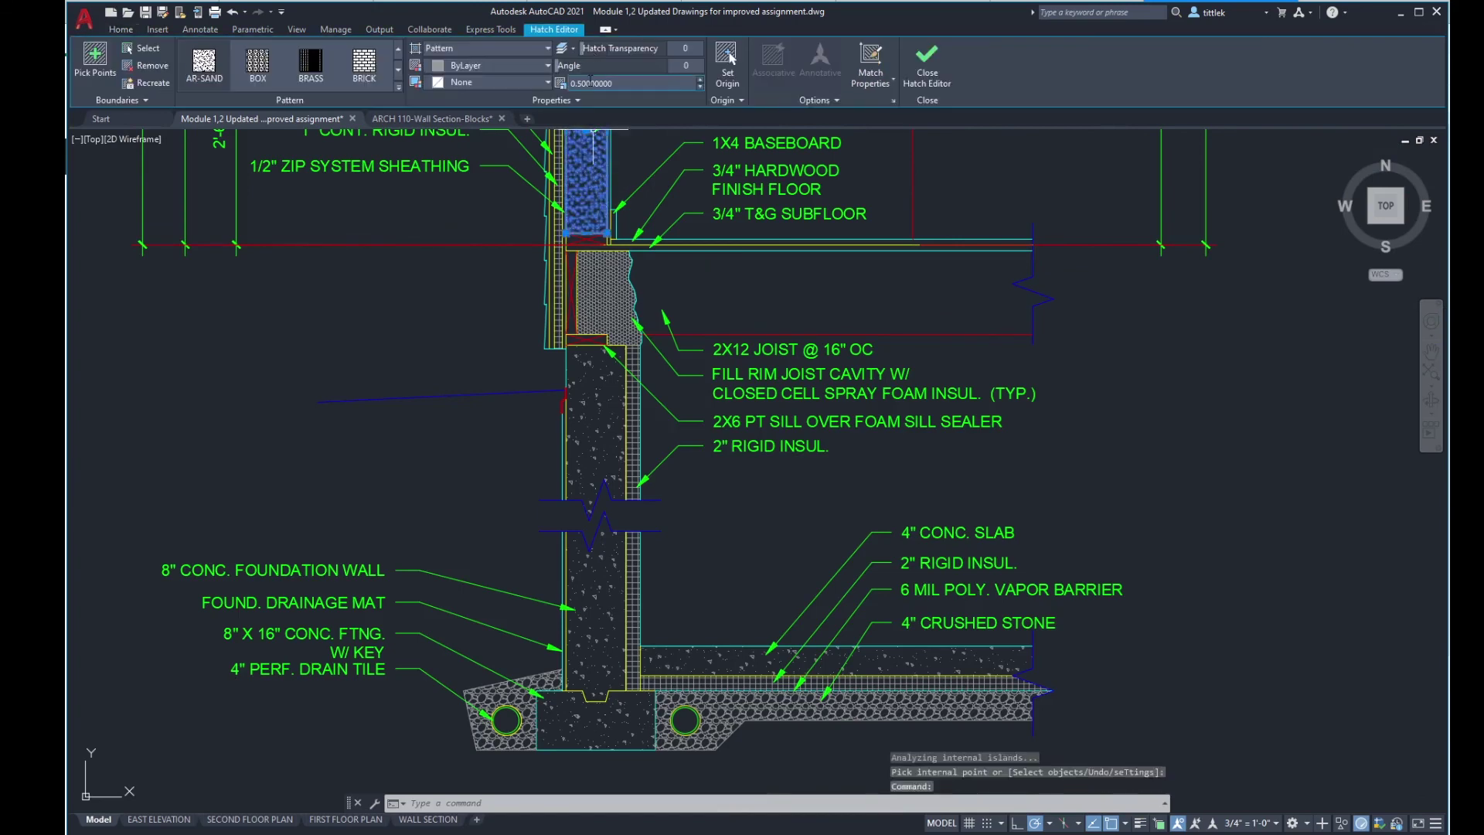
pyautogui.press('Escape')
pyautogui.press('Escape')
pyautogui.scroll(-10, 696, 414)
pyautogui.scroll(5, 434, 424)
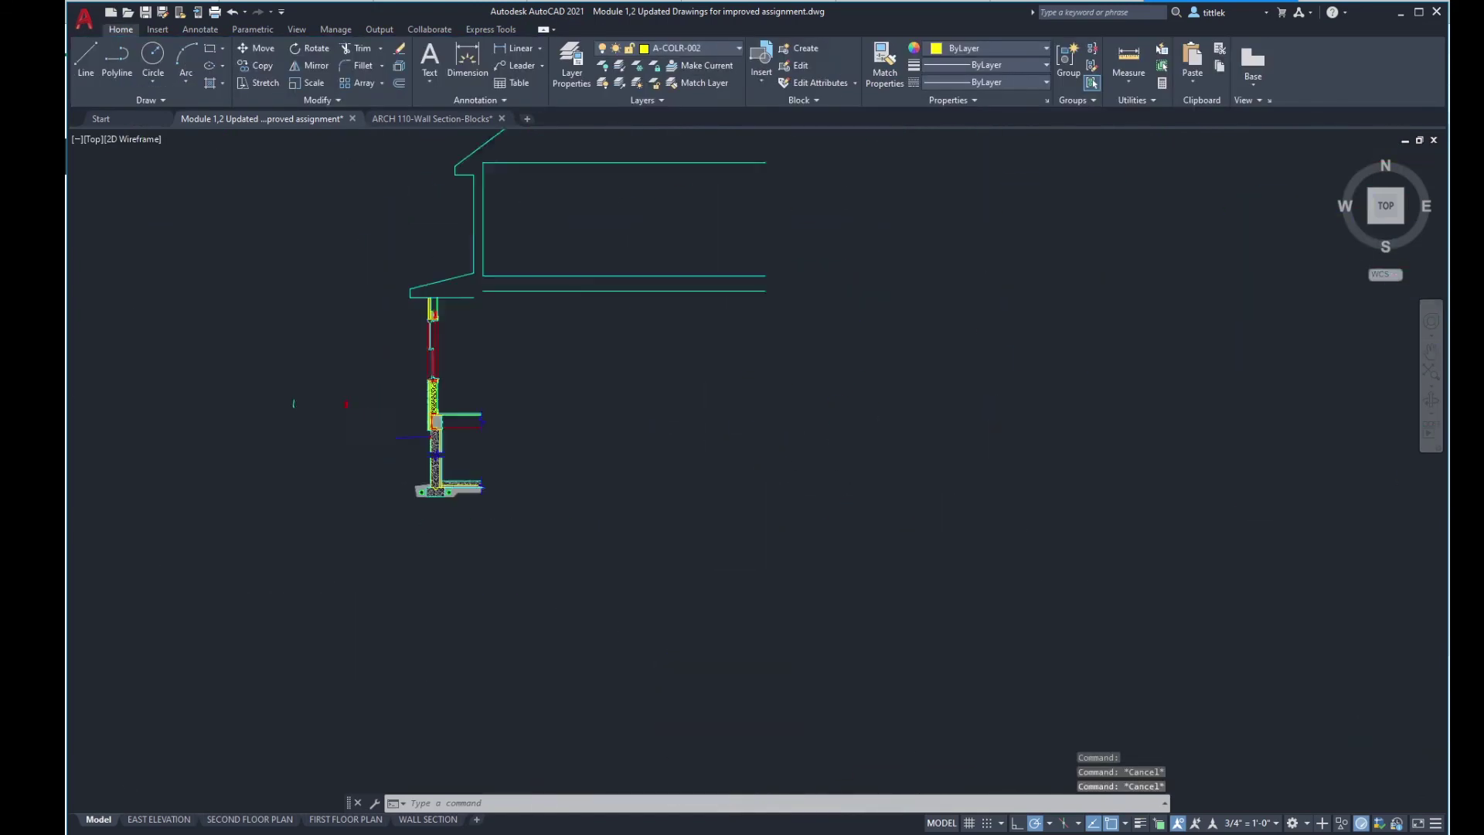
pyautogui.scroll(6, 437, 374)
pyautogui.click(604, 346)
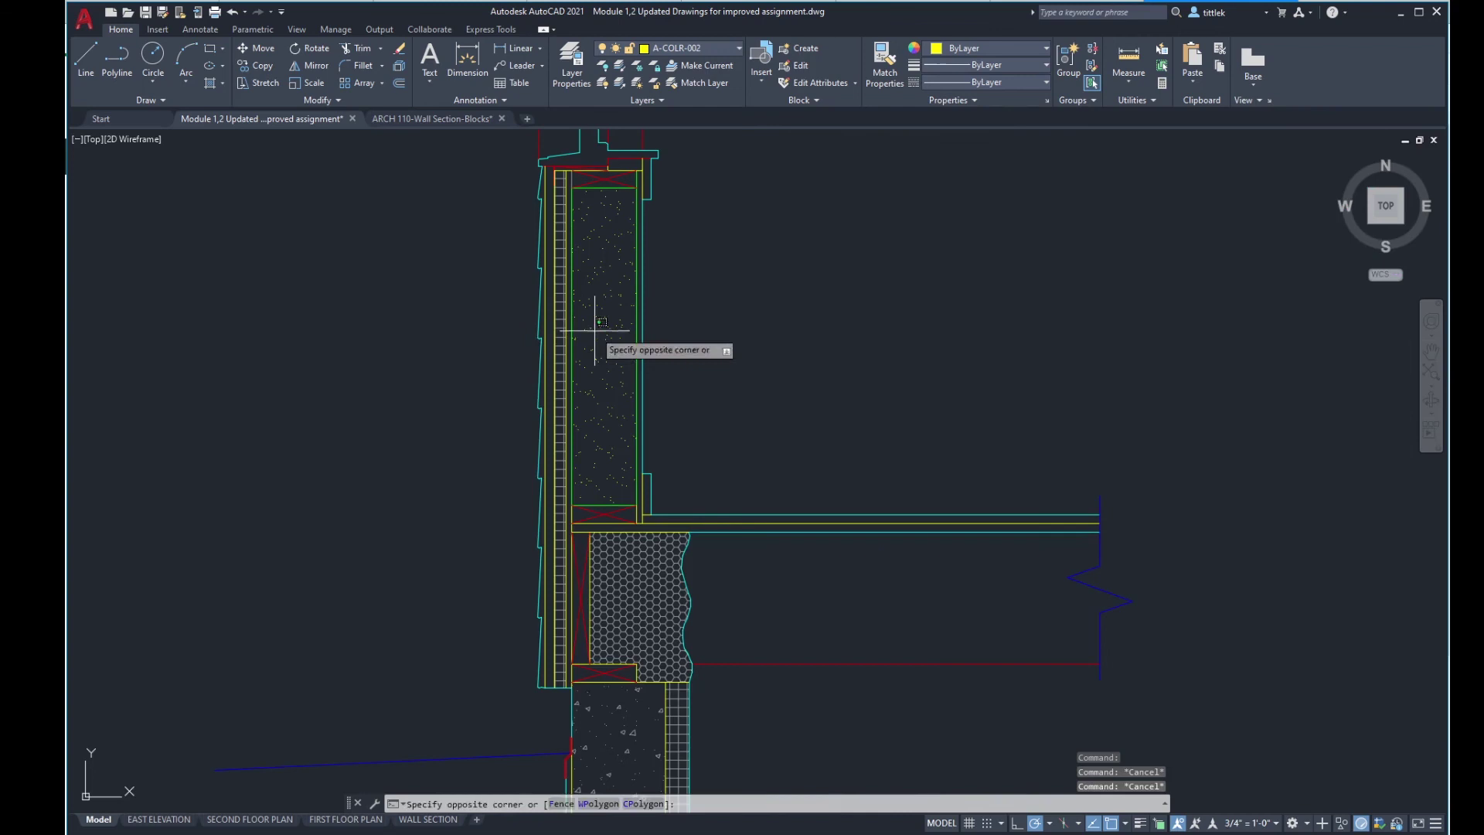
pyautogui.click(577, 275)
pyautogui.click(637, 82)
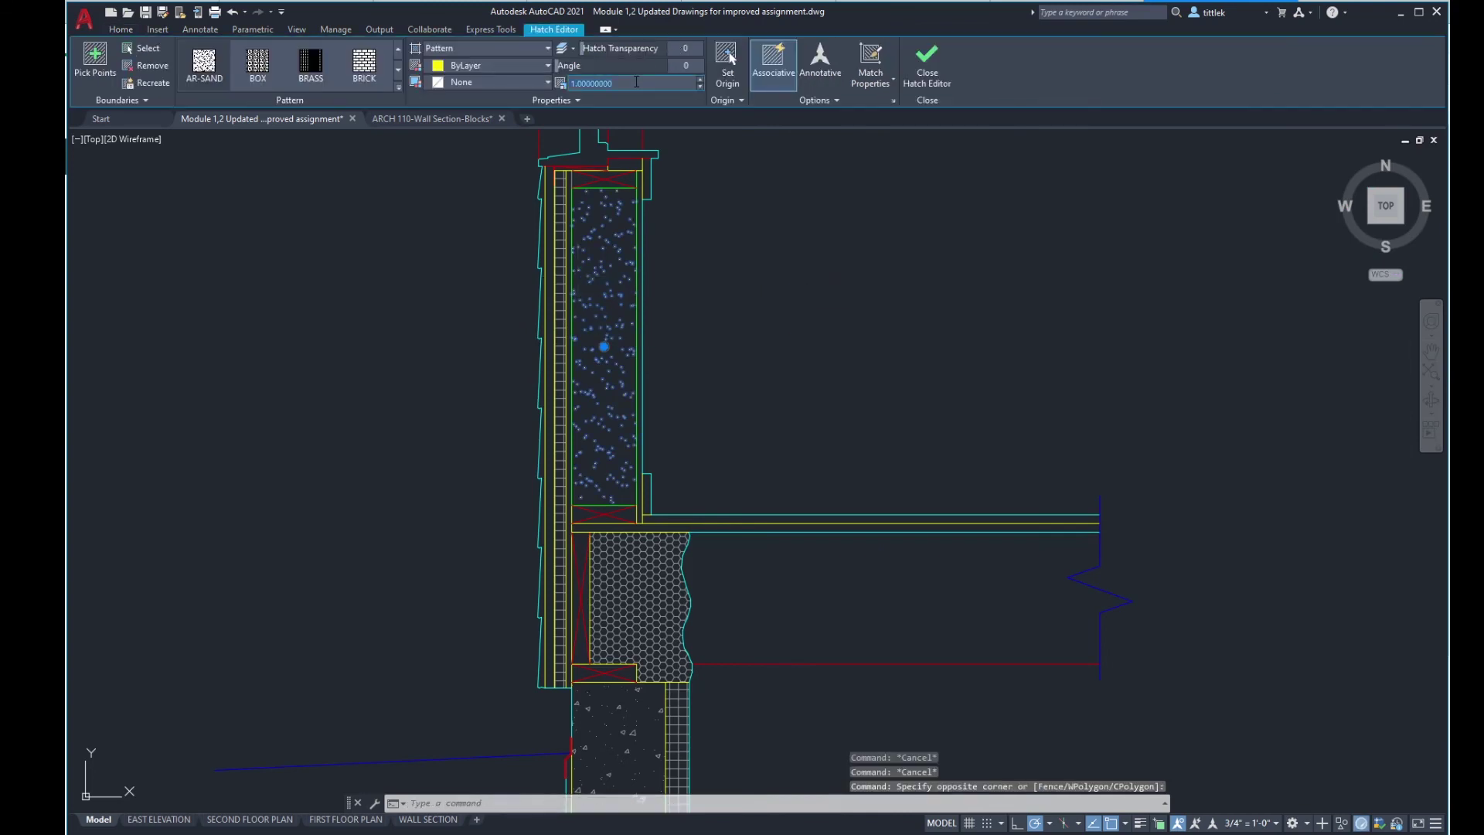
pyautogui.write('0.5')
pyautogui.press('Return')
pyautogui.press('Escape')
pyautogui.press('Escape')
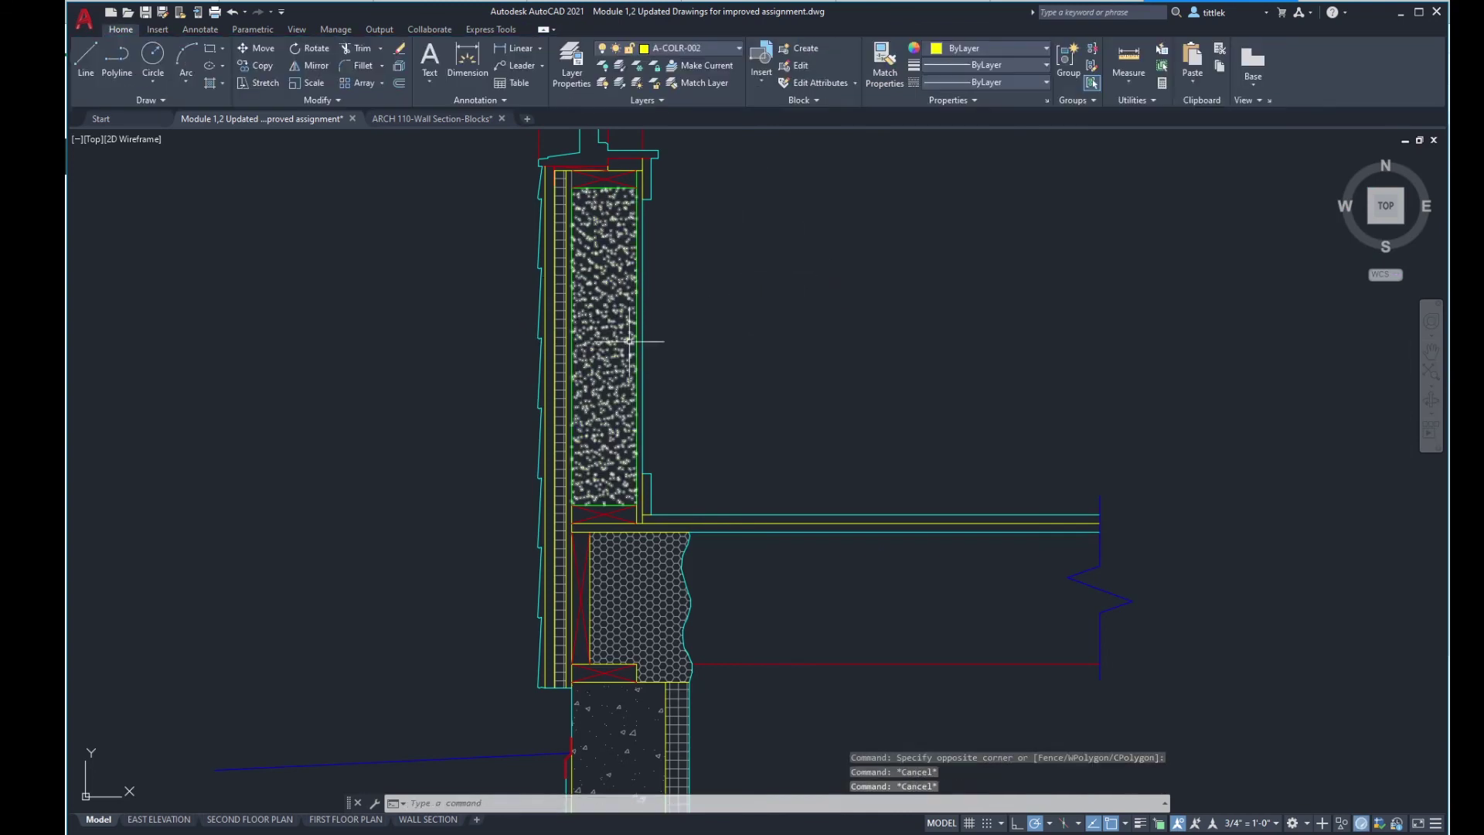
# Step: Move the insulation hatch onto the A-PATT layer, then pan along the wall section
pyautogui.click(602, 310)
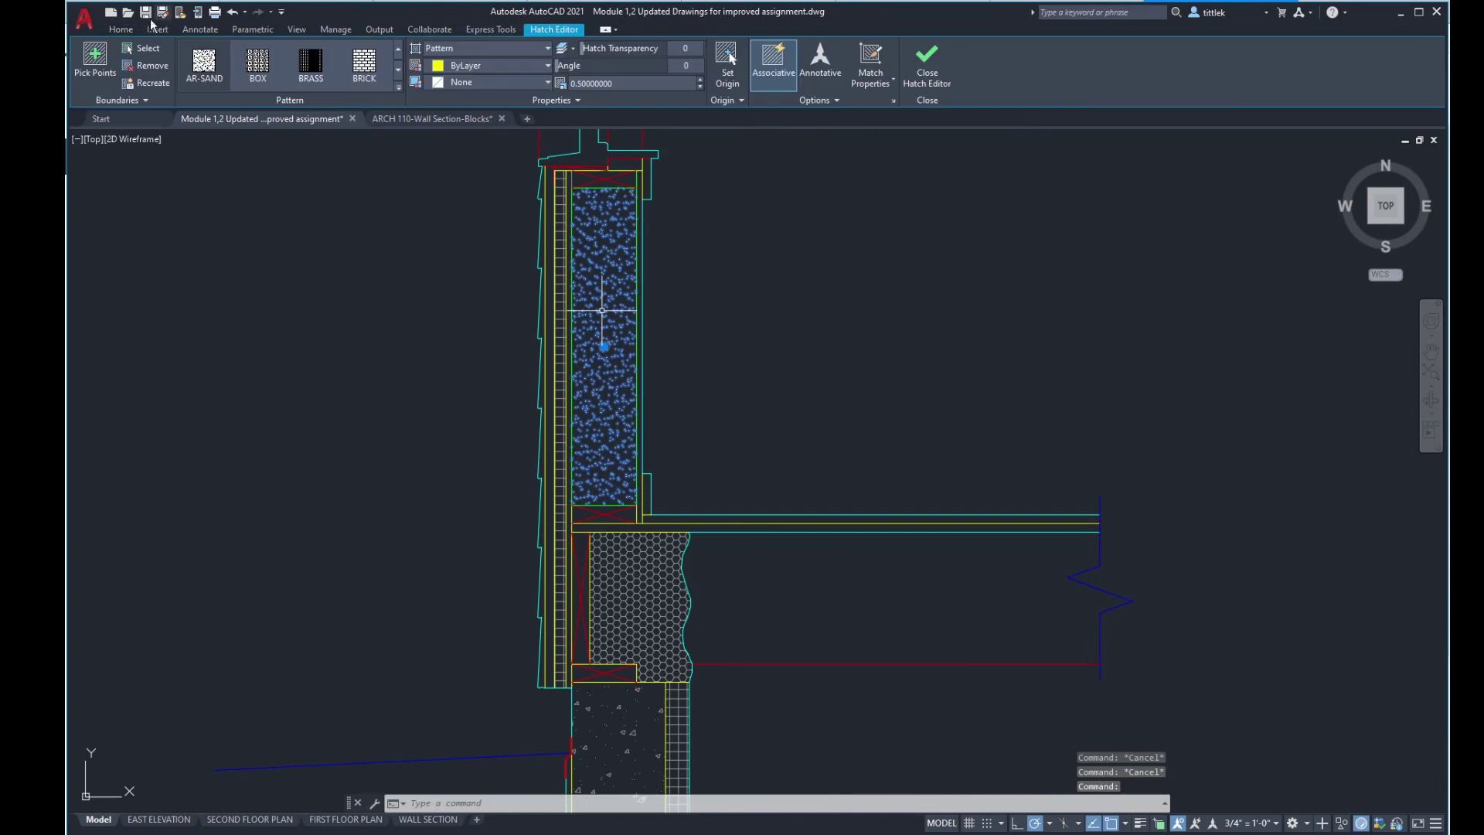
pyautogui.click(108, 31)
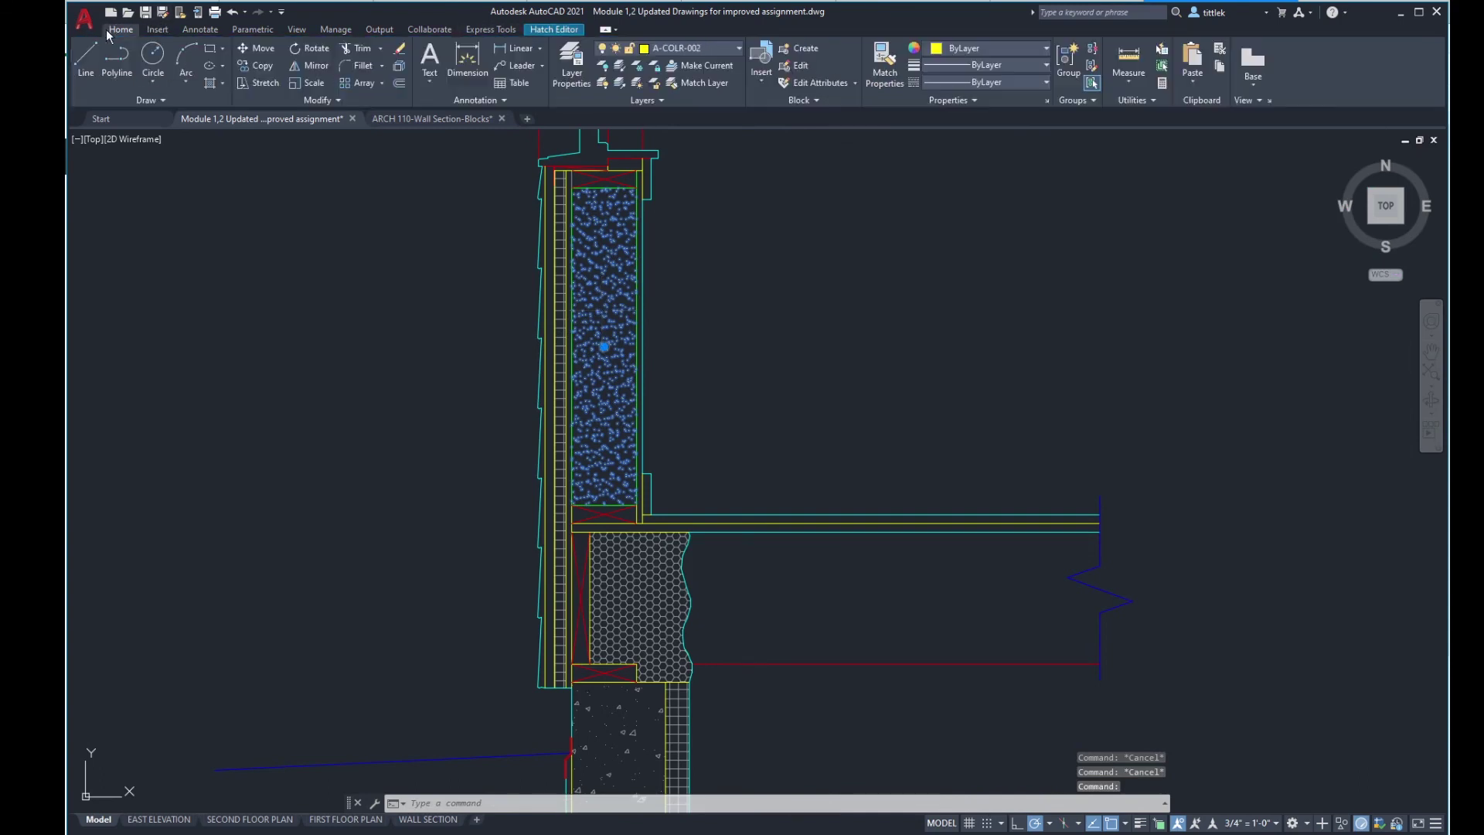
pyautogui.click(698, 50)
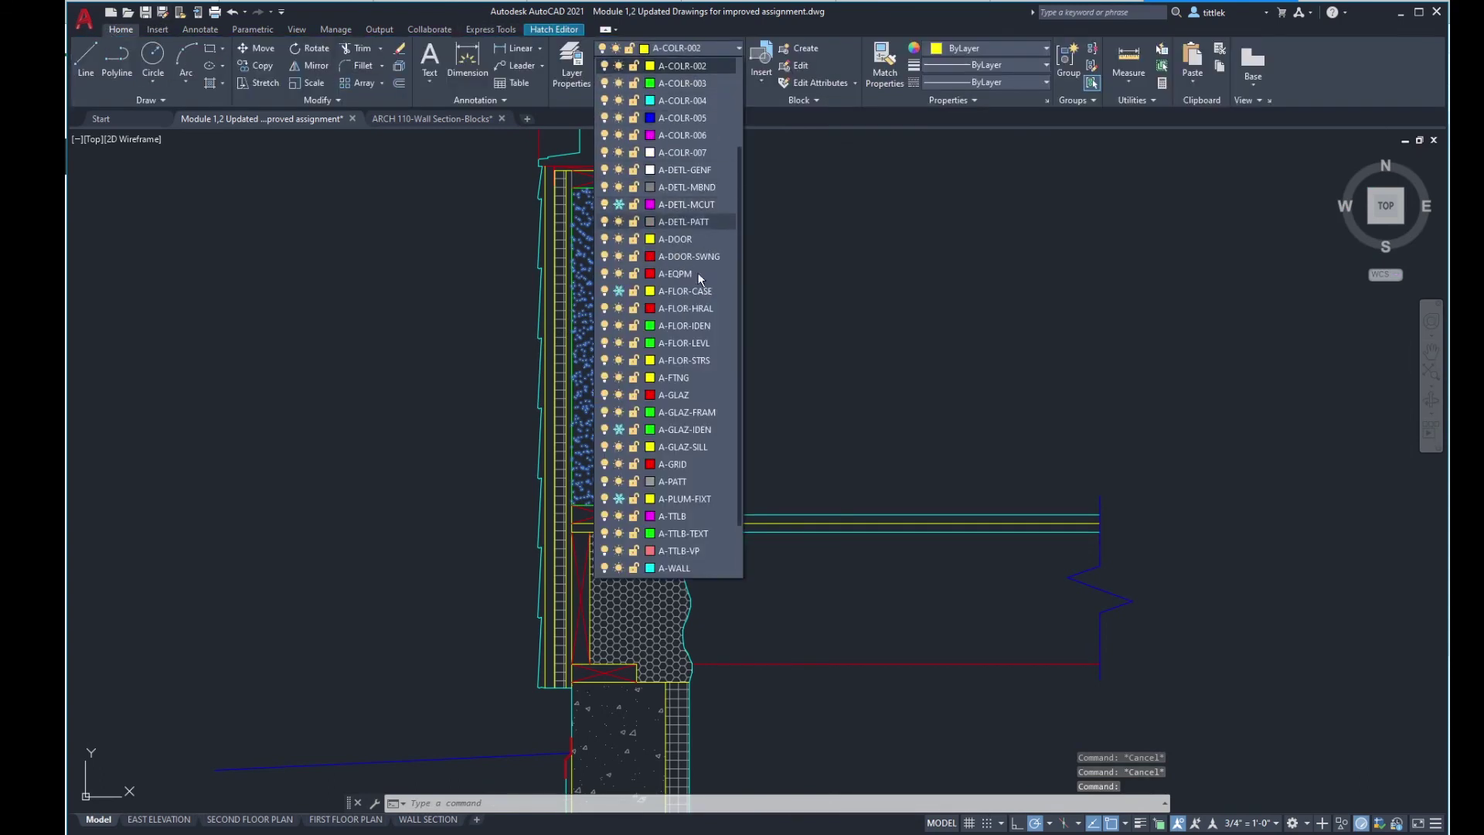
pyautogui.click(668, 483)
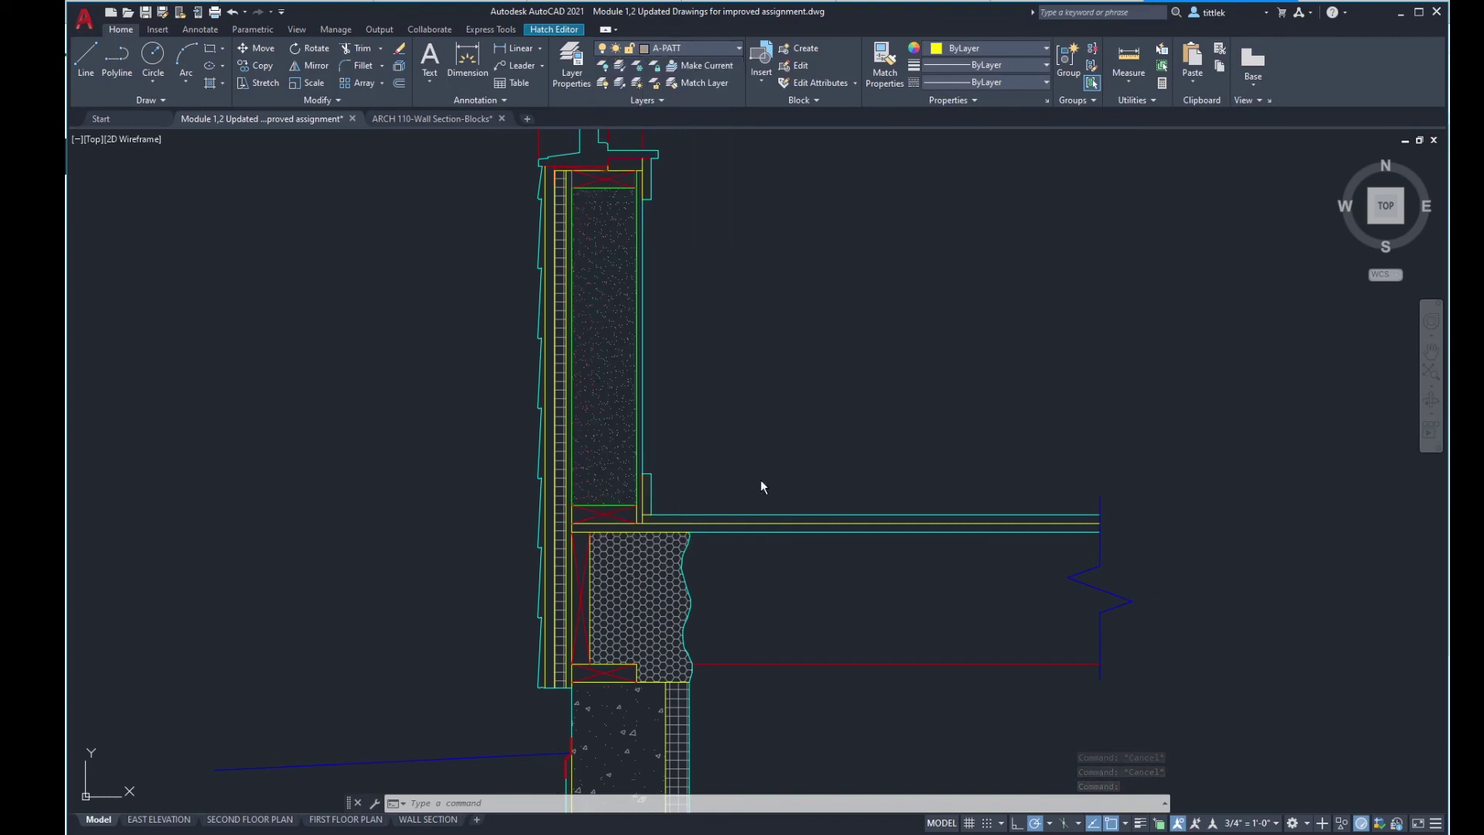
pyautogui.press('Escape')
pyautogui.press('Escape')
pyautogui.scroll(-4, 795, 397)
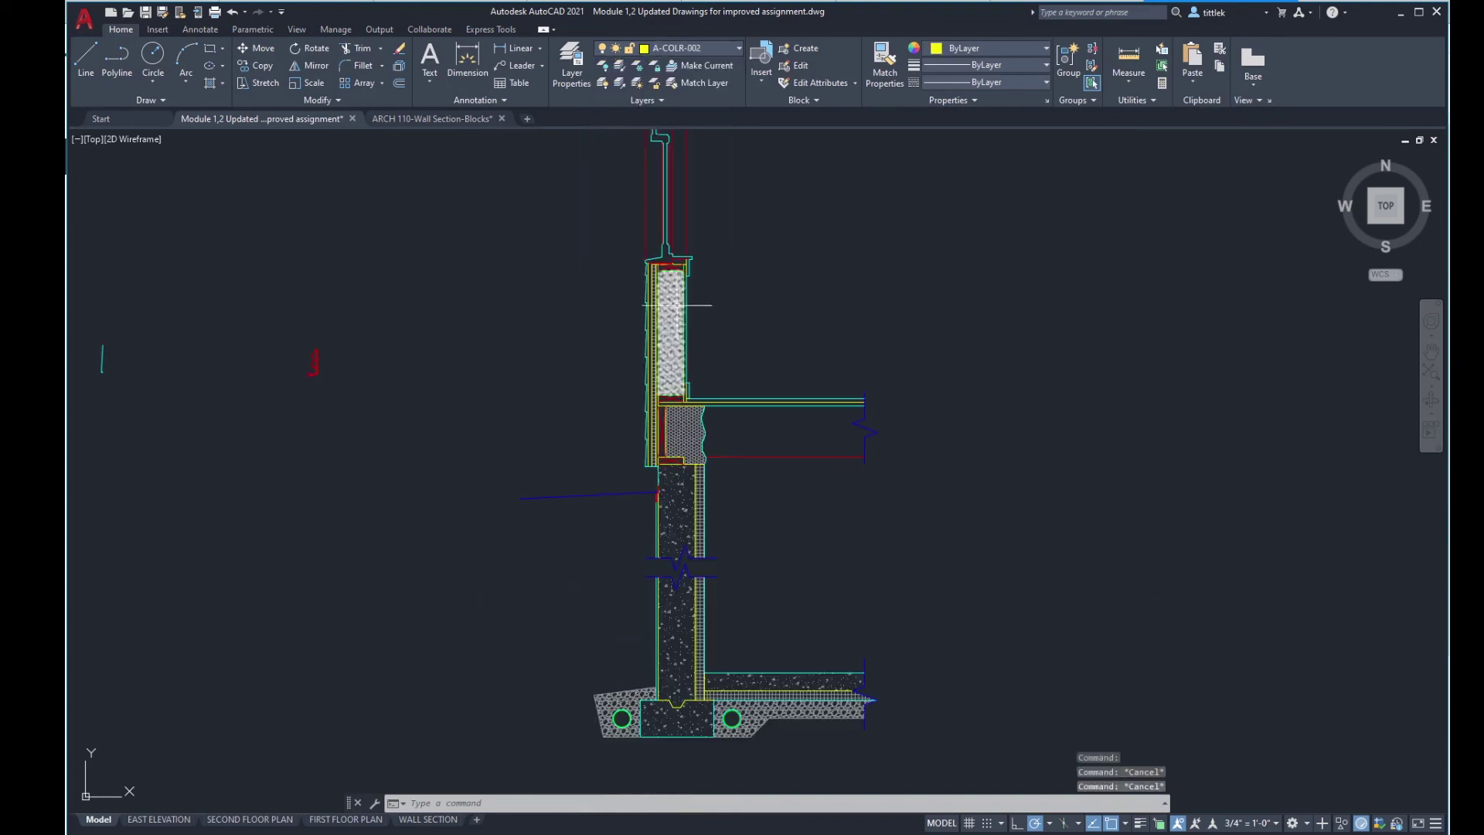
pyautogui.moveTo(646, 235)
pyautogui.mouseDown(button='middle')
pyautogui.moveTo(696, 342)
pyautogui.moveTo(697, 559)
pyautogui.mouseUp(button='middle')
pyautogui.scroll(2, 668, 328)
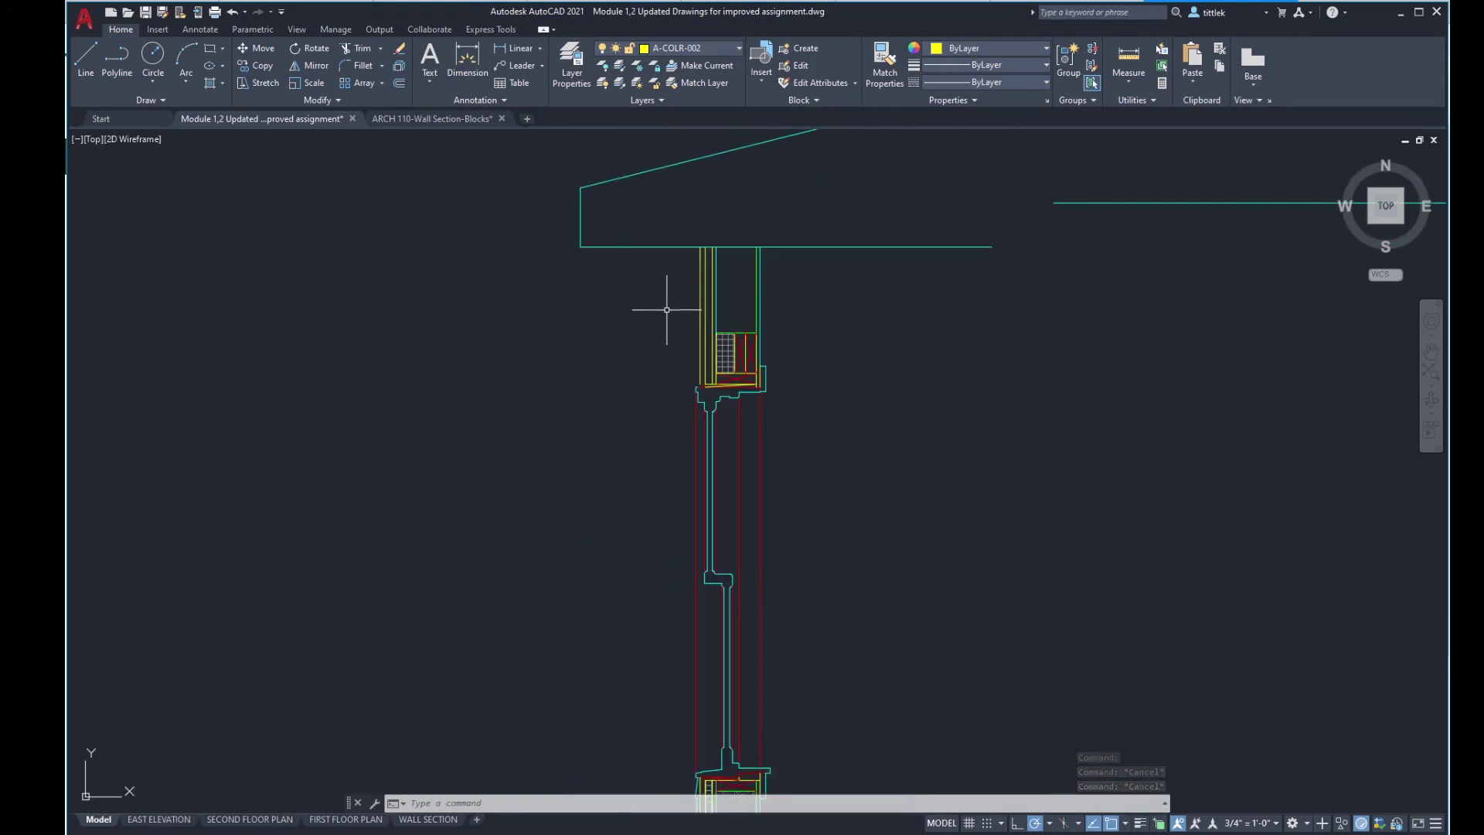
pyautogui.scroll(2, 714, 308)
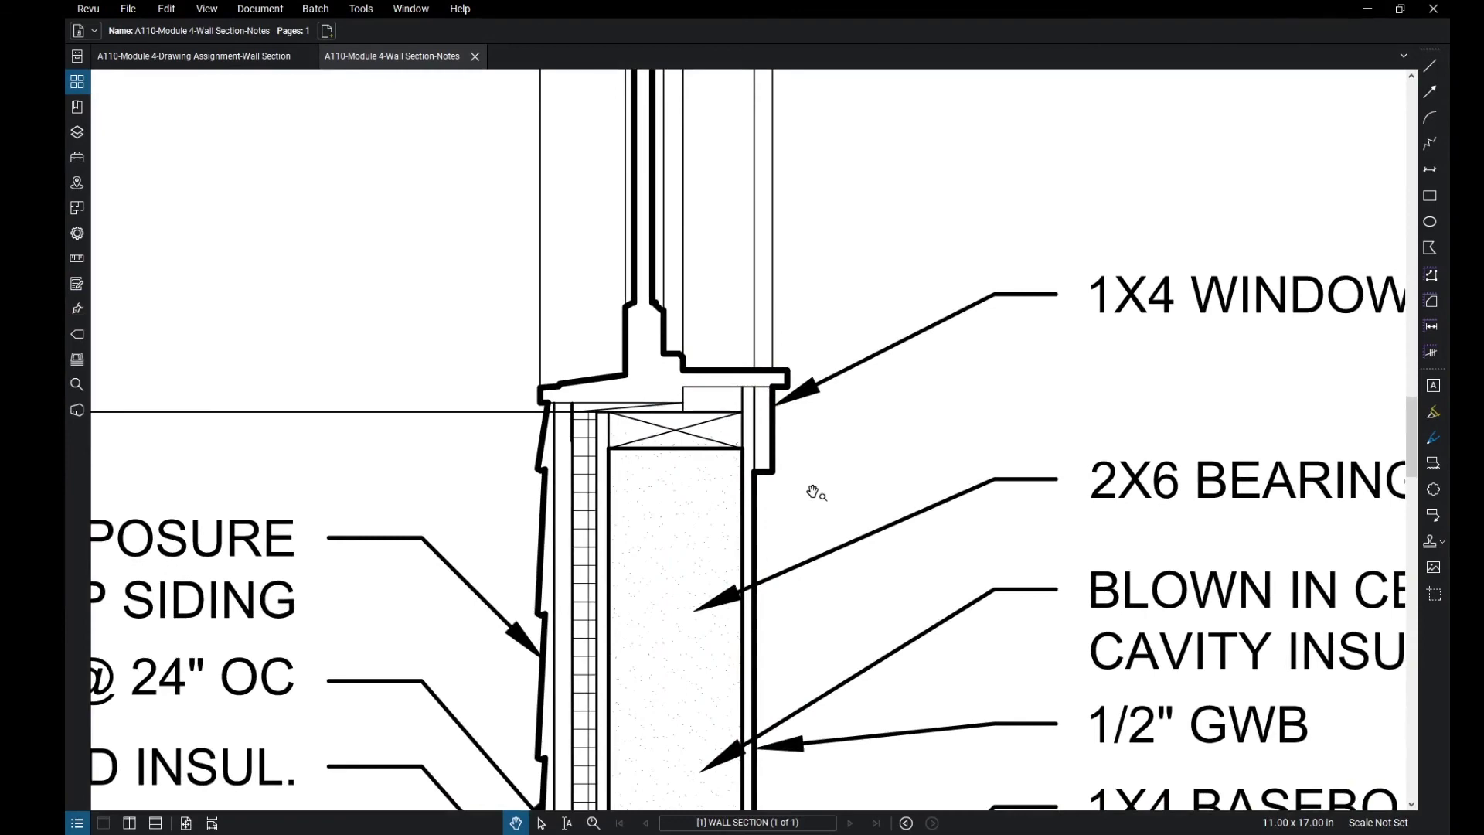
pyautogui.scroll(-2, 818, 456)
pyautogui.scroll(3, 902, 610)
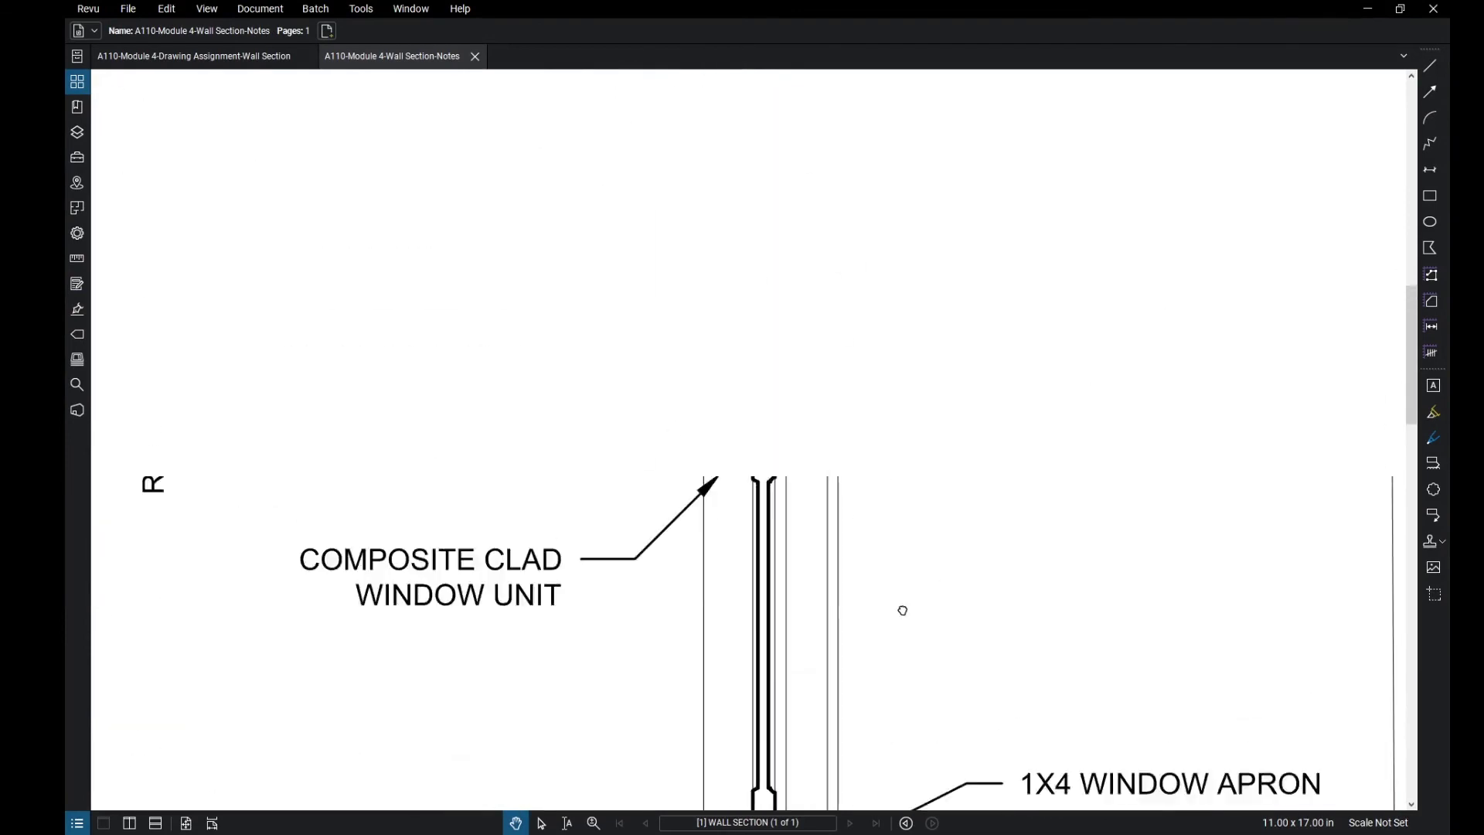
# Step: Pan the Revu reference to the rafters and window head detail, then return to AutoCAD
pyautogui.scroll(-2, 902, 610)
pyautogui.moveTo(826, 525); pyautogui.dragTo(756, 524)
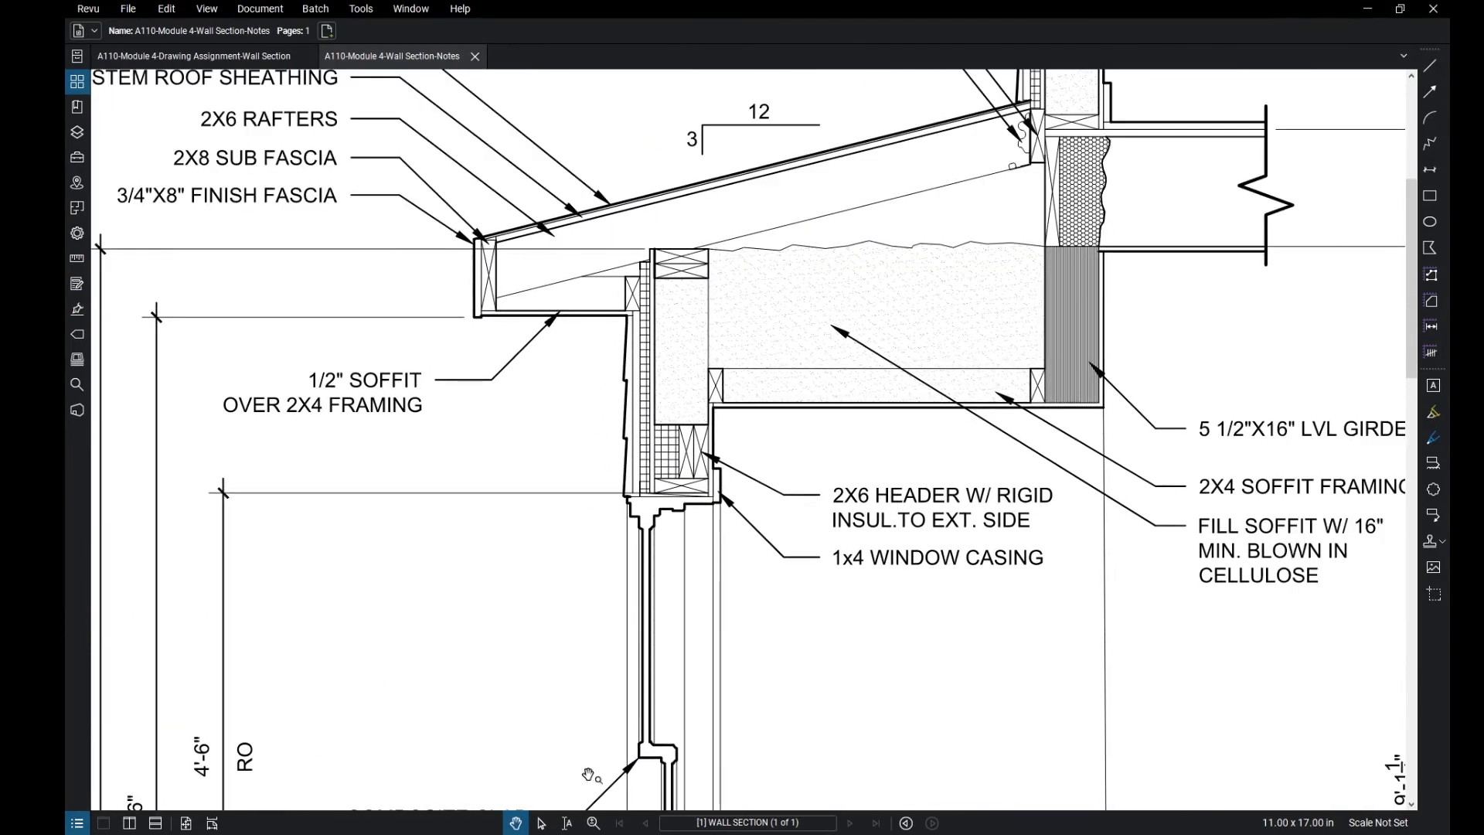
pyautogui.moveTo(518, 834)
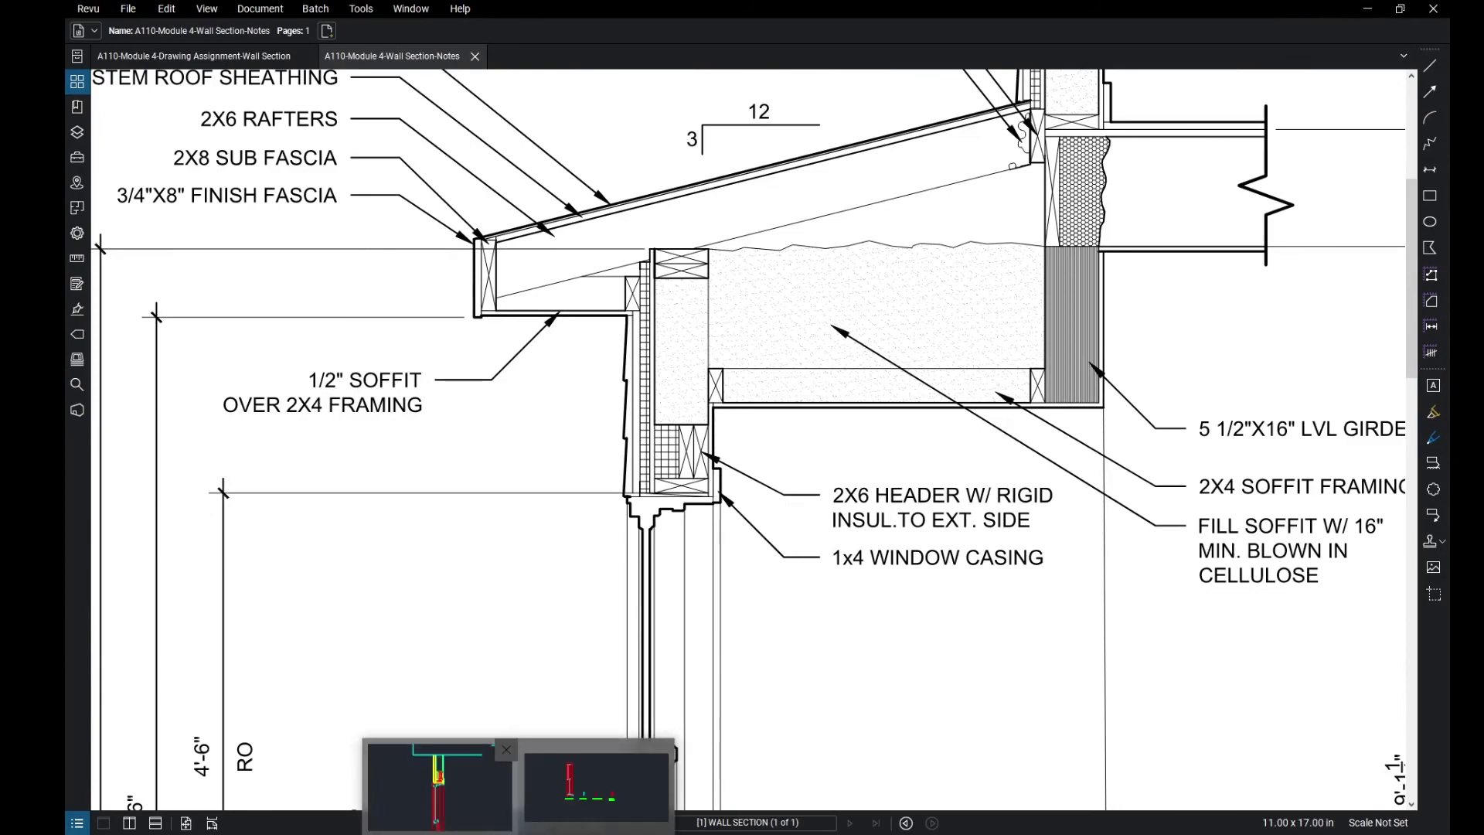
pyautogui.click(439, 785)
pyautogui.scroll(-3, 720, 377)
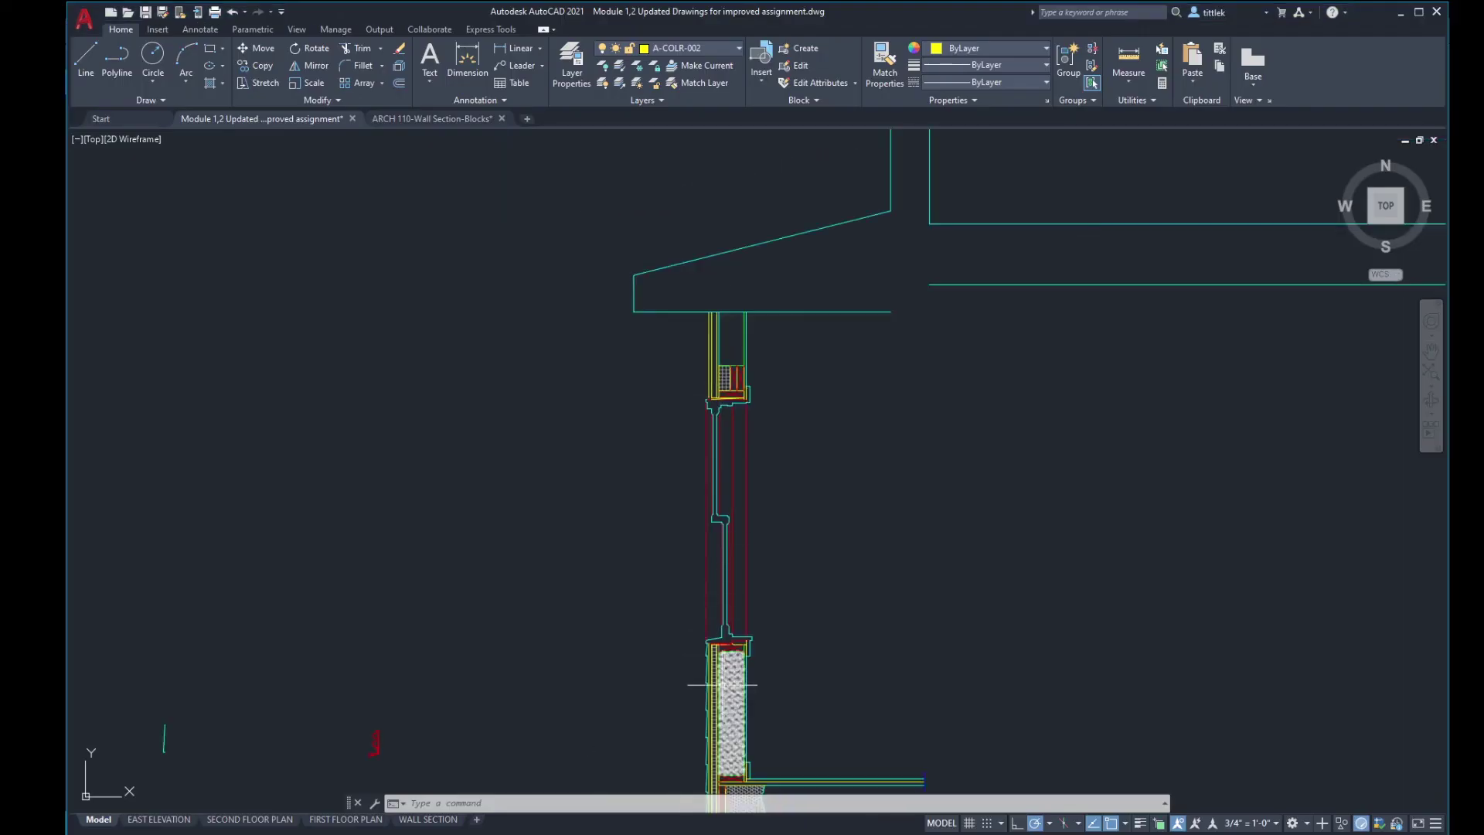
# Step: Copy the three siding bottom-edge pieces from the wall corner up to the window head
pyautogui.scroll(2, 723, 706)
pyautogui.moveTo(723, 707); pyautogui.dragTo(681, 612, button='middle')
pyautogui.scroll(8, 681, 612)
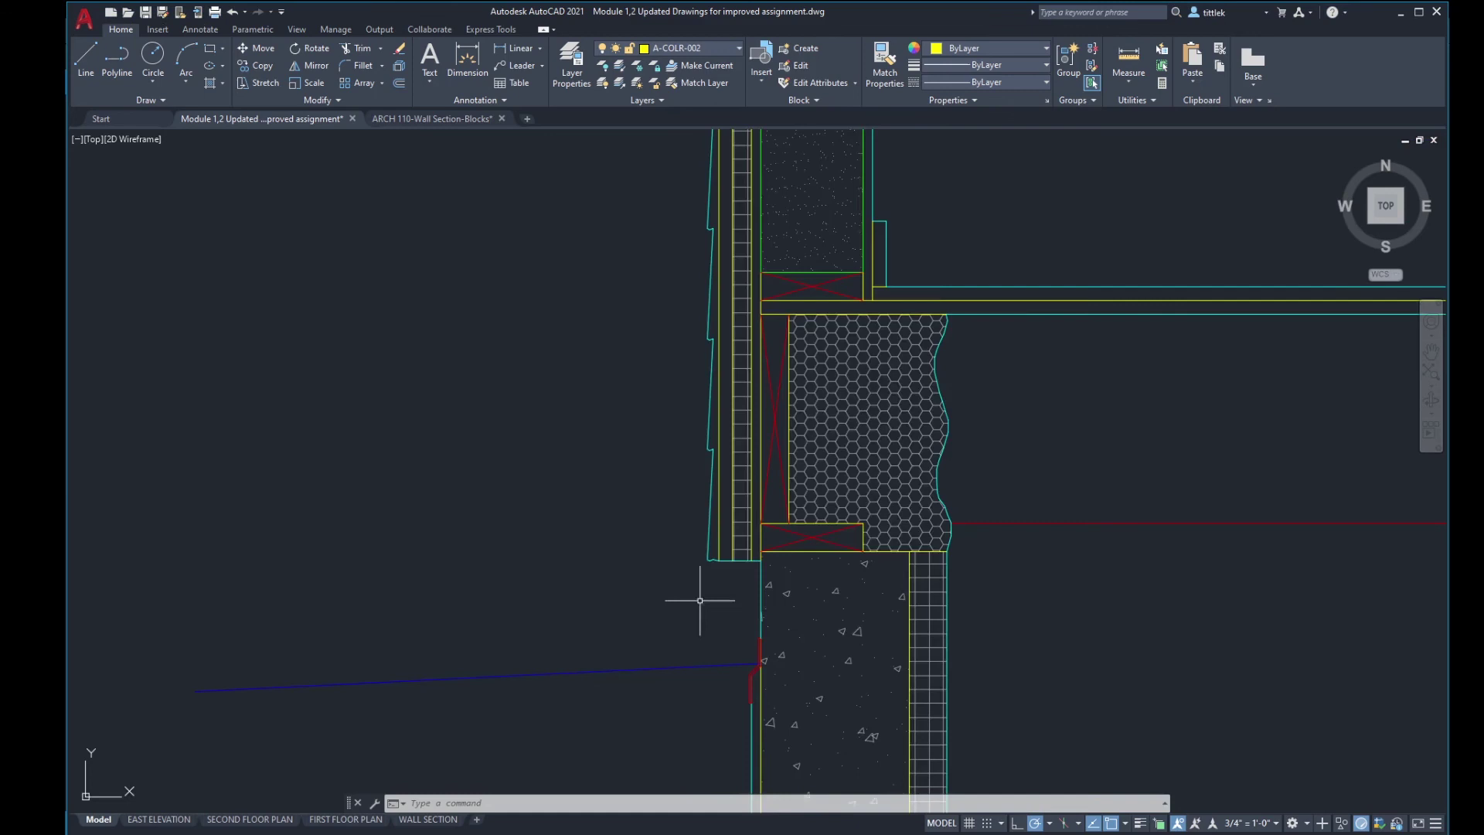
pyautogui.click(698, 562)
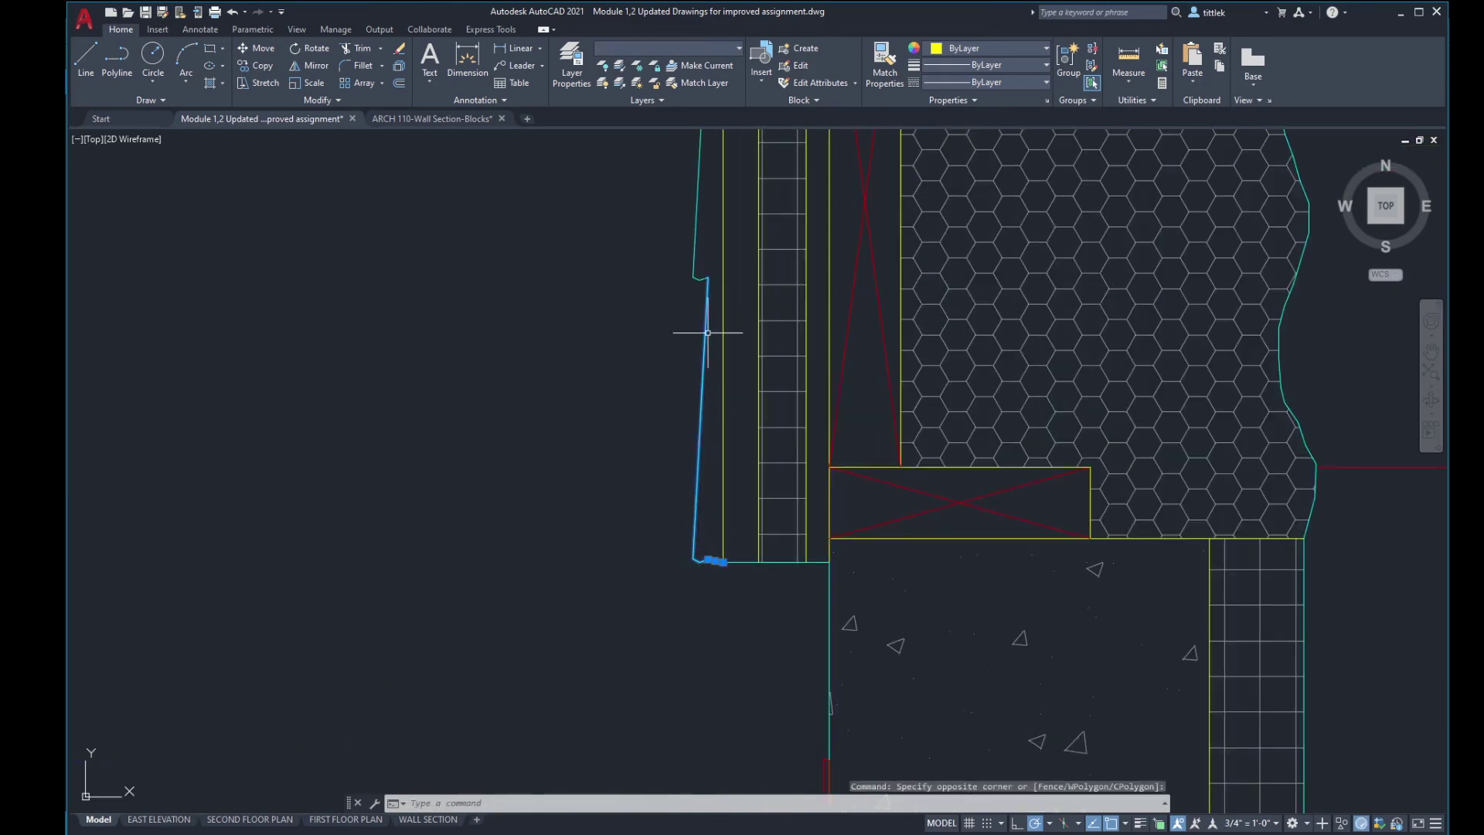
pyautogui.click(707, 320)
pyautogui.click(679, 225)
pyautogui.scroll(4, 693, 539)
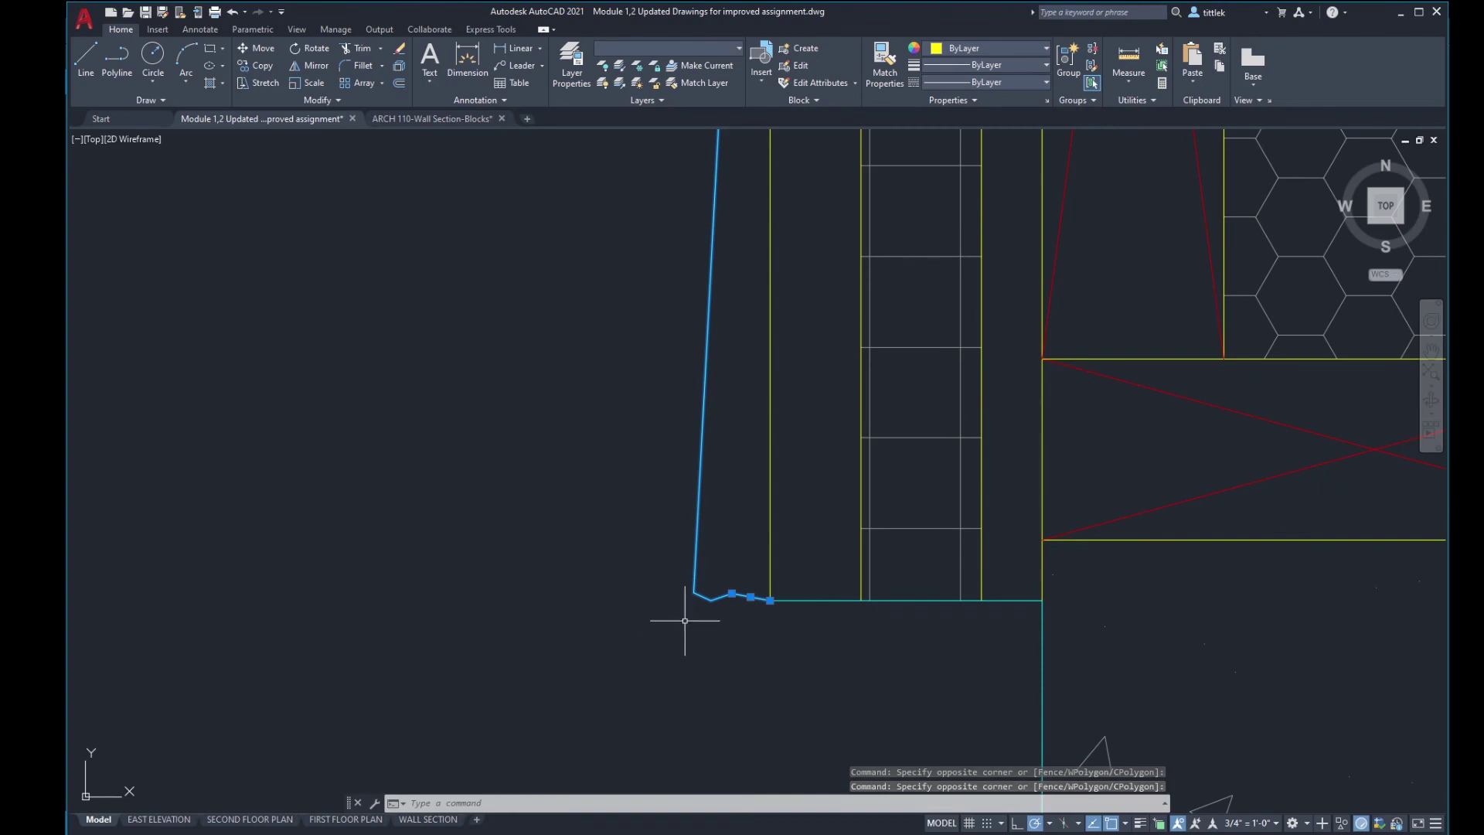
pyautogui.write('co')
pyautogui.press('Return')
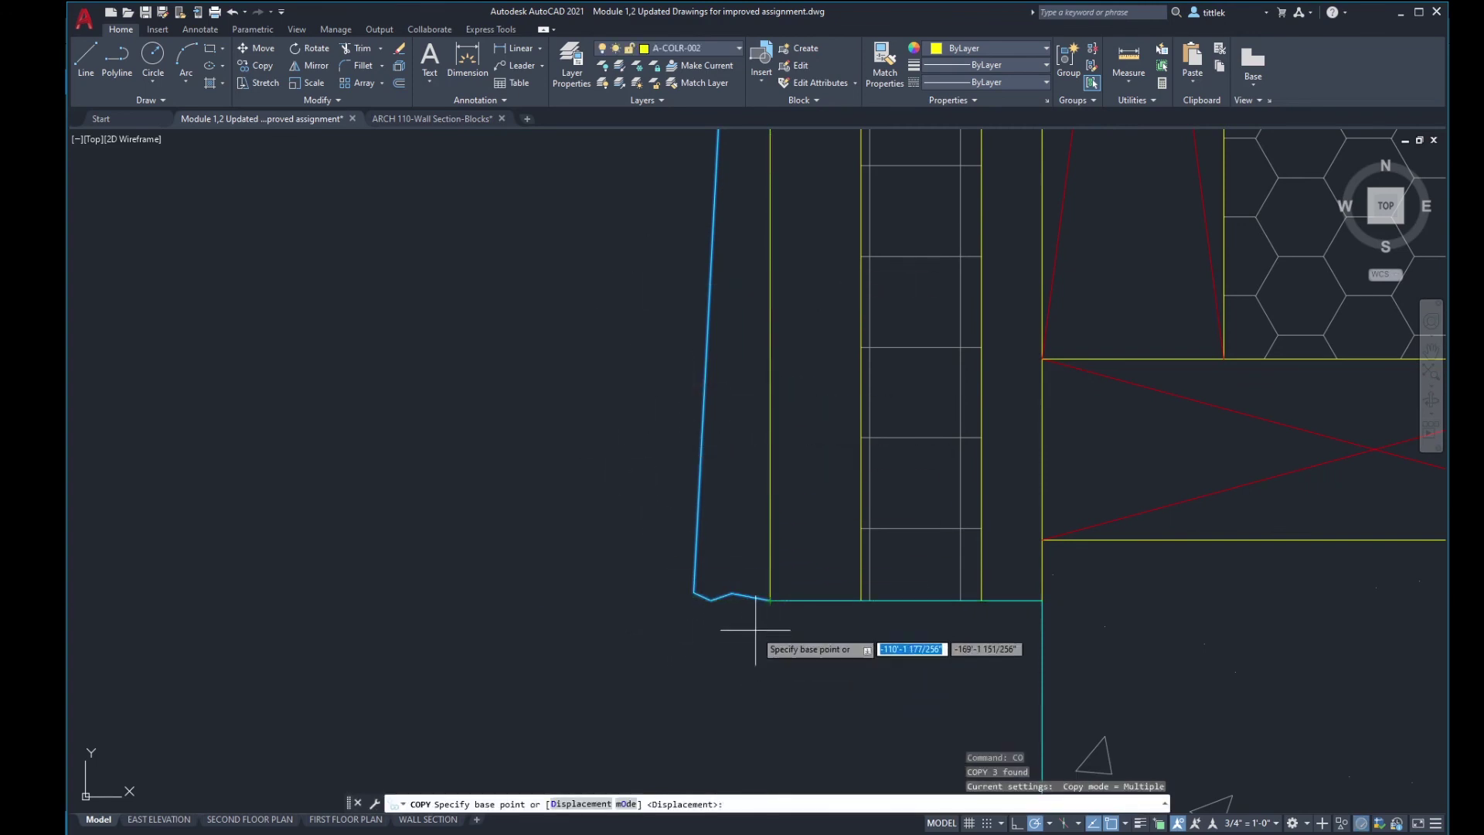
pyautogui.click(770, 595)
pyautogui.scroll(-3, 735, 696)
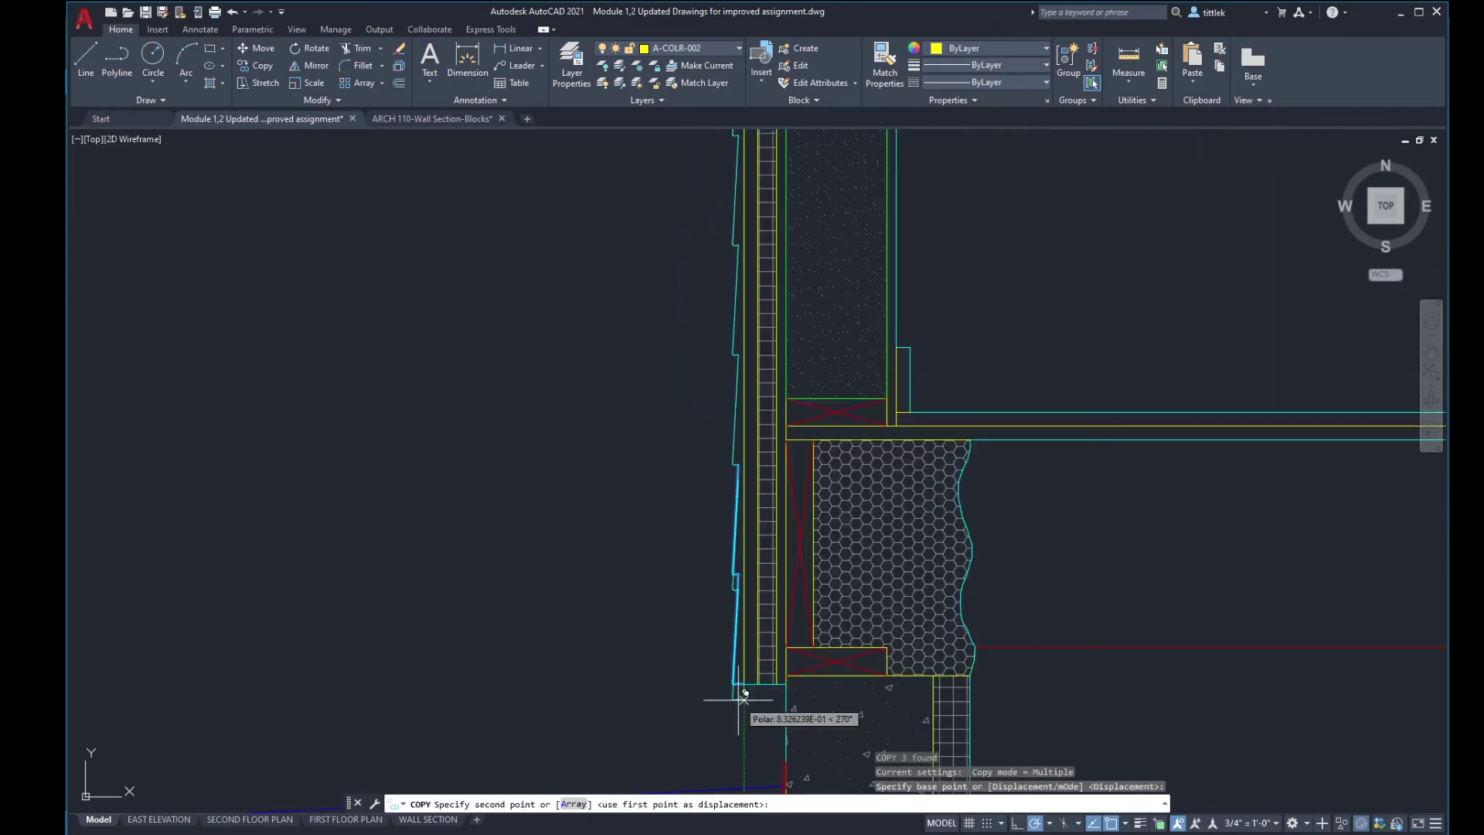
pyautogui.scroll(5, 722, 391)
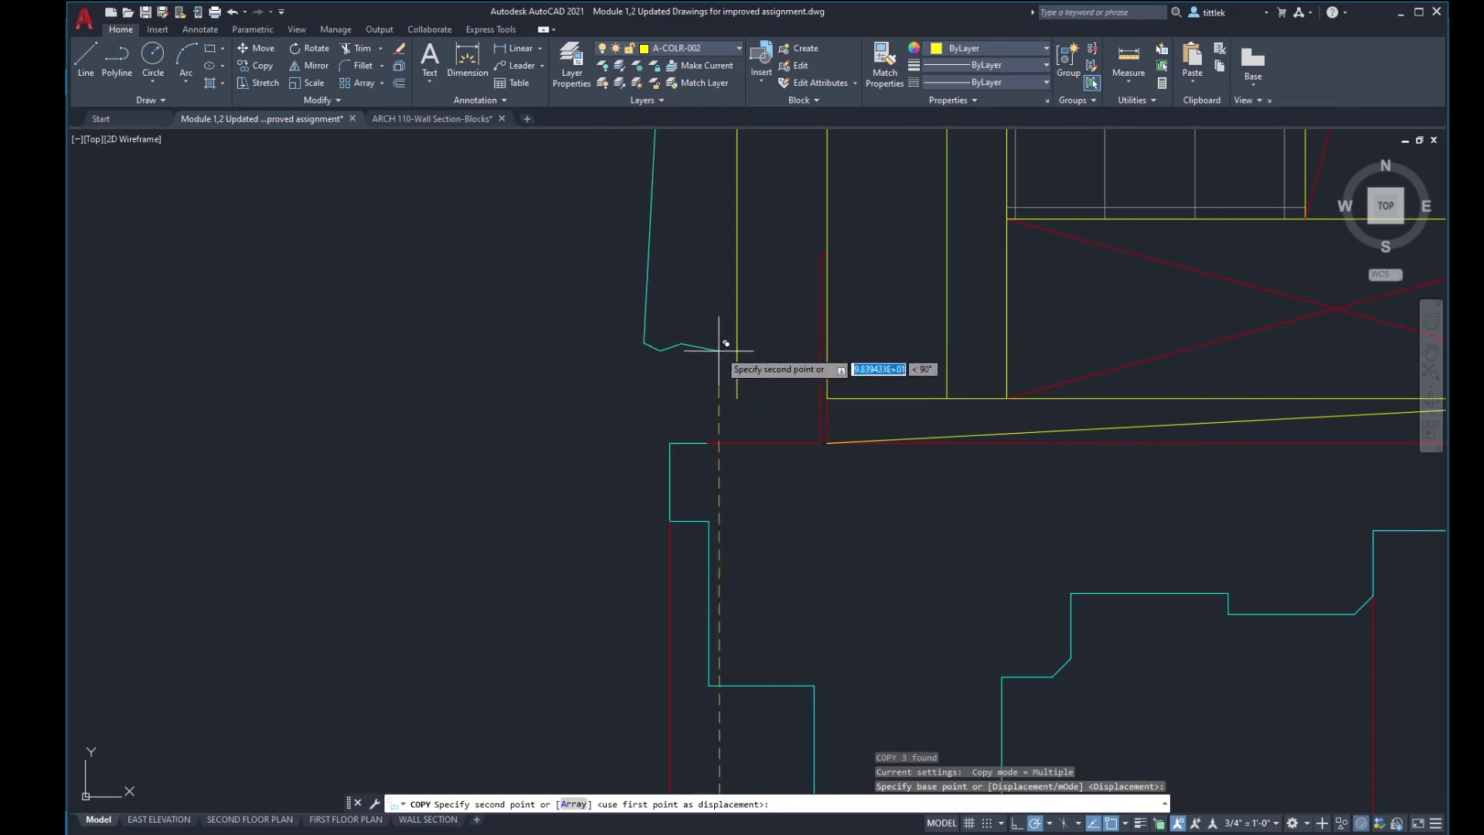
pyautogui.click(737, 443)
pyautogui.press('Return')
# Step: Erase the extra sloped line from the copied profile at the window head
pyautogui.scroll(-4, 744, 545)
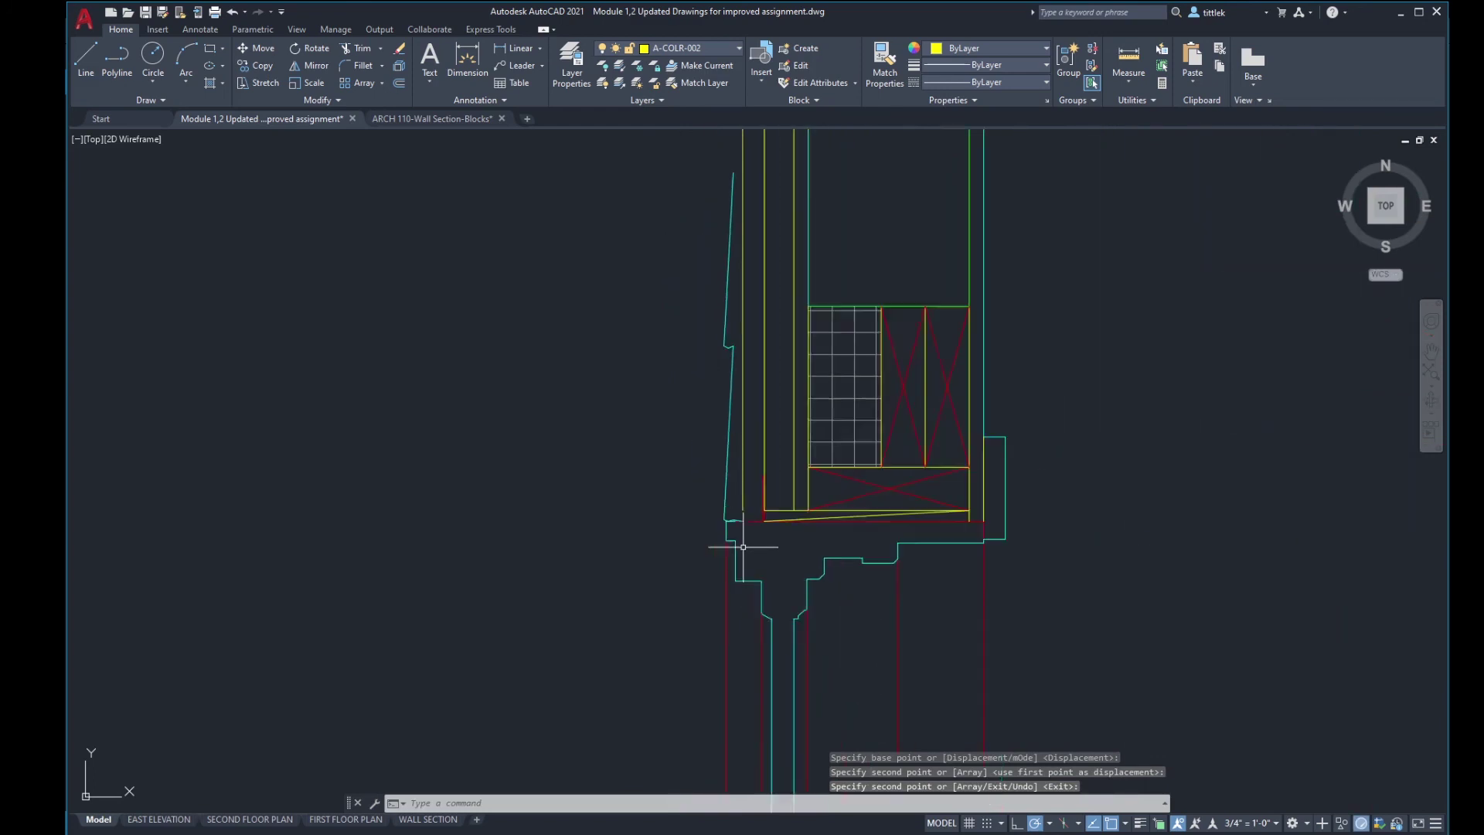
pyautogui.scroll(-2, 743, 546)
pyautogui.scroll(8, 746, 513)
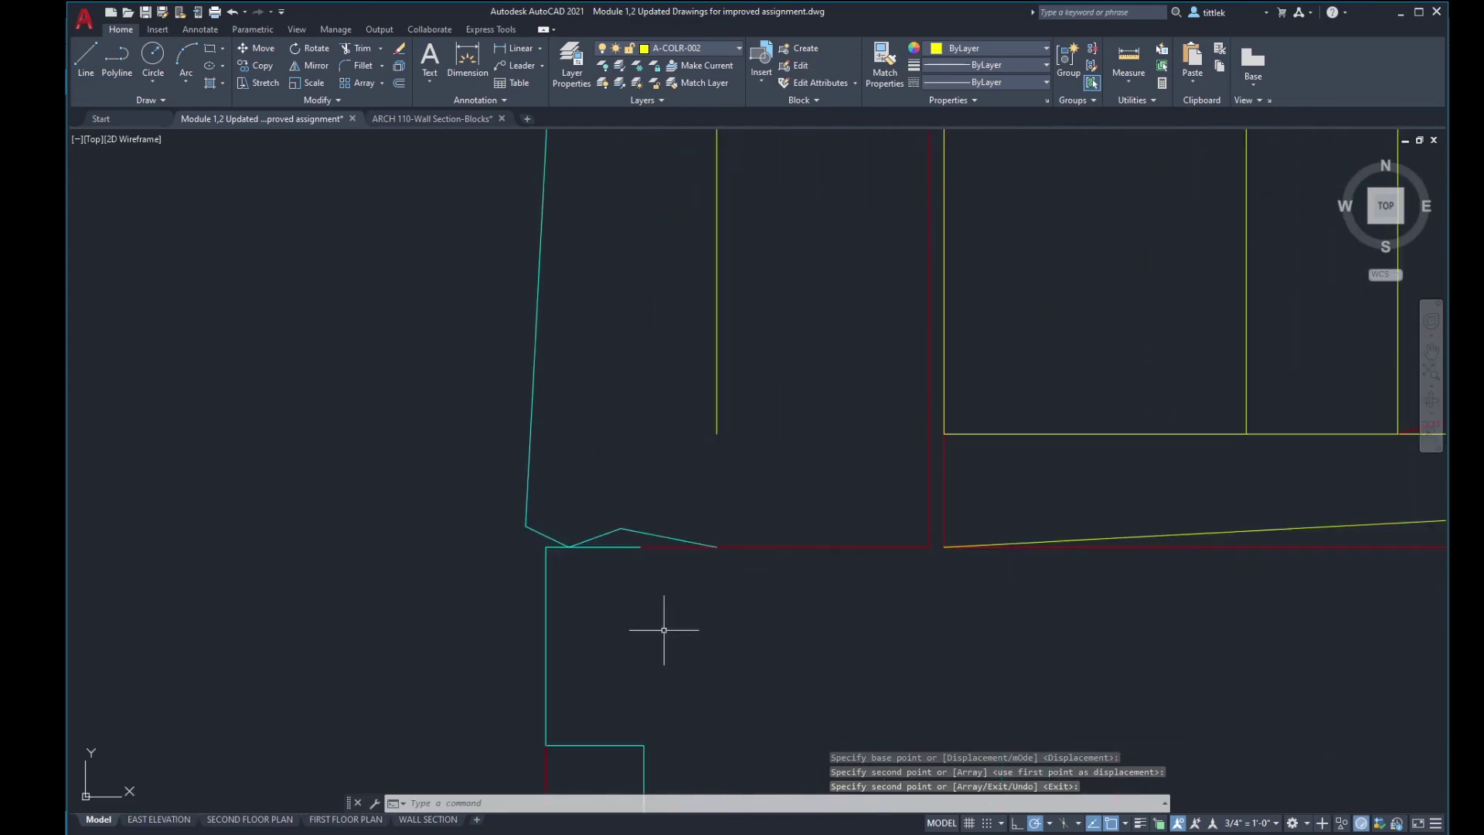
pyautogui.click(718, 452)
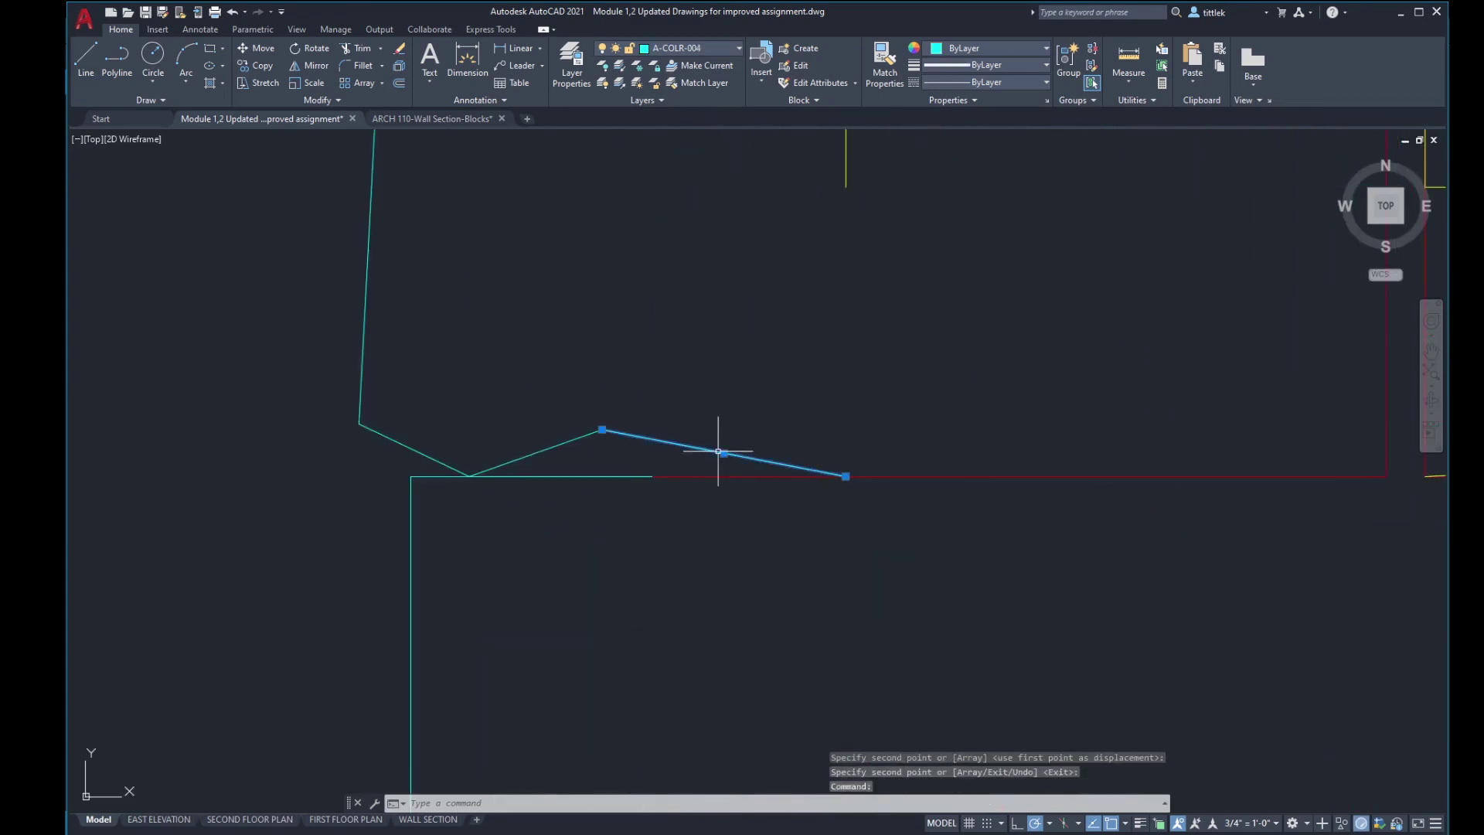
pyautogui.press('Delete')
pyautogui.scroll(-4, 606, 468)
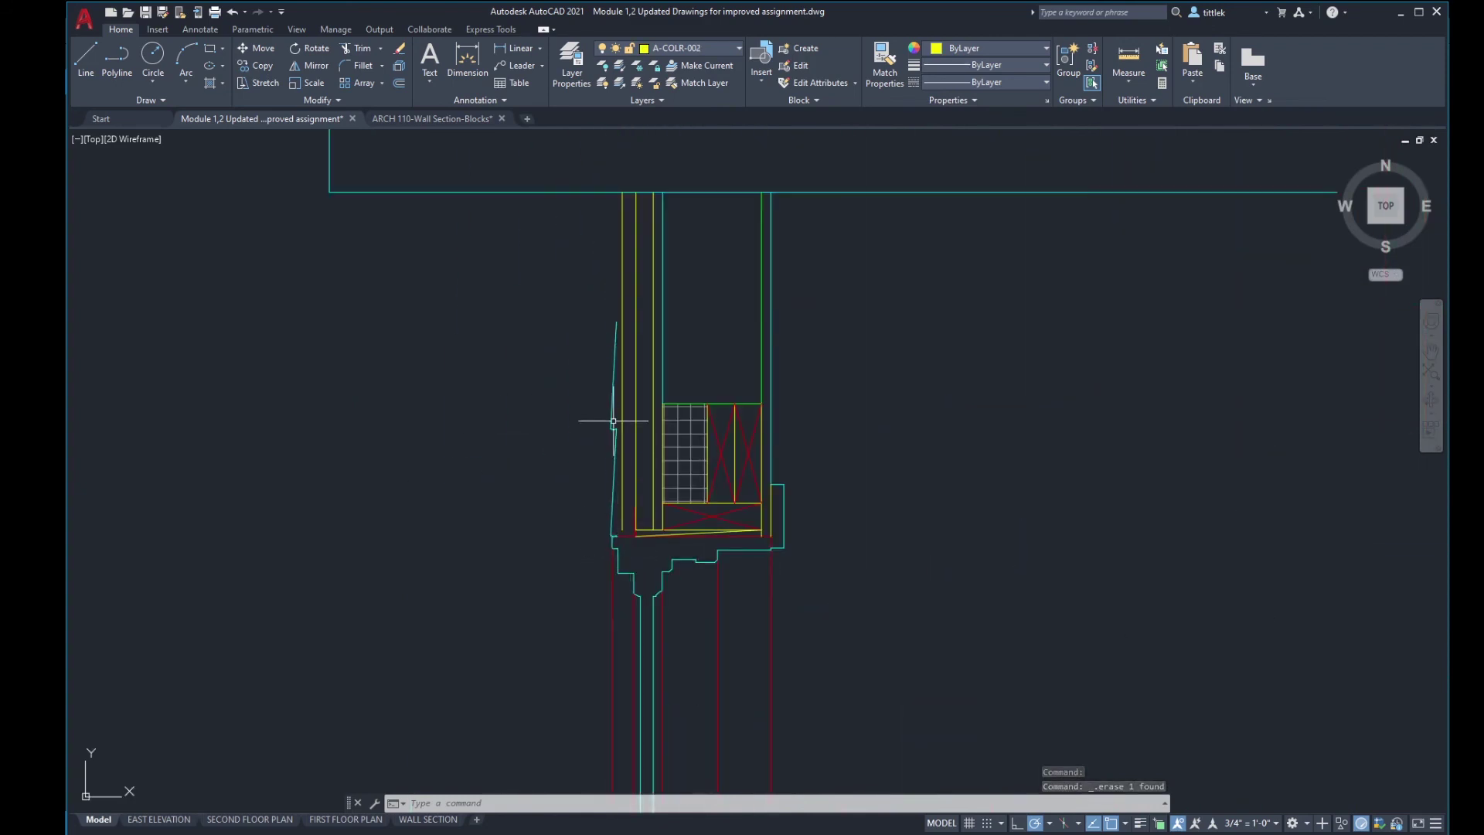
# Step: Copy the sloped siding line up to where the wall top meets the soffit
pyautogui.write('co')
pyautogui.press('Return')
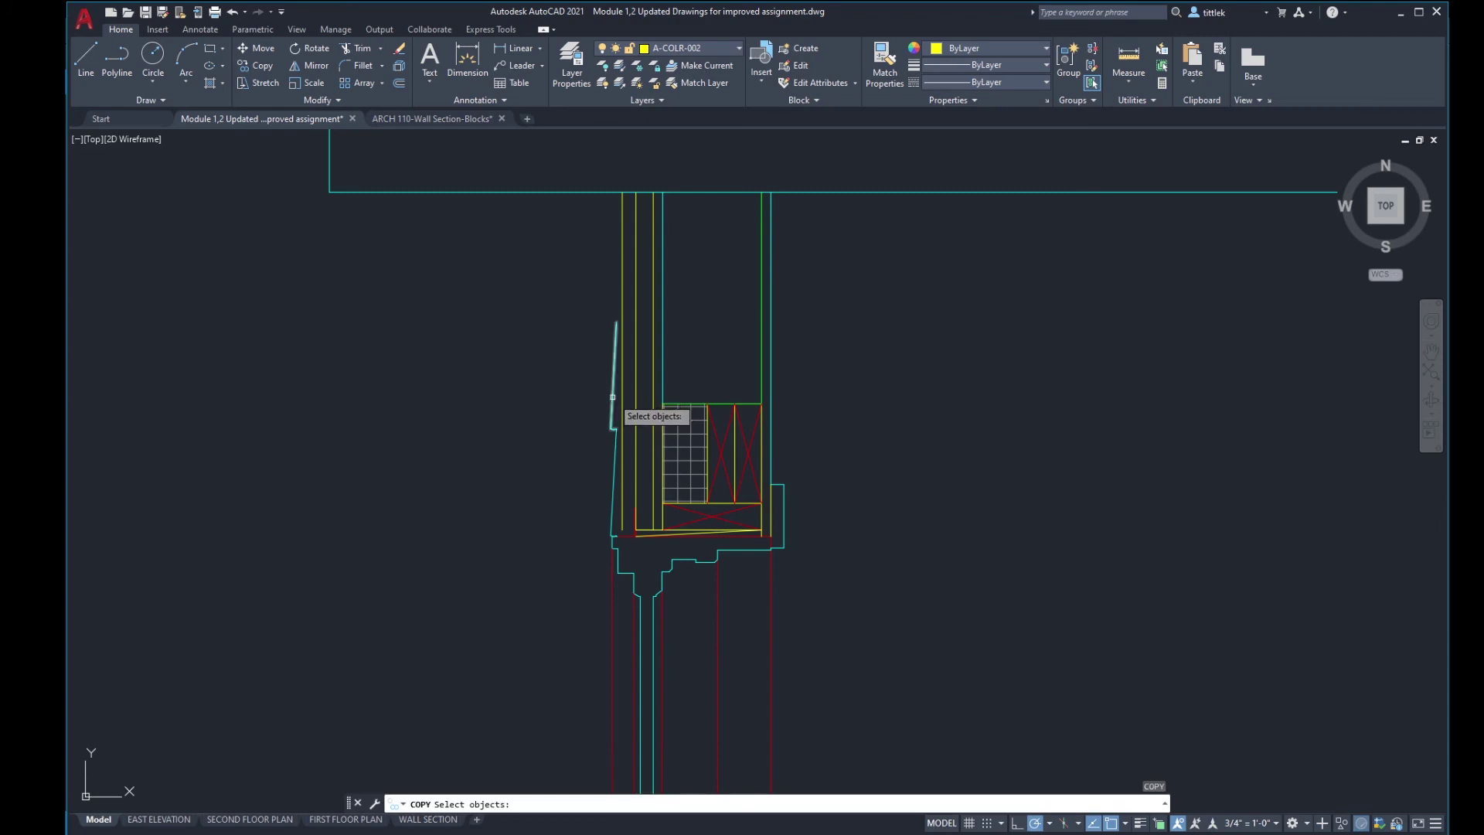
pyautogui.scroll(3, 616, 410)
pyautogui.click(616, 418)
pyautogui.press('Return')
pyautogui.click(617, 520)
pyautogui.scroll(-2, 619, 439)
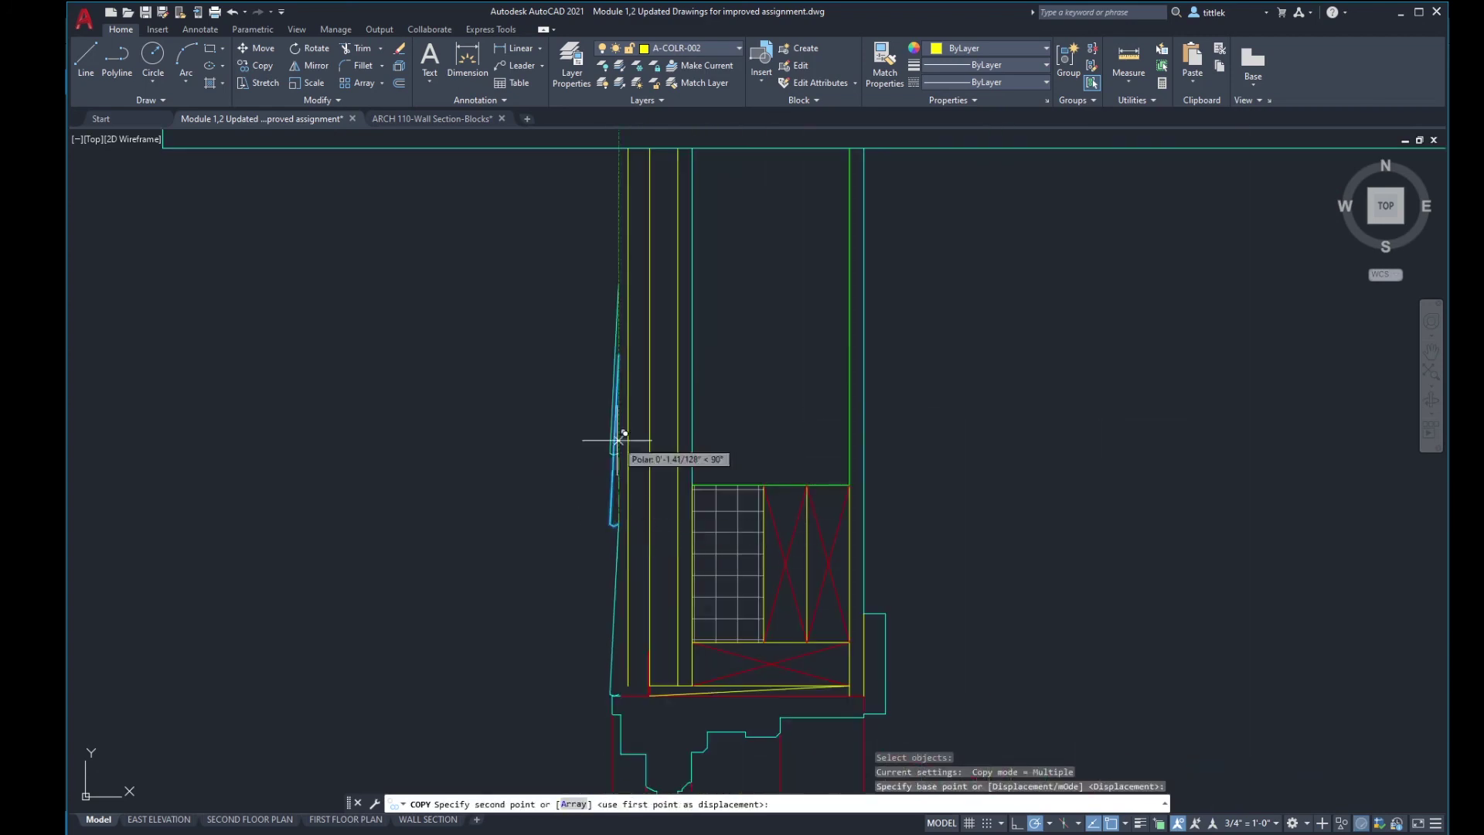
pyautogui.click(619, 341)
pyautogui.scroll(-2, 619, 301)
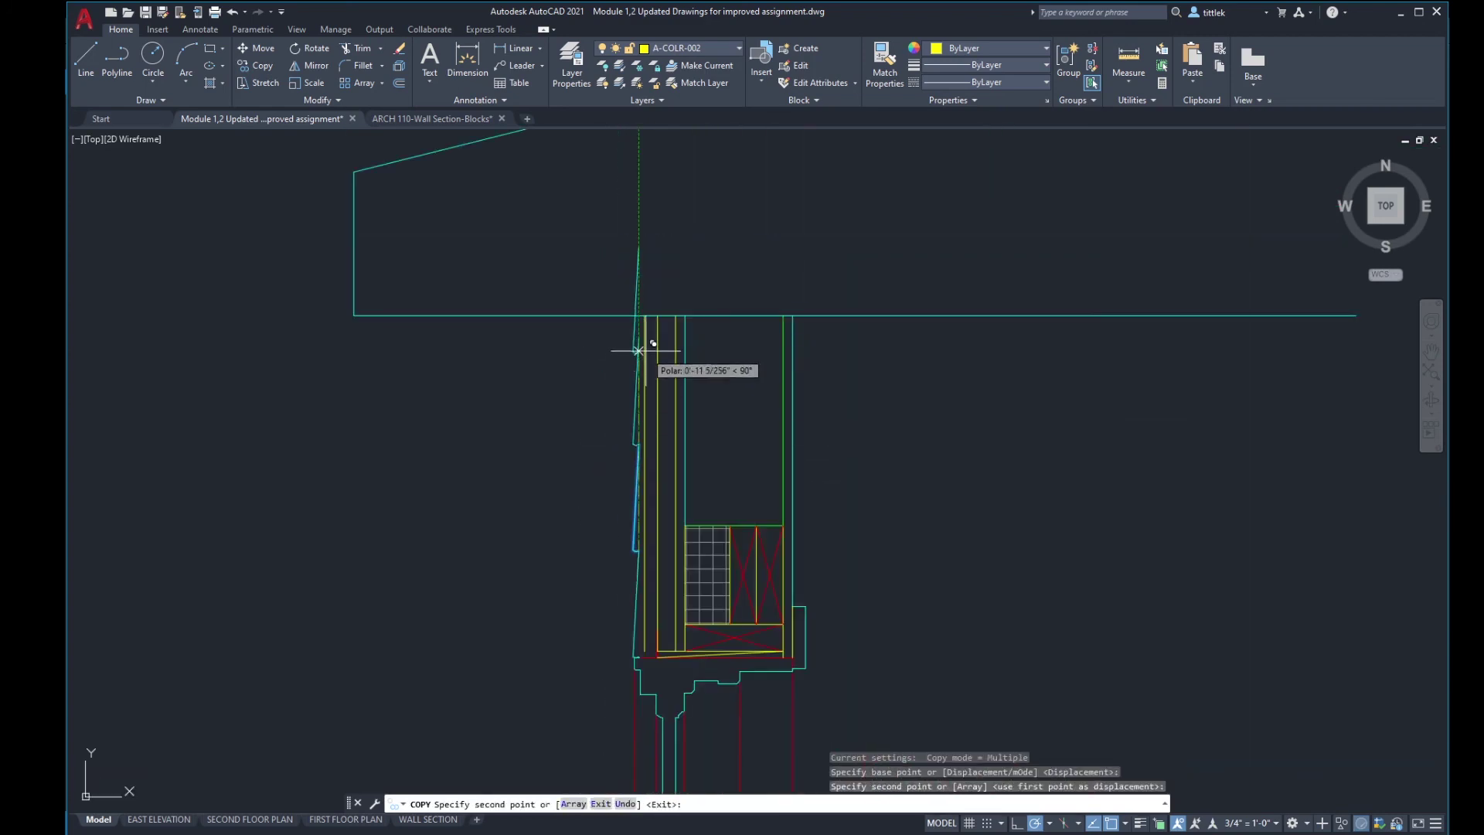
pyautogui.scroll(-3, 679, 456)
pyautogui.press('Escape')
pyautogui.press('Escape')
pyautogui.press('Escape')
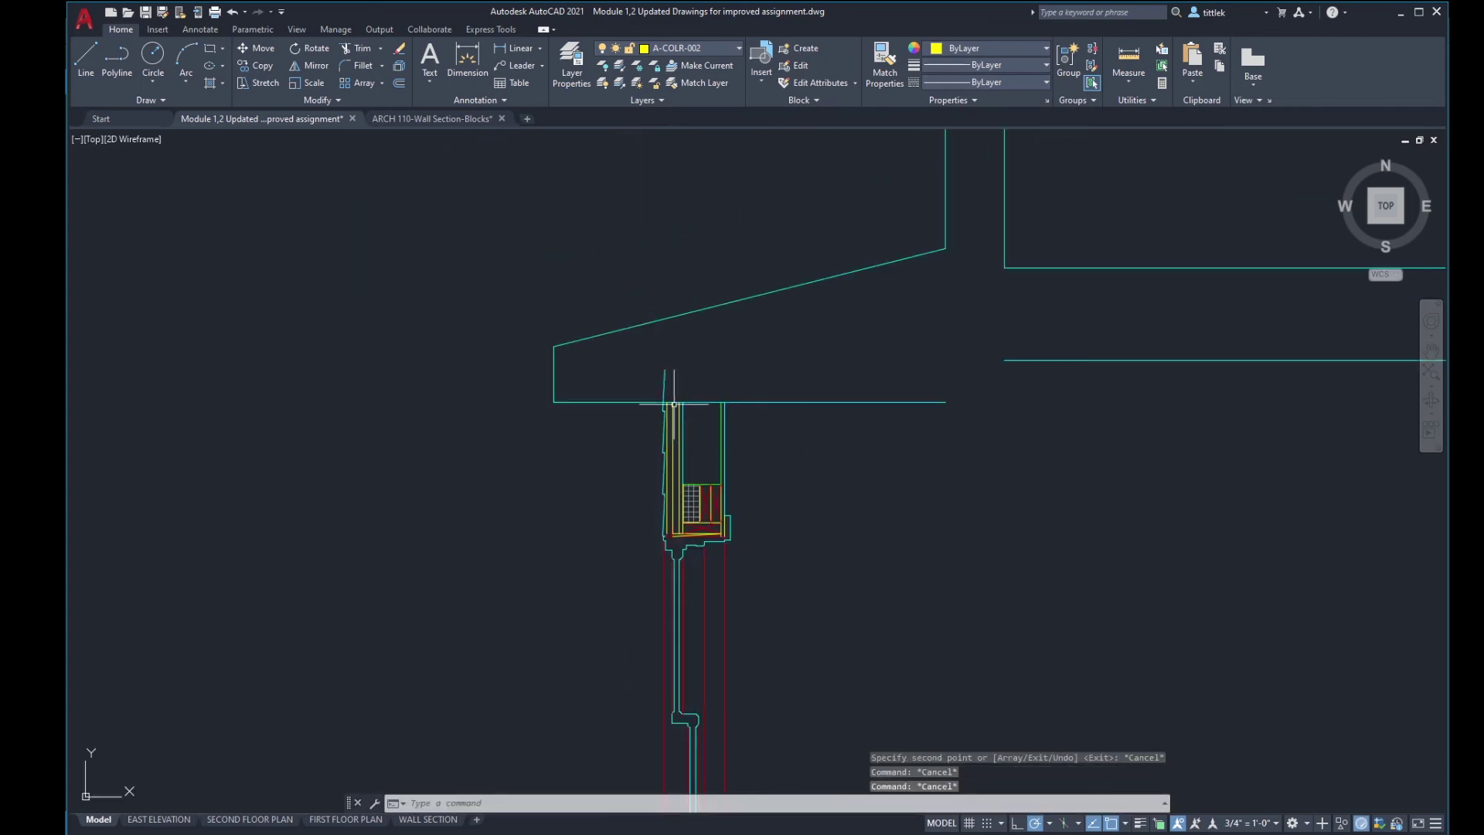
pyautogui.scroll(3, 658, 446)
pyautogui.moveTo(679, 424); pyautogui.dragTo(680, 322, button='middle')
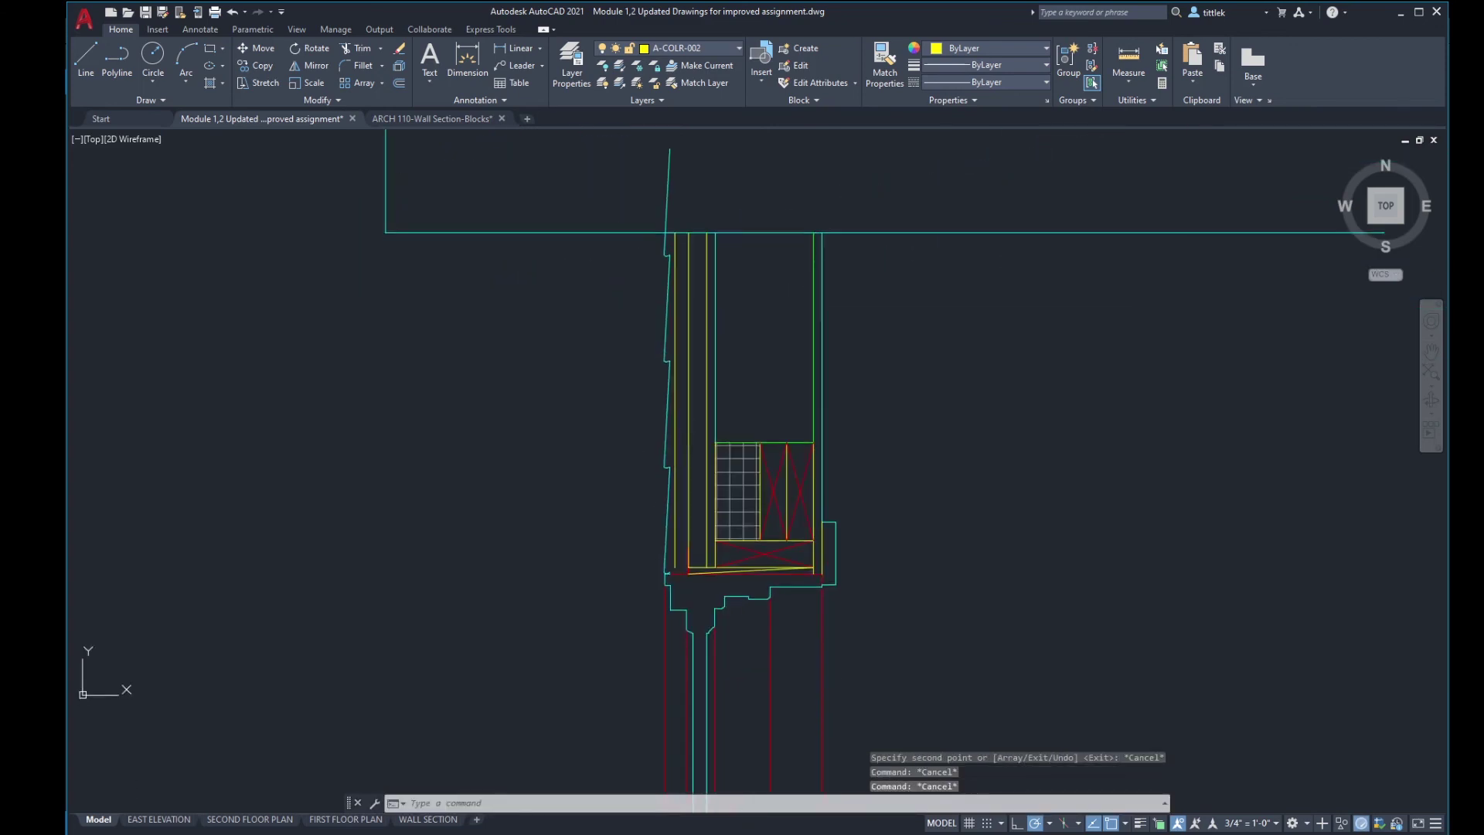
pyautogui.scroll(-3, 827, 662)
pyautogui.moveTo(885, 655); pyautogui.dragTo(735, 457, button='middle')
pyautogui.scroll(-4, 716, 444)
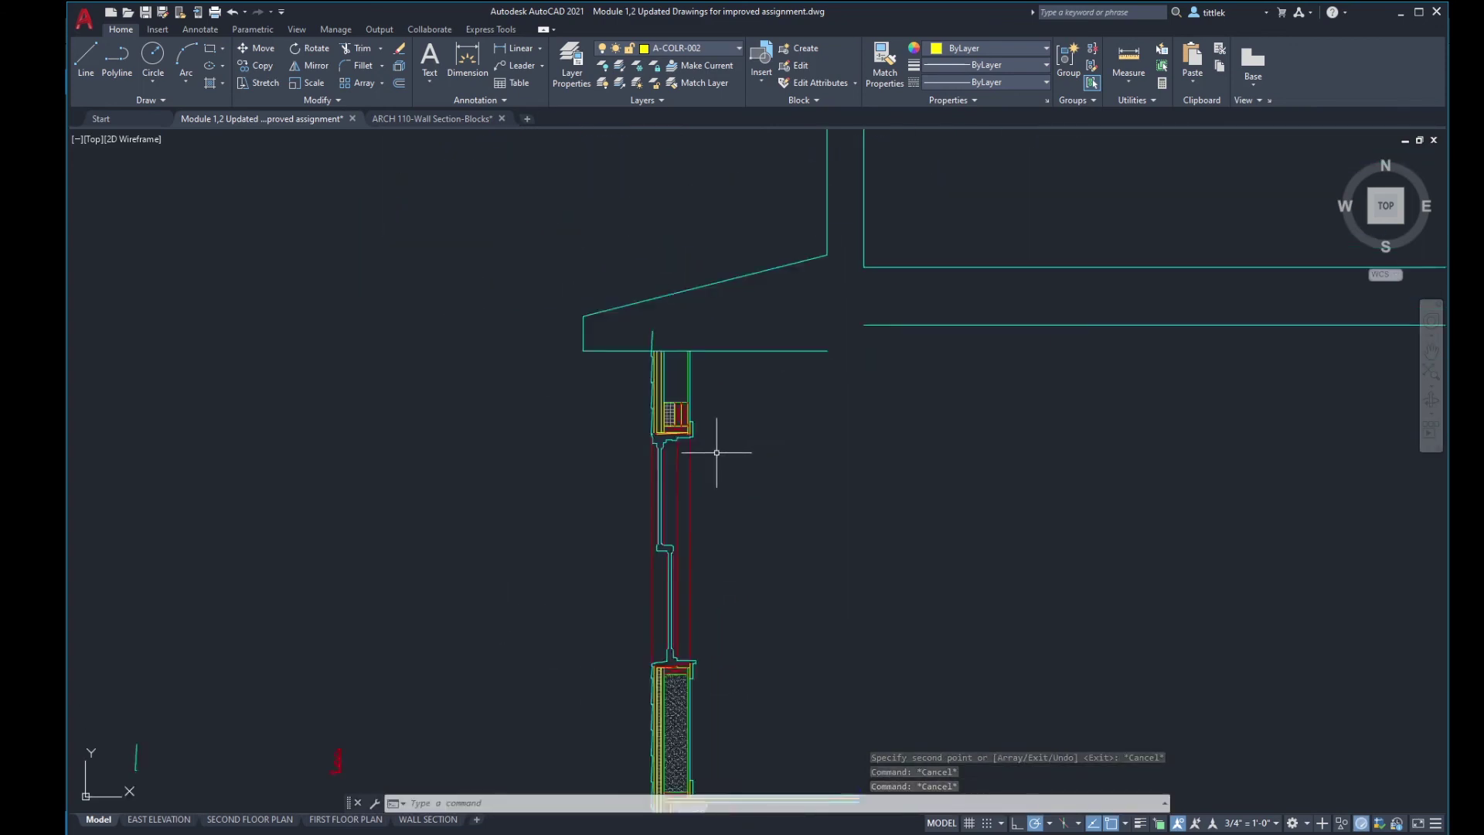
pyautogui.scroll(4, 632, 418)
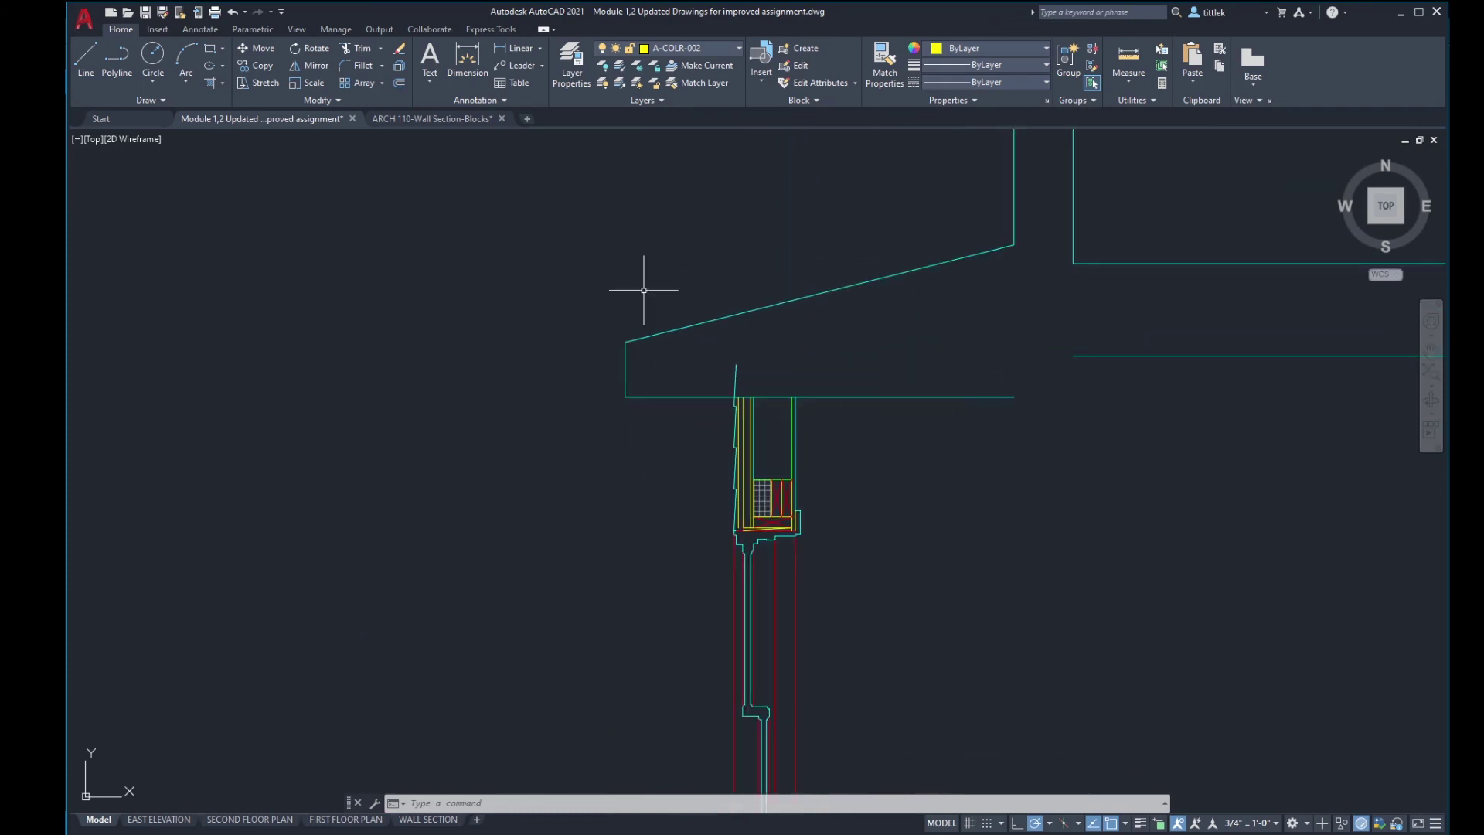